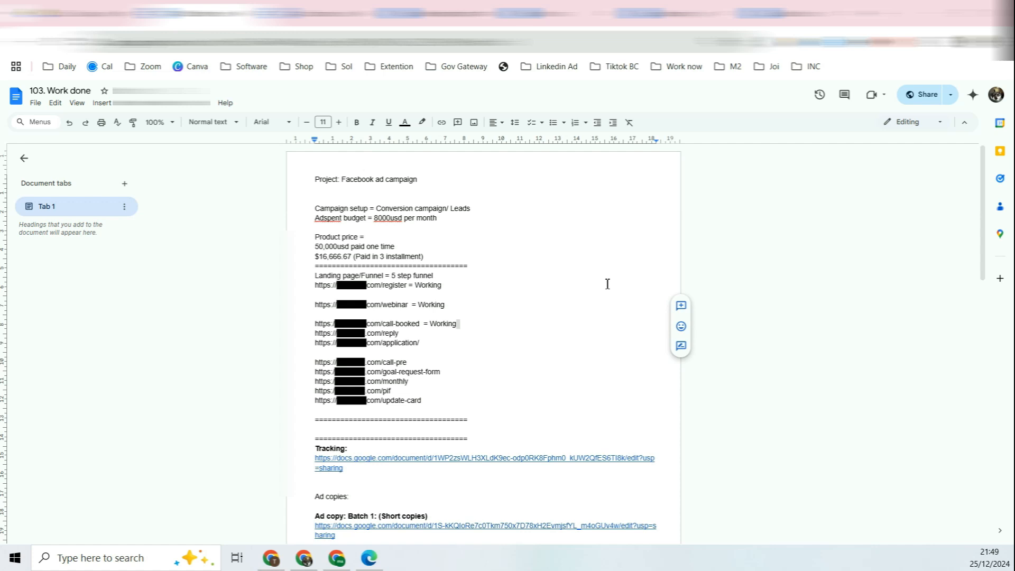
- Switch to Meta Ads Manager and compare the campaigns' total spend for Jun 1–30, 2024 and Jul 1–31, 2024
{"action": "left_click", "coordinate": [271, 558]}
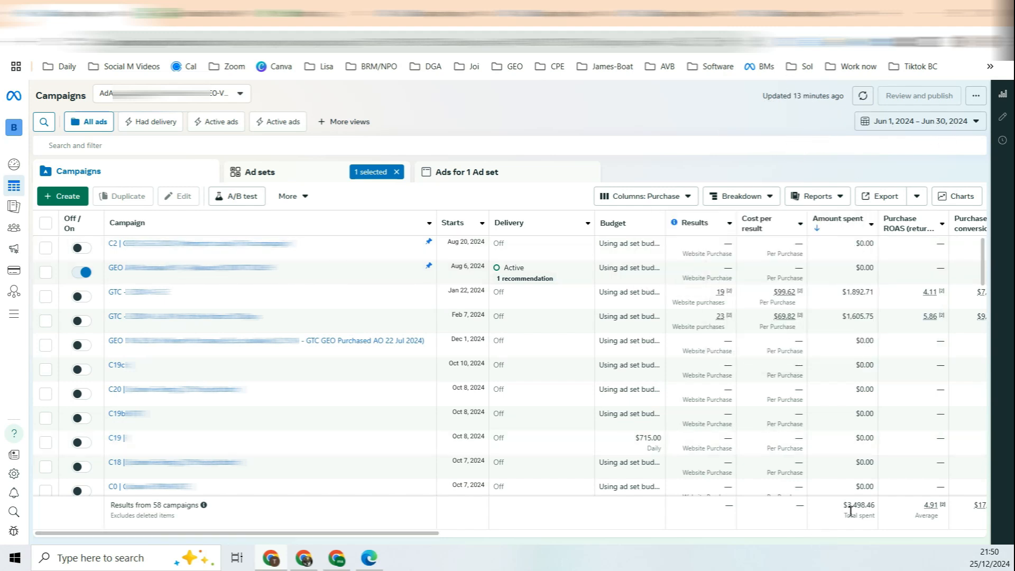
{"action": "left_click_drag", "start_coordinate": [837, 519], "coordinate": [866, 524]}
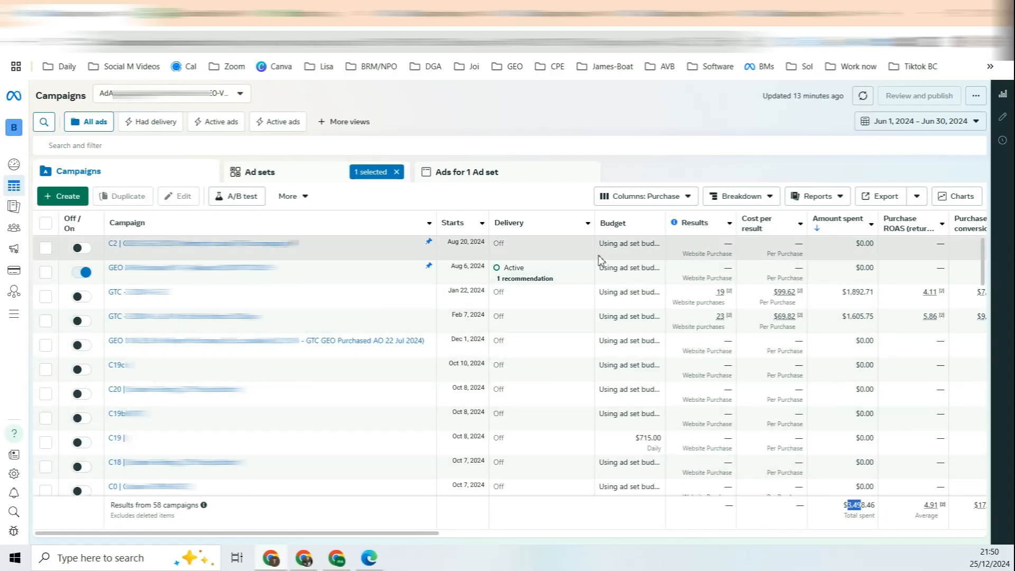
{"action": "left_click", "coordinate": [915, 122]}
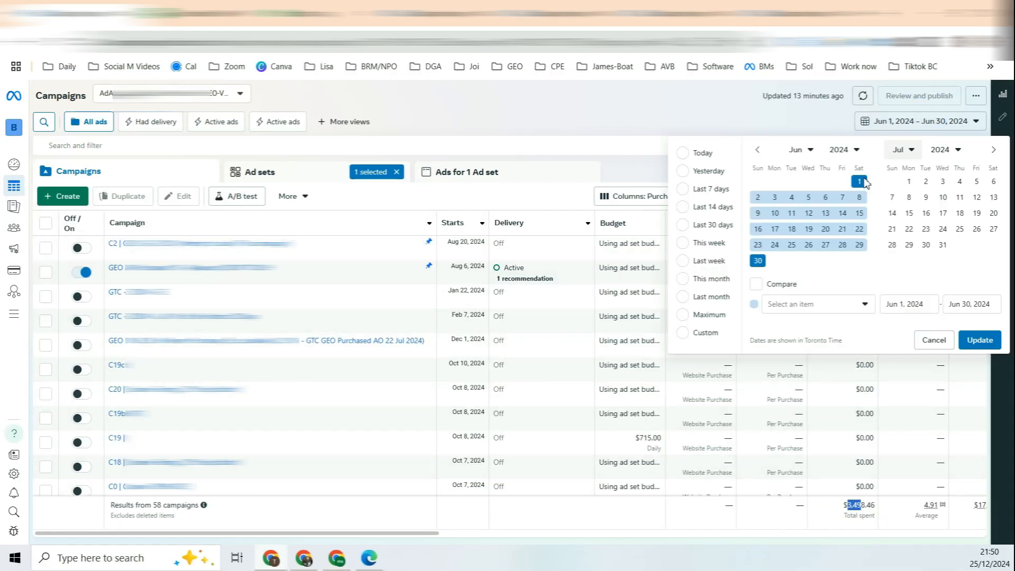
{"action": "left_click", "coordinate": [909, 182]}
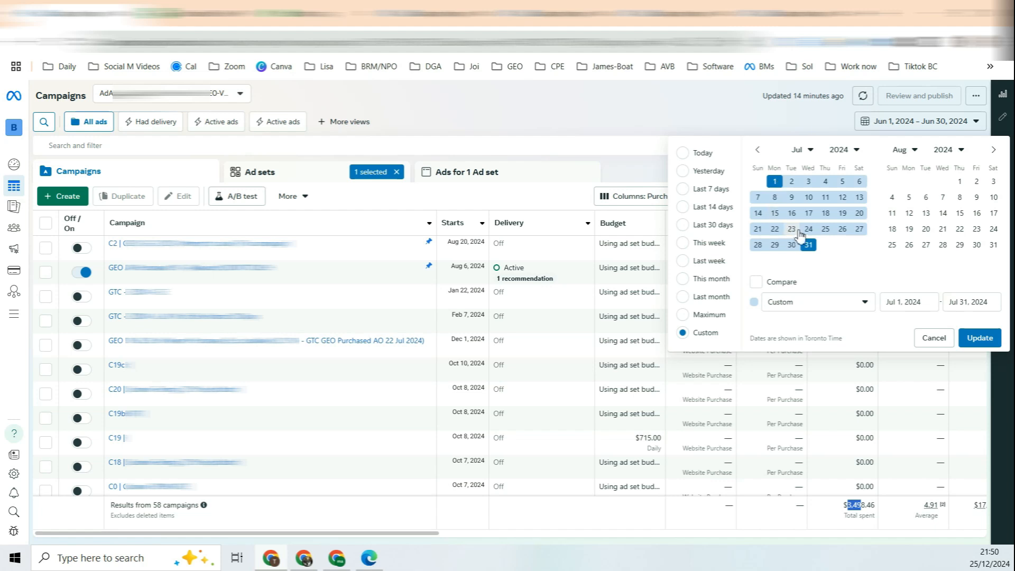
{"action": "left_click", "coordinate": [808, 246]}
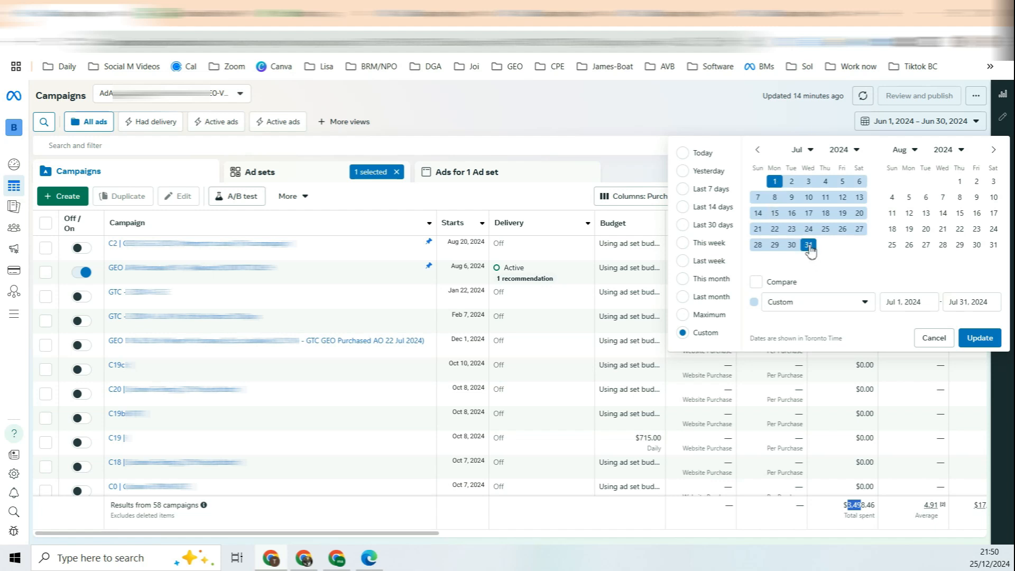
{"action": "left_click", "coordinate": [981, 338]}
{"action": "left_click_drag", "start_coordinate": [846, 507], "coordinate": [858, 502]}
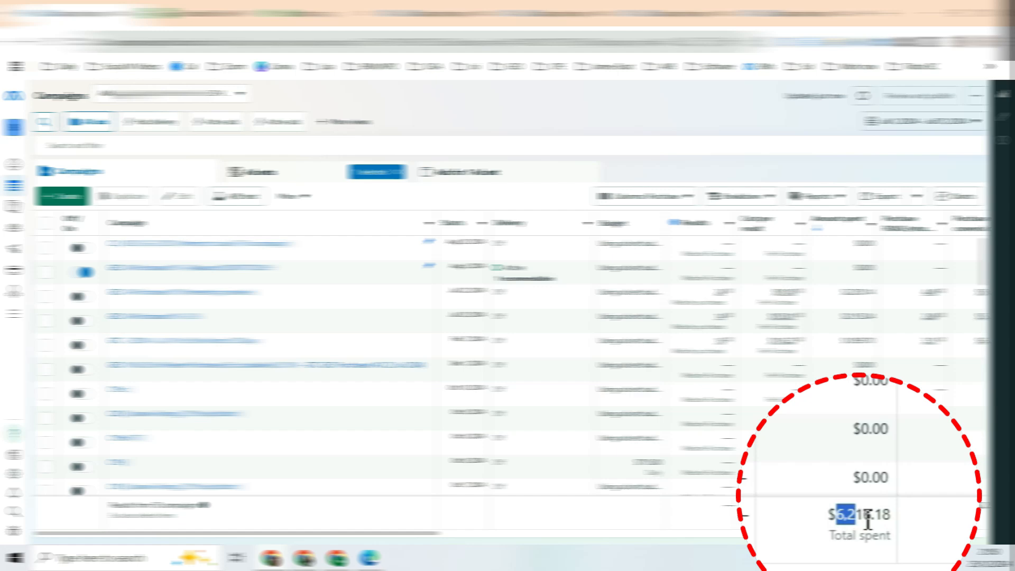
{"action": "left_click", "coordinate": [866, 517]}
{"action": "left_click_drag", "start_coordinate": [867, 516], "coordinate": [834, 512]}
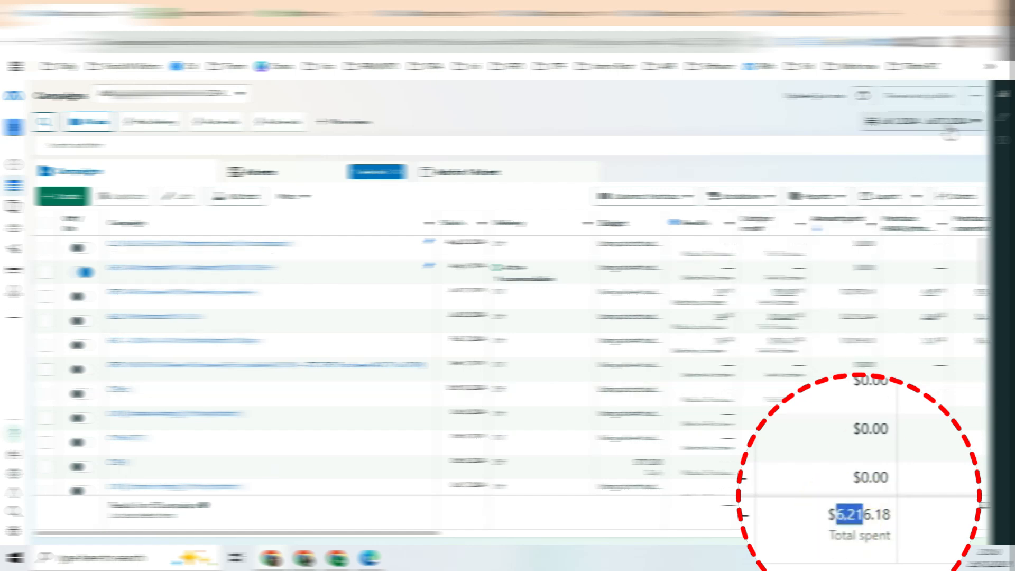
- Set the reporting date range to Aug 1–31, 2024 and examine the campaigns' total amount spent
{"action": "left_click", "coordinate": [949, 125]}
{"action": "left_click", "coordinate": [960, 182]}
{"action": "left_click", "coordinate": [859, 246]}
{"action": "left_click_drag", "start_coordinate": [839, 505], "coordinate": [863, 504]}
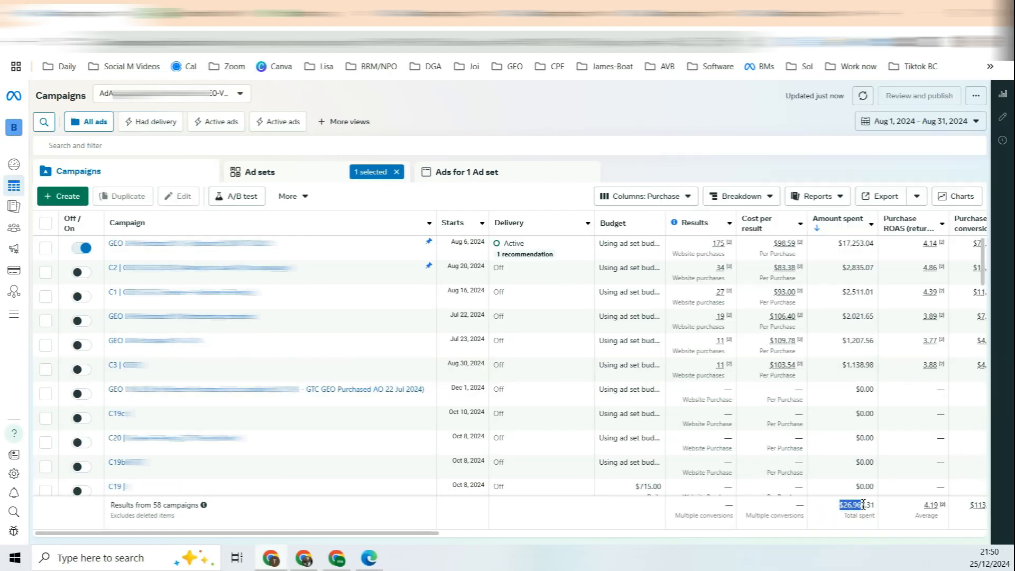
- Compare the campaigns' total amount spent for Sep 1–30, 2024 and Oct 1–31, 2024
{"action": "left_click", "coordinate": [926, 126]}
{"action": "left_click_drag", "start_coordinate": [821, 514], "coordinate": [864, 516]}
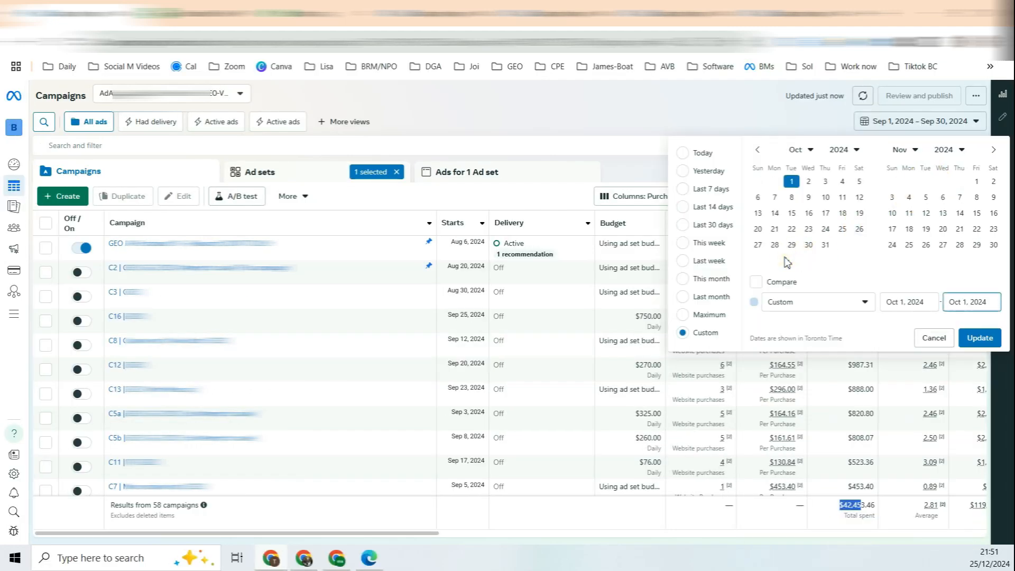
{"action": "left_click_drag", "start_coordinate": [821, 514], "coordinate": [855, 516]}
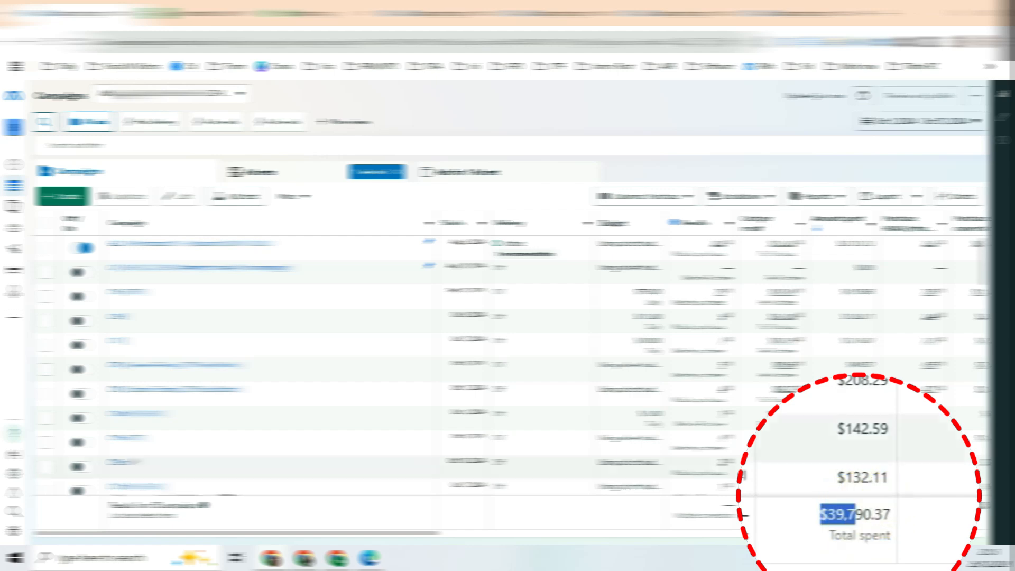
- Examine the campaigns' total amount spent for Nov 1–30, 2024 and Dec 1–25, 2024
{"action": "left_click", "coordinate": [953, 121]}
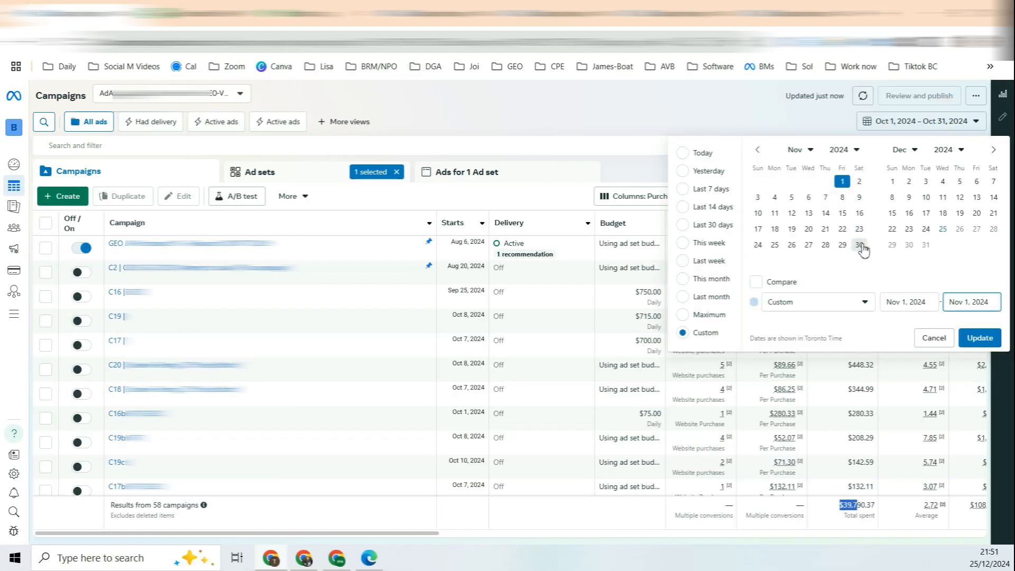
{"action": "left_click", "coordinate": [872, 257]}
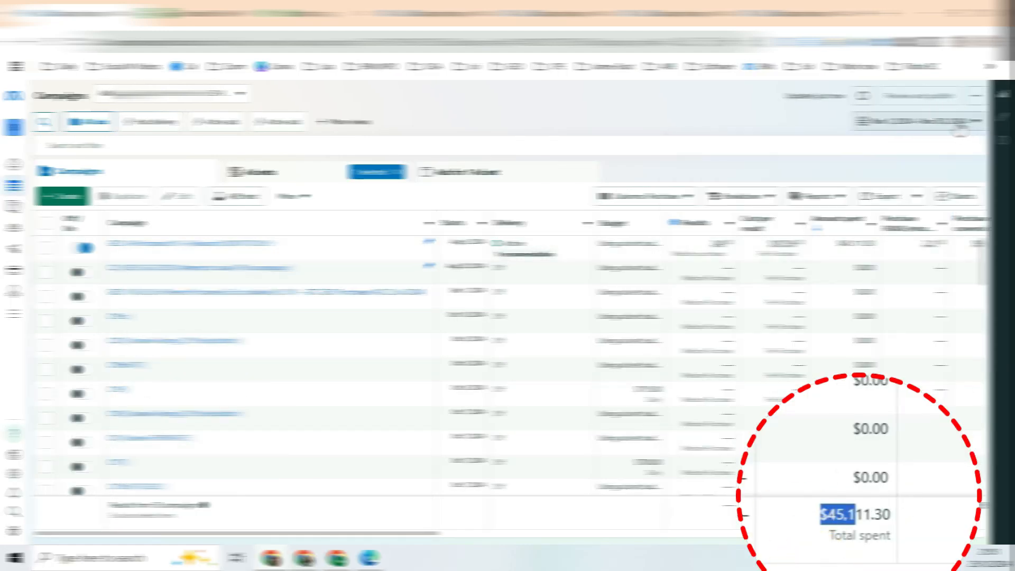
{"action": "left_click", "coordinate": [934, 121]}
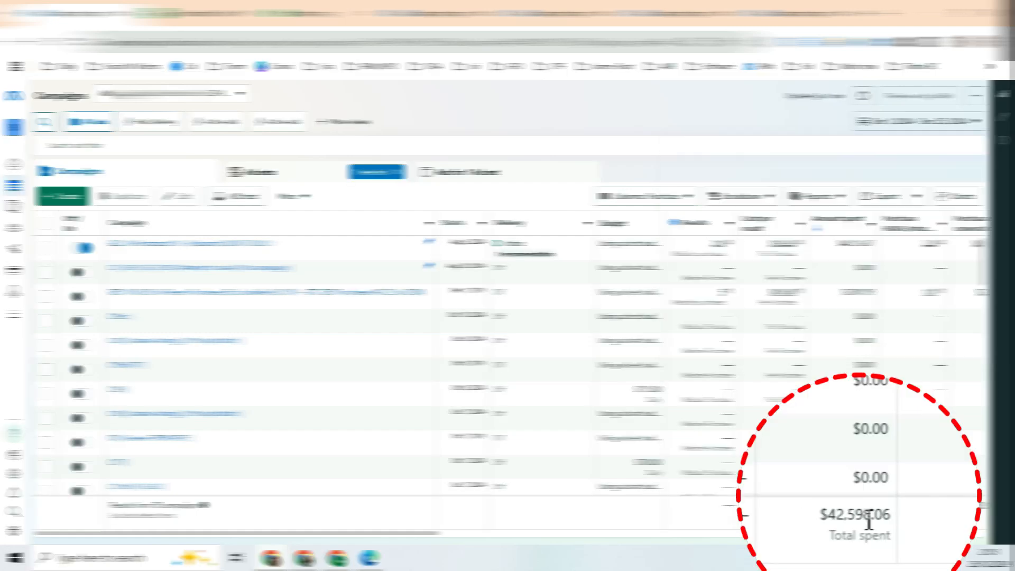
{"action": "left_click_drag", "start_coordinate": [865, 514], "coordinate": [832, 523]}
{"action": "left_click", "coordinate": [850, 513]}
{"action": "left_click_drag", "start_coordinate": [856, 514], "coordinate": [834, 519]}
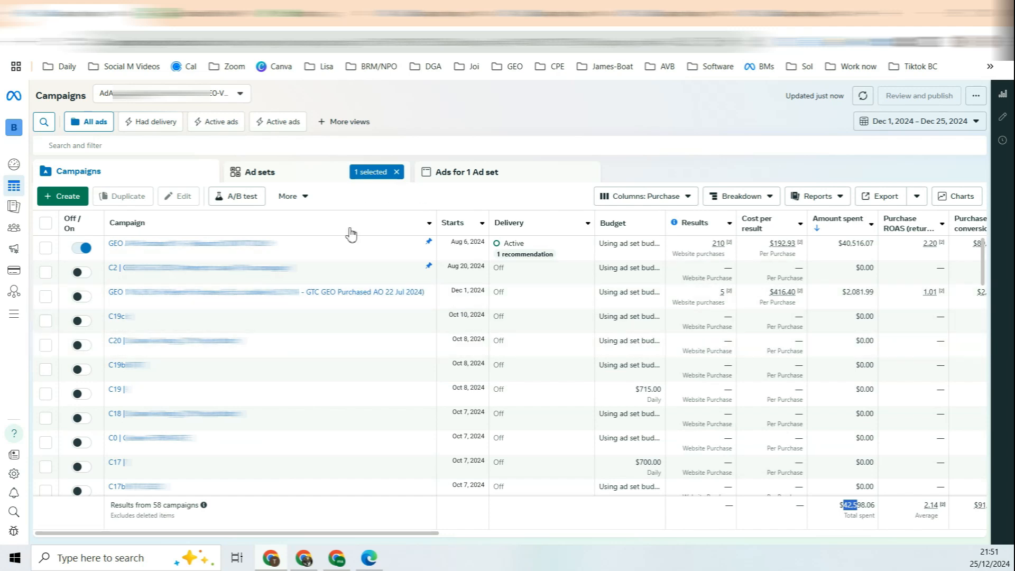
- Return to the "103. Work done" document and review its campaign setup and monthly ad spend budget lines
{"action": "key", "text": "alt+Tab"}
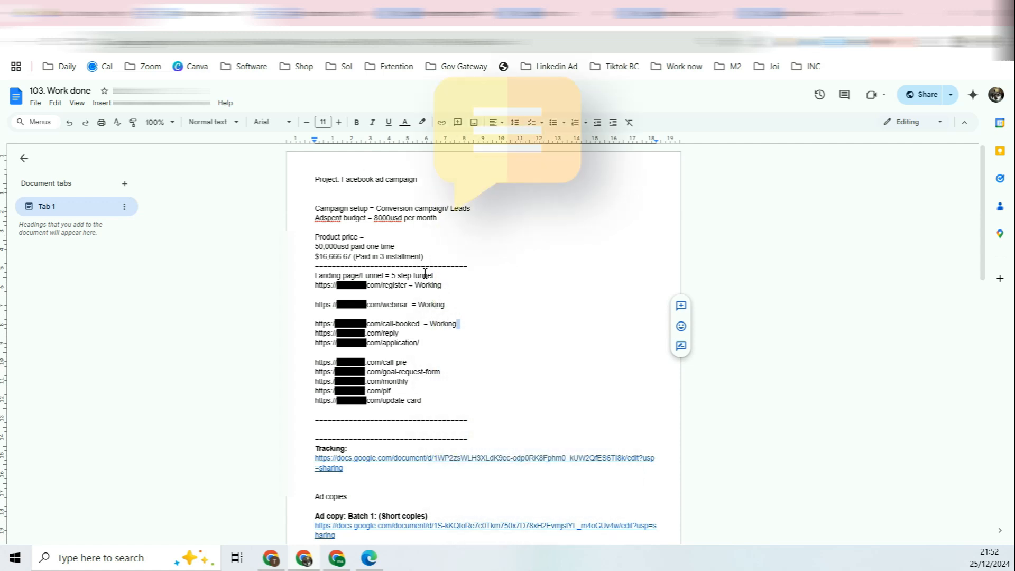
{"action": "left_click", "coordinate": [466, 308]}
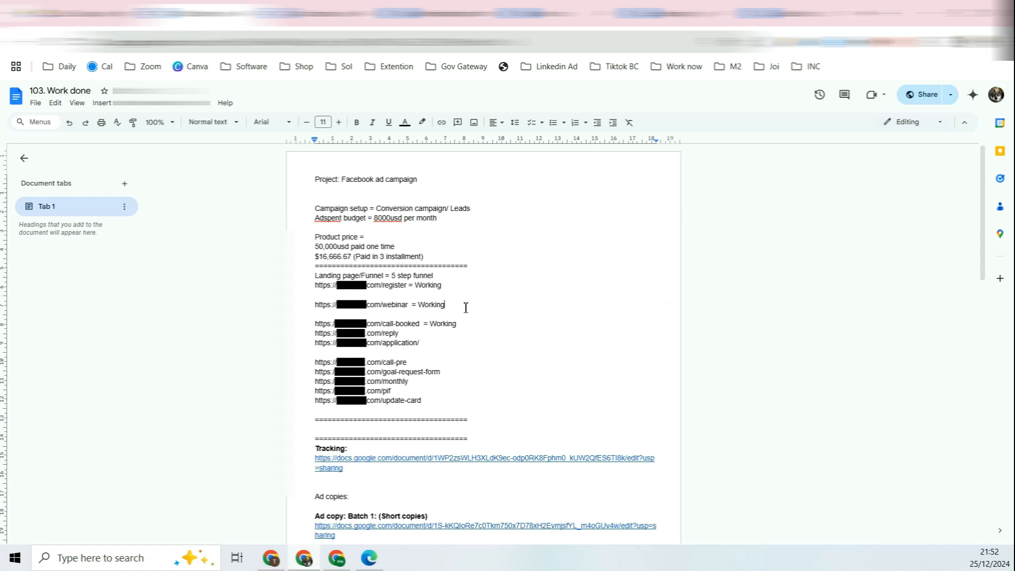
{"action": "left_click_drag", "start_coordinate": [432, 199], "coordinate": [446, 370]}
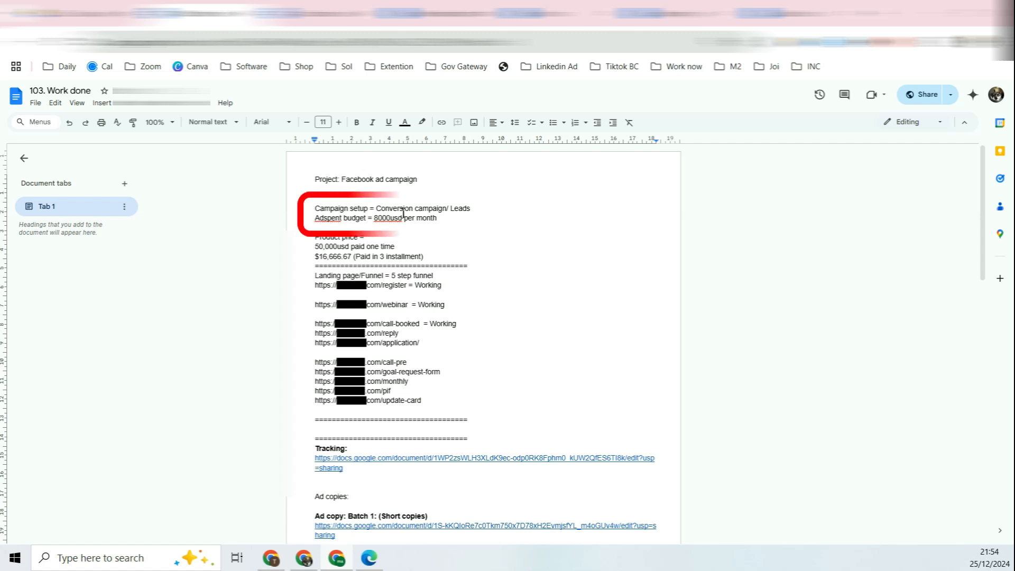
{"action": "mouse_move", "coordinate": [377, 210]}
{"action": "left_mouse_down"}
{"action": "mouse_move", "coordinate": [446, 211]}
{"action": "mouse_move", "coordinate": [437, 213]}
{"action": "left_mouse_up"}
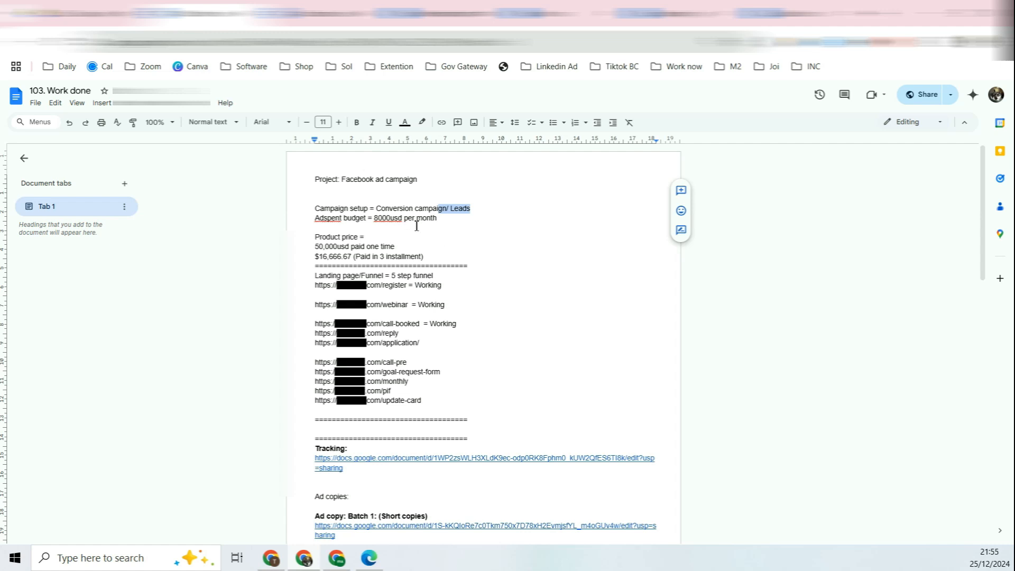
{"action": "left_click_drag", "start_coordinate": [381, 217], "coordinate": [407, 218]}
{"action": "left_click", "coordinate": [393, 218]}
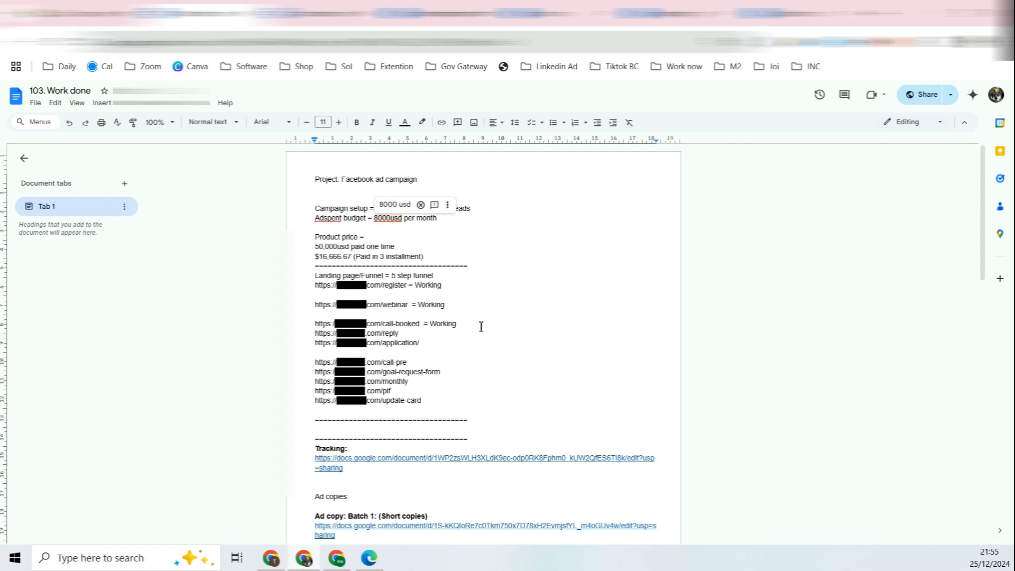
- Review the one-time and three-installment product prices, checking the installments against 16666.67×3 in the calculator
{"action": "left_click_drag", "start_coordinate": [315, 247], "coordinate": [345, 248]}
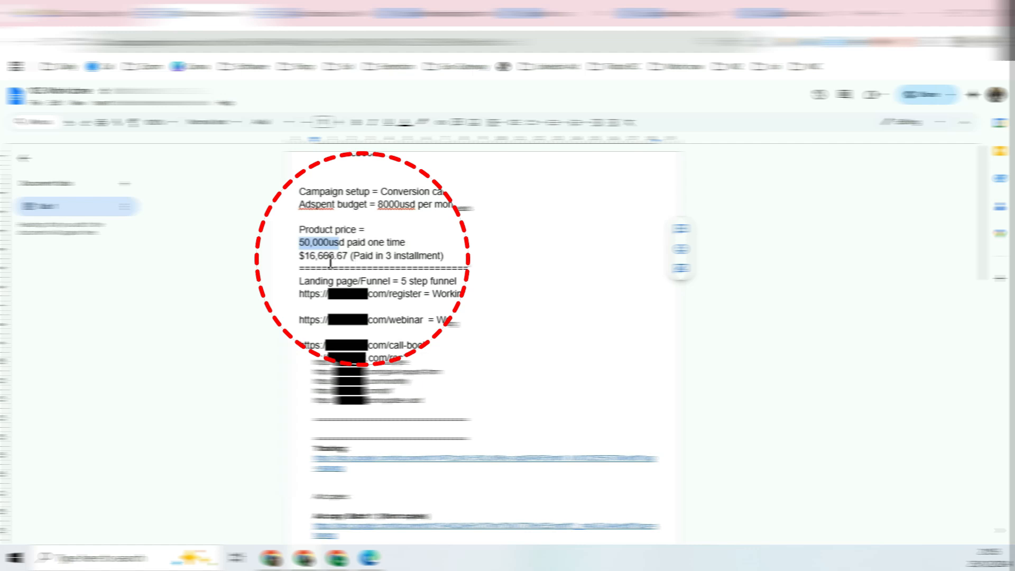
{"action": "left_click", "coordinate": [306, 256]}
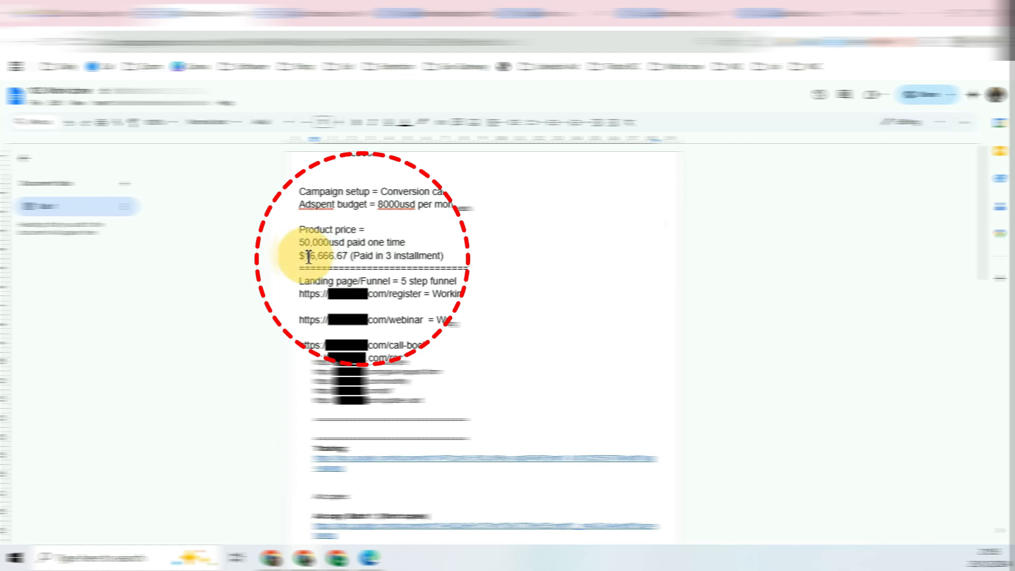
{"action": "mouse_move", "coordinate": [308, 256]}
{"action": "left_mouse_down"}
{"action": "mouse_move", "coordinate": [338, 256]}
{"action": "mouse_move", "coordinate": [310, 256]}
{"action": "left_mouse_up"}
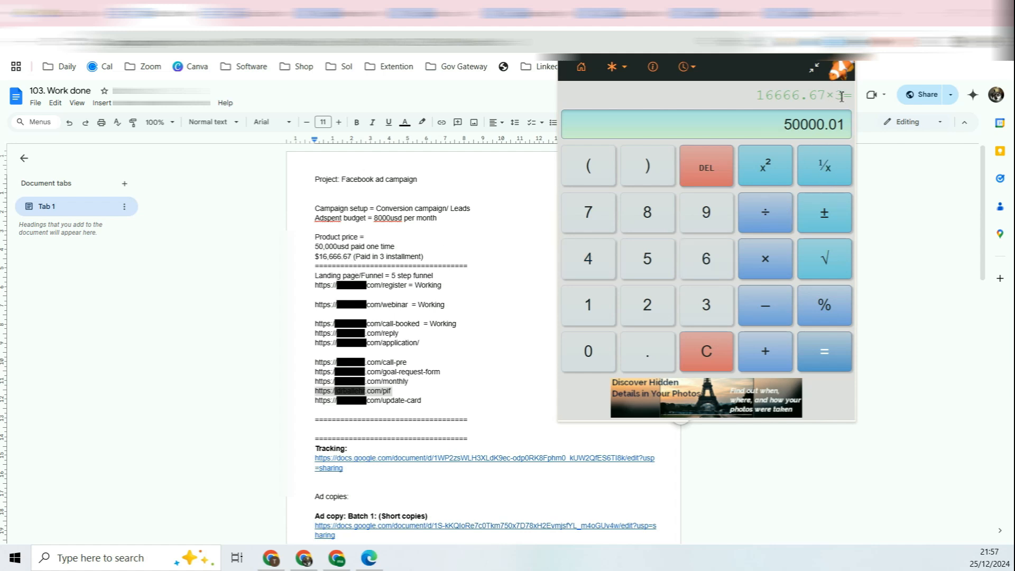
{"action": "left_click_drag", "start_coordinate": [786, 131], "coordinate": [817, 129]}
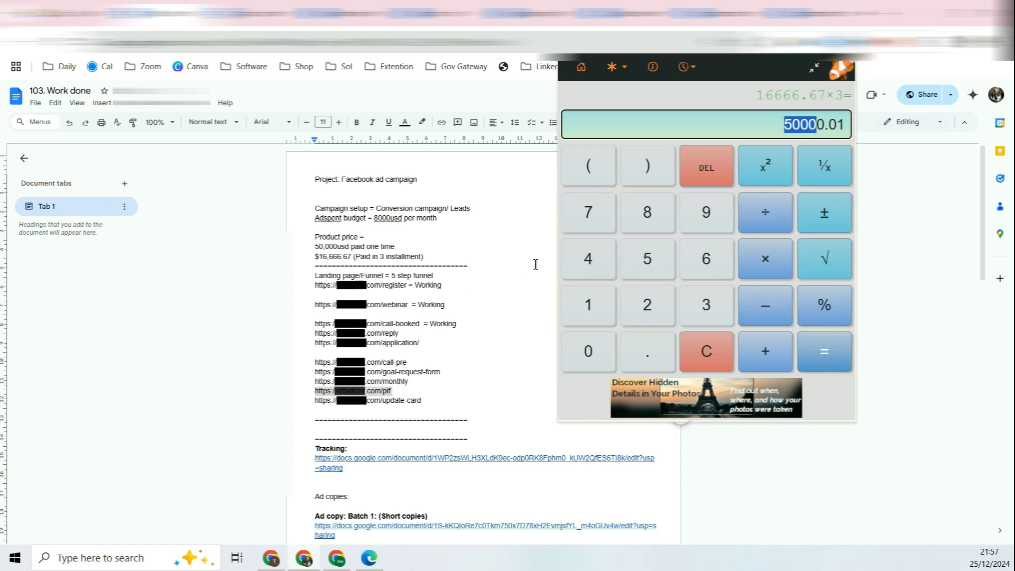
{"action": "mouse_move", "coordinate": [366, 247]}
{"action": "left_mouse_down"}
{"action": "mouse_move", "coordinate": [394, 251]}
{"action": "mouse_move", "coordinate": [374, 254]}
{"action": "left_mouse_up"}
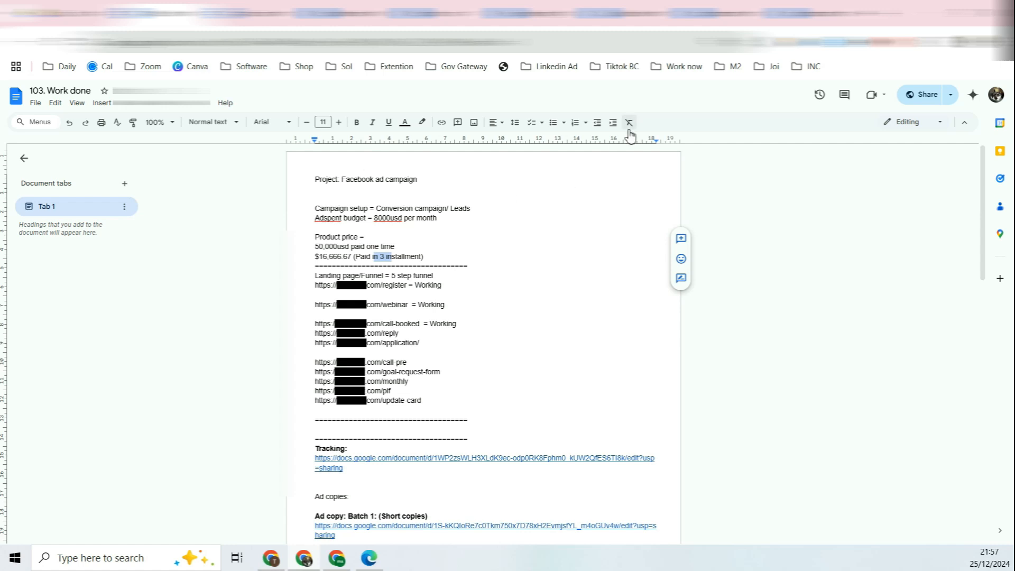
- View the pay-in-full and monthly checkout pages and examine today's total in each order summary
{"action": "left_click", "coordinate": [714, 13]}
{"action": "scroll", "coordinate": [435, 399], "scroll_direction": "down", "scroll_amount": 1}
{"action": "scroll", "coordinate": [660, 349], "scroll_direction": "up", "scroll_amount": 1}
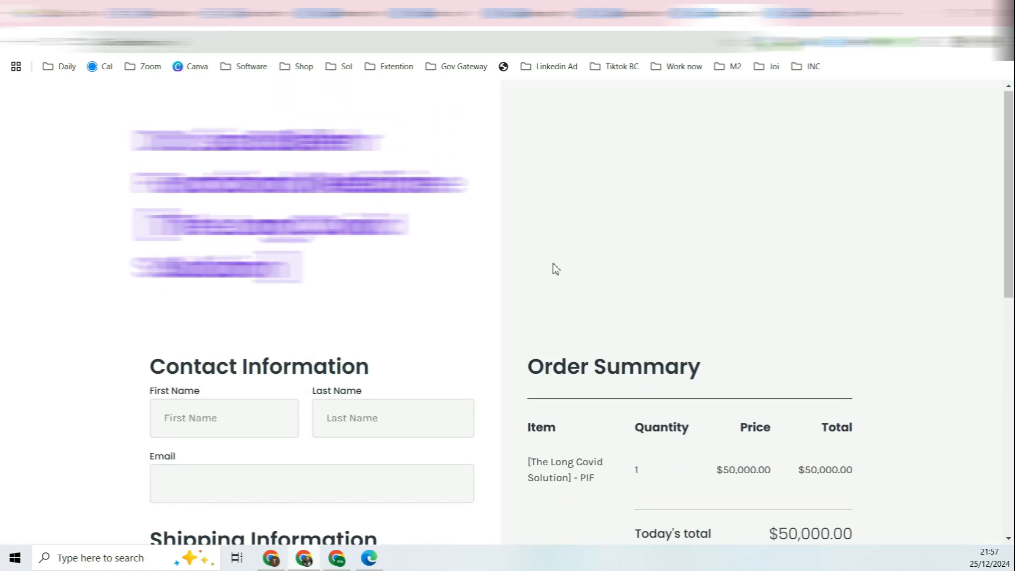
{"action": "scroll", "coordinate": [846, 370], "scroll_direction": "down", "scroll_amount": 2}
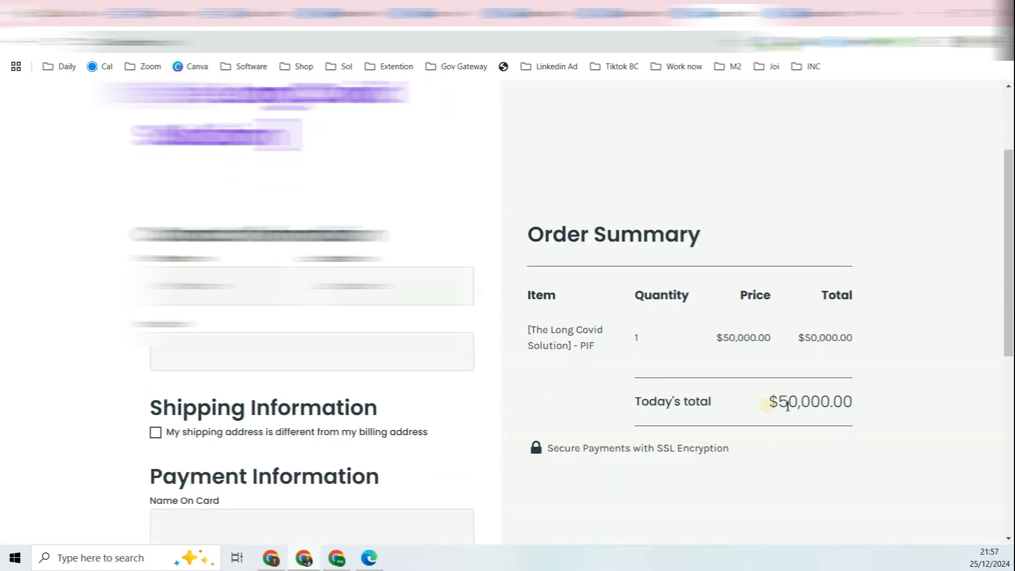
{"action": "left_click_drag", "start_coordinate": [769, 401], "coordinate": [851, 402]}
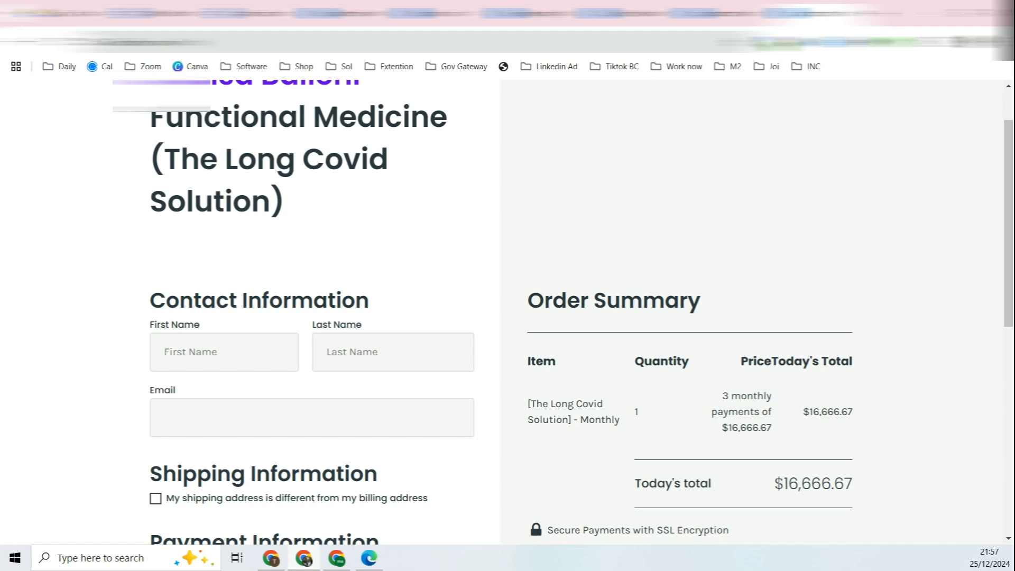
{"action": "left_click_drag", "start_coordinate": [774, 483], "coordinate": [834, 482]}
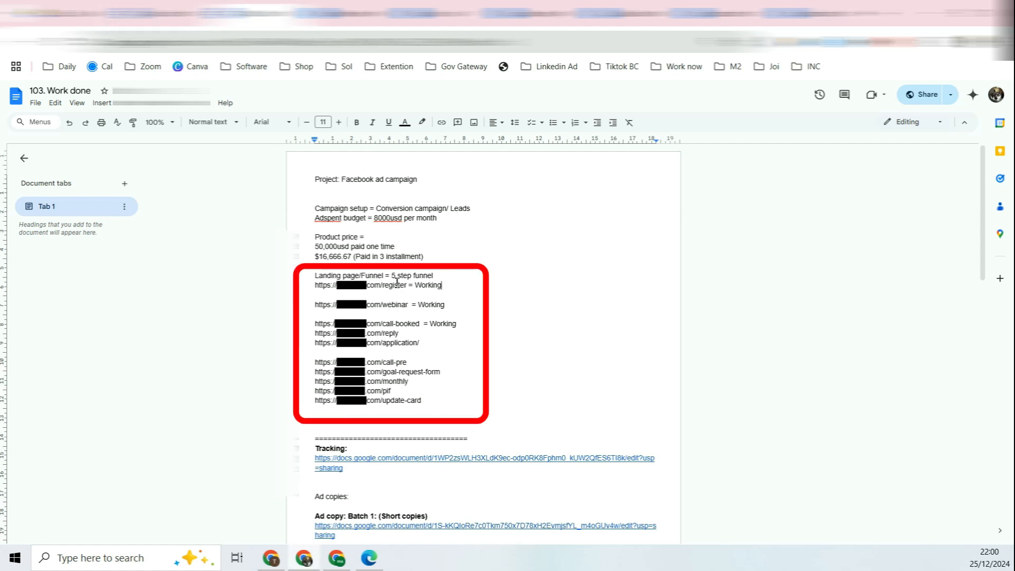
- Look through the funnel pages from the free online training page to the success page, and return to the "103. Work done" document
{"action": "mouse_move", "coordinate": [393, 285]}
{"action": "left_mouse_down"}
{"action": "mouse_move", "coordinate": [406, 286]}
{"action": "mouse_move", "coordinate": [382, 306]}
{"action": "left_mouse_up"}
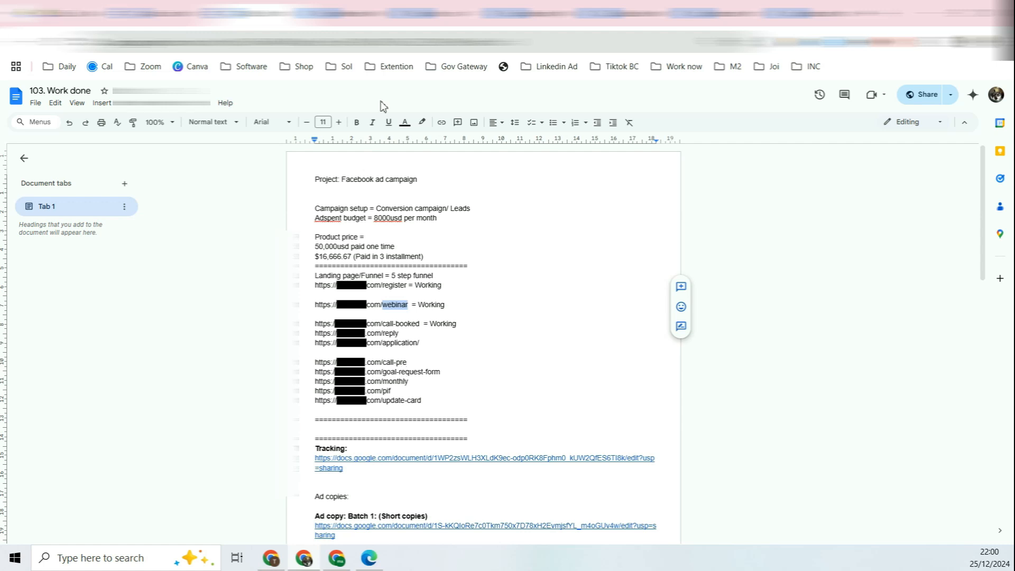
{"action": "left_click", "coordinate": [347, 13]}
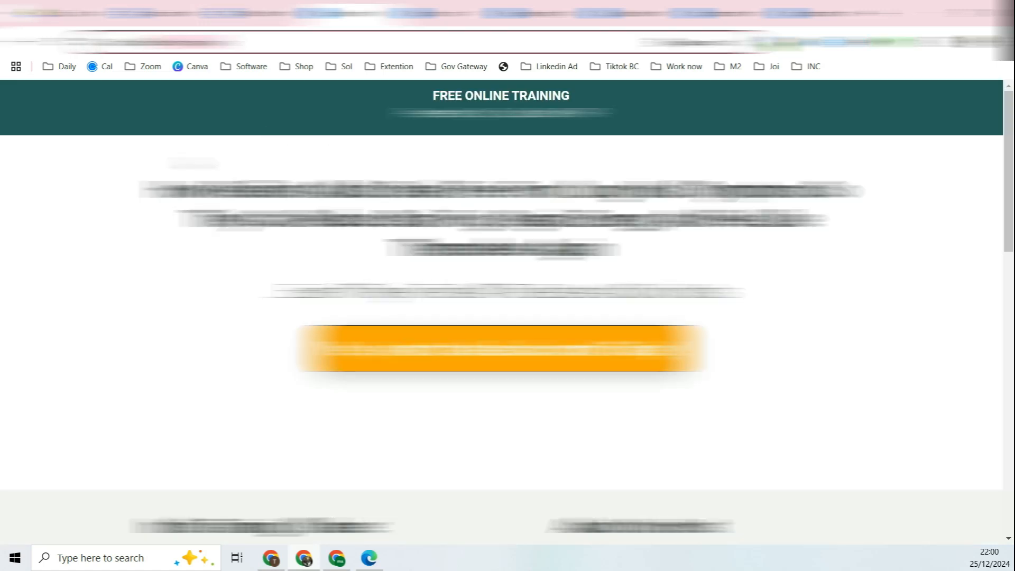
{"action": "left_click", "coordinate": [174, 42]}
{"action": "left_click", "coordinate": [443, 13]}
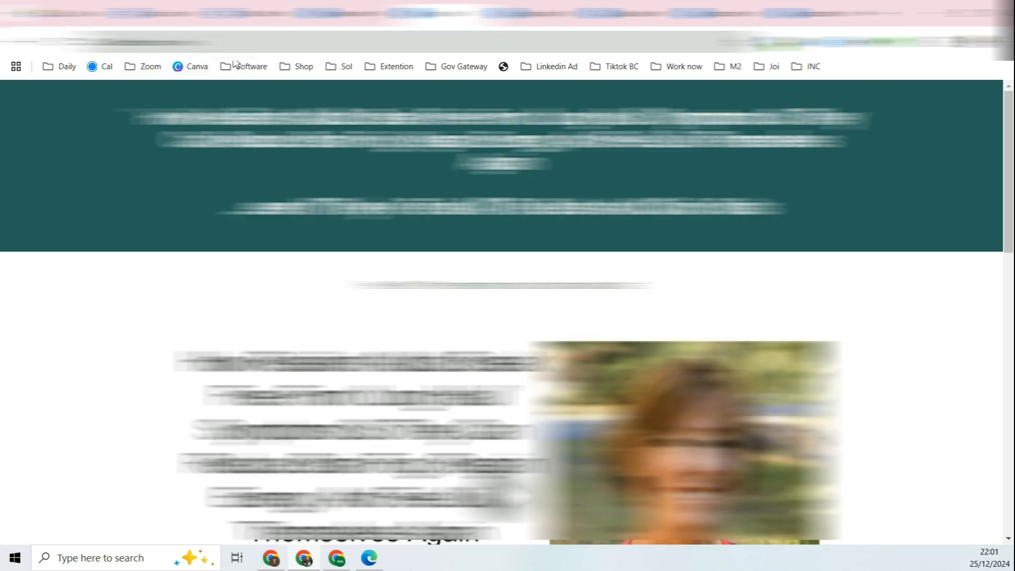
{"action": "left_click", "coordinate": [536, 13]}
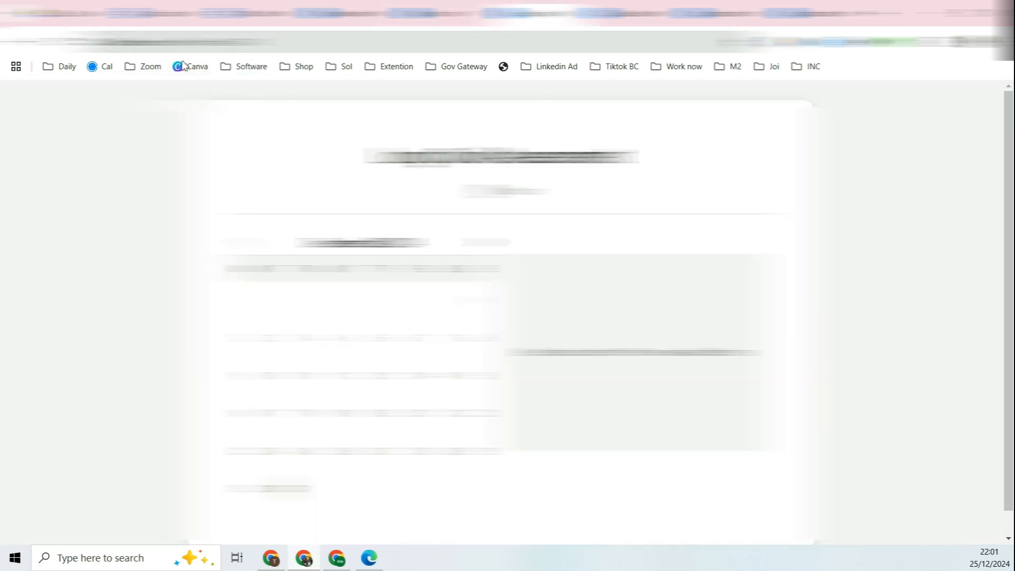
{"action": "left_click", "coordinate": [630, 13]}
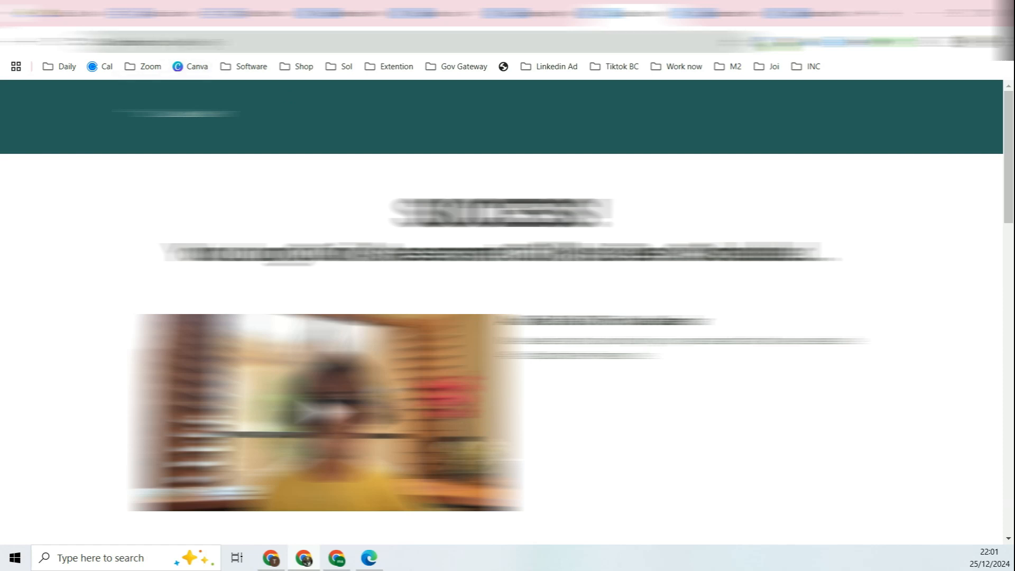
{"action": "left_click", "coordinate": [193, 40]}
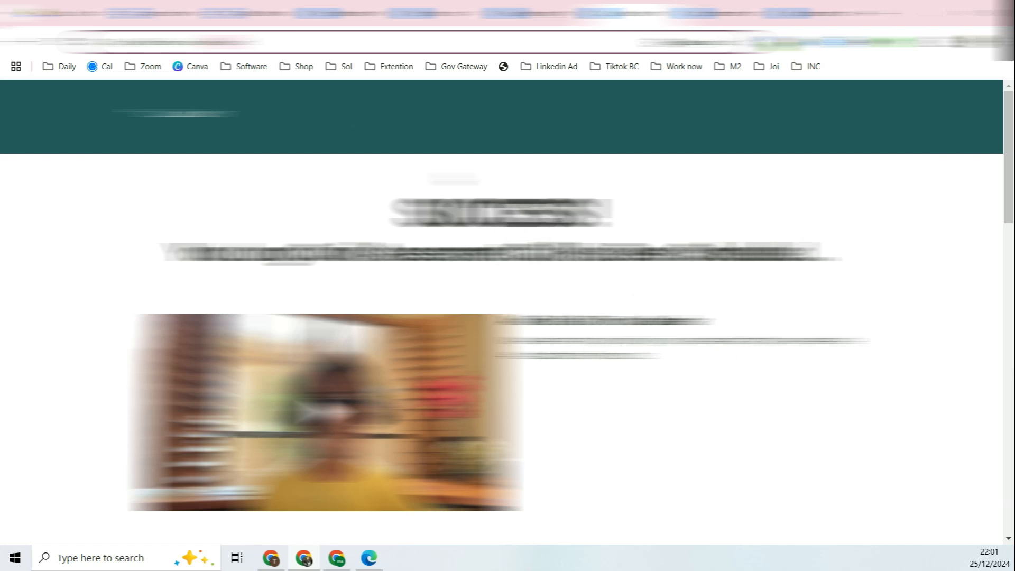
{"action": "left_click", "coordinate": [249, 13]}
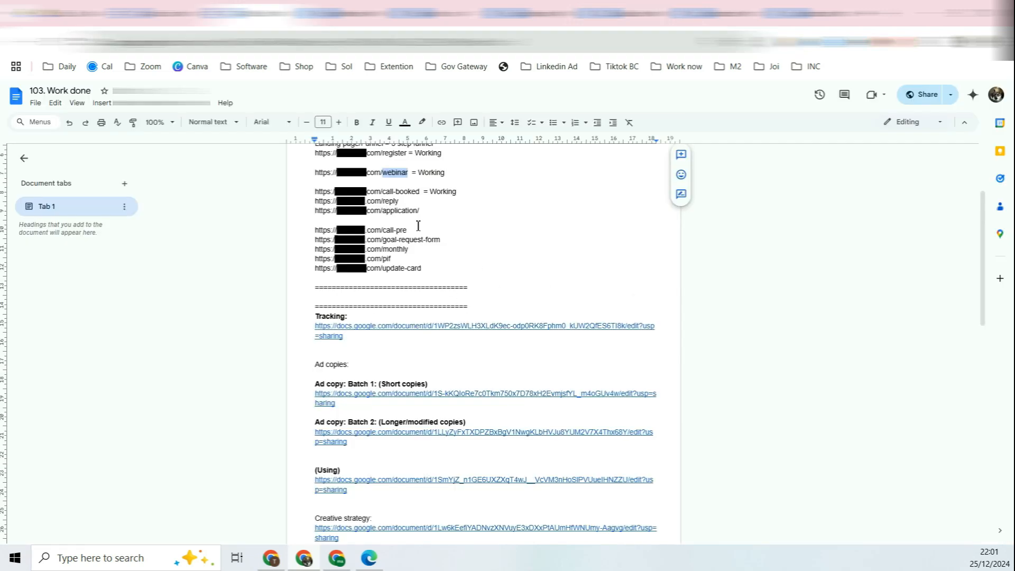
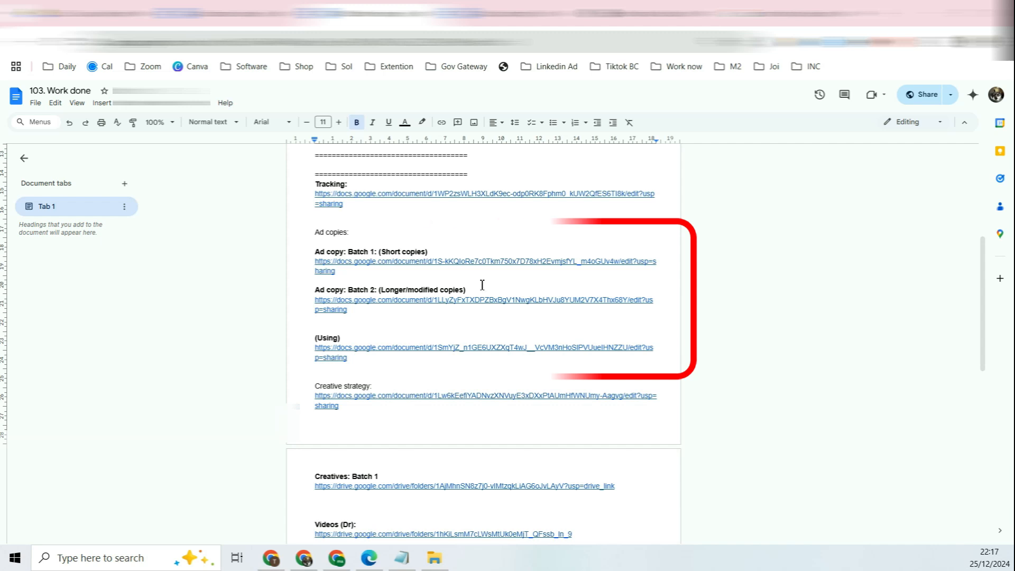
- Switch to the Notepad notes and review the five marketing angles listed for selling caps, hats and head wear
{"action": "left_click", "coordinate": [402, 558]}
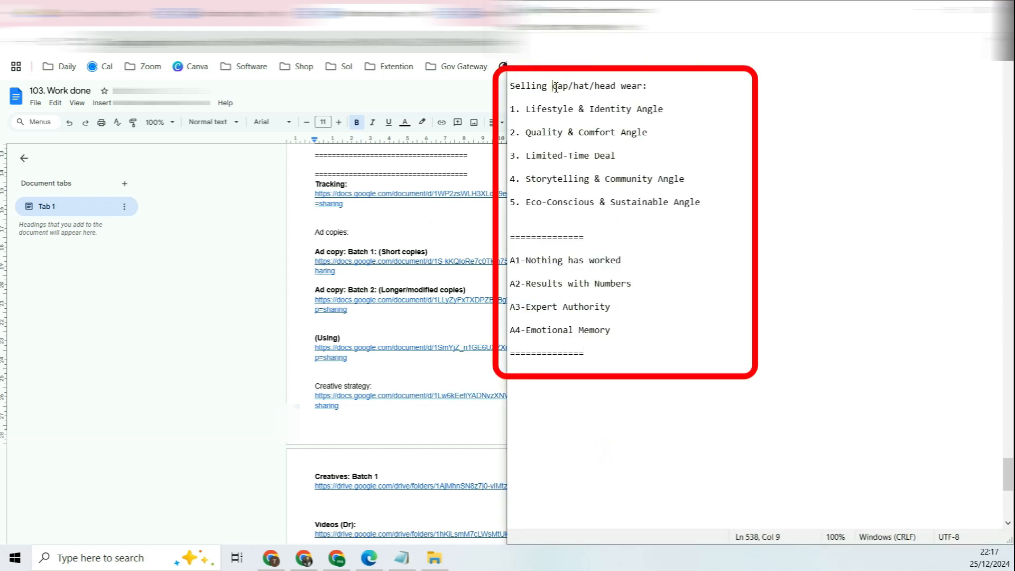
{"action": "left_click_drag", "start_coordinate": [553, 86], "coordinate": [589, 86]}
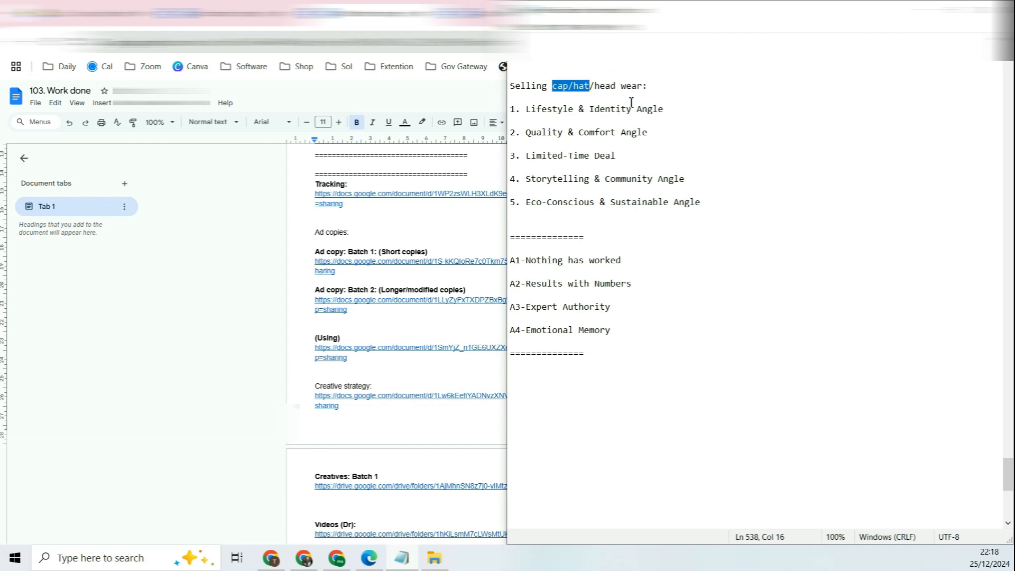
{"action": "left_click_drag", "start_coordinate": [541, 109], "coordinate": [580, 109]}
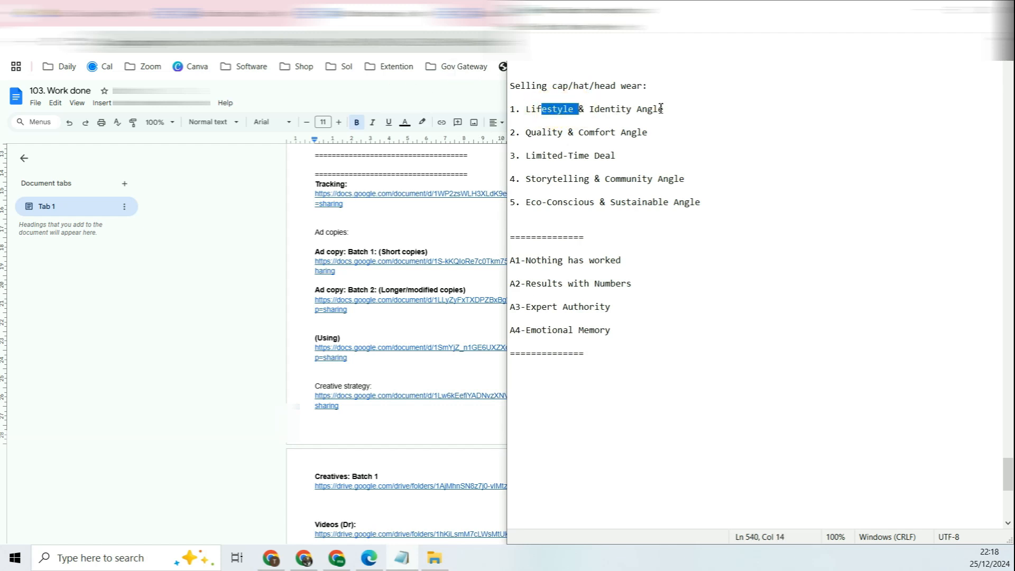
{"action": "left_click_drag", "start_coordinate": [659, 109], "coordinate": [566, 109]}
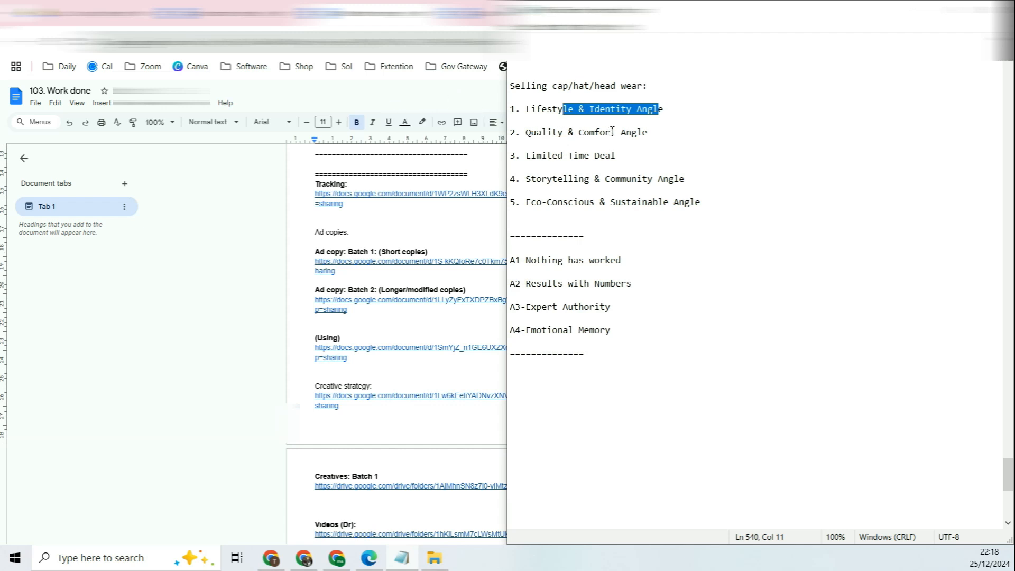
{"action": "left_click_drag", "start_coordinate": [532, 156], "coordinate": [556, 157]}
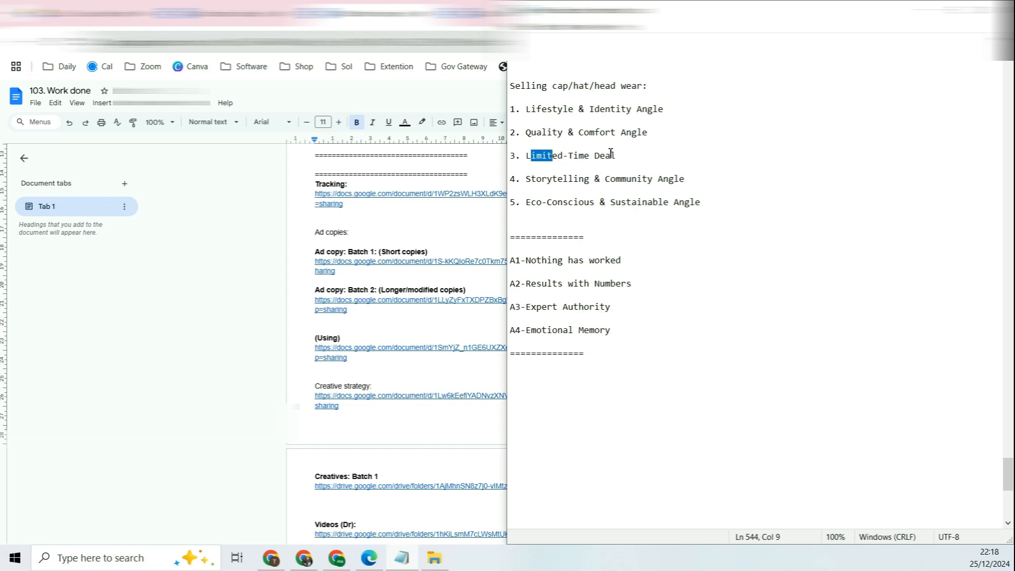
{"action": "left_click_drag", "start_coordinate": [536, 179], "coordinate": [671, 180]}
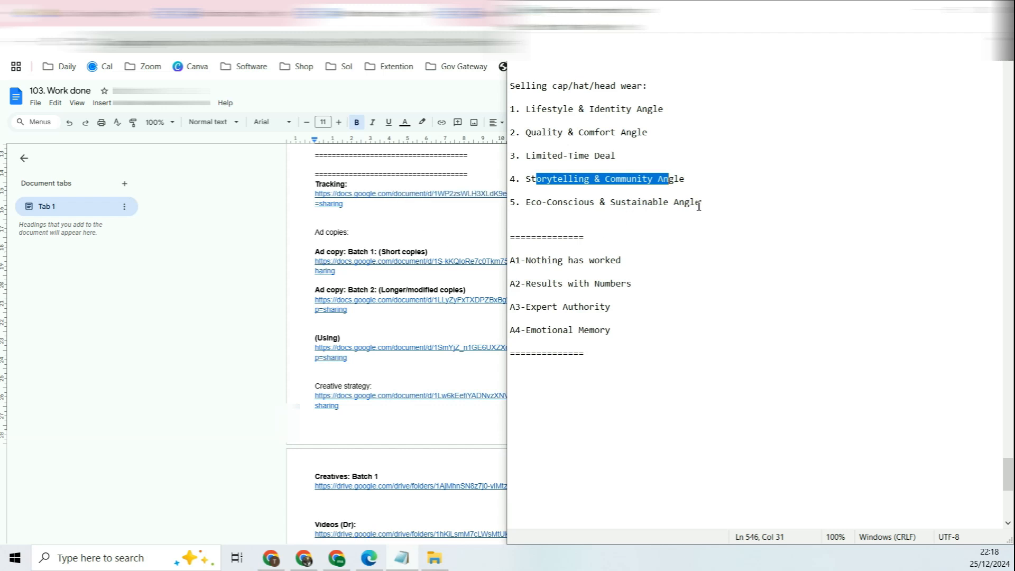
- Add "6. Health angle" below the Eco-Conscious & Sustainable Angle and highlight the new entry's text
{"action": "left_click", "coordinate": [584, 224]}
{"action": "type", "text": "6. Health angle"}
{"action": "left_click_drag", "start_coordinate": [590, 227], "coordinate": [527, 230]}
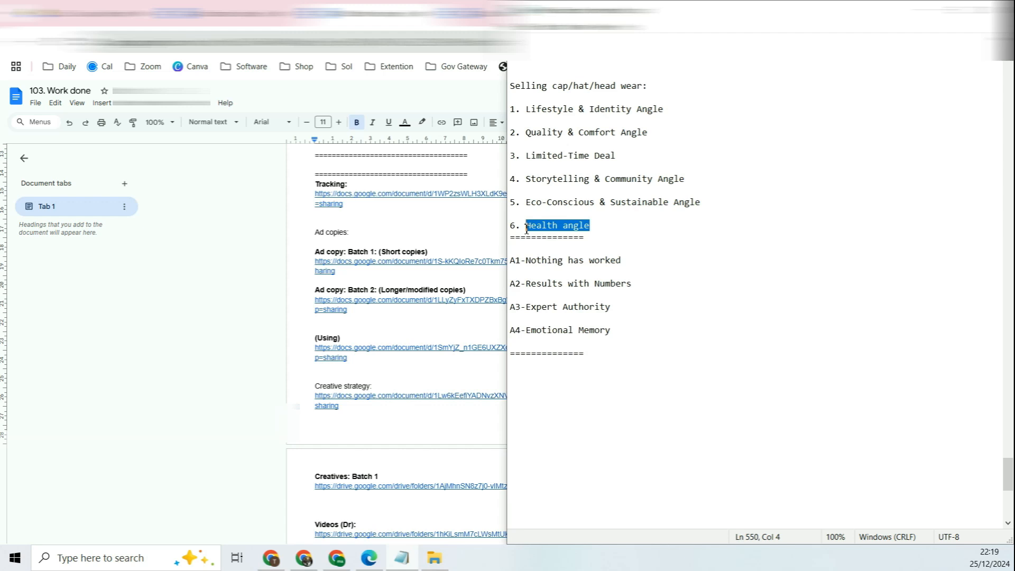
{"action": "left_click", "coordinate": [569, 116]}
{"action": "left_click_drag", "start_coordinate": [591, 226], "coordinate": [523, 227]}
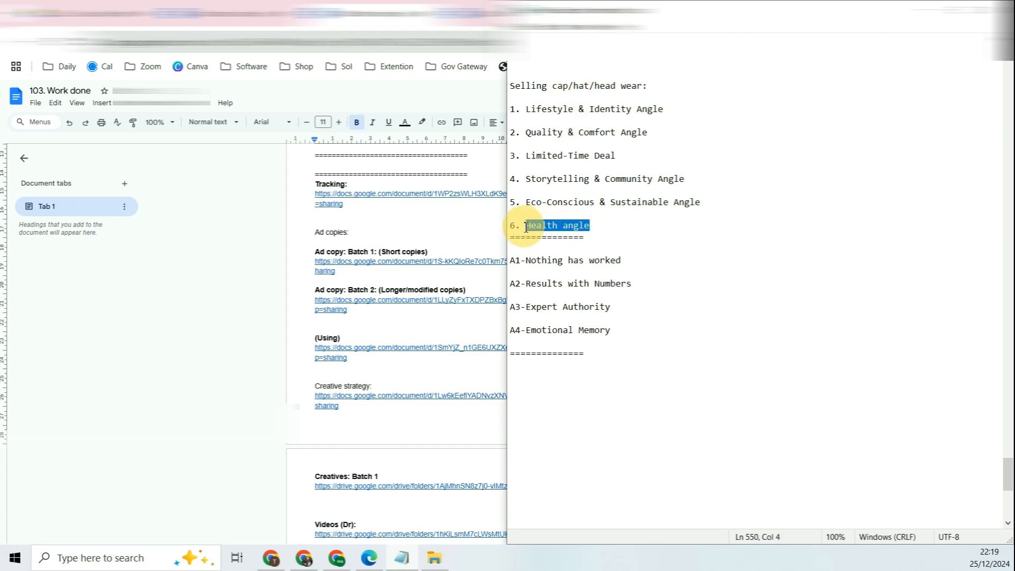
{"action": "left_click", "coordinate": [615, 228]}
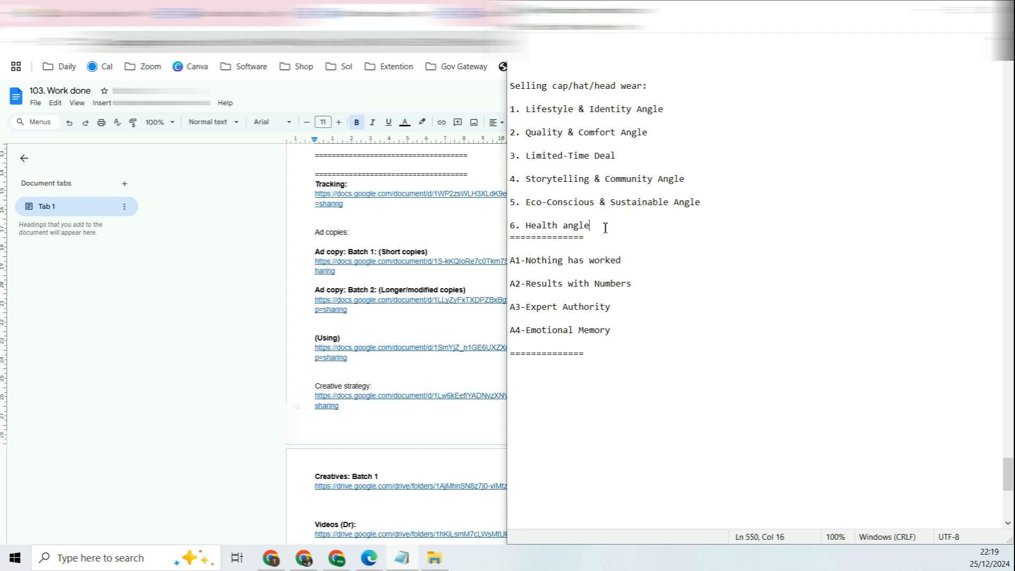
{"action": "left_click_drag", "start_coordinate": [604, 225], "coordinate": [521, 227]}
{"action": "left_click", "coordinate": [578, 226]}
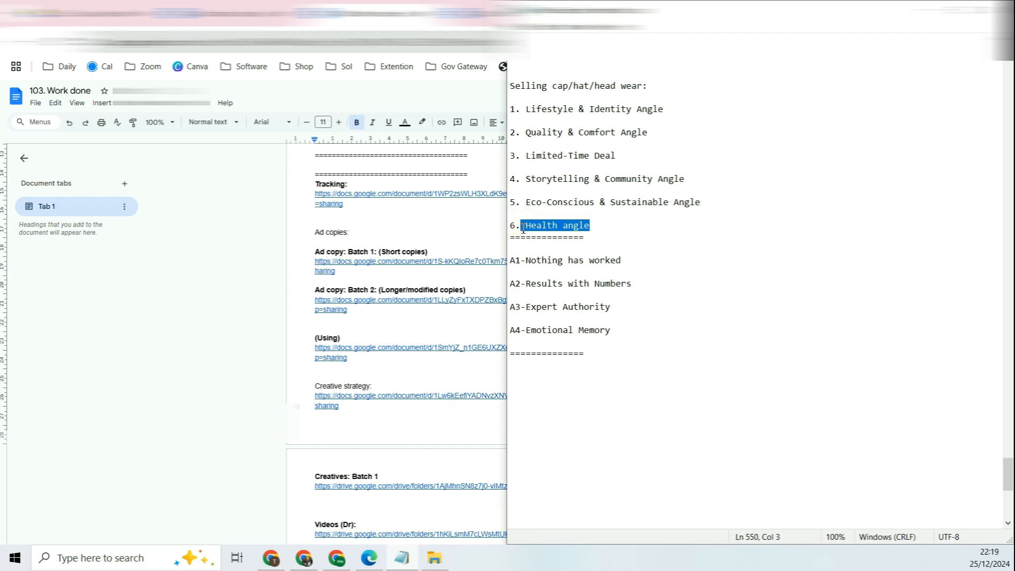
- Go over the headwear list from the Lifestyle & Identity Angle through the Eco-Conscious & Sustainable Angle, highlighting the entries
{"action": "left_click_drag", "start_coordinate": [563, 111], "coordinate": [622, 206]}
{"action": "left_click", "coordinate": [648, 206]}
{"action": "left_click_drag", "start_coordinate": [689, 204], "coordinate": [569, 109]}
{"action": "left_click", "coordinate": [708, 204]}
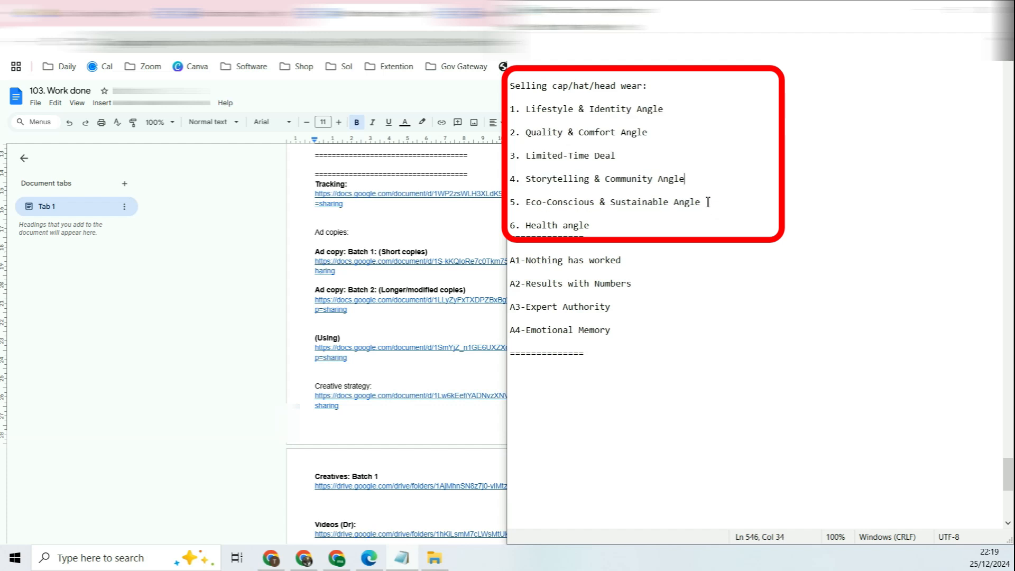
{"action": "left_click_drag", "start_coordinate": [708, 204], "coordinate": [530, 123]}
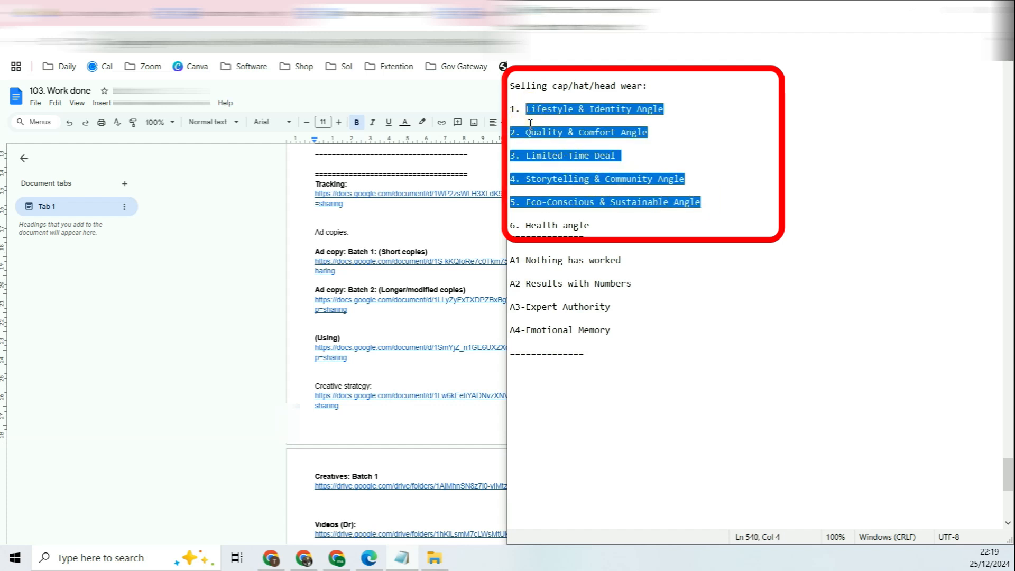
{"action": "left_click_drag", "start_coordinate": [621, 156], "coordinate": [526, 153]}
{"action": "left_click", "coordinate": [650, 109]}
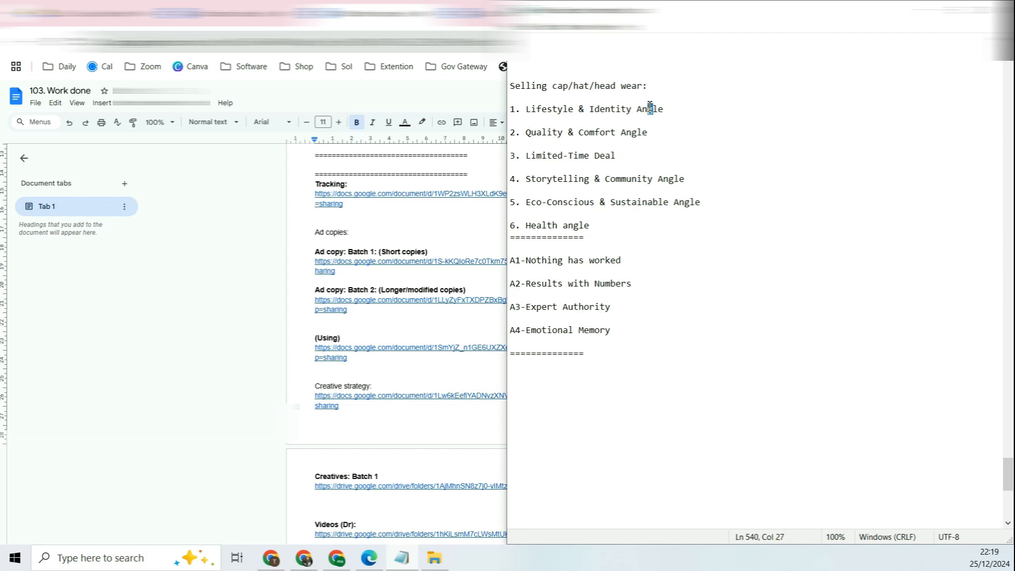
- Examine the Lifestyle & Identity Angle entry, highlighting its wording in the headwear list
{"action": "left_click_drag", "start_coordinate": [650, 108], "coordinate": [527, 109]}
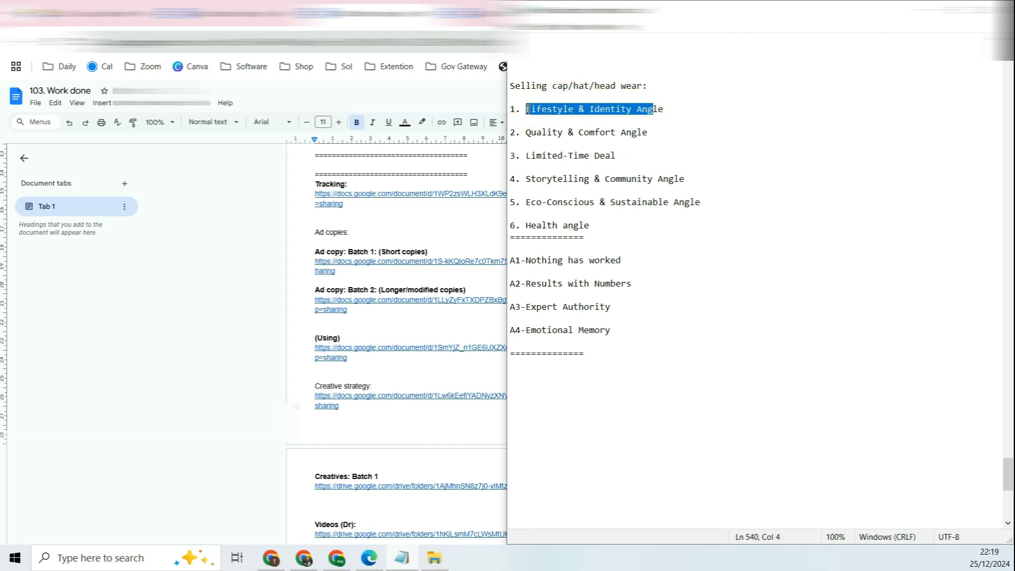
{"action": "left_click", "coordinate": [568, 109]}
{"action": "left_click_drag", "start_coordinate": [664, 110], "coordinate": [531, 109]}
{"action": "left_click", "coordinate": [665, 110]}
{"action": "left_click_drag", "start_coordinate": [530, 109], "coordinate": [621, 110]}
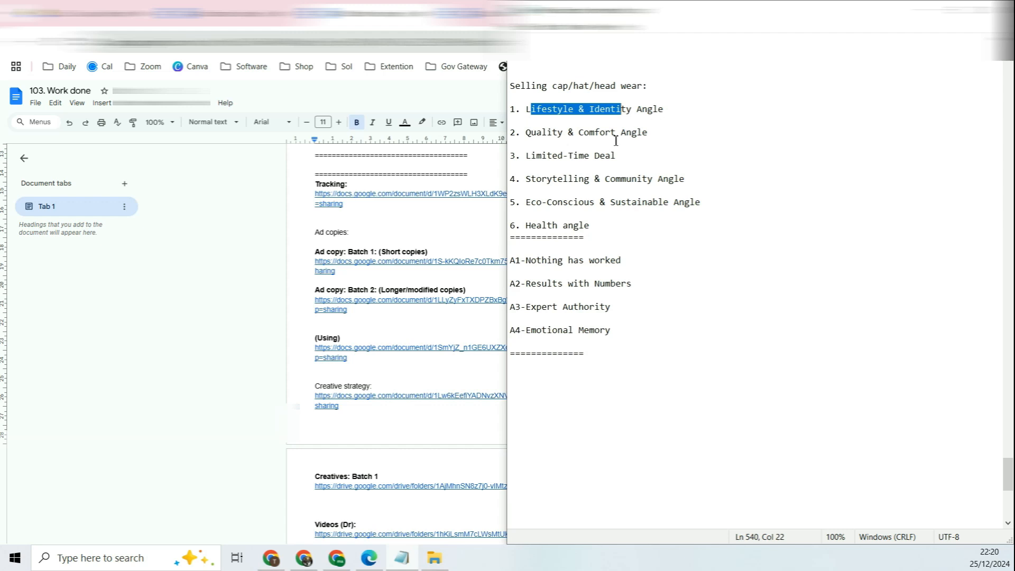
{"action": "left_click", "coordinate": [584, 110]}
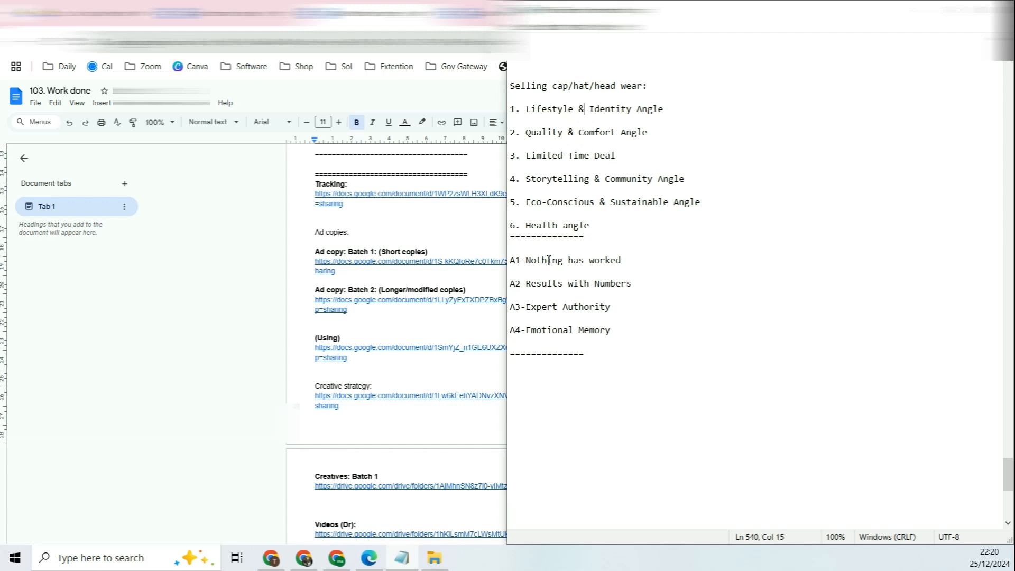
- Examine the campaign's own ad angles, starting with the "A1-Nothing has worked" line and highlighting its label and wording
{"action": "left_click_drag", "start_coordinate": [524, 263], "coordinate": [612, 255]}
{"action": "left_click_drag", "start_coordinate": [633, 285], "coordinate": [527, 261]}
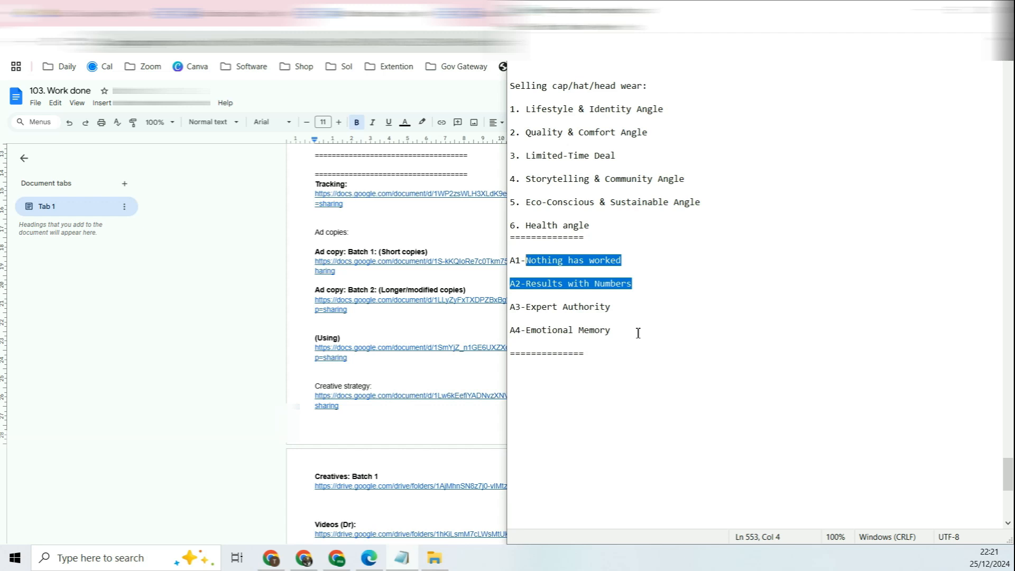
{"action": "left_click", "coordinate": [628, 319]}
{"action": "left_click_drag", "start_coordinate": [521, 261], "coordinate": [510, 260]}
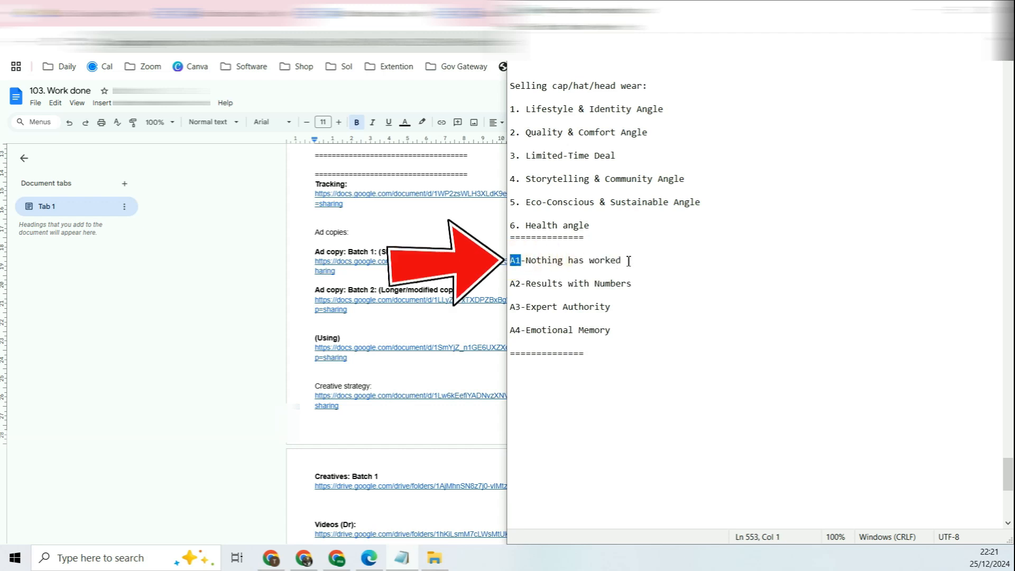
{"action": "left_click_drag", "start_coordinate": [629, 261], "coordinate": [524, 262]}
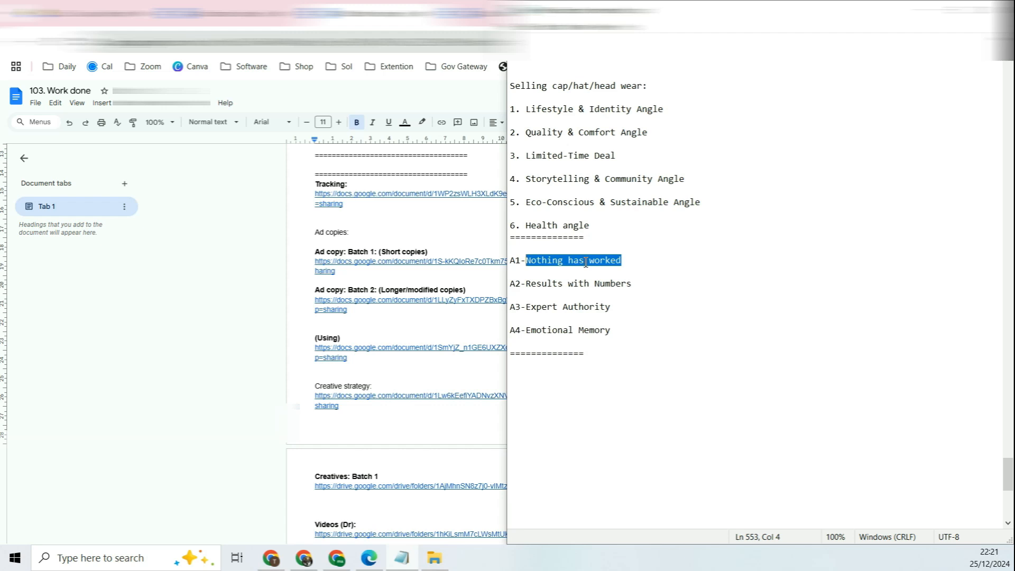
{"action": "left_click_drag", "start_coordinate": [625, 260], "coordinate": [586, 264]}
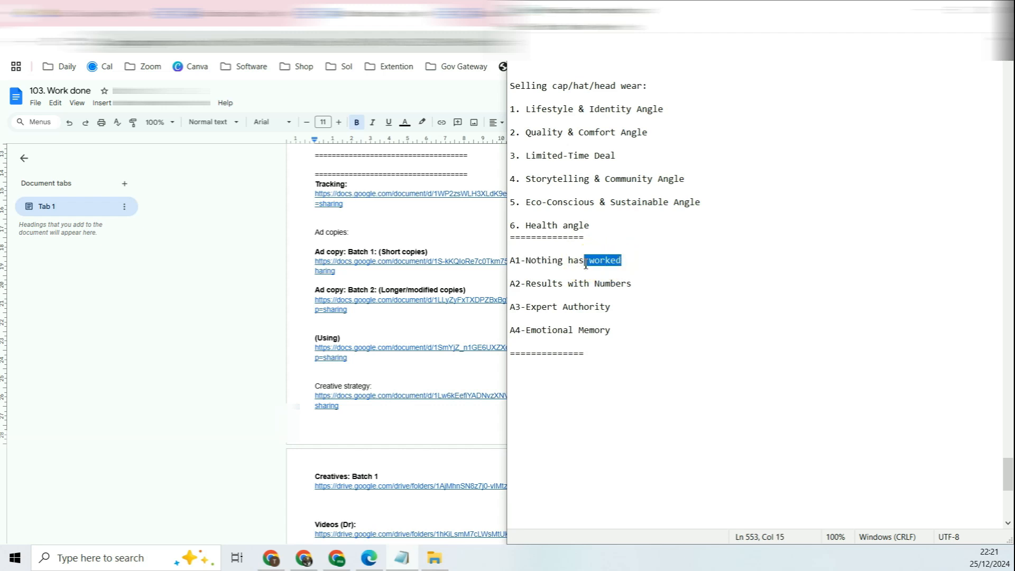
{"action": "left_click", "coordinate": [622, 260]}
- Examine the "A2-Results with Numbers" angle, highlighting its wording
{"action": "left_click_drag", "start_coordinate": [627, 261], "coordinate": [547, 285]}
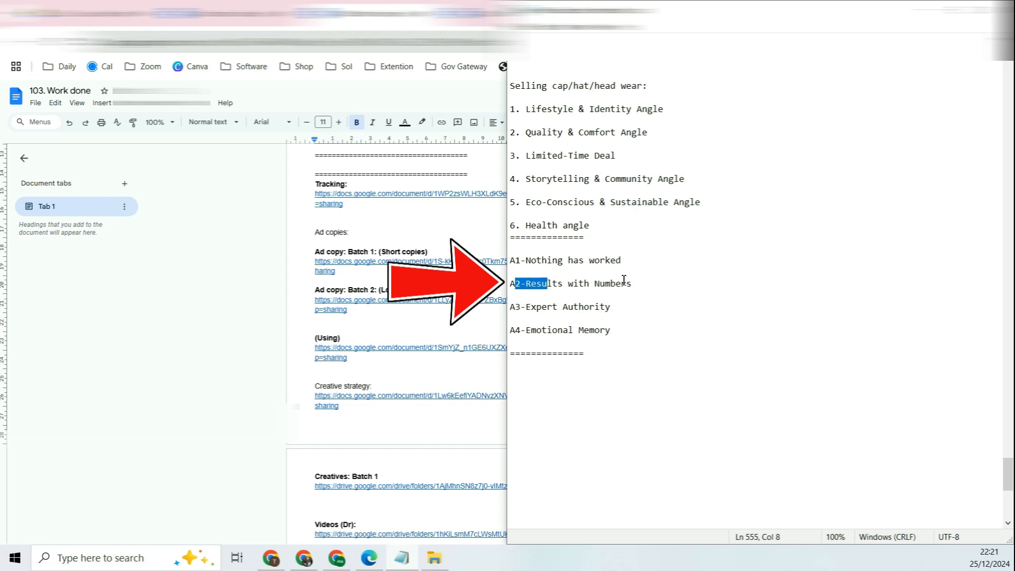
{"action": "left_click", "coordinate": [635, 282]}
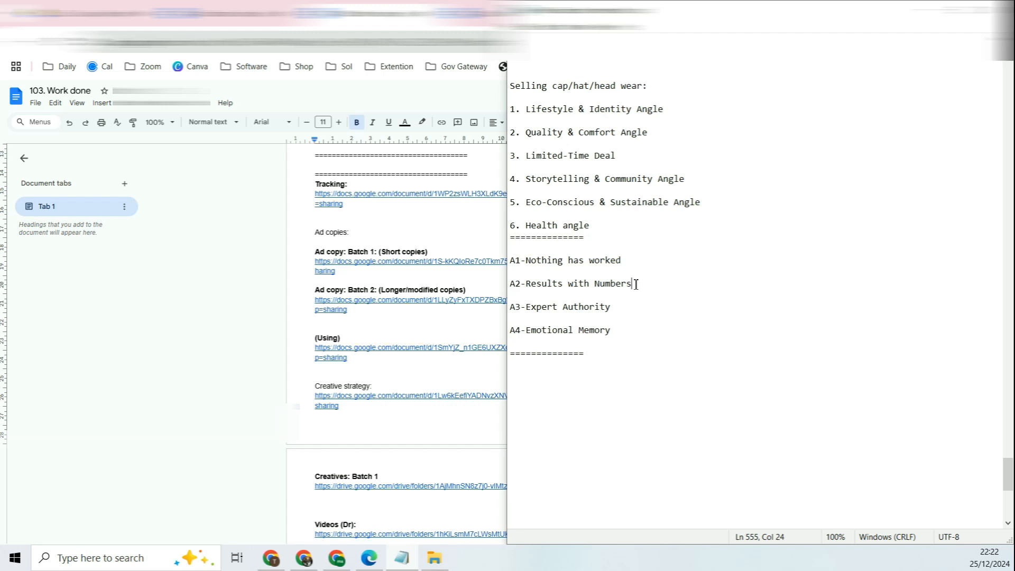
{"action": "left_click_drag", "start_coordinate": [635, 283], "coordinate": [564, 283]}
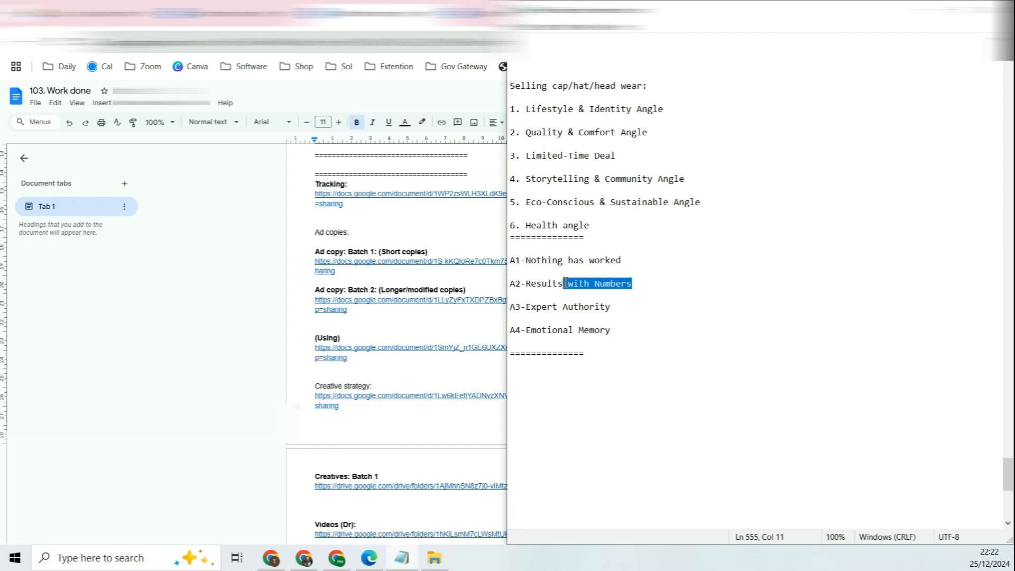
{"action": "left_click_drag", "start_coordinate": [627, 284], "coordinate": [534, 289]}
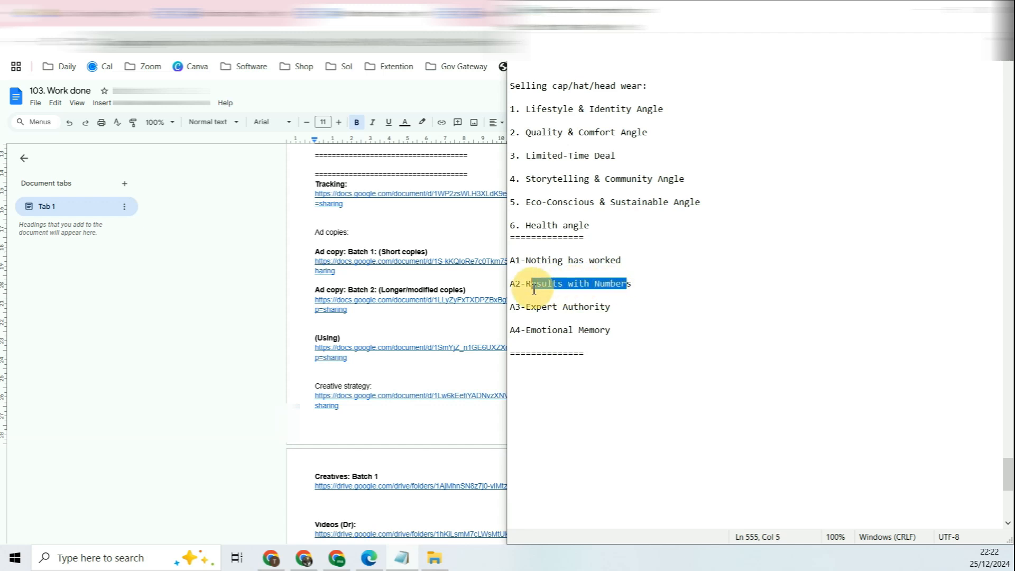
{"action": "left_click", "coordinate": [573, 283]}
{"action": "left_click_drag", "start_coordinate": [646, 285], "coordinate": [537, 310]}
{"action": "left_click", "coordinate": [556, 283]}
- Review the "A3-Expert Authority" and "A4-Emotional Memory" angles, highlighting the wording of each
{"action": "left_click", "coordinate": [550, 308]}
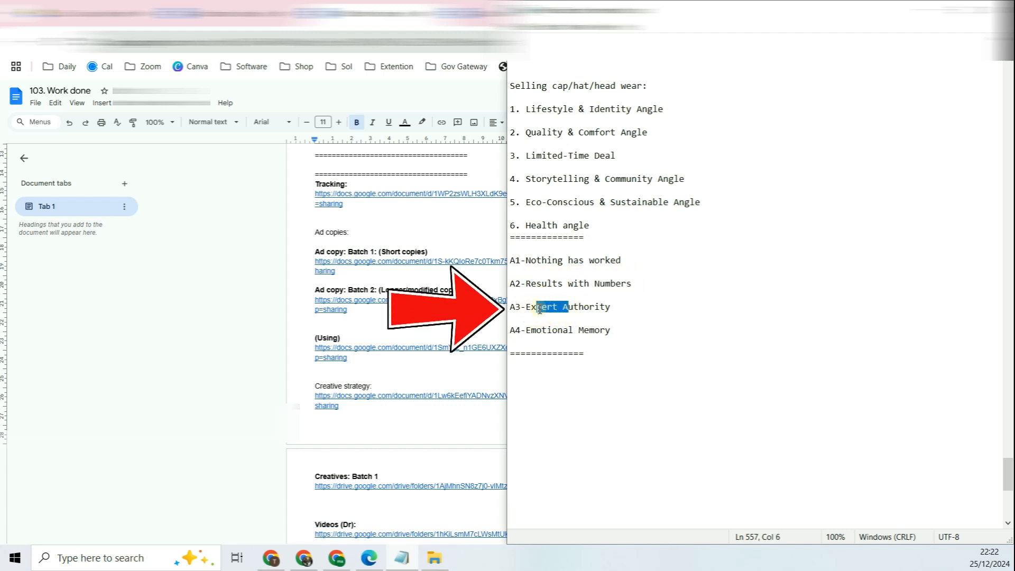
{"action": "left_click", "coordinate": [595, 307]}
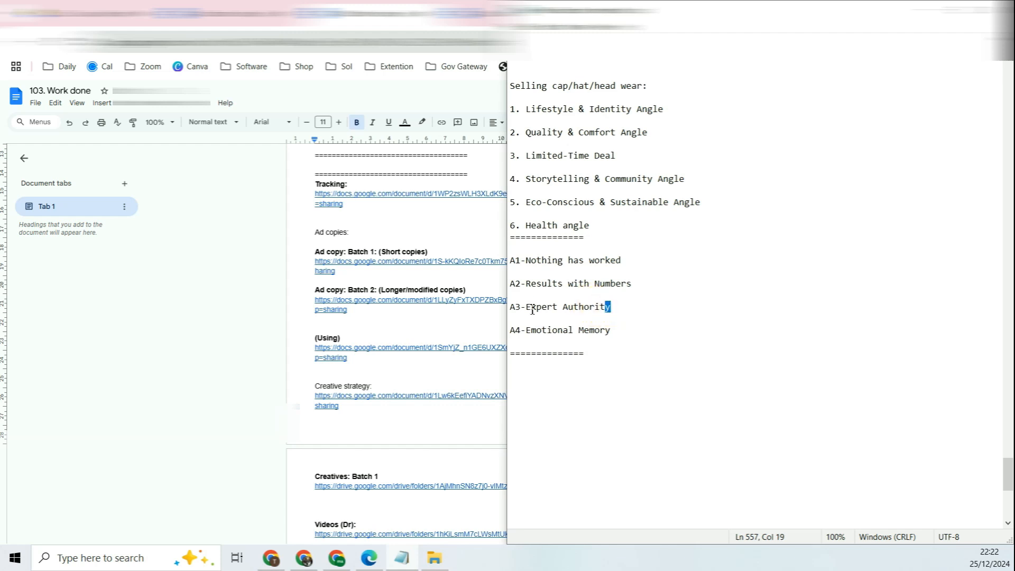
{"action": "left_click_drag", "start_coordinate": [531, 309], "coordinate": [609, 326]}
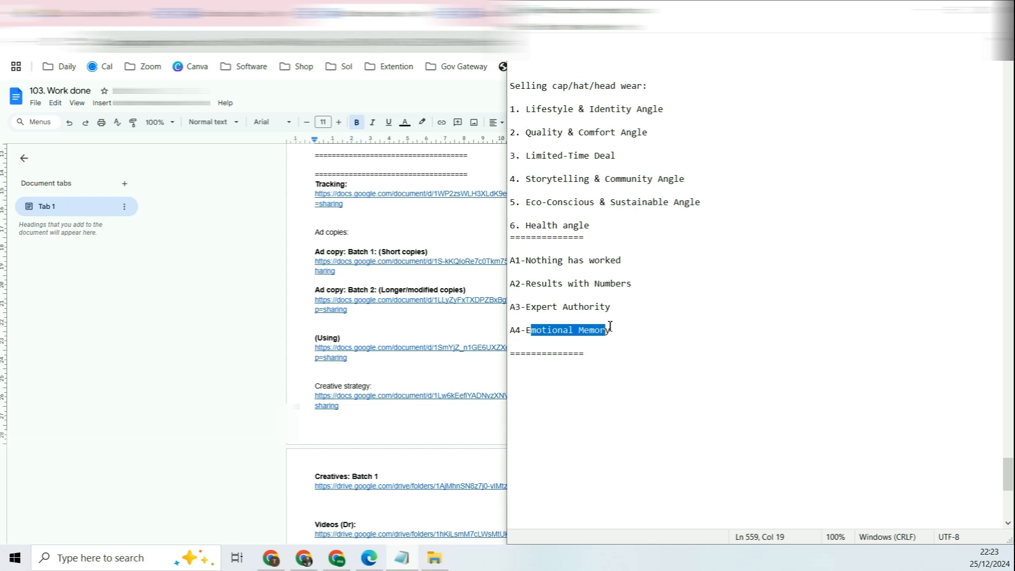
{"action": "left_click", "coordinate": [610, 326]}
{"action": "left_click_drag", "start_coordinate": [573, 331], "coordinate": [526, 332]}
{"action": "left_click", "coordinate": [612, 333]}
{"action": "left_click_drag", "start_coordinate": [613, 333], "coordinate": [551, 333]}
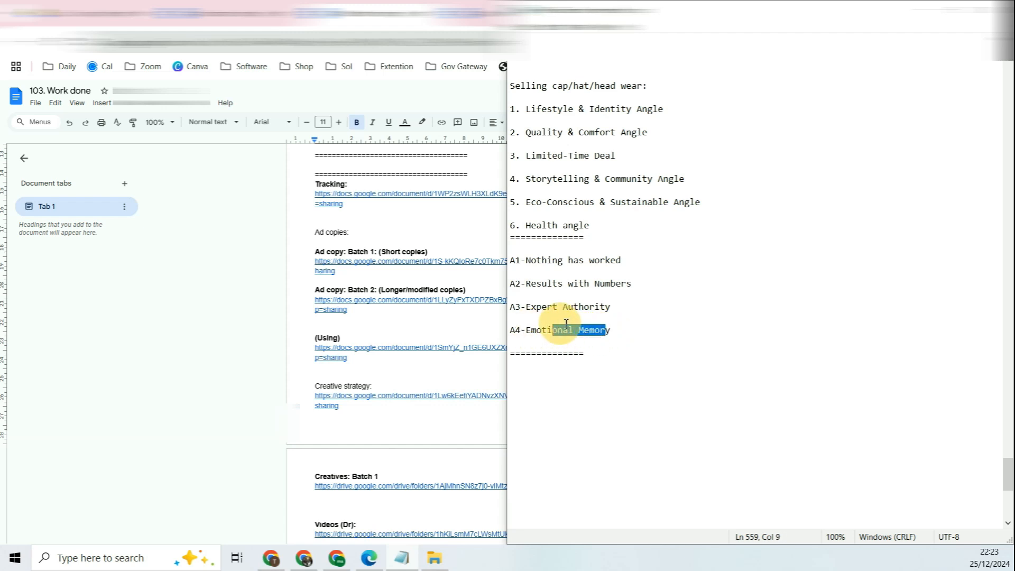
{"action": "left_click", "coordinate": [567, 318]}
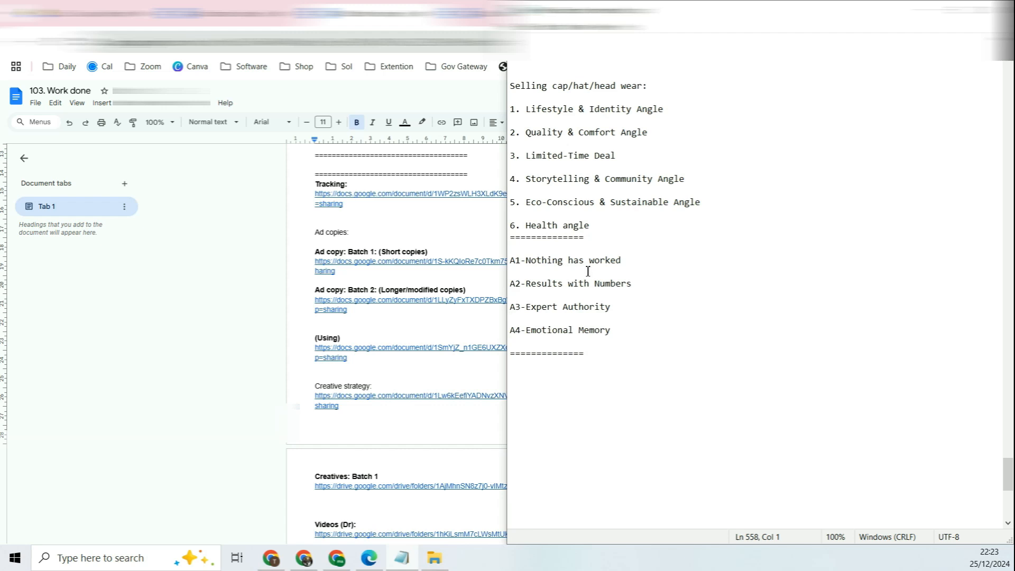
- Return to the A1 and A2 angles, highlighting both together and the "Nothing has worked" wording on its own
{"action": "left_click_drag", "start_coordinate": [640, 284], "coordinate": [516, 263]}
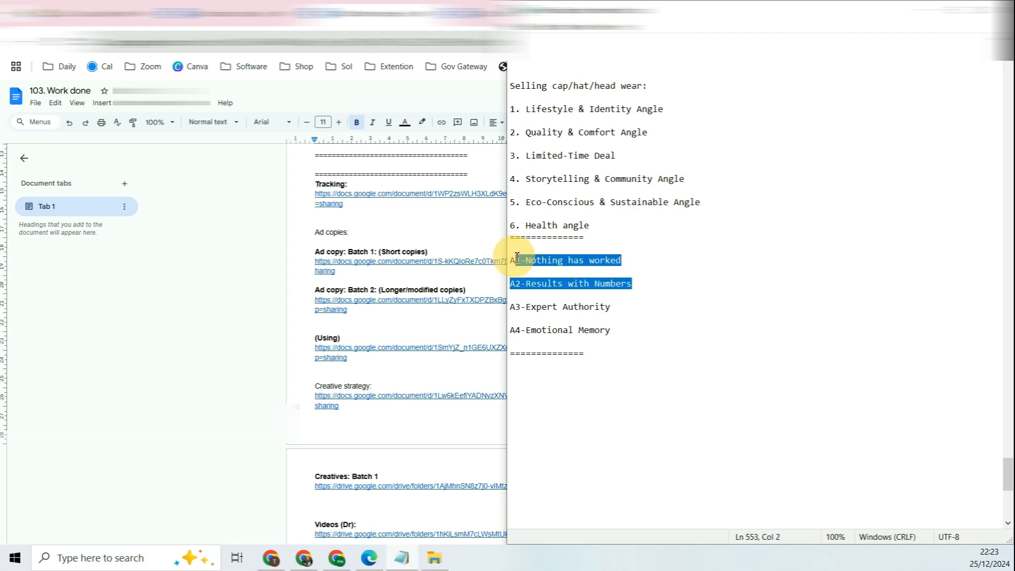
{"action": "left_click", "coordinate": [578, 263]}
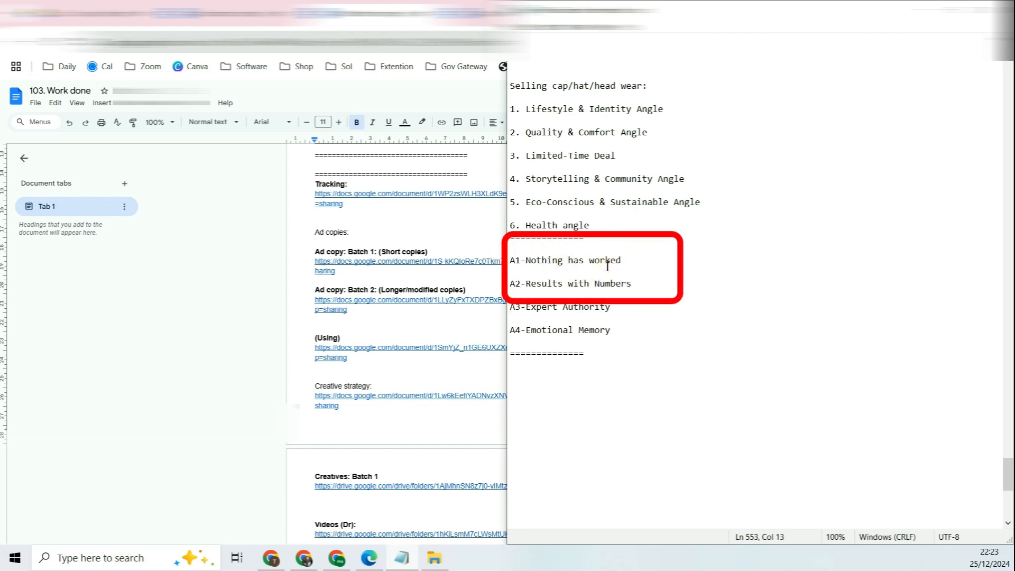
{"action": "left_click_drag", "start_coordinate": [623, 263], "coordinate": [530, 264]}
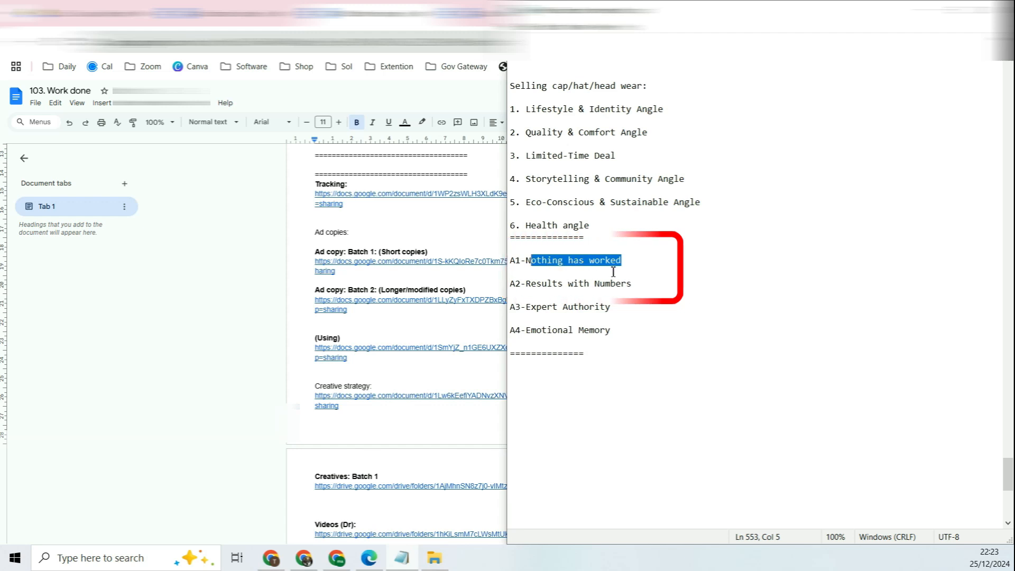
{"action": "left_click", "coordinate": [633, 265]}
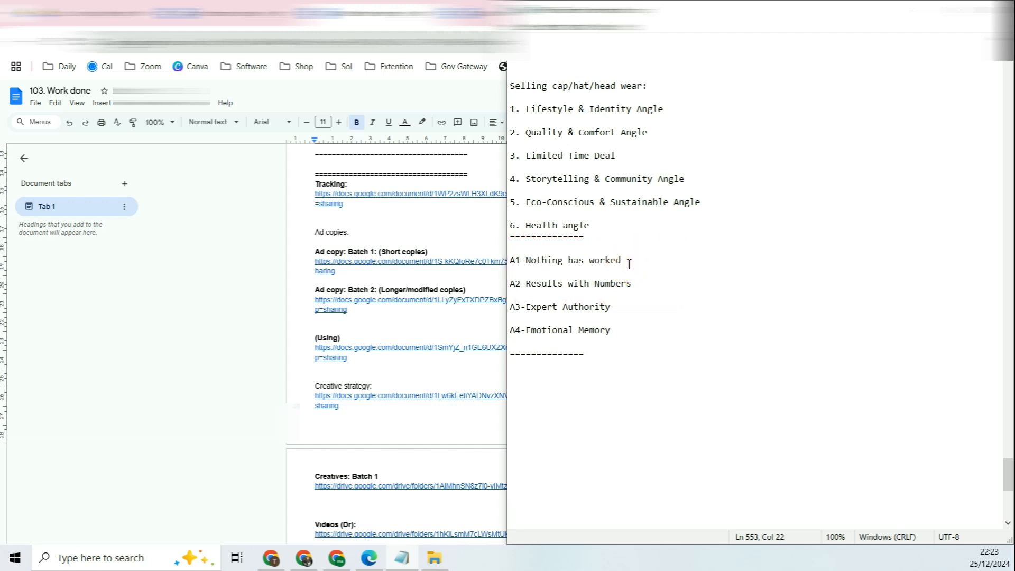
{"action": "left_click_drag", "start_coordinate": [629, 264], "coordinate": [541, 264]}
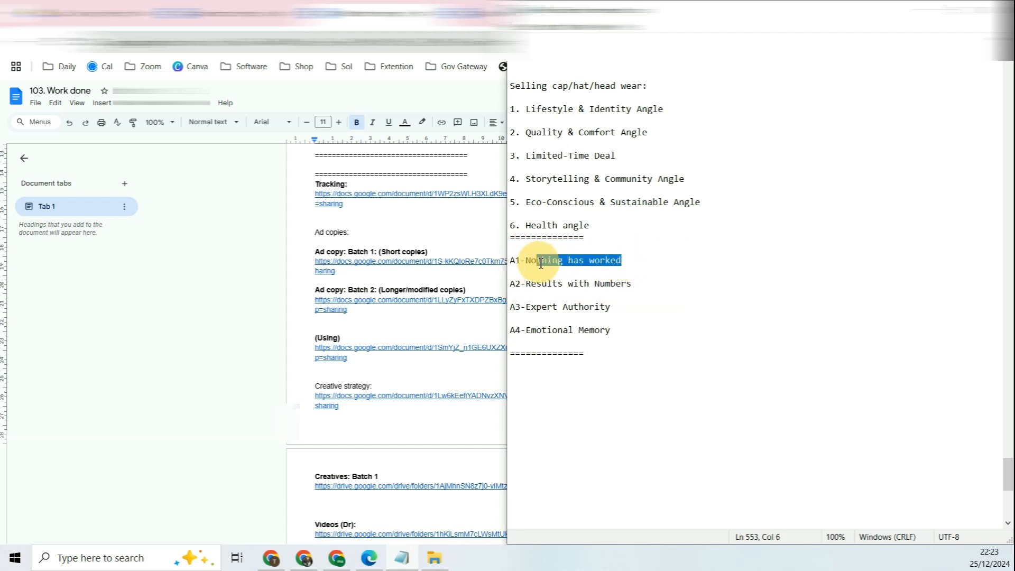
- Go through the "Results with Numbers", "Expert Authority" and "Emotional Memory" angles in turn, highlighting the wording of each
{"action": "left_click_drag", "start_coordinate": [642, 285], "coordinate": [530, 279]}
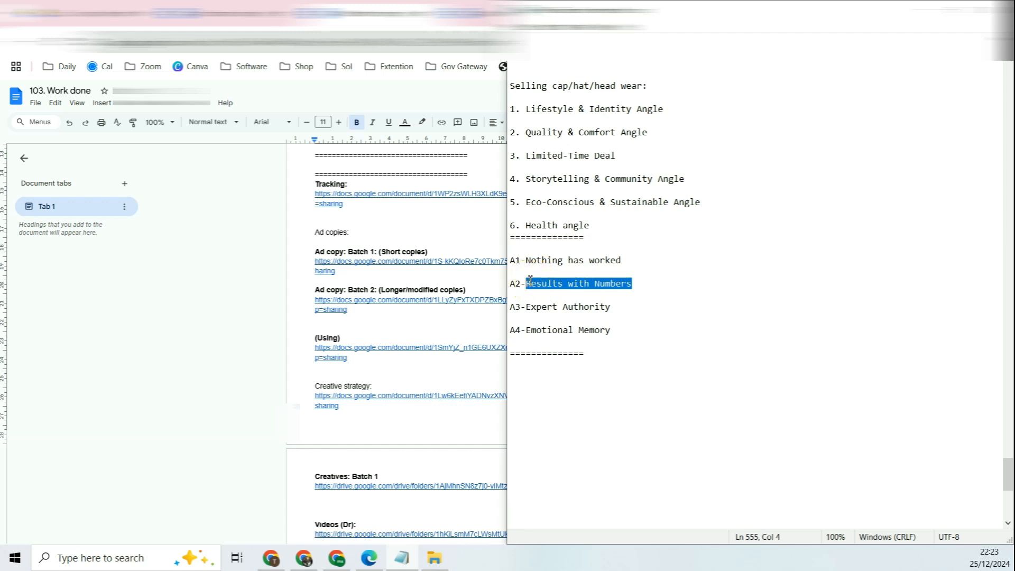
{"action": "left_click_drag", "start_coordinate": [612, 307], "coordinate": [537, 306]}
{"action": "left_click_drag", "start_coordinate": [581, 331], "coordinate": [542, 331]}
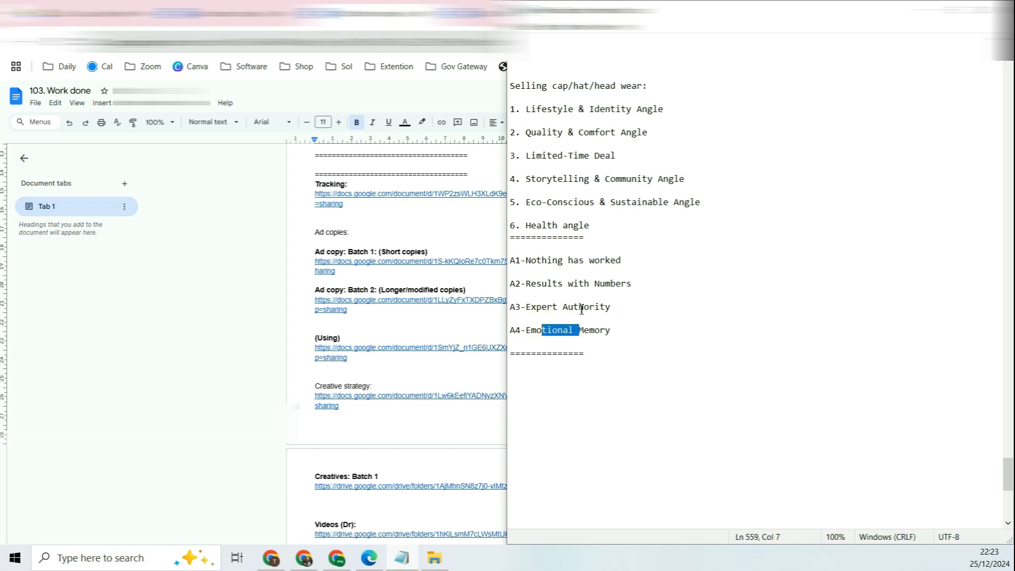
{"action": "left_click_drag", "start_coordinate": [579, 260], "coordinate": [554, 264]}
{"action": "left_click", "coordinate": [619, 331]}
{"action": "left_click", "coordinate": [601, 306]}
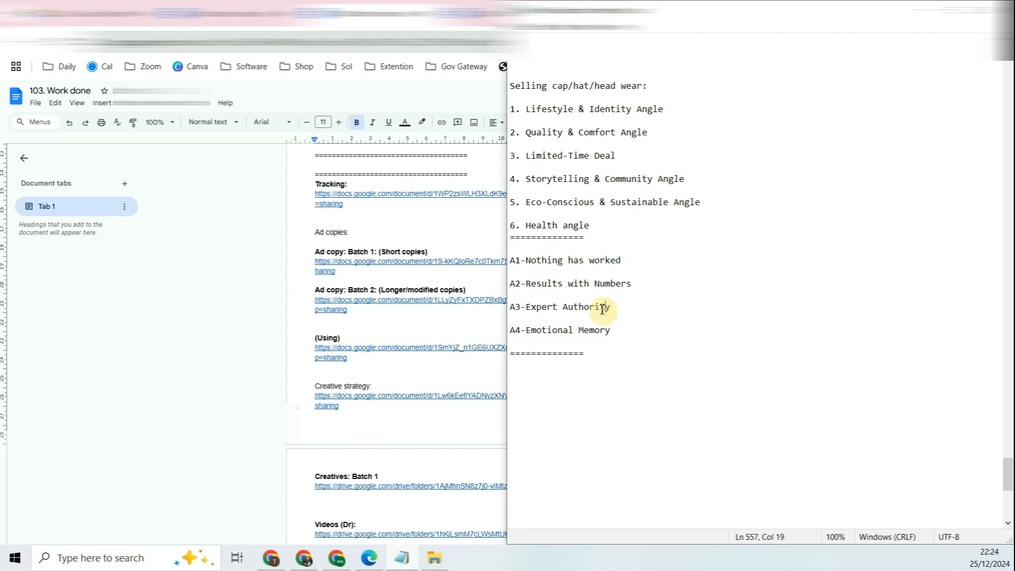
- Examine the A1 to A4 angles as one group, highlighting the whole list and the "Nothing has worked" wording separately
{"action": "left_click_drag", "start_coordinate": [639, 263], "coordinate": [601, 330]}
{"action": "left_click", "coordinate": [554, 263]}
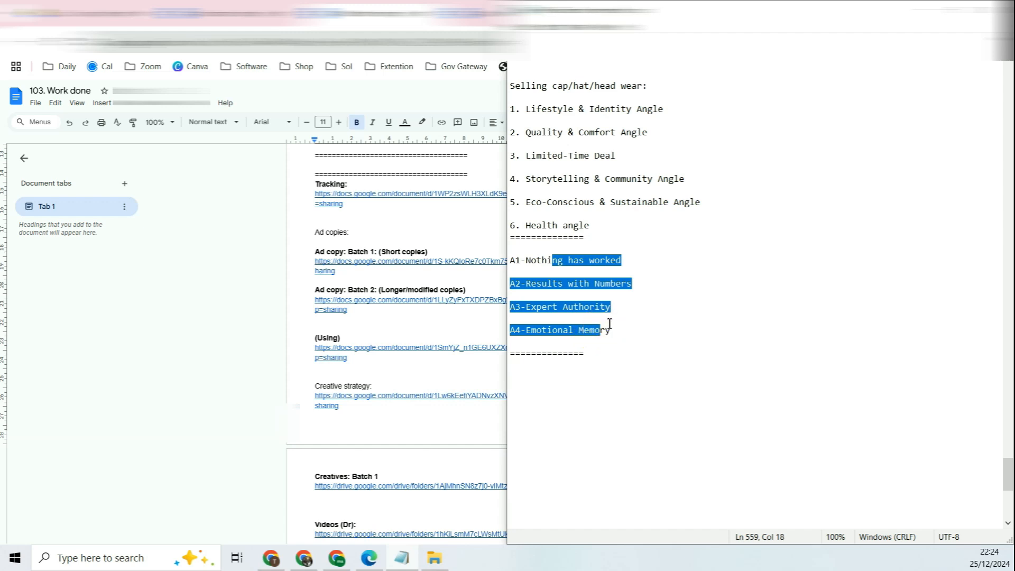
{"action": "left_click", "coordinate": [623, 261]}
{"action": "left_click_drag", "start_coordinate": [623, 260], "coordinate": [530, 265]}
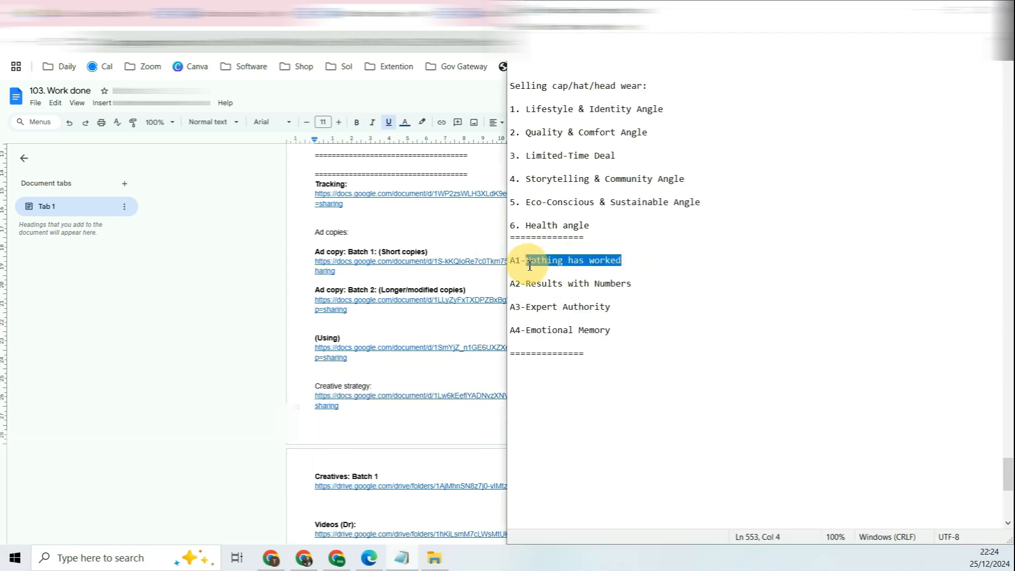
{"action": "left_click", "coordinate": [584, 263]}
{"action": "left_click_drag", "start_coordinate": [625, 261], "coordinate": [563, 264]}
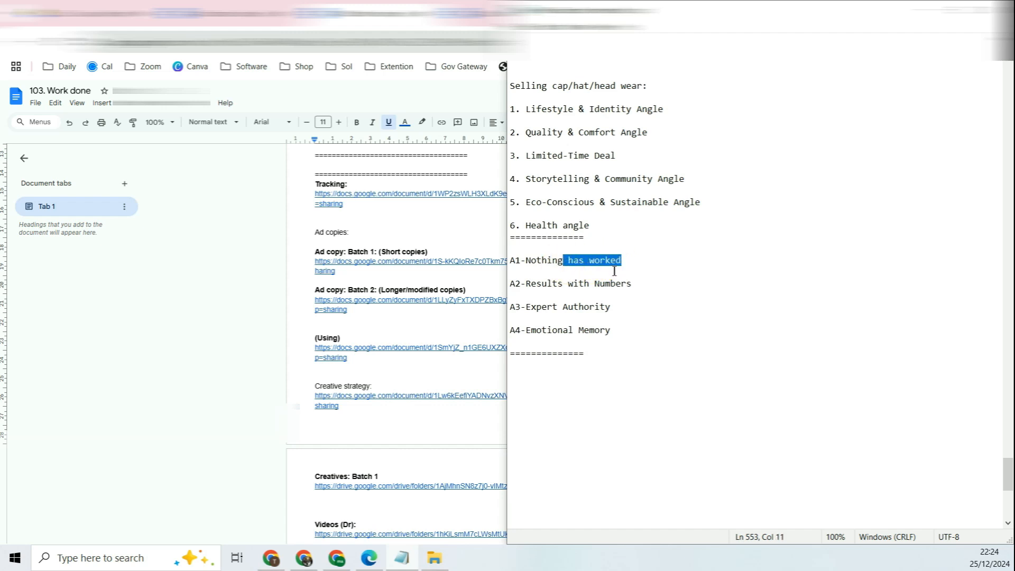
{"action": "left_click", "coordinate": [568, 260]}
{"action": "left_click_drag", "start_coordinate": [611, 331], "coordinate": [538, 263]}
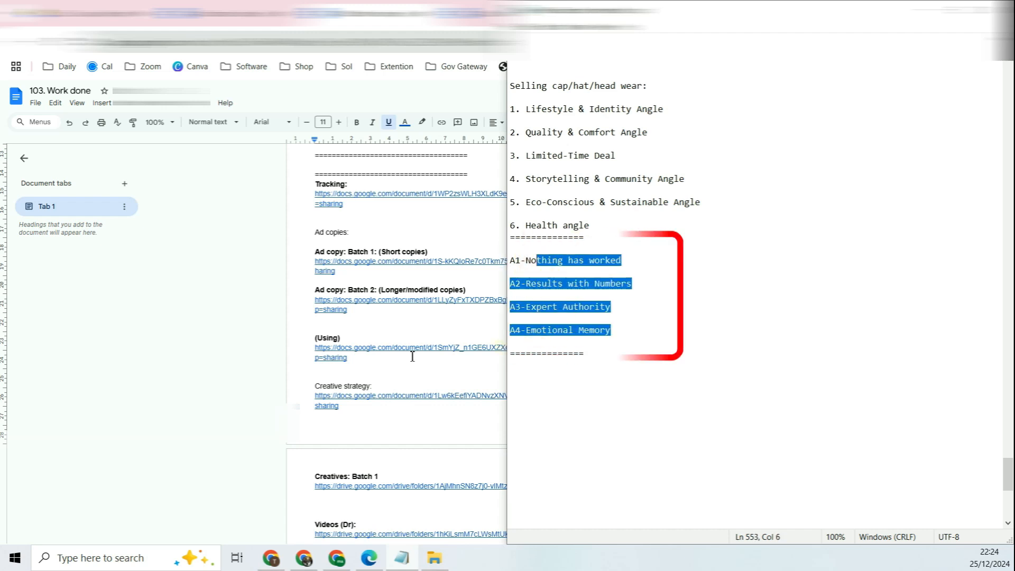
- Switch back to the "103. Work done" document and highlight the "(Longer/modified copies)" label of Ad copy Batch 2
{"action": "left_click", "coordinate": [379, 338]}
{"action": "left_click_drag", "start_coordinate": [481, 293], "coordinate": [414, 289]}
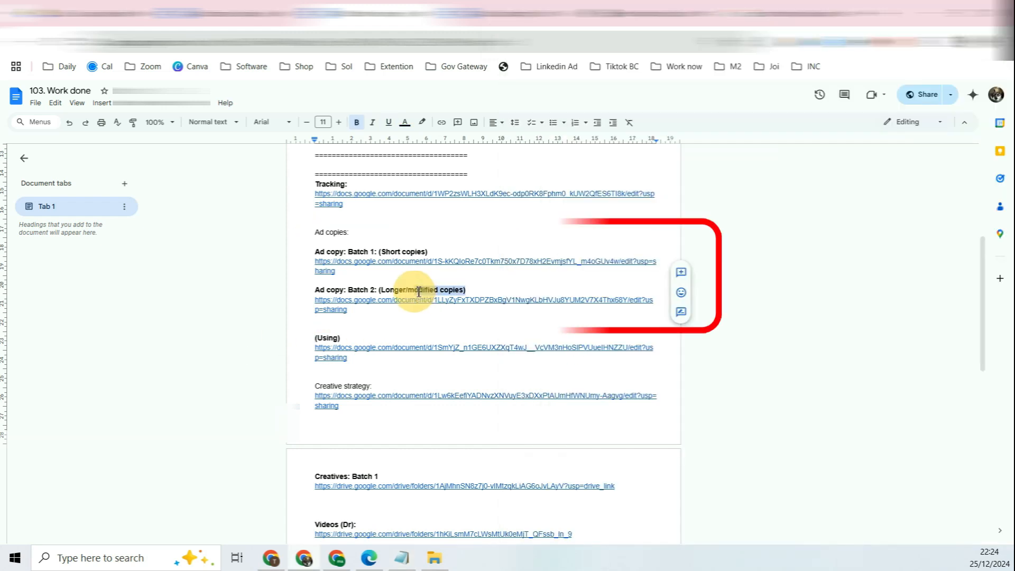
{"action": "left_click", "coordinate": [478, 292]}
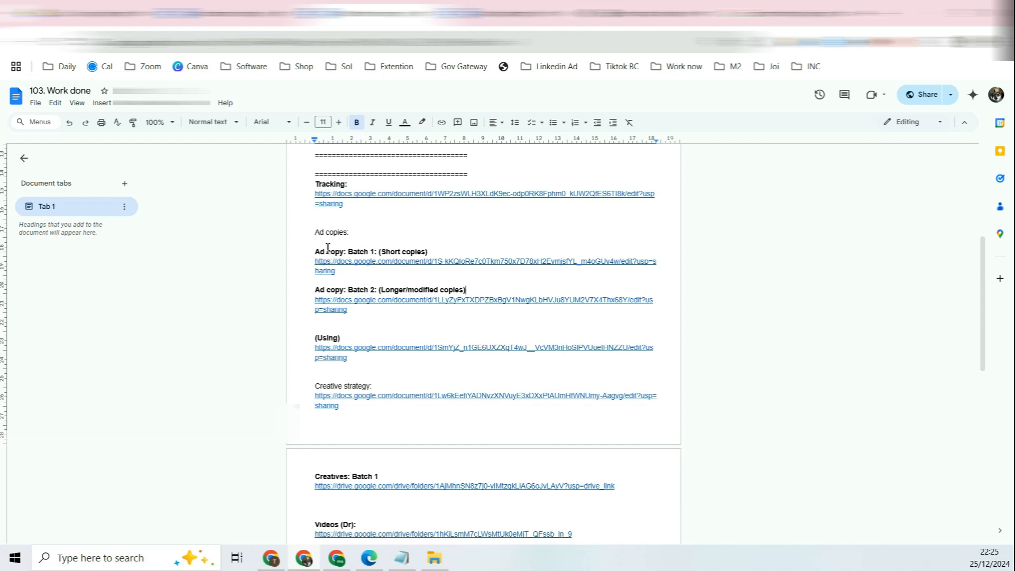
{"action": "left_click_drag", "start_coordinate": [477, 290], "coordinate": [393, 290]}
{"action": "left_click", "coordinate": [390, 414]}
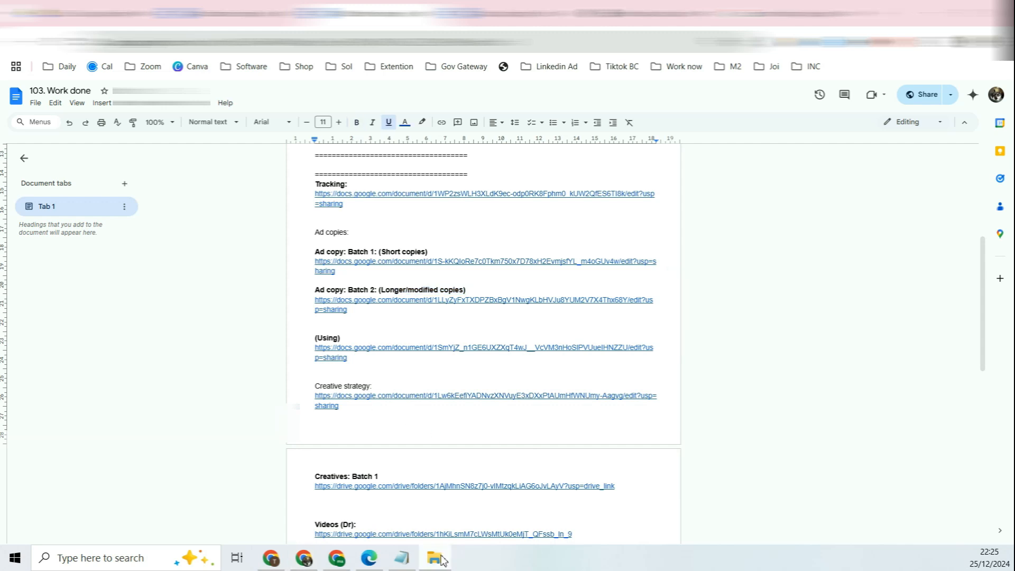
- Switch to File Explorer and review the ad images in the first angle folder and in "A2-Results with Numbers", selecting each set
{"action": "left_click", "coordinate": [434, 557]}
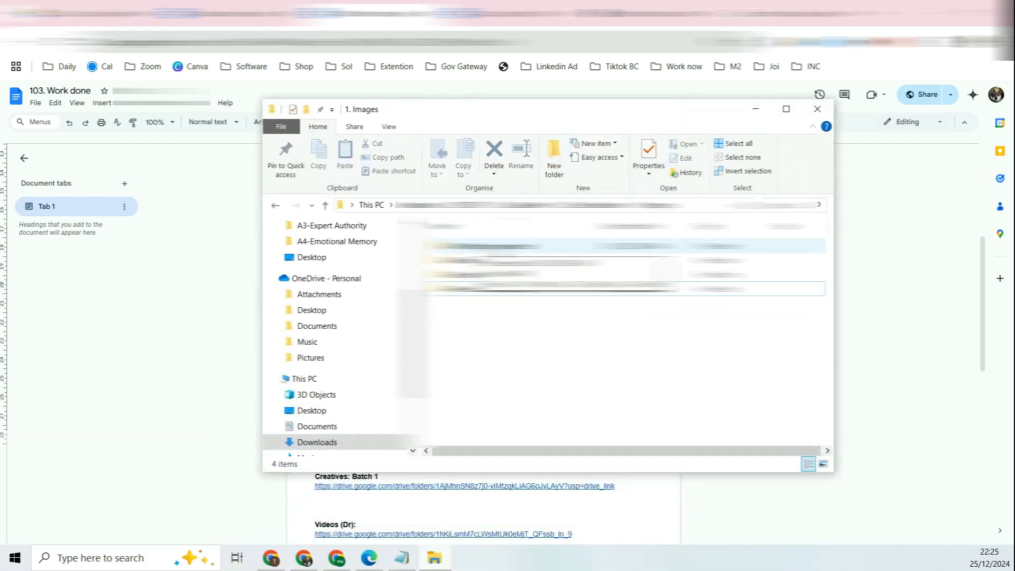
{"action": "double_click", "coordinate": [497, 247]}
{"action": "left_click_drag", "start_coordinate": [447, 397], "coordinate": [712, 359]}
{"action": "left_click_drag", "start_coordinate": [626, 377], "coordinate": [797, 245]}
{"action": "key", "text": "alt+Left"}
{"action": "double_click", "coordinate": [499, 263]}
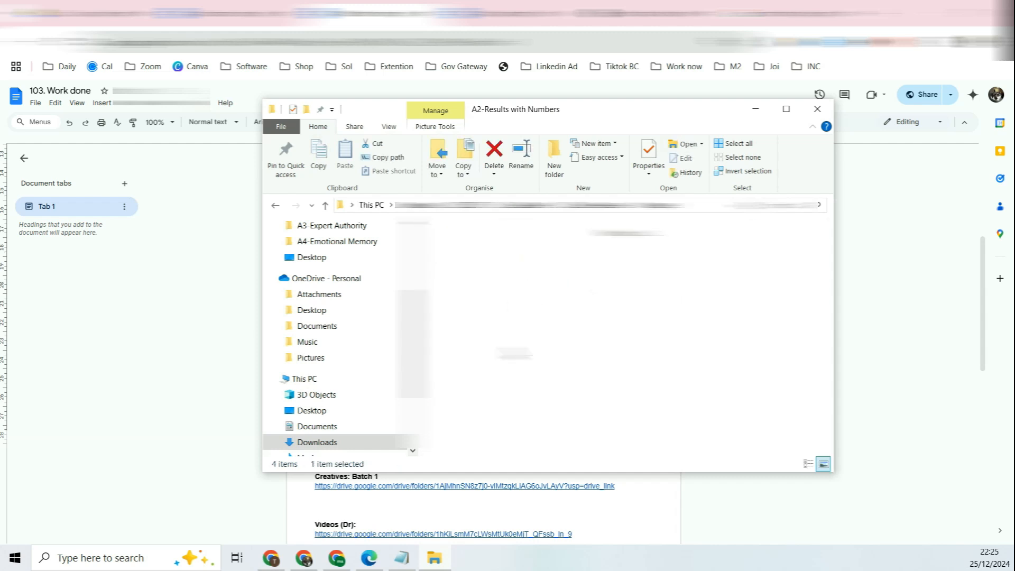
{"action": "left_click_drag", "start_coordinate": [461, 389], "coordinate": [774, 258]}
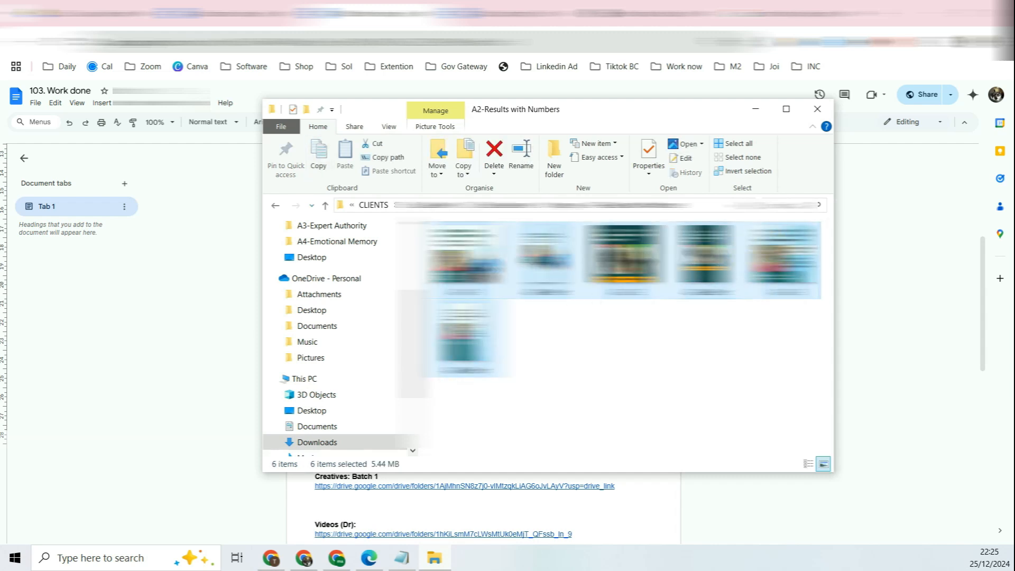
- Review the ad images in the "A3-Expert Authority" folder and in the last angle folder of "1. Images"
{"action": "left_click", "coordinate": [322, 206]}
{"action": "double_click", "coordinate": [523, 274]}
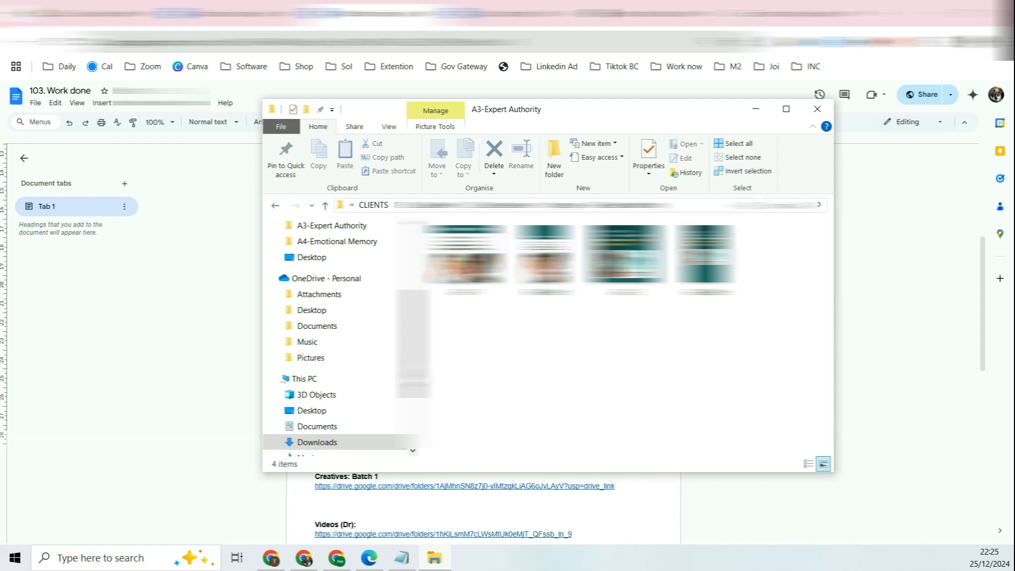
{"action": "left_click_drag", "start_coordinate": [637, 339], "coordinate": [523, 280]}
{"action": "left_click", "coordinate": [325, 206]}
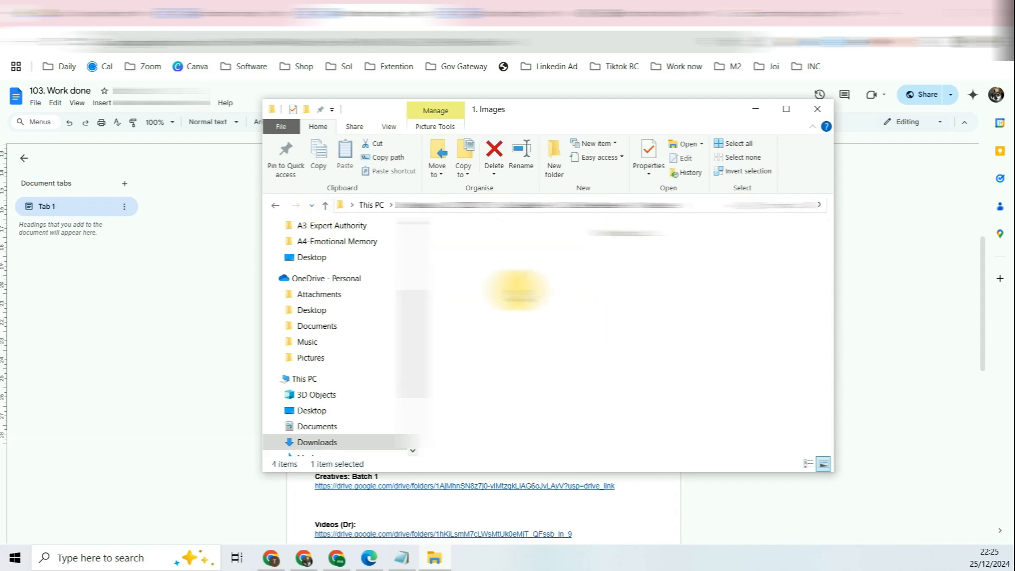
{"action": "double_click", "coordinate": [464, 254]}
{"action": "left_click", "coordinate": [624, 254]}
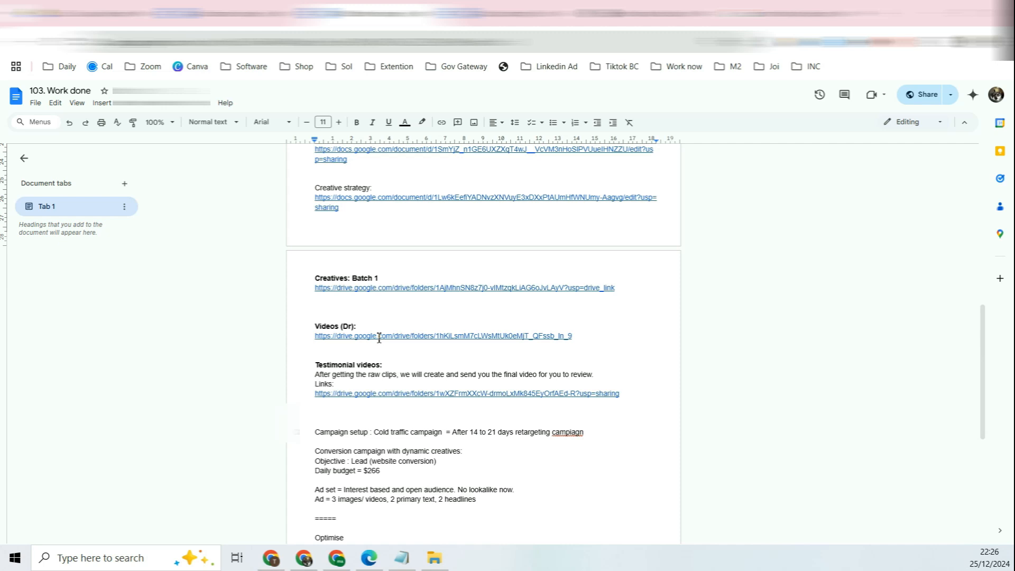
- Review the "Videos (Dr)" and "Testimonial videos" sections of the work document, highlighting the video link and the note about raw clips
{"action": "left_click_drag", "start_coordinate": [573, 336], "coordinate": [347, 333]}
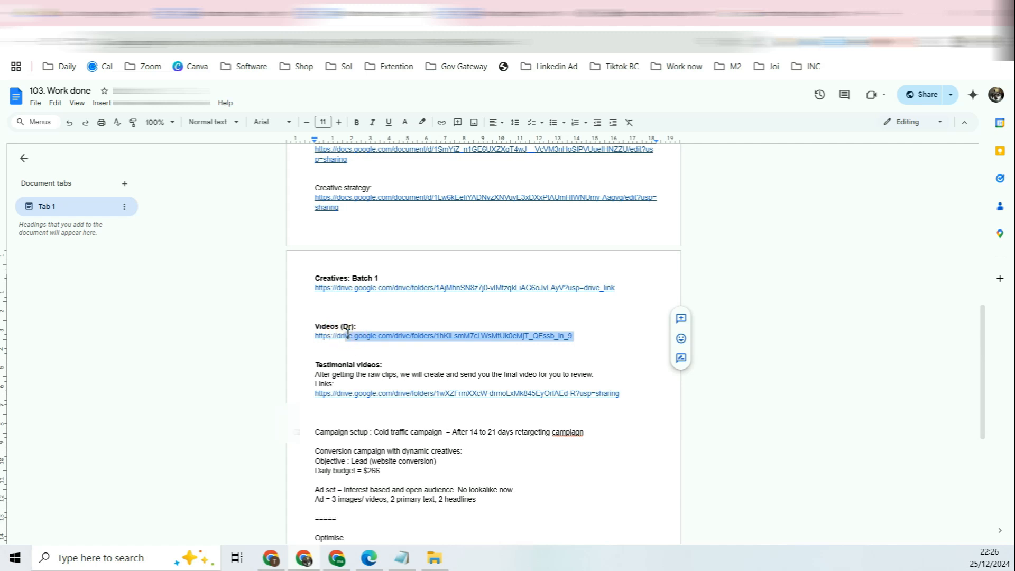
{"action": "left_click", "coordinate": [331, 341]}
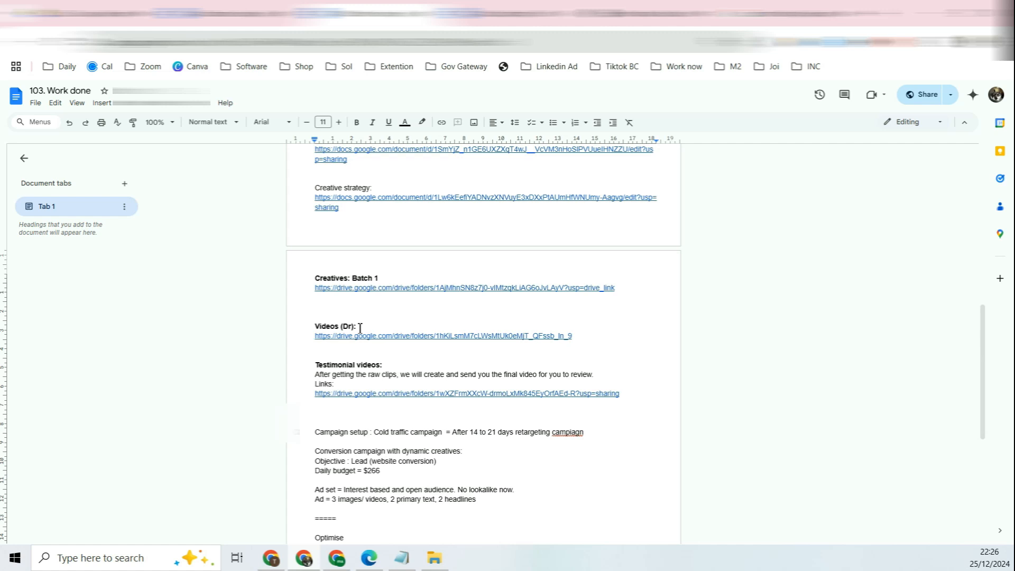
{"action": "left_click", "coordinate": [360, 328]}
{"action": "left_click_drag", "start_coordinate": [347, 365], "coordinate": [399, 374]}
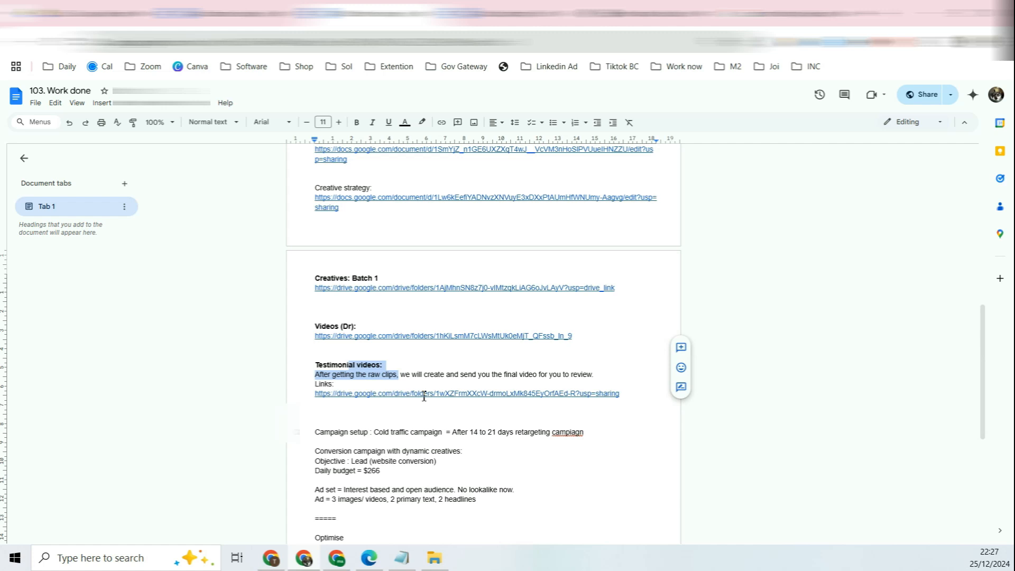
{"action": "left_click_drag", "start_coordinate": [440, 377], "coordinate": [413, 378]}
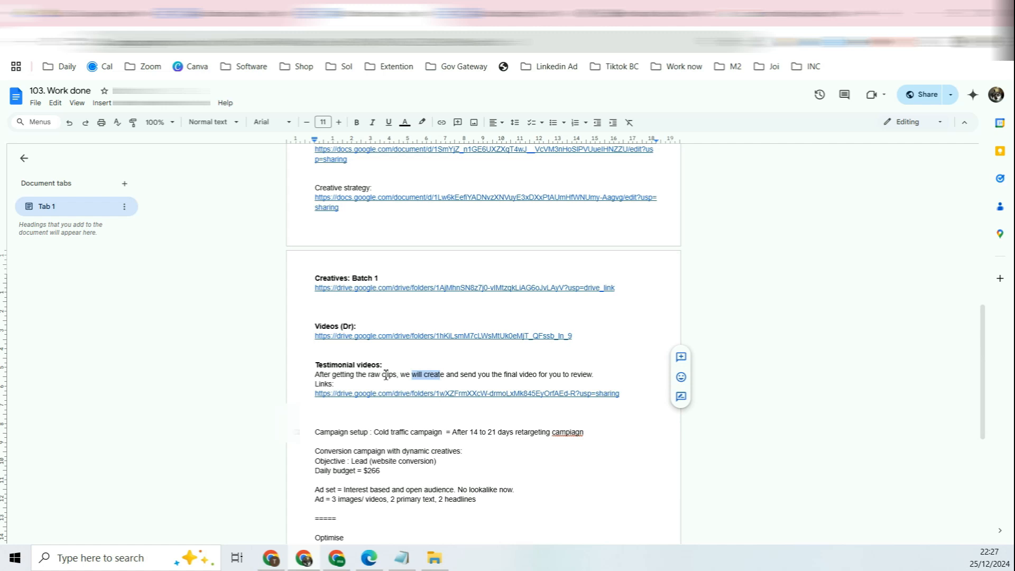
- Recap the deliverables by highlighting the Ad copy Batch 1 entry, the "Videos (Dr)" heading and the "Testimonial videos" section
{"action": "scroll", "coordinate": [386, 374], "scroll_direction": "up", "scroll_amount": 4}
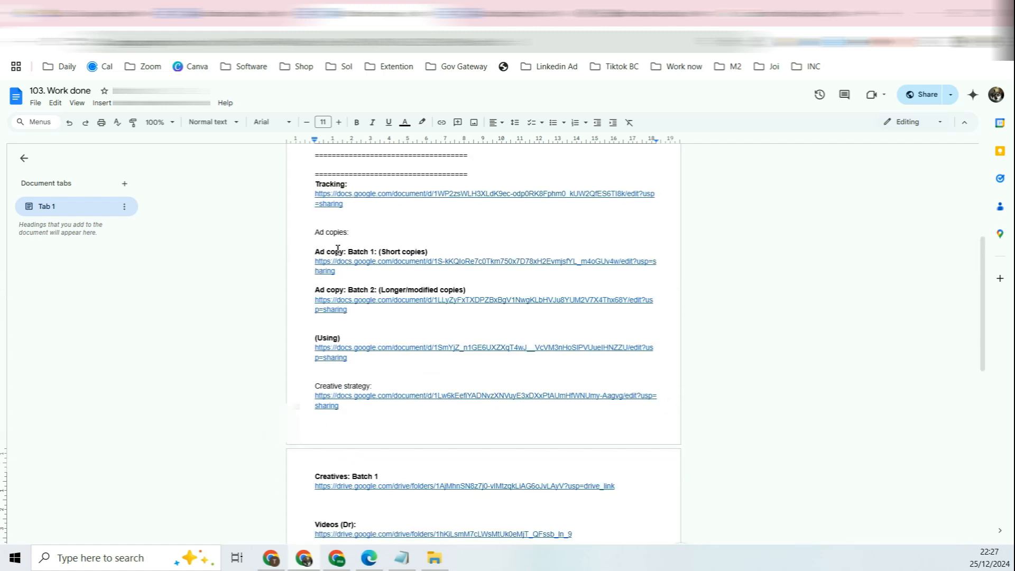
{"action": "left_click", "coordinate": [351, 254]}
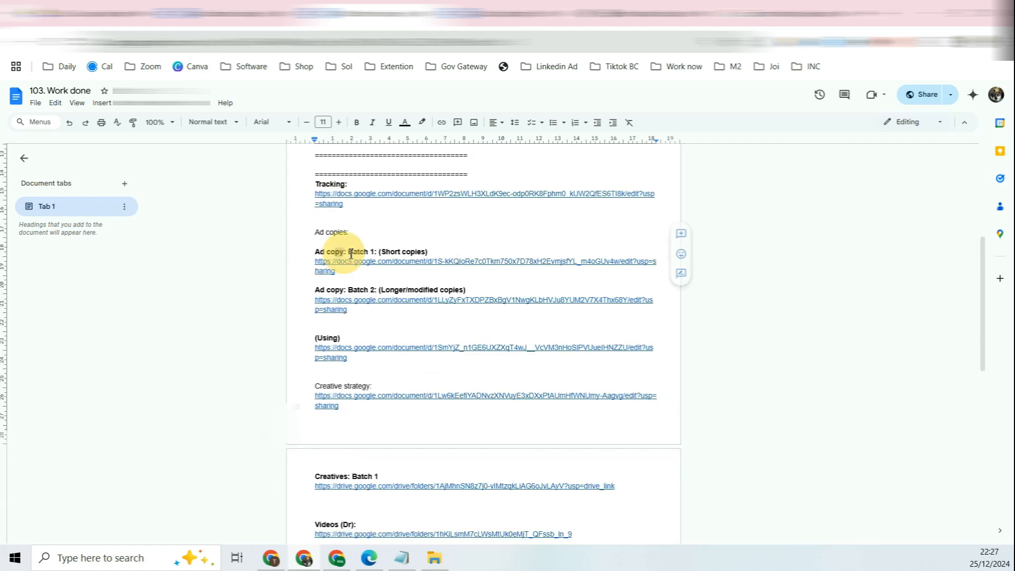
{"action": "left_click_drag", "start_coordinate": [351, 254], "coordinate": [366, 285]}
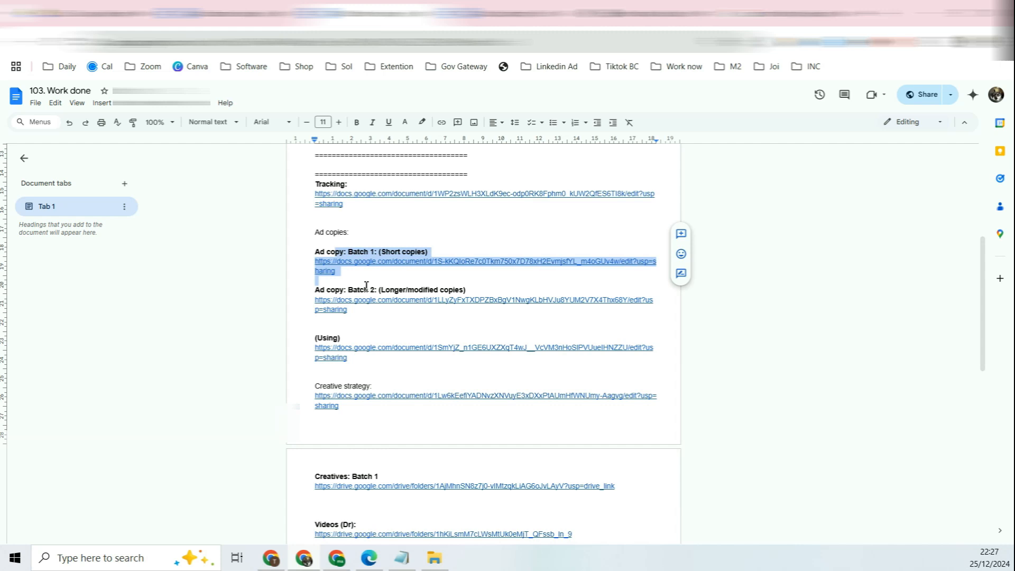
{"action": "scroll", "coordinate": [366, 285], "scroll_direction": "down", "scroll_amount": 3}
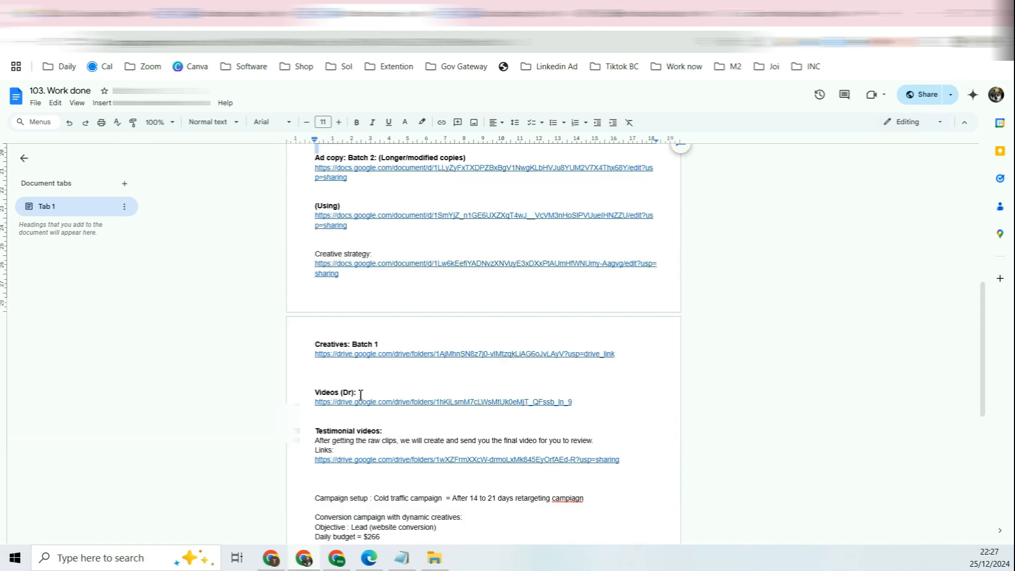
{"action": "left_click", "coordinate": [360, 394]}
{"action": "left_click_drag", "start_coordinate": [360, 394], "coordinate": [331, 391]}
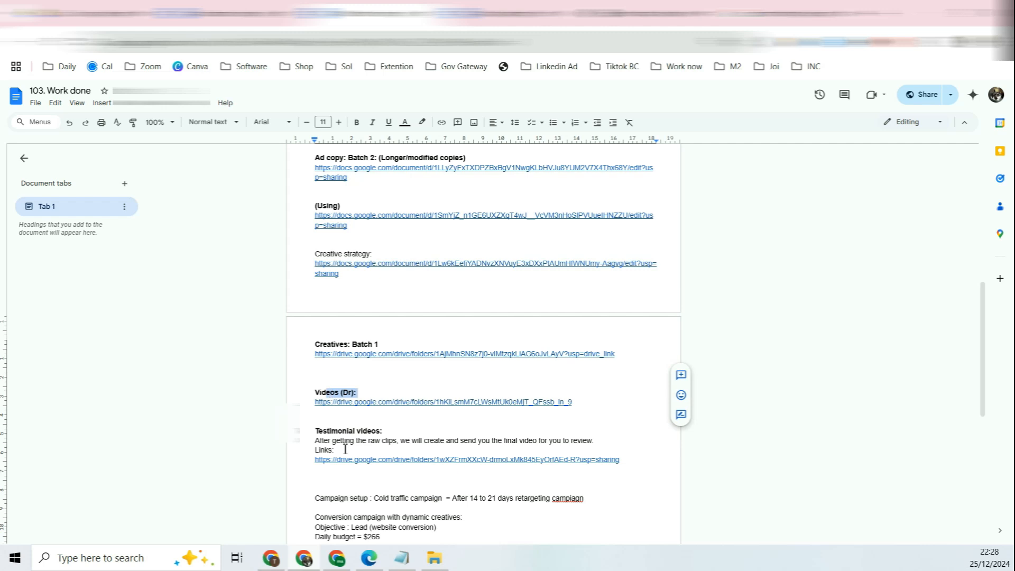
{"action": "left_click_drag", "start_coordinate": [334, 450], "coordinate": [316, 436]}
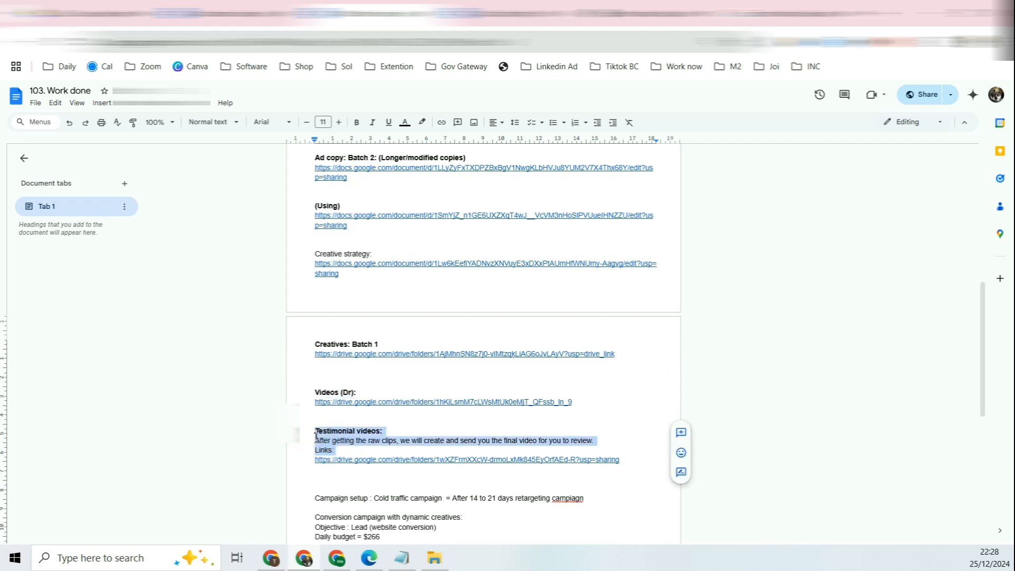
- Return to the ad copies list and highlight the "Ad copy: Batch 1: (Short copies)" heading
{"action": "scroll", "coordinate": [380, 422], "scroll_direction": "up", "scroll_amount": 2}
{"action": "scroll", "coordinate": [383, 423], "scroll_direction": "up", "scroll_amount": 2}
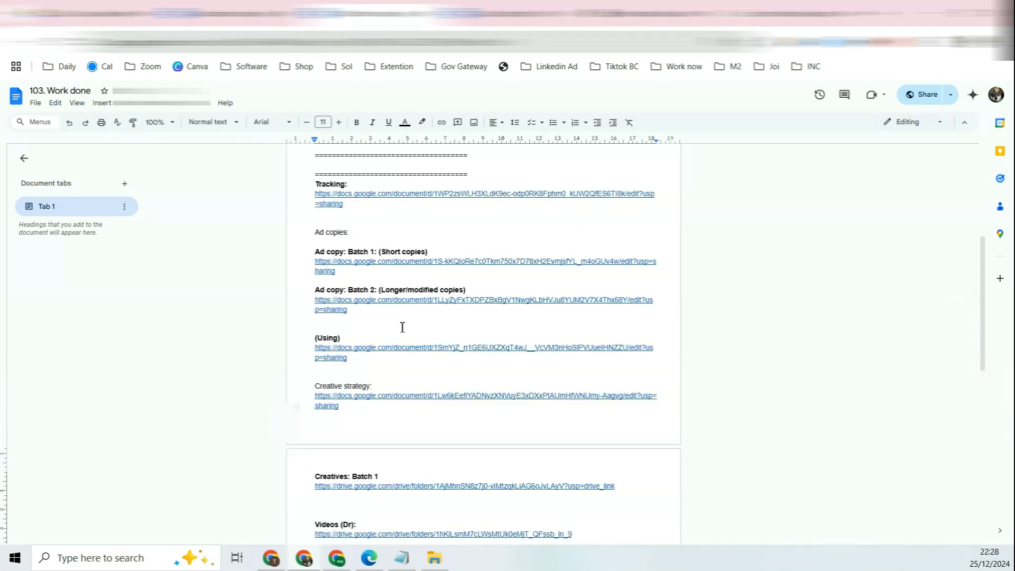
{"action": "left_click_drag", "start_coordinate": [428, 252], "coordinate": [327, 248]}
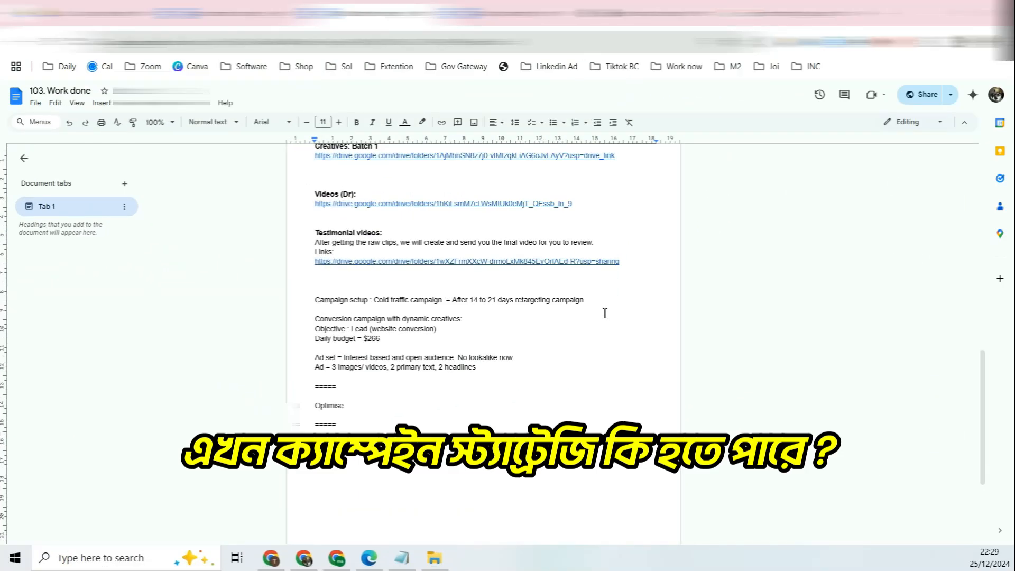
- Review the campaign setup notes and highlight "Cold traffic campaign"
{"action": "scroll", "coordinate": [582, 281], "scroll_direction": "up", "scroll_amount": 1}
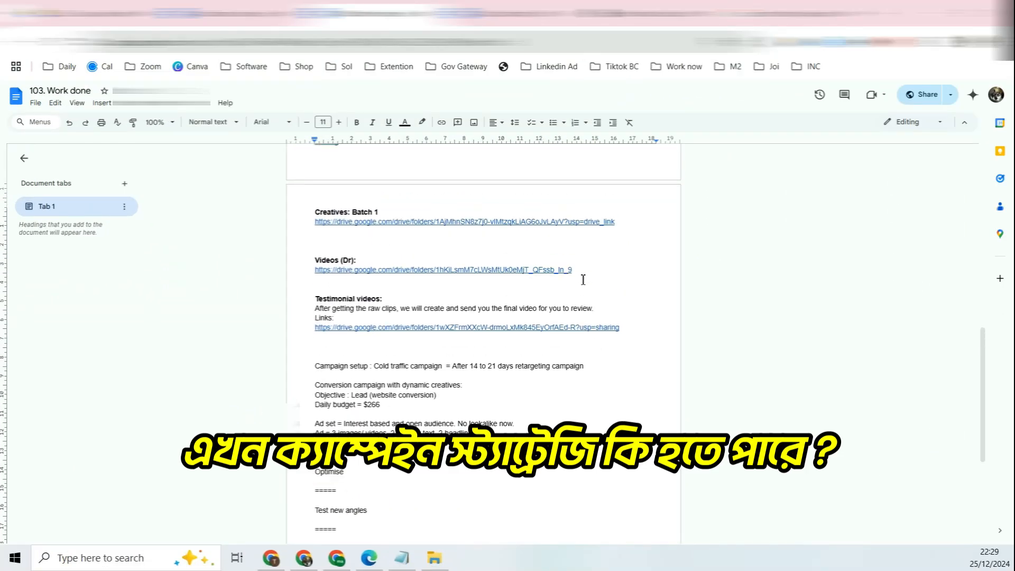
{"action": "scroll", "coordinate": [582, 281], "scroll_direction": "down", "scroll_amount": 1}
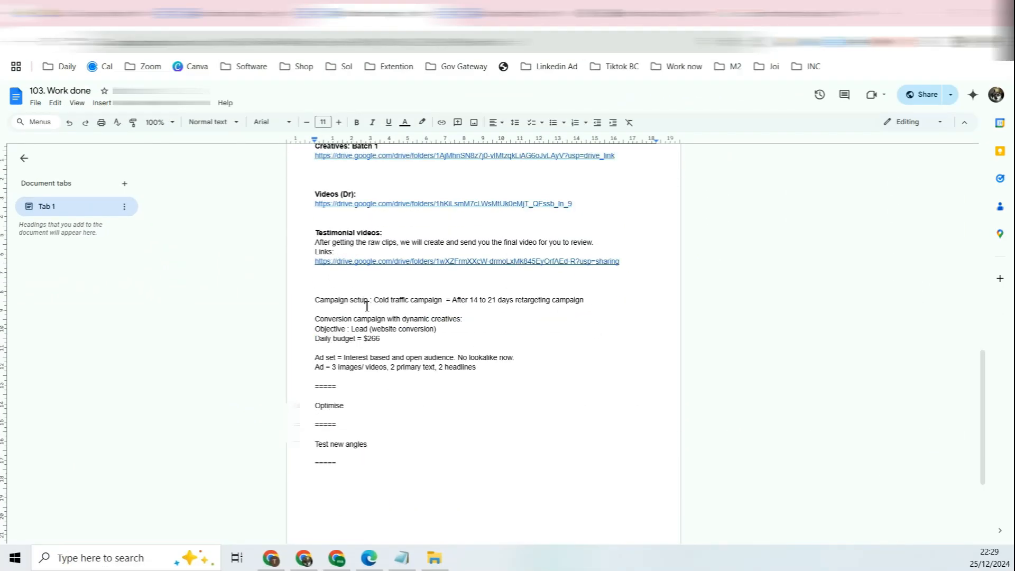
{"action": "left_click_drag", "start_coordinate": [378, 304], "coordinate": [433, 304]}
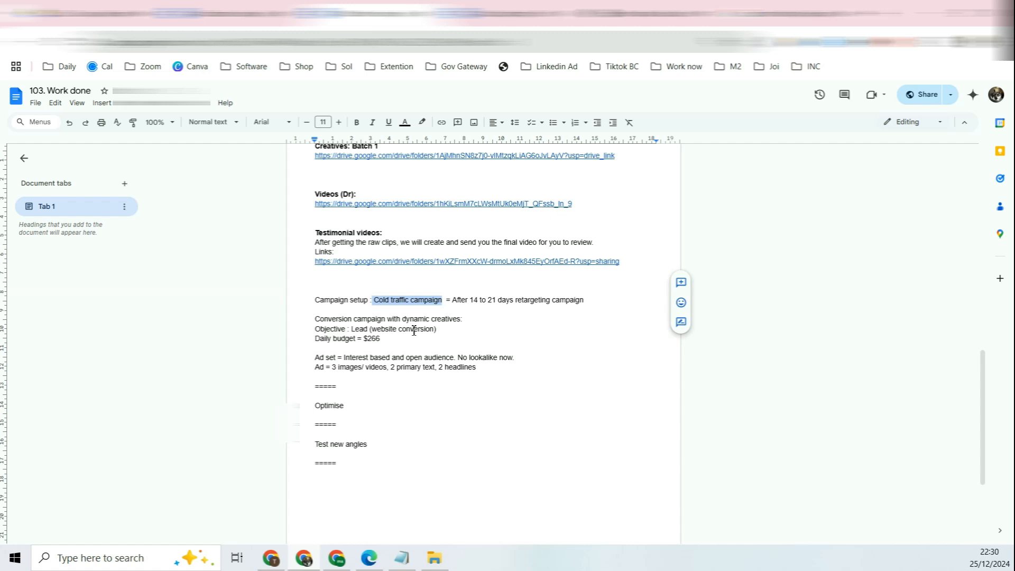
- Switch to the Bata shopping cart page, review its checkout and shipping estimate sections, and return to the work document
{"action": "left_click", "coordinate": [645, 14]}
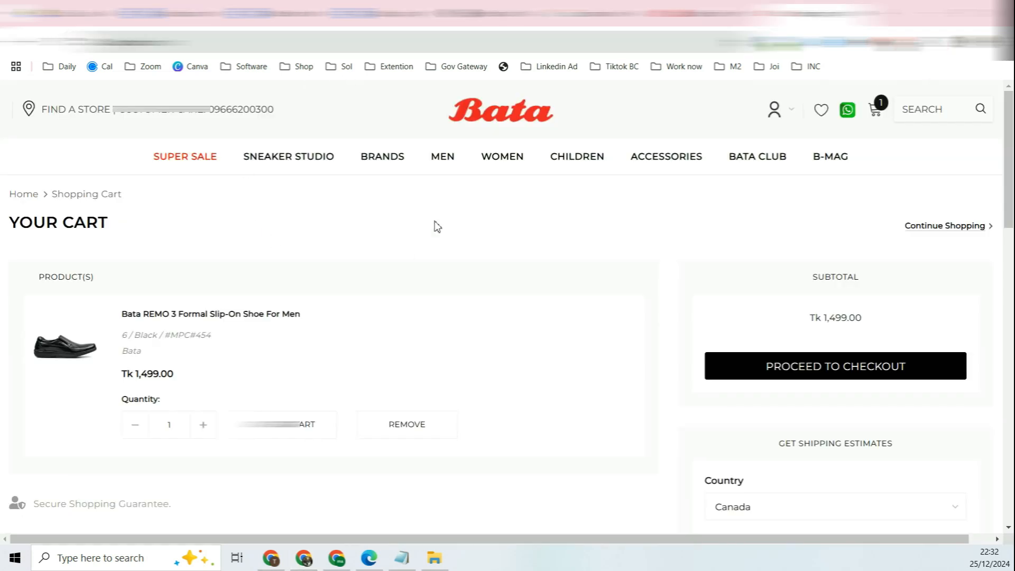
{"action": "mouse_move", "coordinate": [368, 174]}
{"action": "scroll", "coordinate": [818, 375], "scroll_direction": "down", "scroll_amount": 2}
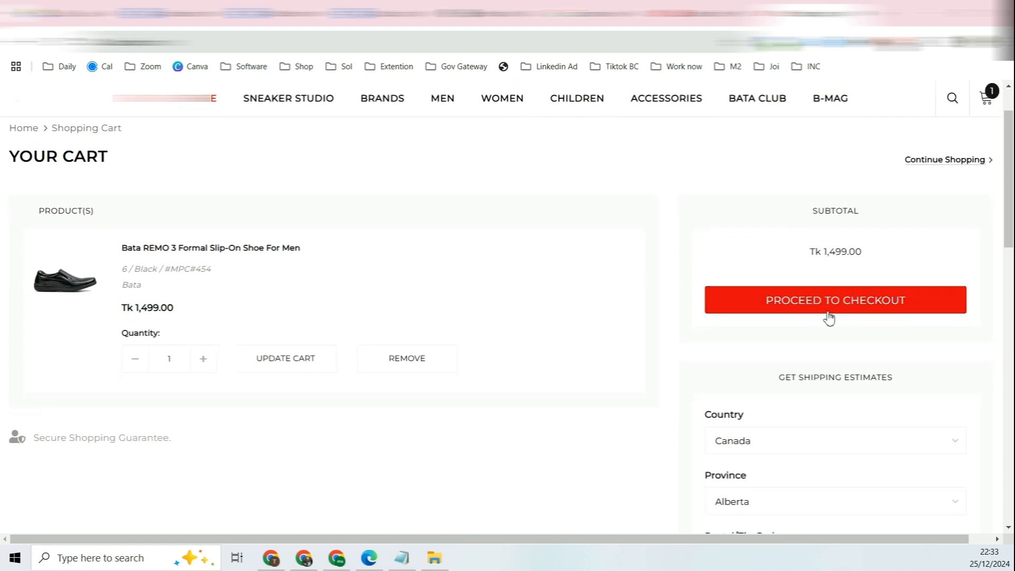
{"action": "scroll", "coordinate": [838, 306], "scroll_direction": "down", "scroll_amount": 3}
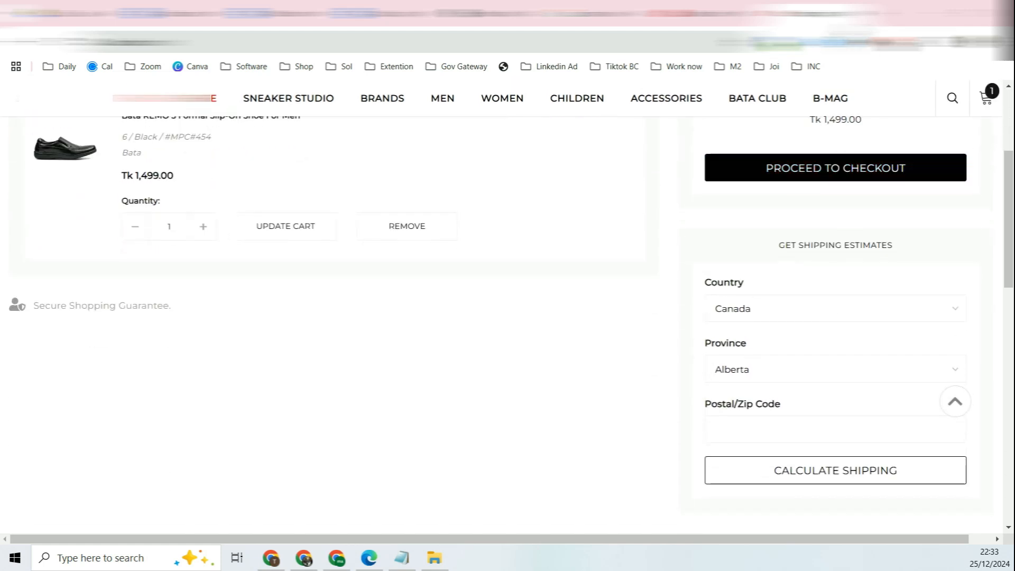
{"action": "left_click", "coordinate": [824, 13]}
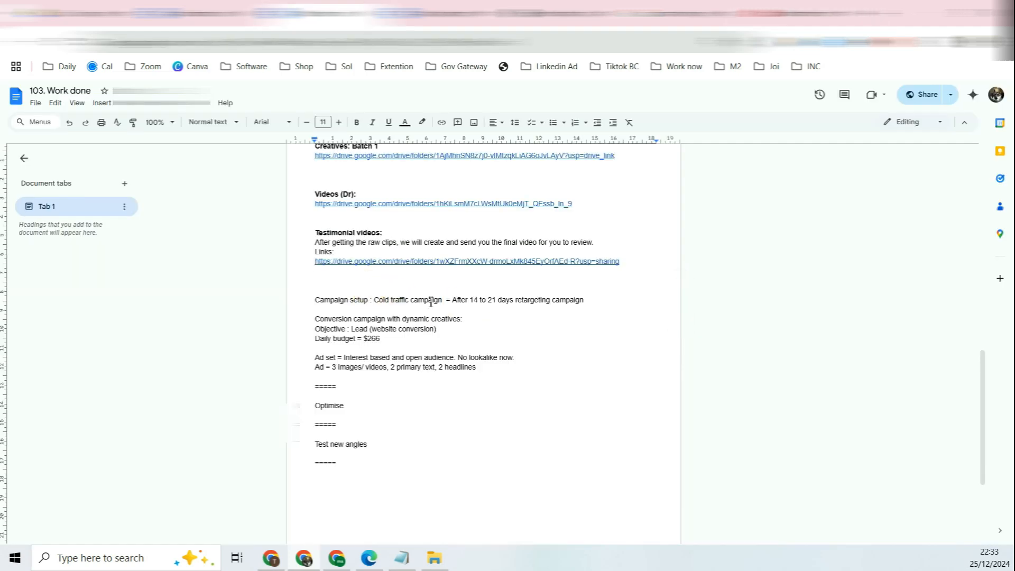
- Review the campaign setup notes by highlighting "Cold traffic campaign" and the "Lead" objective
{"action": "left_click_drag", "start_coordinate": [442, 299], "coordinate": [385, 300]}
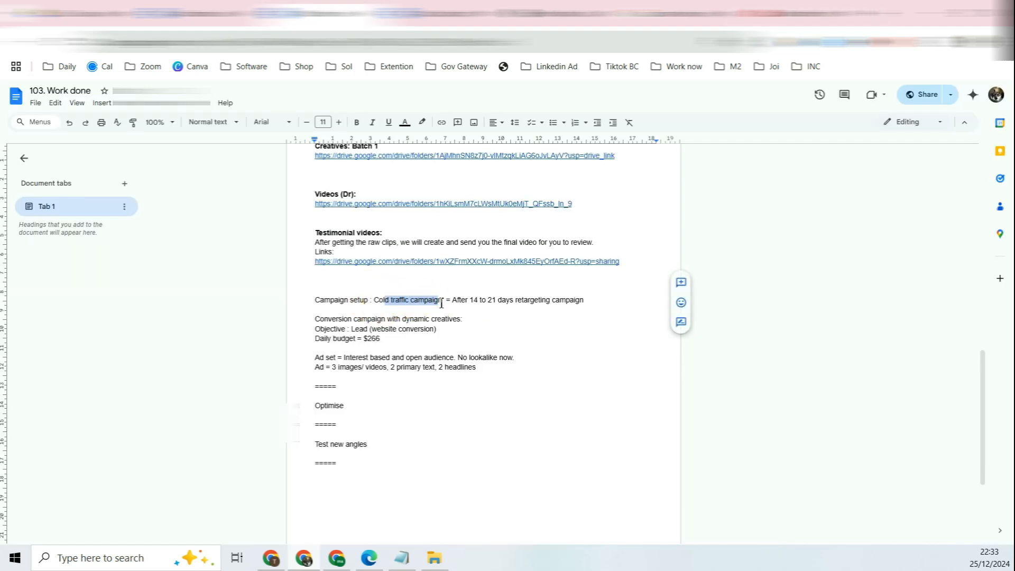
{"action": "left_click_drag", "start_coordinate": [374, 300], "coordinate": [425, 302]}
{"action": "left_click_drag", "start_coordinate": [350, 329], "coordinate": [369, 330]}
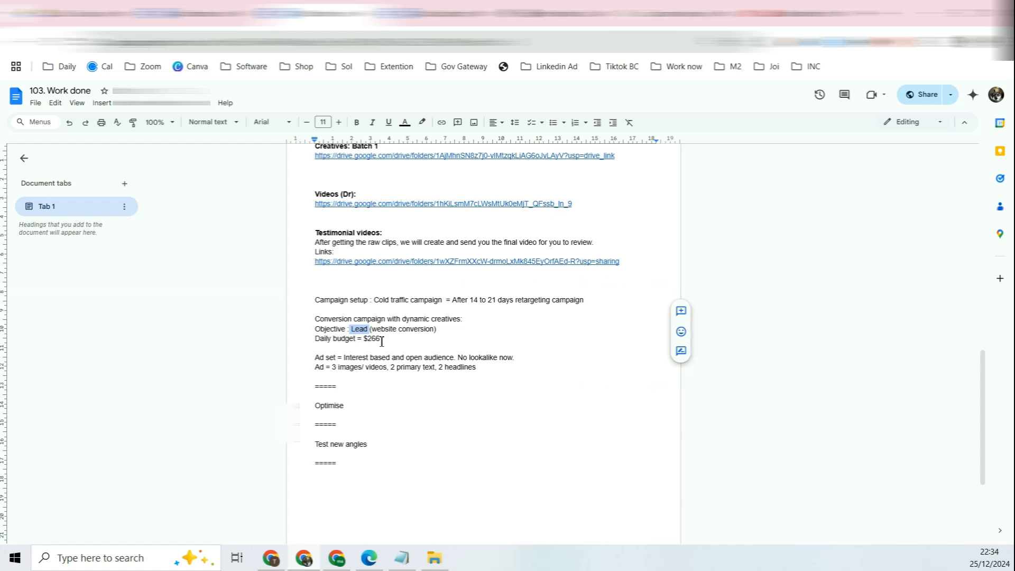
- Open the calculator on the 266×30 monthly budget calculation, highlight its result, and return to the "Daily budget" line in the document
{"action": "left_click", "coordinate": [847, 42]}
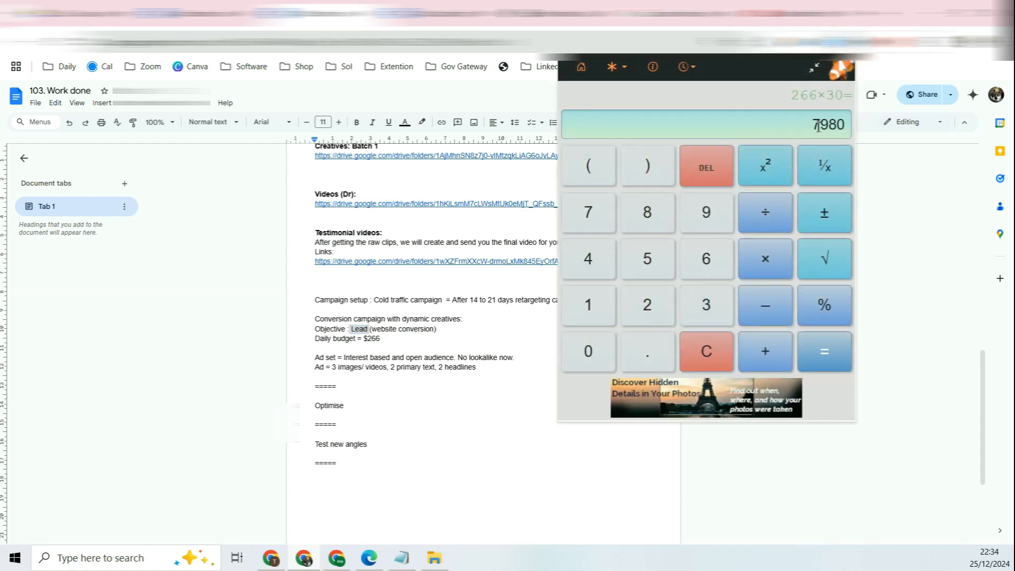
{"action": "left_click_drag", "start_coordinate": [815, 125], "coordinate": [852, 139]}
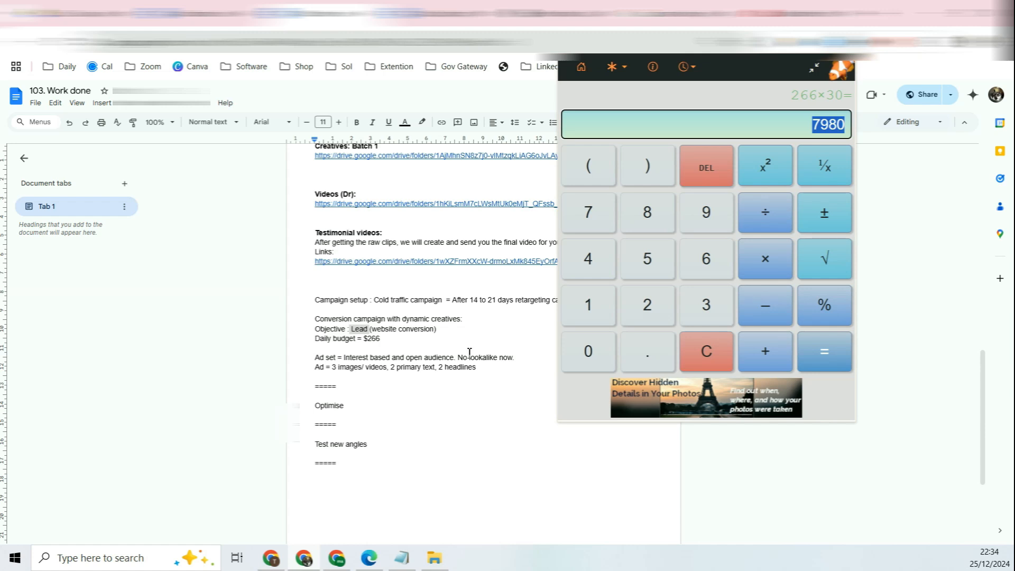
{"action": "double_click", "coordinate": [389, 338]}
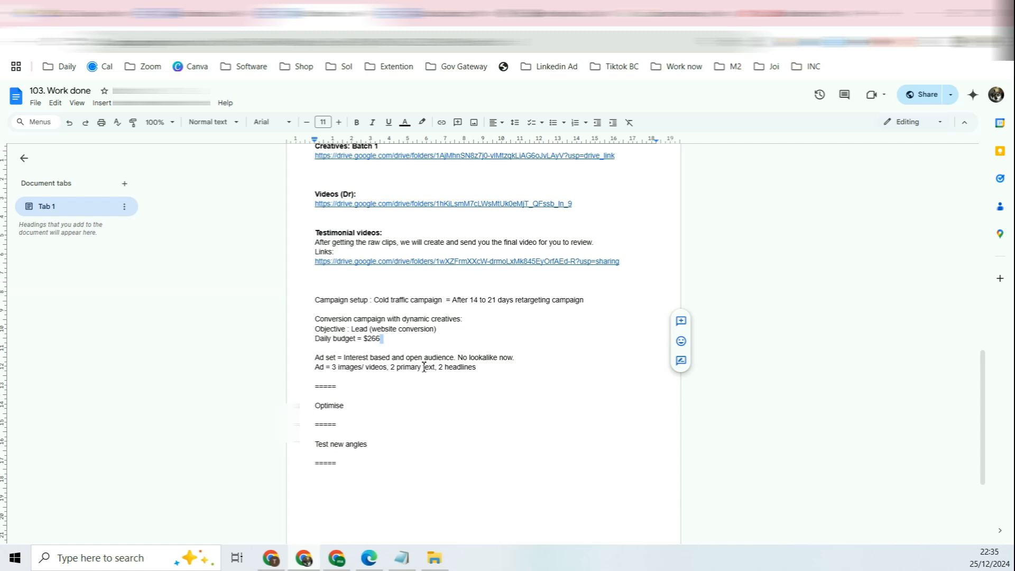
- Review the ad set and ad lines, highlighting the audience text, "No lookalike now", and the primary text and headline counts
{"action": "left_click_drag", "start_coordinate": [350, 358], "coordinate": [518, 359]}
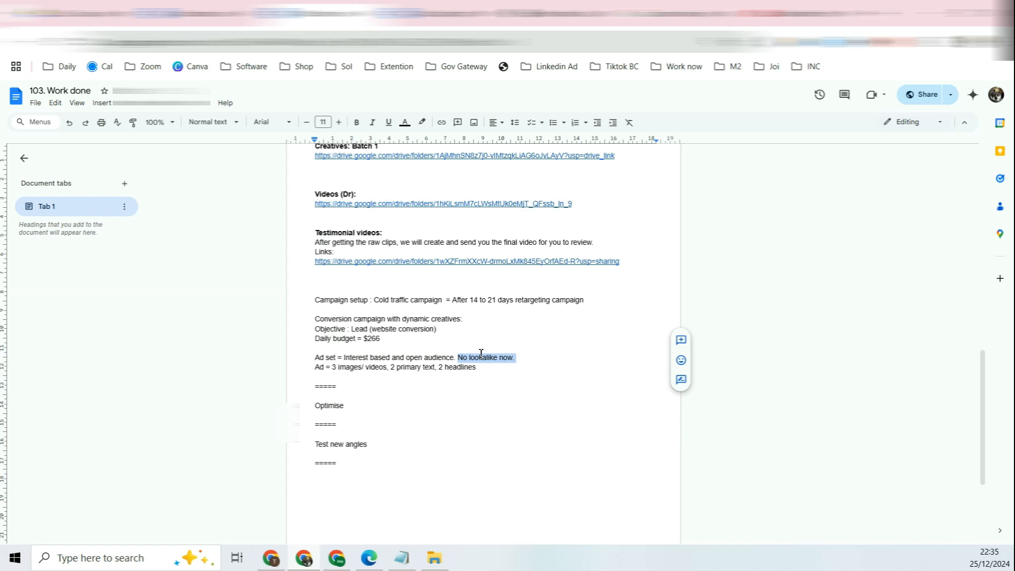
{"action": "left_click", "coordinate": [500, 358]}
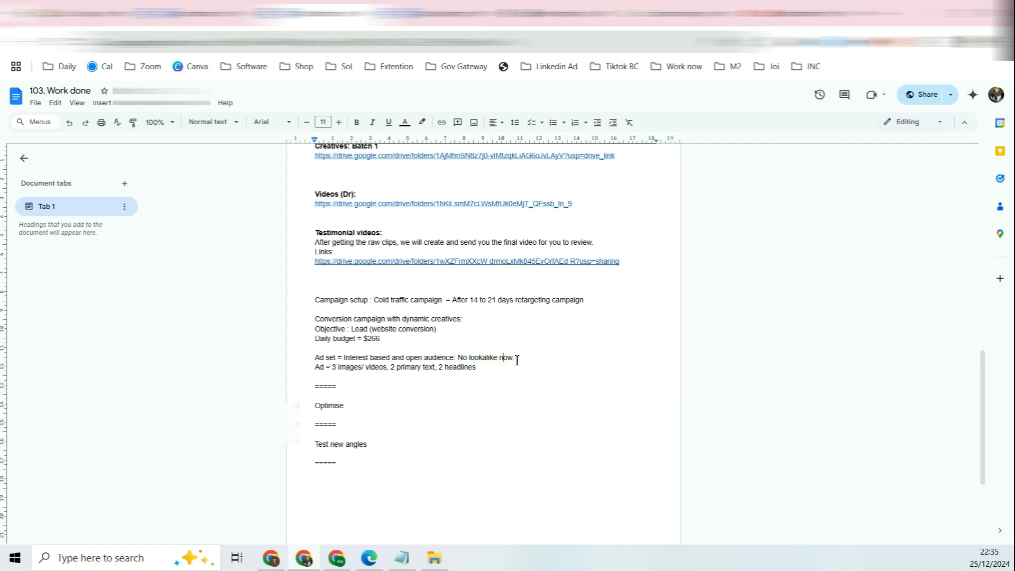
{"action": "left_click_drag", "start_coordinate": [516, 358], "coordinate": [458, 357]}
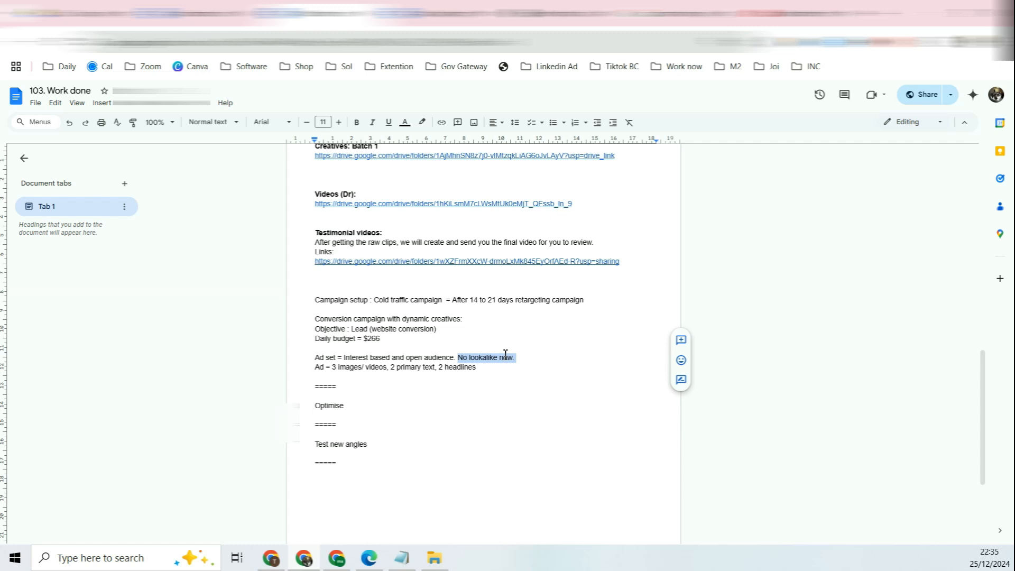
{"action": "double_click", "coordinate": [320, 367]}
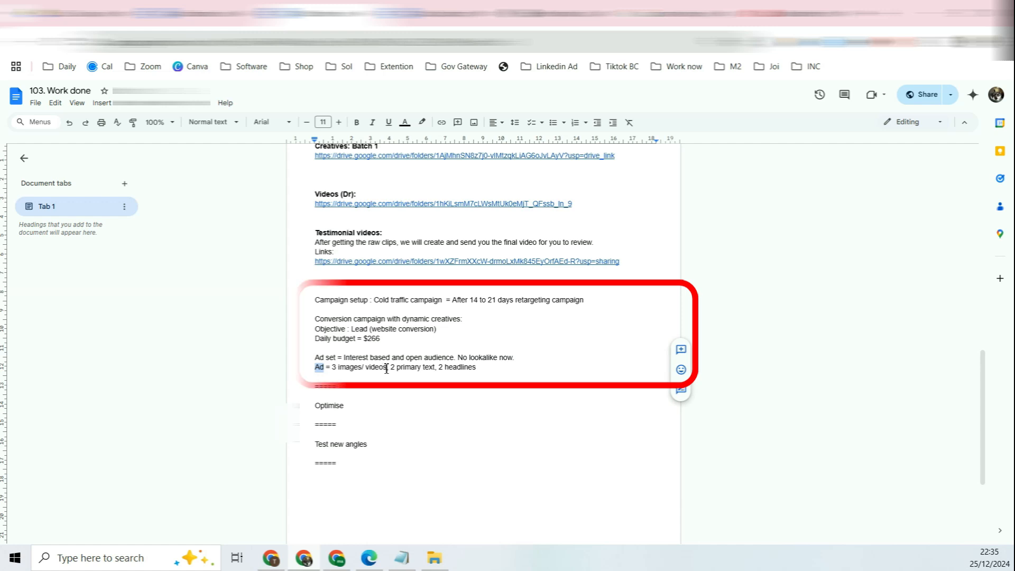
{"action": "left_click_drag", "start_coordinate": [391, 369], "coordinate": [464, 367]}
{"action": "left_click", "coordinate": [437, 367]}
{"action": "type", "text": ","}
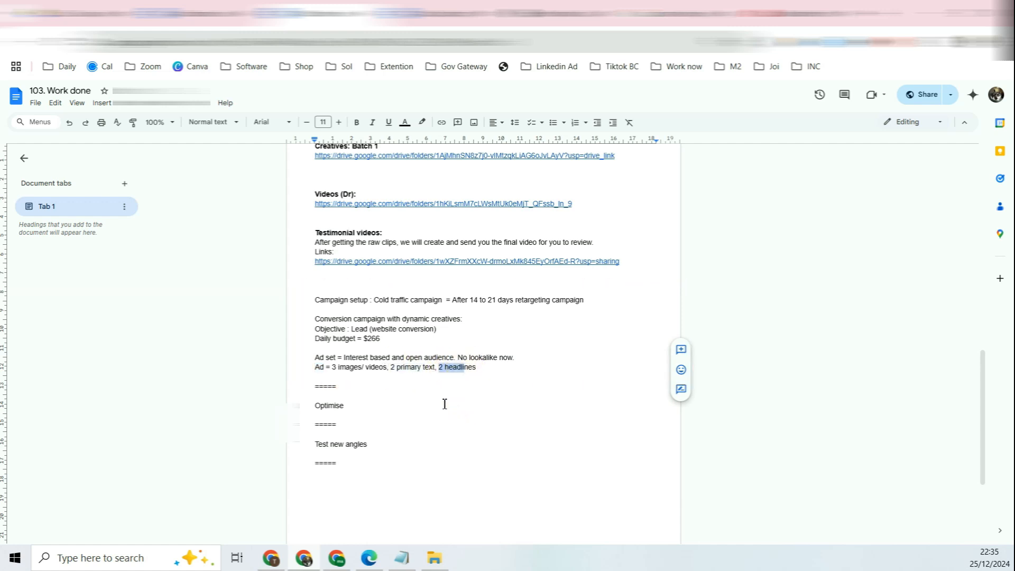
- Highlight the "Optimise" stage and the "Test new angles" stage below the campaign setup notes
{"action": "scroll", "coordinate": [469, 328], "scroll_direction": "down", "scroll_amount": 1}
{"action": "left_click_drag", "start_coordinate": [344, 340], "coordinate": [299, 341]}
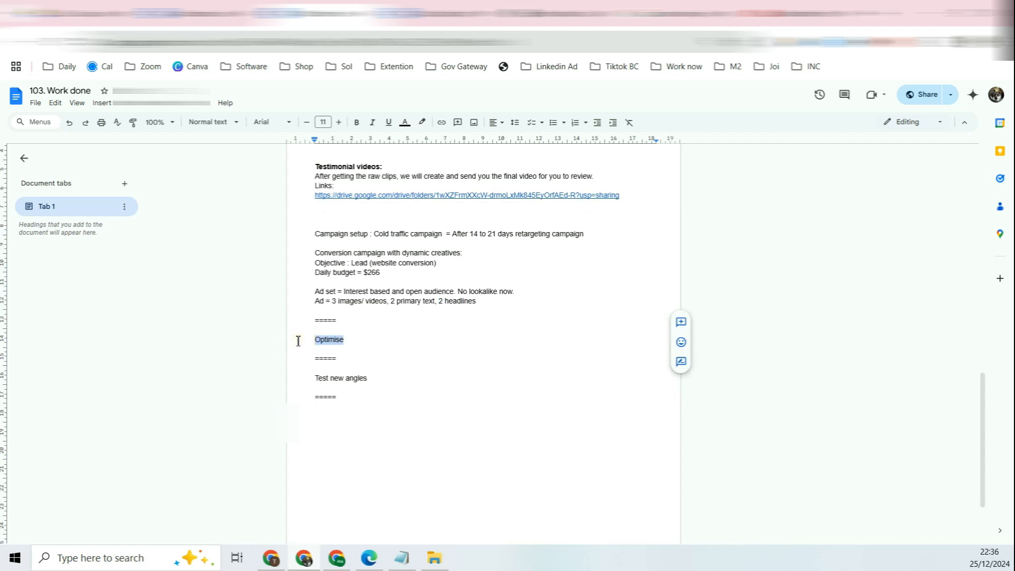
{"action": "left_click", "coordinate": [353, 345]}
{"action": "left_click_drag", "start_coordinate": [353, 345], "coordinate": [302, 340]}
{"action": "left_click_drag", "start_coordinate": [373, 377], "coordinate": [285, 376]}
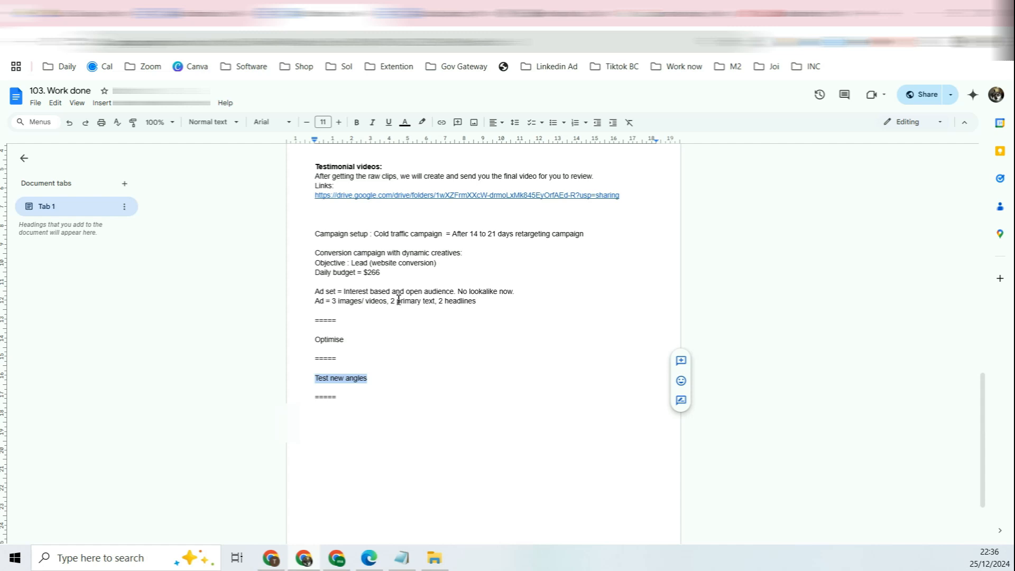
- Revisit the ad set audience line and highlight the "Test new angles" and "Retargeting" stages
{"action": "left_click_drag", "start_coordinate": [411, 293], "coordinate": [375, 297]}
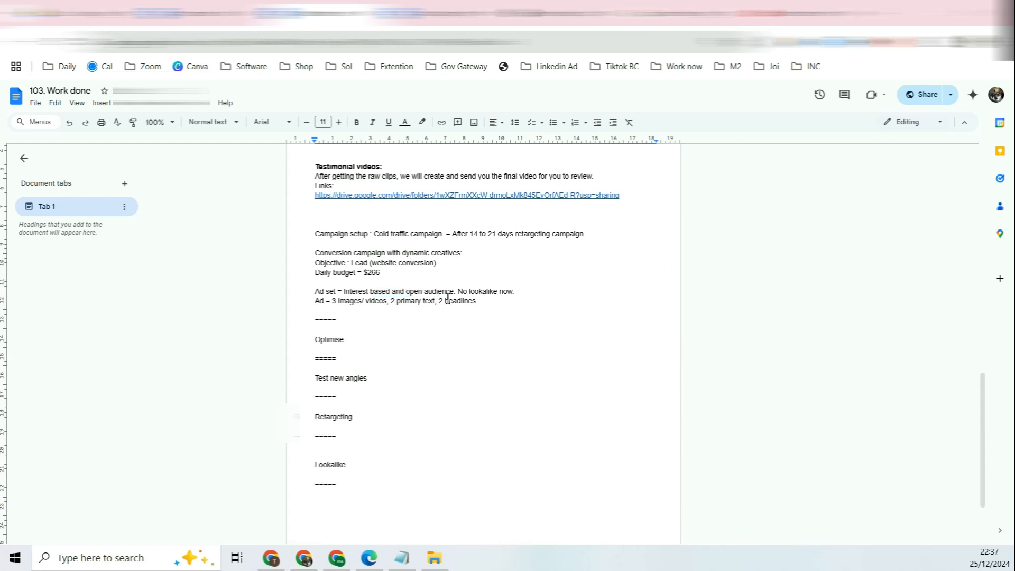
{"action": "left_click_drag", "start_coordinate": [433, 292], "coordinate": [350, 263]}
{"action": "left_click_drag", "start_coordinate": [370, 379], "coordinate": [307, 379]}
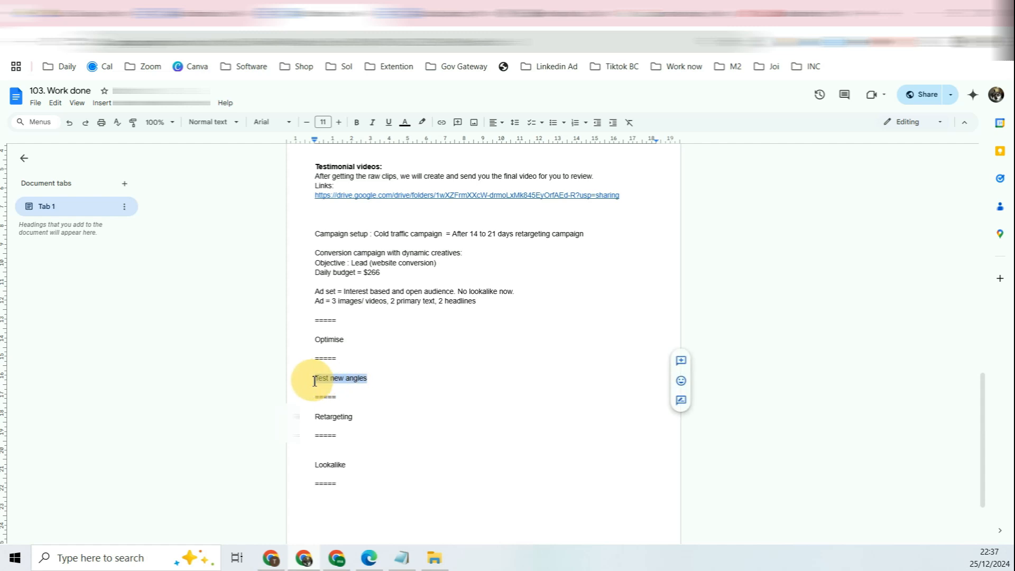
{"action": "left_click_drag", "start_coordinate": [354, 417], "coordinate": [316, 417]}
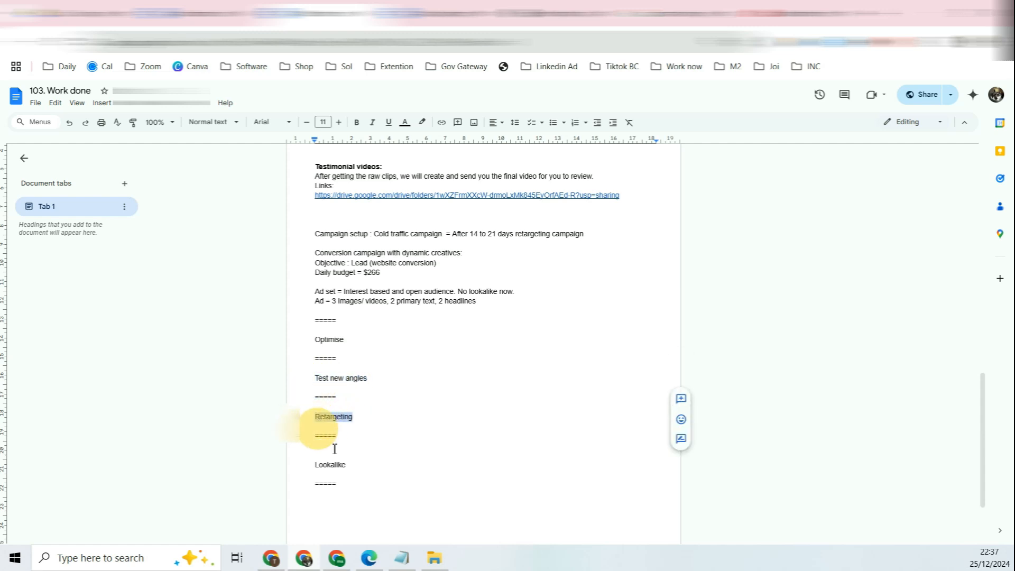
{"action": "scroll", "coordinate": [398, 410], "scroll_direction": "down", "scroll_amount": 1}
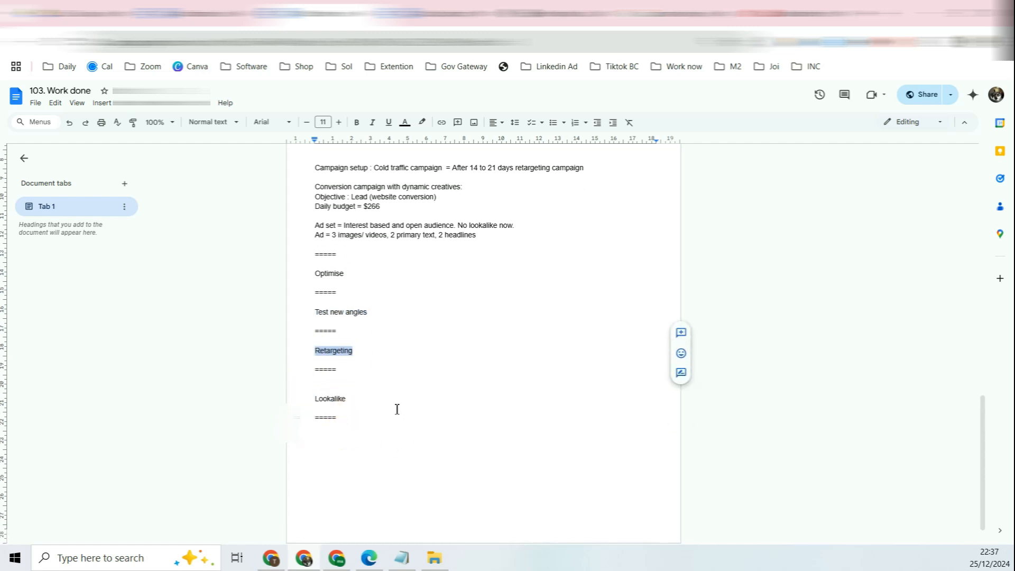
- Highlight the "Lookalike" stage and remove the extra blank line above it
{"action": "left_click_drag", "start_coordinate": [315, 404], "coordinate": [350, 401]}
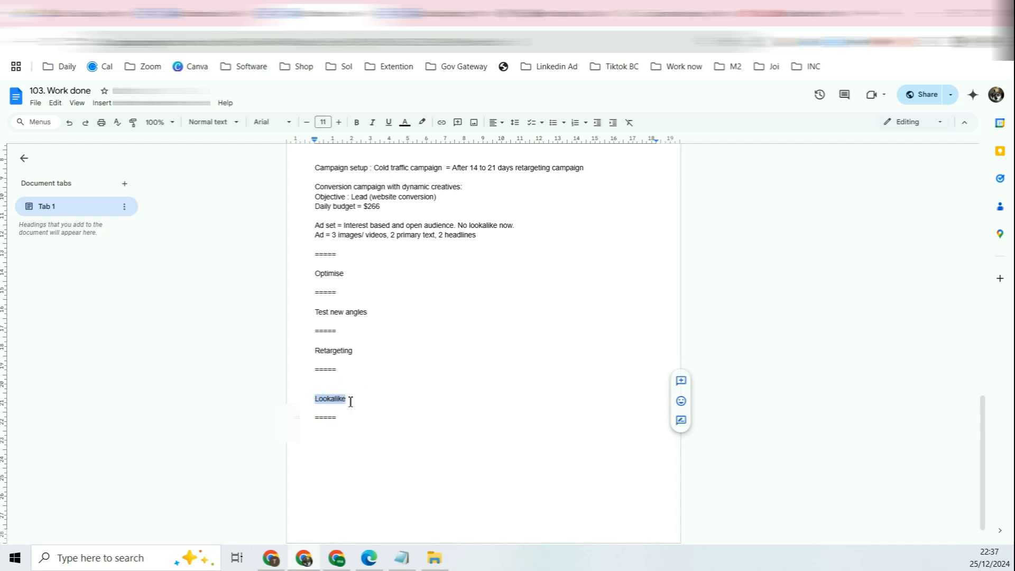
{"action": "left_click", "coordinate": [318, 387]}
{"action": "key", "text": "BackSpace"}
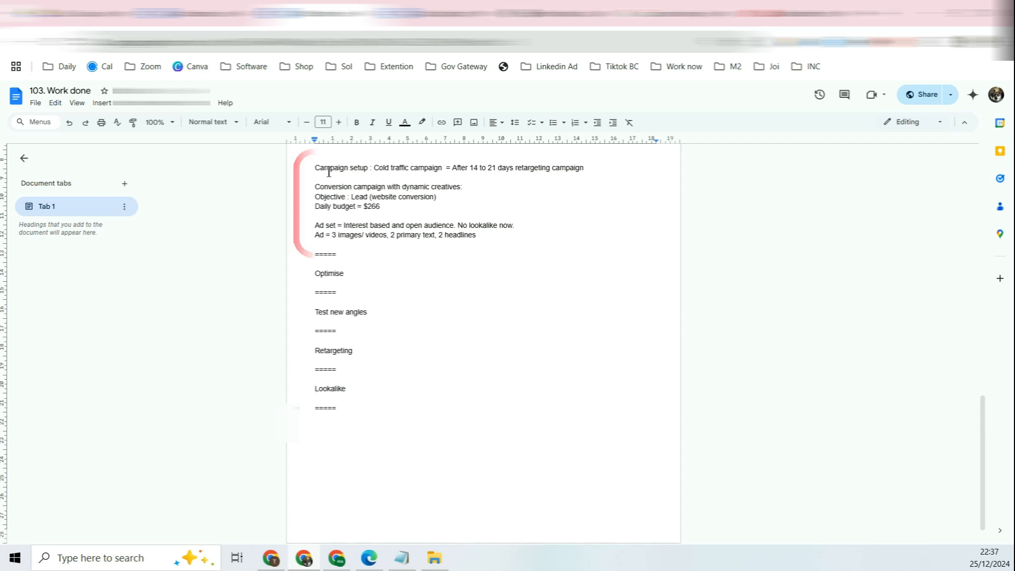
- Recap the campaign plan by highlighting the setup notes and the "Lookalike" stage, and return to the earlier sections of the document
{"action": "mouse_move", "coordinate": [328, 172]}
{"action": "left_mouse_down"}
{"action": "mouse_move", "coordinate": [355, 237]}
{"action": "mouse_move", "coordinate": [372, 249]}
{"action": "left_mouse_up"}
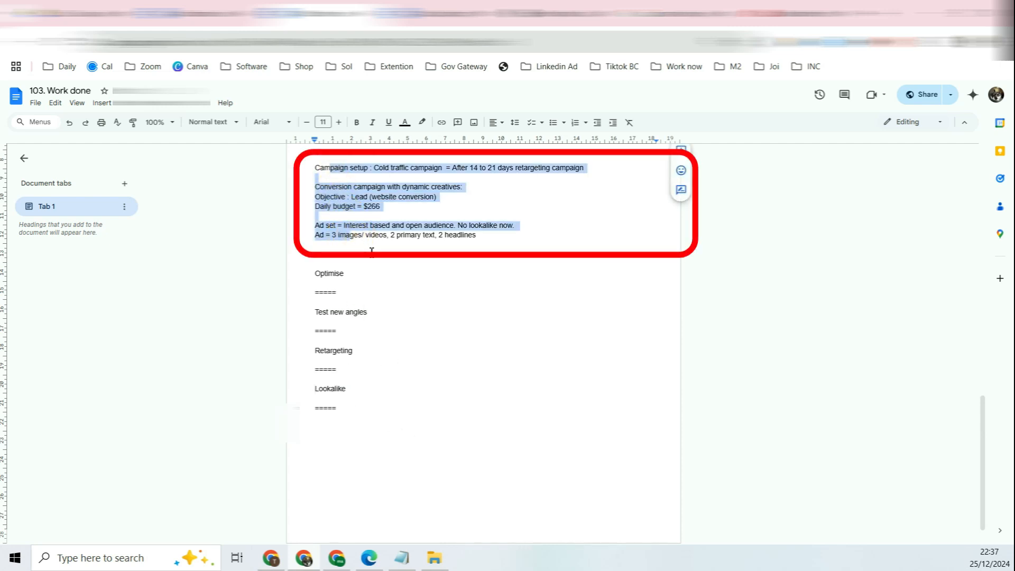
{"action": "left_click_drag", "start_coordinate": [350, 391], "coordinate": [300, 395]}
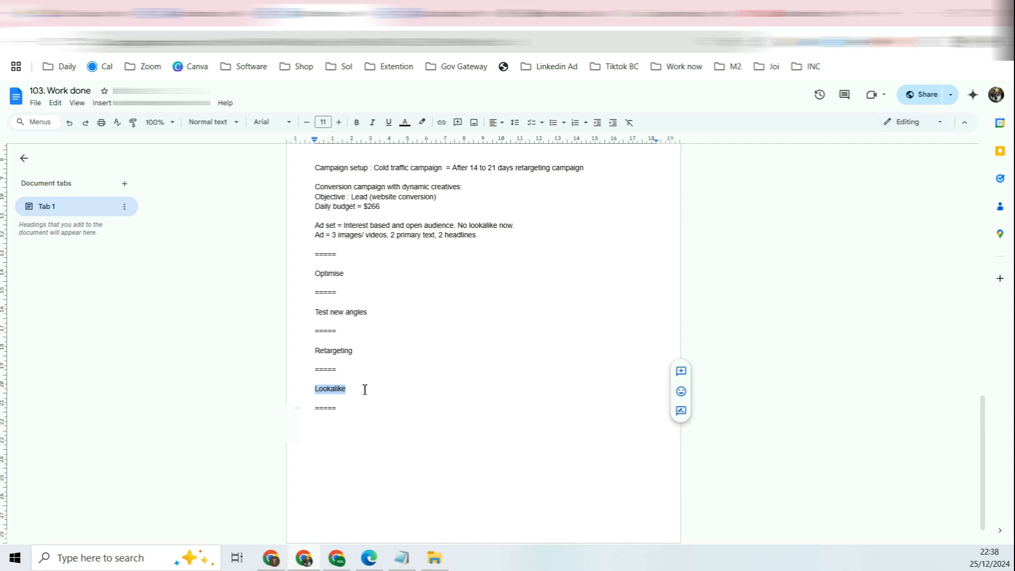
{"action": "left_click_drag", "start_coordinate": [364, 390], "coordinate": [312, 389]}
{"action": "scroll", "coordinate": [355, 349], "scroll_direction": "up", "scroll_amount": 10}
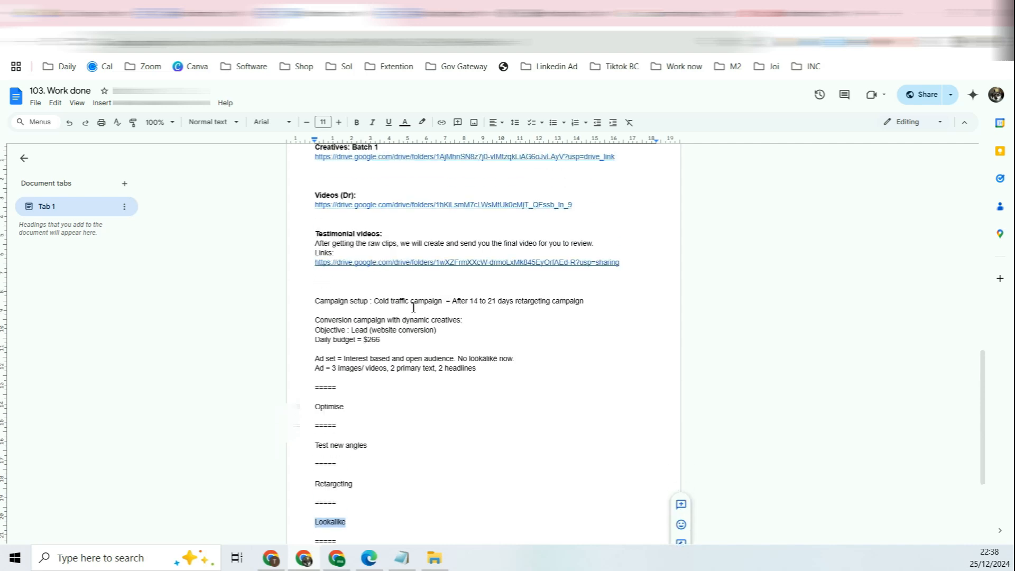
{"action": "scroll", "coordinate": [412, 173], "scroll_direction": "up", "scroll_amount": 5}
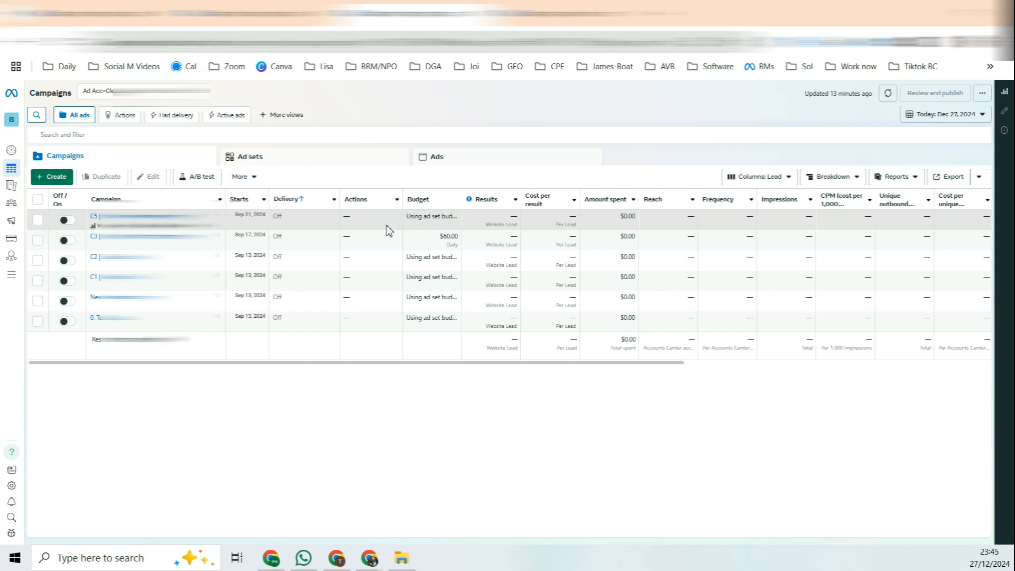
- Switch from Ads Manager to the work document and highlight "Open" and "Nothing has worked" in the Adset 1 row
{"action": "key", "text": "alt+Tab"}
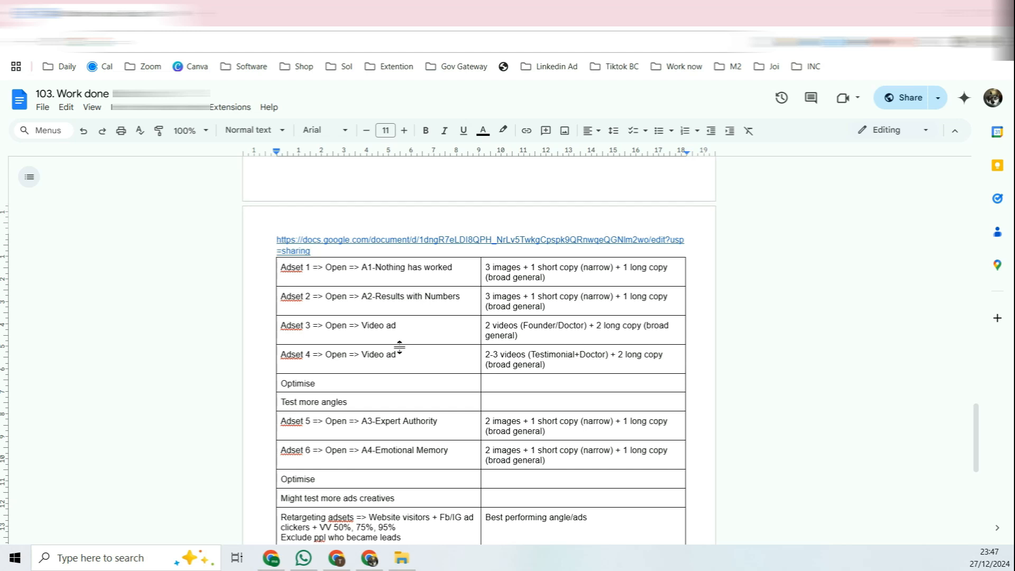
{"action": "left_click", "coordinate": [310, 269]}
{"action": "left_click", "coordinate": [335, 268]}
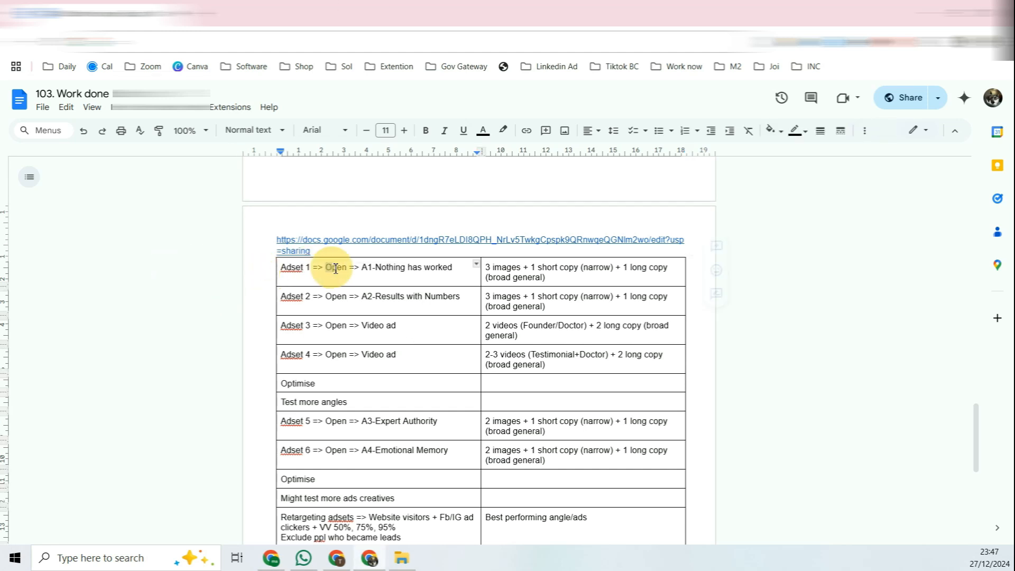
{"action": "double_click", "coordinate": [335, 269]}
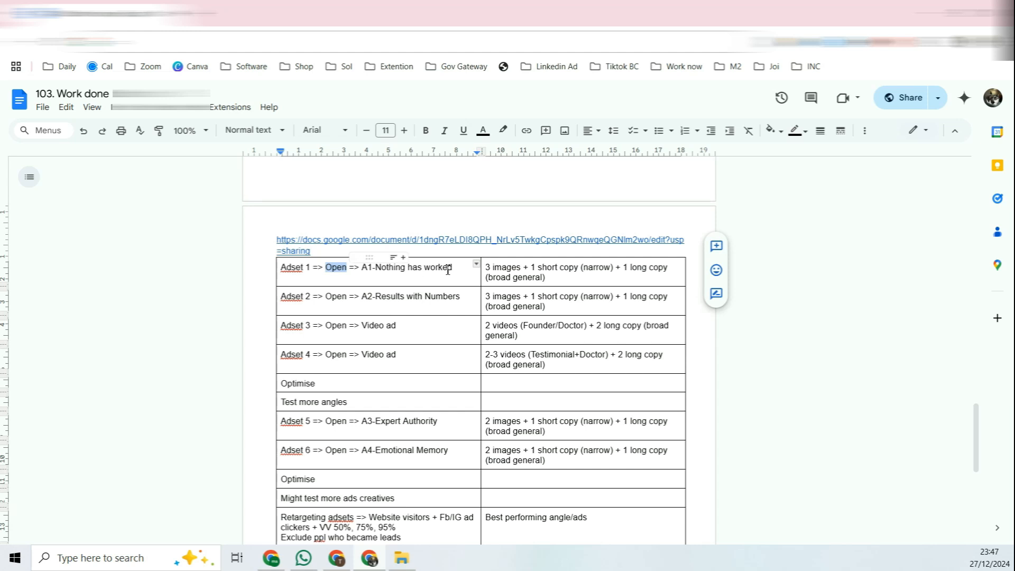
{"action": "left_click_drag", "start_coordinate": [452, 268], "coordinate": [383, 271]}
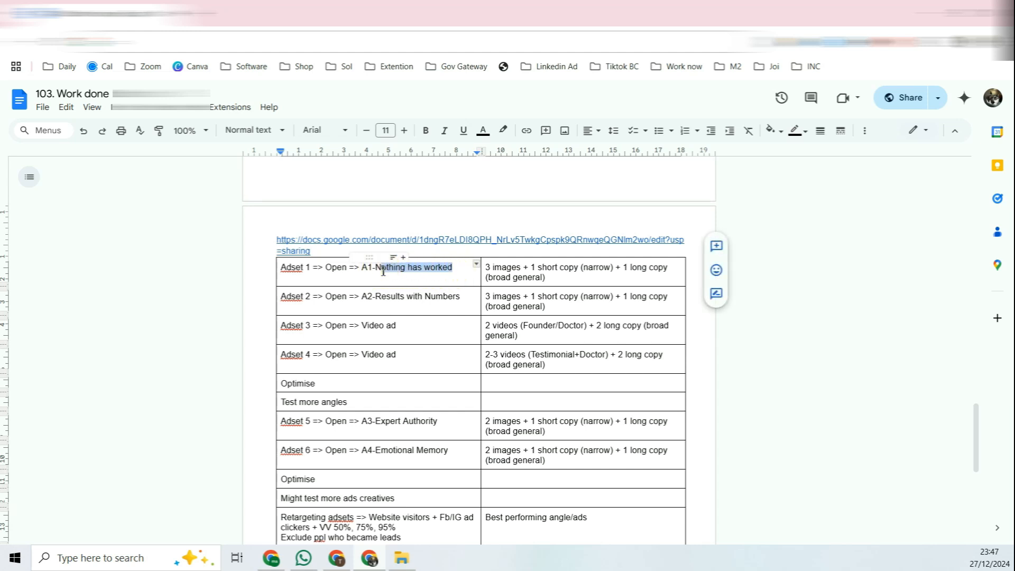
- Review Adset 1's ad composition by highlighting the images, the narrow short copy and the "broad general" long copy
{"action": "left_click_drag", "start_coordinate": [487, 268], "coordinate": [597, 268]}
{"action": "left_click", "coordinate": [538, 268]}
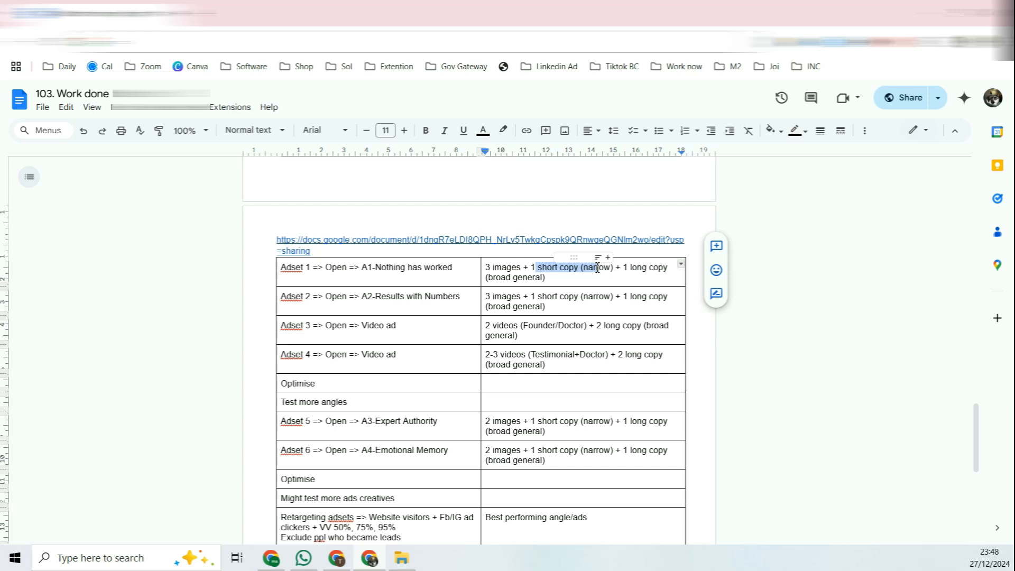
{"action": "left_click", "coordinate": [573, 275]}
{"action": "left_click_drag", "start_coordinate": [610, 268], "coordinate": [505, 280]}
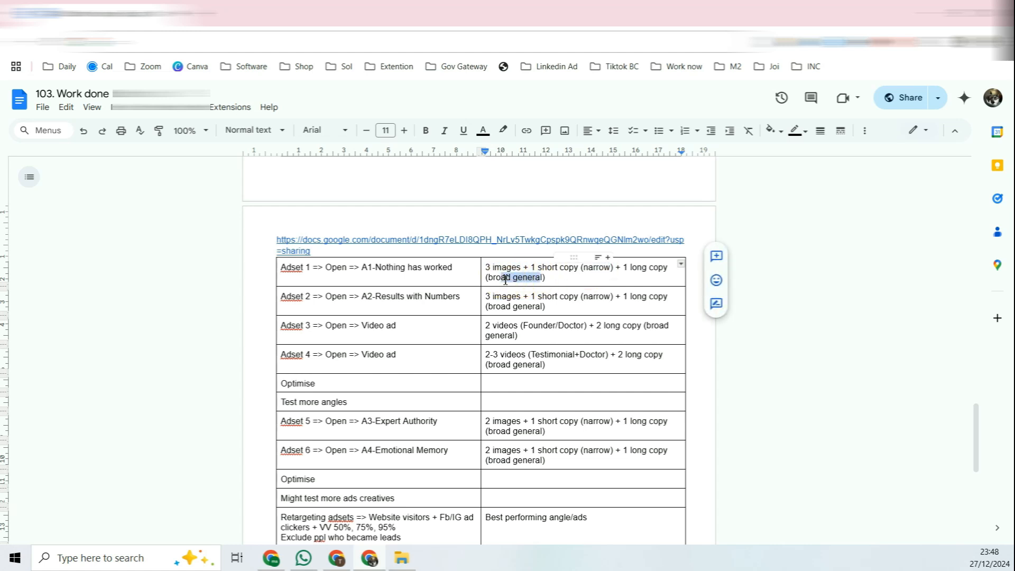
{"action": "left_click", "coordinate": [552, 281]}
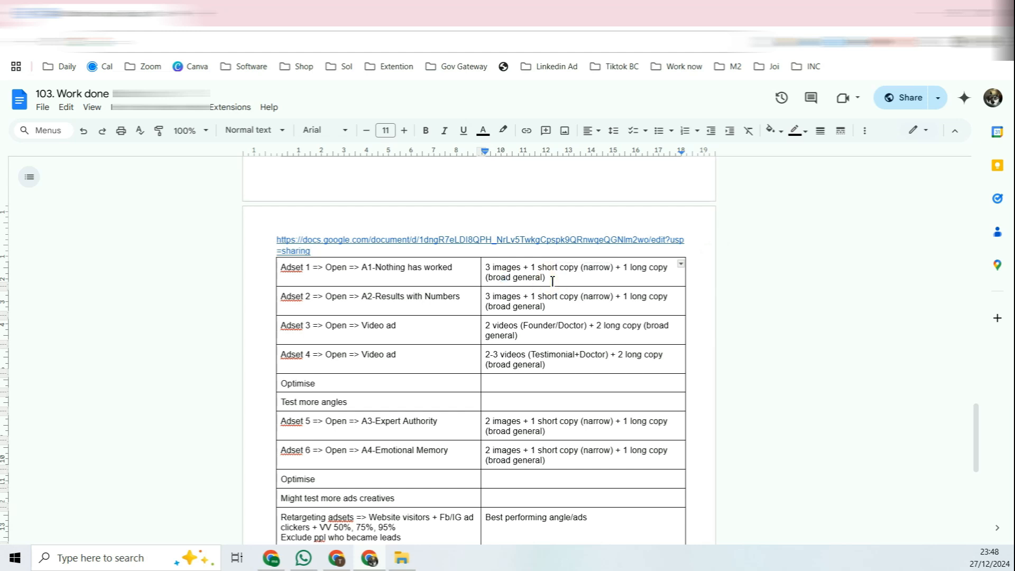
{"action": "double_click", "coordinate": [552, 280]}
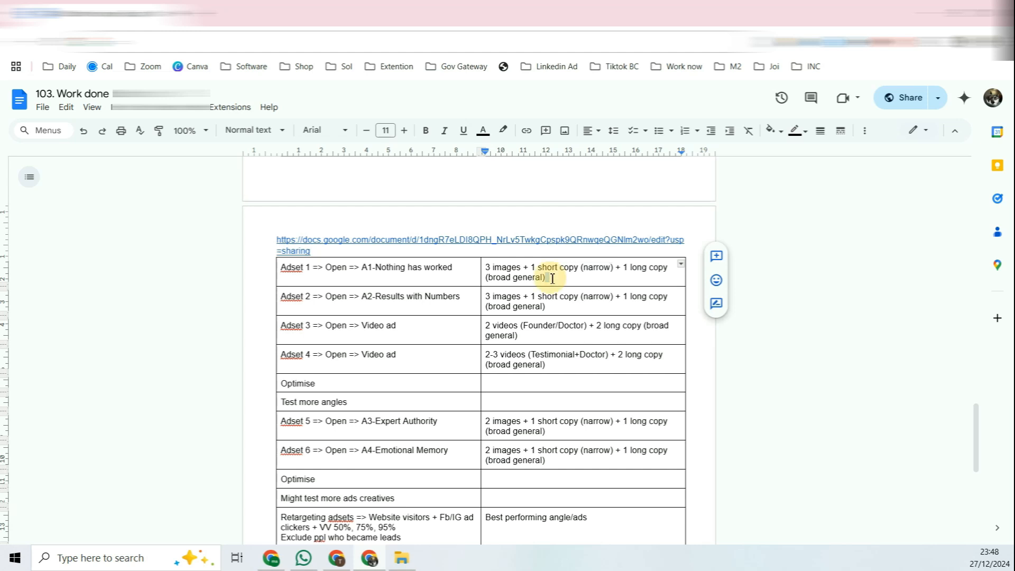
{"action": "left_click_drag", "start_coordinate": [552, 279], "coordinate": [497, 278]}
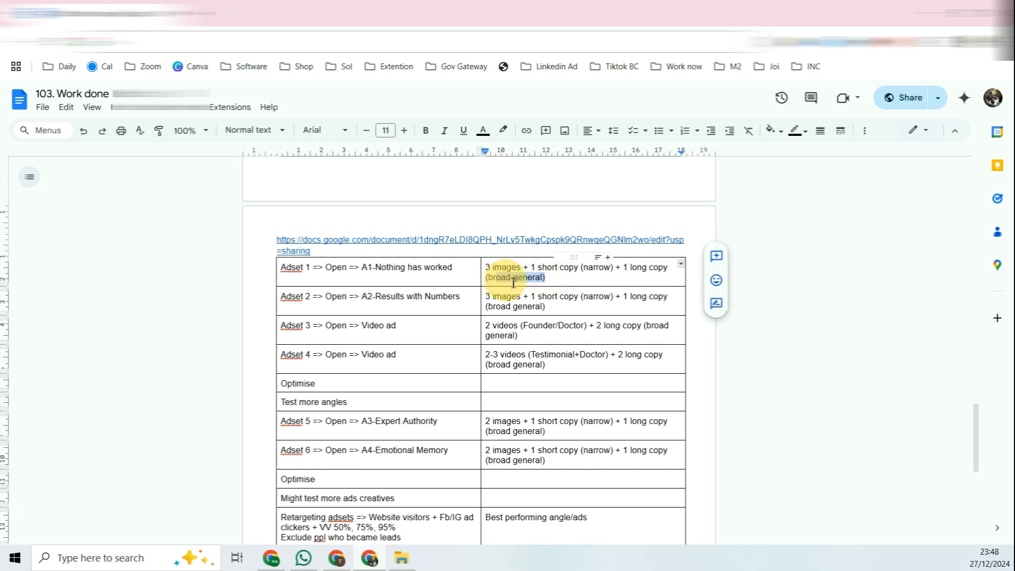
- Re-examine the narrow short copy in Adset 1's ad composition by highlighting "short copy"
{"action": "left_click", "coordinate": [588, 269]}
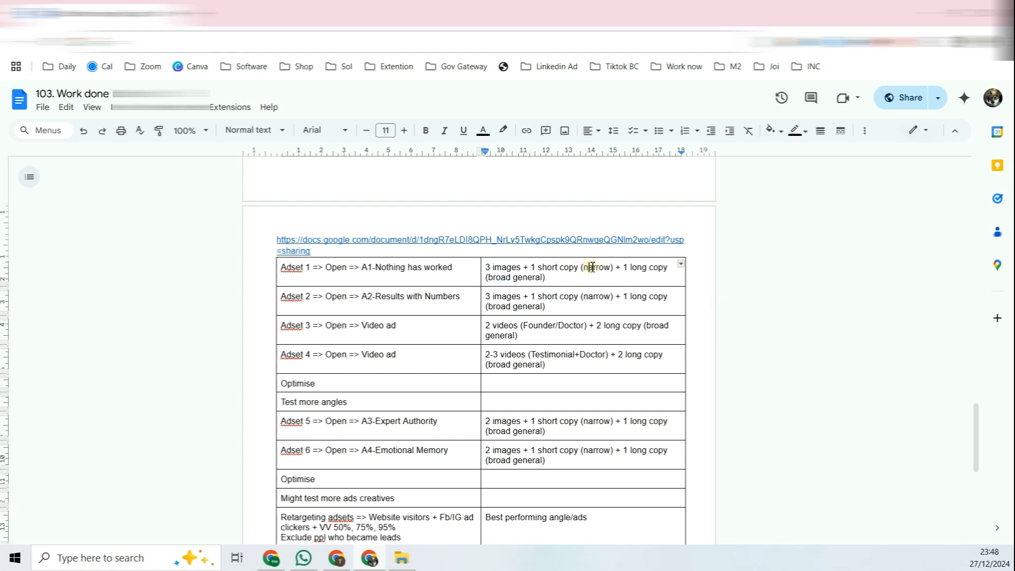
{"action": "left_click_drag", "start_coordinate": [486, 271], "coordinate": [580, 270]}
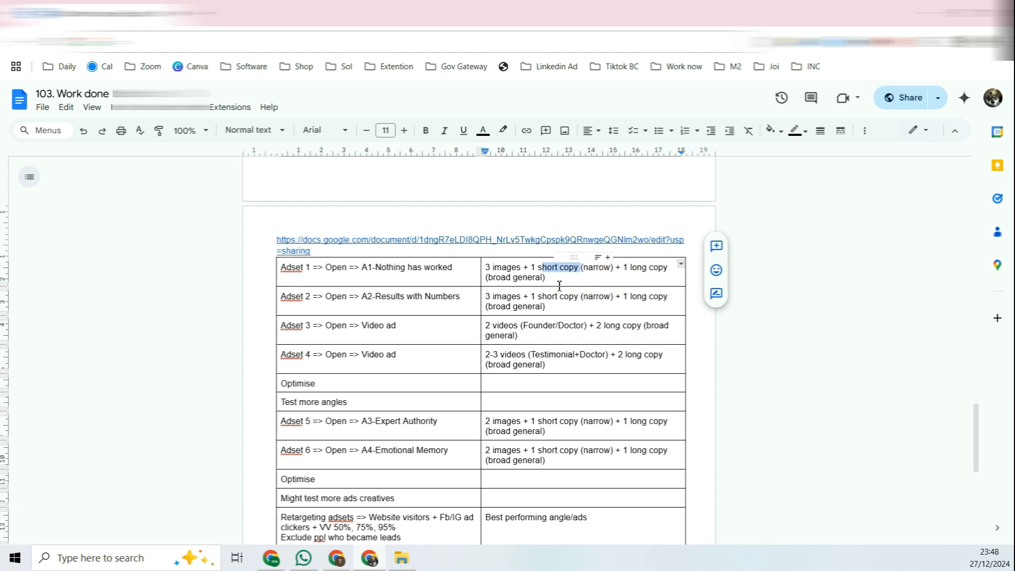
{"action": "left_click", "coordinate": [544, 271]}
{"action": "left_click", "coordinate": [526, 272]}
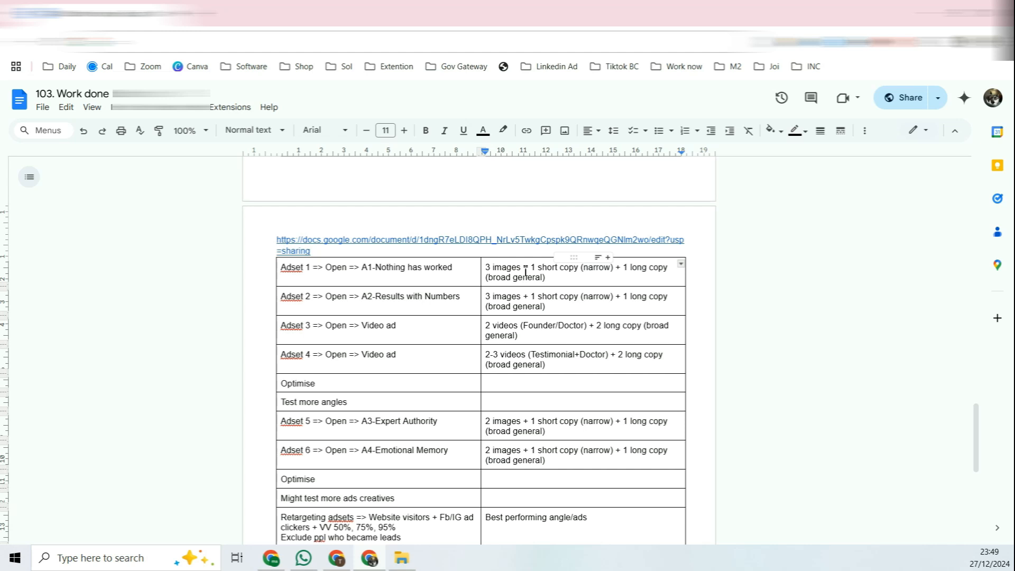
{"action": "left_click_drag", "start_coordinate": [555, 283], "coordinate": [586, 272]}
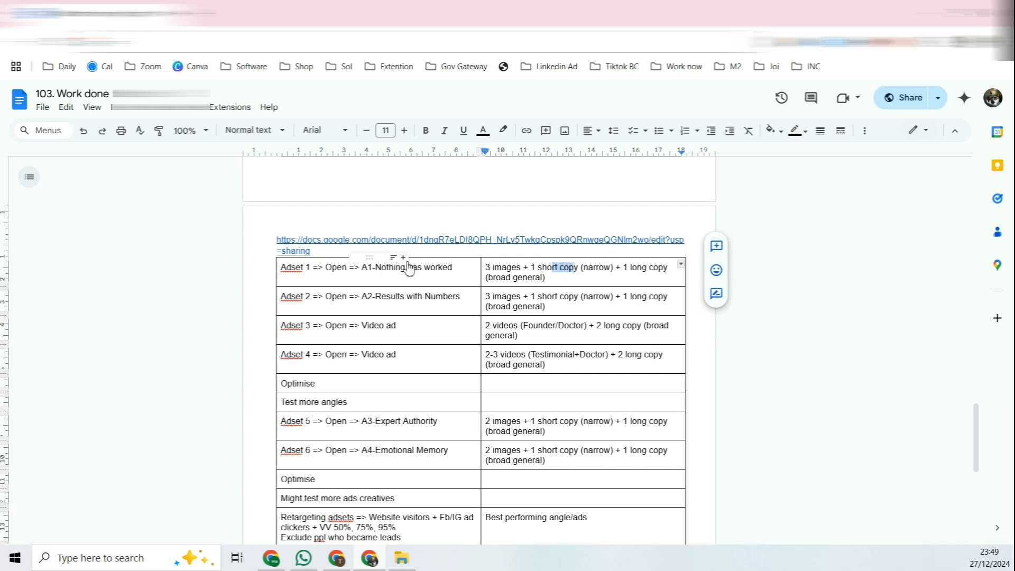
- Review the Adset 2 row by highlighting its "Results with Numbers" angle and the narrow short copy in its ad composition
{"action": "scroll", "coordinate": [526, 242], "scroll_direction": "down", "scroll_amount": 1}
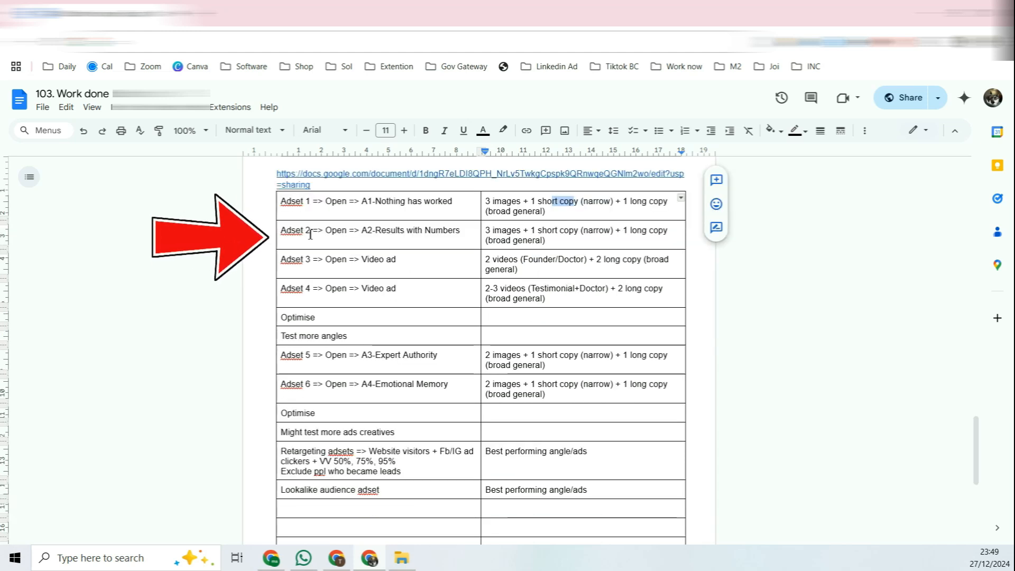
{"action": "left_click_drag", "start_coordinate": [385, 230], "coordinate": [454, 230]}
{"action": "left_click", "coordinate": [397, 229]}
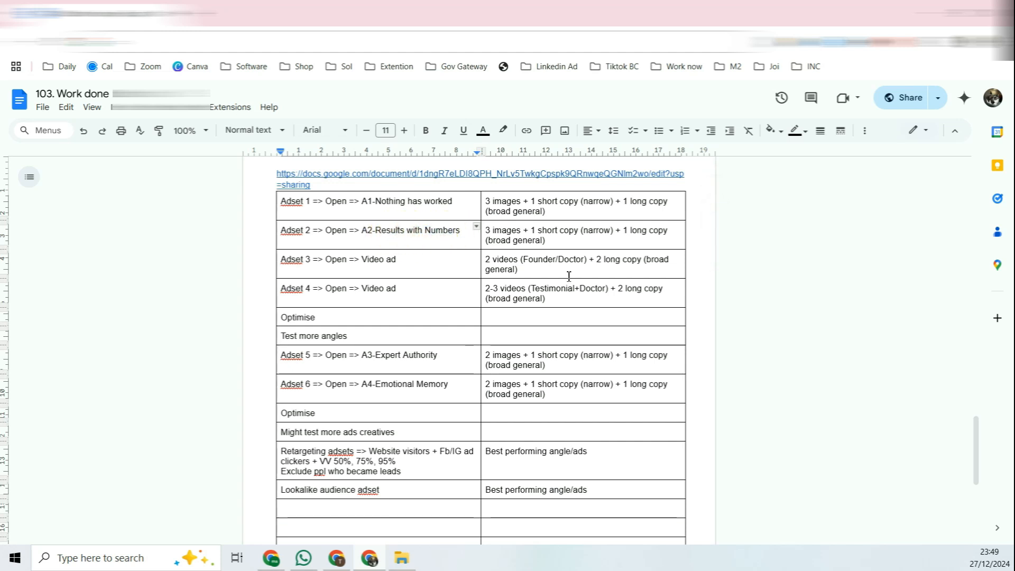
{"action": "left_click", "coordinate": [503, 232]}
{"action": "left_click_drag", "start_coordinate": [542, 231], "coordinate": [588, 230]}
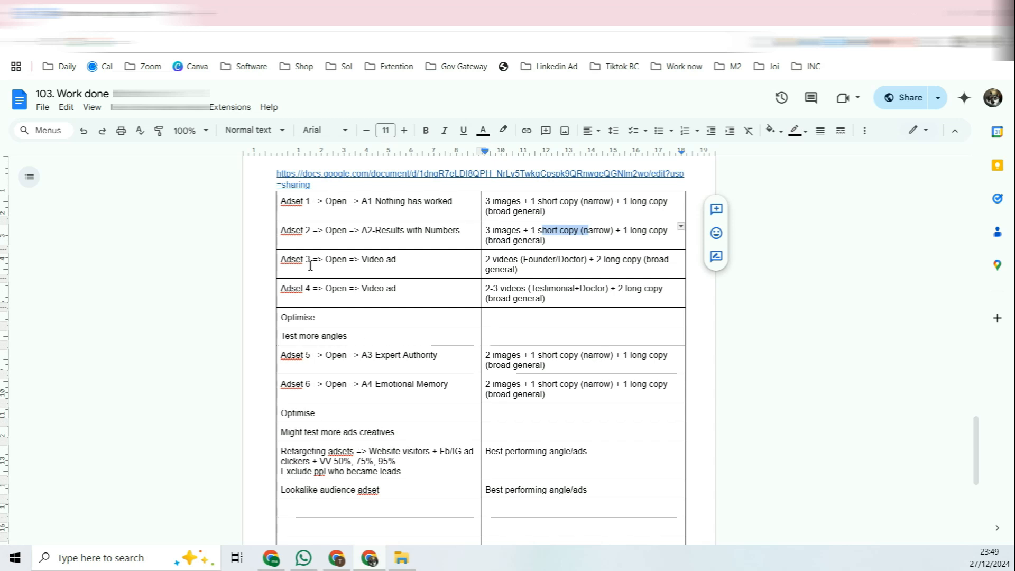
- Examine Adset 3's video ad and its long copies, comparing them with the "narrow" short copy in Adset 2
{"action": "left_click_drag", "start_coordinate": [374, 259], "coordinate": [453, 273]}
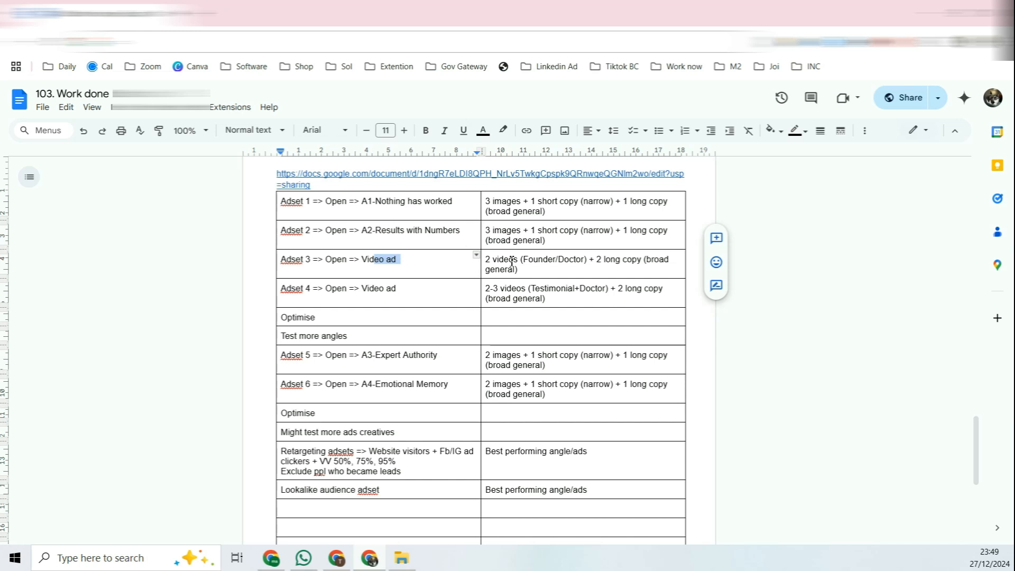
{"action": "left_click_drag", "start_coordinate": [608, 259], "coordinate": [608, 270]}
{"action": "double_click", "coordinate": [585, 231]}
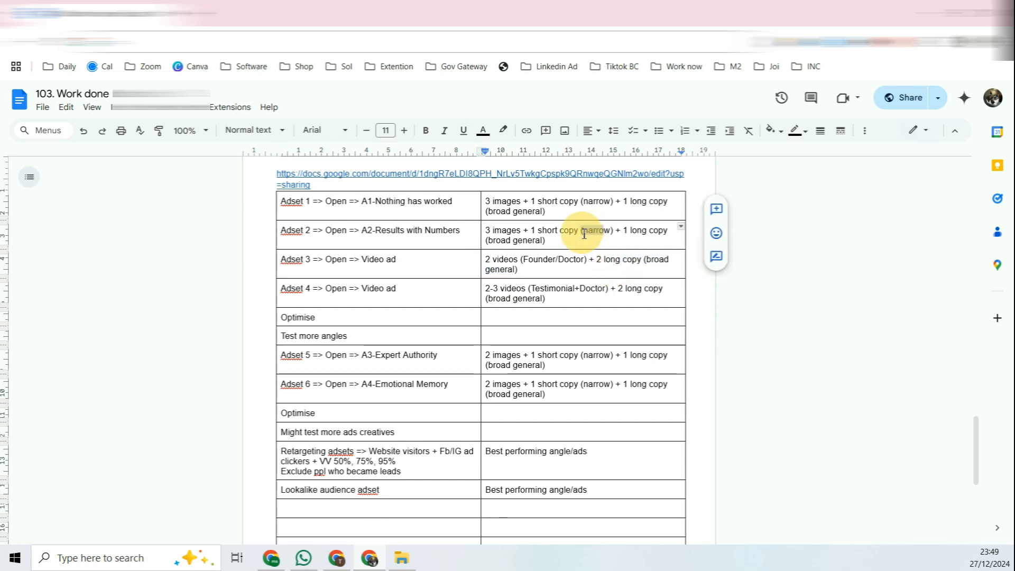
{"action": "double_click", "coordinate": [615, 266]}
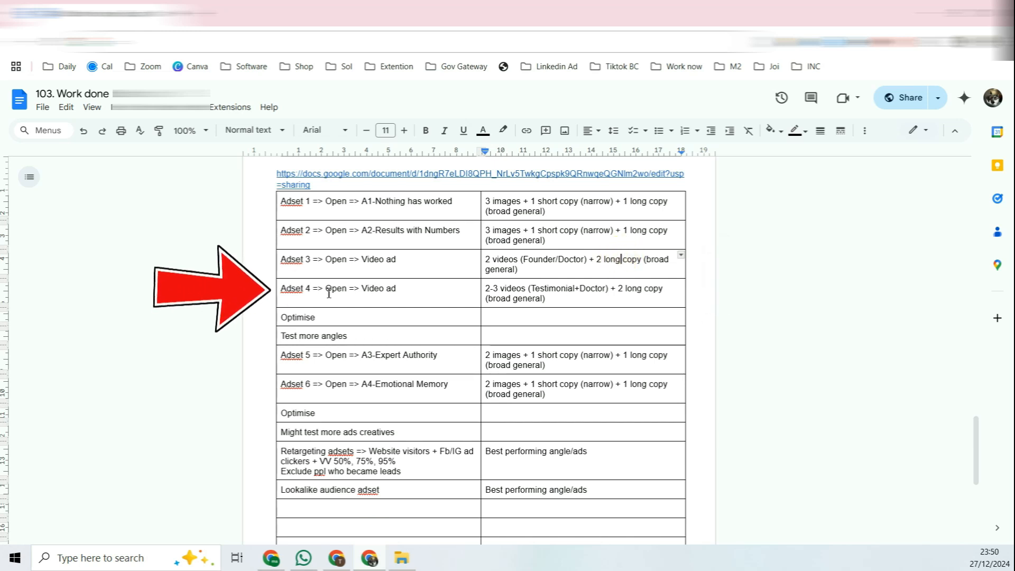
- Review the stages following Adset 3 by highlighting the Adset 4, "Optimise" and "Test more angles" rows
{"action": "left_click_drag", "start_coordinate": [295, 289], "coordinate": [347, 289]}
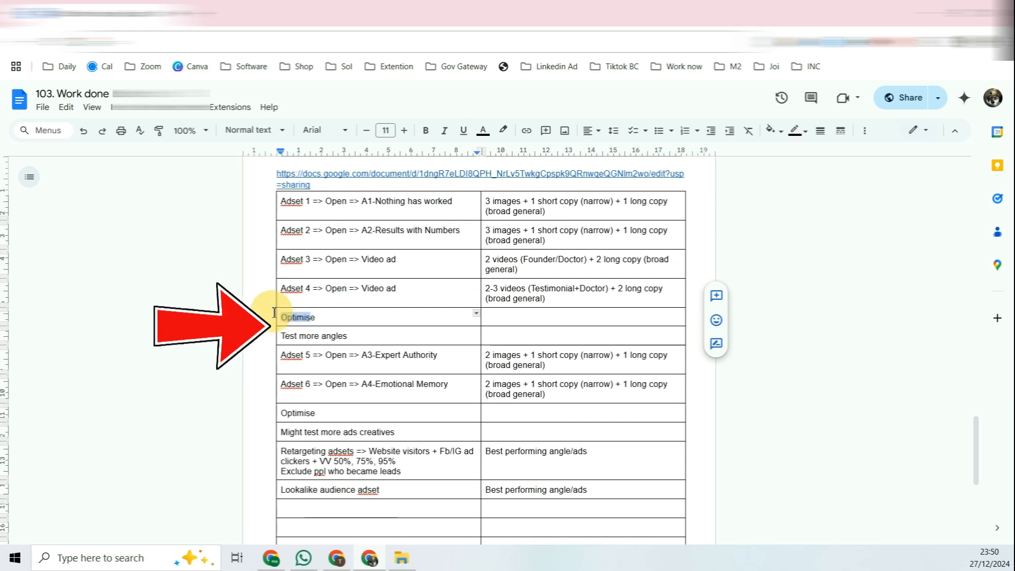
{"action": "mouse_move", "coordinate": [280, 317]}
{"action": "left_mouse_down"}
{"action": "mouse_move", "coordinate": [315, 318]}
{"action": "mouse_move", "coordinate": [295, 336]}
{"action": "left_mouse_up"}
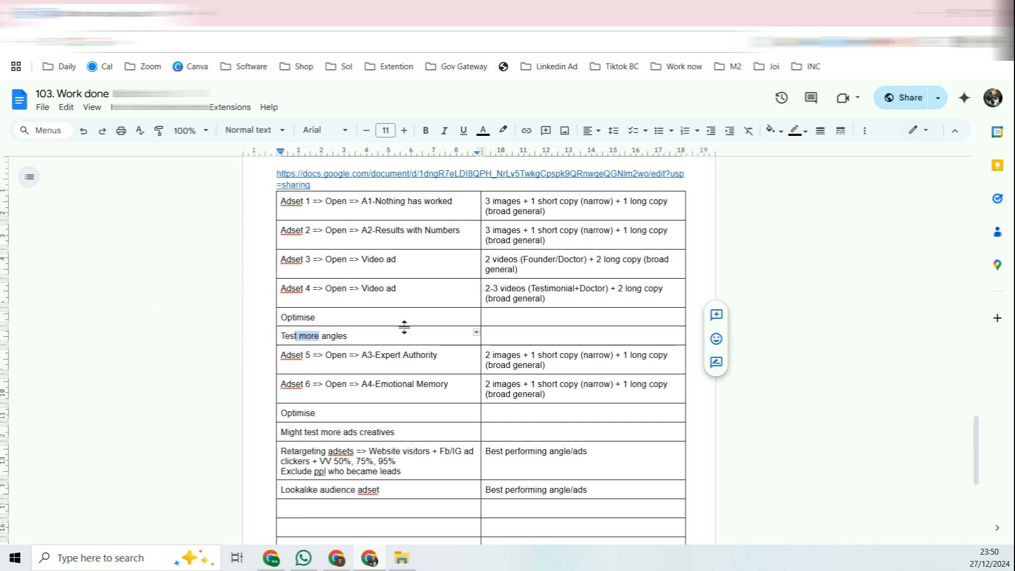
- Switch to Ads Manager and create a new campaign with the Leads objective and the manual leads campaign setup
{"action": "mouse_move", "coordinate": [339, 565]}
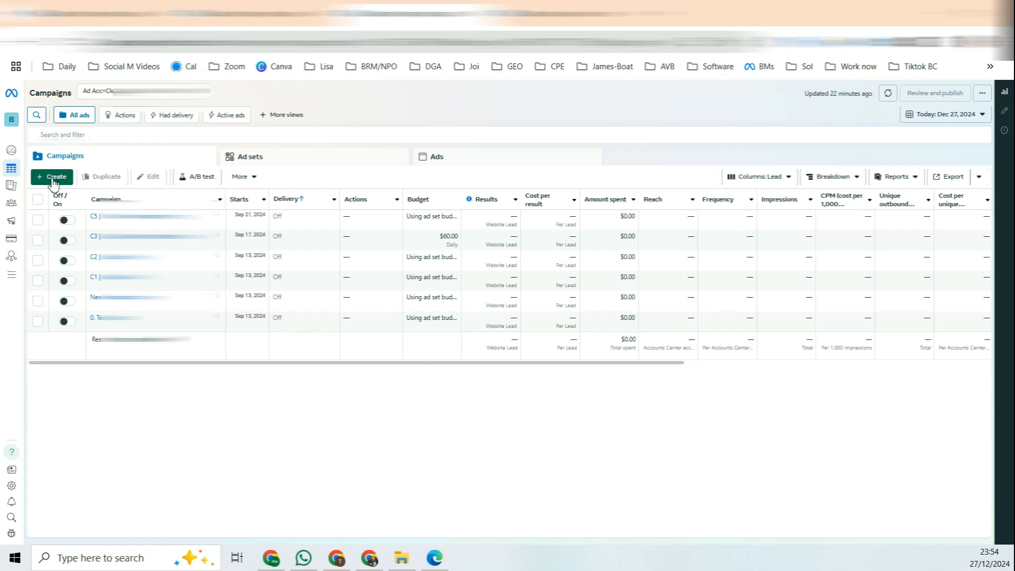
{"action": "left_click", "coordinate": [53, 177]}
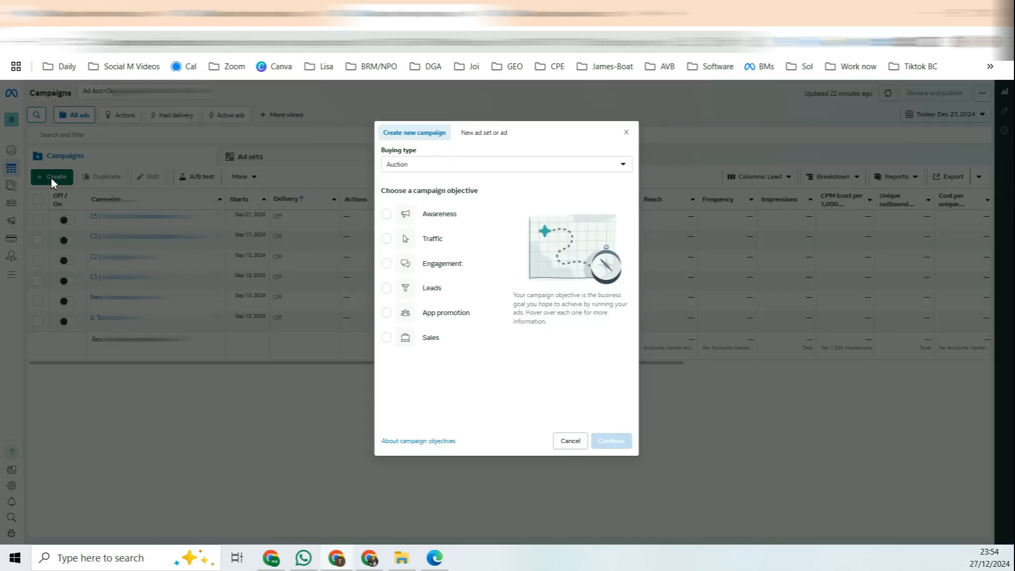
{"action": "left_click", "coordinate": [460, 300]}
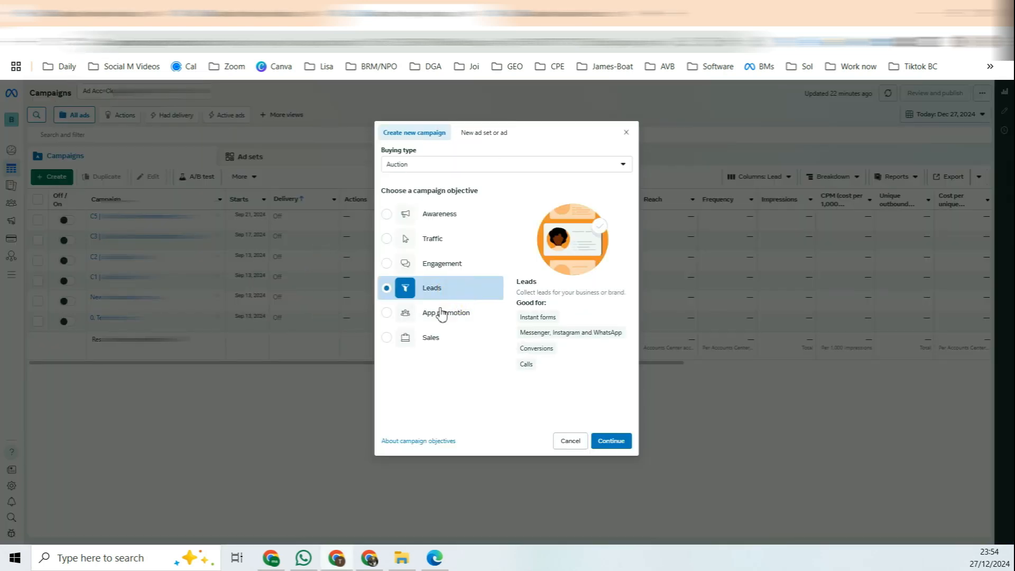
{"action": "left_click", "coordinate": [613, 438]}
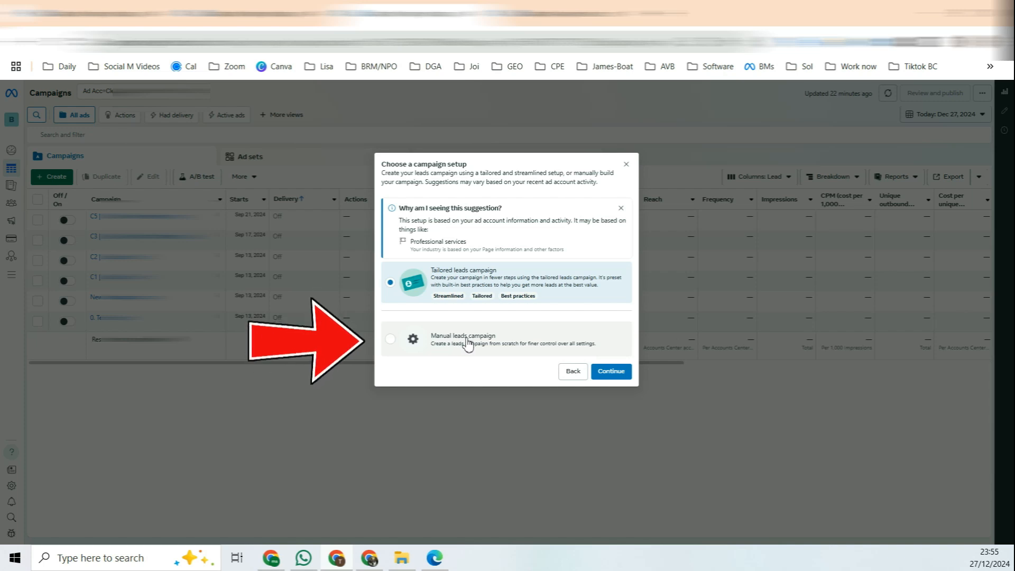
{"action": "left_click", "coordinate": [486, 345]}
{"action": "left_click", "coordinate": [611, 340]}
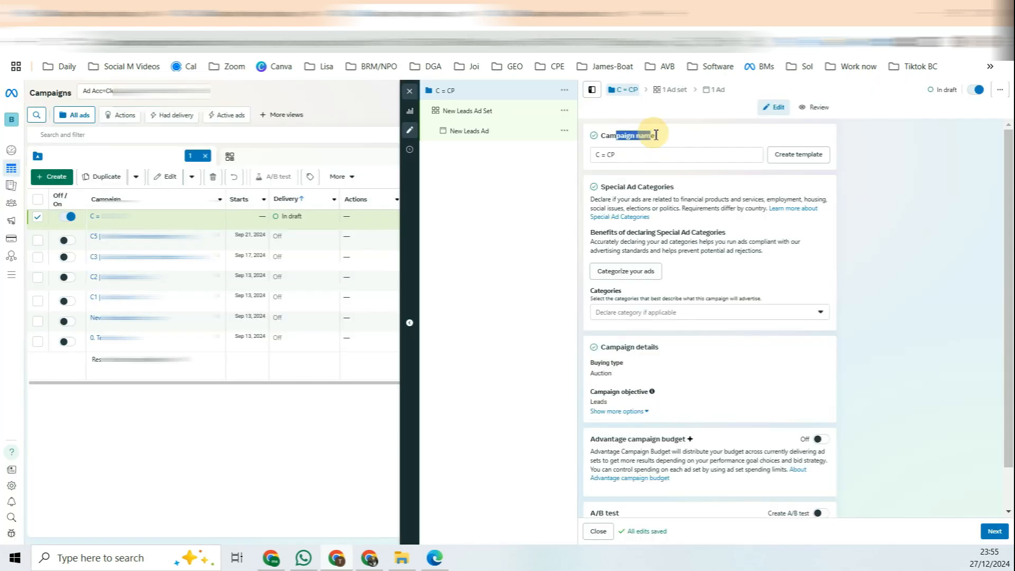
- Review the new campaign's Advantage campaign budget and A/B test settings by highlighting their labels and description
{"action": "scroll", "coordinate": [718, 200], "scroll_direction": "down", "scroll_amount": 1}
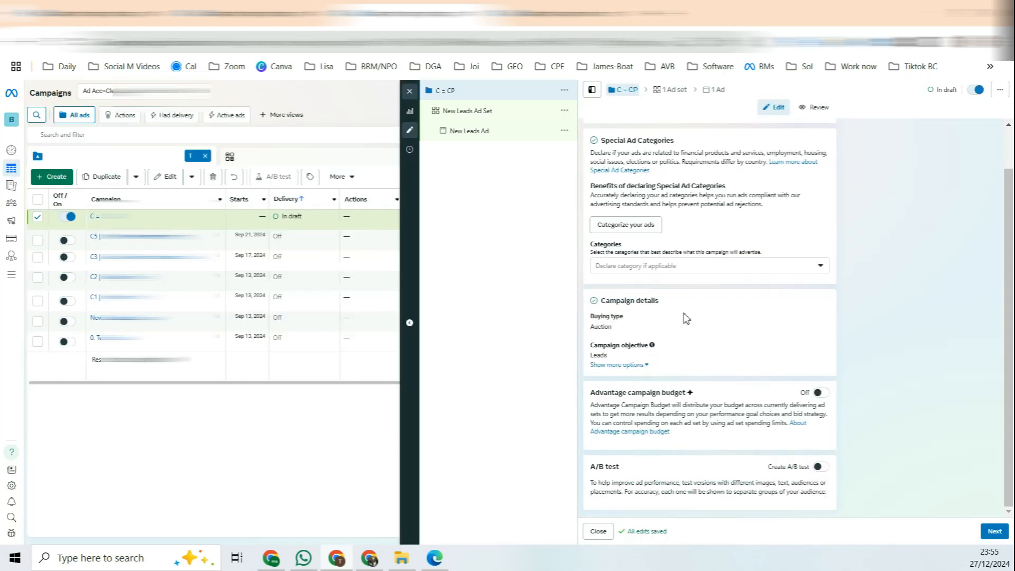
{"action": "left_click_drag", "start_coordinate": [633, 405], "coordinate": [688, 391]}
{"action": "left_click_drag", "start_coordinate": [695, 409], "coordinate": [731, 405]}
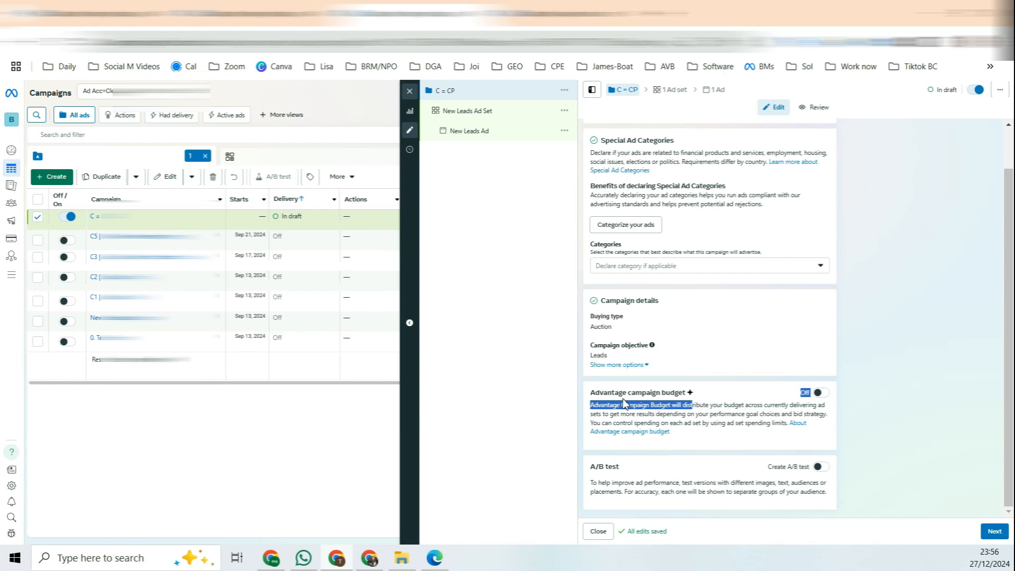
{"action": "left_click_drag", "start_coordinate": [604, 393], "coordinate": [646, 393]}
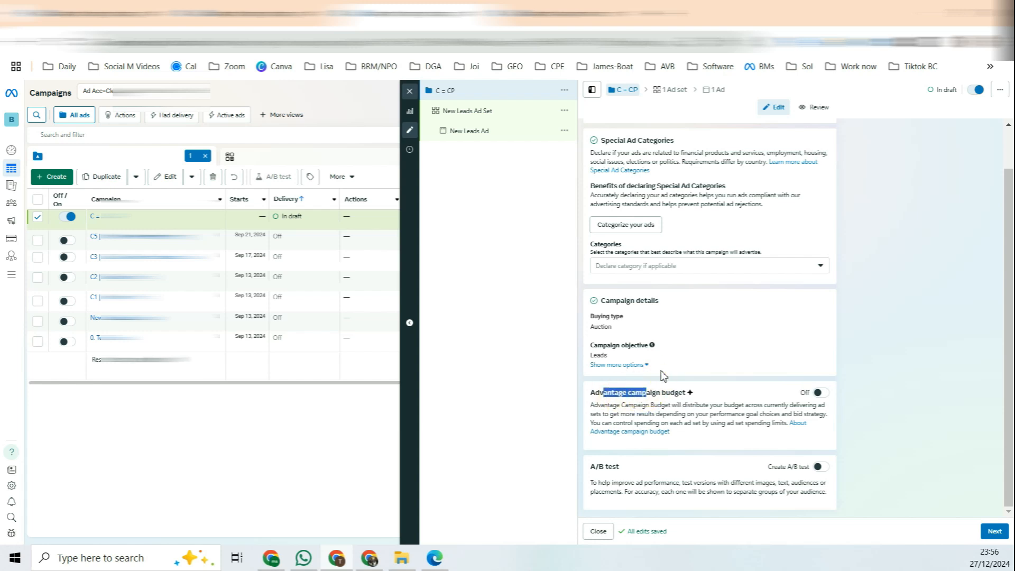
{"action": "left_click", "coordinate": [798, 395]}
{"action": "left_click_drag", "start_coordinate": [595, 466], "coordinate": [645, 470]}
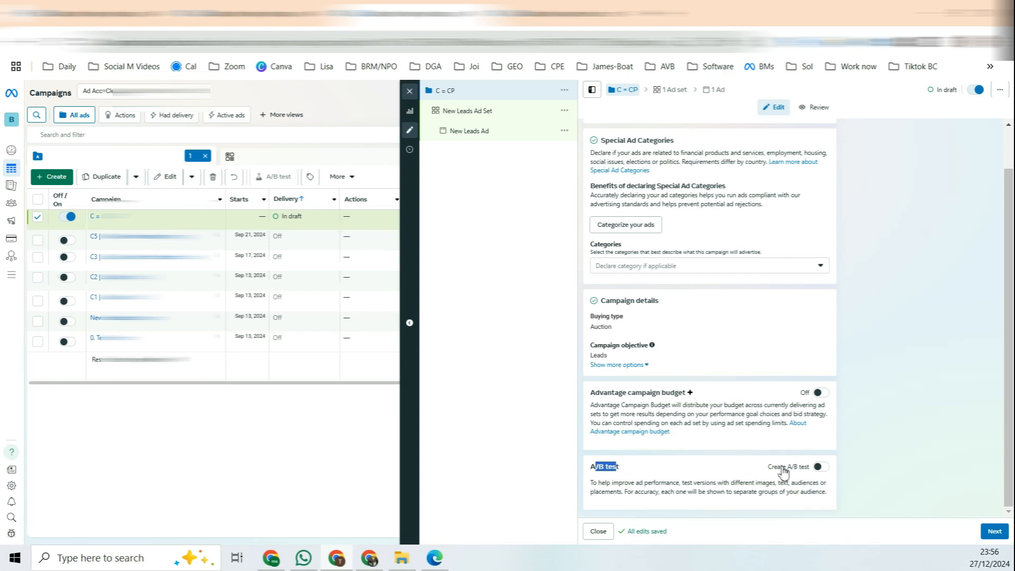
{"action": "left_click_drag", "start_coordinate": [797, 466], "coordinate": [781, 467]}
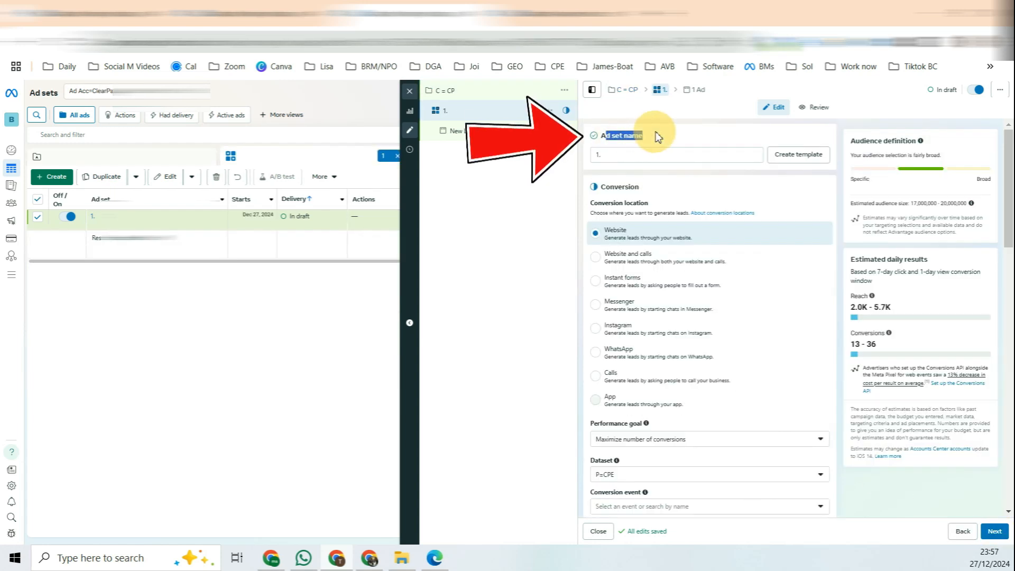
- Name the ad set "1. Open => A1-Nothing has worked", taking the wording from the Adset 1 row of the work document
{"action": "left_click", "coordinate": [593, 159]}
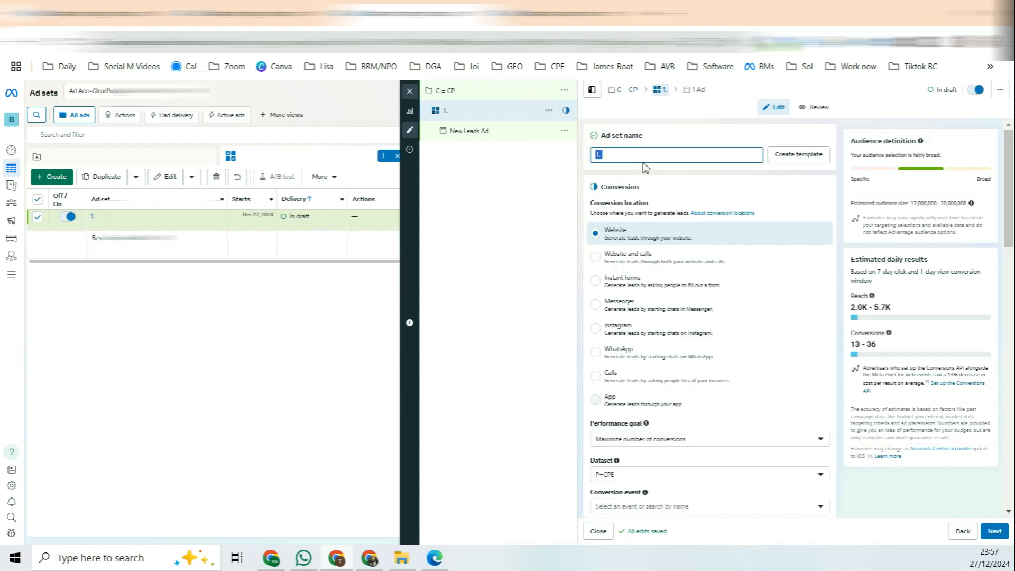
{"action": "left_click", "coordinate": [369, 558]}
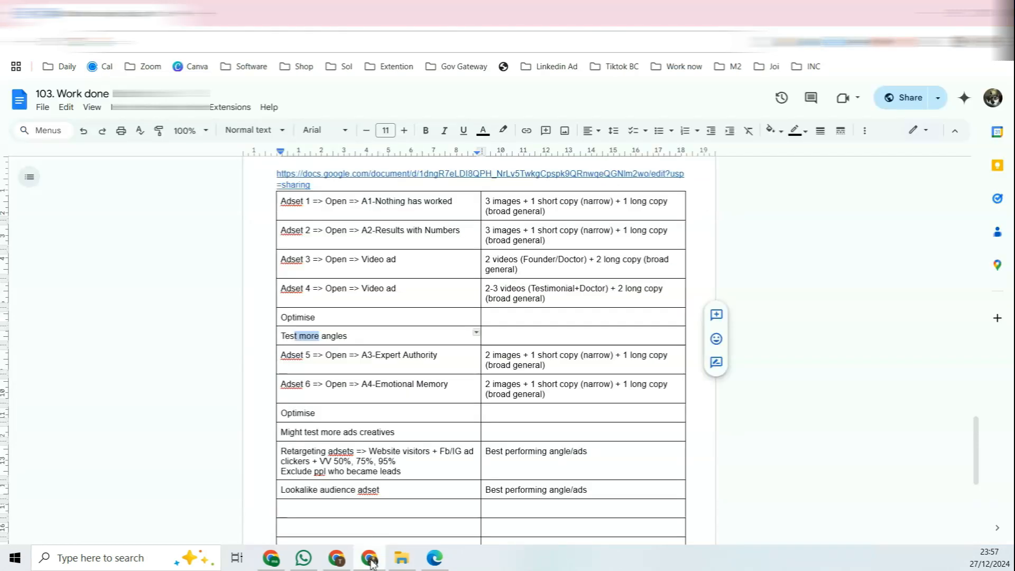
{"action": "scroll", "coordinate": [418, 274], "scroll_direction": "up", "scroll_amount": 1}
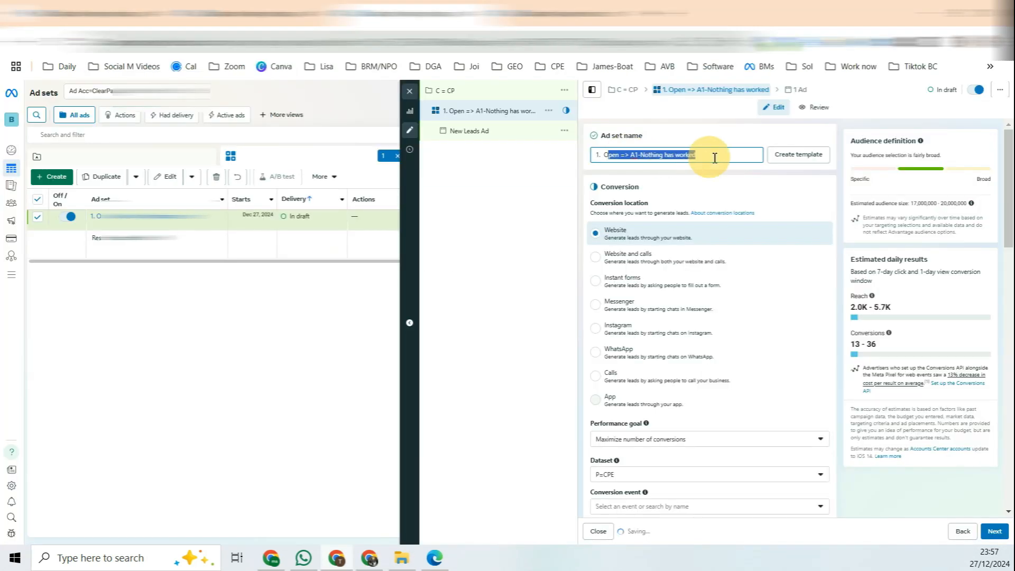
{"action": "left_click", "coordinate": [668, 387]}
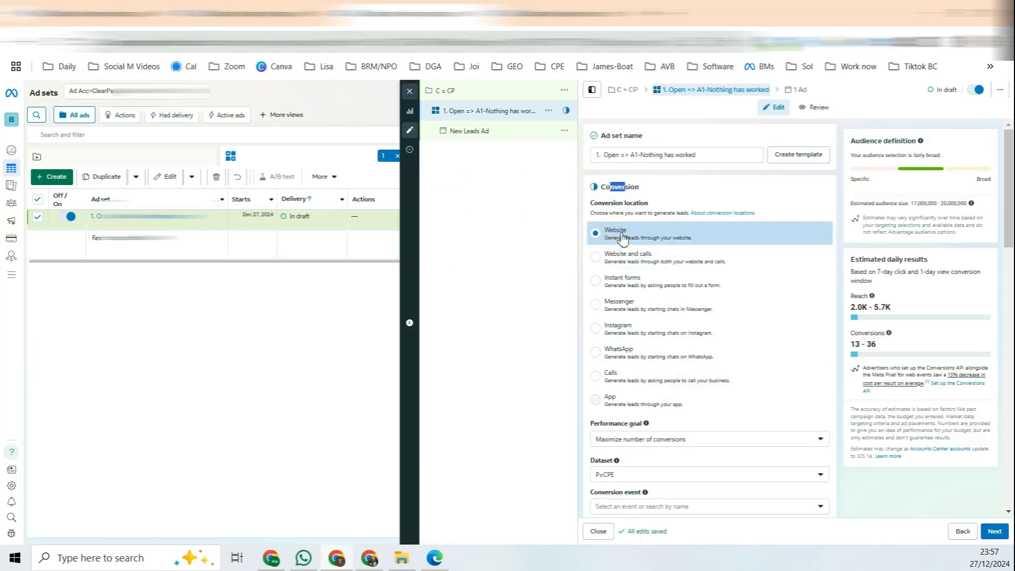
- Check the ad set's performance goal and dataset, and set the conversion event to Lead
{"action": "scroll", "coordinate": [634, 254], "scroll_direction": "down", "scroll_amount": 3}
{"action": "left_click_drag", "start_coordinate": [614, 225], "coordinate": [622, 226]}
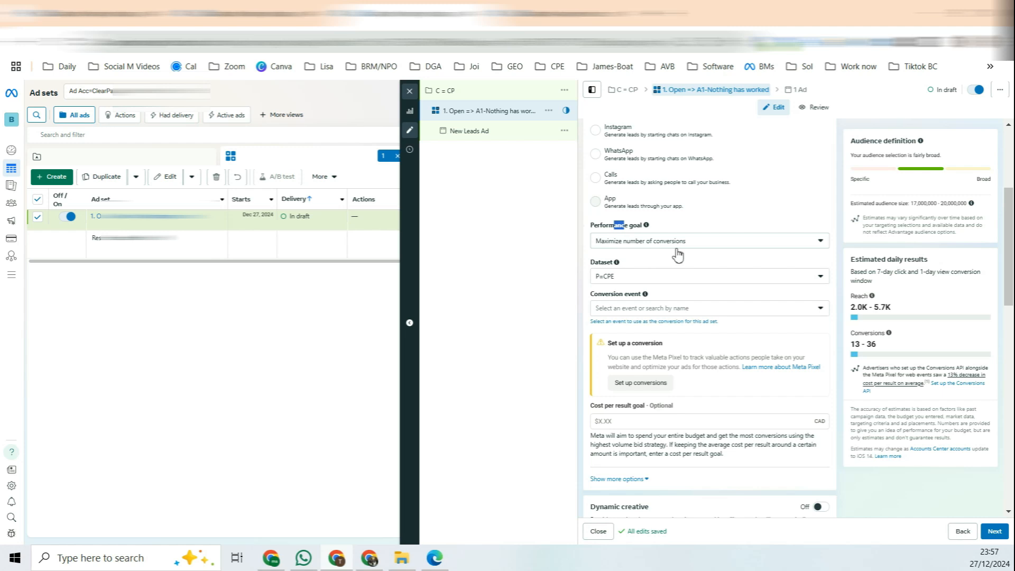
{"action": "left_click_drag", "start_coordinate": [591, 263], "coordinate": [599, 263]}
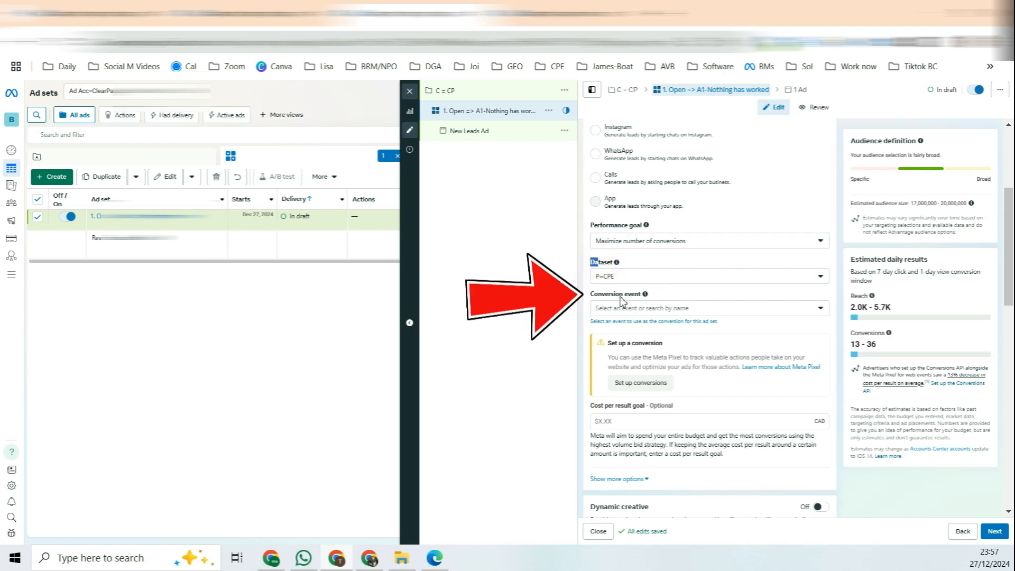
{"action": "left_click", "coordinate": [648, 311]}
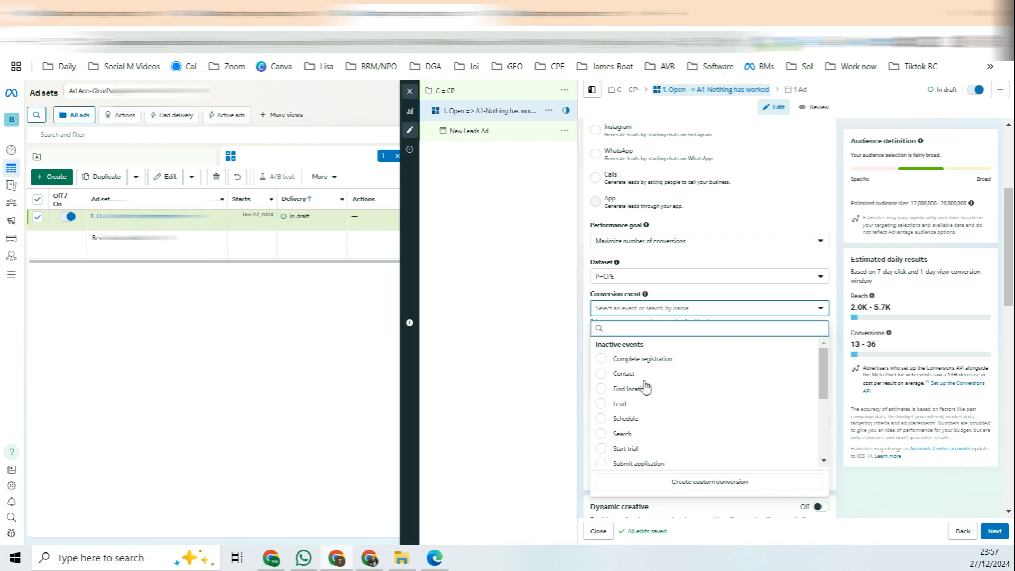
{"action": "left_click", "coordinate": [645, 403]}
- Examine the optional cost per result goal and expand the additional conversion options to inspect the attribution setting
{"action": "left_click_drag", "start_coordinate": [601, 262], "coordinate": [630, 261]}
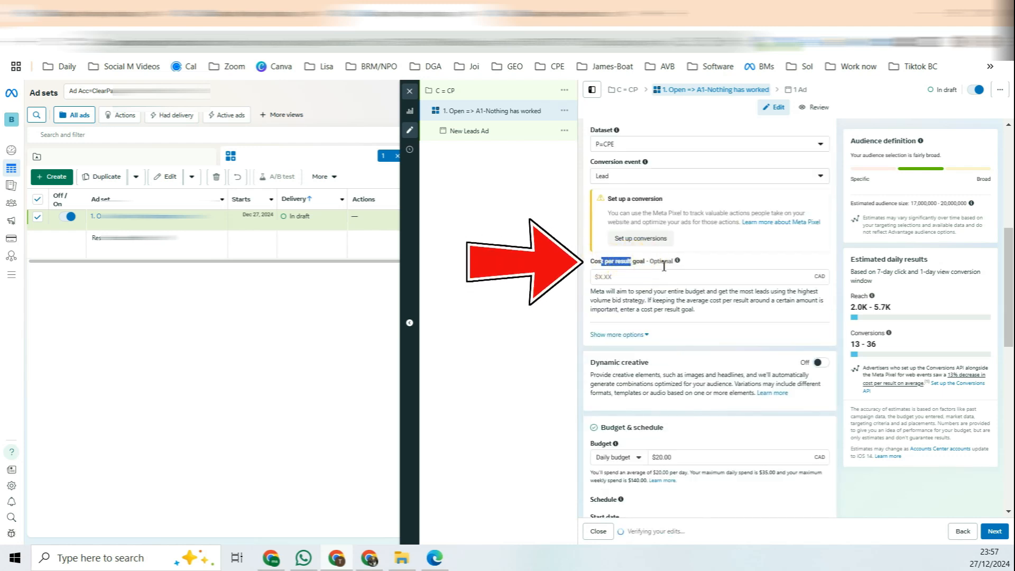
{"action": "scroll", "coordinate": [814, 260], "scroll_direction": "down", "scroll_amount": 2}
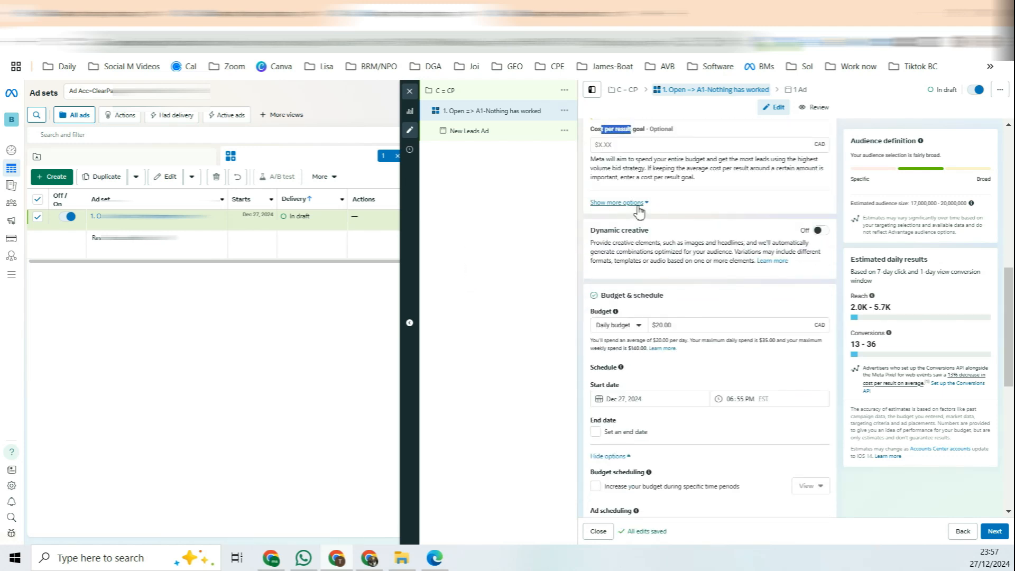
{"action": "left_click", "coordinate": [613, 203]}
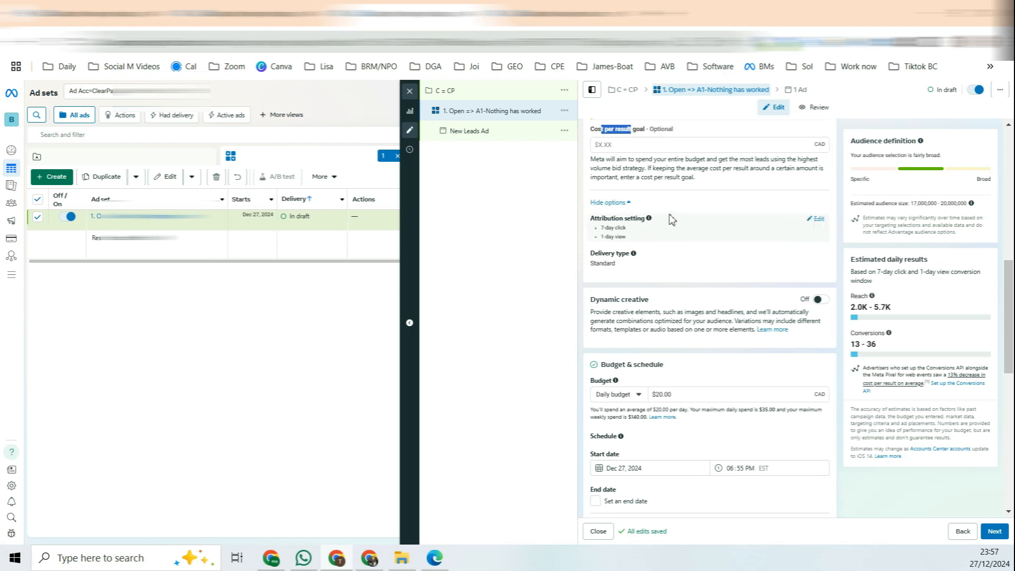
{"action": "left_click_drag", "start_coordinate": [590, 233], "coordinate": [629, 254]}
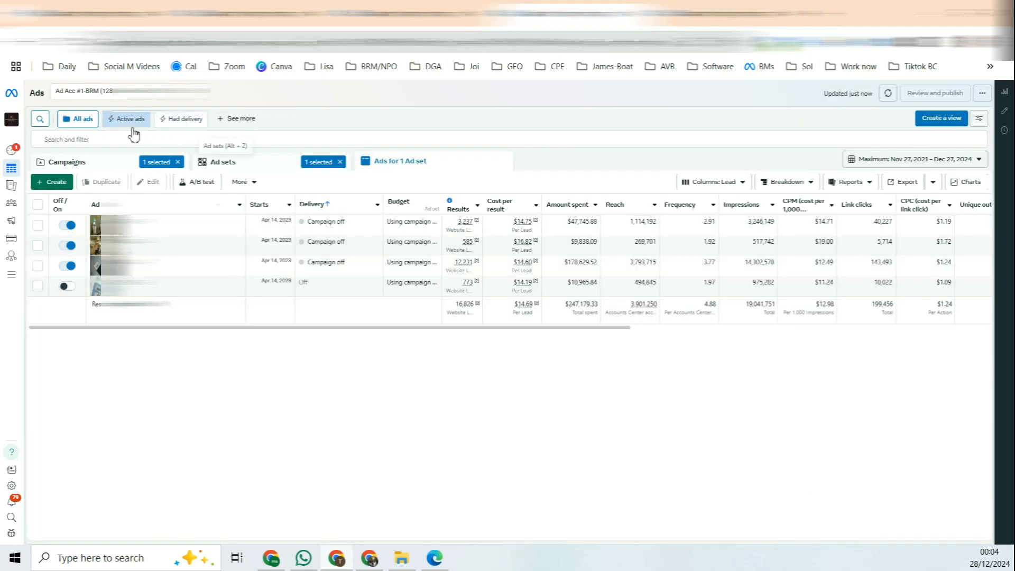
- Select all four ads of the existing ad set in the BRM ad account to examine their results
{"action": "left_click", "coordinate": [38, 286]}
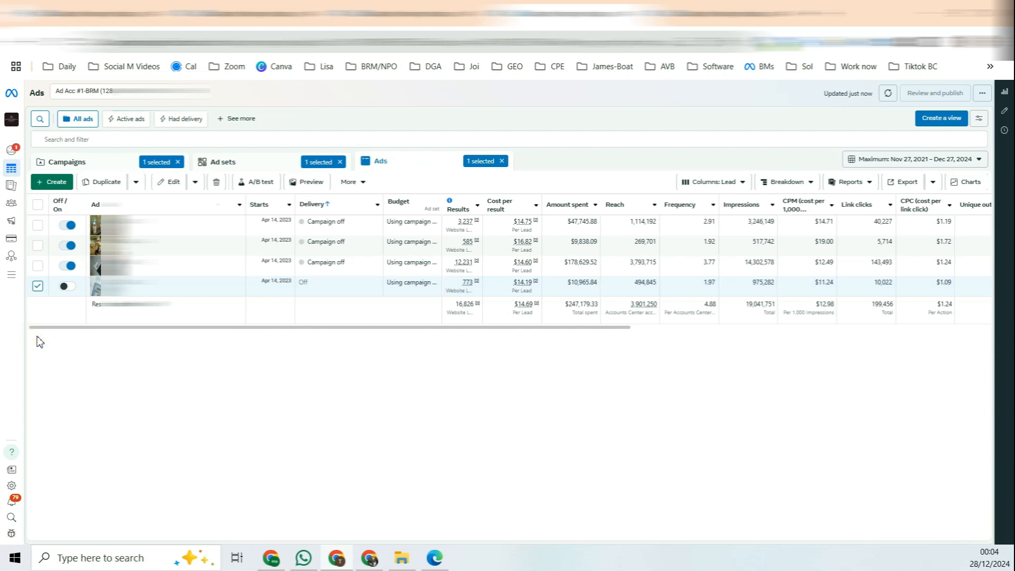
{"action": "left_click", "coordinate": [37, 265]}
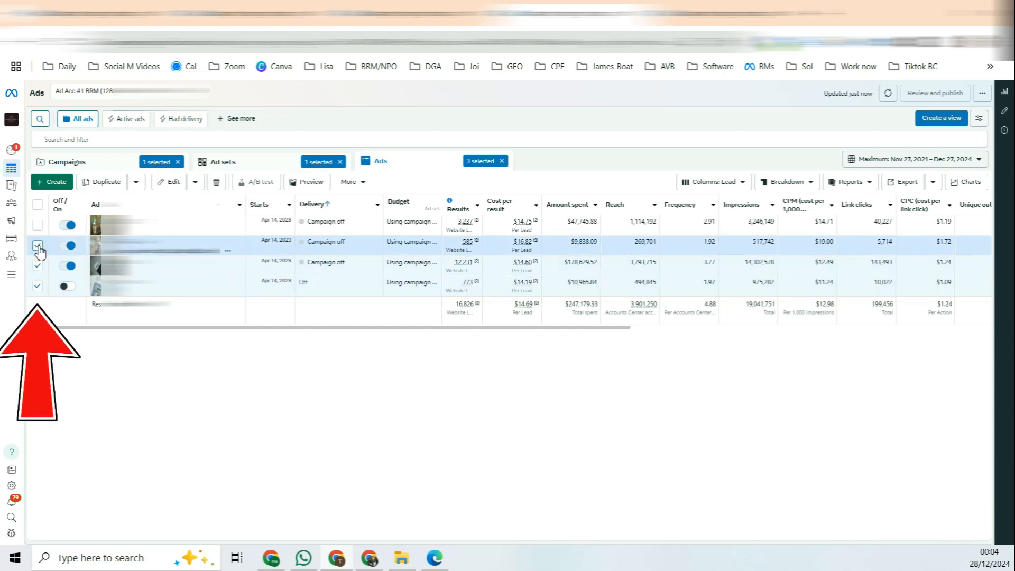
{"action": "left_click", "coordinate": [38, 246]}
{"action": "left_click", "coordinate": [38, 226]}
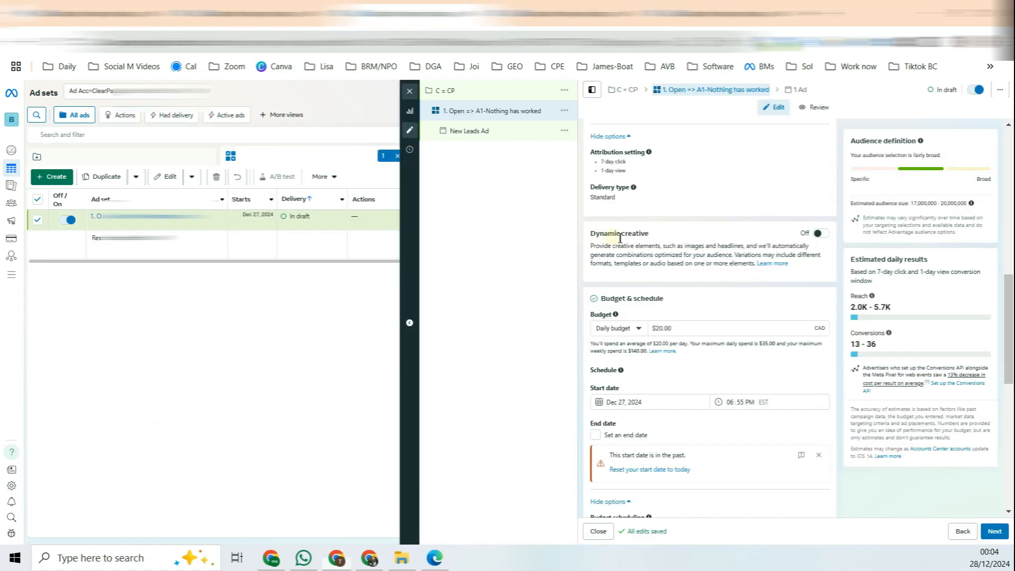
- Turn on Dynamic creative for the "1. Open => A1-Nothing has worked" ad set and highlight part of its description
{"action": "left_click_drag", "start_coordinate": [620, 237], "coordinate": [670, 234]}
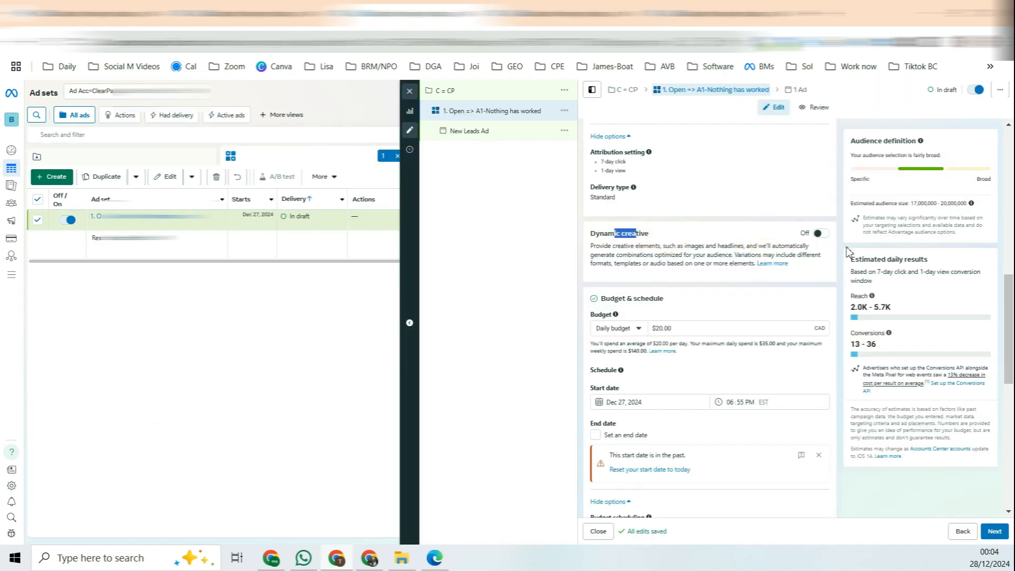
{"action": "left_click", "coordinate": [820, 234]}
{"action": "left_click", "coordinate": [599, 298]}
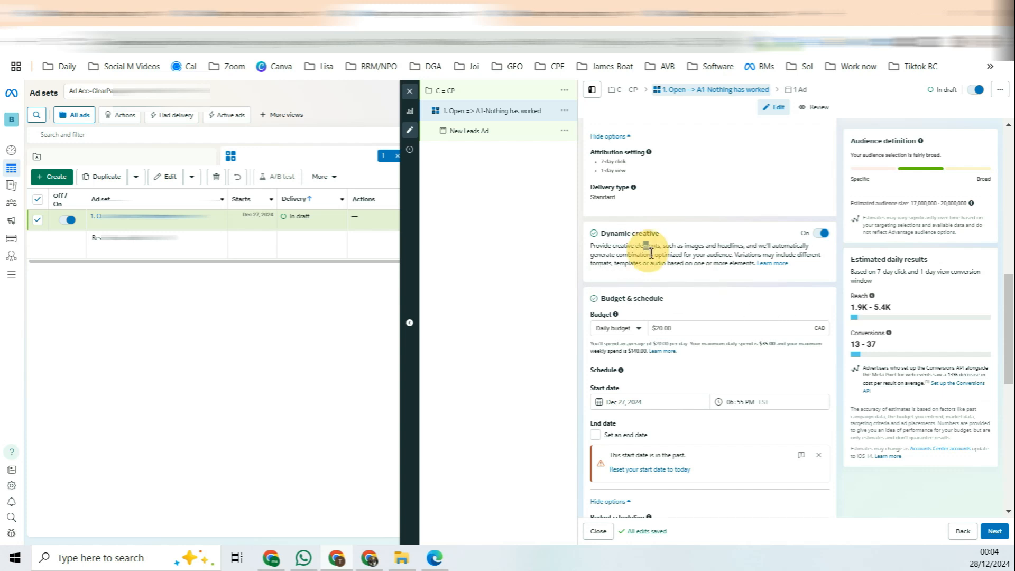
{"action": "left_click_drag", "start_coordinate": [643, 246], "coordinate": [649, 255]}
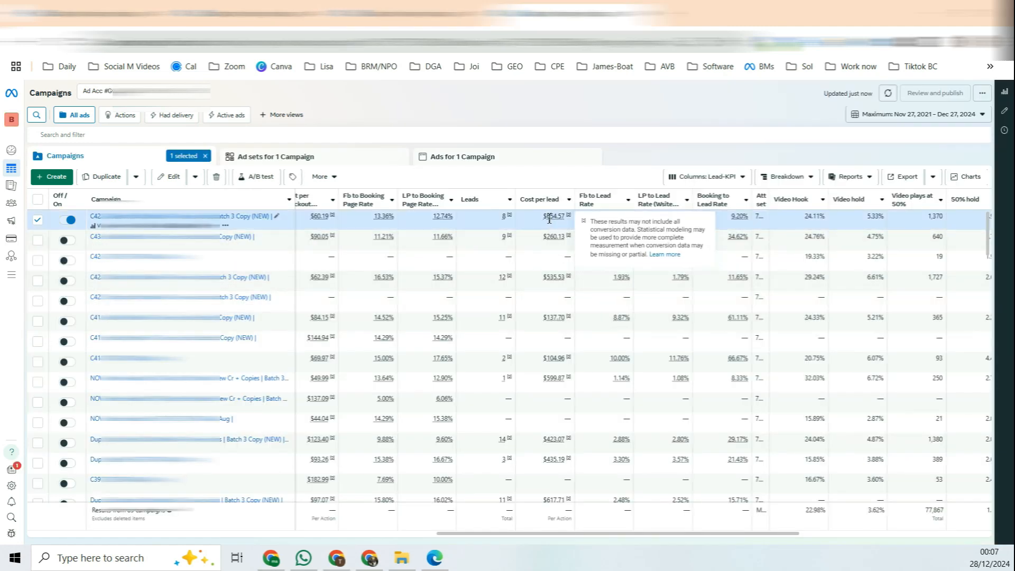
- Examine the cost per lead of the selected first campaign in the campaigns table
{"action": "left_click_drag", "start_coordinate": [549, 218], "coordinate": [547, 218]}
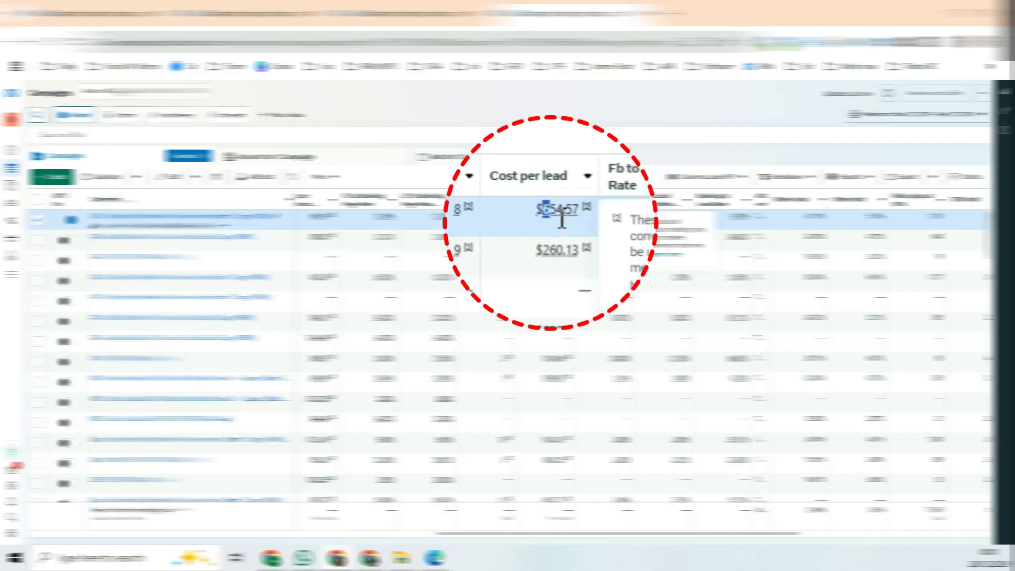
{"action": "left_click", "coordinate": [560, 218]}
{"action": "left_click_drag", "start_coordinate": [570, 214], "coordinate": [543, 214]}
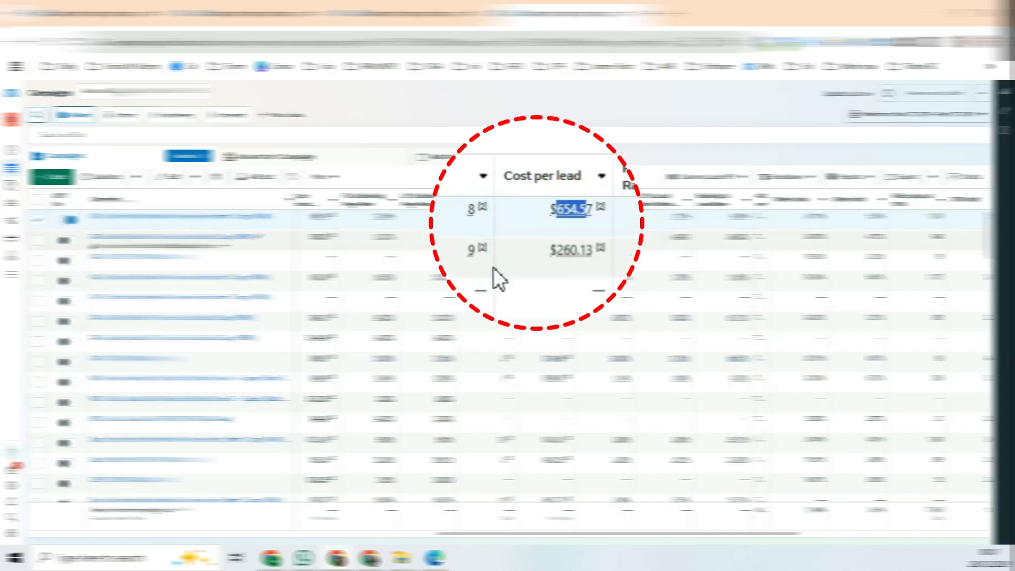
{"action": "left_click", "coordinate": [565, 217]}
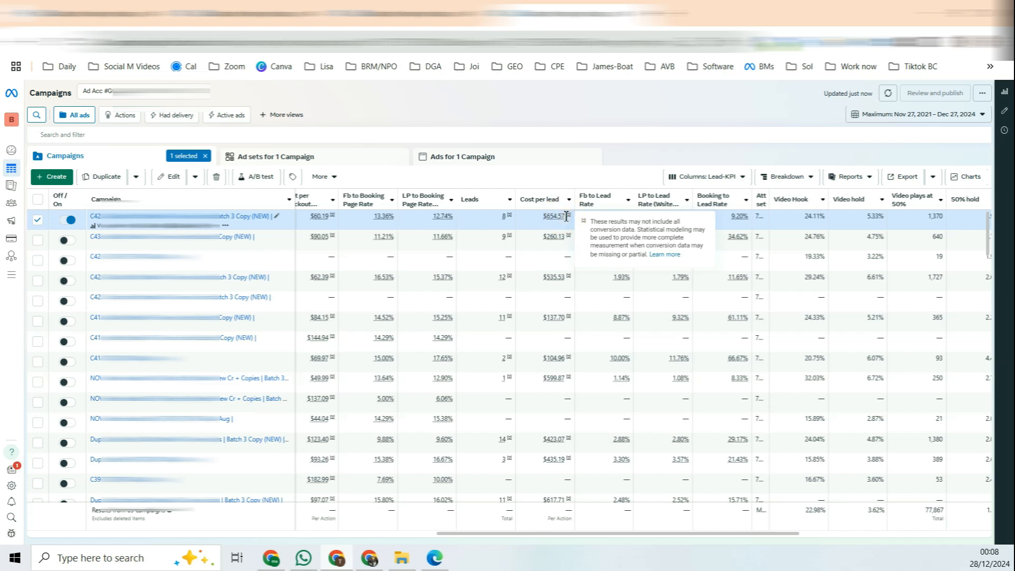
{"action": "left_click_drag", "start_coordinate": [565, 216], "coordinate": [555, 218]}
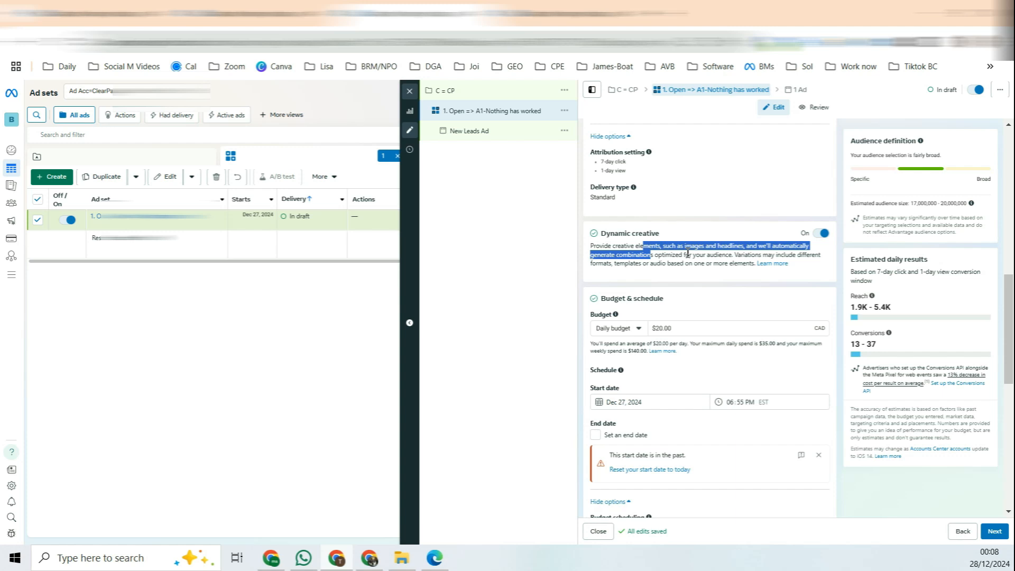
- Read through the Dynamic creative setting's description, highlighting the parts about combining creative elements and variations
{"action": "left_click", "coordinate": [717, 260]}
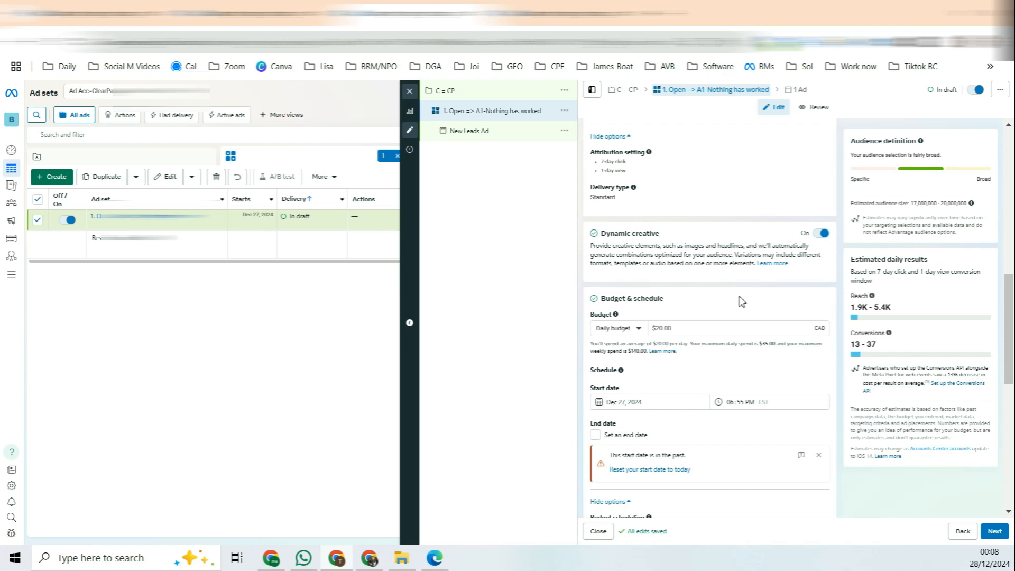
{"action": "triple_click", "coordinate": [699, 246]}
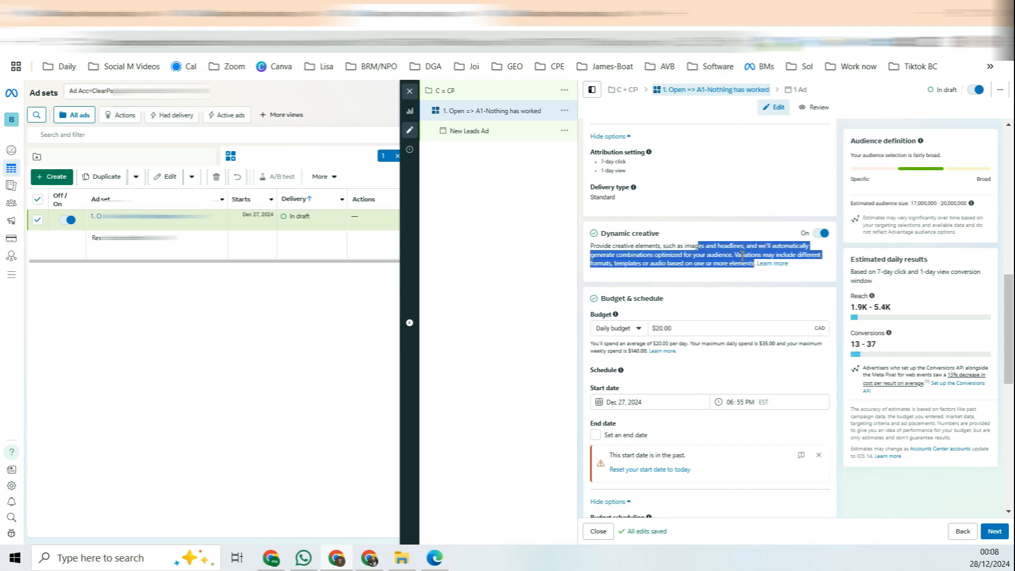
{"action": "left_click", "coordinate": [743, 262]}
{"action": "left_click_drag", "start_coordinate": [745, 262], "coordinate": [736, 249]}
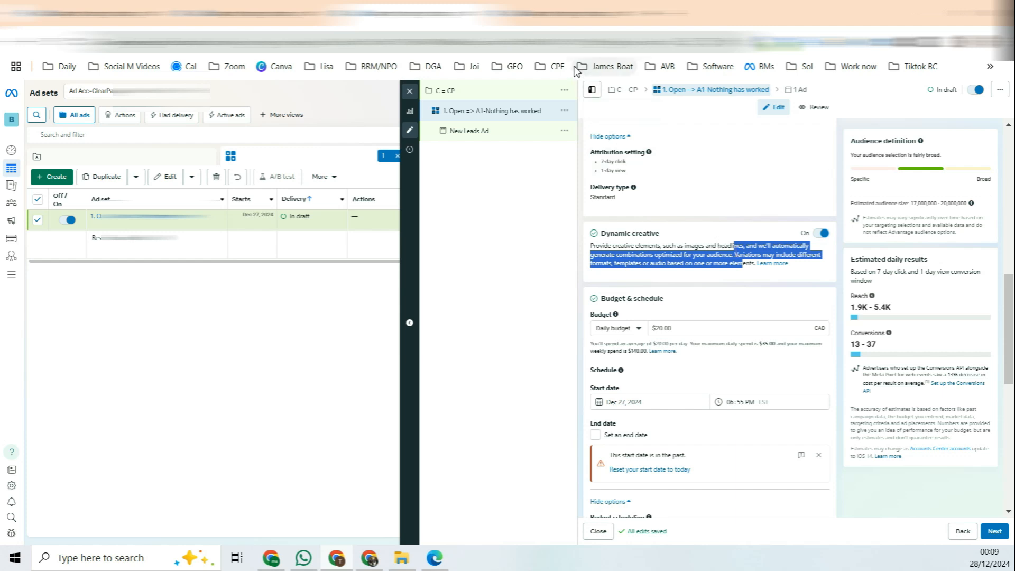
{"action": "left_click_drag", "start_coordinate": [618, 233], "coordinate": [654, 234]}
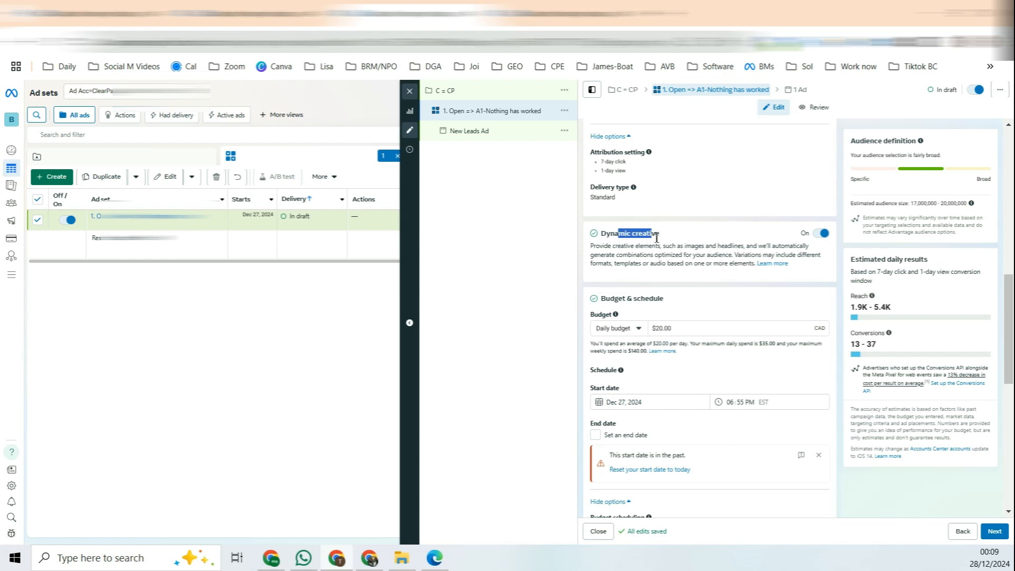
{"action": "left_click_drag", "start_coordinate": [692, 246], "coordinate": [732, 256]}
{"action": "left_click", "coordinate": [713, 256]}
{"action": "left_click_drag", "start_coordinate": [661, 237], "coordinate": [646, 238]}
{"action": "left_click_drag", "start_coordinate": [693, 256], "coordinate": [643, 240]}
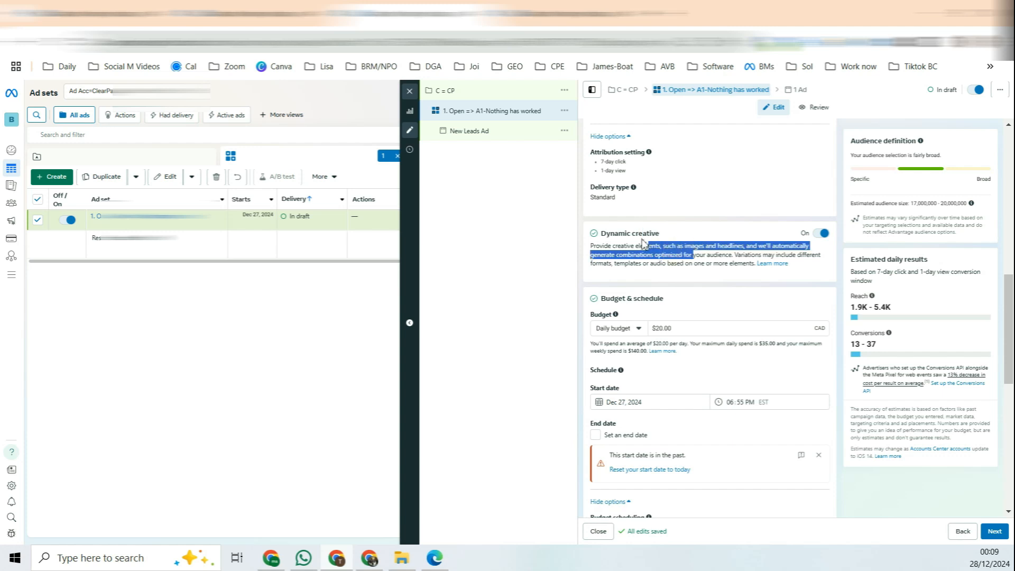
- Bring up the calculator's division for the daily budget and highlight Adsets 1 to 4 in the plan document
{"action": "scroll", "coordinate": [793, 236], "scroll_direction": "down", "scroll_amount": 3}
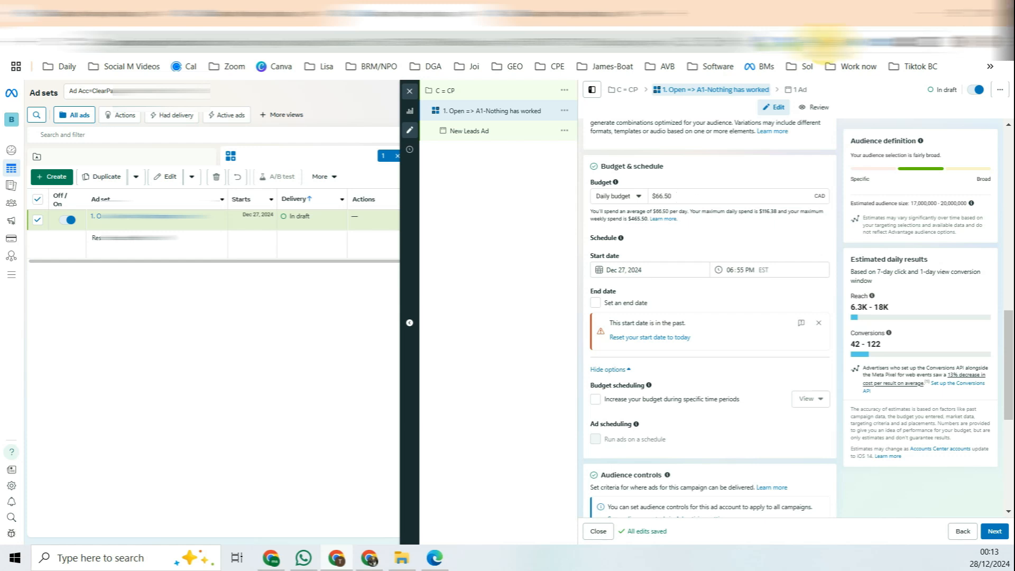
{"action": "left_click", "coordinate": [823, 43]}
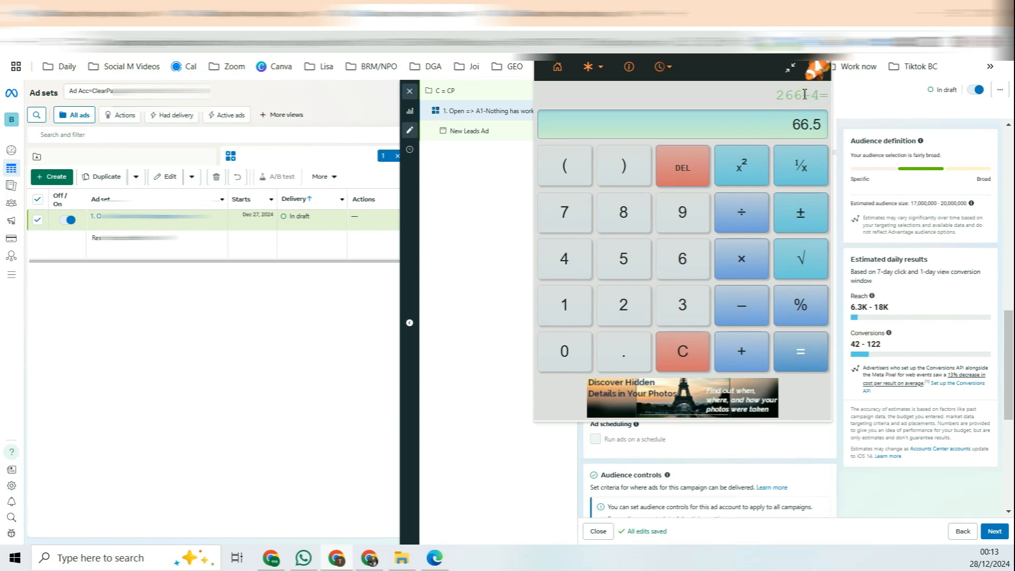
{"action": "left_click_drag", "start_coordinate": [804, 95], "coordinate": [776, 102]}
{"action": "left_click", "coordinate": [375, 562]}
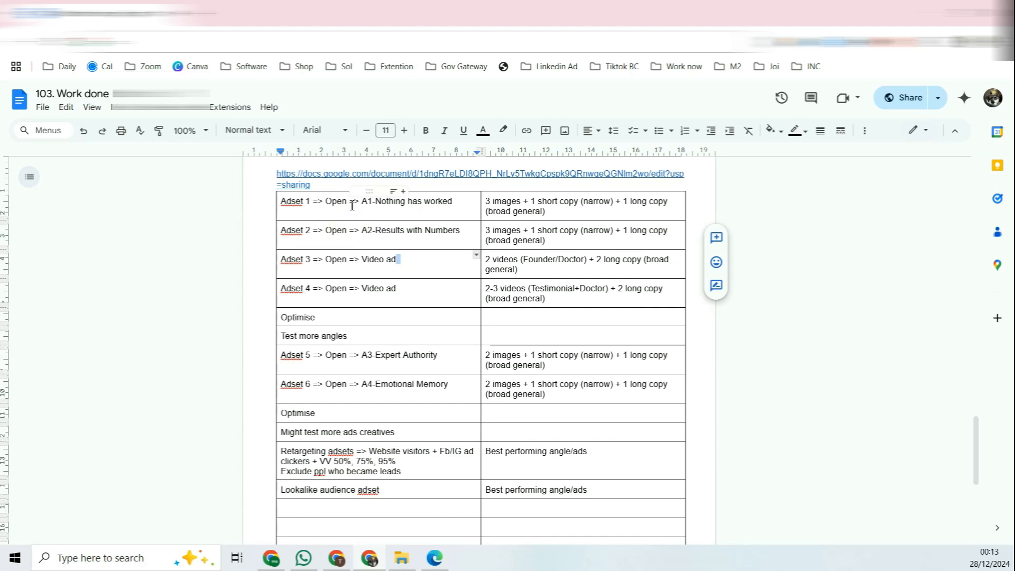
{"action": "left_click_drag", "start_coordinate": [352, 206], "coordinate": [367, 290]}
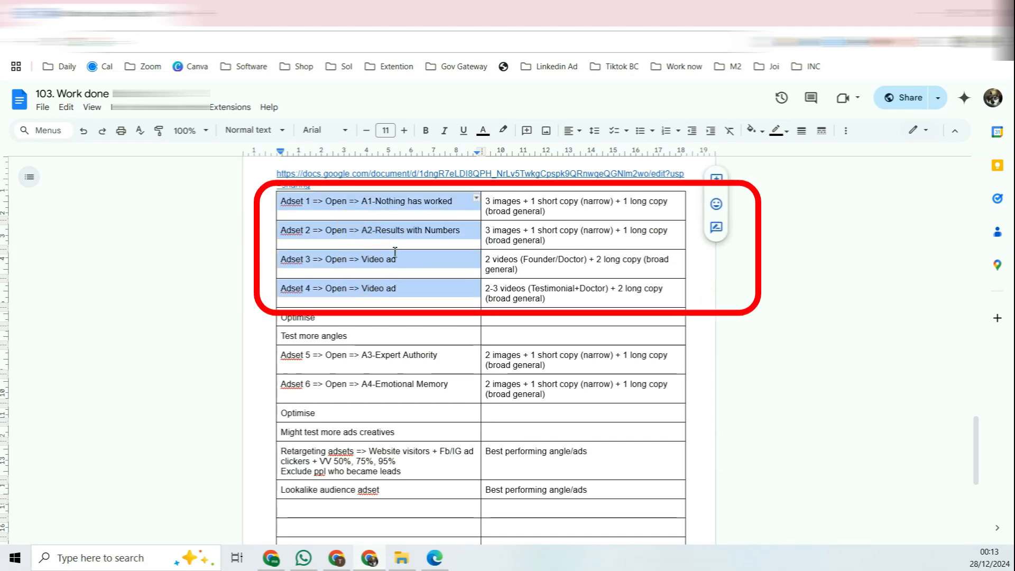
{"action": "left_click", "coordinate": [969, 13]}
{"action": "left_click", "coordinate": [830, 13]}
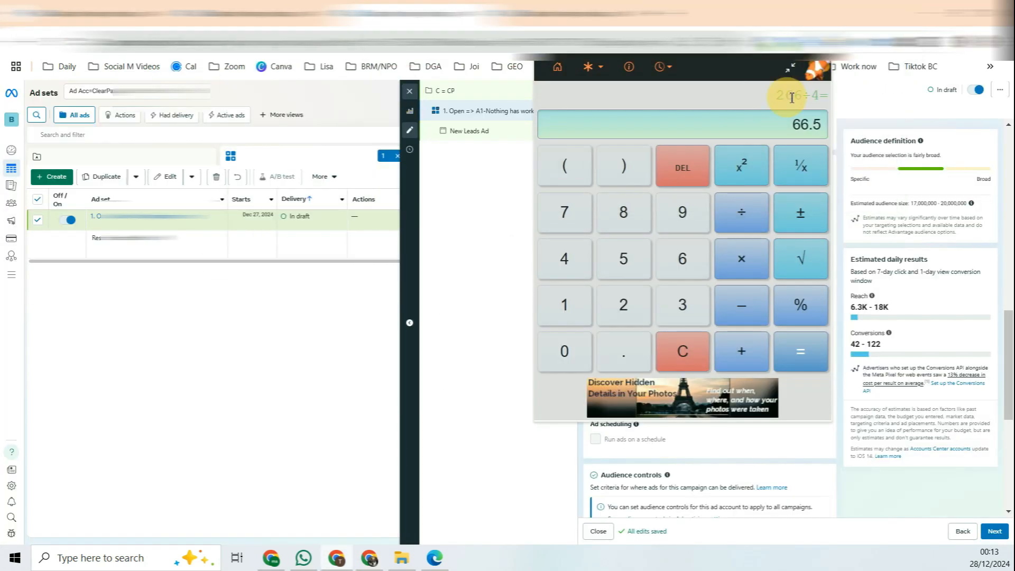
- Check the calculator's divisor and result, close it, and compare the result with the ad set's daily budget
{"action": "double_click", "coordinate": [816, 95]}
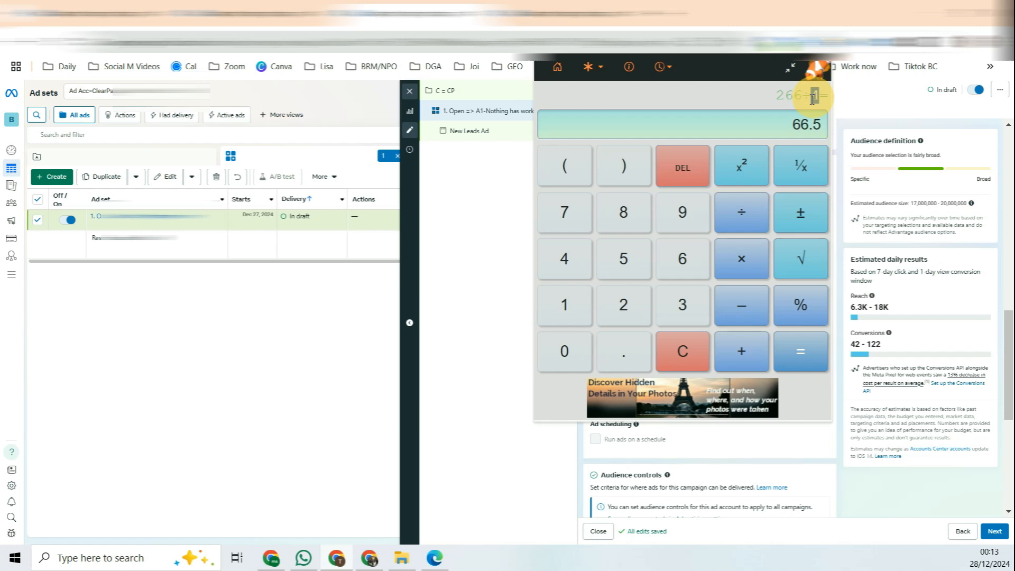
{"action": "double_click", "coordinate": [817, 125]}
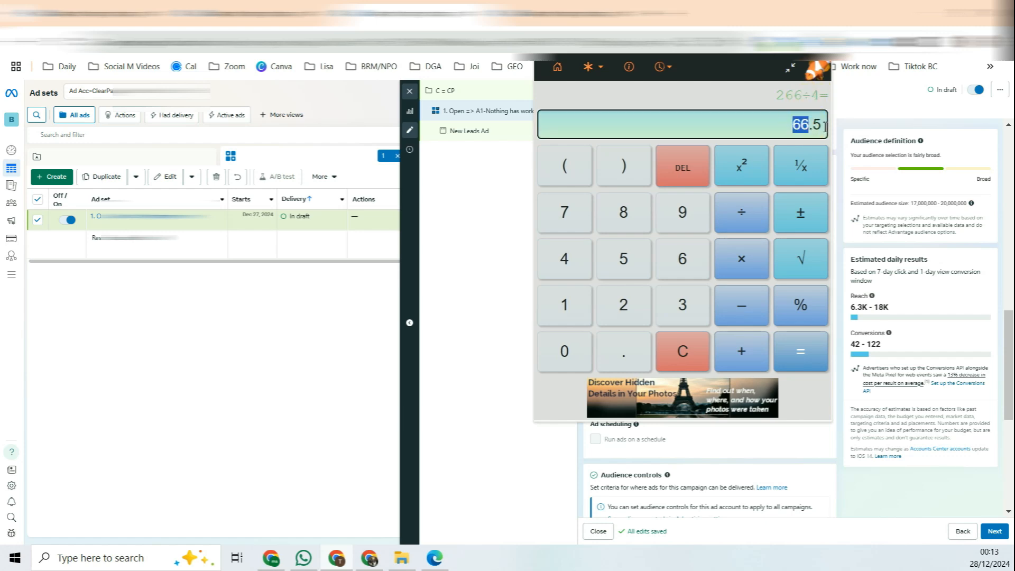
{"action": "left_click", "coordinate": [862, 117]}
{"action": "left_click_drag", "start_coordinate": [699, 196], "coordinate": [661, 199]}
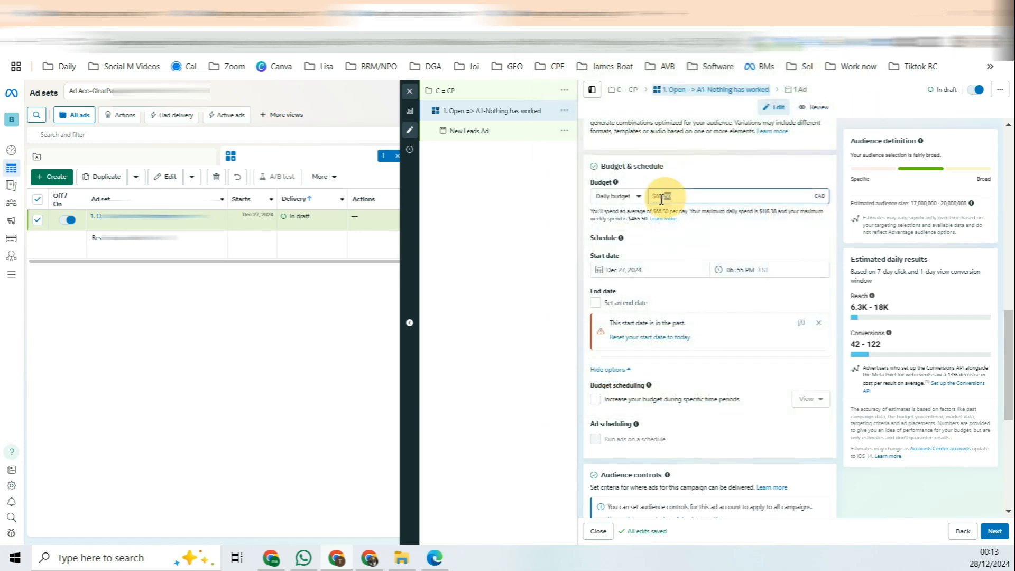
{"action": "left_click", "coordinate": [844, 200]}
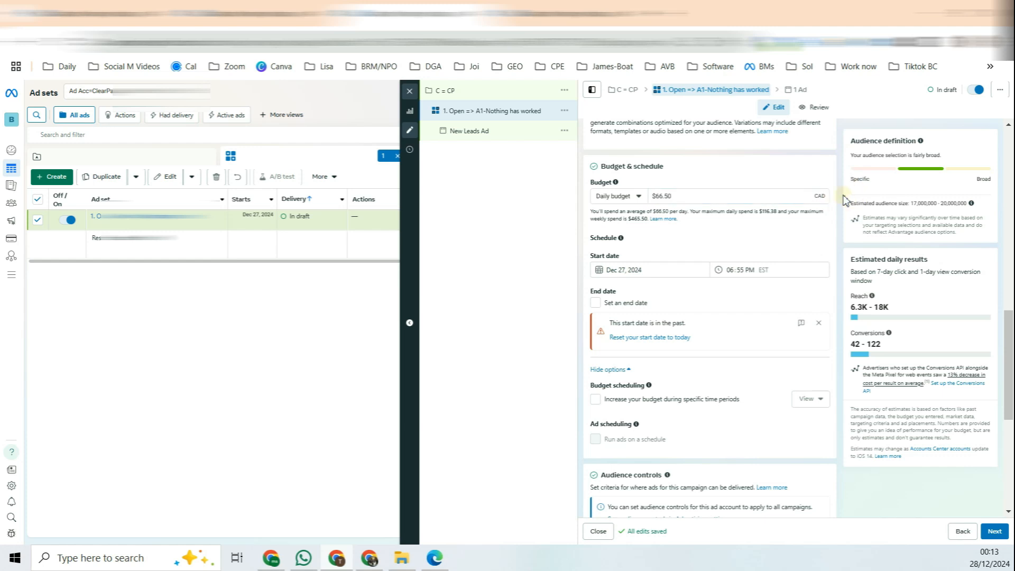
- Schedule the ad set to start on Dec 28, 2024 at 07:00 AM
{"action": "left_click", "coordinate": [650, 270]}
{"action": "left_click", "coordinate": [671, 351]}
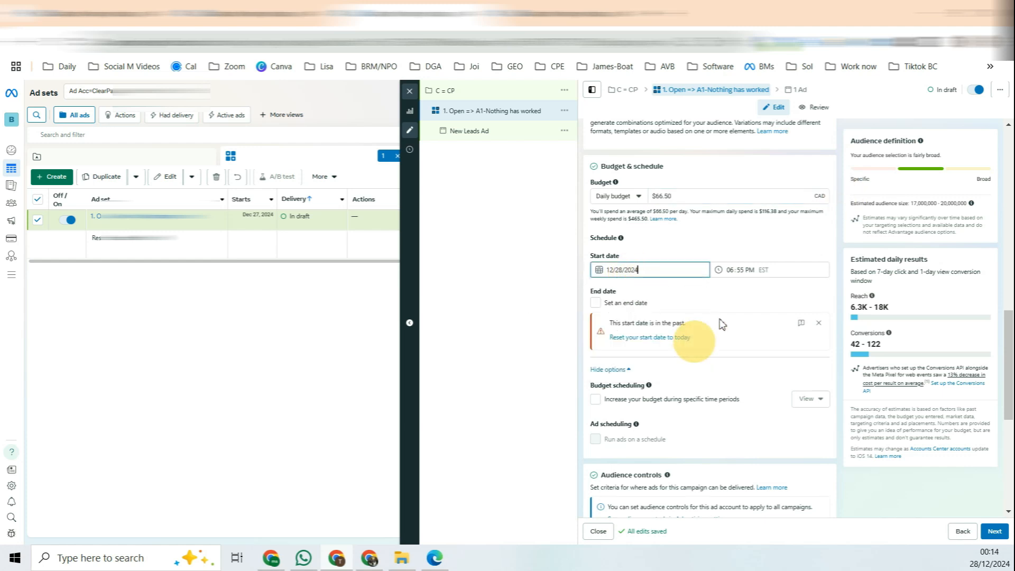
{"action": "left_click", "coordinate": [739, 272]}
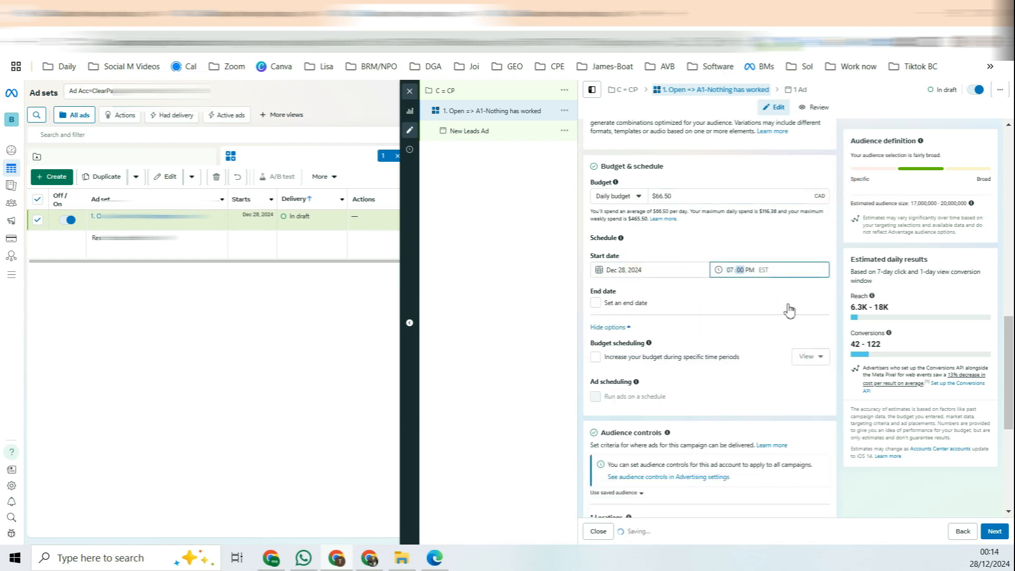
- Switch the ad set from Advantage+ audience to the original audience options and confirm using the original audience
{"action": "scroll", "coordinate": [833, 260], "scroll_direction": "down", "scroll_amount": 4}
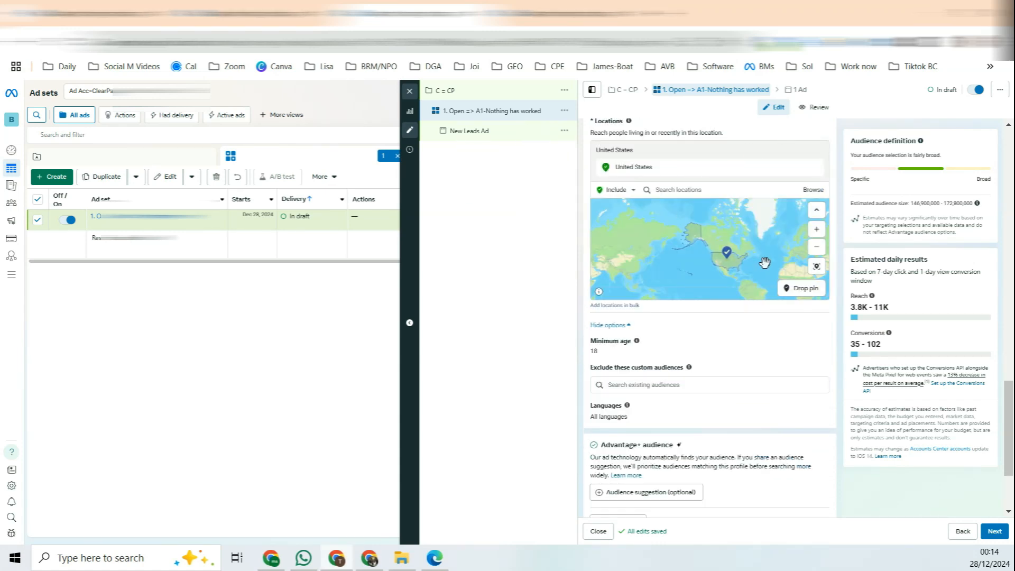
{"action": "scroll", "coordinate": [715, 425], "scroll_direction": "down", "scroll_amount": 3}
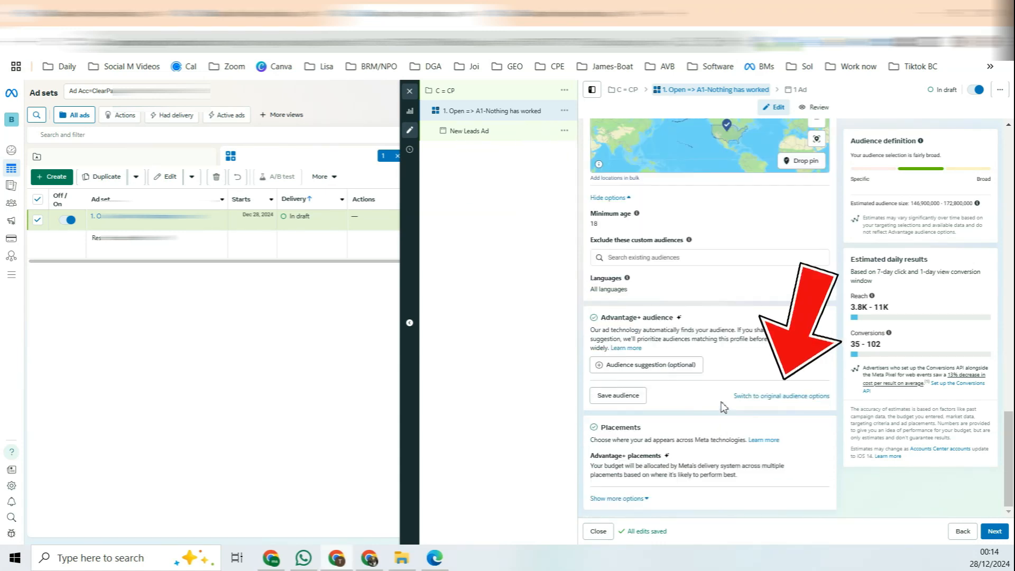
{"action": "left_click_drag", "start_coordinate": [735, 396], "coordinate": [760, 397]}
{"action": "left_click", "coordinate": [777, 401]}
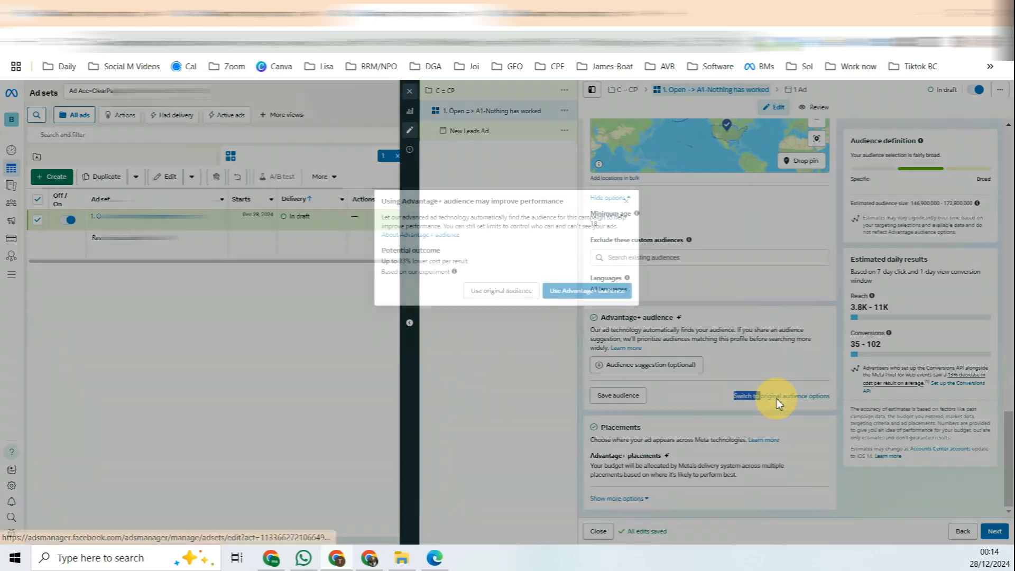
{"action": "left_click", "coordinate": [520, 296]}
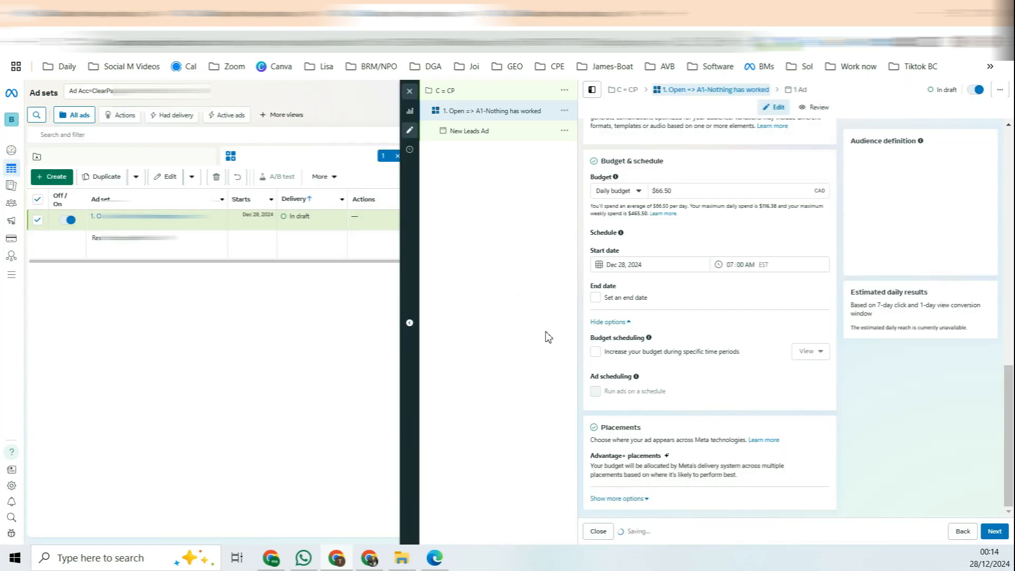
- Set the audience's minimum age to 35
{"action": "scroll", "coordinate": [729, 364], "scroll_direction": "down", "scroll_amount": 5}
{"action": "scroll", "coordinate": [708, 312], "scroll_direction": "down", "scroll_amount": 4}
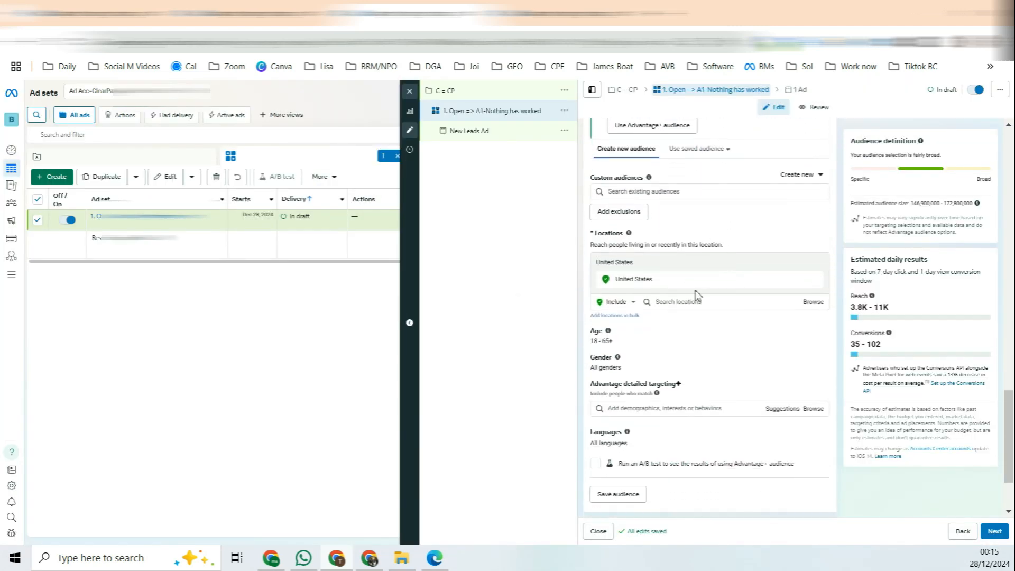
{"action": "scroll", "coordinate": [682, 270], "scroll_direction": "down", "scroll_amount": 2}
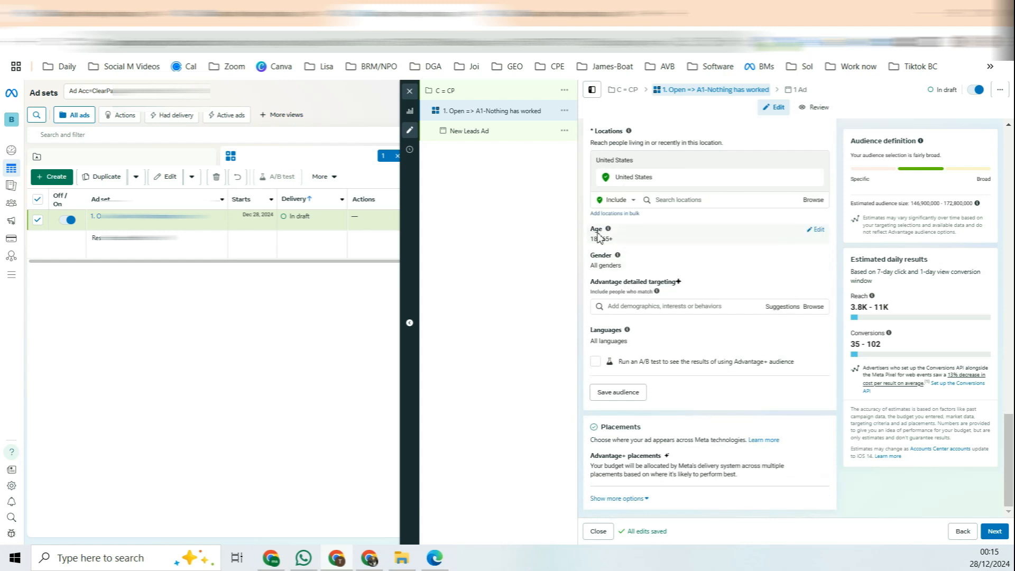
{"action": "left_click", "coordinate": [817, 230]}
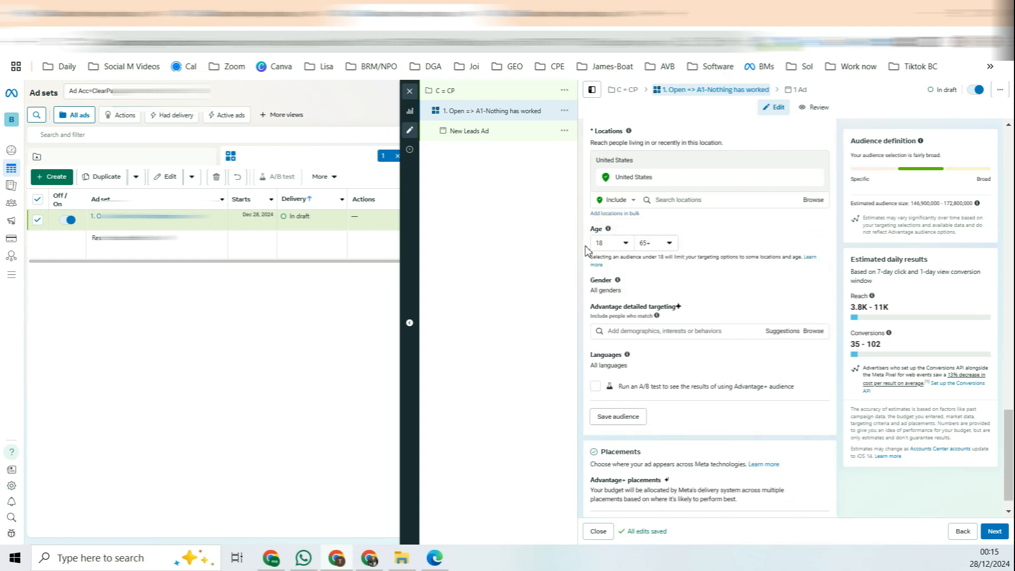
{"action": "left_click", "coordinate": [609, 243]}
{"action": "scroll", "coordinate": [616, 317], "scroll_direction": "down", "scroll_amount": 2}
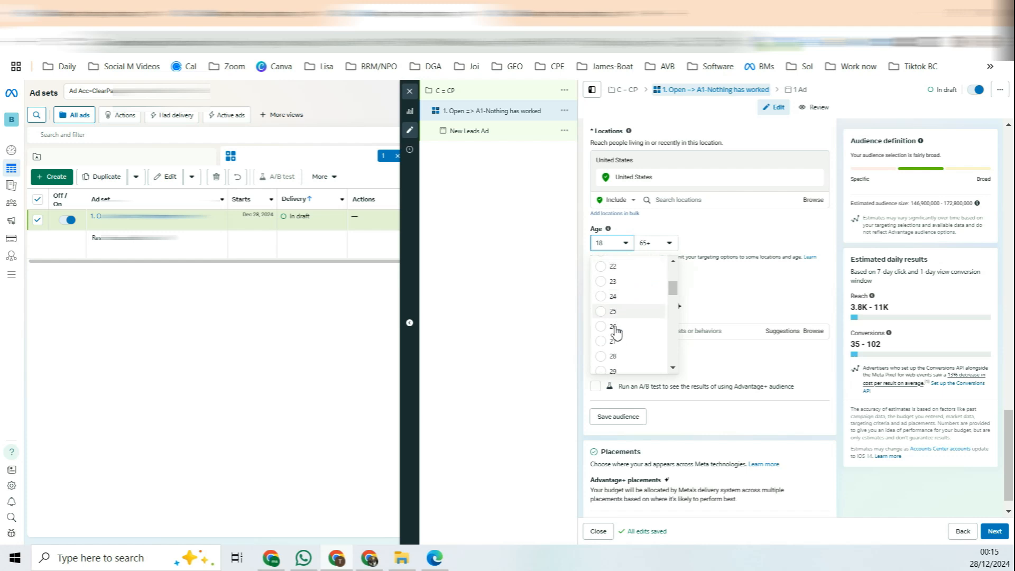
{"action": "scroll", "coordinate": [616, 332], "scroll_direction": "down", "scroll_amount": 3}
{"action": "left_click", "coordinate": [632, 335]}
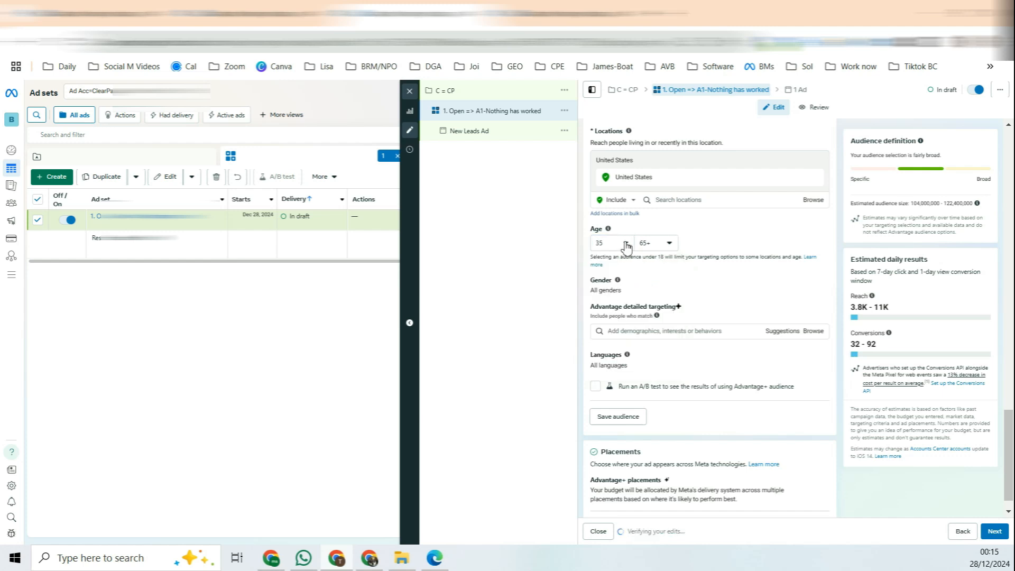
- Review the audience's gender, Advantage detailed targeting and placements settings
{"action": "left_click_drag", "start_coordinate": [595, 281], "coordinate": [615, 280]}
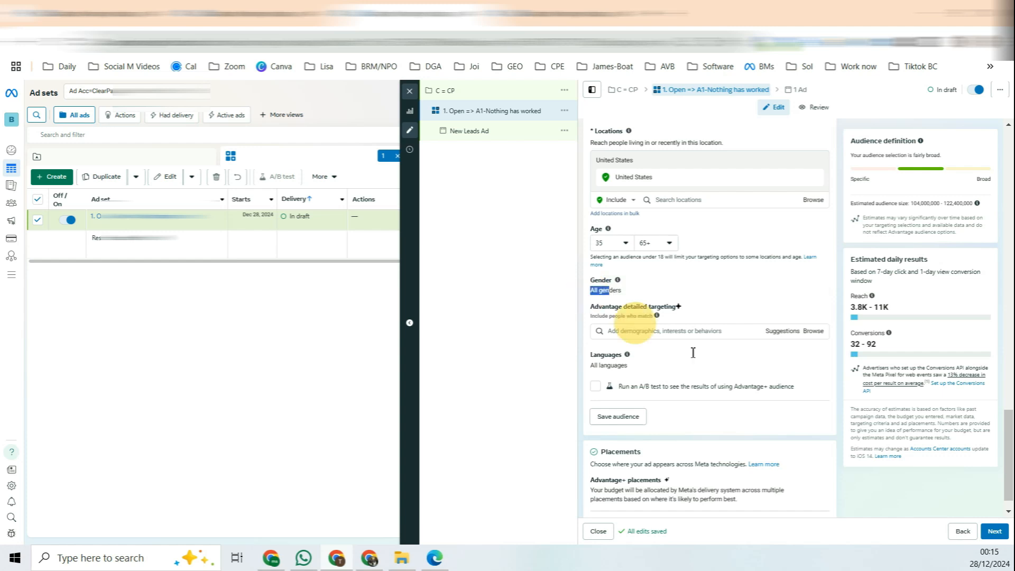
{"action": "left_click_drag", "start_coordinate": [609, 307], "coordinate": [648, 306]}
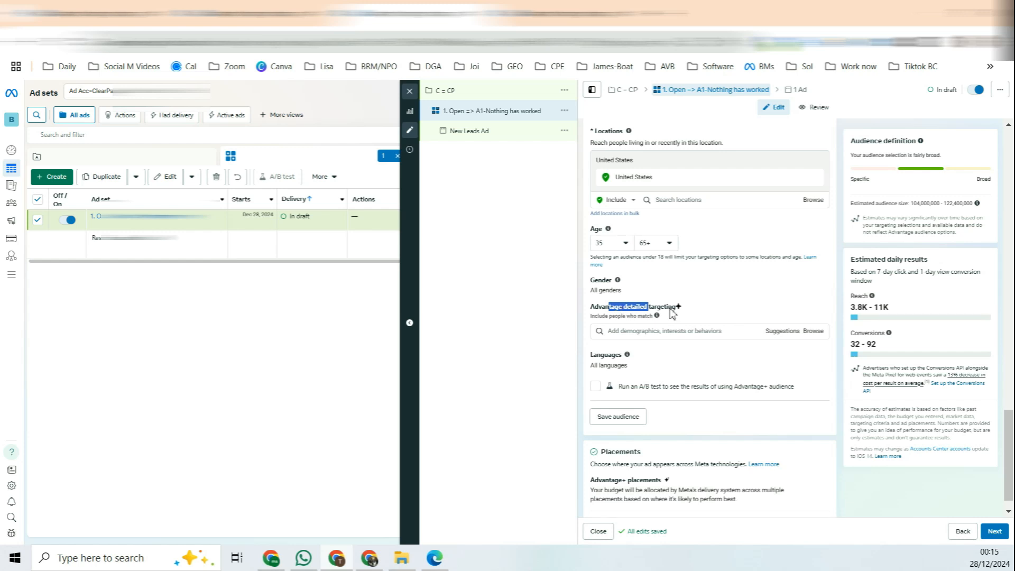
{"action": "scroll", "coordinate": [665, 291], "scroll_direction": "down", "scroll_amount": 1}
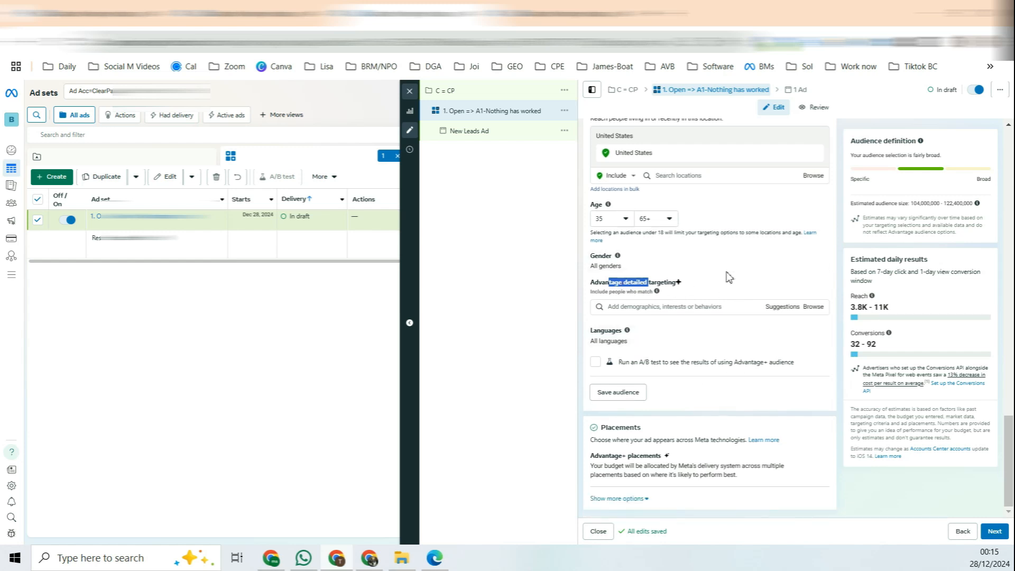
- Rename the ad set as "1. Open | 35+ | 104M | A1-Nothing has worked |" and check the name's parts
{"action": "scroll", "coordinate": [736, 284], "scroll_direction": "up", "scroll_amount": 10}
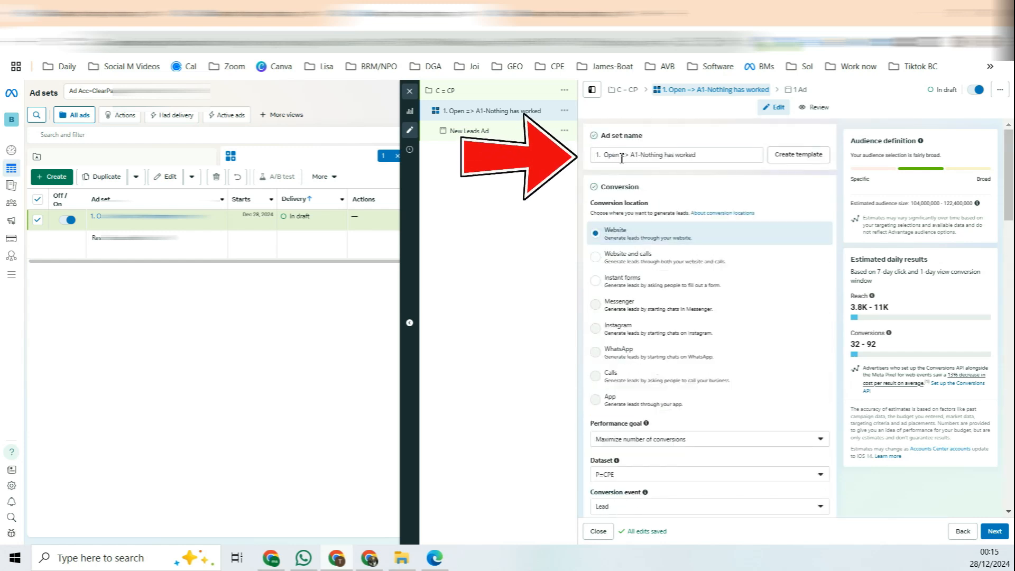
{"action": "left_click", "coordinate": [619, 157]}
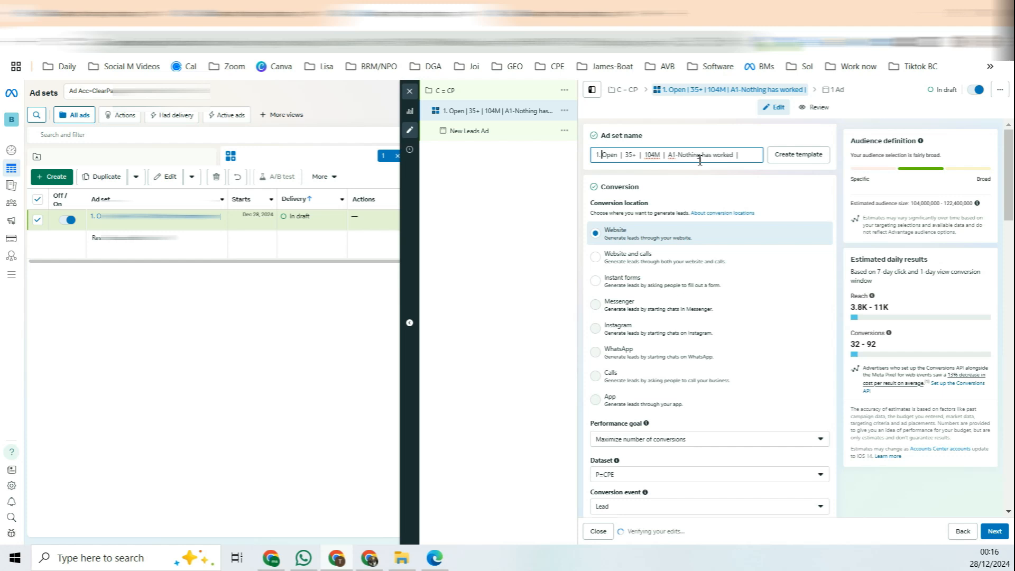
{"action": "left_click", "coordinate": [700, 158]}
{"action": "left_click_drag", "start_coordinate": [610, 157], "coordinate": [604, 157]}
{"action": "left_click", "coordinate": [619, 157]}
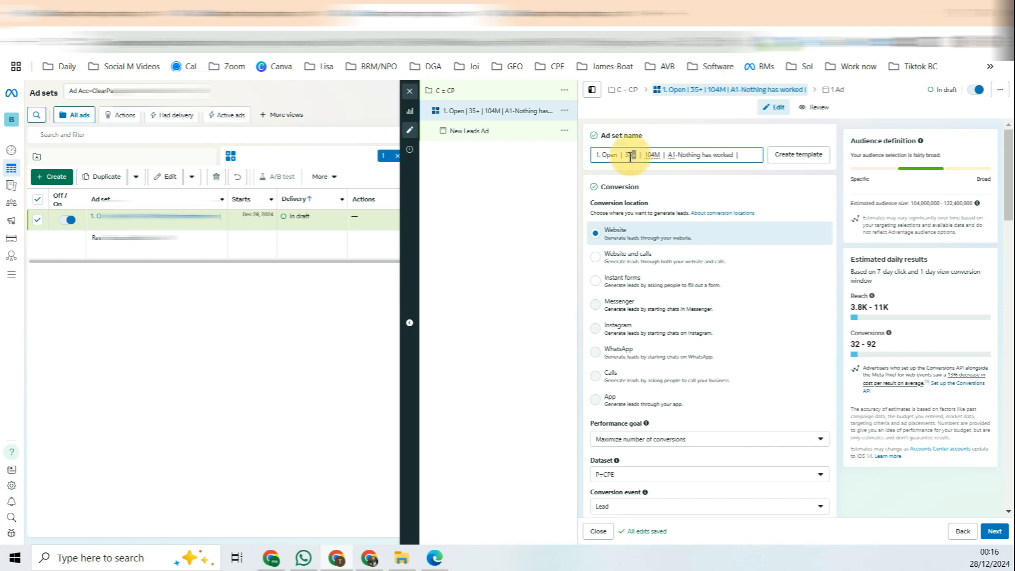
- Check the ad set name's audience size and angle against the ad set's settings, and continue to the ad level
{"action": "left_click_drag", "start_coordinate": [914, 204], "coordinate": [922, 205]}
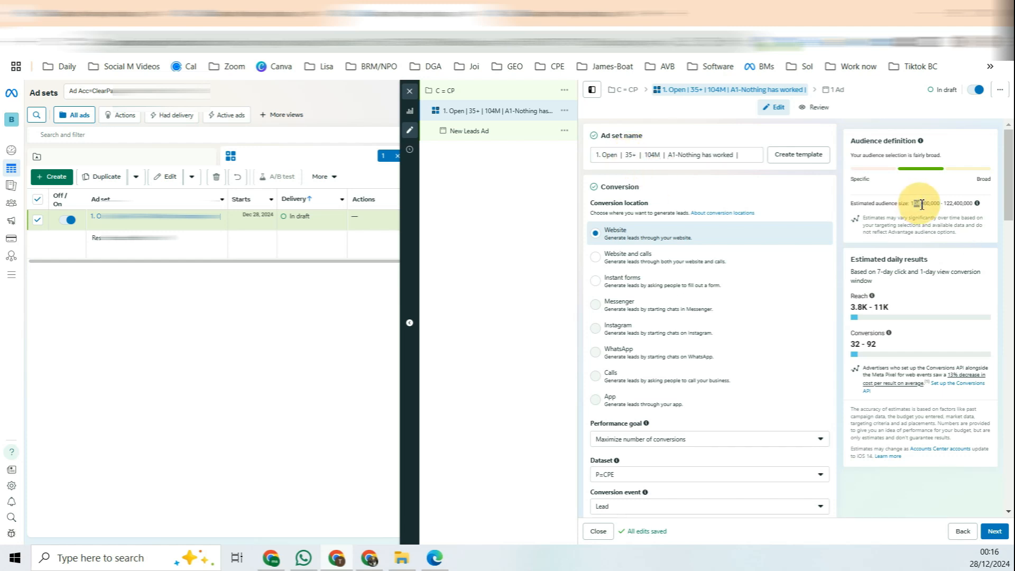
{"action": "left_click", "coordinate": [656, 153]}
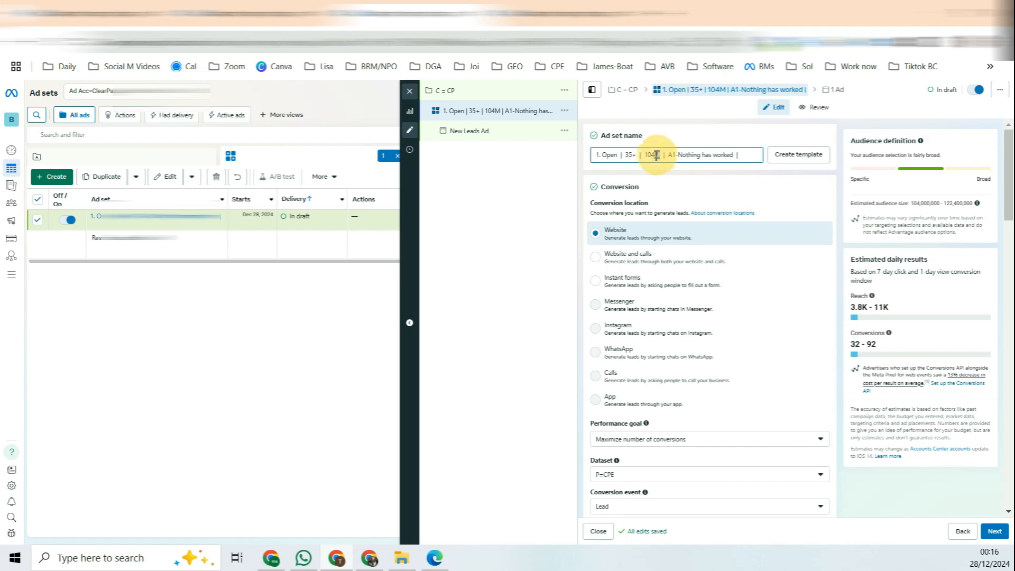
{"action": "left_click_drag", "start_coordinate": [668, 155], "coordinate": [731, 155]}
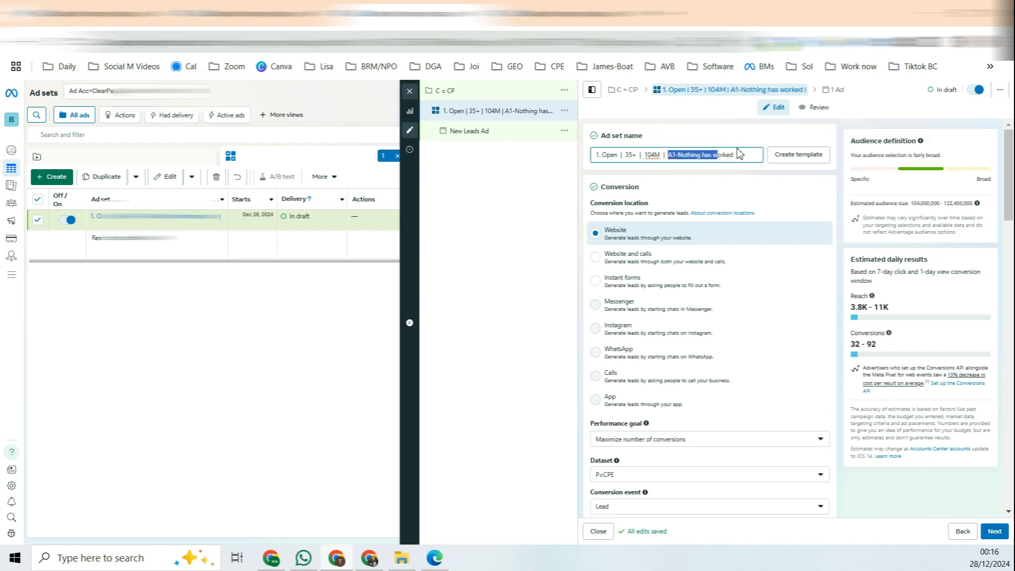
{"action": "scroll", "coordinate": [739, 154], "scroll_direction": "down", "scroll_amount": 15}
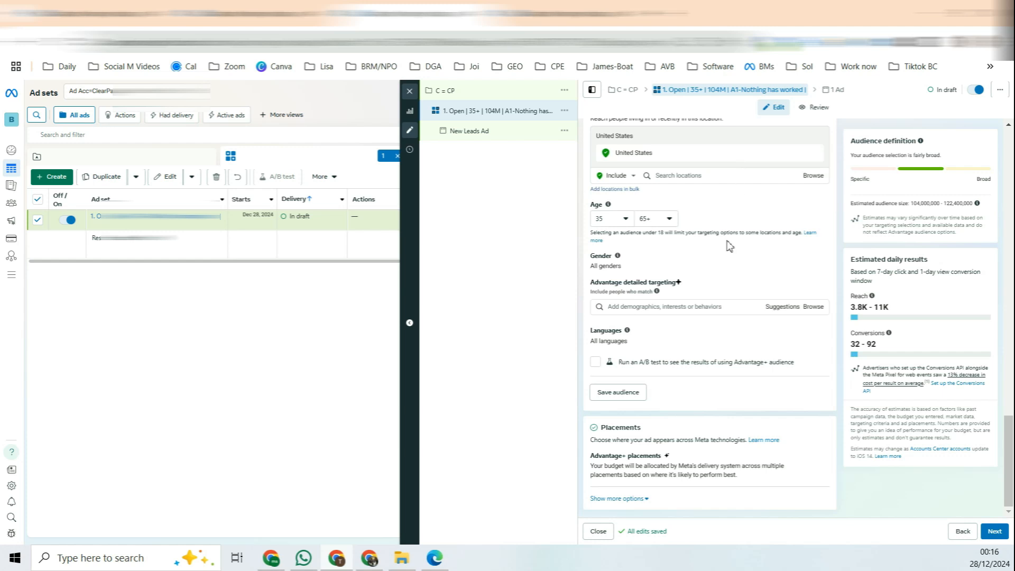
{"action": "mouse_move", "coordinate": [822, 464]}
{"action": "left_click", "coordinate": [995, 531]}
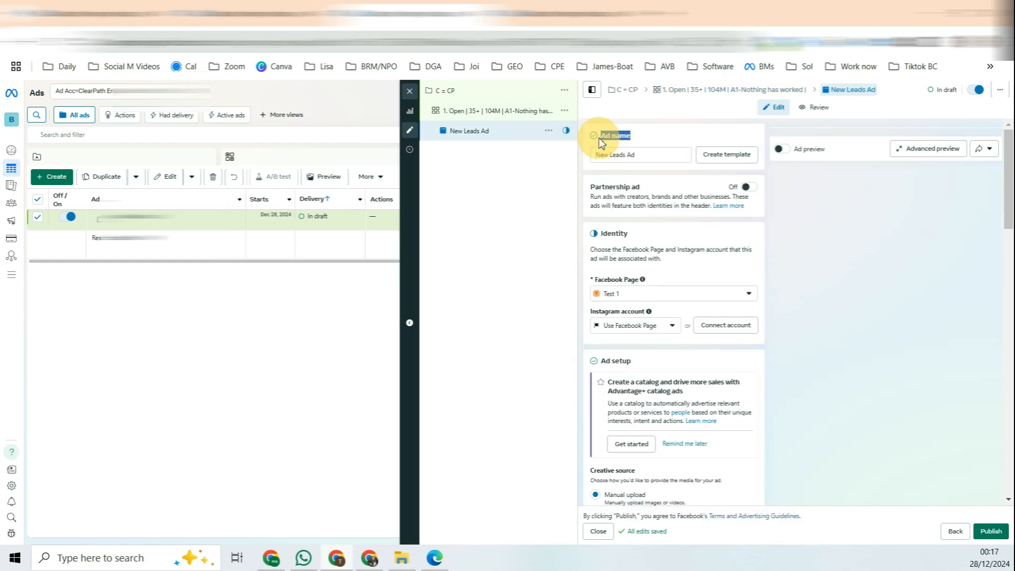
- Rename the ad as "DTC | 3 images + 1 short copy (narrow) + 1 long copy (broad general) |"
{"action": "left_click_drag", "start_coordinate": [656, 159], "coordinate": [592, 162]}
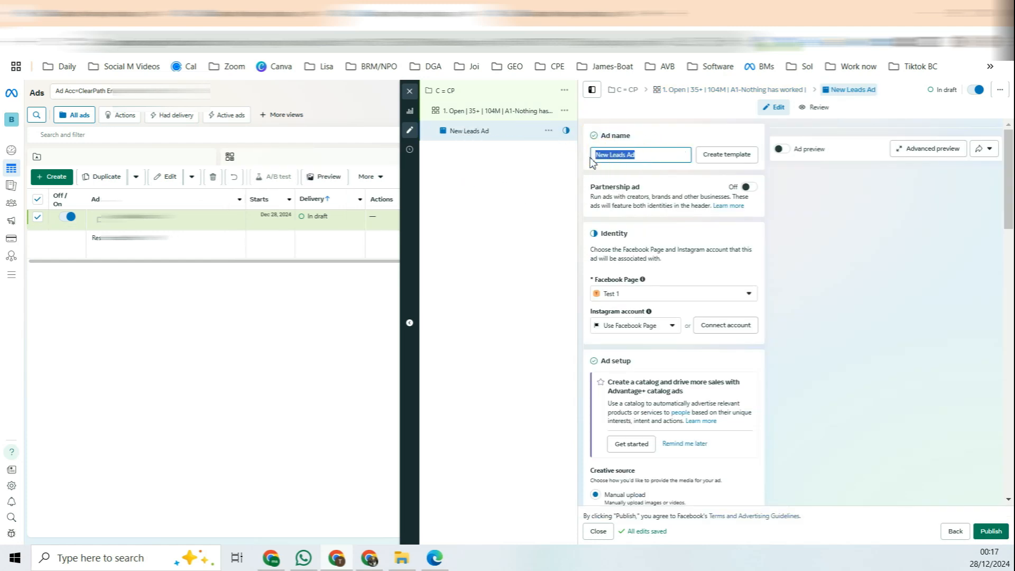
{"action": "key", "text": "ctrl+v"}
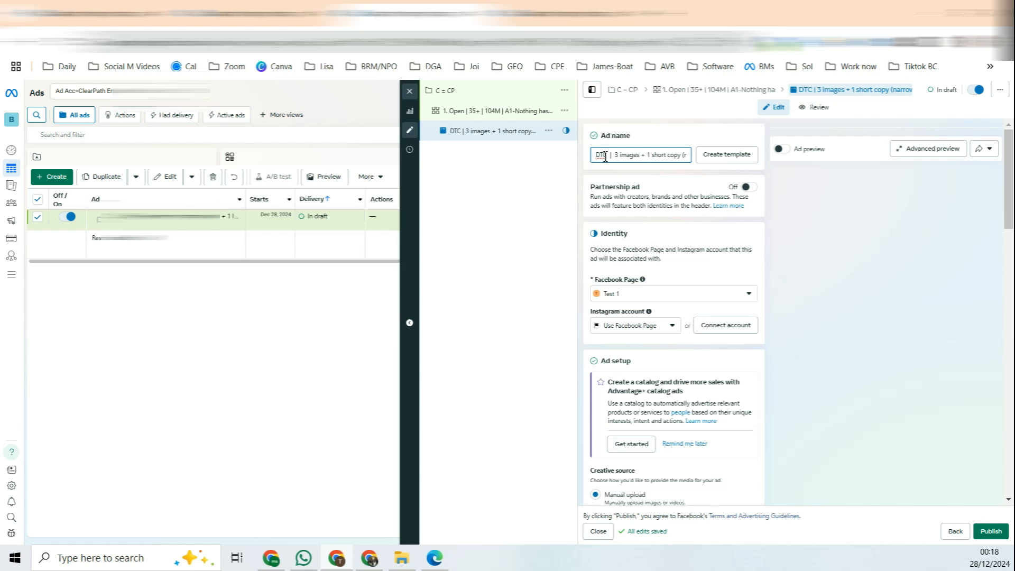
{"action": "left_click_drag", "start_coordinate": [616, 158], "coordinate": [682, 157]}
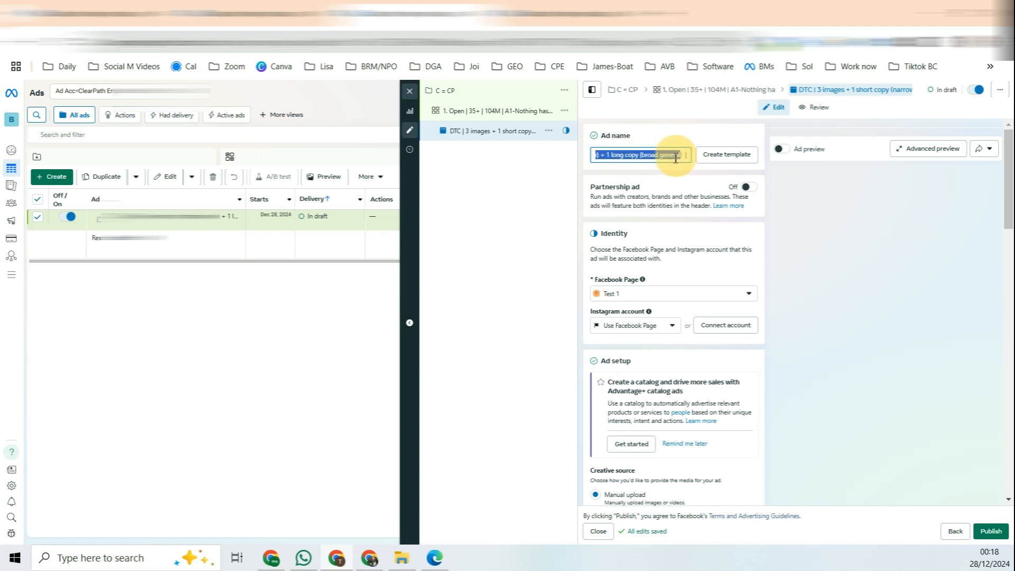
- Close the ad editor, widen the table's Ad column to fit the full ad name, and reopen the editor
{"action": "left_click", "coordinate": [410, 91]}
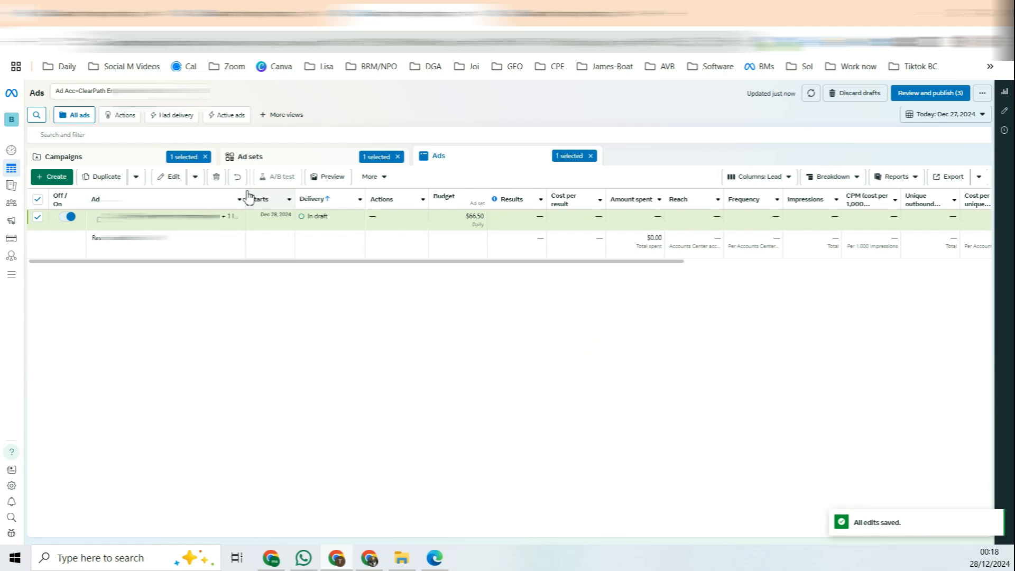
{"action": "left_click_drag", "start_coordinate": [245, 196], "coordinate": [381, 199]}
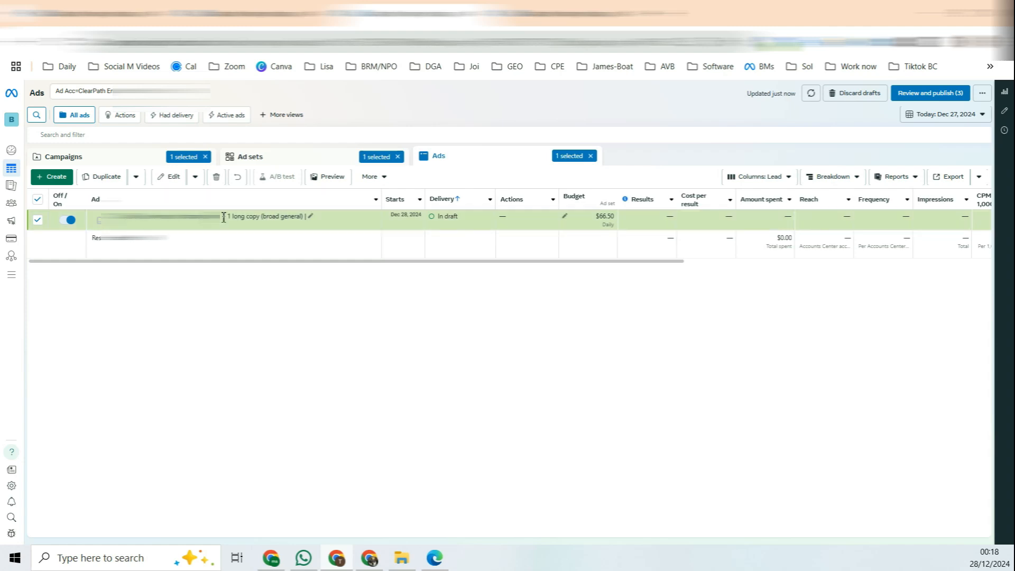
{"action": "left_click", "coordinate": [159, 225]}
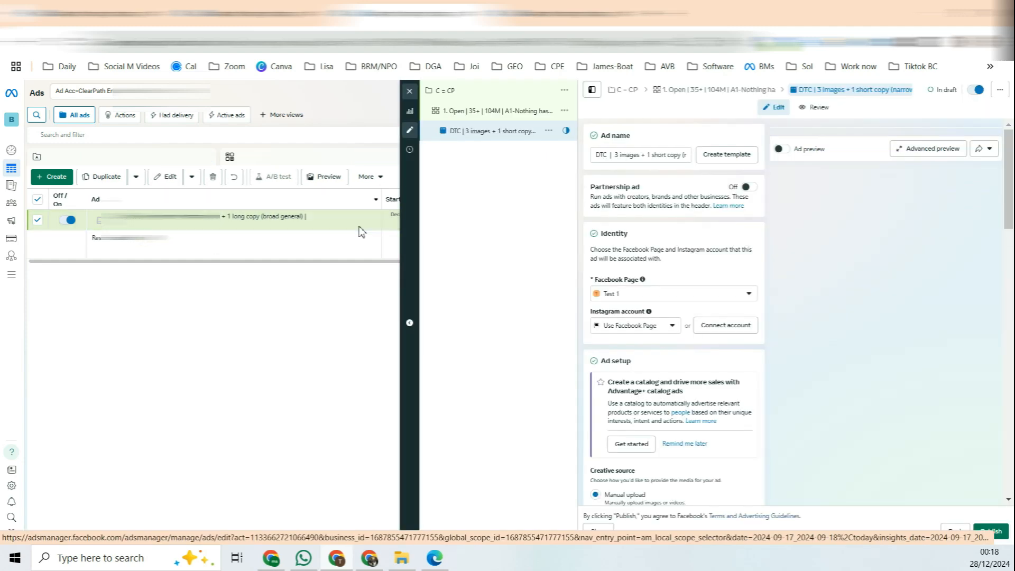
- Check the Adset 1 creative mix in the "103. Work done" Google Docs plan and return to Ads Manager
{"action": "left_click", "coordinate": [369, 558]}
{"action": "left_click", "coordinate": [554, 213]}
{"action": "triple_click", "coordinate": [526, 200]}
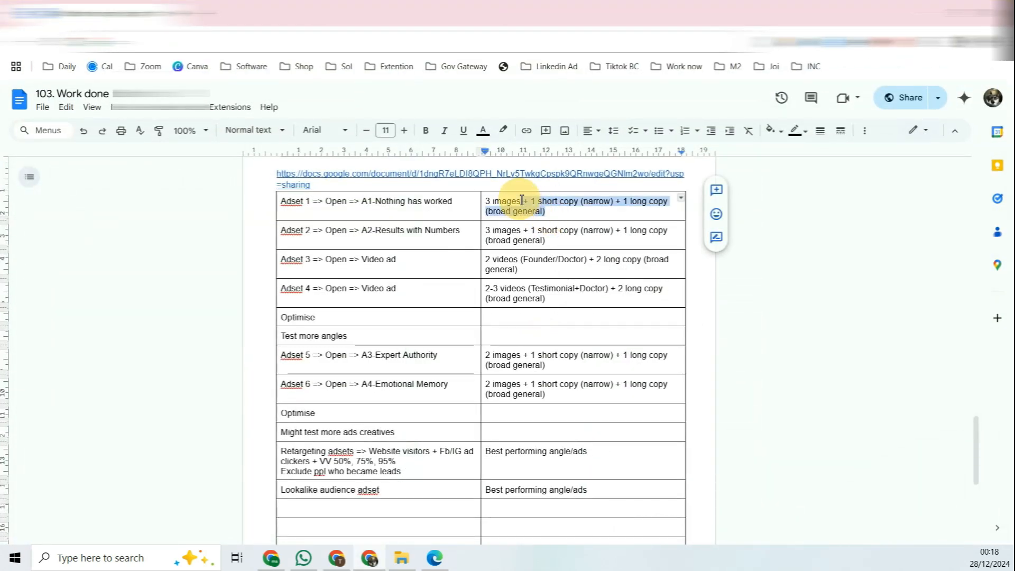
{"action": "key", "text": "alt+Tab"}
- Review the ad's identity, manual upload source and single image format, and turn off multi-advertiser ads
{"action": "scroll", "coordinate": [617, 192], "scroll_direction": "down", "scroll_amount": 2}
{"action": "left_click_drag", "start_coordinate": [603, 215], "coordinate": [624, 213]}
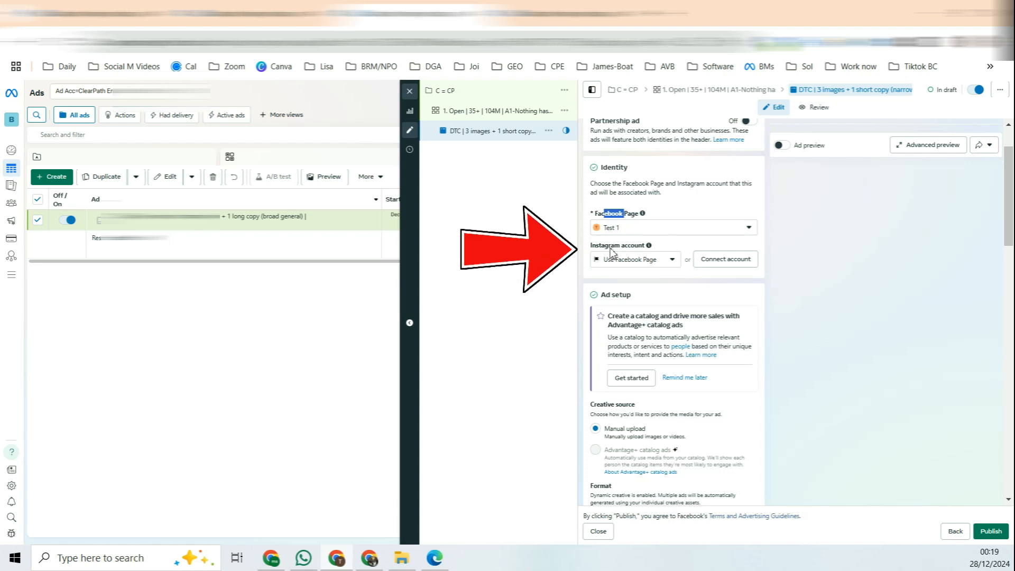
{"action": "scroll", "coordinate": [672, 220], "scroll_direction": "down", "scroll_amount": 4}
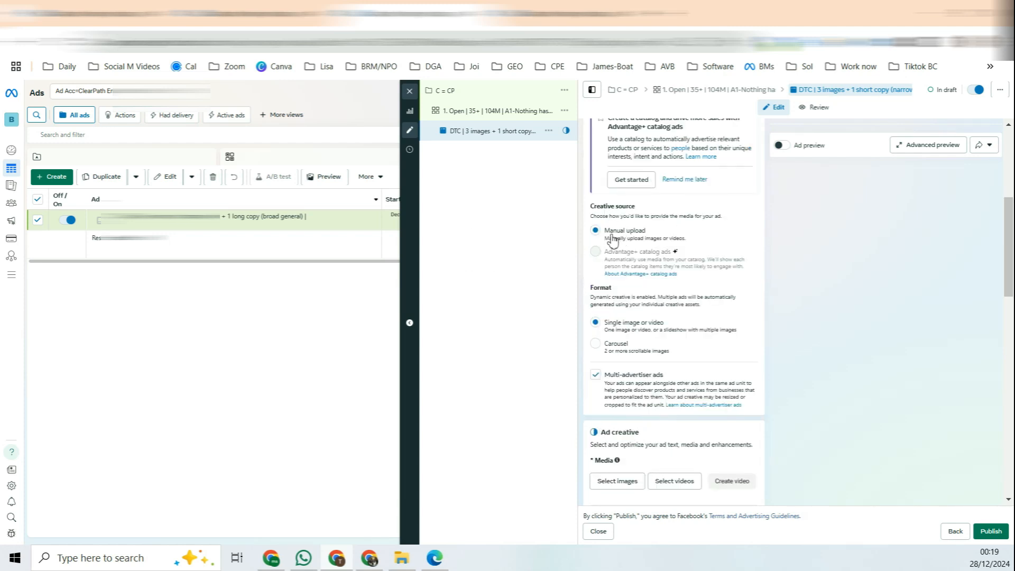
{"action": "left_click_drag", "start_coordinate": [608, 231], "coordinate": [648, 236]}
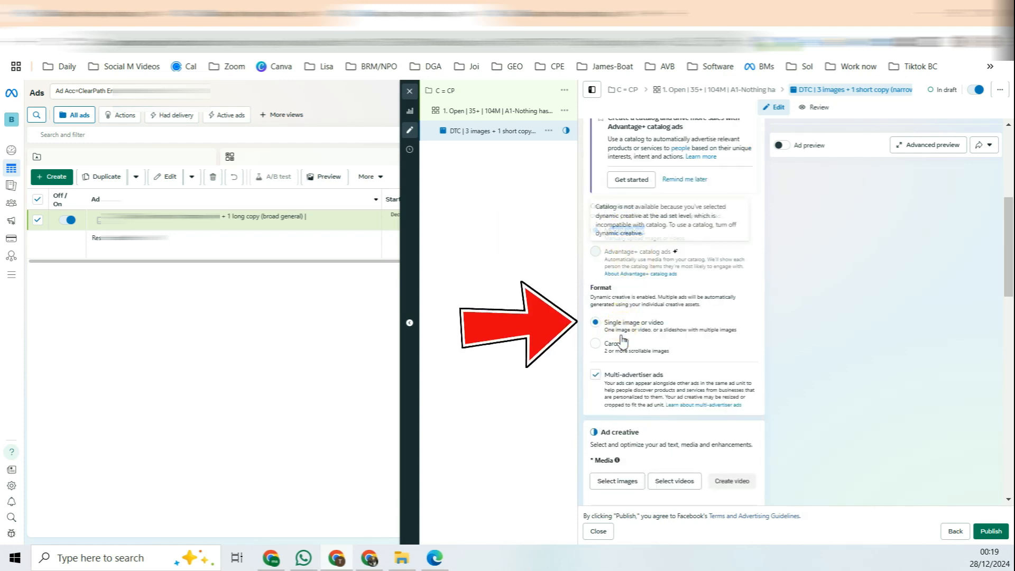
{"action": "left_click_drag", "start_coordinate": [617, 323], "coordinate": [662, 309]}
{"action": "scroll", "coordinate": [659, 324], "scroll_direction": "down", "scroll_amount": 1}
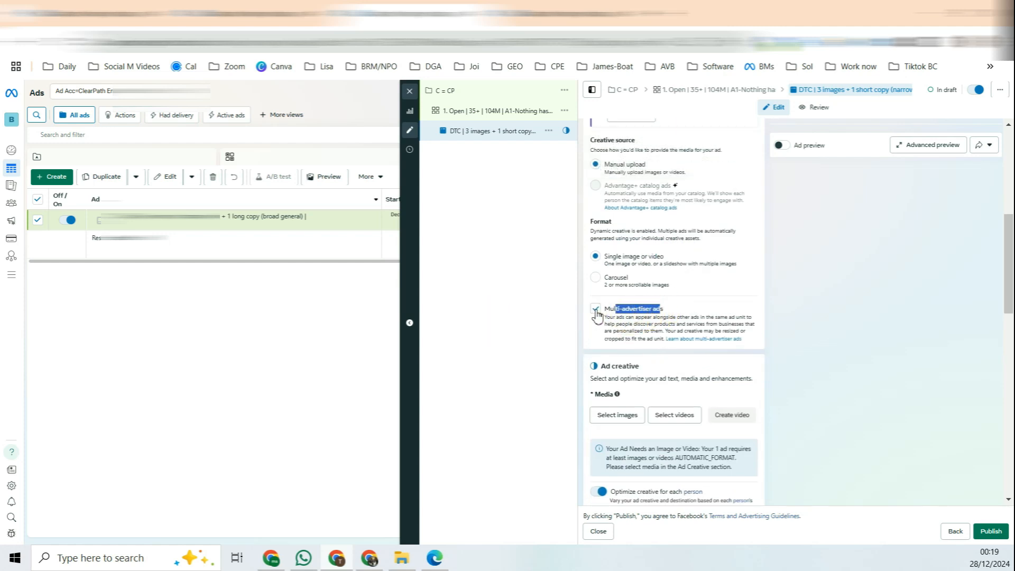
{"action": "left_click", "coordinate": [596, 311]}
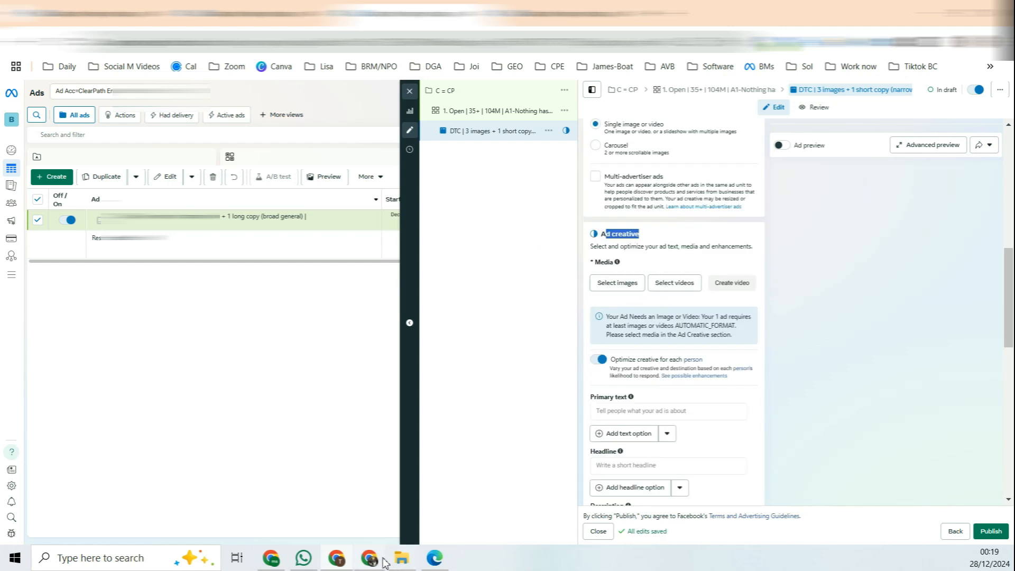
- Add three images from the "A1-Nothing has worked" folder, with primary texts "Short narrow copy" and "Long general copy" and headlines "Headline 1" and "Headline 2"
{"action": "left_click", "coordinate": [401, 558]}
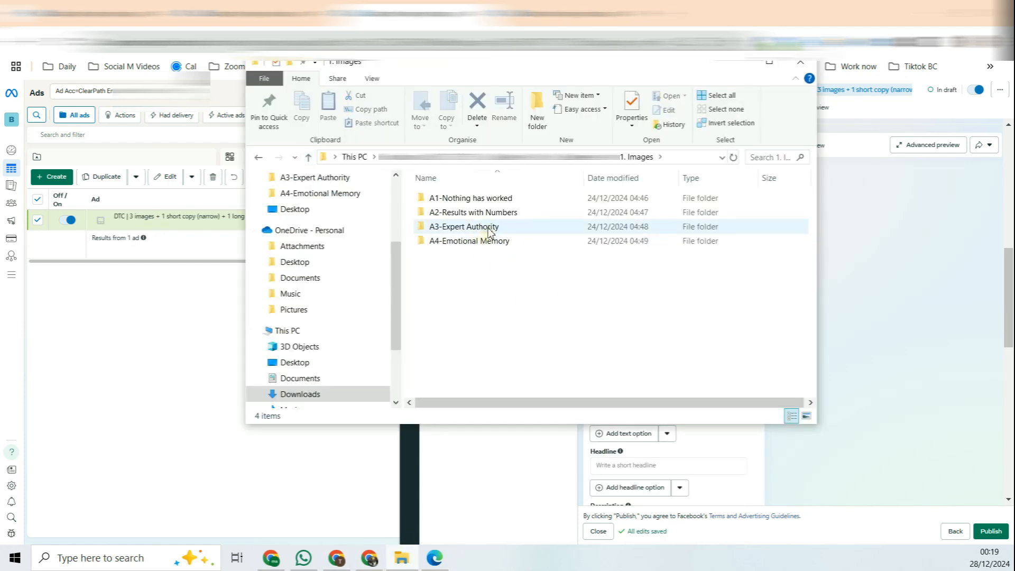
{"action": "left_click", "coordinate": [491, 199]}
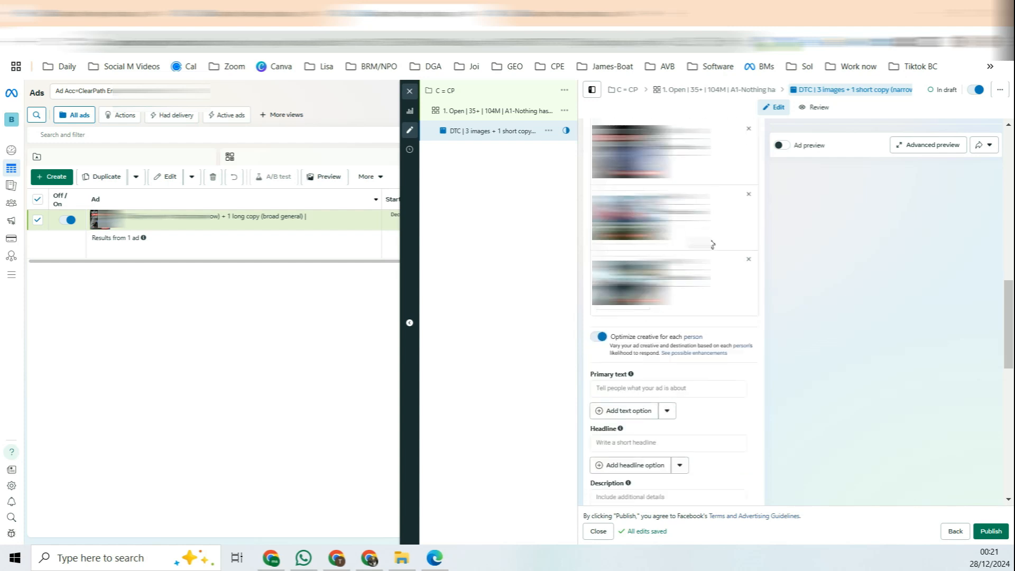
{"action": "scroll", "coordinate": [706, 243], "scroll_direction": "down", "scroll_amount": 4}
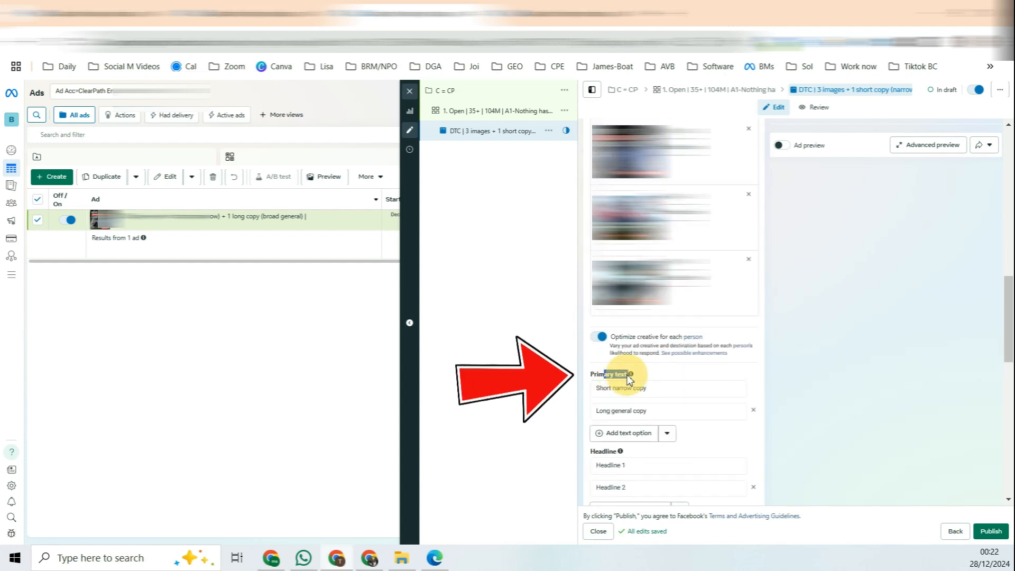
{"action": "left_click_drag", "start_coordinate": [598, 453], "coordinate": [631, 458]}
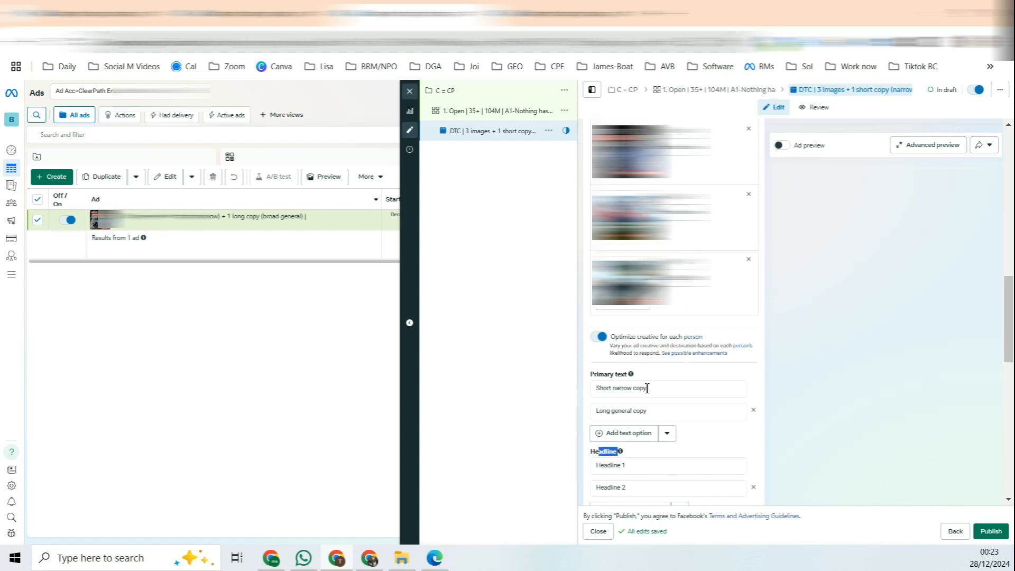
- Compare the ad's two primary texts with the short and long copy listed for Adset 1 in the plan document
{"action": "left_click", "coordinate": [357, 566]}
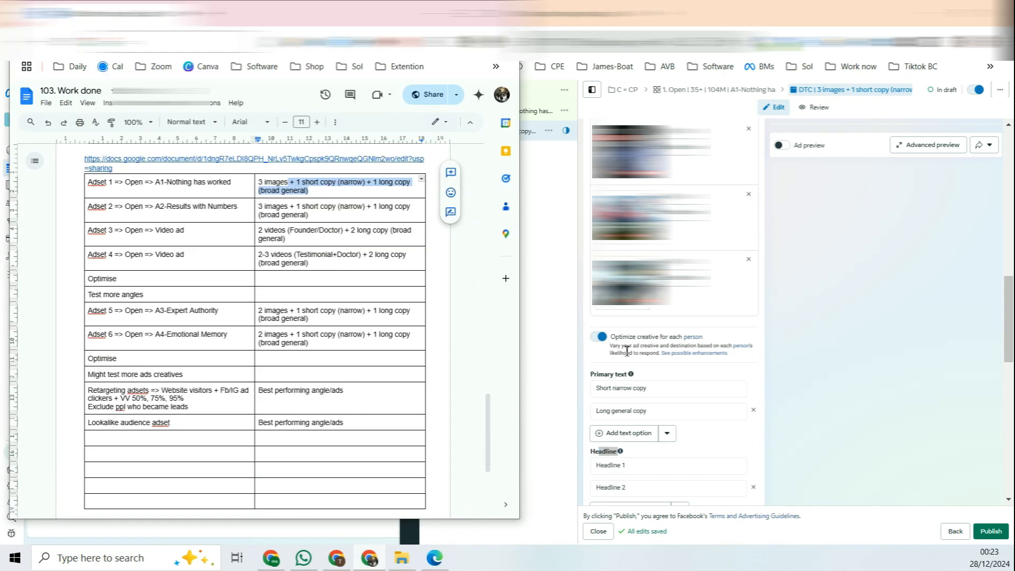
{"action": "left_click_drag", "start_coordinate": [305, 182], "coordinate": [344, 181]}
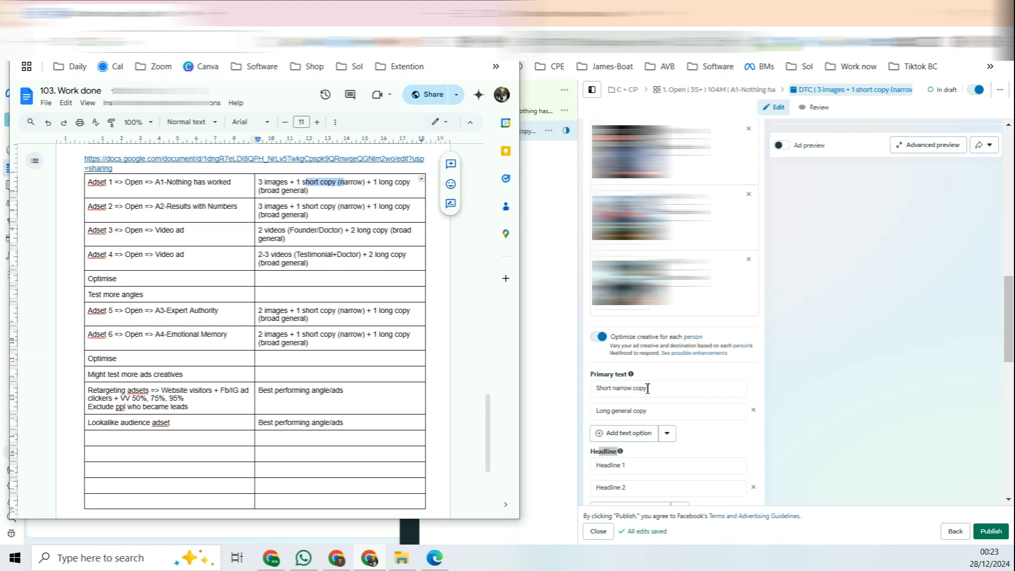
{"action": "left_click_drag", "start_coordinate": [385, 182], "coordinate": [413, 191]}
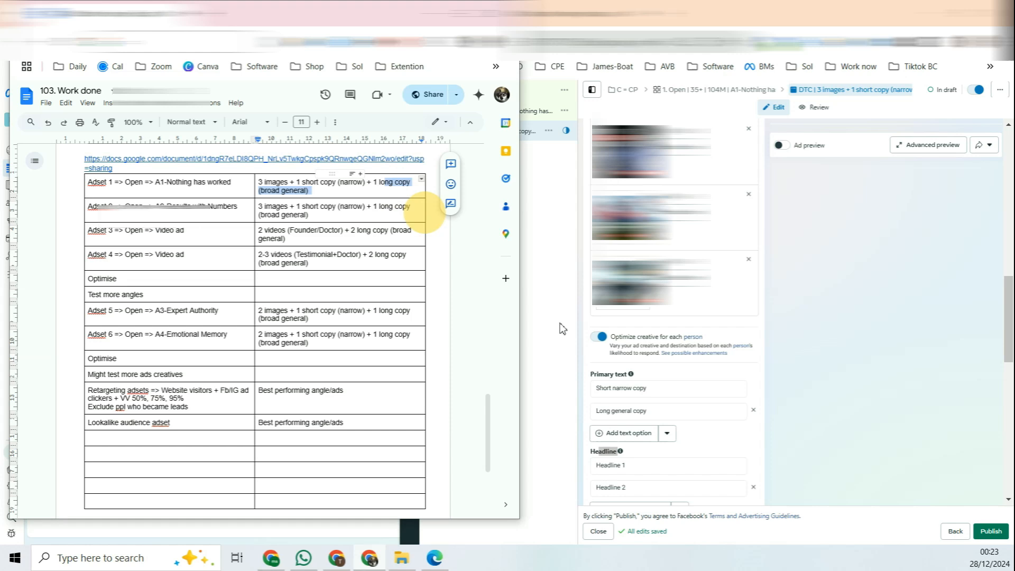
{"action": "double_click", "coordinate": [647, 415]}
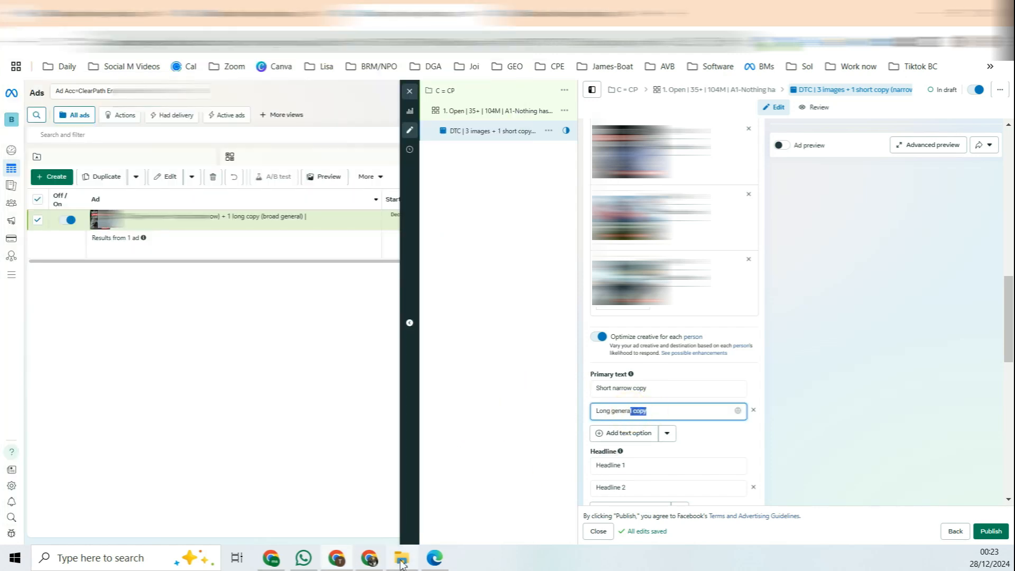
{"action": "scroll", "coordinate": [616, 392], "scroll_direction": "down", "scroll_amount": 1}
{"action": "mouse_move", "coordinate": [628, 401]}
{"action": "left_mouse_down"}
{"action": "mouse_move", "coordinate": [611, 402]}
{"action": "mouse_move", "coordinate": [610, 422]}
{"action": "mouse_move", "coordinate": [622, 415]}
{"action": "mouse_move", "coordinate": [622, 392]}
{"action": "left_mouse_up"}
{"action": "scroll", "coordinate": [687, 364], "scroll_direction": "down", "scroll_amount": 1}
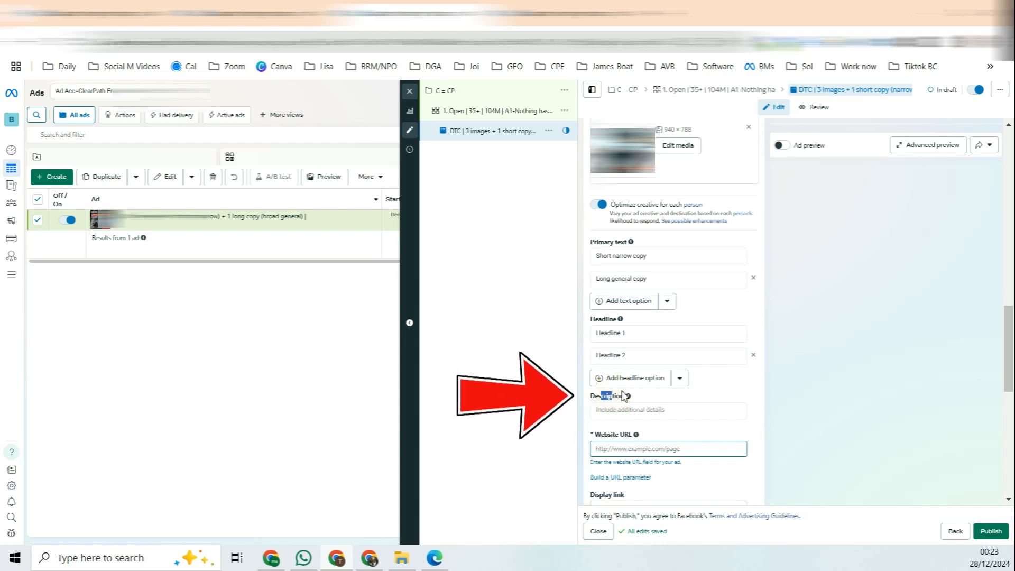
{"action": "scroll", "coordinate": [623, 396], "scroll_direction": "down", "scroll_amount": 2}
{"action": "left_click", "coordinate": [608, 317]}
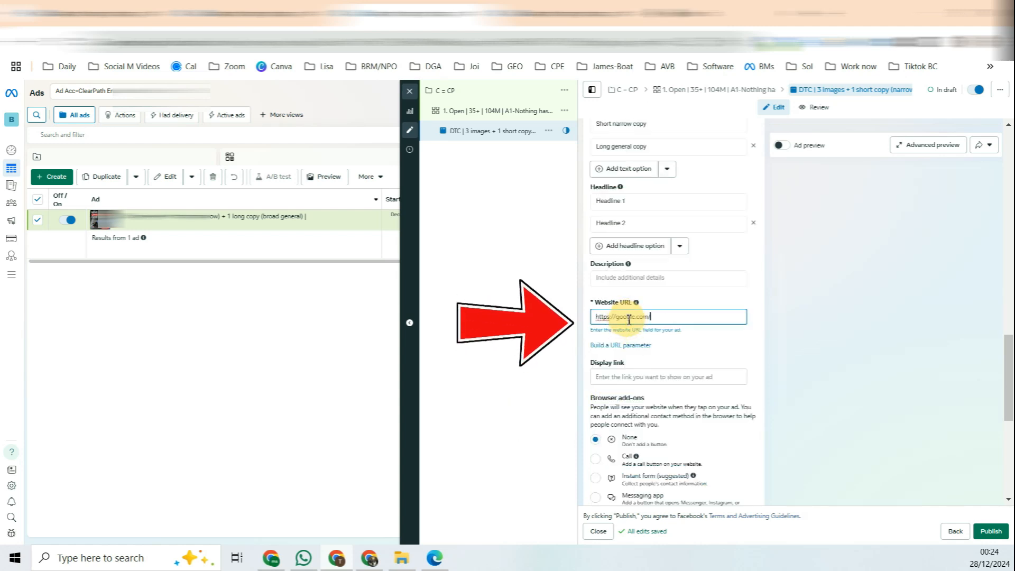
{"action": "type", "text": "https://google.com/"}
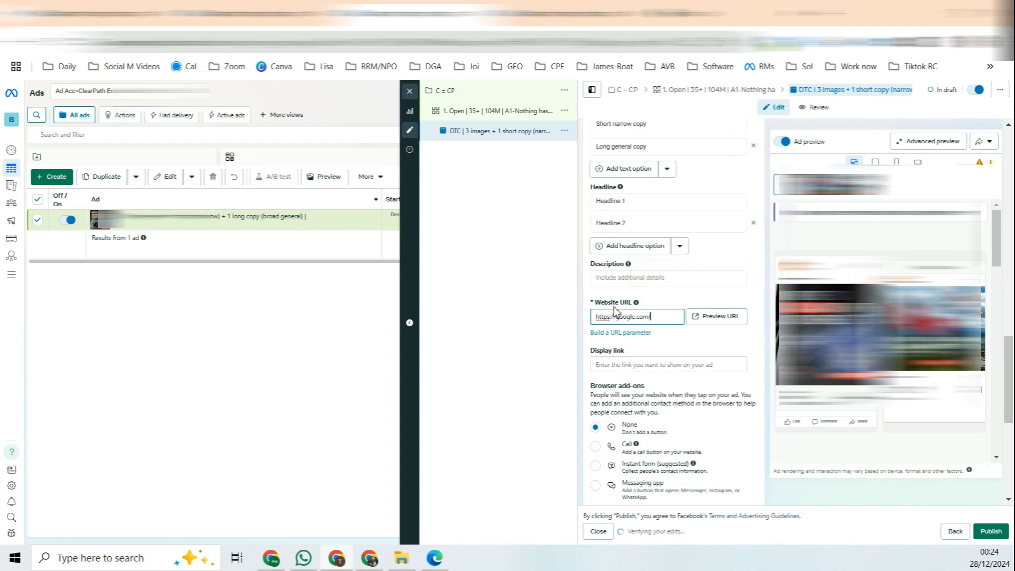
{"action": "left_click_drag", "start_coordinate": [652, 318], "coordinate": [639, 318]}
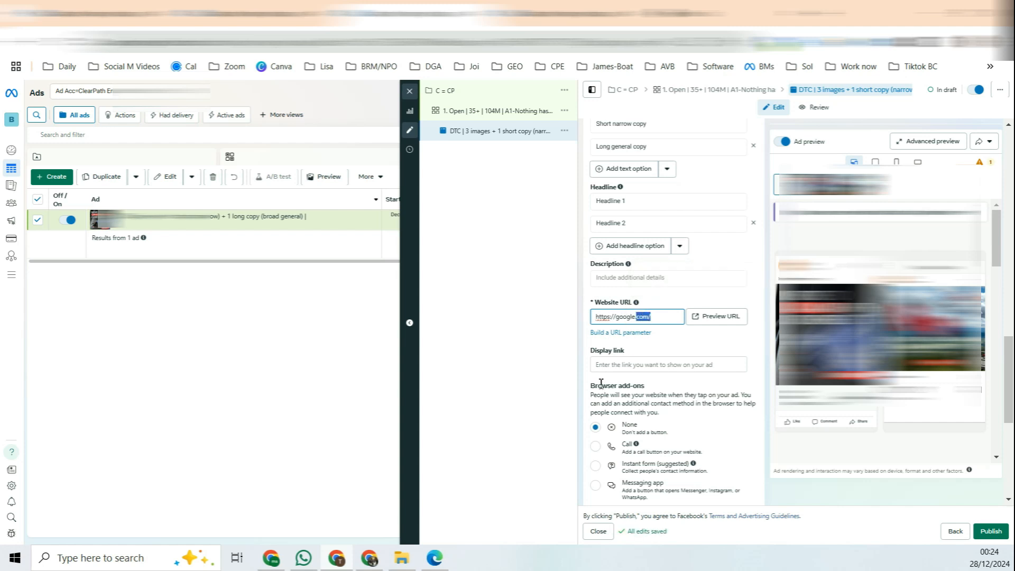
- Try adding "Apply now" as a second call-to-action option and remove it again
{"action": "mouse_move", "coordinate": [603, 385]}
{"action": "left_mouse_down"}
{"action": "mouse_move", "coordinate": [645, 385]}
{"action": "mouse_move", "coordinate": [621, 379]}
{"action": "left_mouse_up"}
{"action": "scroll", "coordinate": [660, 380], "scroll_direction": "down", "scroll_amount": 3}
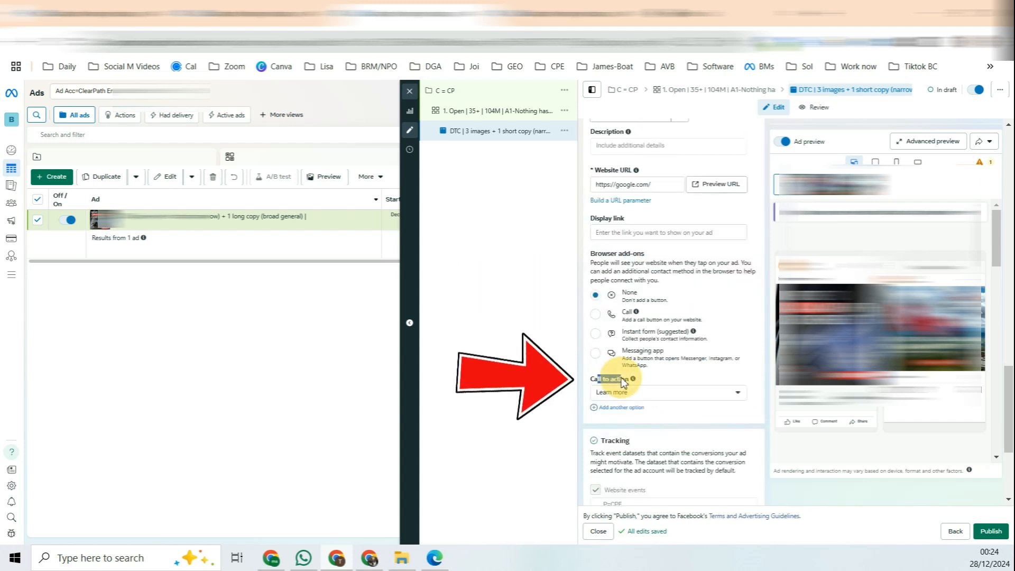
{"action": "left_click", "coordinate": [636, 417]}
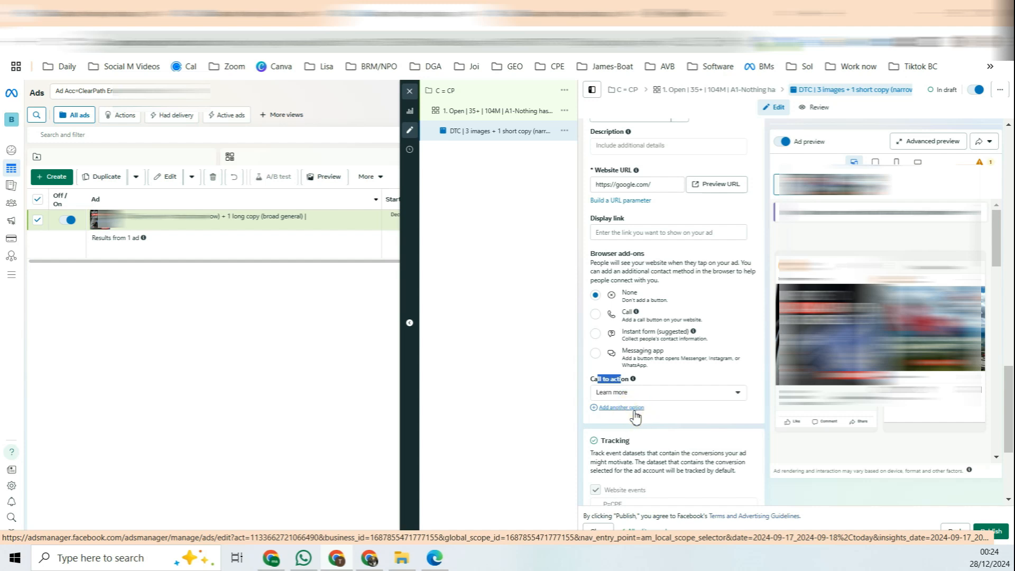
{"action": "left_click", "coordinate": [635, 414]}
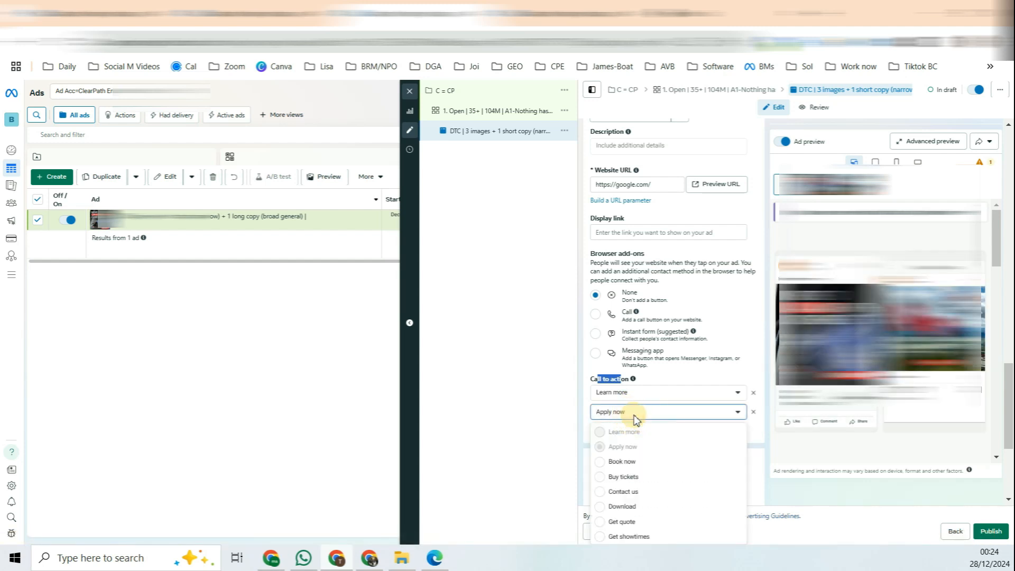
{"action": "left_click", "coordinate": [582, 399]}
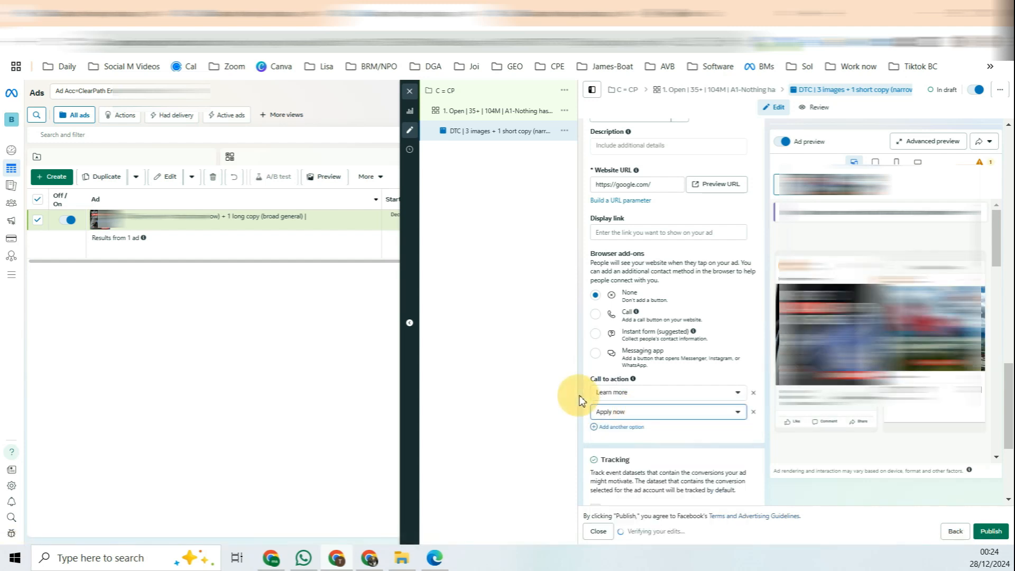
{"action": "left_click", "coordinate": [754, 412]}
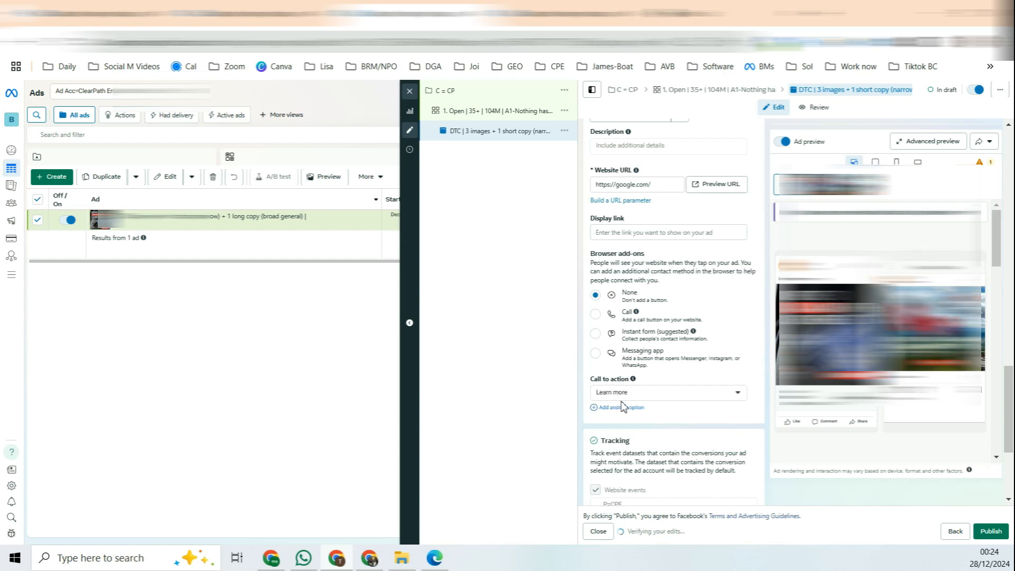
- Check the ad's Tracking section for website events and URL parameters, and close the editor with the ad kept as a draft
{"action": "scroll", "coordinate": [634, 394], "scroll_direction": "down", "scroll_amount": 3}
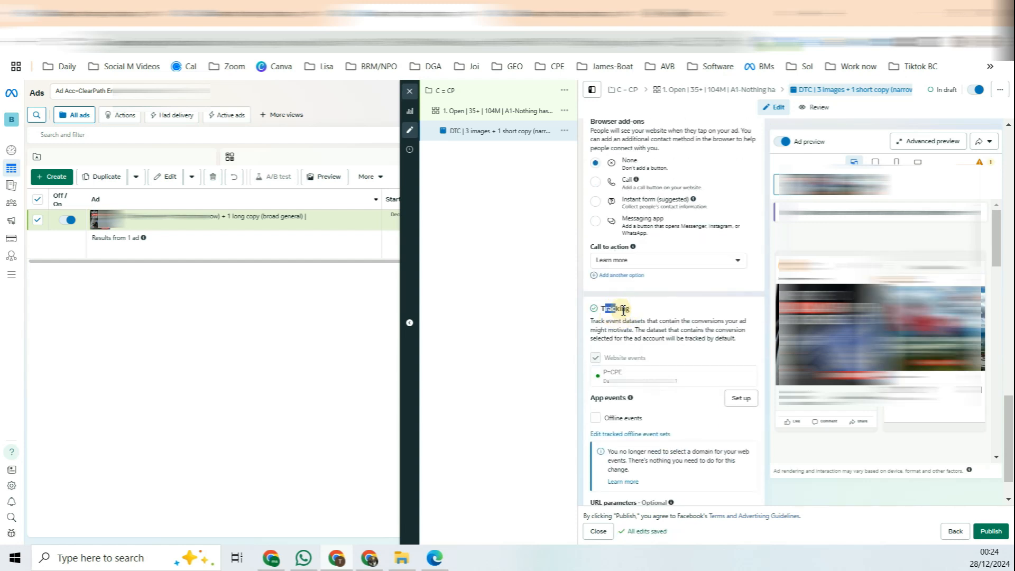
{"action": "left_click_drag", "start_coordinate": [605, 357], "coordinate": [653, 364]}
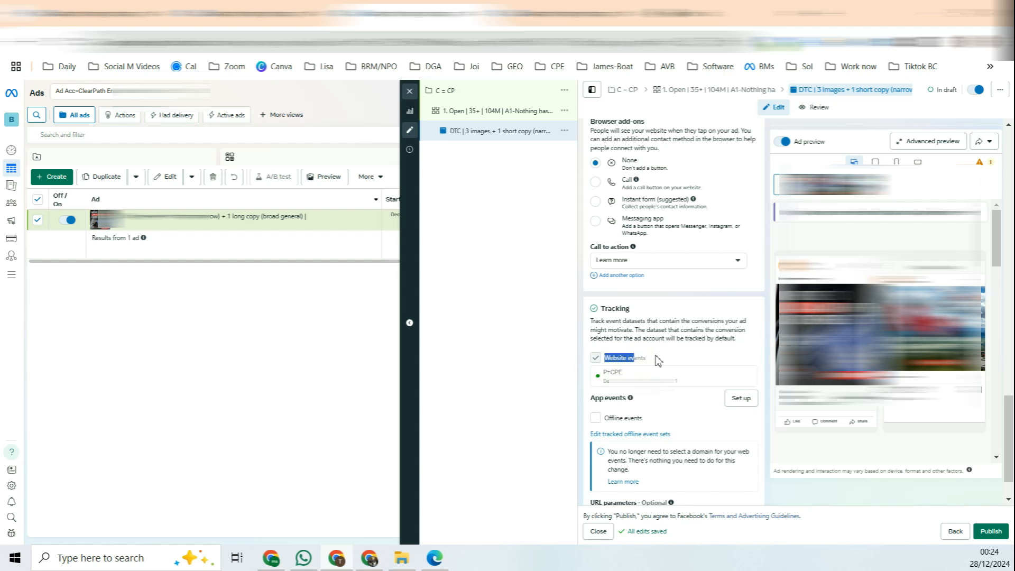
{"action": "scroll", "coordinate": [658, 361], "scroll_direction": "down", "scroll_amount": 1}
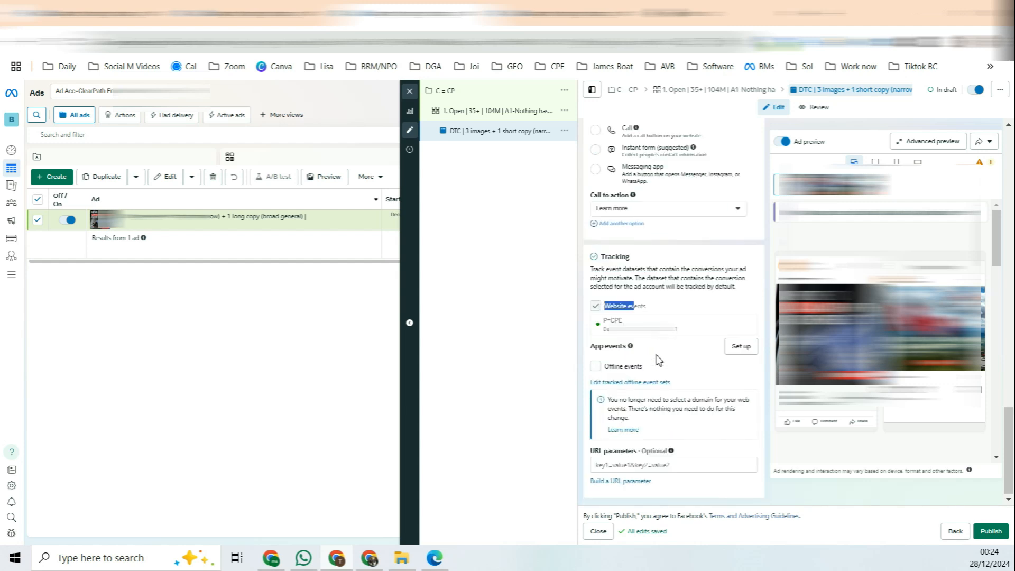
{"action": "left_click", "coordinate": [992, 537]}
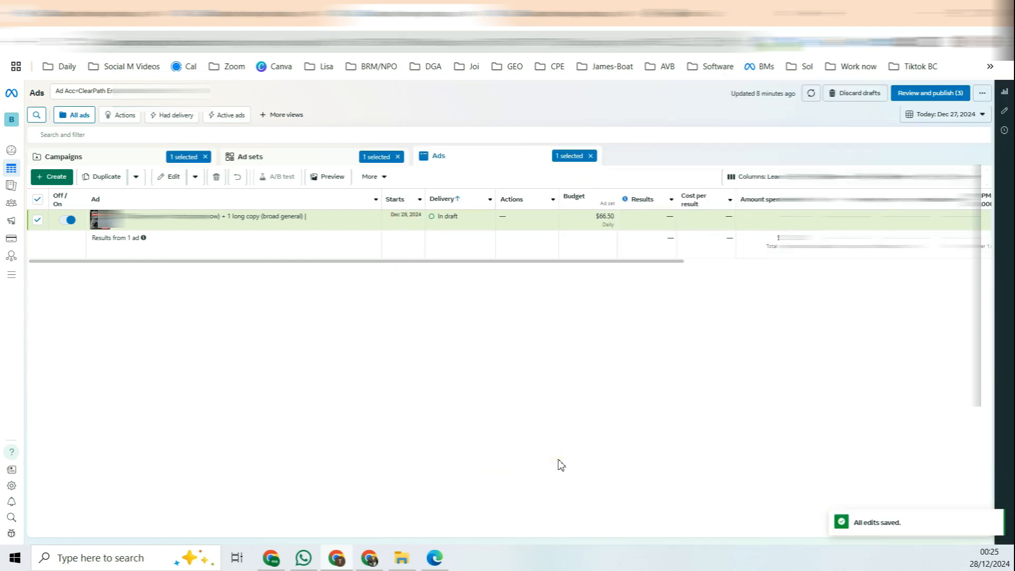
- Go through the draft campaign's ad set and its ad, widening the ad set name column in the ad sets table
{"action": "left_click", "coordinate": [164, 159]}
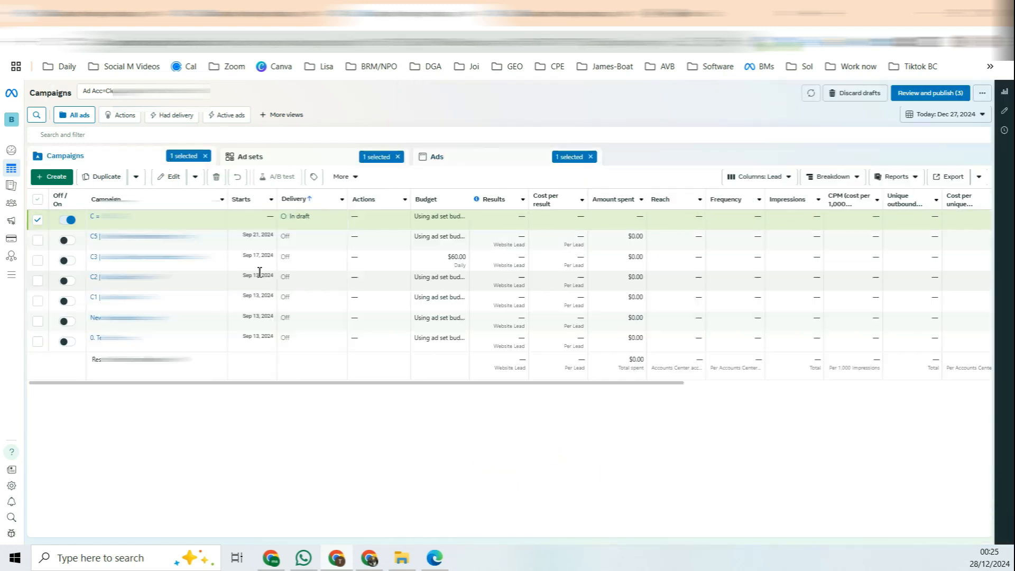
{"action": "left_click", "coordinate": [95, 217]}
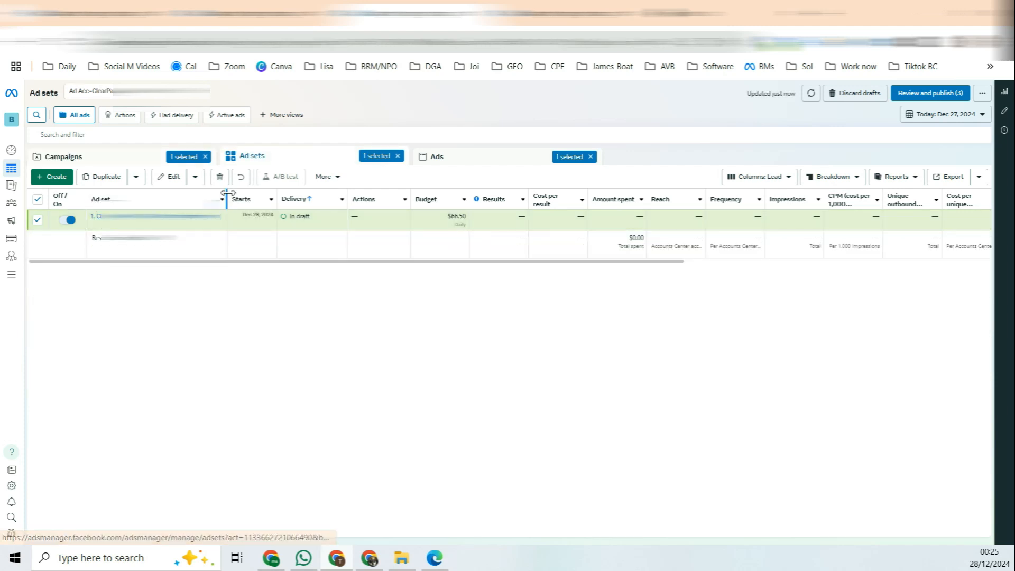
{"action": "left_click_drag", "start_coordinate": [227, 192], "coordinate": [453, 201]}
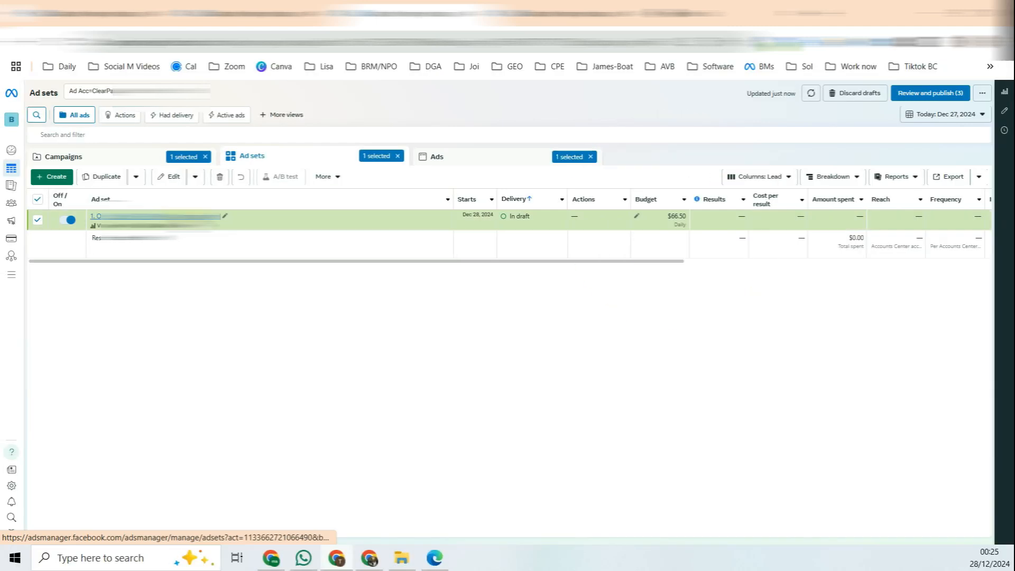
{"action": "left_click", "coordinate": [211, 216]}
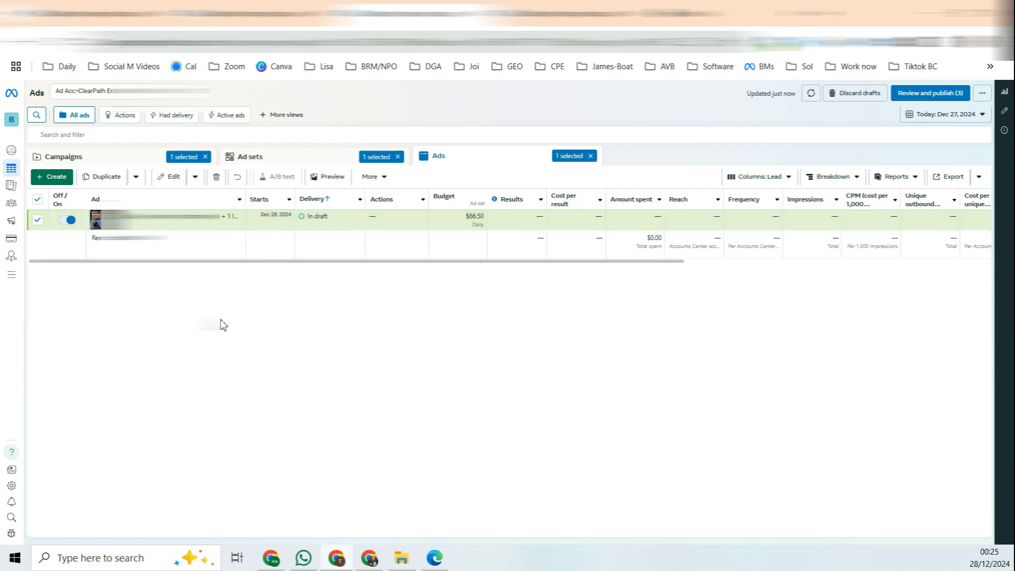
- Duplicate the first ad set into its original campaign as 1 copy, with existing reactions, comments and shares shown on new ads
{"action": "left_click", "coordinate": [252, 157]}
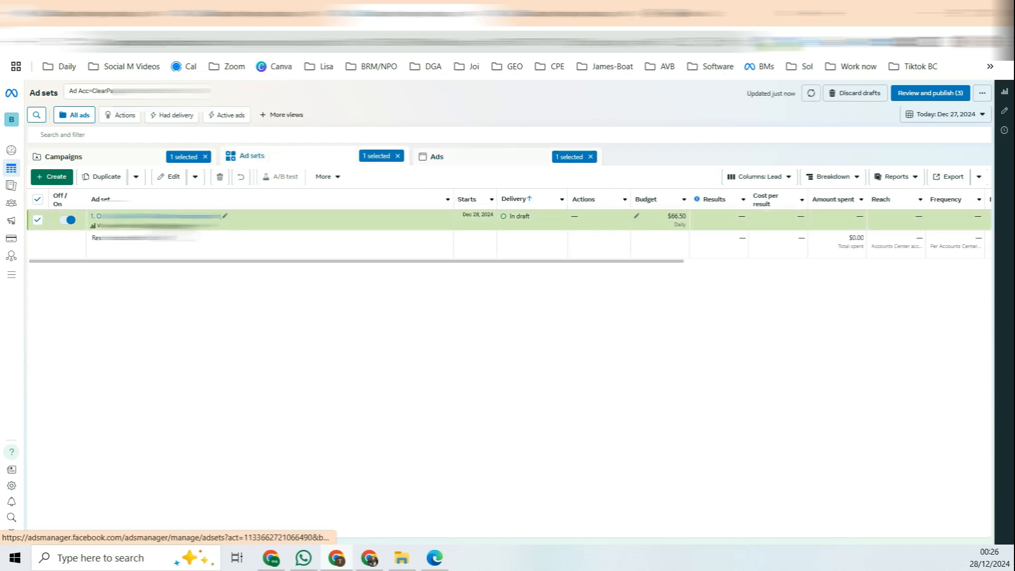
{"action": "key", "text": "ctrl+d"}
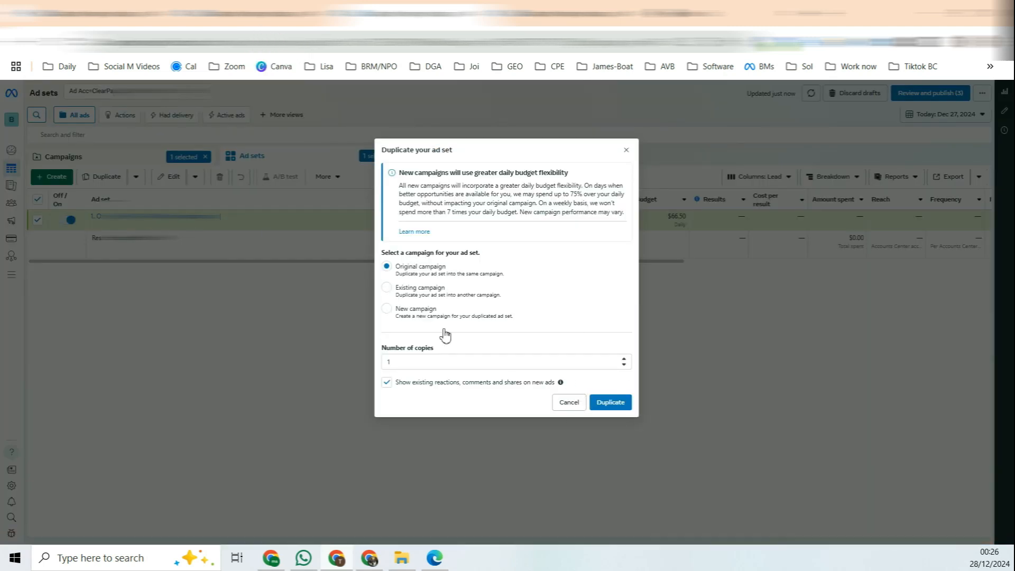
{"action": "left_click", "coordinate": [608, 403]}
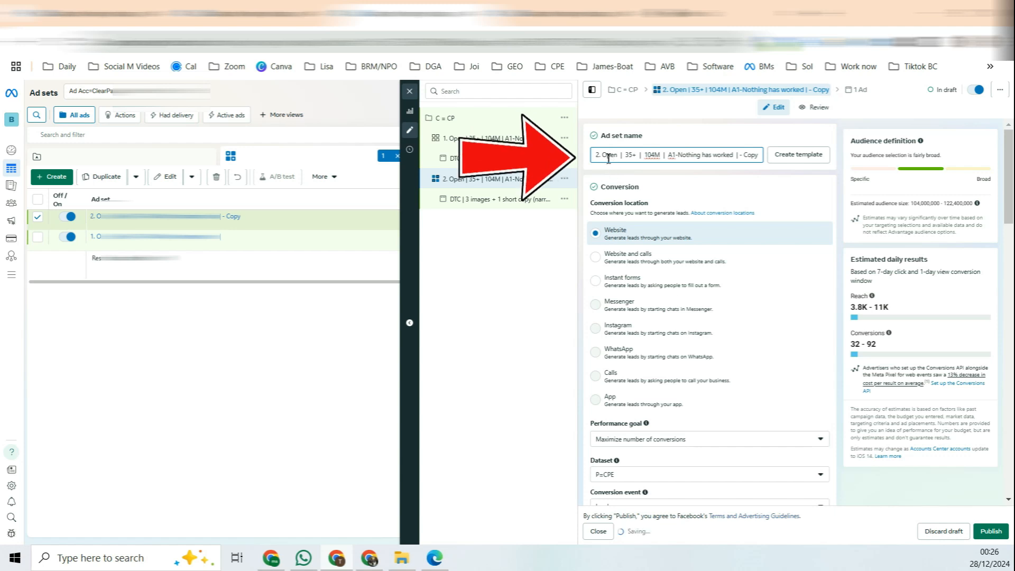
- Rename the duplicated ad set "2. Open | 35+ | 104M | A2-Results with Numbers |", taking the angle name from Adset 2 in the plan document
{"action": "left_click", "coordinate": [370, 557]}
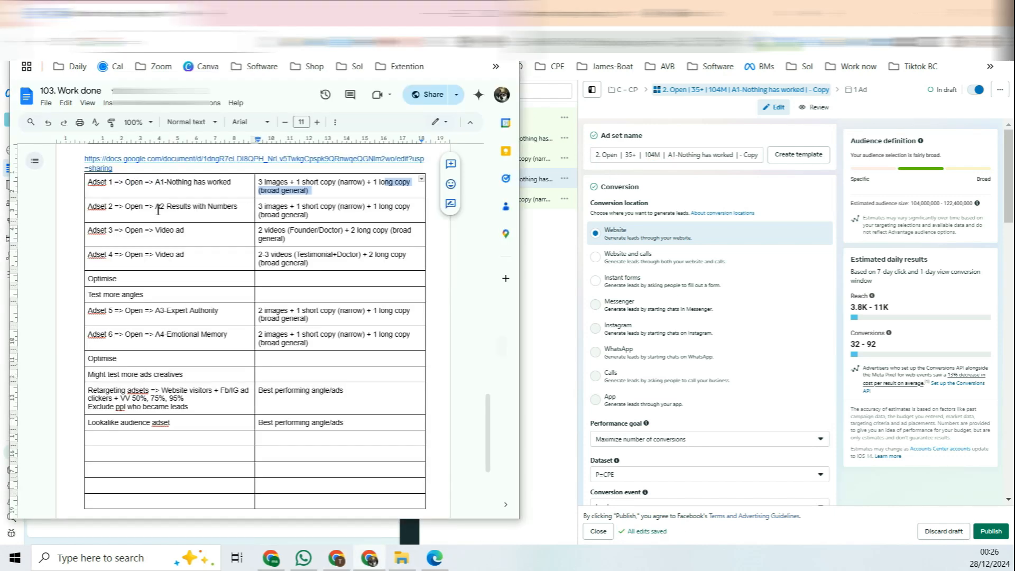
{"action": "left_click_drag", "start_coordinate": [158, 211], "coordinate": [238, 208]}
{"action": "key", "text": "ctrl+c"}
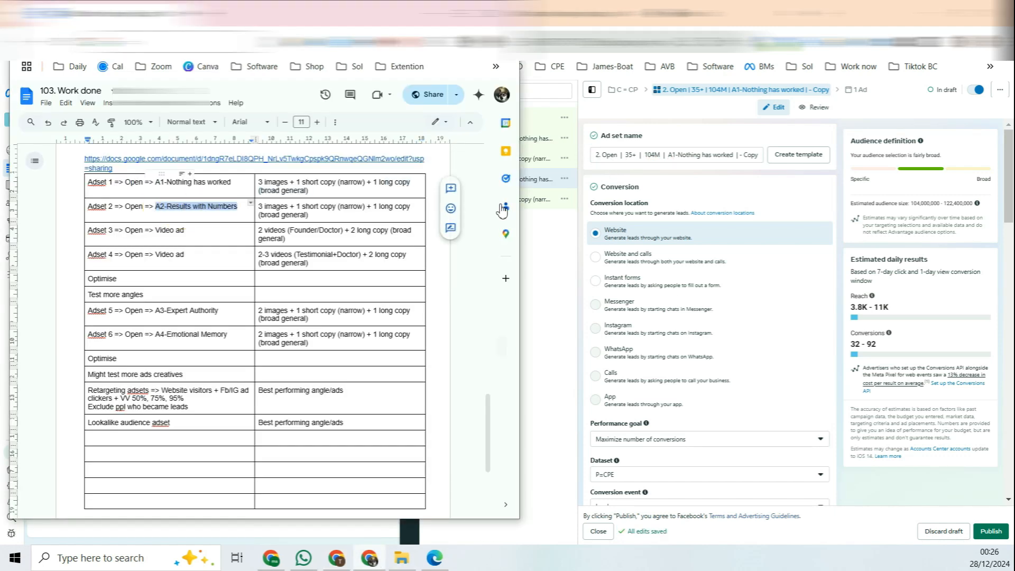
{"action": "left_click", "coordinate": [616, 157]}
{"action": "double_click", "coordinate": [628, 158]}
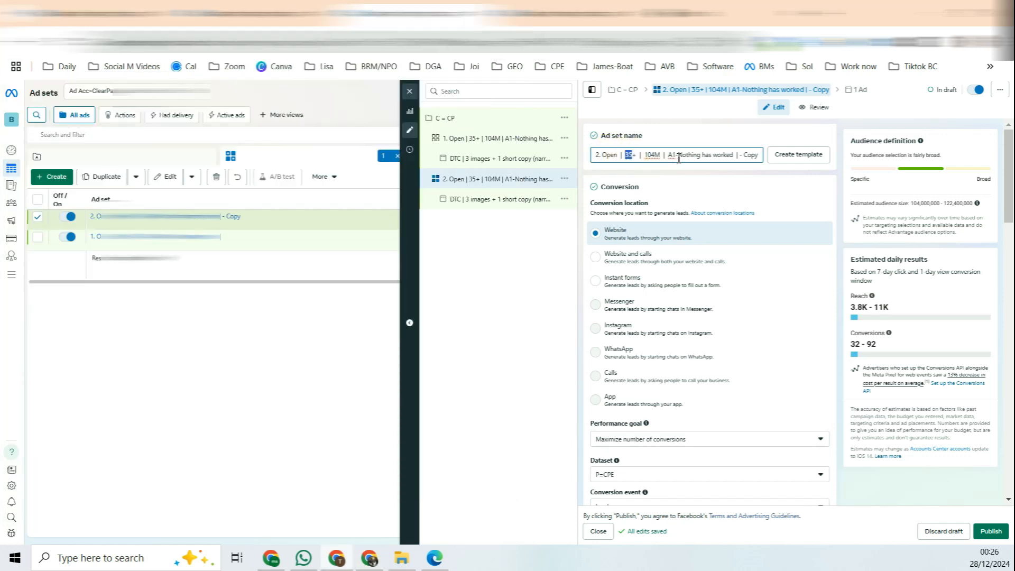
{"action": "left_click_drag", "start_coordinate": [670, 158], "coordinate": [737, 157]}
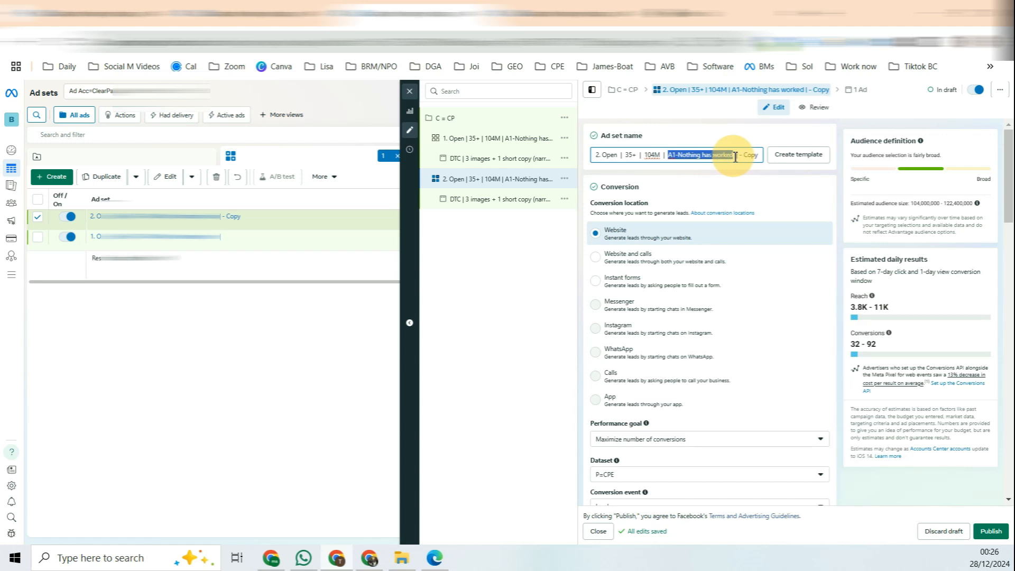
{"action": "key", "text": "ctrl+v"}
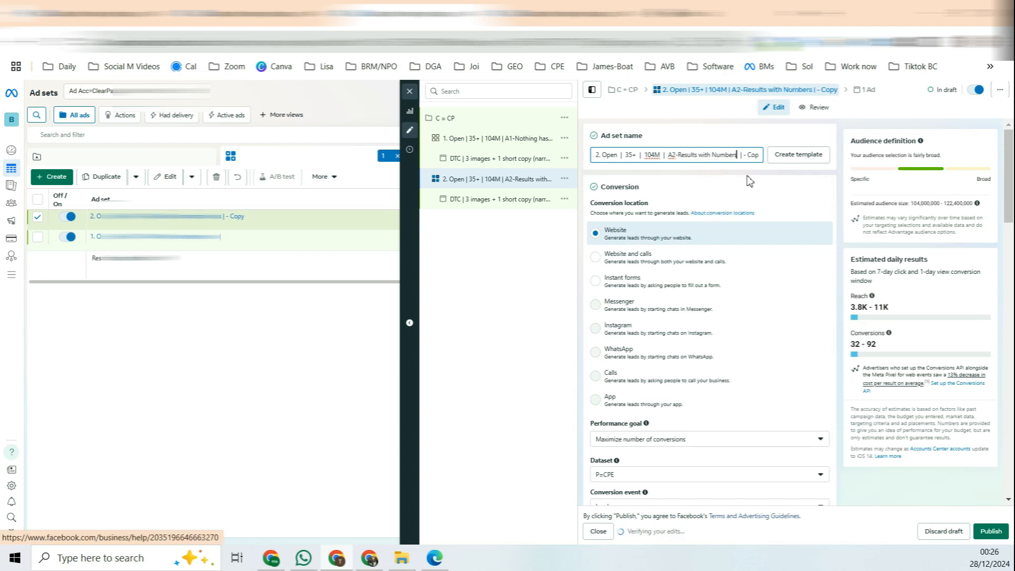
{"action": "left_click_drag", "start_coordinate": [744, 155], "coordinate": [798, 155]}
{"action": "key", "text": "BackSpace"}
- Review the second ad set's settings, open its ad and compare it with the creative mix listed for Adset 2 in the plan document
{"action": "scroll", "coordinate": [752, 320], "scroll_direction": "down", "scroll_amount": 7}
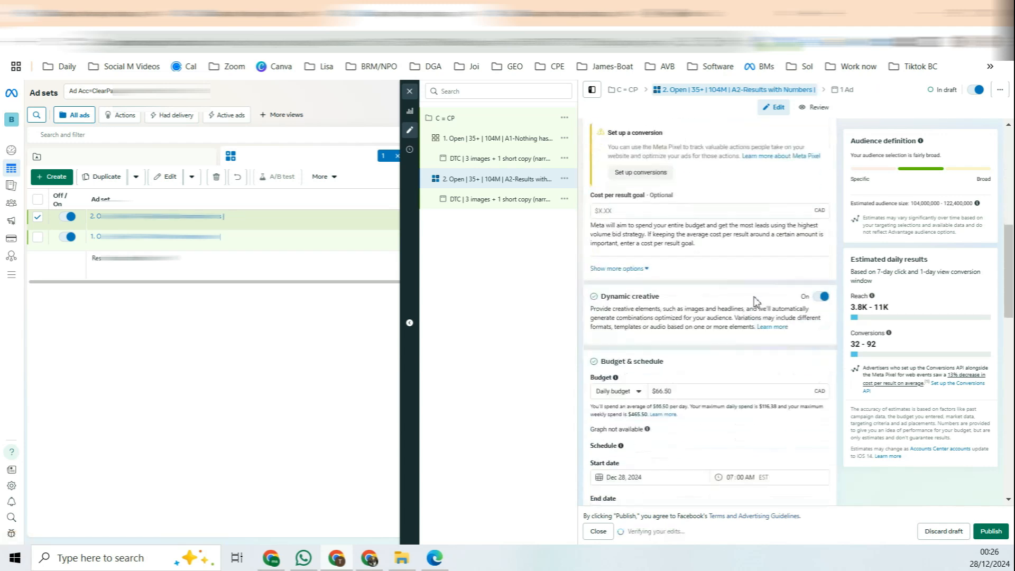
{"action": "scroll", "coordinate": [755, 301], "scroll_direction": "down", "scroll_amount": 1}
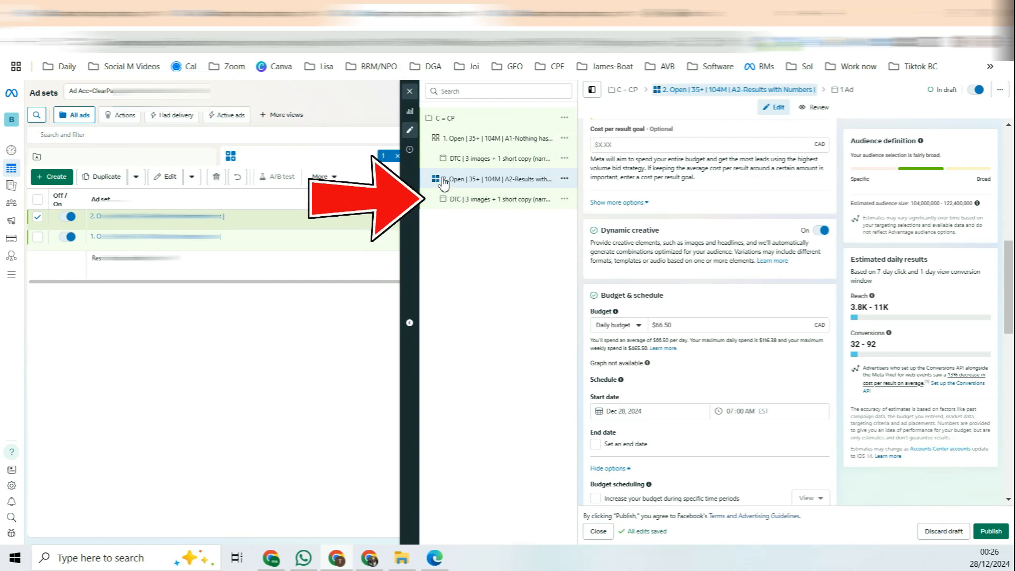
{"action": "left_click", "coordinate": [474, 203]}
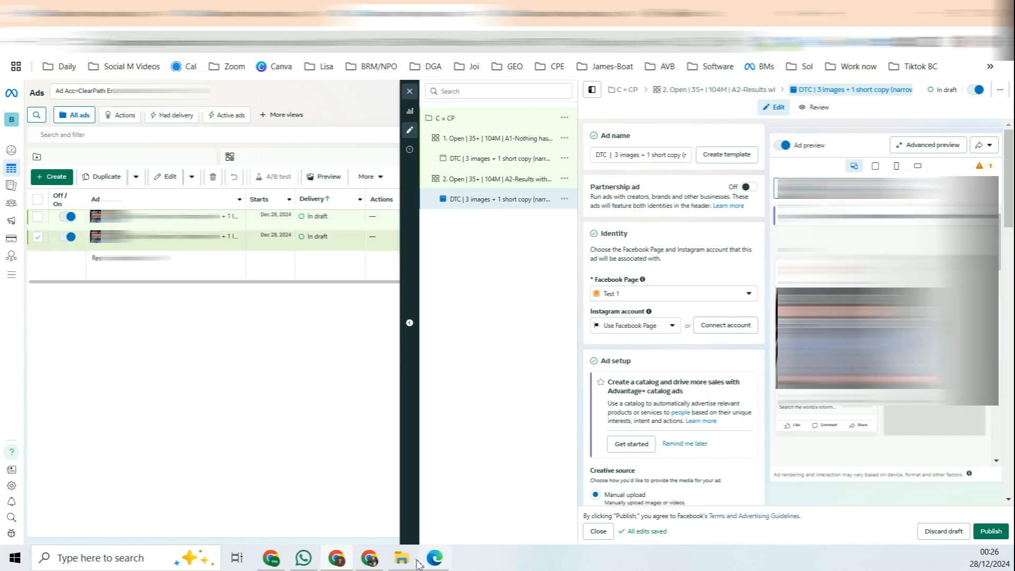
{"action": "key", "text": "alt+Tab"}
{"action": "left_click_drag", "start_coordinate": [319, 216], "coordinate": [260, 209]}
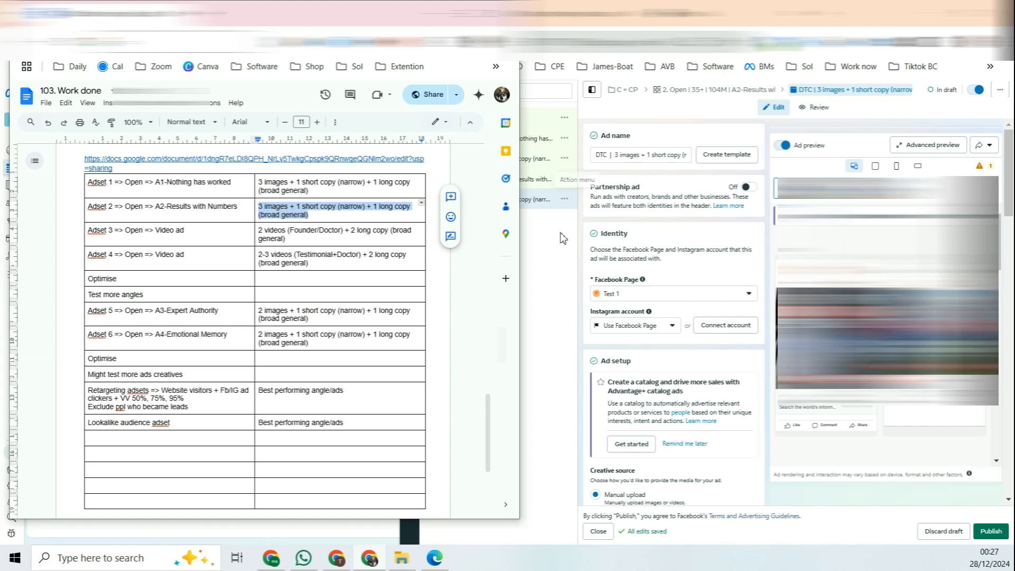
- Add the prefix "A1 |" to the name of the first ad set's ad, copying the angle code from the plan document
{"action": "double_click", "coordinate": [160, 181]}
{"action": "key", "text": "ctrl+c"}
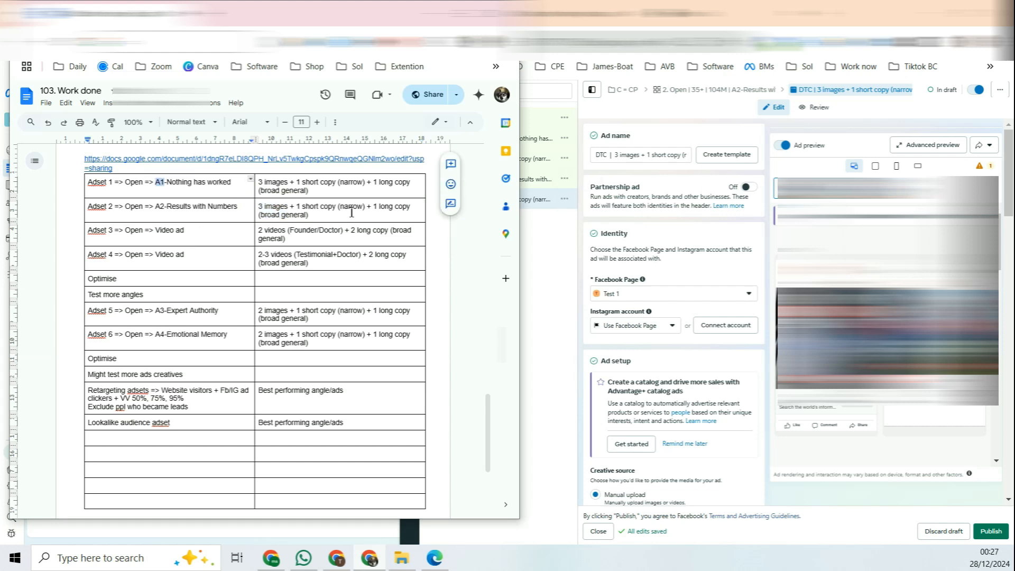
{"action": "left_click", "coordinate": [768, 160]}
{"action": "left_click", "coordinate": [461, 157]}
{"action": "left_click", "coordinate": [594, 155]}
{"action": "key", "text": "ctrl+v"}
{"action": "type", "text": "|"}
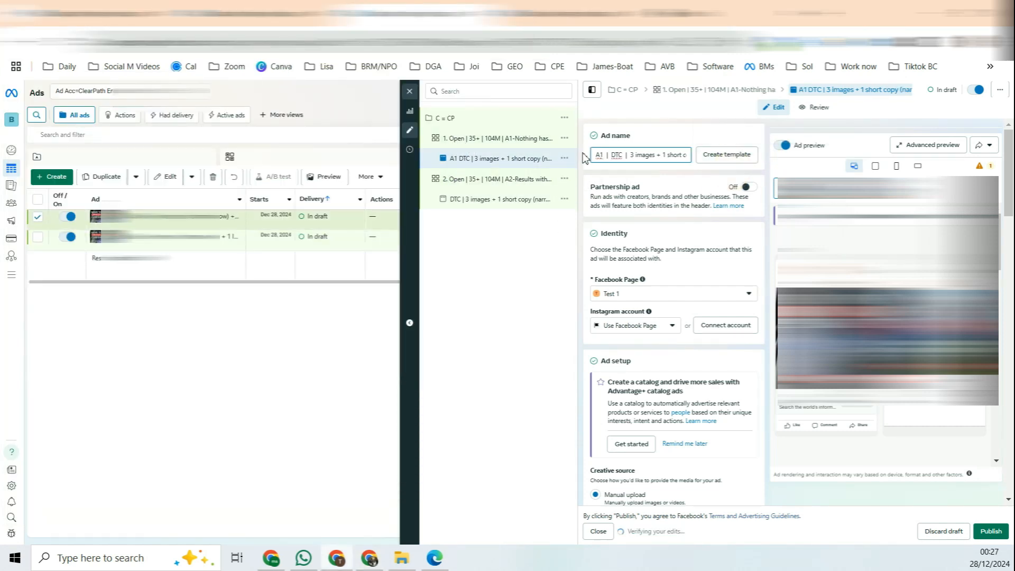
- Start an angle-code prefix with "A" in the name of the second ad set's ad
{"action": "left_click", "coordinate": [479, 199]}
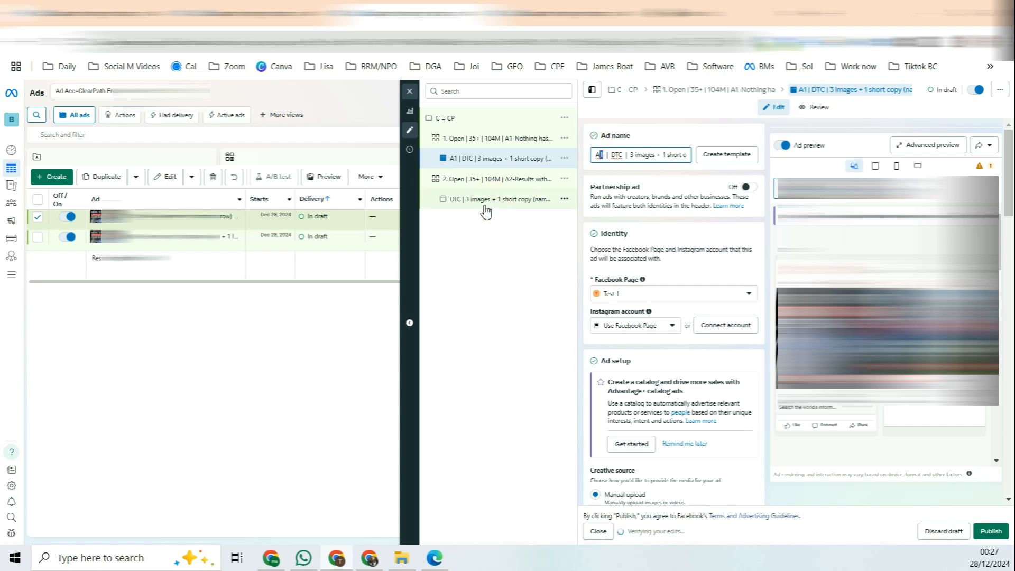
{"action": "left_click", "coordinate": [596, 156]}
{"action": "type", "text": "A"}
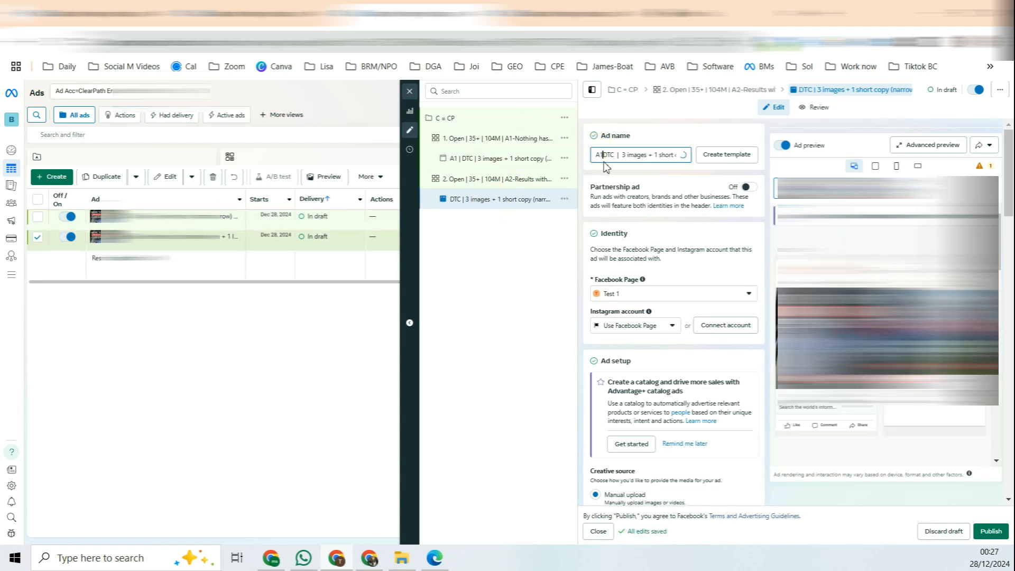
- Complete the A2 prefix in the name of the DTC ad under ad set 2
{"action": "type", "text": "2 |"}
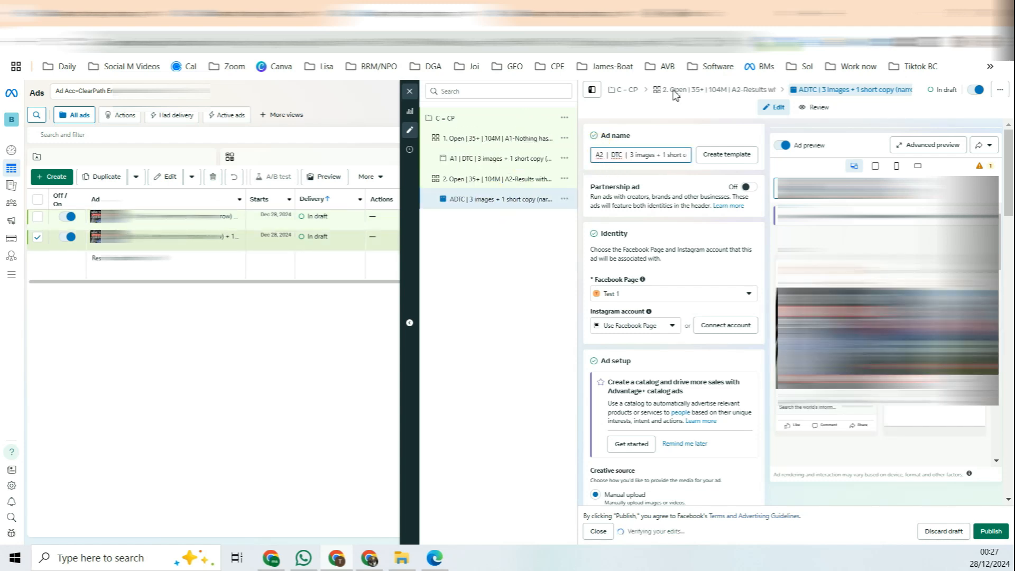
{"action": "scroll", "coordinate": [667, 377], "scroll_direction": "down", "scroll_amount": 10}
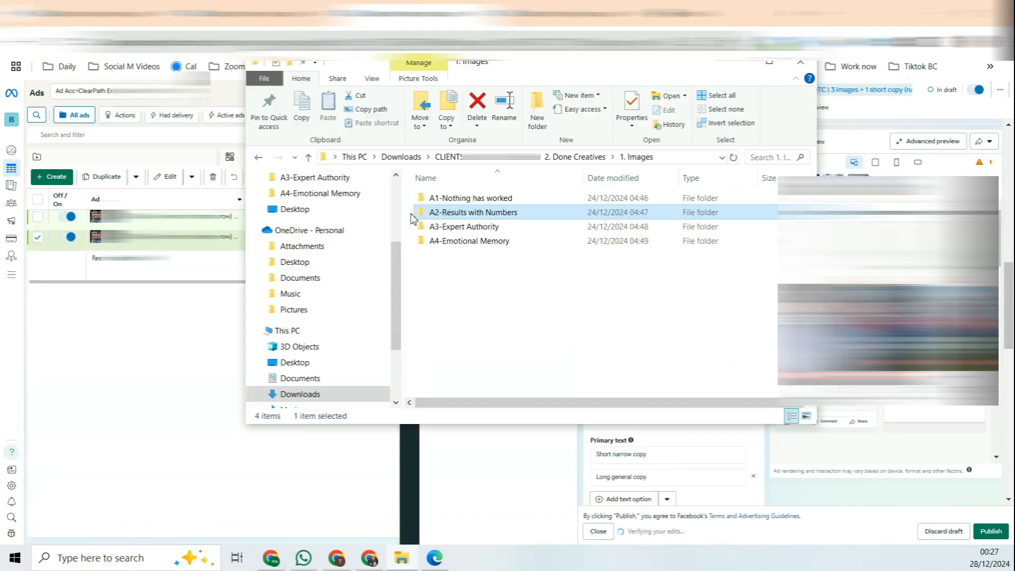
- Check the A2-Results with Numbers image folder and the images and copy planned for Adset 2 in the work document
{"action": "left_click_drag", "start_coordinate": [411, 214], "coordinate": [534, 223]}
{"action": "key", "text": "alt+Tab"}
{"action": "left_click", "coordinate": [345, 211]}
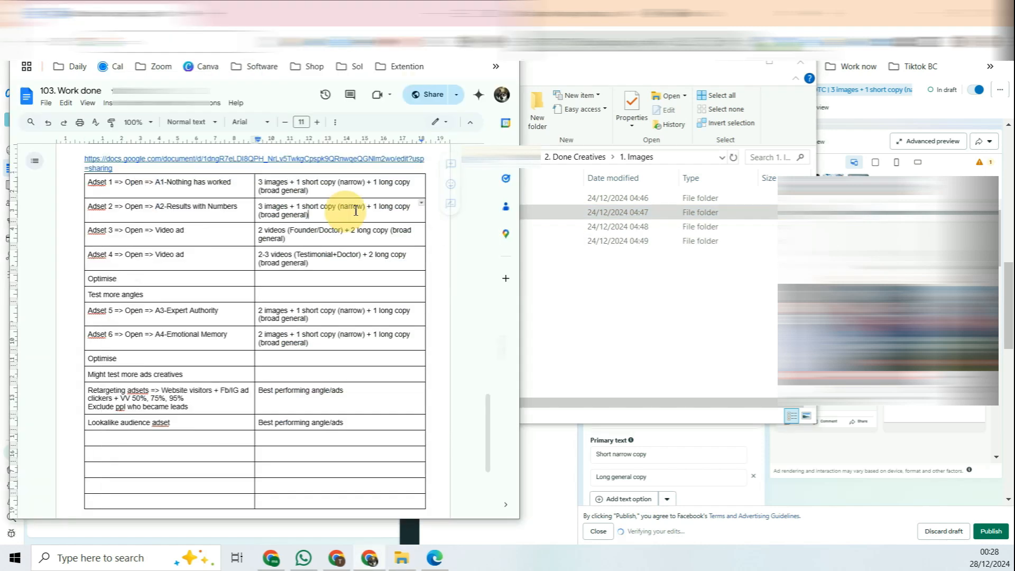
{"action": "left_click_drag", "start_coordinate": [363, 208], "coordinate": [311, 206]}
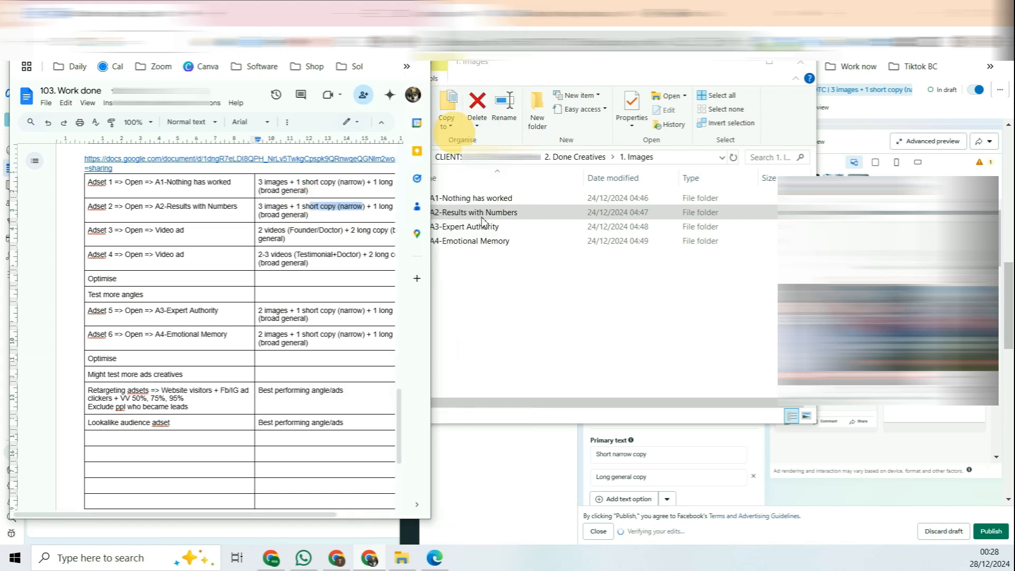
{"action": "left_click", "coordinate": [332, 207]}
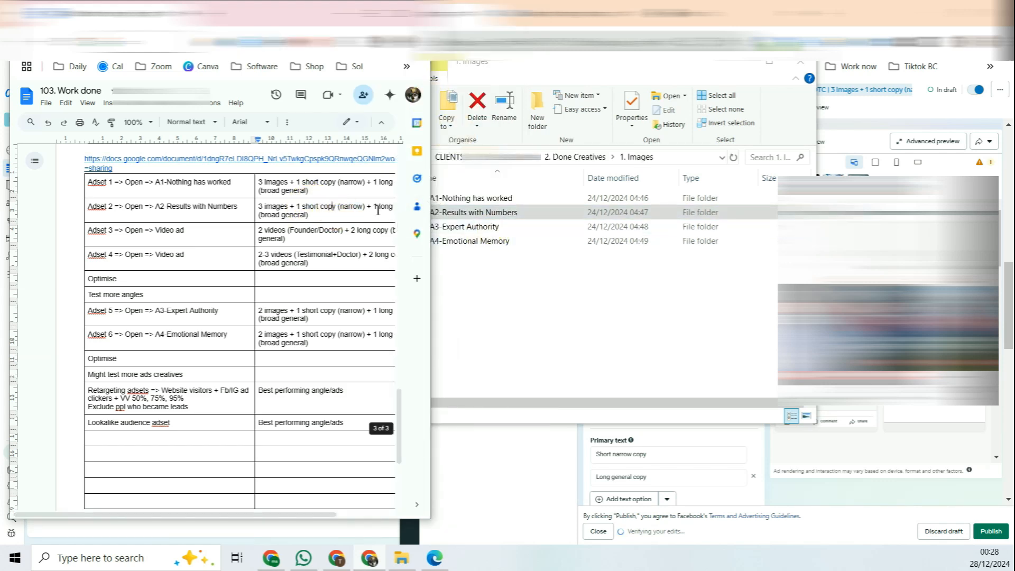
{"action": "left_click", "coordinate": [560, 219]}
{"action": "left_click_drag", "start_coordinate": [433, 187], "coordinate": [523, 180]}
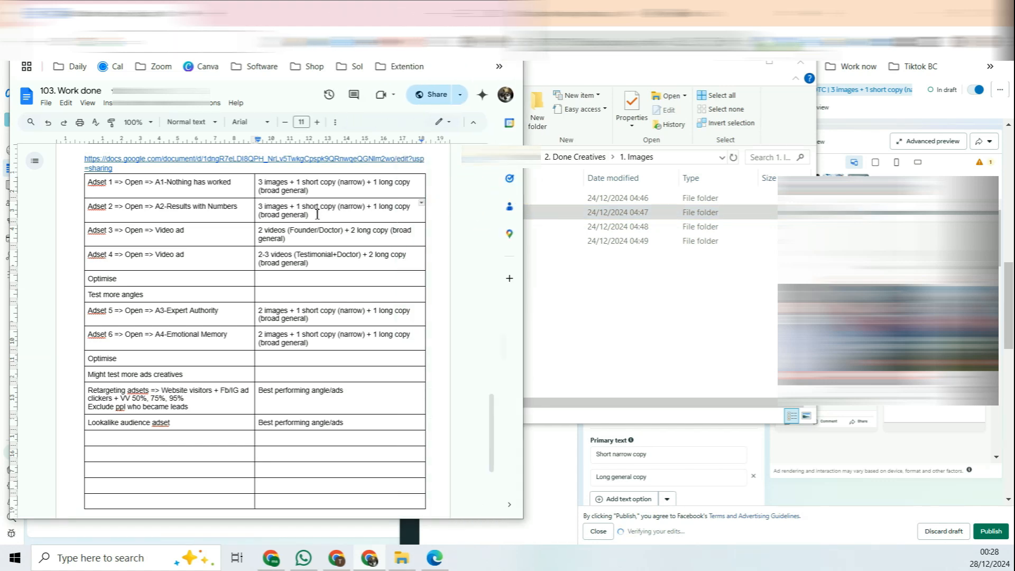
{"action": "left_click", "coordinate": [299, 216]}
{"action": "left_click_drag", "start_coordinate": [299, 215], "coordinate": [286, 218]}
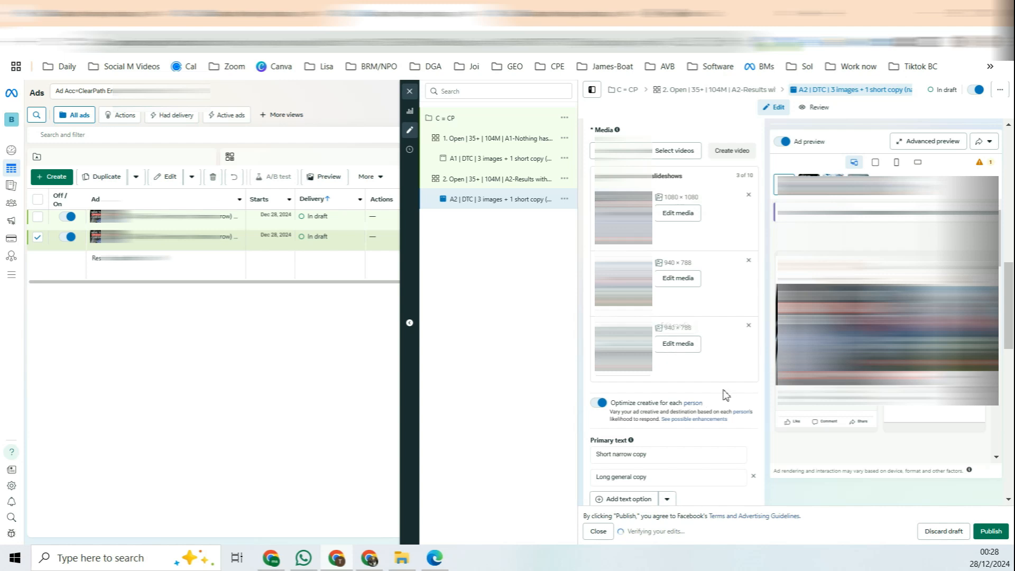
- Review the A2 ad's media and primary text fields against the copy planned for Adset 2 in the work document
{"action": "scroll", "coordinate": [724, 394], "scroll_direction": "down", "scroll_amount": 2}
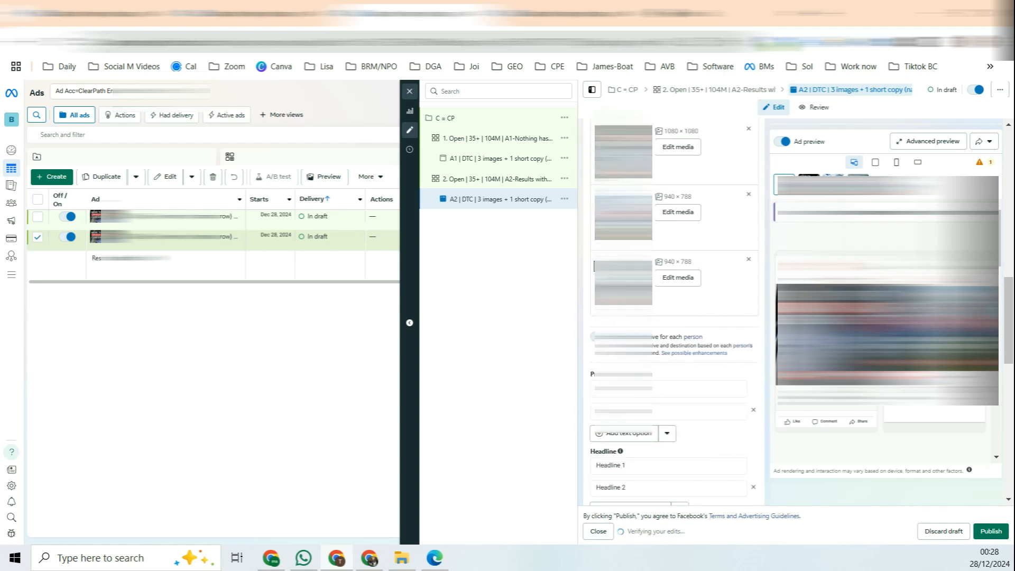
{"action": "scroll", "coordinate": [656, 169], "scroll_direction": "up", "scroll_amount": 2}
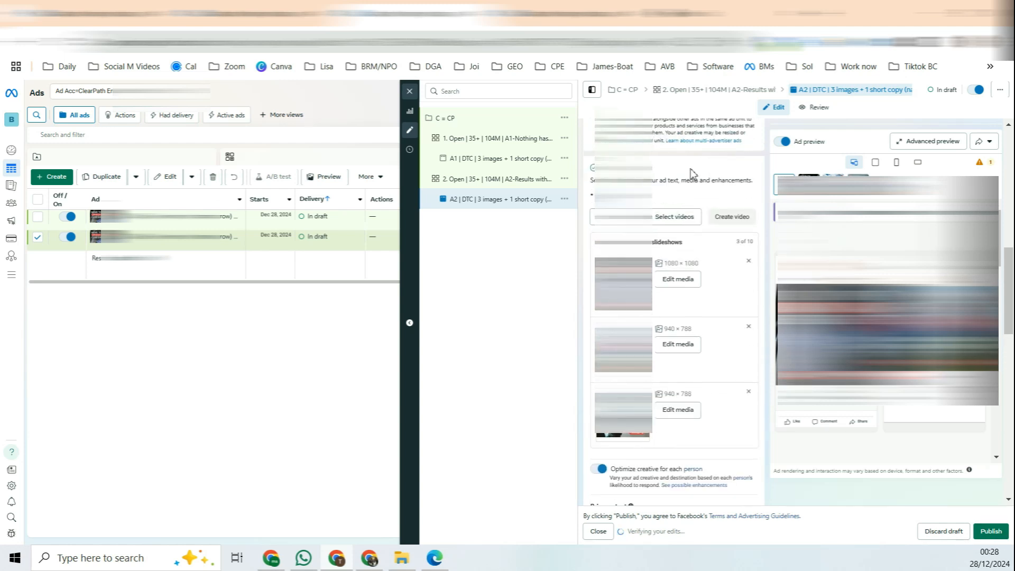
{"action": "scroll", "coordinate": [675, 215], "scroll_direction": "down", "scroll_amount": 1}
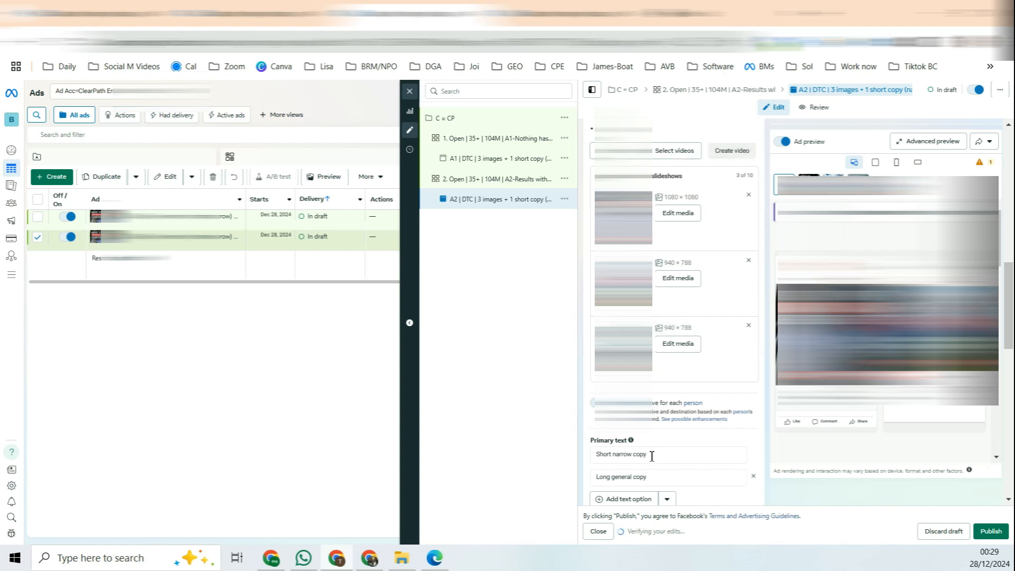
{"action": "left_click", "coordinate": [373, 555]}
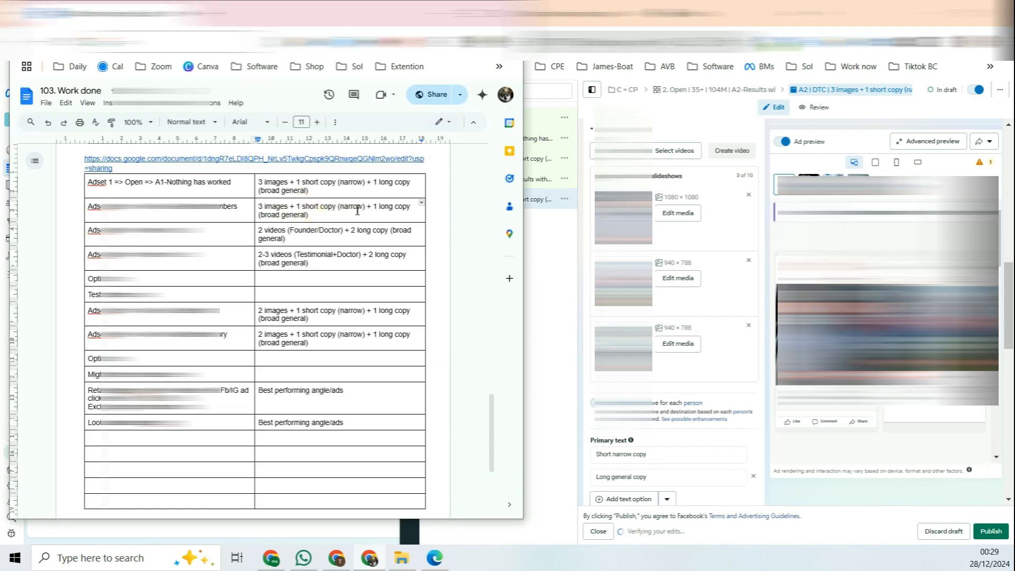
{"action": "left_click_drag", "start_coordinate": [357, 211], "coordinate": [326, 206]}
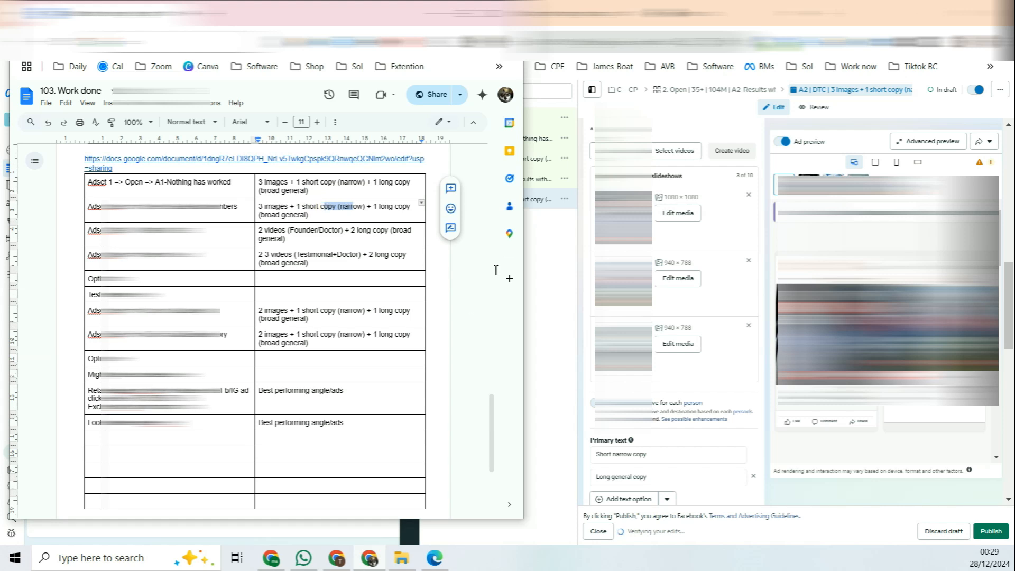
{"action": "left_click", "coordinate": [680, 376]}
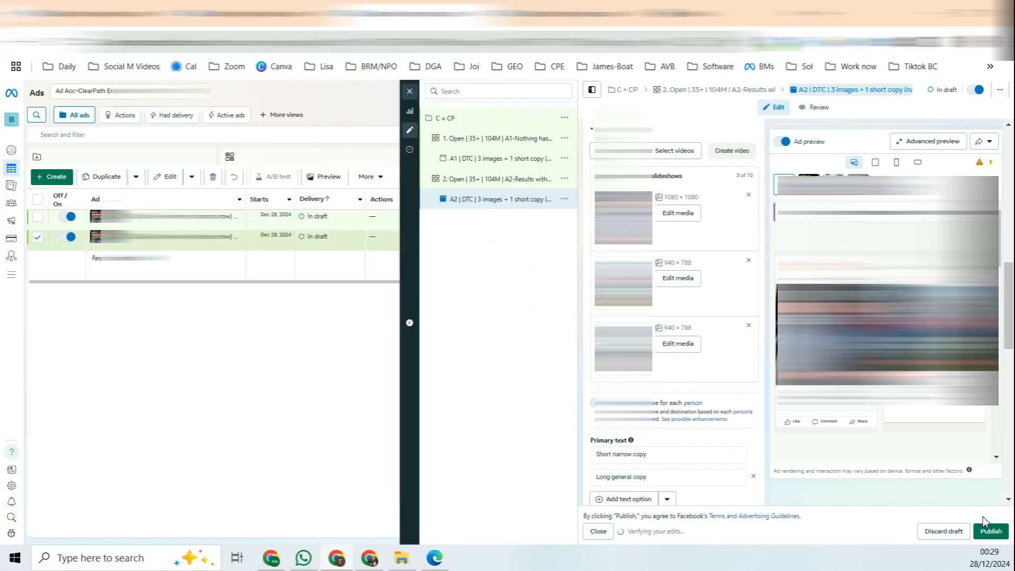
- Duplicate the A1-Nothing has worked ad set once within the original campaign and change the copy's leading number to 3
{"action": "left_click", "coordinate": [411, 92]}
{"action": "left_click", "coordinate": [288, 158]}
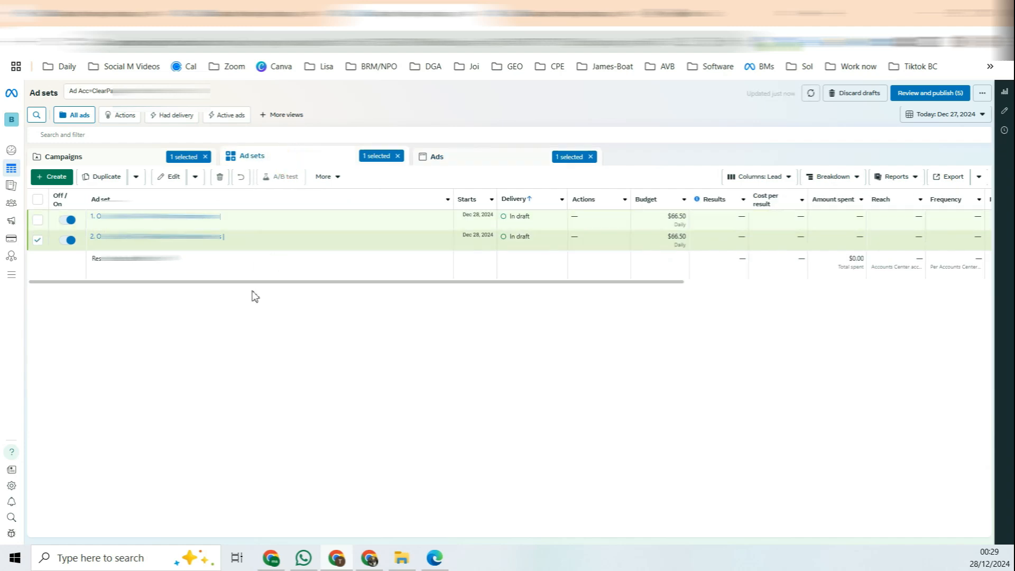
{"action": "left_click", "coordinate": [177, 225]}
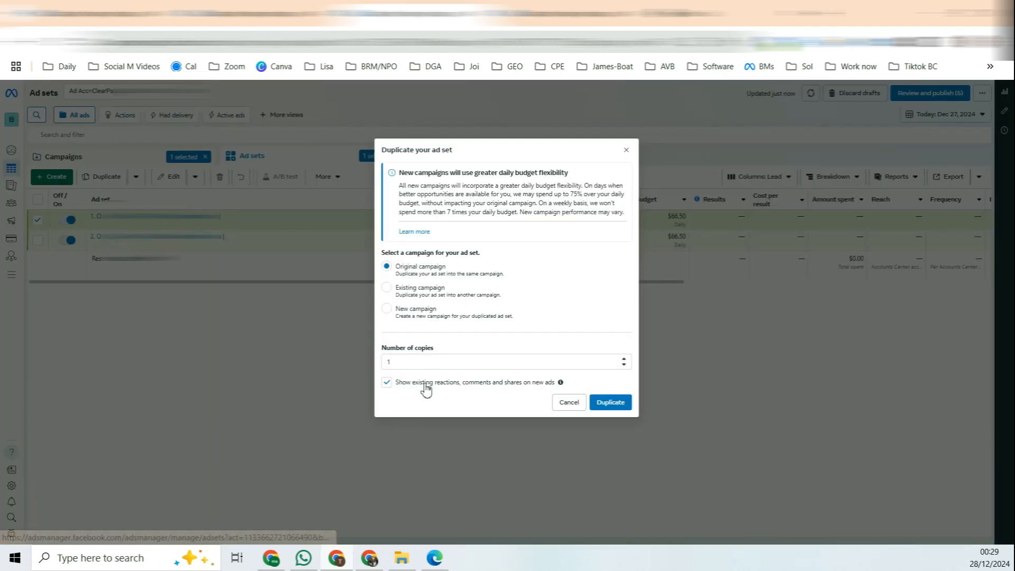
{"action": "left_click_drag", "start_coordinate": [600, 155], "coordinate": [528, 164]}
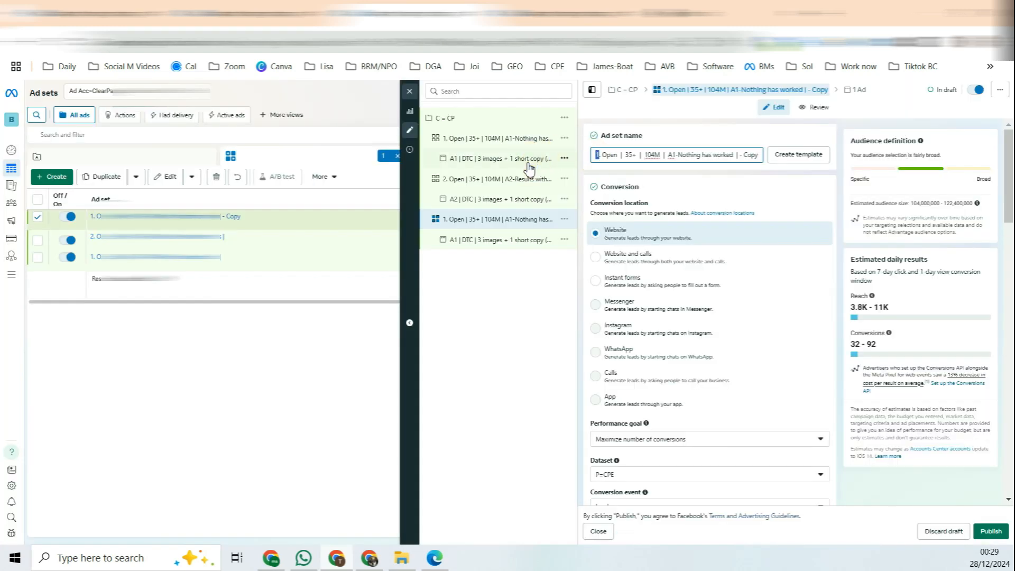
{"action": "type", "text": "3"}
- In the work document, add (Founder/Doctor) after Video ad in the Adset 3 row
{"action": "left_click", "coordinate": [370, 561]}
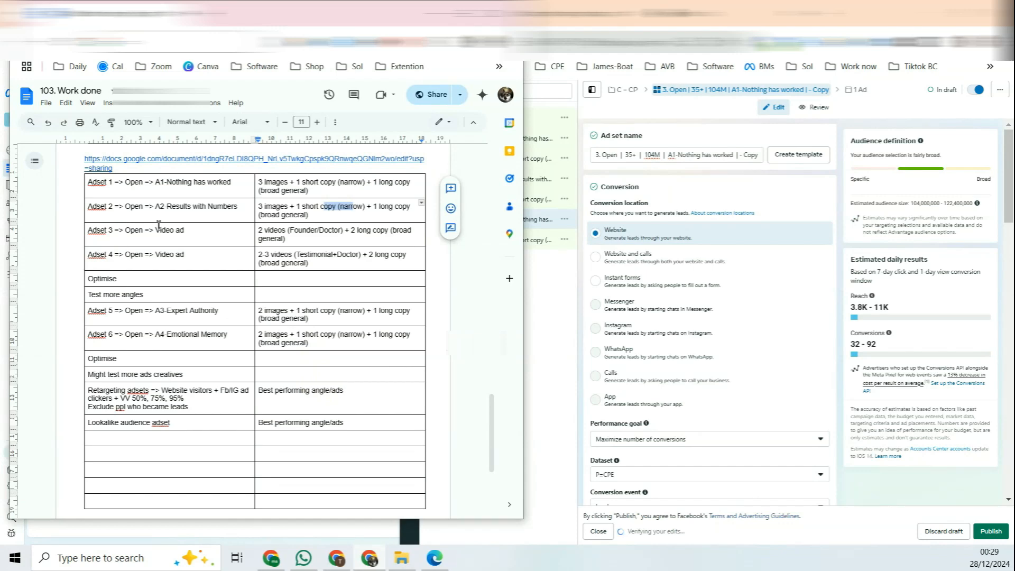
{"action": "mouse_move", "coordinate": [187, 232]}
{"action": "left_mouse_down"}
{"action": "mouse_move", "coordinate": [144, 231]}
{"action": "mouse_move", "coordinate": [156, 231]}
{"action": "left_mouse_up"}
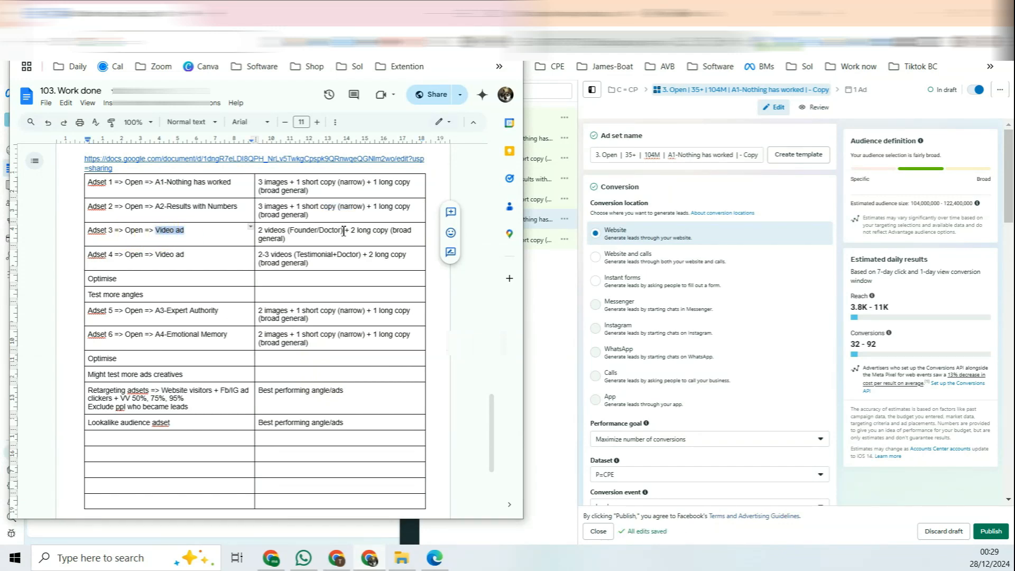
{"action": "left_click_drag", "start_coordinate": [343, 231], "coordinate": [286, 231]}
{"action": "key", "text": "ctrl+c"}
{"action": "left_click", "coordinate": [219, 230]}
{"action": "key", "text": "ctrl+v"}
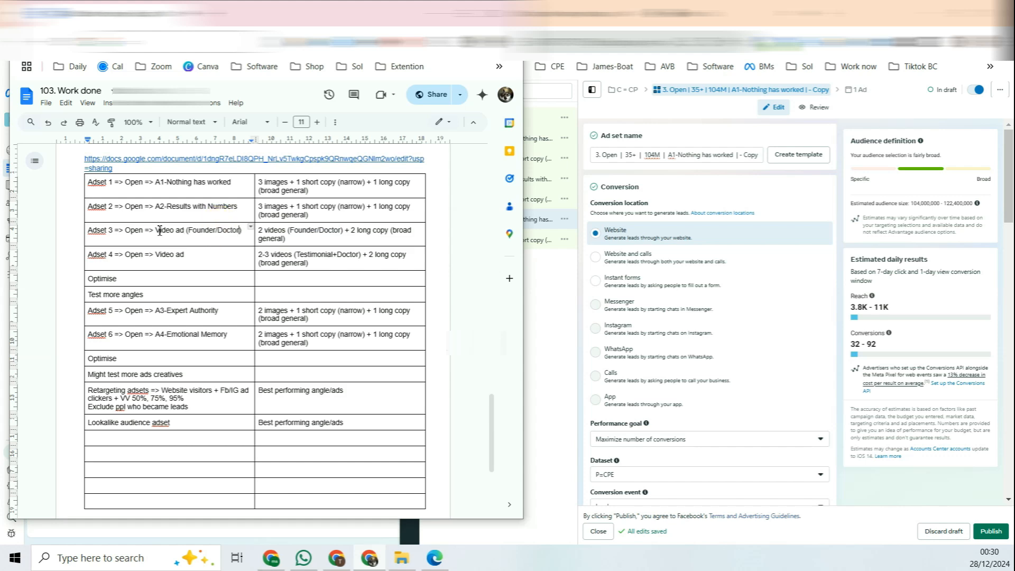
- Copy the Adset 3 label from the document and rename the third ad set as 3. Open | 35+ | 104M | Video ad (Founder/Doctor) |
{"action": "left_click_drag", "start_coordinate": [160, 231], "coordinate": [235, 231]}
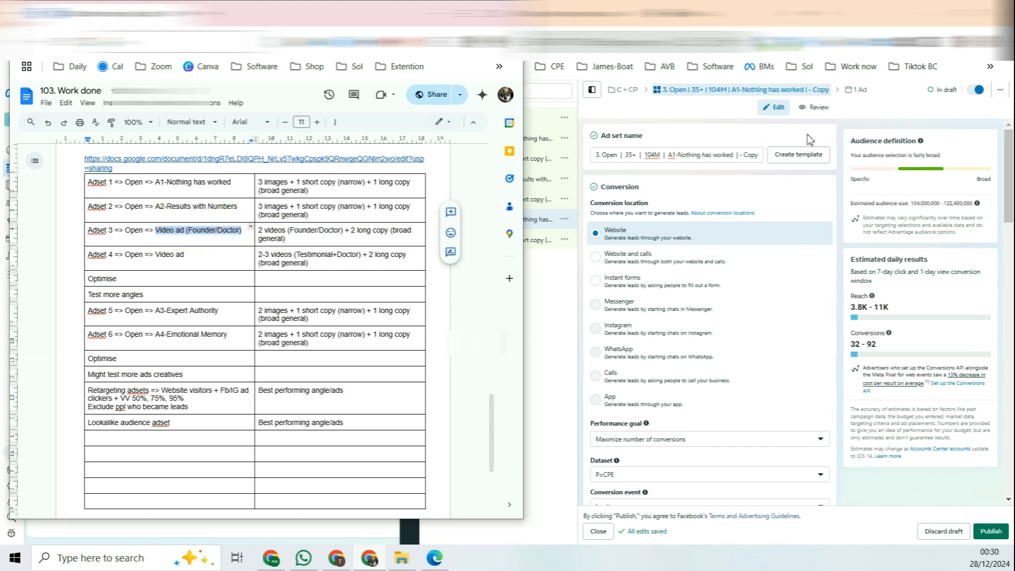
{"action": "key", "text": "ctrl+v"}
{"action": "left_click_drag", "start_coordinate": [669, 158], "coordinate": [777, 158]}
{"action": "key", "text": "BackSpace"}
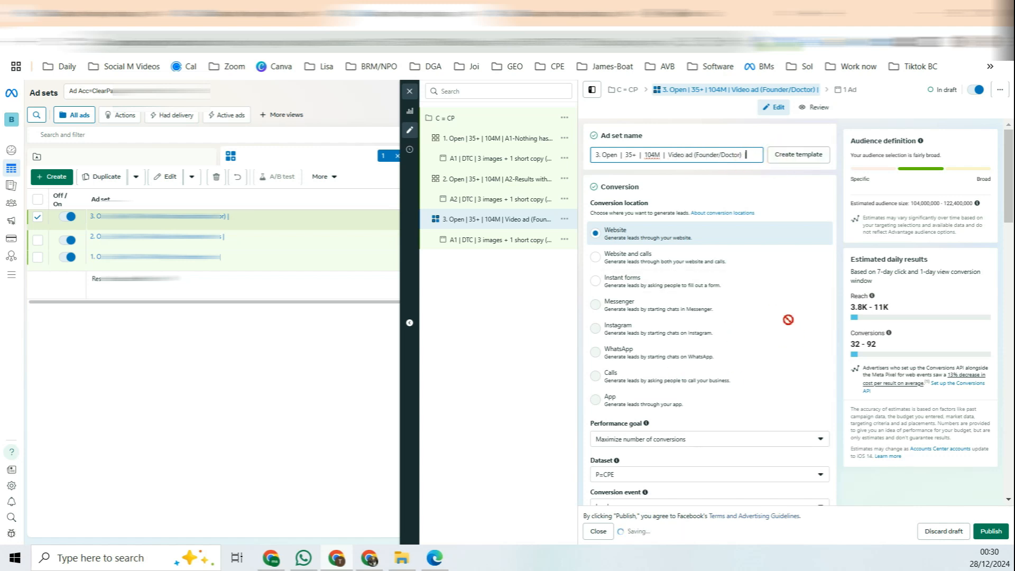
- Open the ad under ad set 3 and replace the A1 prefix of its name with Founder/Doctor
{"action": "left_click", "coordinate": [503, 241]}
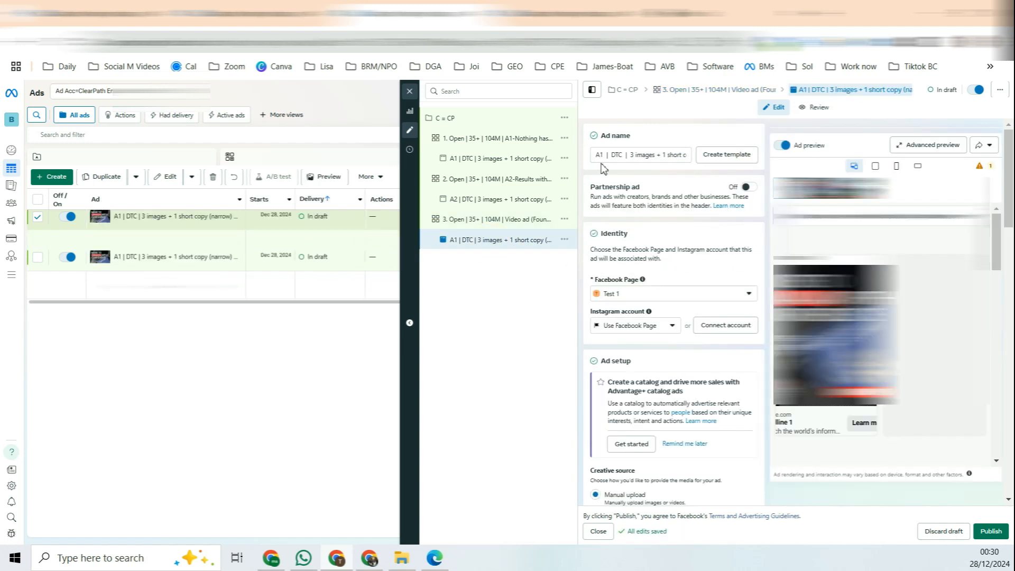
{"action": "double_click", "coordinate": [599, 155]}
{"action": "key", "text": "ctrl+v"}
{"action": "left_click", "coordinate": [622, 156]}
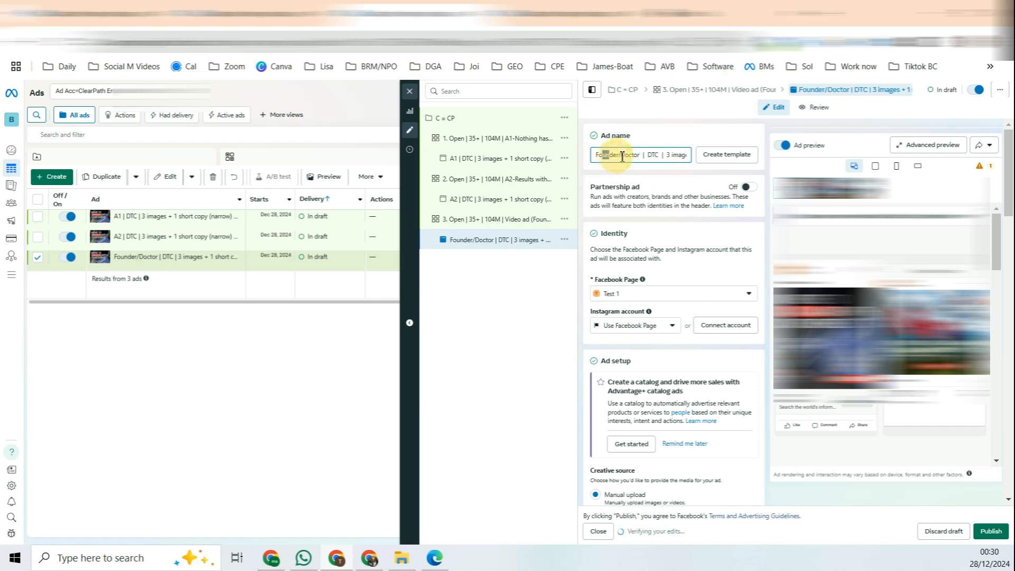
{"action": "left_click_drag", "start_coordinate": [623, 156], "coordinate": [632, 156]}
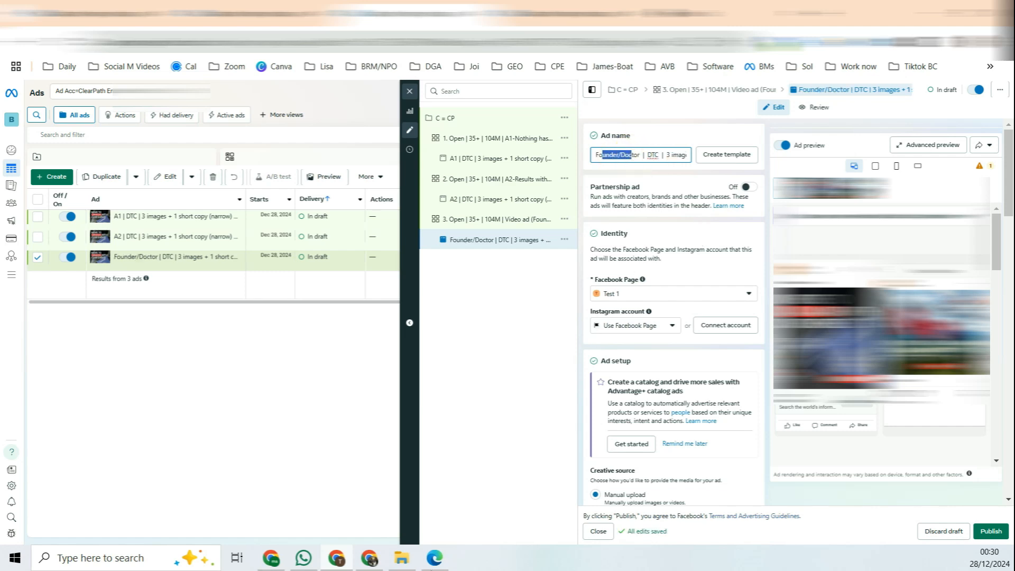
- Compare the videos and long copy planned for Adset 3 with the Adset 2 copy plan in the work document
{"action": "left_click", "coordinate": [370, 558]}
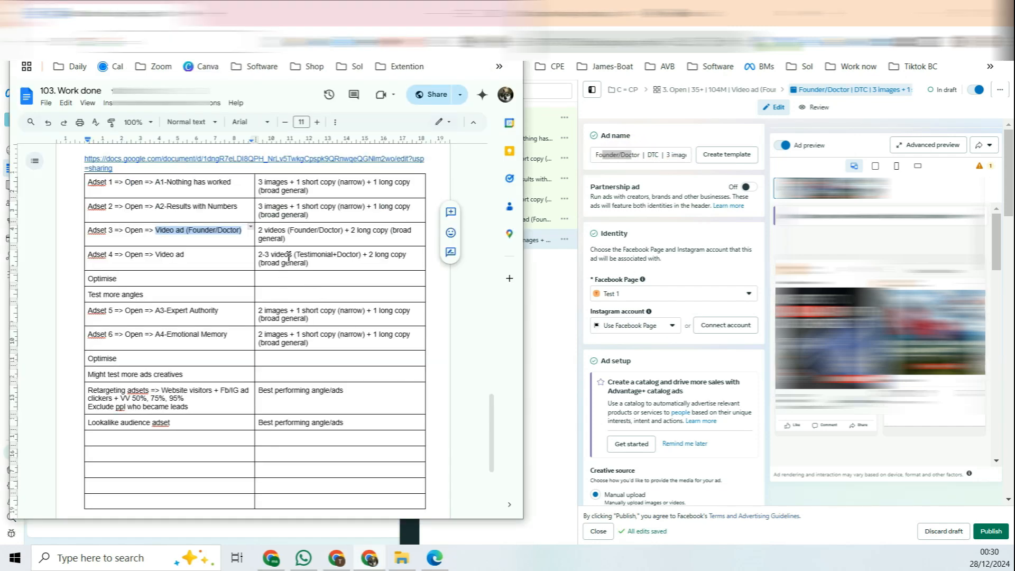
{"action": "mouse_move", "coordinate": [274, 233]}
{"action": "left_mouse_down"}
{"action": "mouse_move", "coordinate": [287, 236]}
{"action": "mouse_move", "coordinate": [265, 233]}
{"action": "left_mouse_up"}
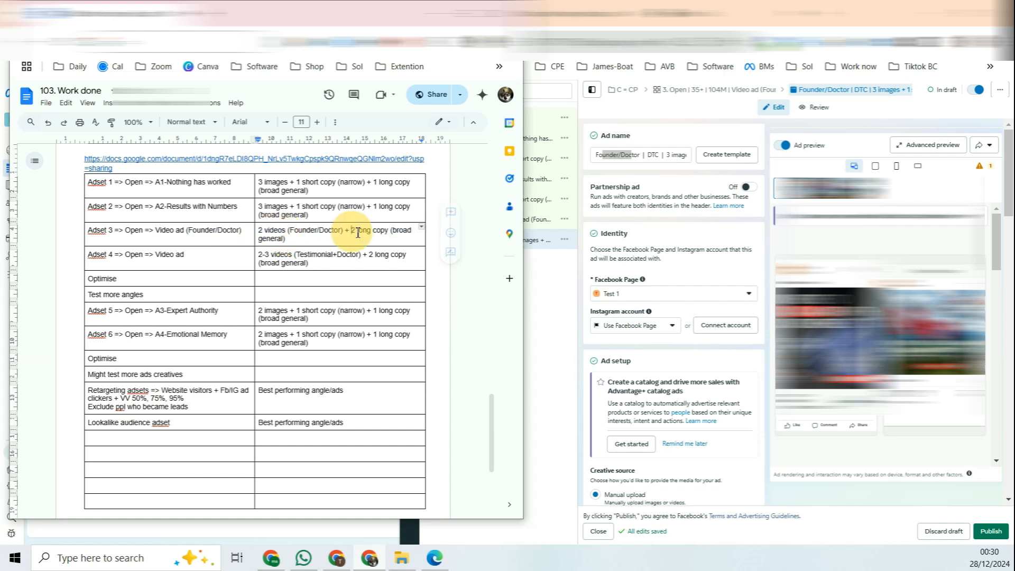
{"action": "left_click_drag", "start_coordinate": [351, 233], "coordinate": [402, 238]}
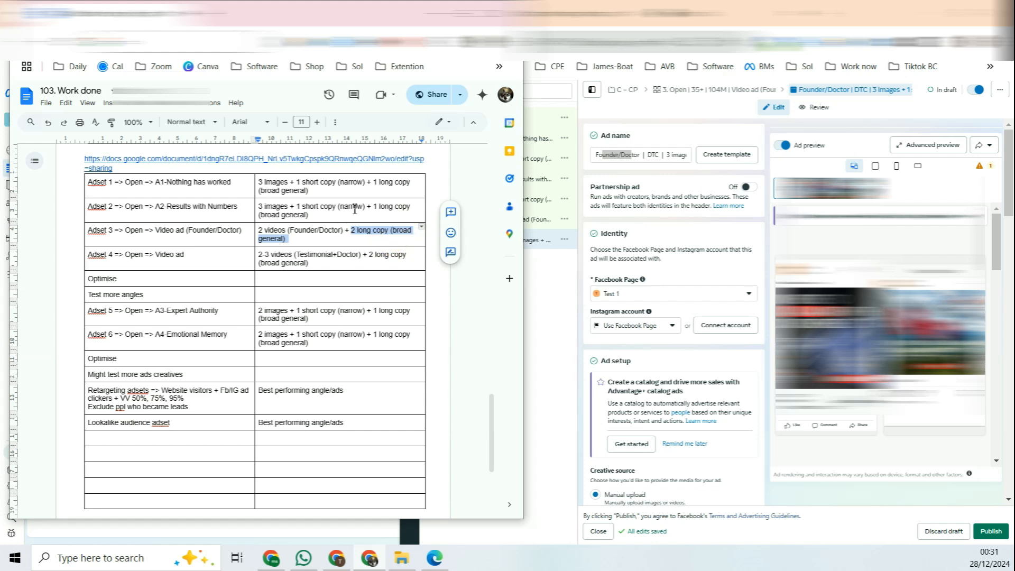
{"action": "left_click_drag", "start_coordinate": [365, 208], "coordinate": [329, 210]}
{"action": "left_click", "coordinate": [374, 209]}
{"action": "left_click", "coordinate": [381, 211]}
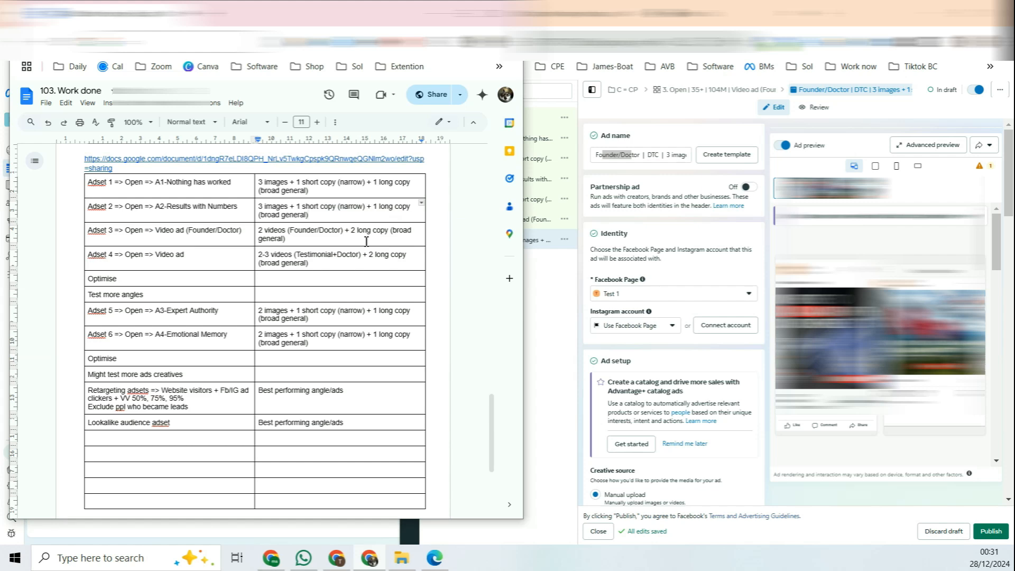
{"action": "double_click", "coordinate": [375, 207]}
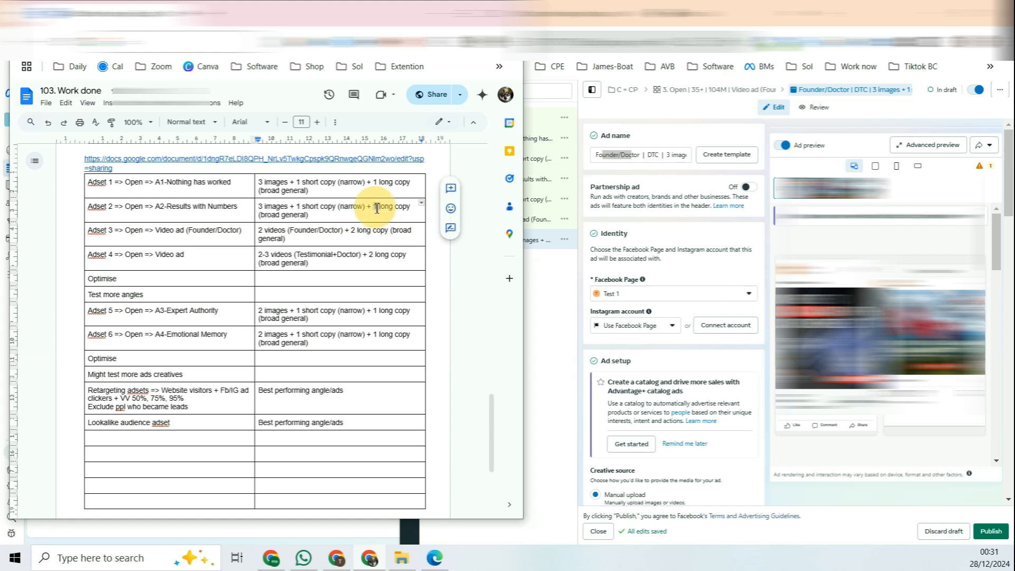
{"action": "left_click", "coordinate": [370, 238]}
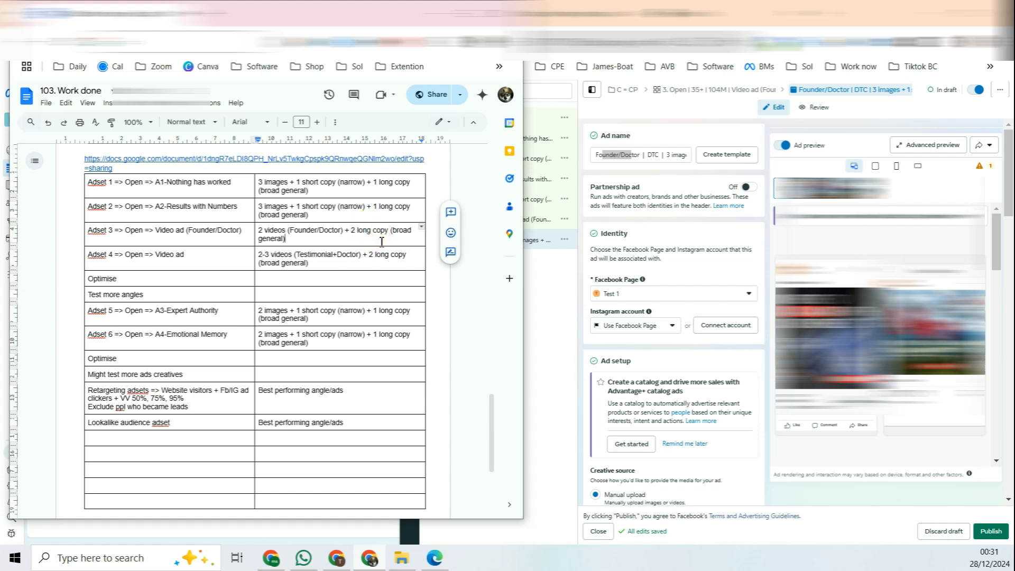
{"action": "left_click_drag", "start_coordinate": [259, 231], "coordinate": [286, 231]}
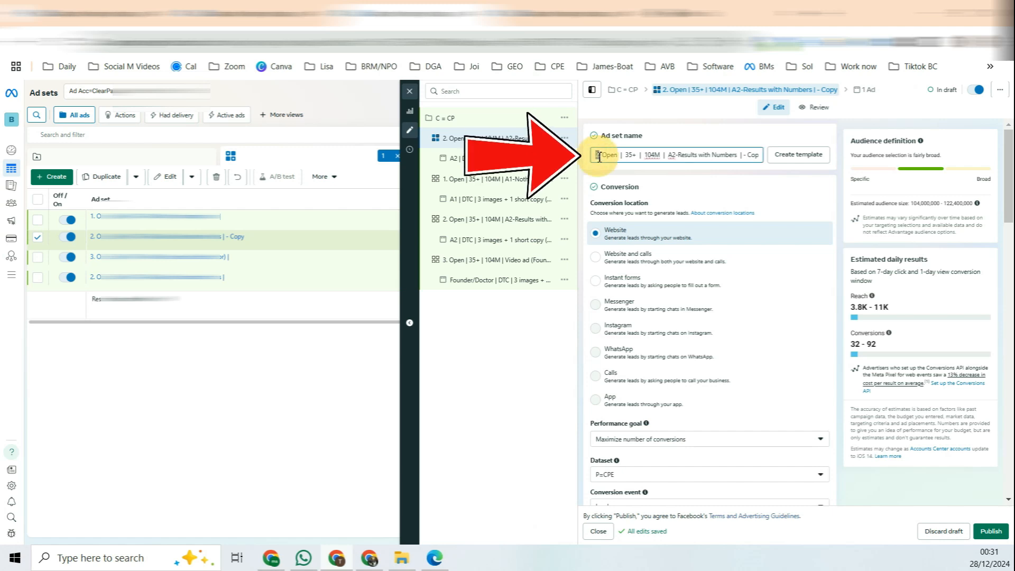
- Rename the copy of ad set 2 as 4. Open | 35+ | 104M | (Testimonial+Doctor) |, taking the label from the document's Adset 4 row
{"action": "type", "text": "4"}
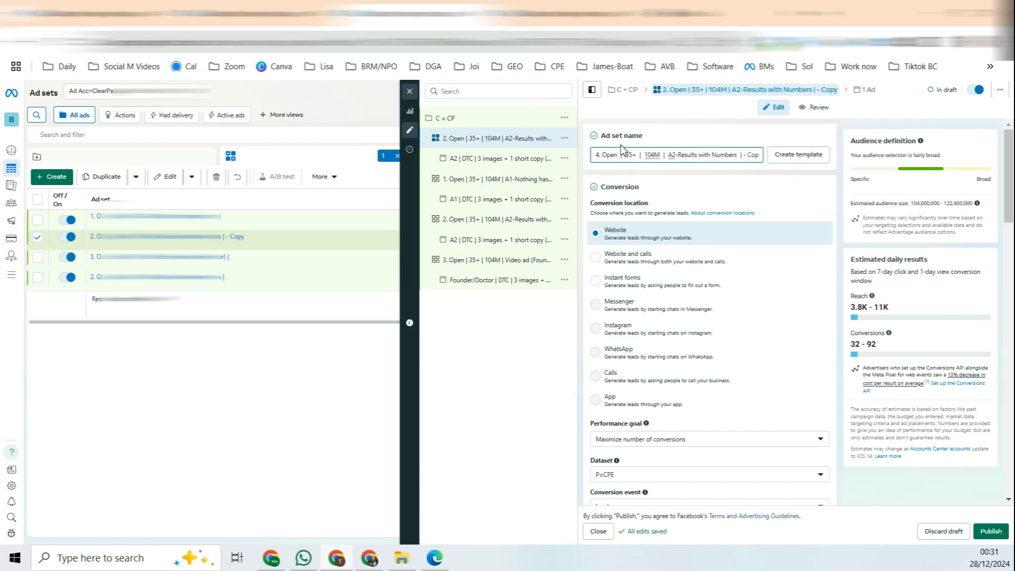
{"action": "left_click", "coordinate": [369, 563]}
{"action": "left_click_drag", "start_coordinate": [163, 263], "coordinate": [112, 265]}
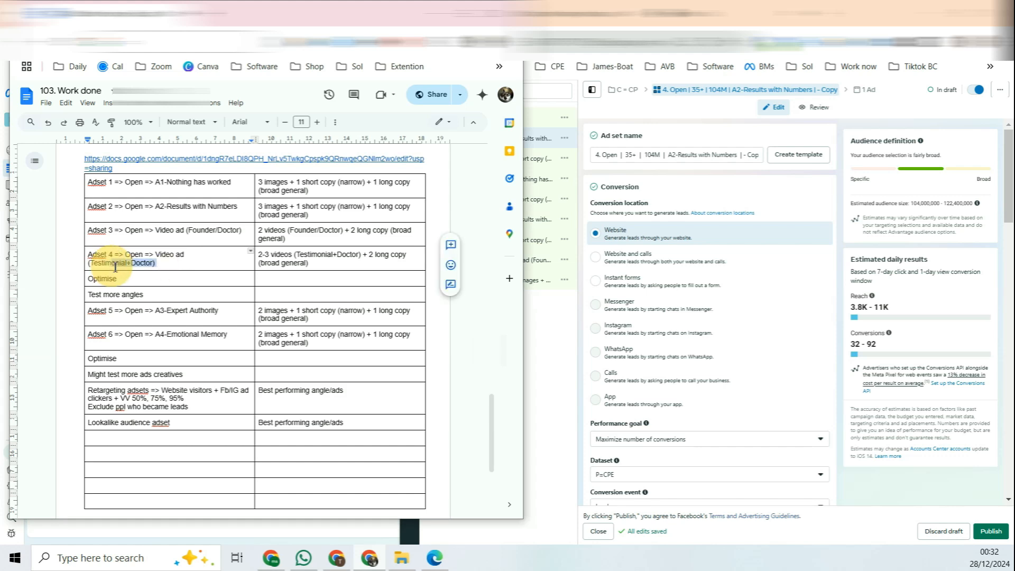
{"action": "left_click", "coordinate": [671, 158]}
{"action": "left_click_drag", "start_coordinate": [668, 157], "coordinate": [773, 162]}
{"action": "key", "text": "ctrl+v"}
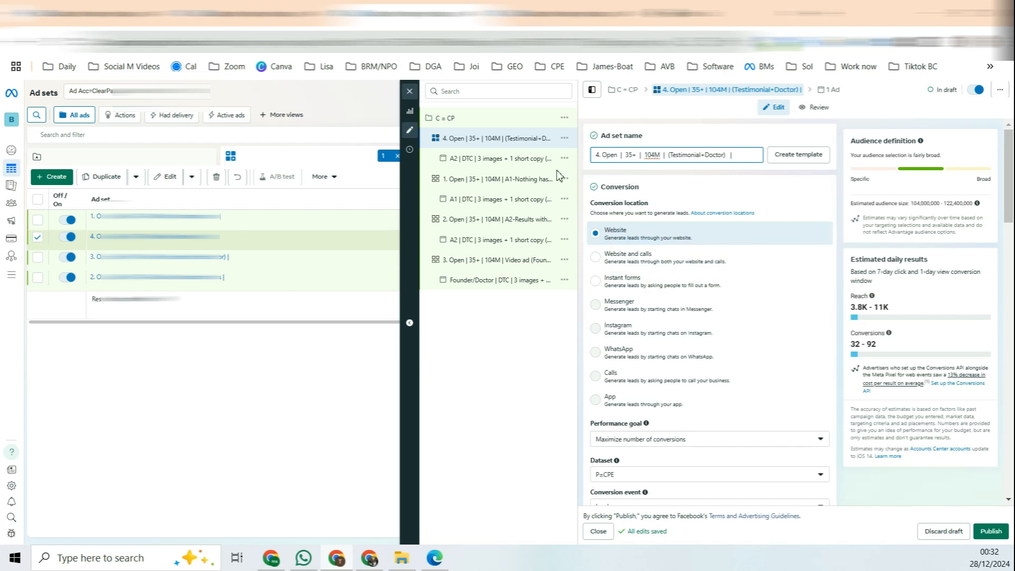
- Open the ad under ad set 4 and replace the A2 prefix of its name with Testimonial+Doctor
{"action": "left_click", "coordinate": [495, 166]}
{"action": "left_click_drag", "start_coordinate": [604, 155], "coordinate": [579, 154]}
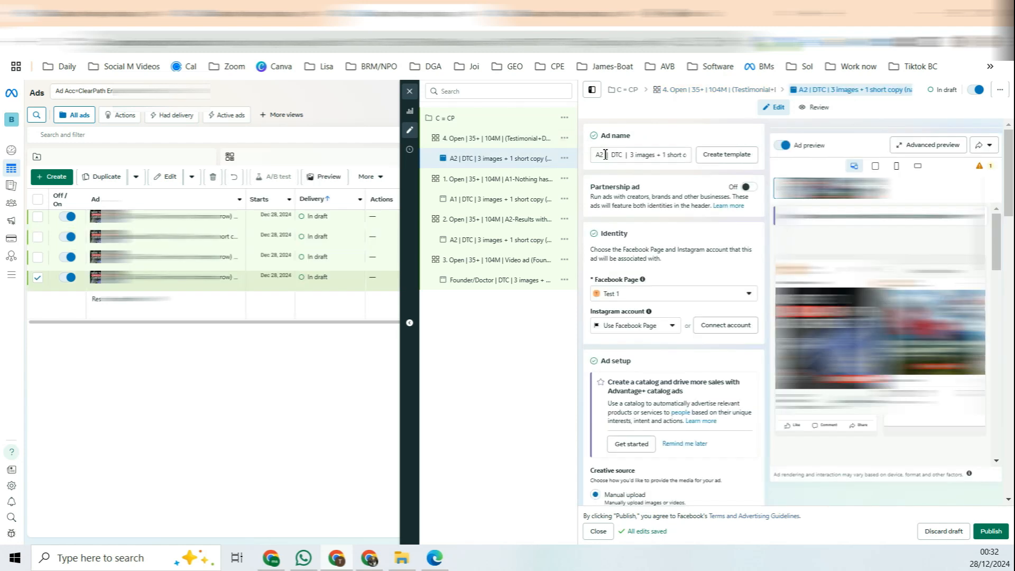
{"action": "key", "text": "ctrl+v"}
{"action": "left_click_drag", "start_coordinate": [607, 154], "coordinate": [644, 154]}
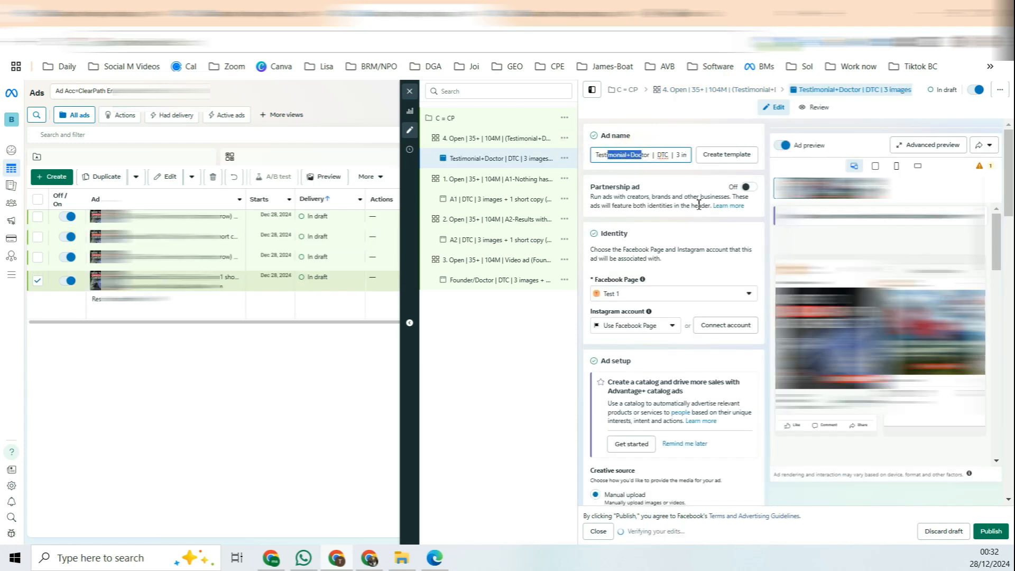
- Review the Testimonial+Doctor videos and long copy planned for Adset 4 in the work document
{"action": "left_click", "coordinate": [371, 561]}
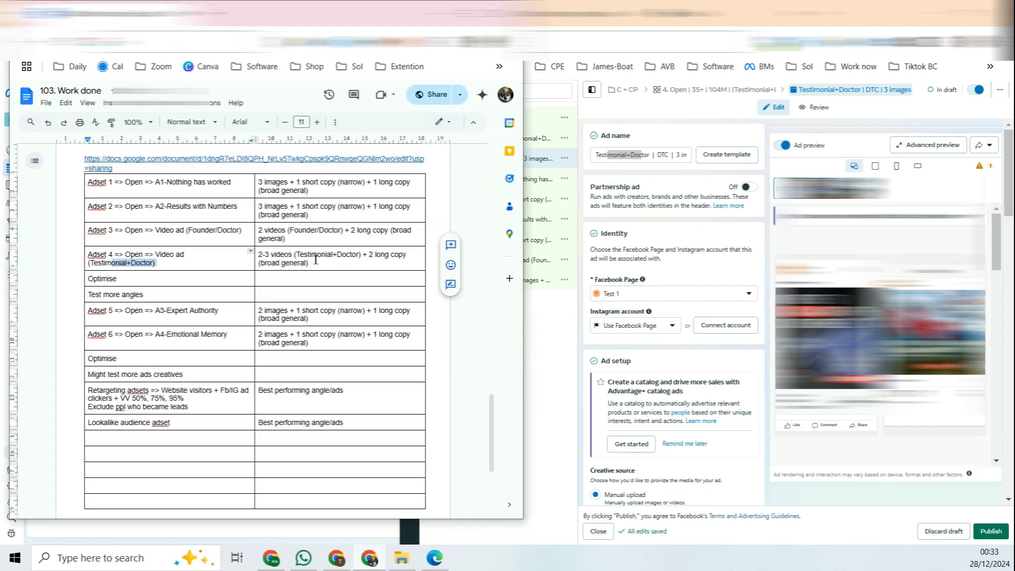
{"action": "left_click_drag", "start_coordinate": [293, 254], "coordinate": [353, 258]}
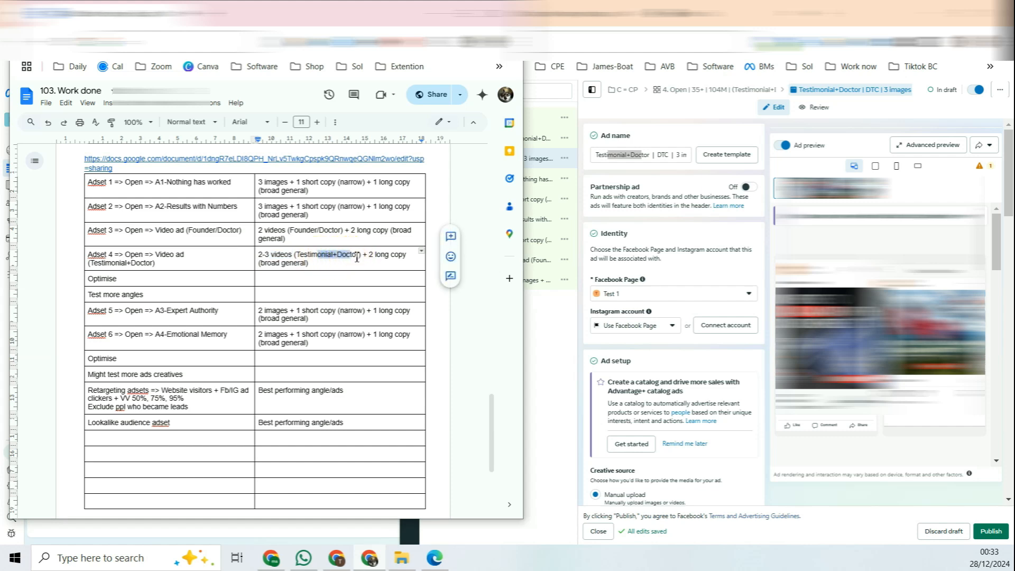
{"action": "left_click_drag", "start_coordinate": [369, 254], "coordinate": [412, 254]}
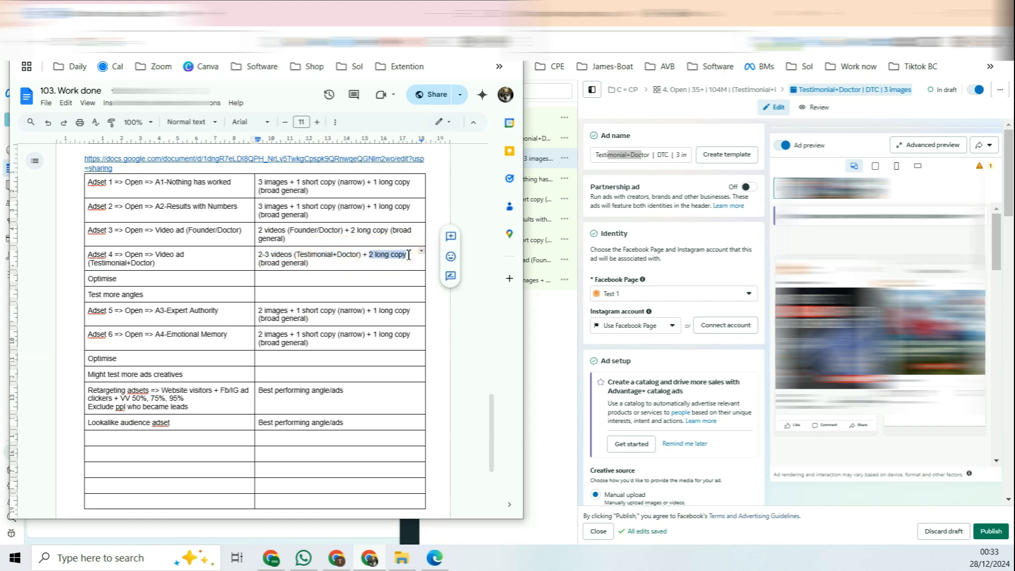
{"action": "left_click", "coordinate": [368, 257]}
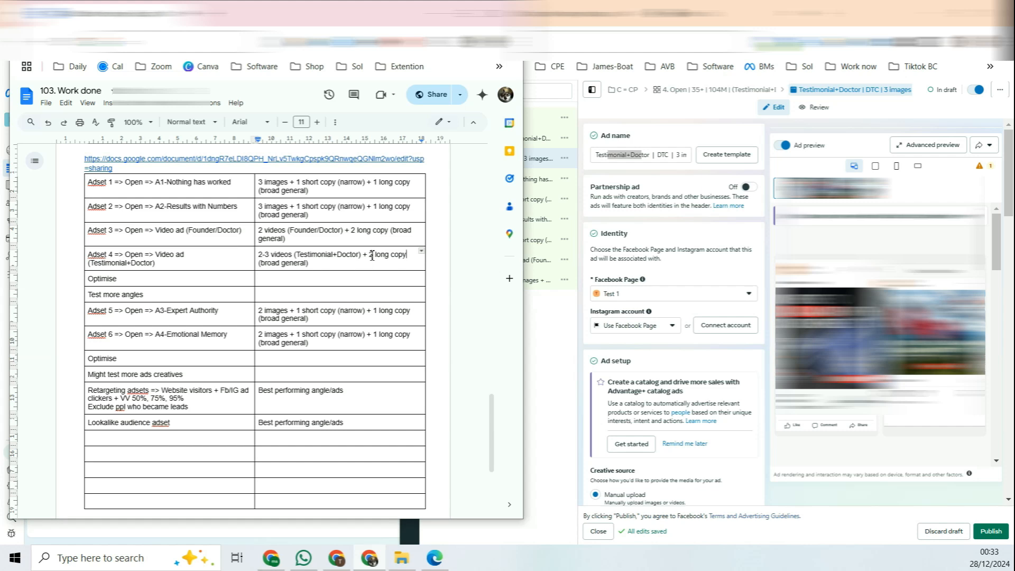
{"action": "left_click_drag", "start_coordinate": [372, 256], "coordinate": [382, 259]}
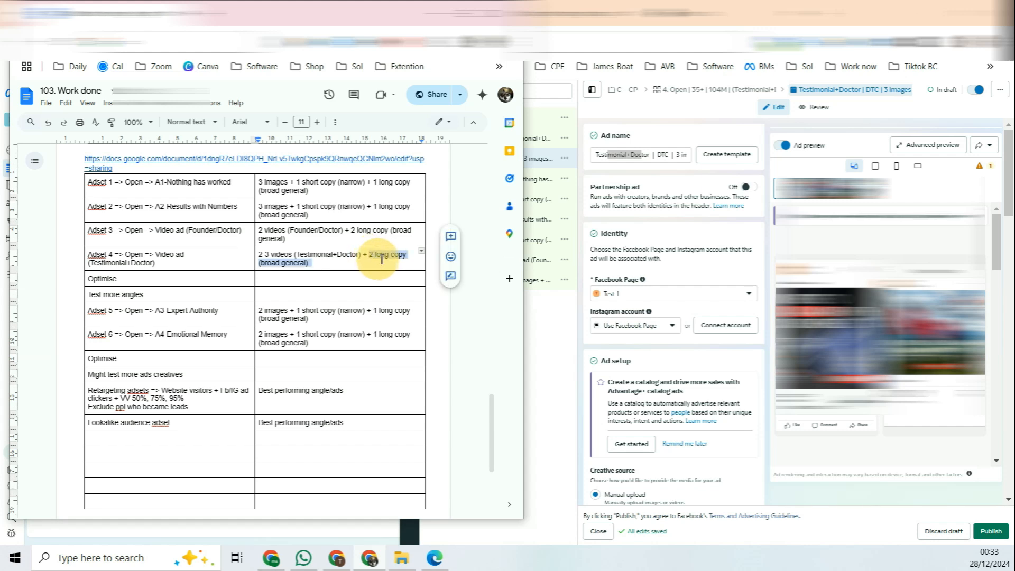
{"action": "left_click", "coordinate": [382, 259]}
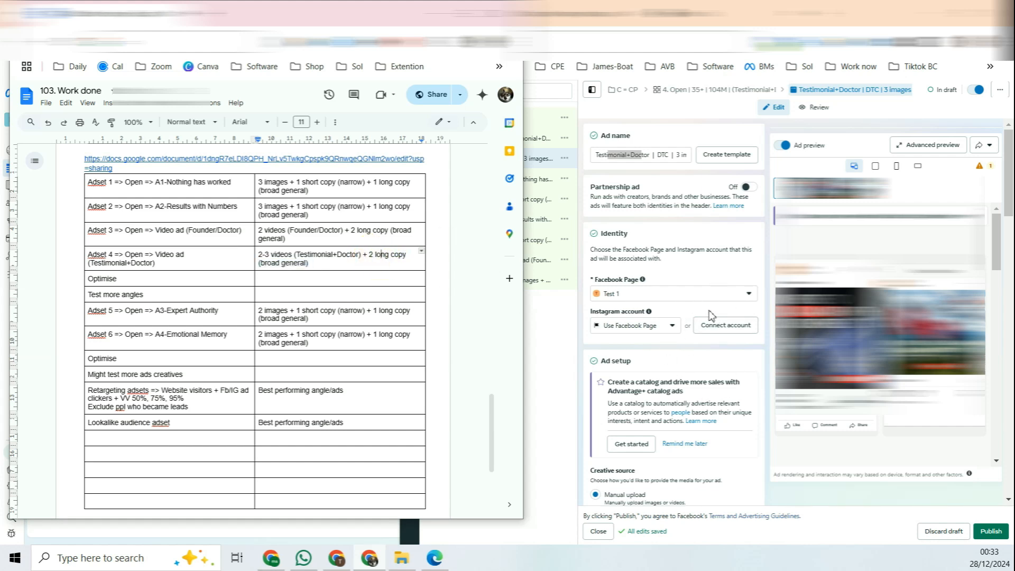
- Leave the ad editor for the draft campaign's ad sets list and widen its ad set name column
{"action": "left_click", "coordinate": [1001, 531]}
{"action": "left_click", "coordinate": [125, 154]}
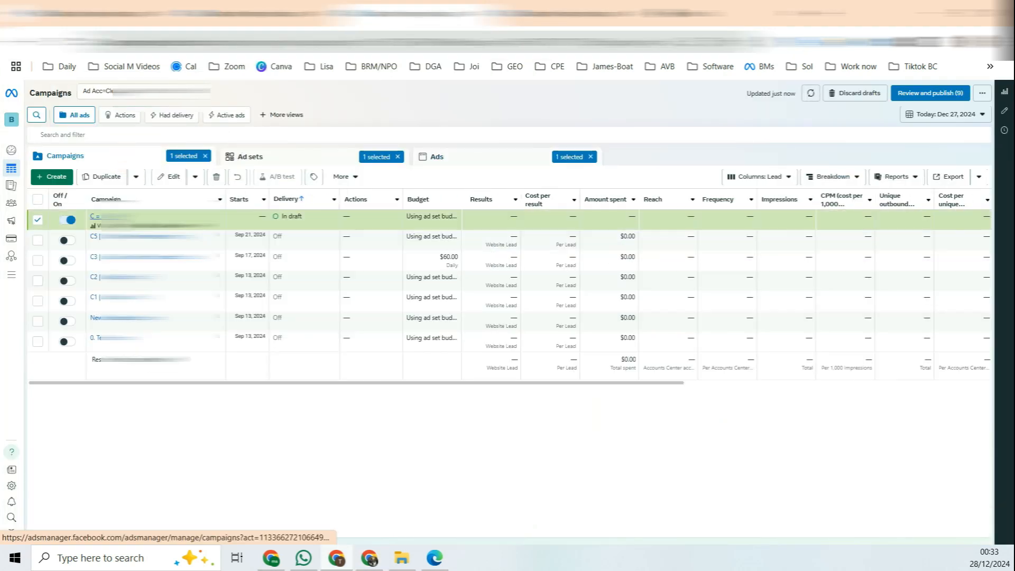
{"action": "left_click", "coordinate": [108, 216]}
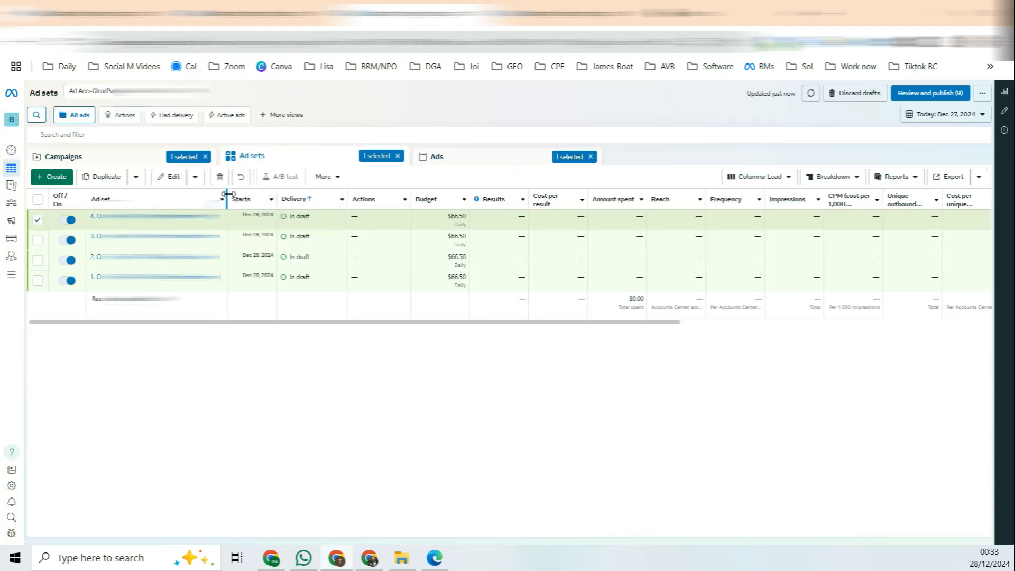
{"action": "left_click_drag", "start_coordinate": [228, 199], "coordinate": [331, 199]}
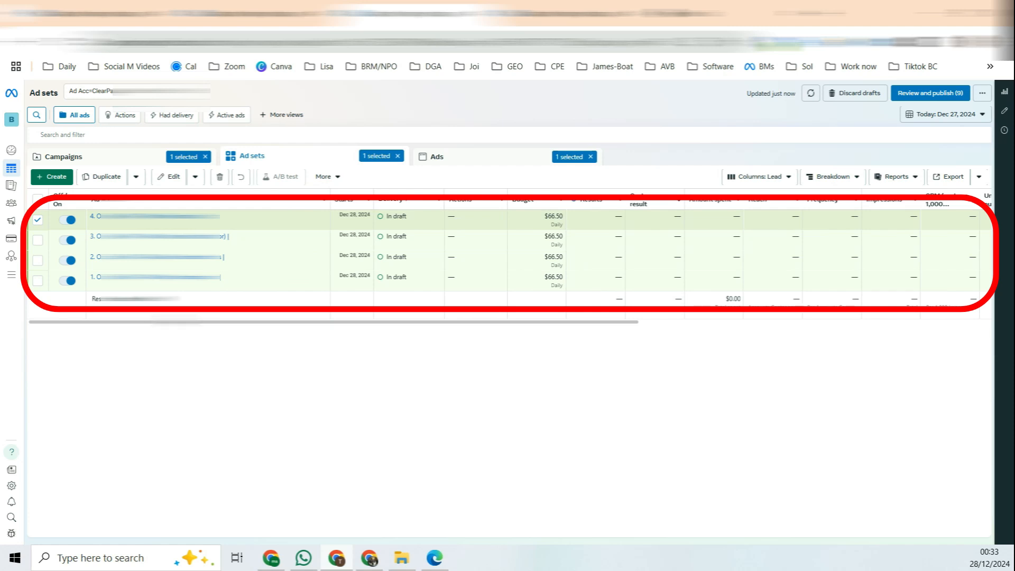
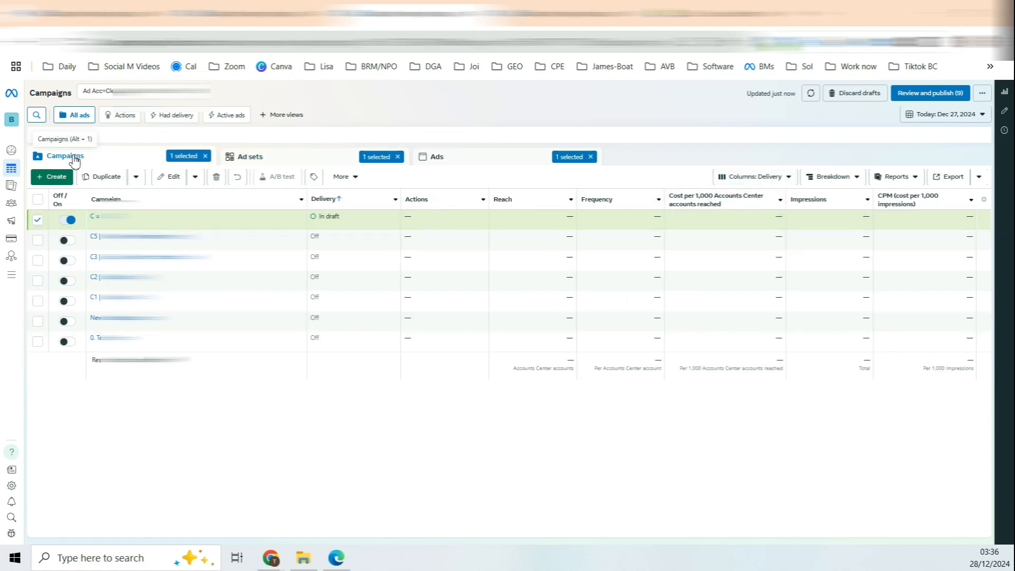
{"action": "left_click", "coordinate": [264, 154]}
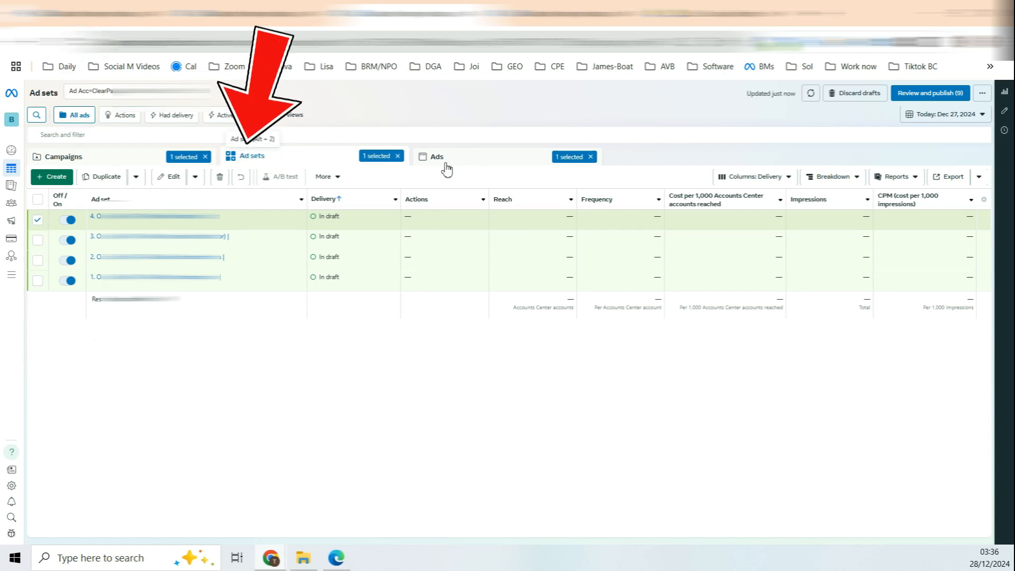
- Try the Performance and clicks column preset on the ad sets table and restore the Delivery preset
{"action": "left_click", "coordinate": [760, 183]}
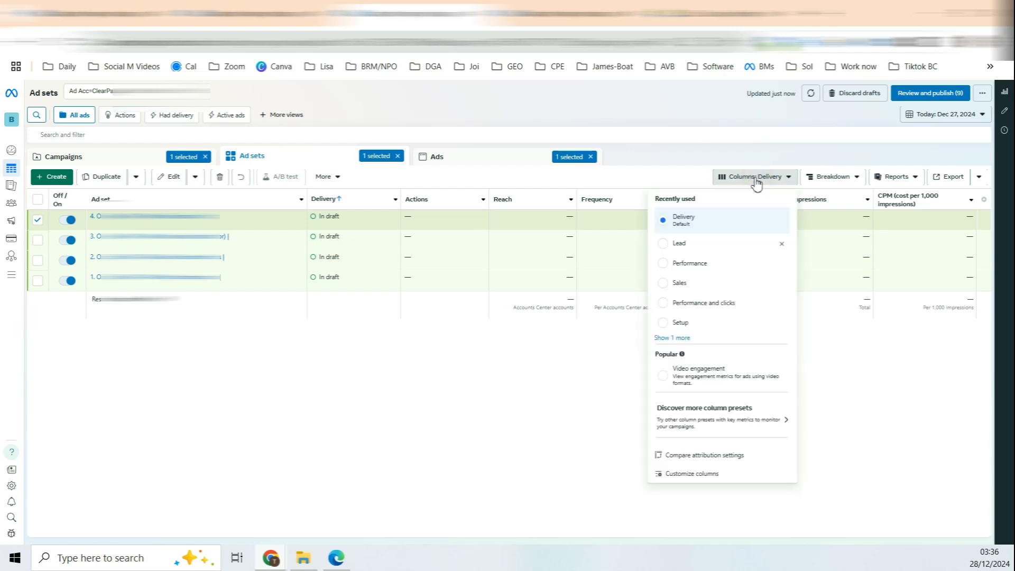
{"action": "left_click", "coordinate": [714, 261]}
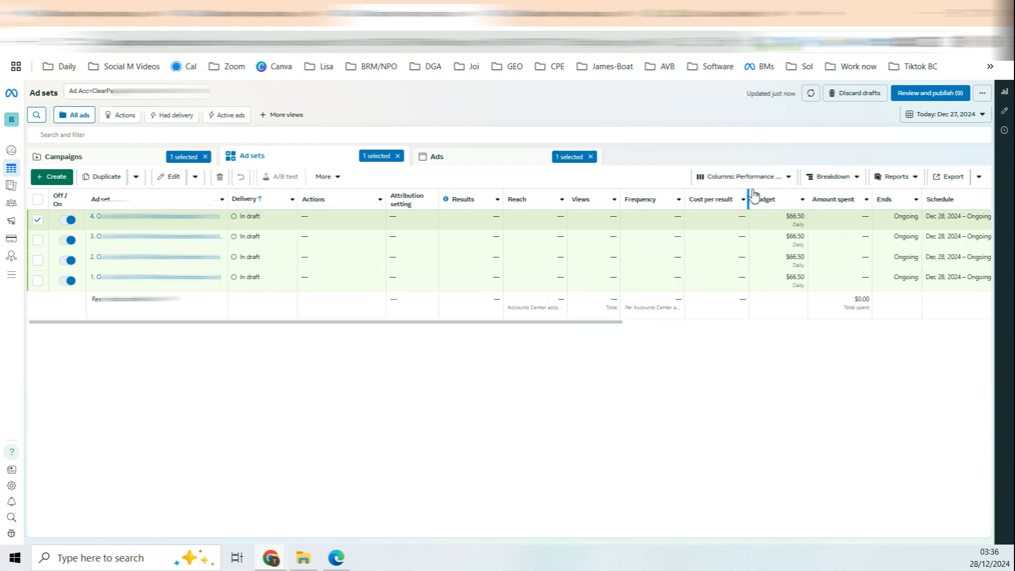
{"action": "left_click", "coordinate": [767, 179]}
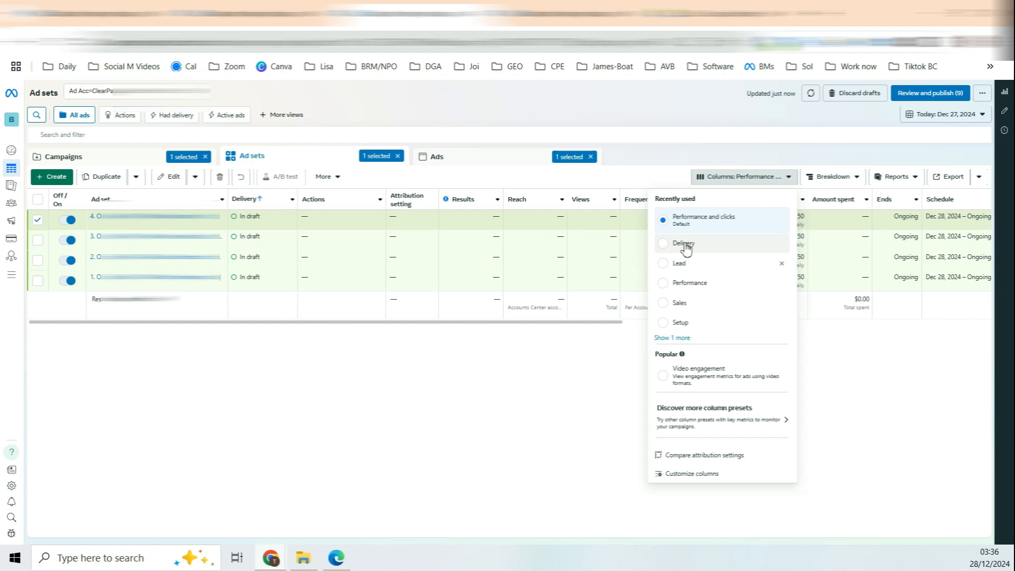
{"action": "left_click", "coordinate": [686, 246]}
- Start customizing the columns as a saved column preset and remove every selected column except Ad set
{"action": "left_click", "coordinate": [761, 178]}
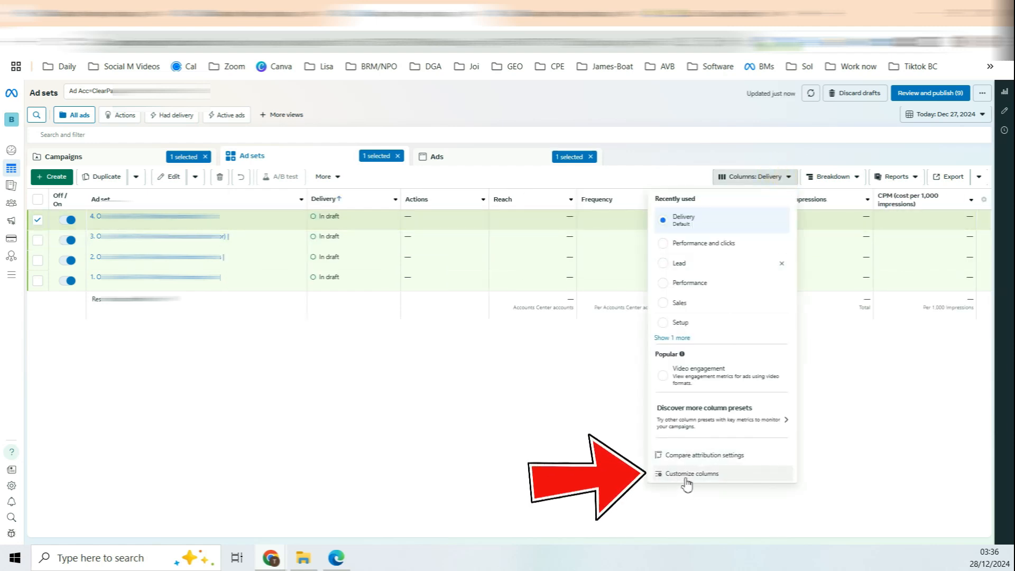
{"action": "left_click", "coordinate": [708, 475]}
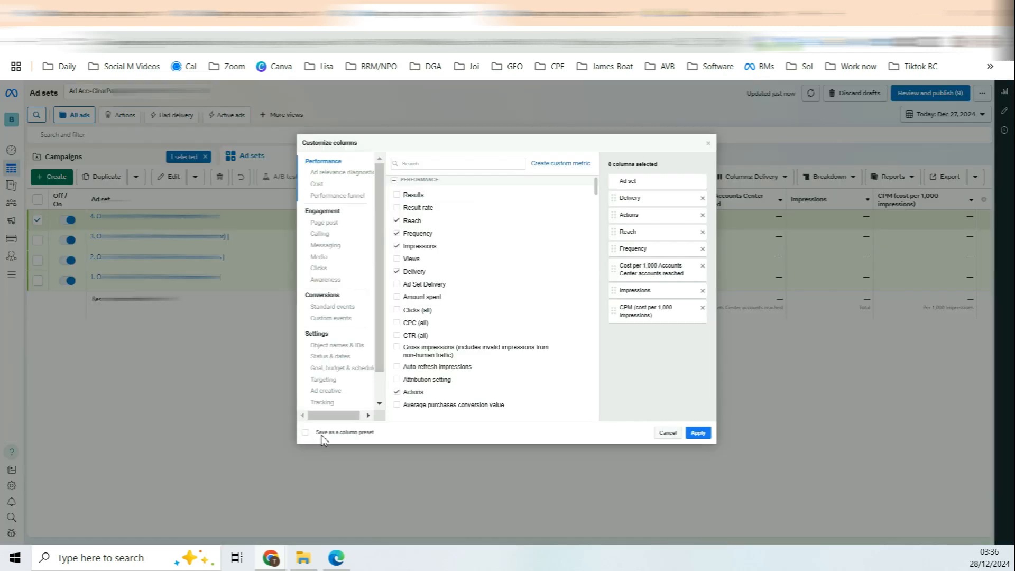
{"action": "left_click_drag", "start_coordinate": [333, 432], "coordinate": [374, 432]}
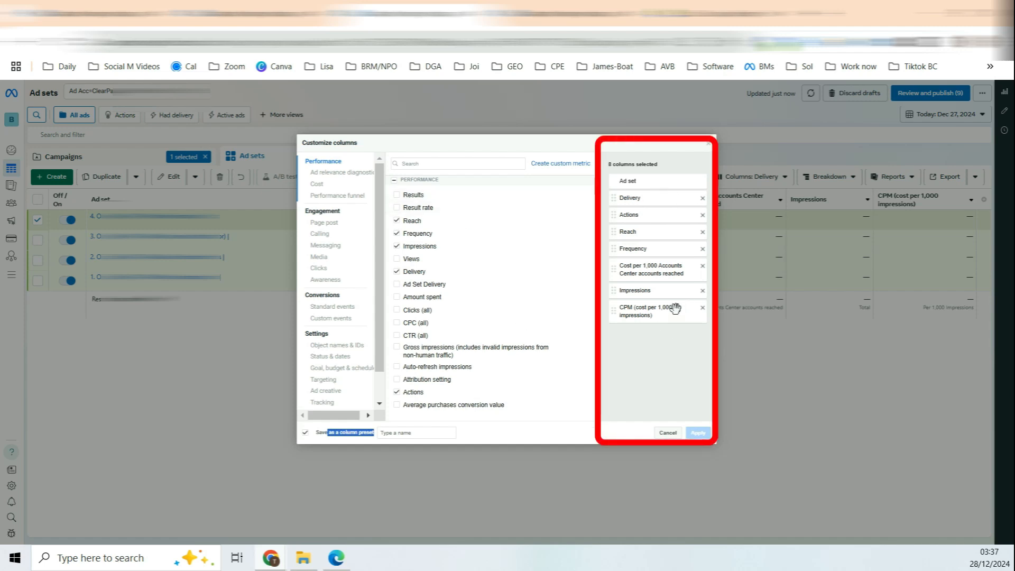
{"action": "left_click", "coordinate": [703, 199]}
{"action": "left_click", "coordinate": [703, 199]}
{"action": "left_click", "coordinate": [703, 198]}
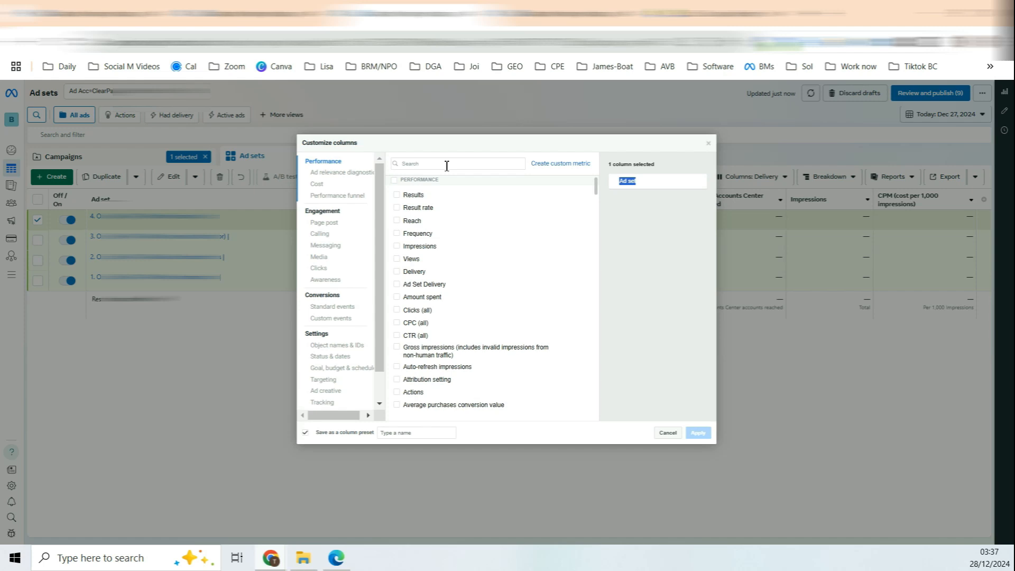
- Find the Starts column by searching for start, and add Starts and Delivery to the column preset
{"action": "left_click", "coordinate": [446, 166]}
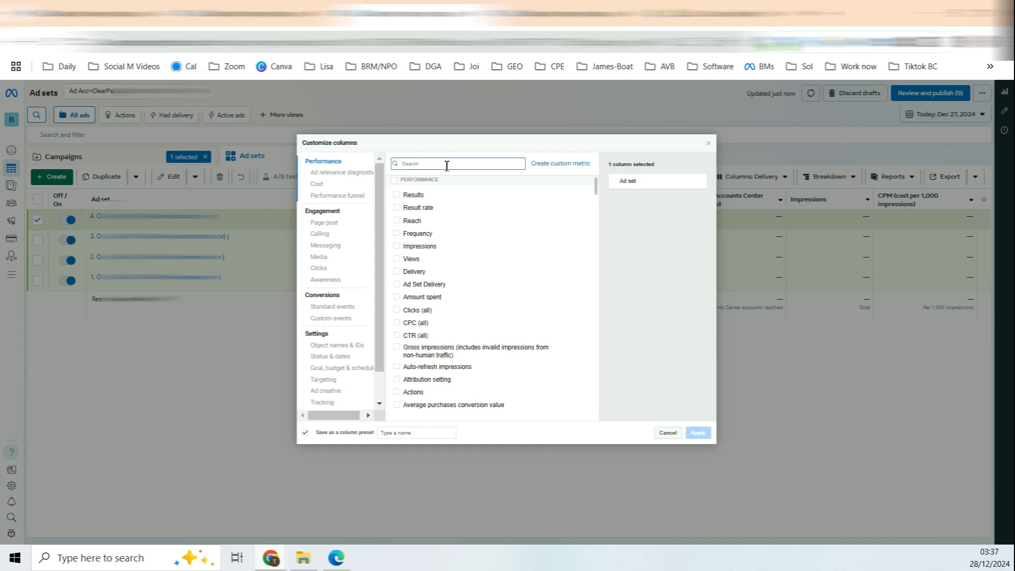
{"action": "type", "text": "start"}
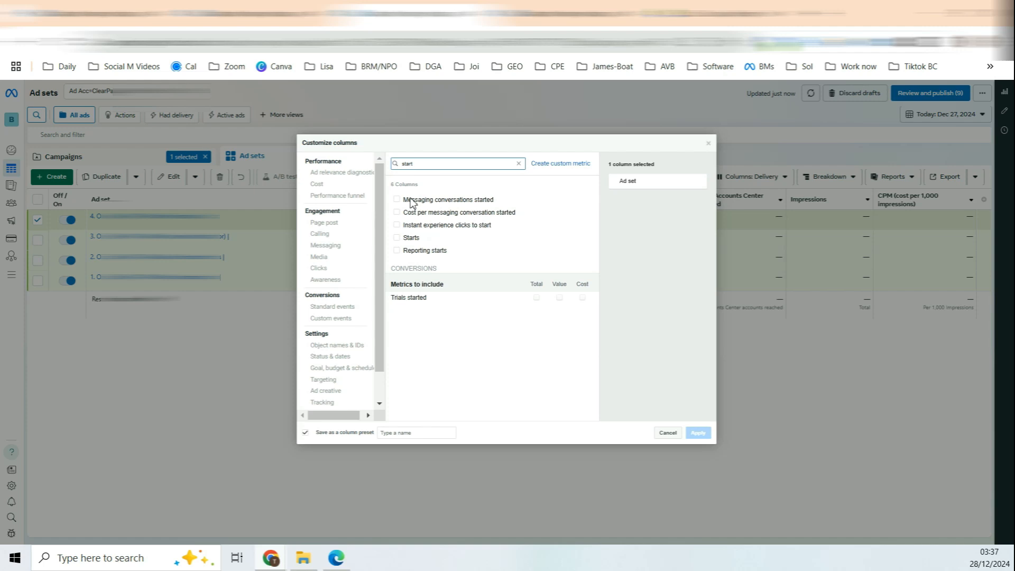
{"action": "left_click", "coordinate": [404, 238]}
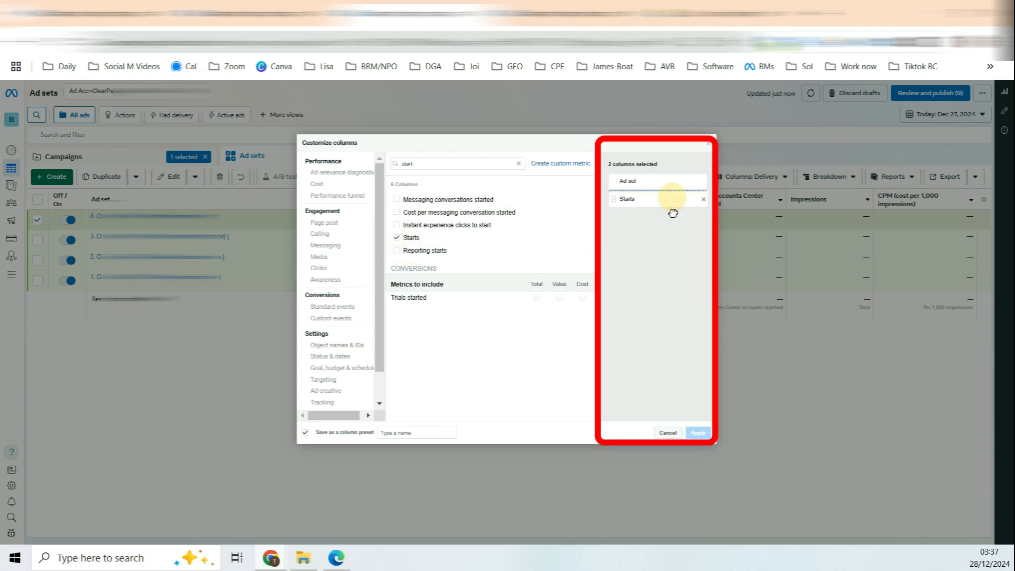
{"action": "mouse_move", "coordinate": [673, 205]}
{"action": "left_mouse_down"}
{"action": "mouse_move", "coordinate": [675, 266]}
{"action": "mouse_move", "coordinate": [664, 265]}
{"action": "left_mouse_up"}
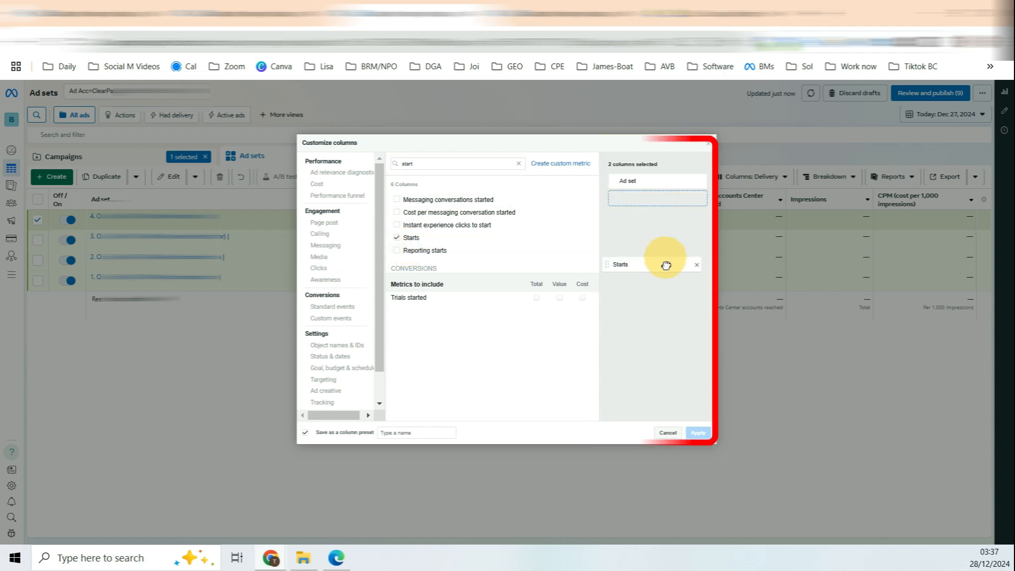
{"action": "left_click", "coordinate": [518, 164]}
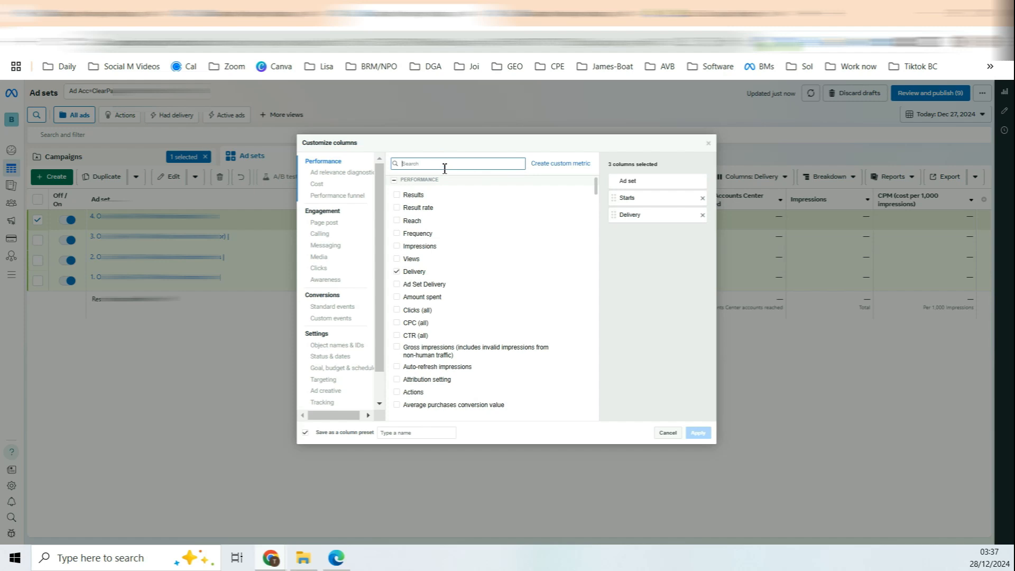
- Add the Budget, Results and Cost per result columns to the preset
{"action": "left_click", "coordinate": [337, 369]}
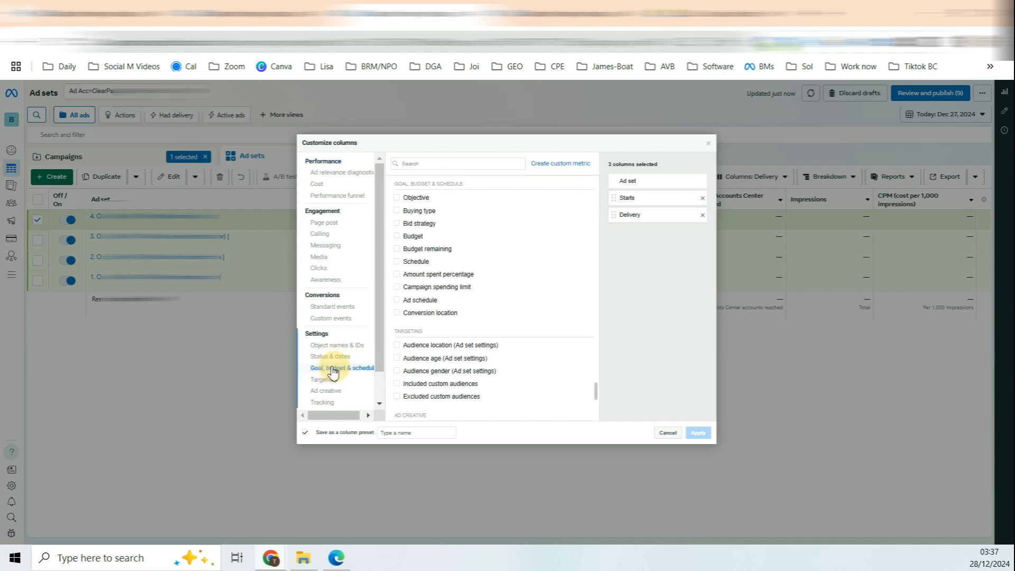
{"action": "left_click", "coordinate": [417, 237]}
{"action": "scroll", "coordinate": [391, 349], "scroll_direction": "up", "scroll_amount": 10}
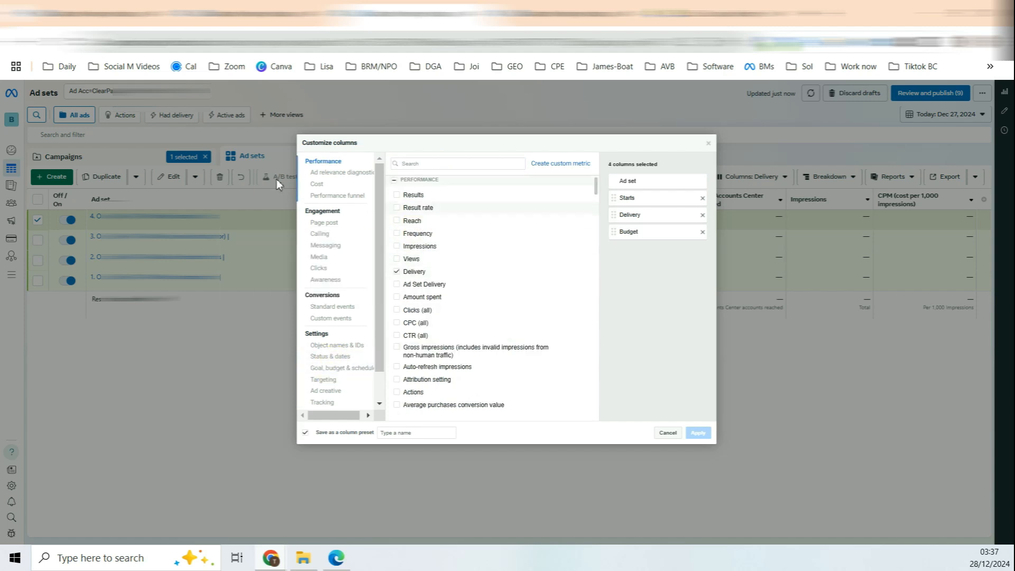
{"action": "left_click", "coordinate": [415, 199]}
{"action": "scroll", "coordinate": [417, 264], "scroll_direction": "down", "scroll_amount": 5}
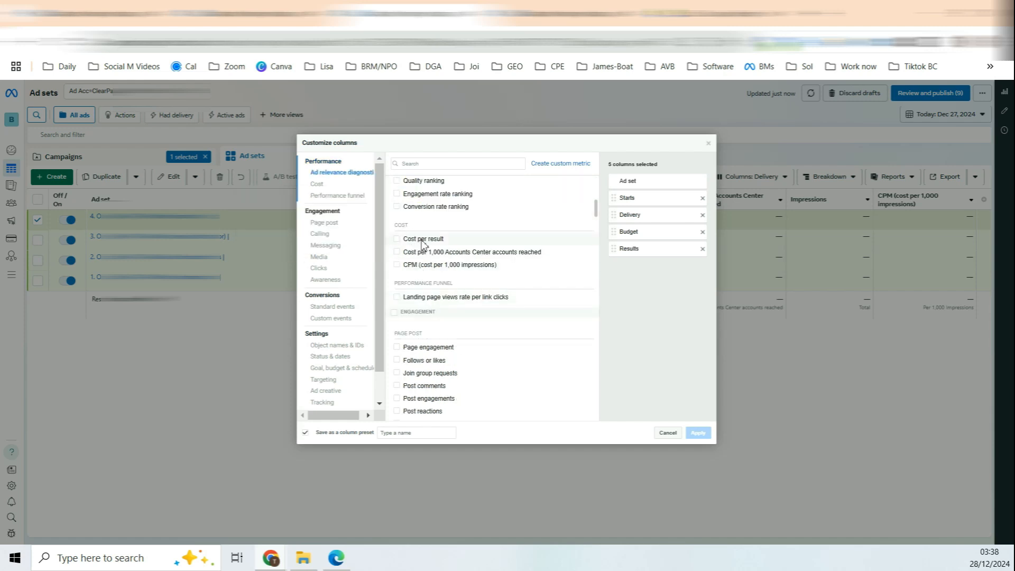
{"action": "left_click", "coordinate": [424, 241]}
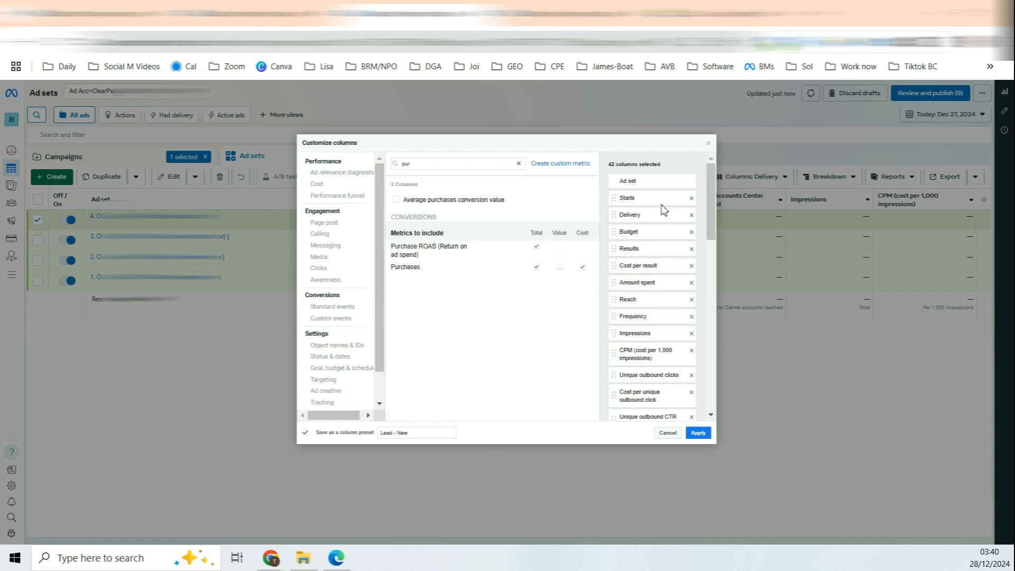
- Review the full list of columns selected for the Lead - New preset, from delivery metrics through leads, checkouts, applications and purchases
{"action": "scroll", "coordinate": [664, 222], "scroll_direction": "down", "scroll_amount": 10}
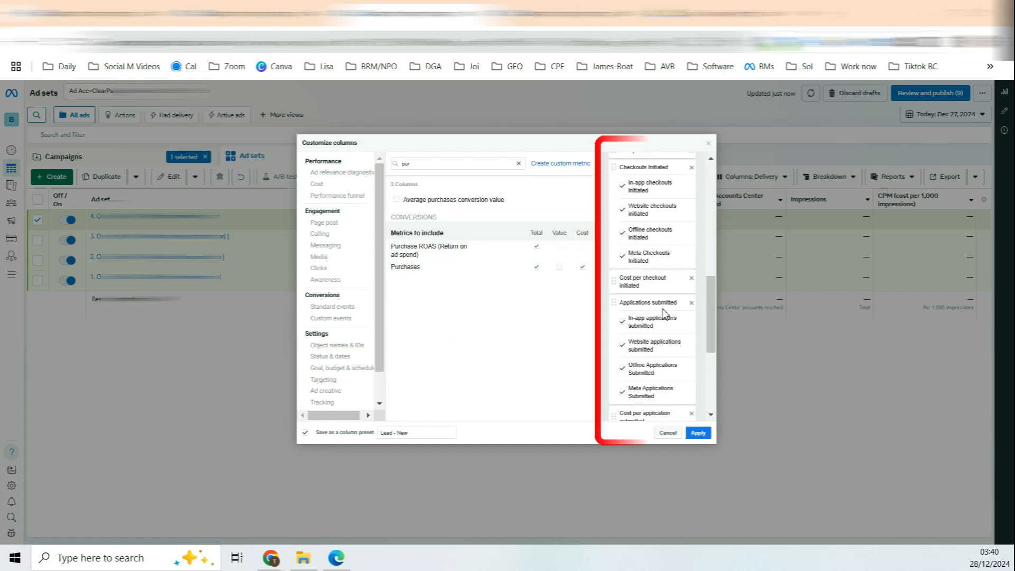
{"action": "scroll", "coordinate": [665, 254], "scroll_direction": "down", "scroll_amount": 4}
{"action": "scroll", "coordinate": [655, 222], "scroll_direction": "up", "scroll_amount": 6}
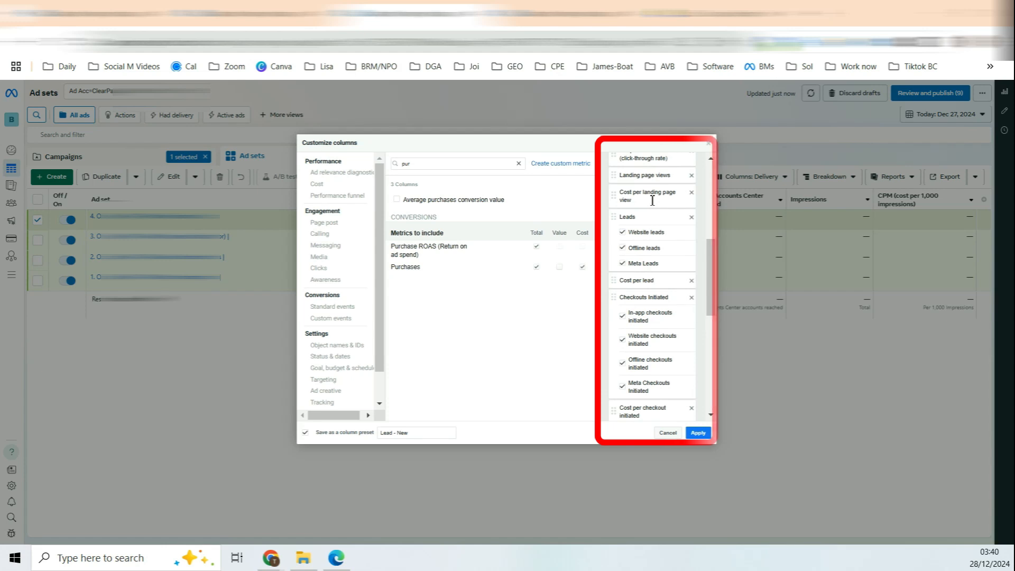
{"action": "scroll", "coordinate": [651, 200], "scroll_direction": "up", "scroll_amount": 10}
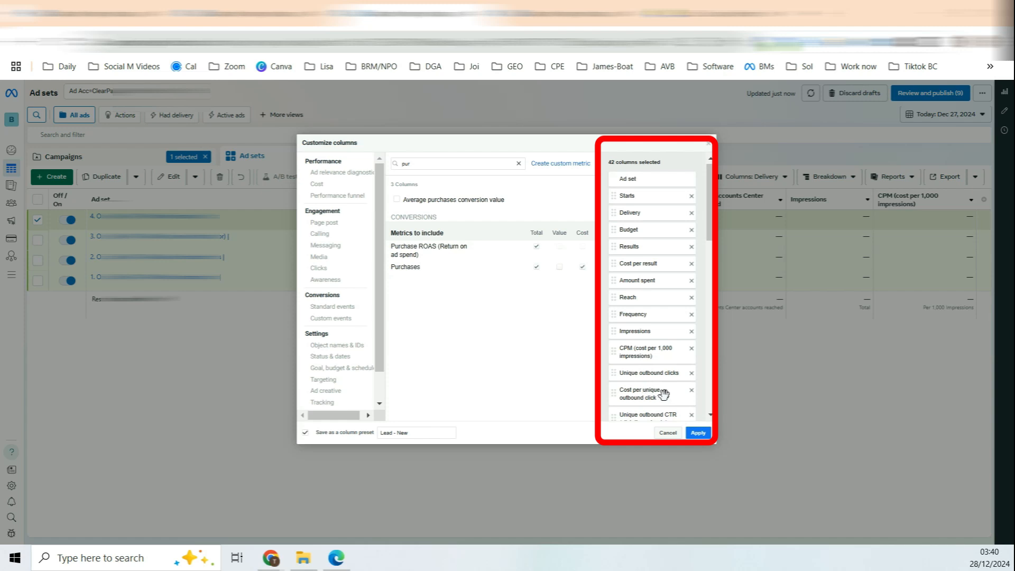
{"action": "scroll", "coordinate": [667, 175], "scroll_direction": "down", "scroll_amount": 5}
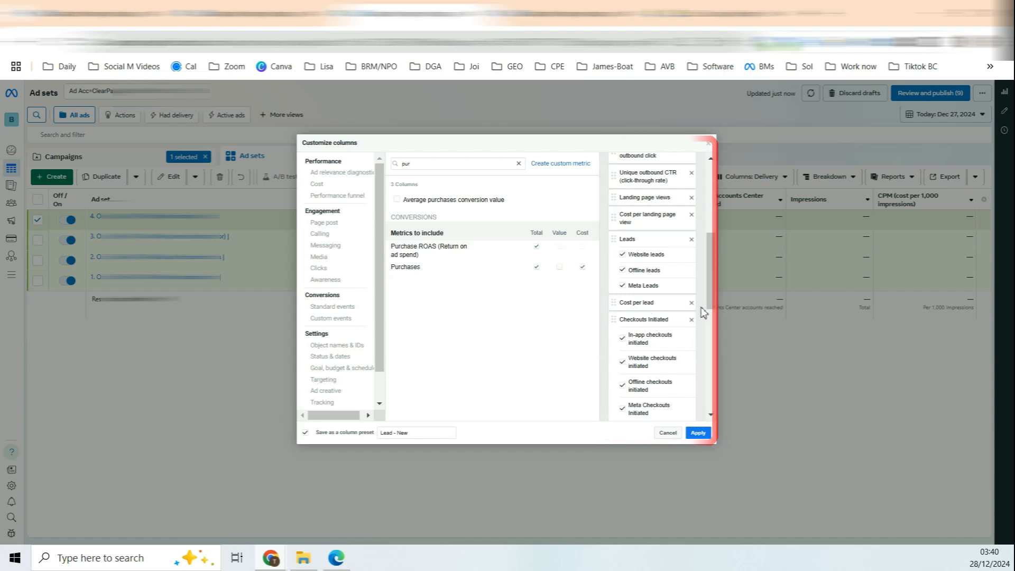
{"action": "scroll", "coordinate": [666, 296], "scroll_direction": "down", "scroll_amount": 3}
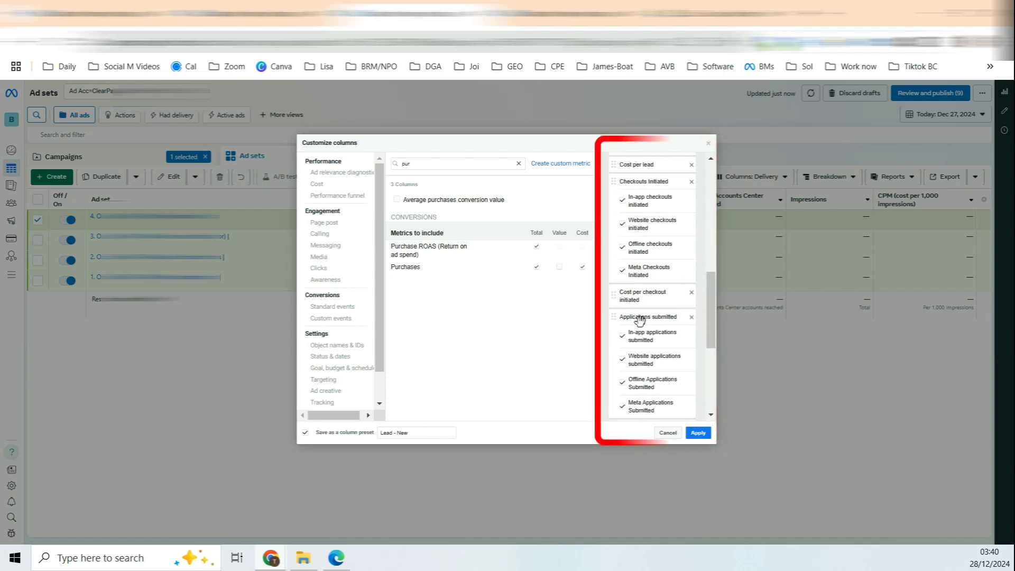
{"action": "scroll", "coordinate": [669, 327], "scroll_direction": "down", "scroll_amount": 3}
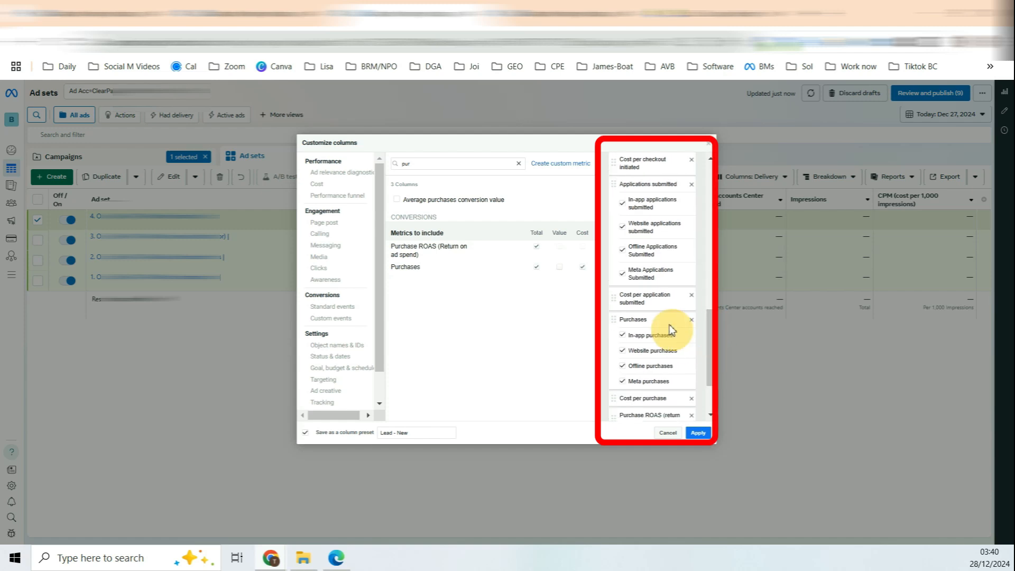
- Exclude the website and in-app sub-metrics of Purchase ROAS and all four source sub-metrics of Purchases from the column preset
{"action": "scroll", "coordinate": [670, 331], "scroll_direction": "down", "scroll_amount": 2}
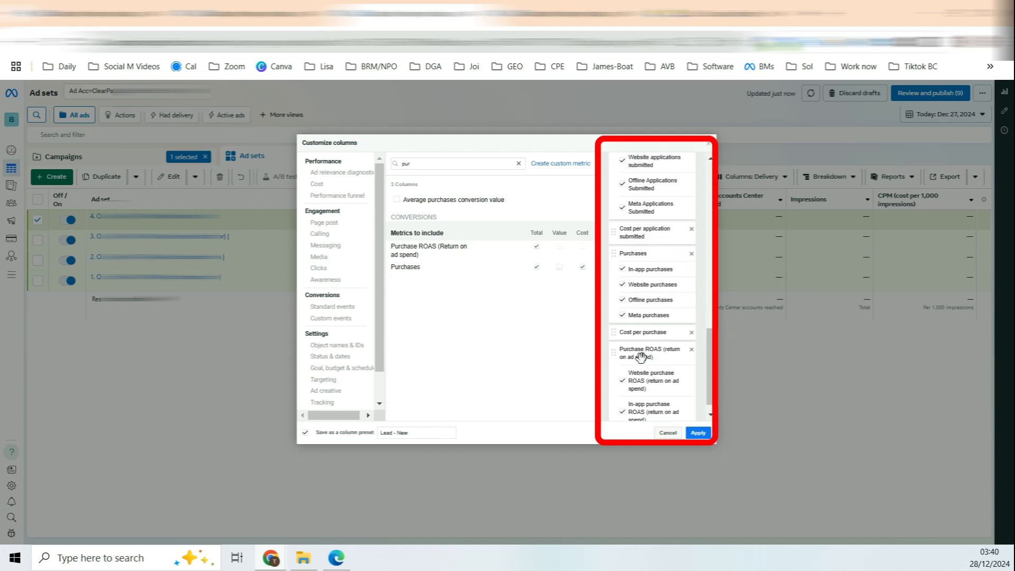
{"action": "scroll", "coordinate": [655, 369], "scroll_direction": "down", "scroll_amount": 1}
{"action": "left_click", "coordinate": [624, 397]}
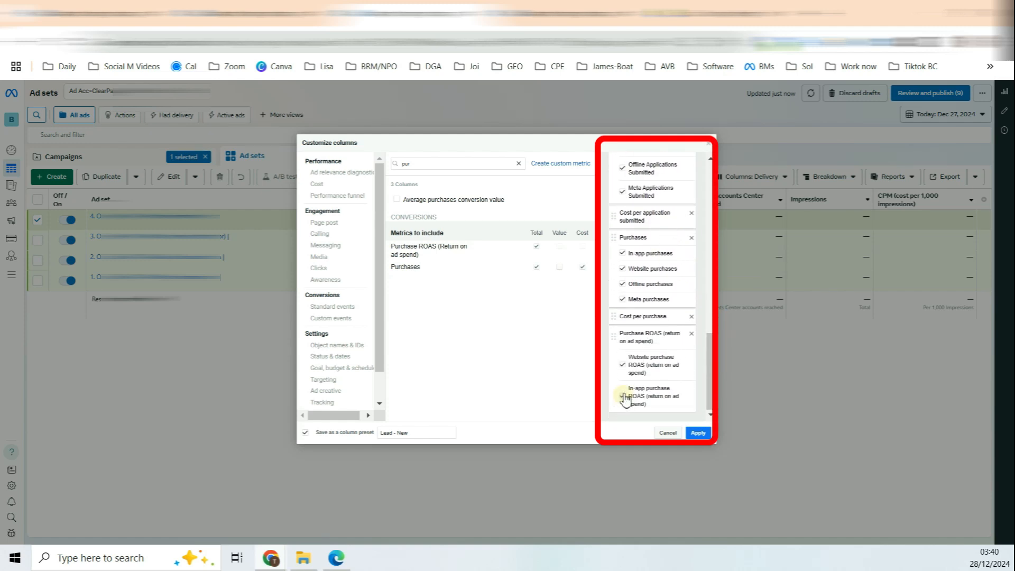
{"action": "left_click", "coordinate": [623, 365]}
{"action": "left_click", "coordinate": [623, 300]}
{"action": "left_click", "coordinate": [624, 284]}
{"action": "left_click", "coordinate": [623, 268]}
{"action": "left_click", "coordinate": [624, 254]}
- Exclude the source-specific sub-metrics under Checkouts Initiated and Leads from the column preset
{"action": "scroll", "coordinate": [632, 274], "scroll_direction": "up", "scroll_amount": 3}
{"action": "left_click", "coordinate": [622, 323]}
{"action": "left_click", "coordinate": [622, 300]}
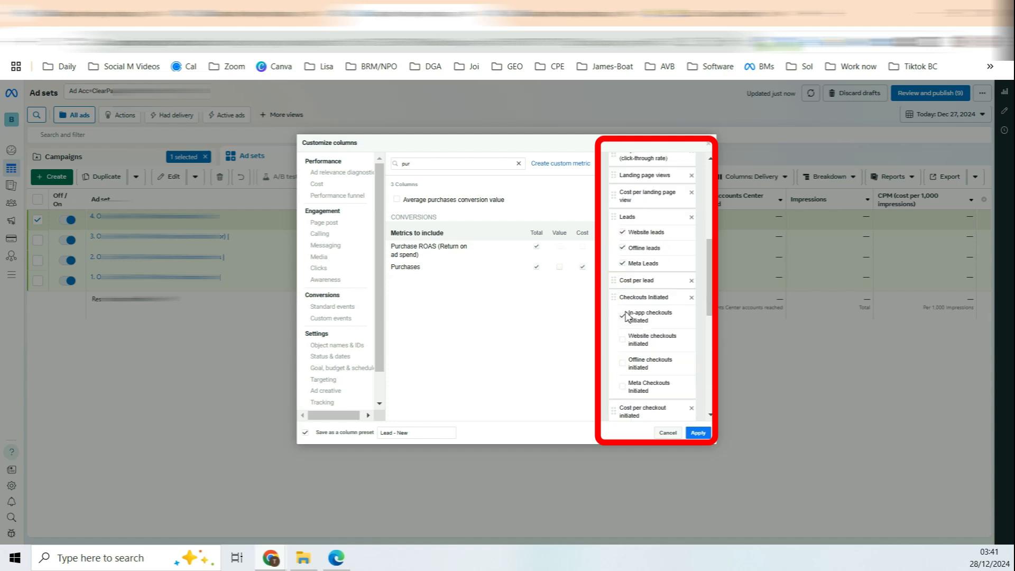
{"action": "left_click", "coordinate": [624, 316]}
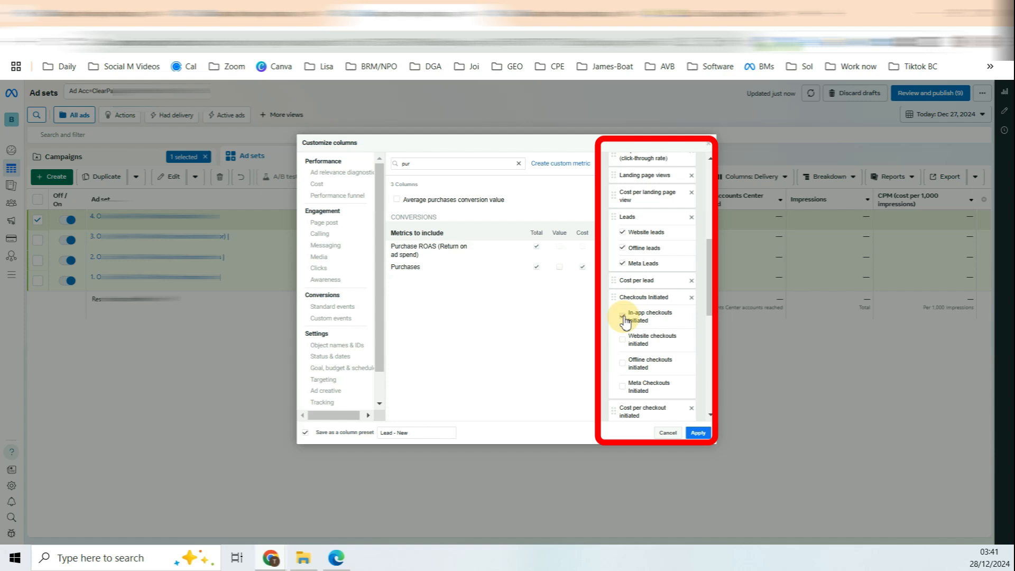
{"action": "left_click", "coordinate": [624, 263]}
{"action": "left_click", "coordinate": [624, 249]}
{"action": "left_click", "coordinate": [624, 238]}
{"action": "left_click", "coordinate": [634, 232]}
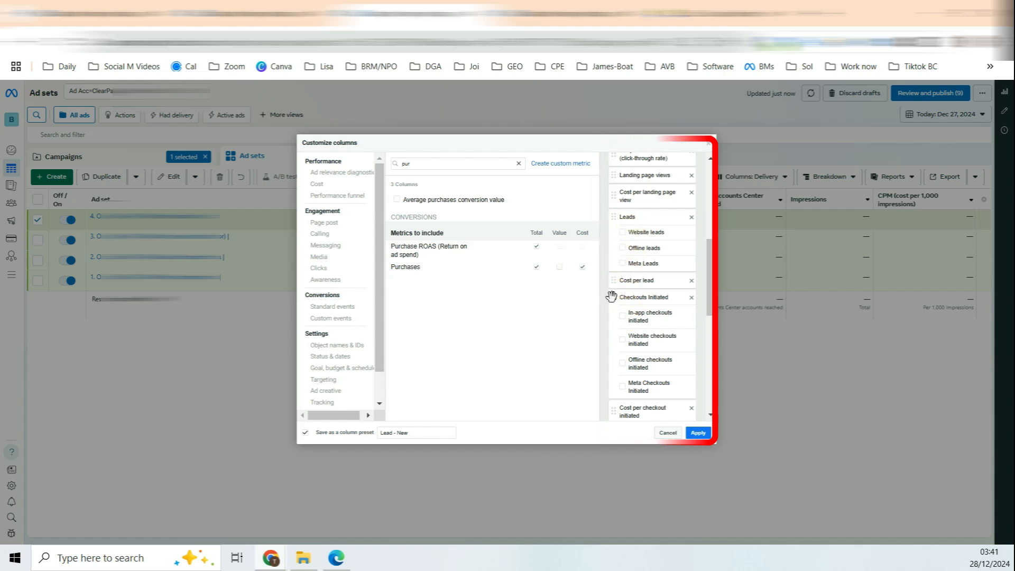
- Save and apply the customized columns under the preset name Lead - New, and look across the ad sets table
{"action": "left_click", "coordinate": [423, 434]}
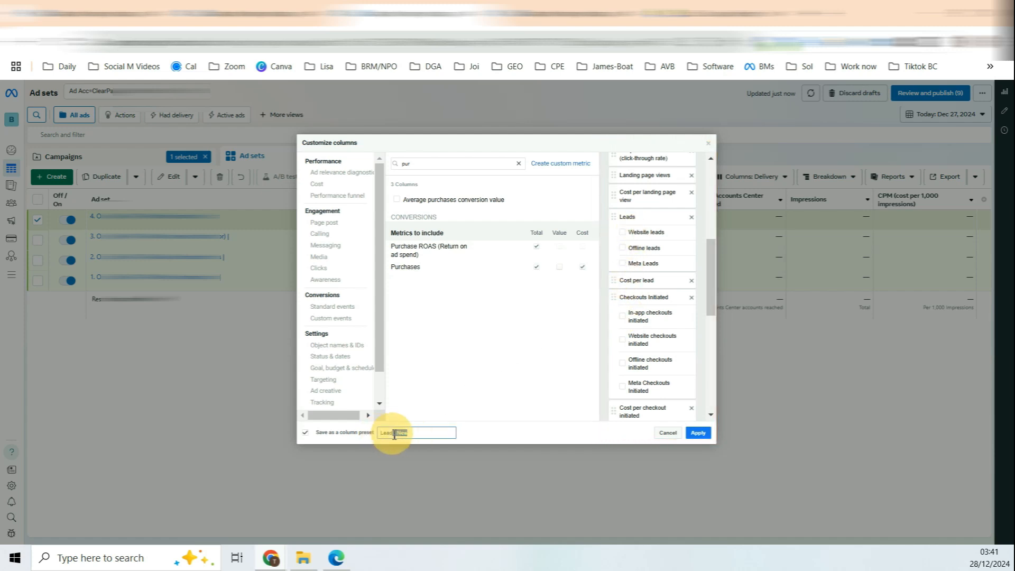
{"action": "left_click_drag", "start_coordinate": [394, 435], "coordinate": [380, 437]}
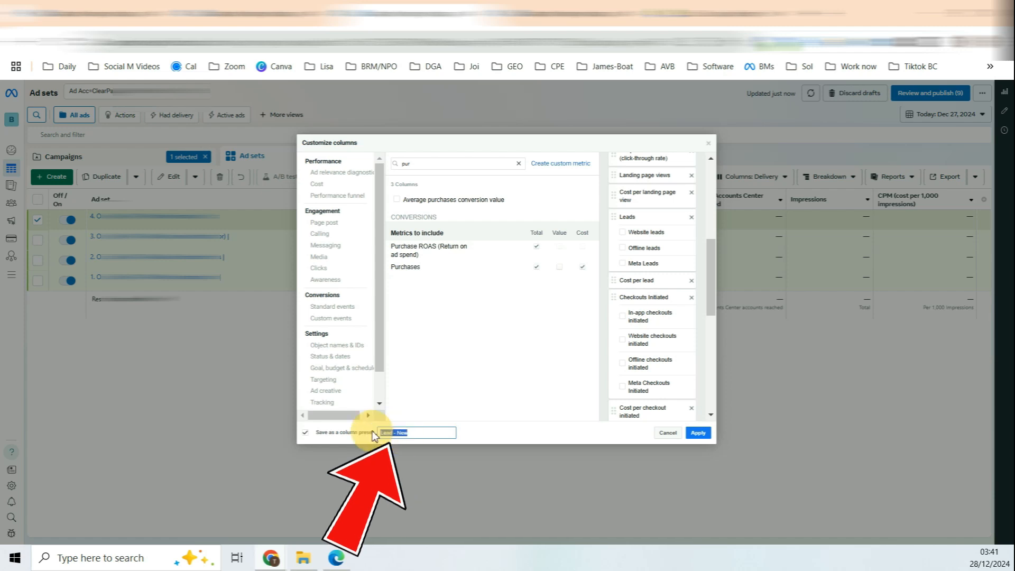
{"action": "left_click", "coordinate": [699, 434]}
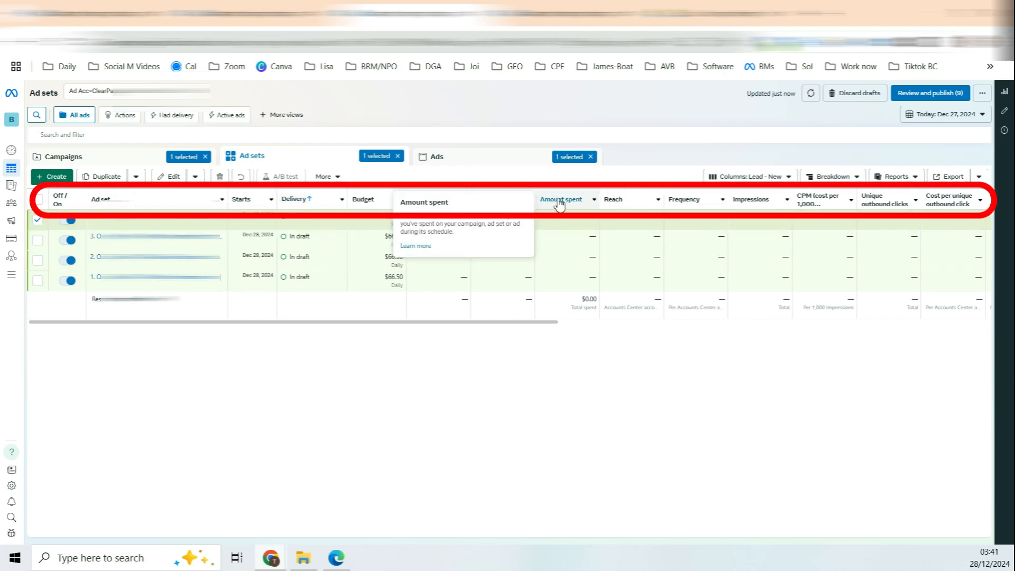
{"action": "mouse_move", "coordinate": [548, 327]}
{"action": "left_mouse_down"}
{"action": "mouse_move", "coordinate": [947, 333]}
{"action": "mouse_move", "coordinate": [483, 261]}
{"action": "mouse_move", "coordinate": [439, 195]}
{"action": "left_mouse_up"}
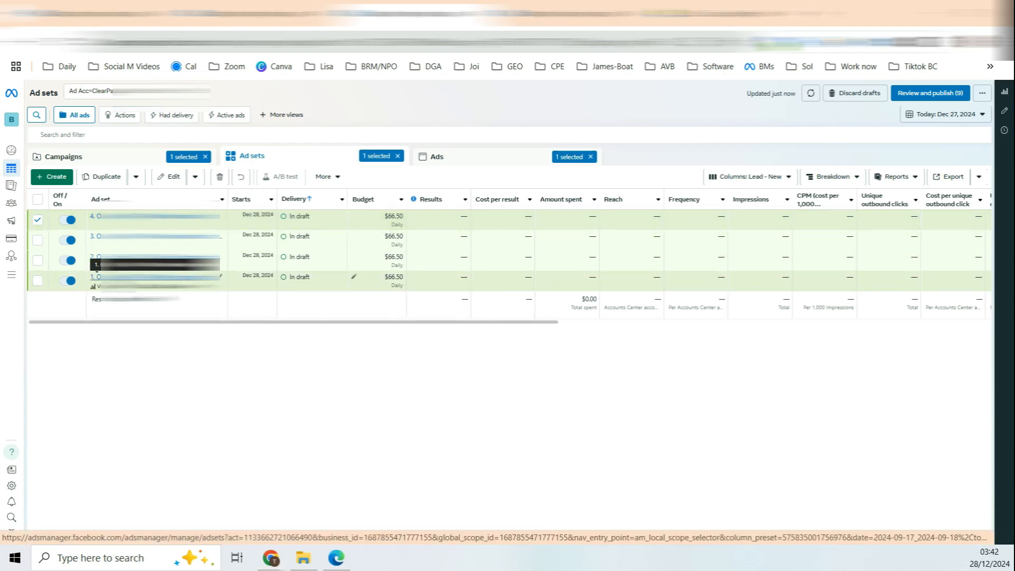
- Open the ad inside ad set 1 and look through the available breakdowns down to Dynamic creative element
{"action": "left_click", "coordinate": [97, 276]}
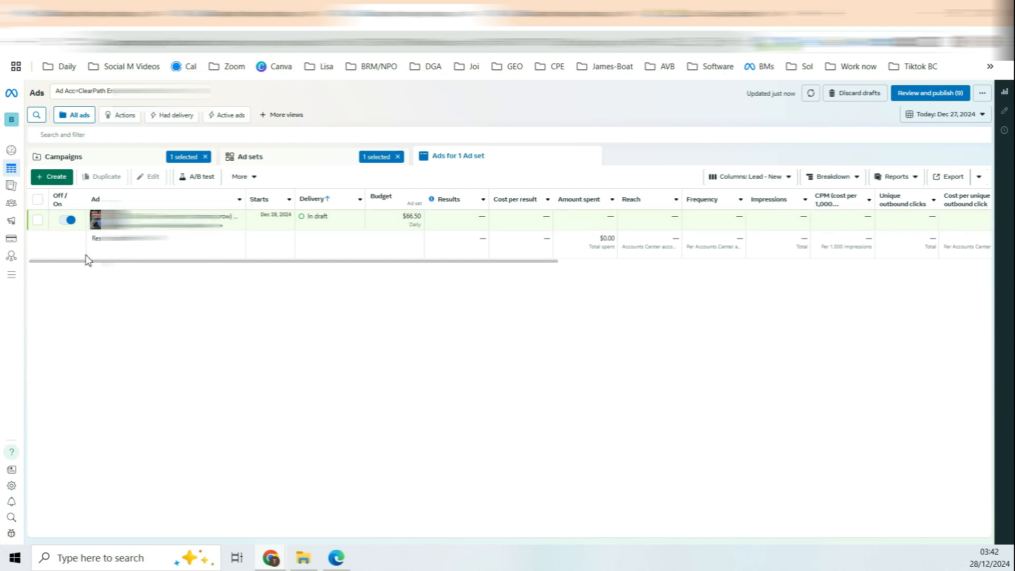
{"action": "left_click", "coordinate": [833, 176]}
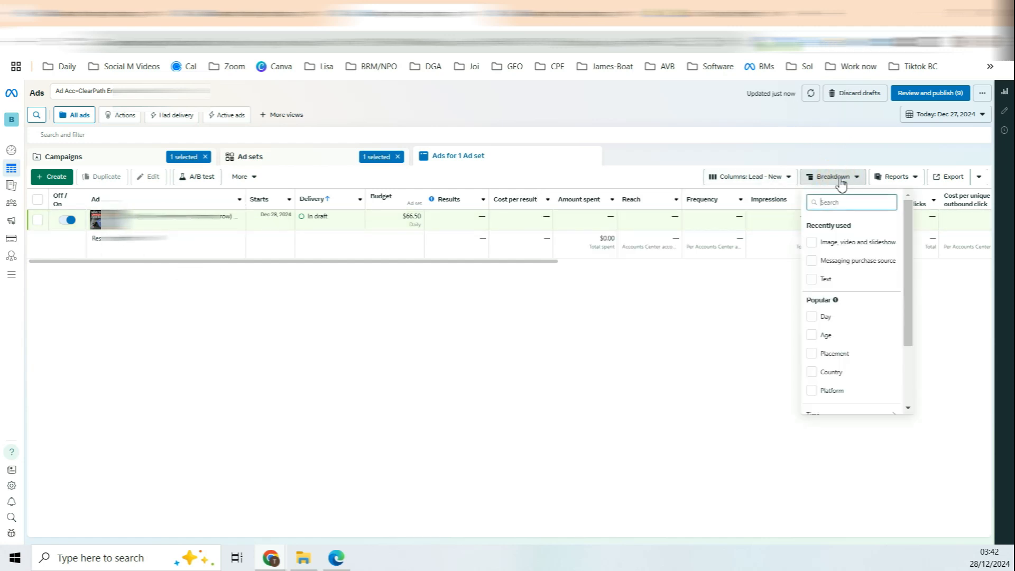
{"action": "scroll", "coordinate": [868, 234], "scroll_direction": "down", "scroll_amount": 2}
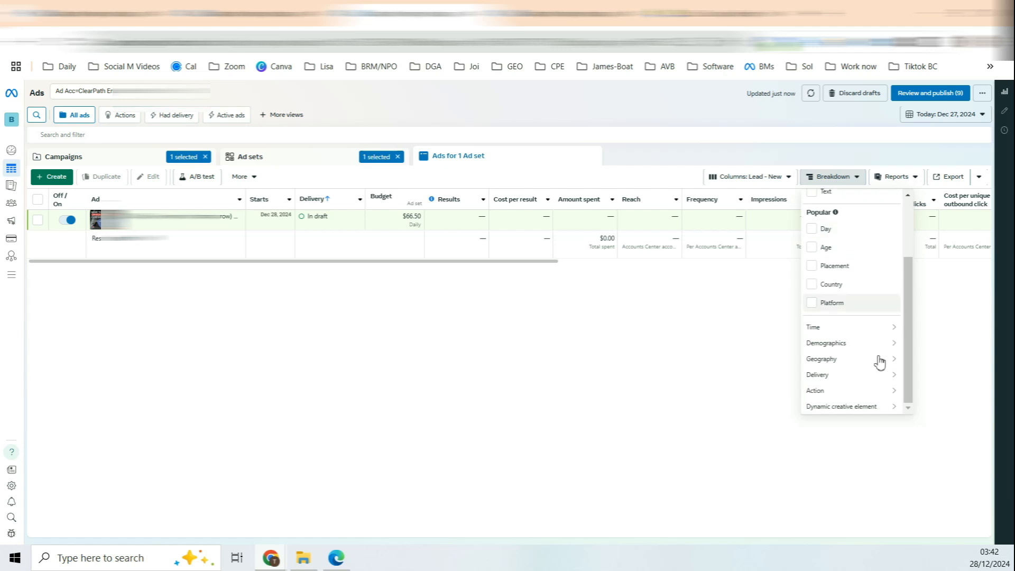
{"action": "mouse_move", "coordinate": [878, 409]}
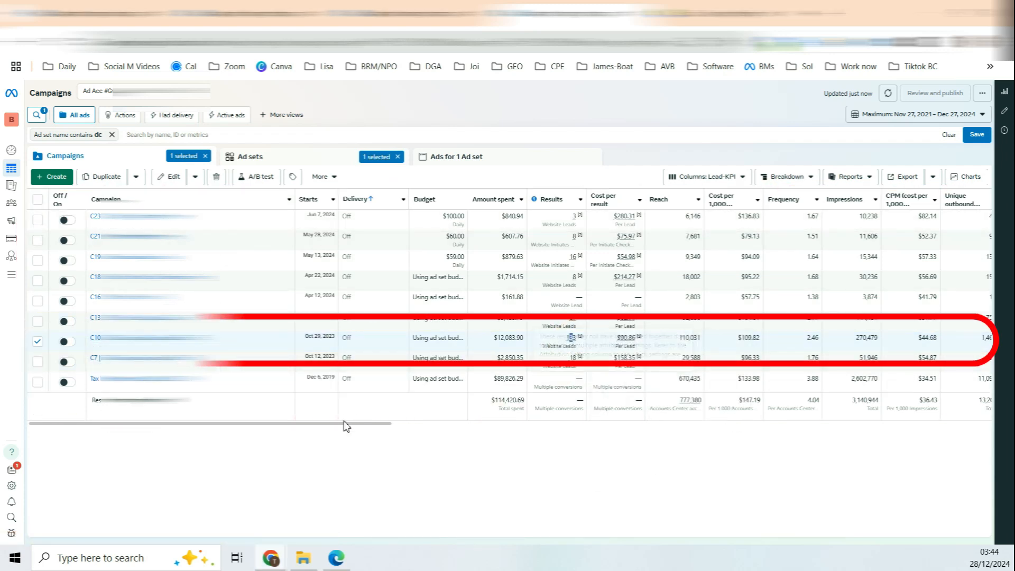
- In the older ad account, open campaign C10, then its 3c ad set, and check the ad's results and cost per result
{"action": "left_click", "coordinate": [96, 338]}
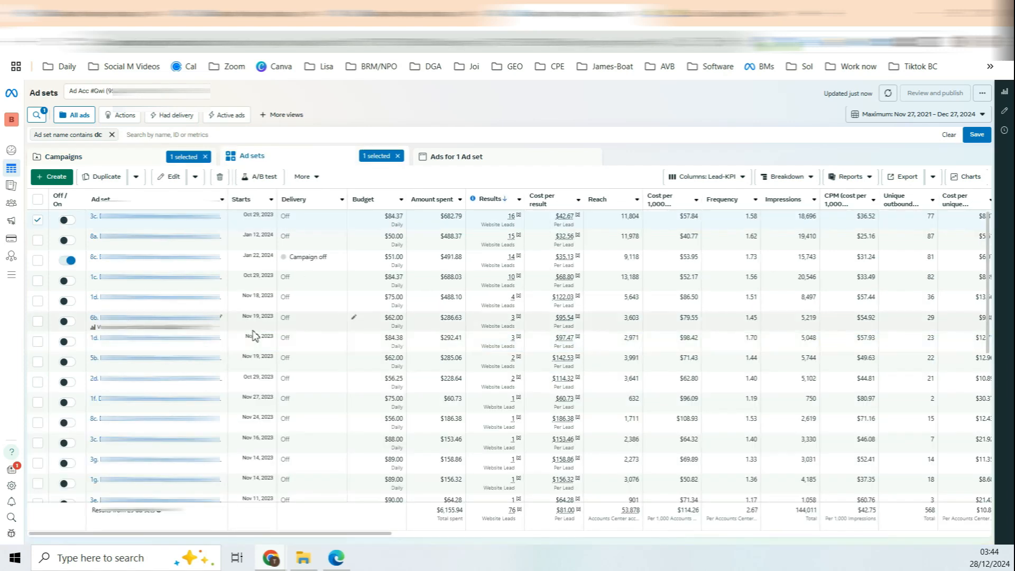
{"action": "left_click", "coordinate": [96, 216]}
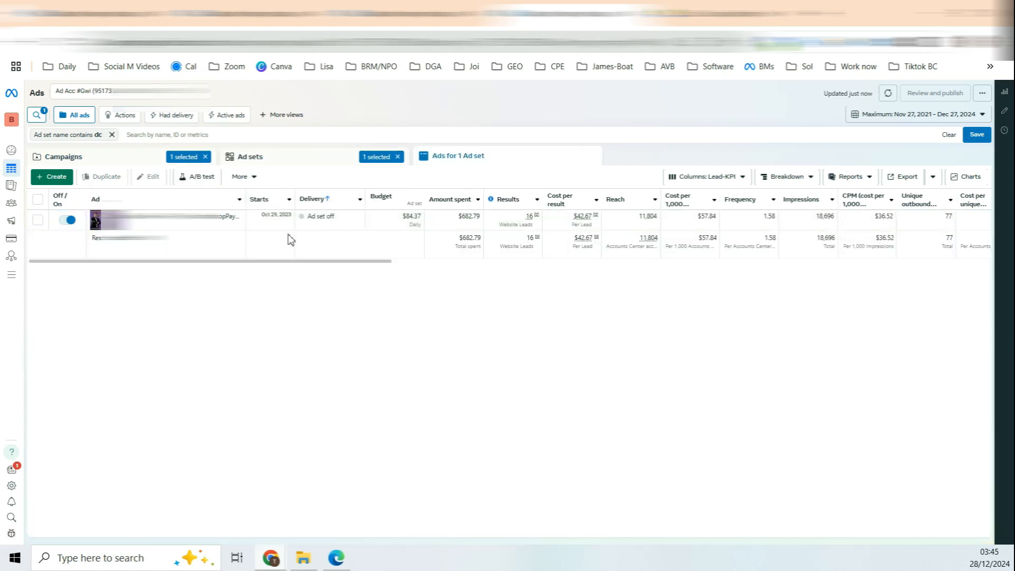
{"action": "left_click", "coordinate": [528, 216]}
{"action": "left_click", "coordinate": [513, 348]}
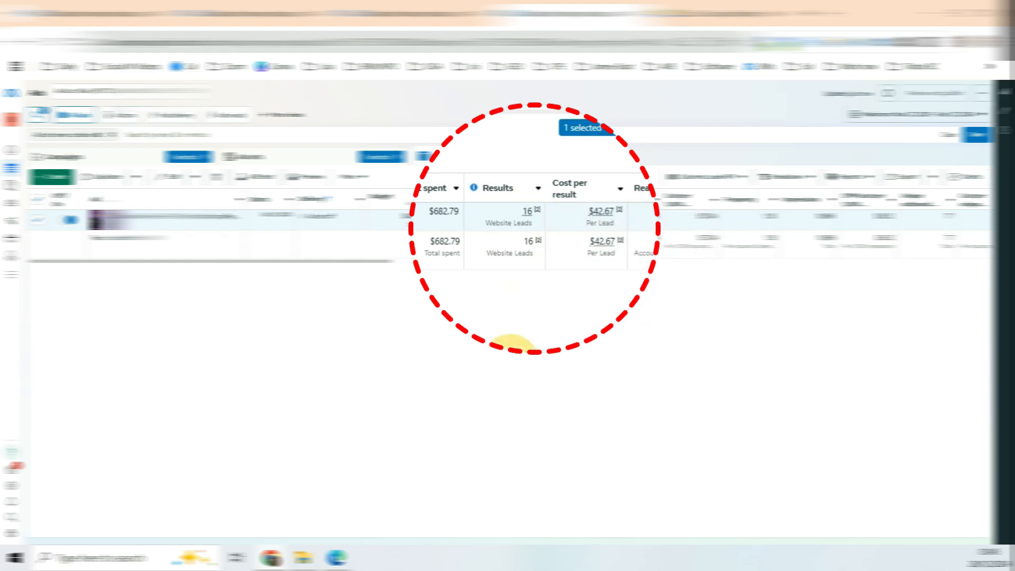
{"action": "left_click_drag", "start_coordinate": [593, 213], "coordinate": [610, 210]}
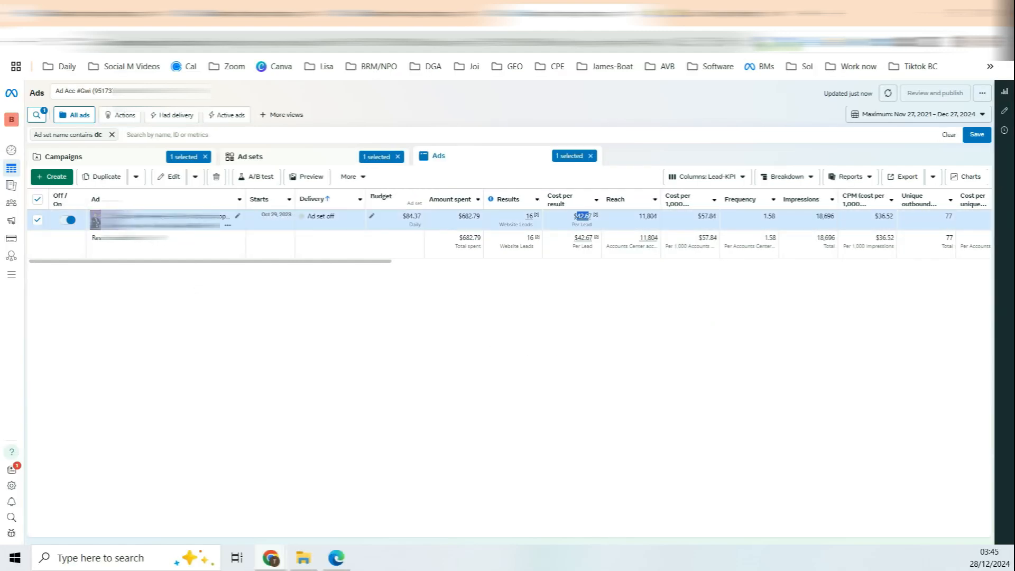
{"action": "left_click", "coordinate": [129, 216]}
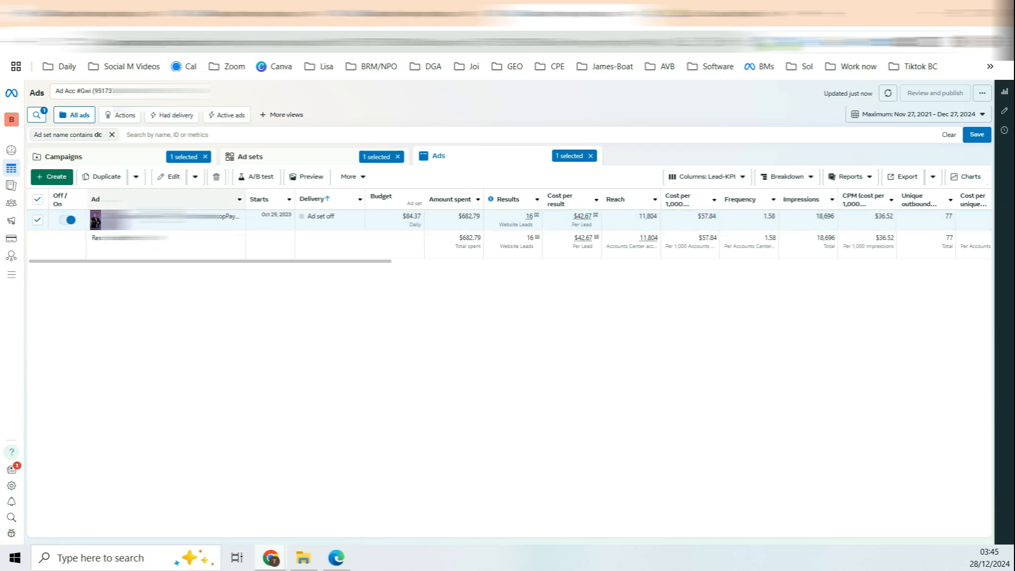
- Break down the ad's results by the dynamic creative element Image, video and slideshow
{"action": "left_click", "coordinate": [793, 179]}
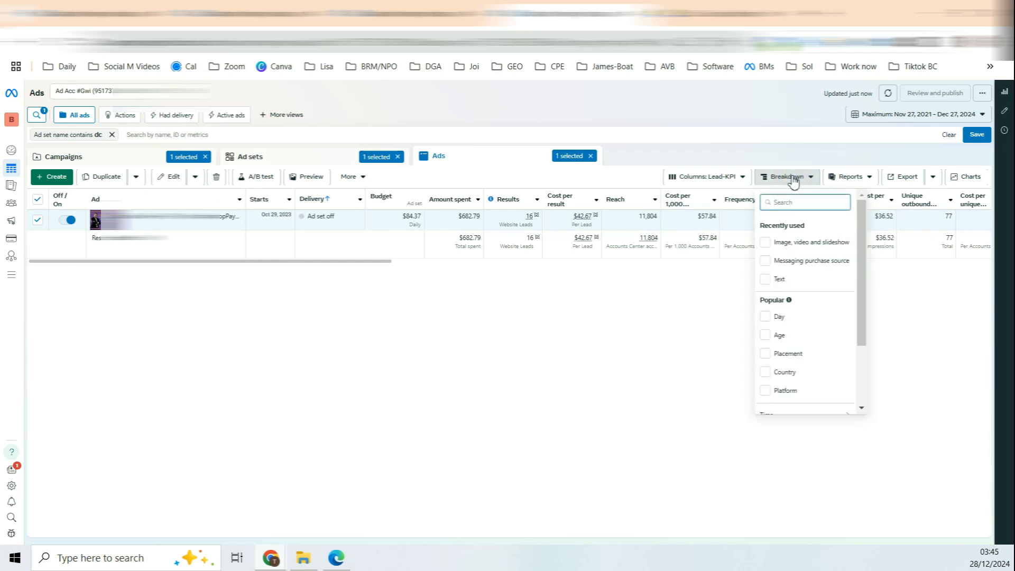
{"action": "left_click", "coordinate": [796, 179]}
{"action": "left_click", "coordinate": [798, 180]}
{"action": "scroll", "coordinate": [793, 318], "scroll_direction": "down", "scroll_amount": 2}
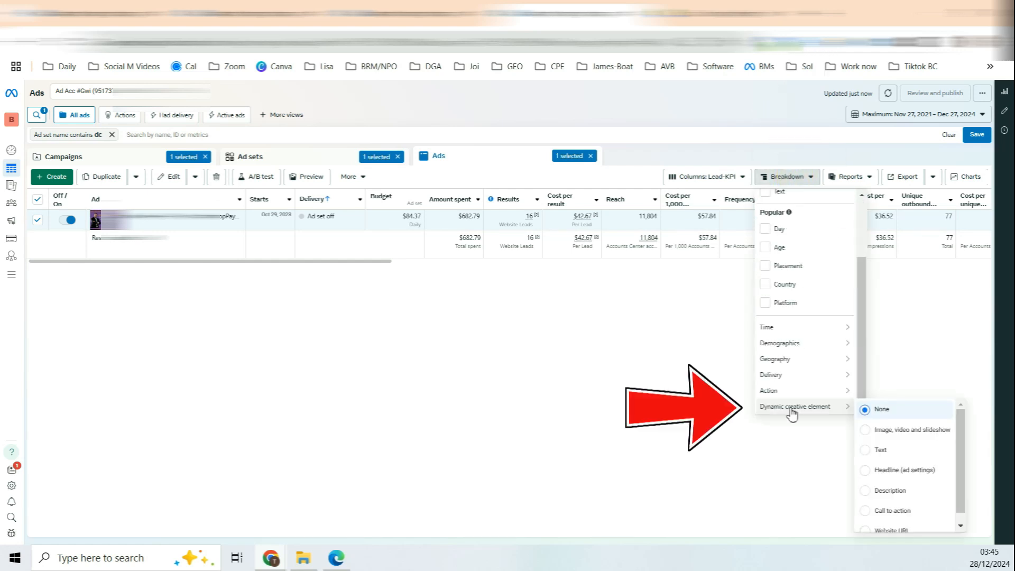
{"action": "mouse_move", "coordinate": [793, 390]}
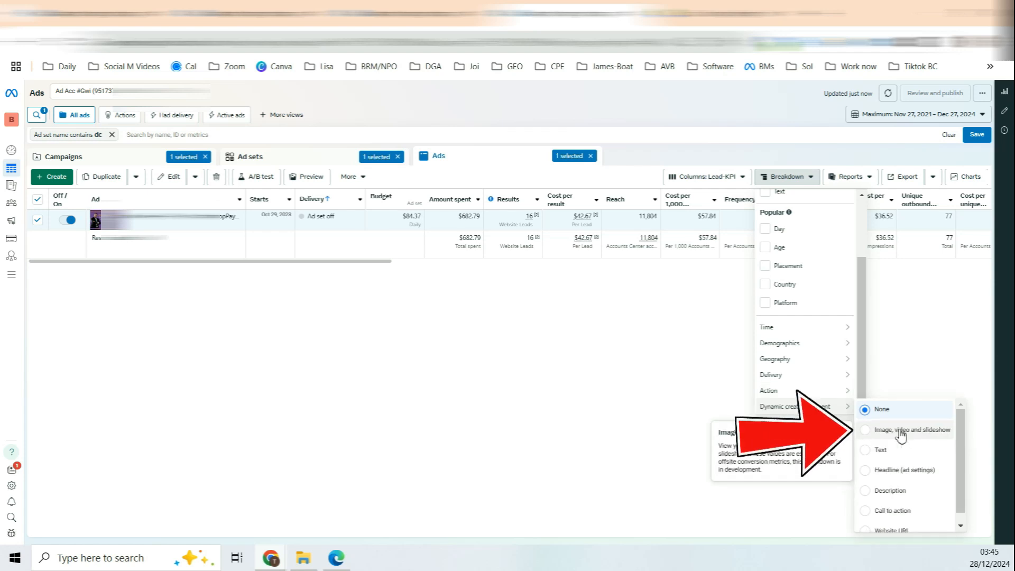
{"action": "left_click", "coordinate": [898, 429]}
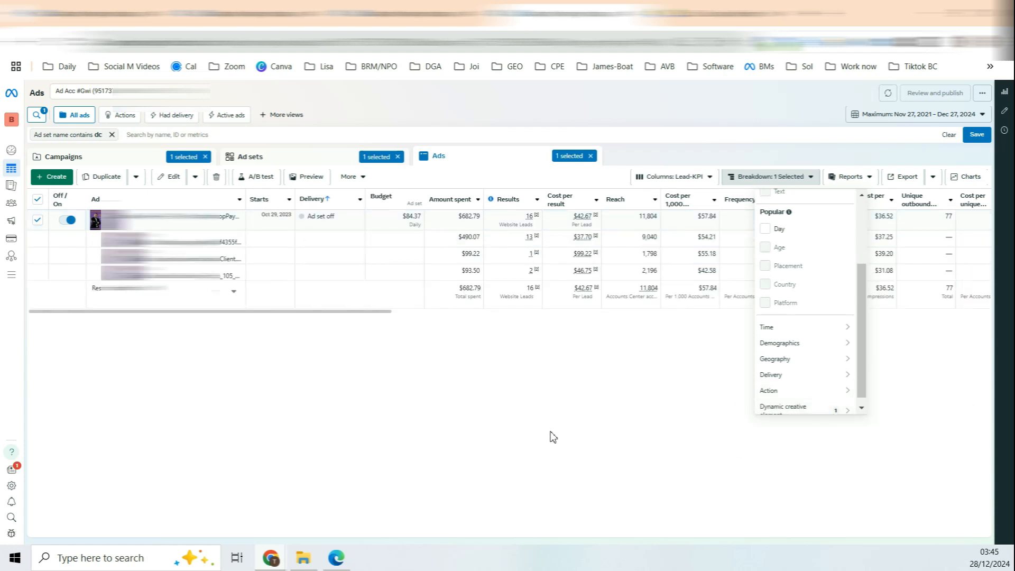
- Compare the number of results and the cost per result for each image in the ad
{"action": "left_click", "coordinate": [242, 242]}
{"action": "left_click_drag", "start_coordinate": [239, 242], "coordinate": [138, 242]}
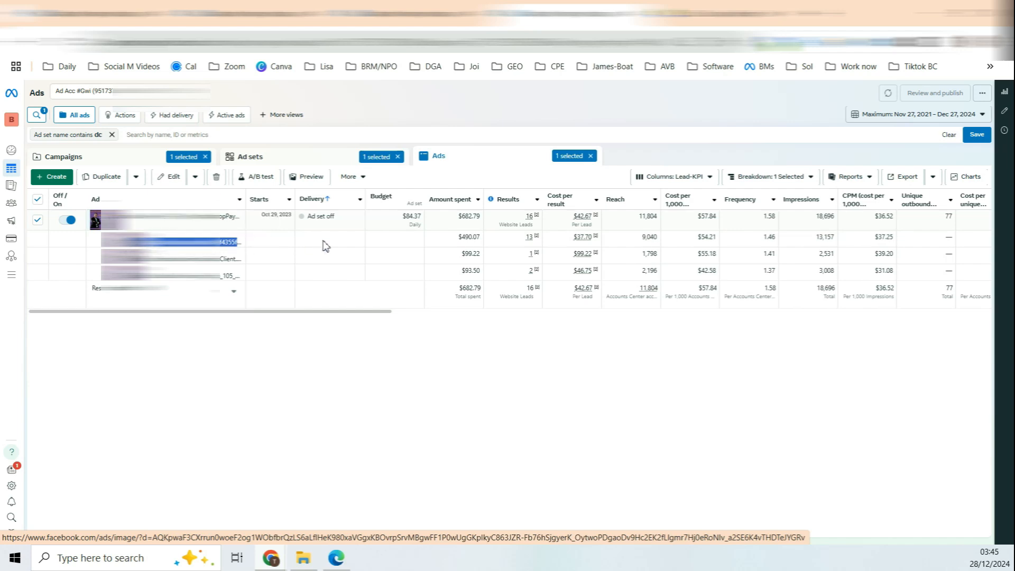
{"action": "double_click", "coordinate": [532, 241]}
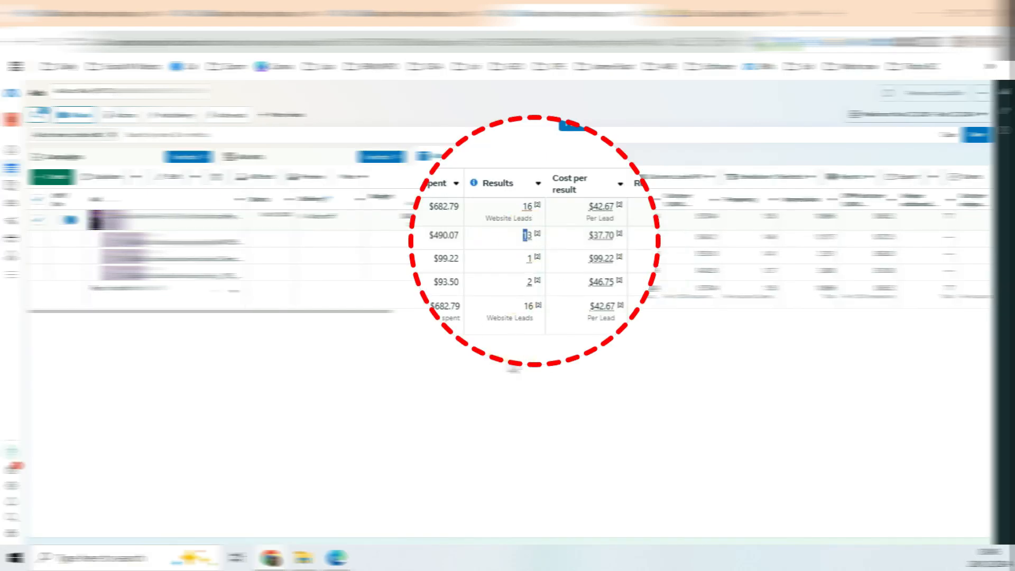
{"action": "left_click", "coordinate": [510, 372]}
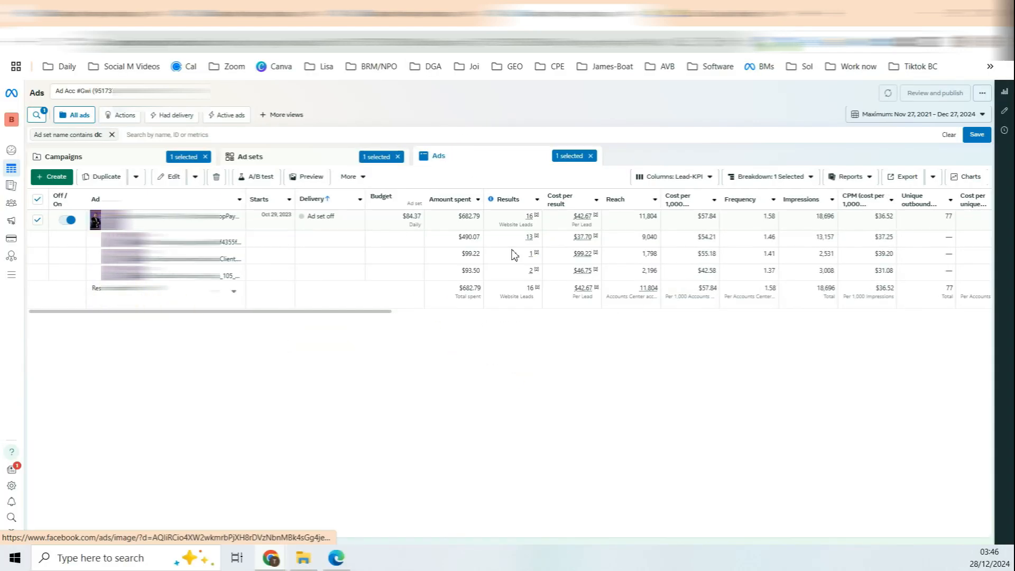
{"action": "double_click", "coordinate": [532, 255]}
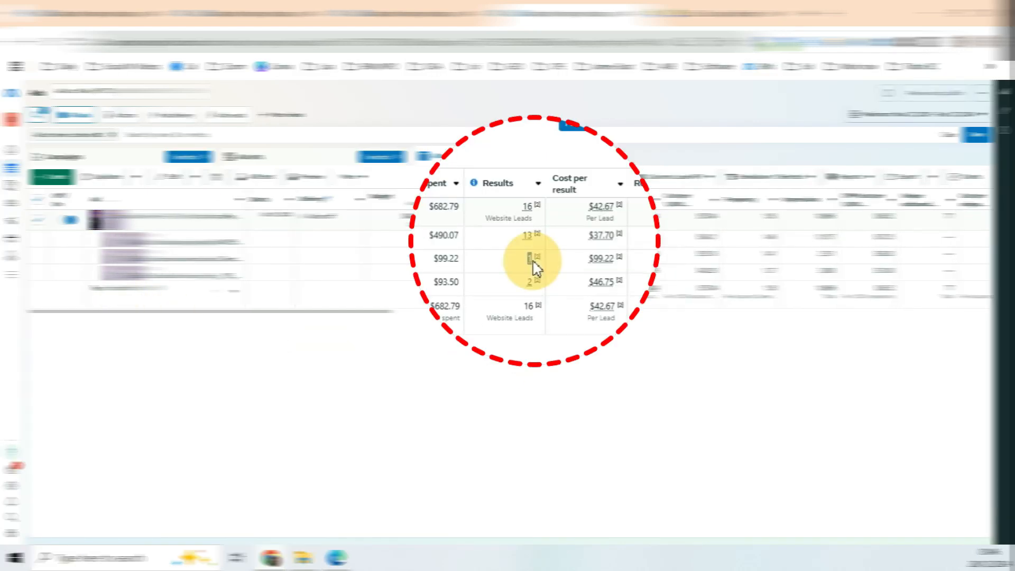
{"action": "double_click", "coordinate": [603, 258]}
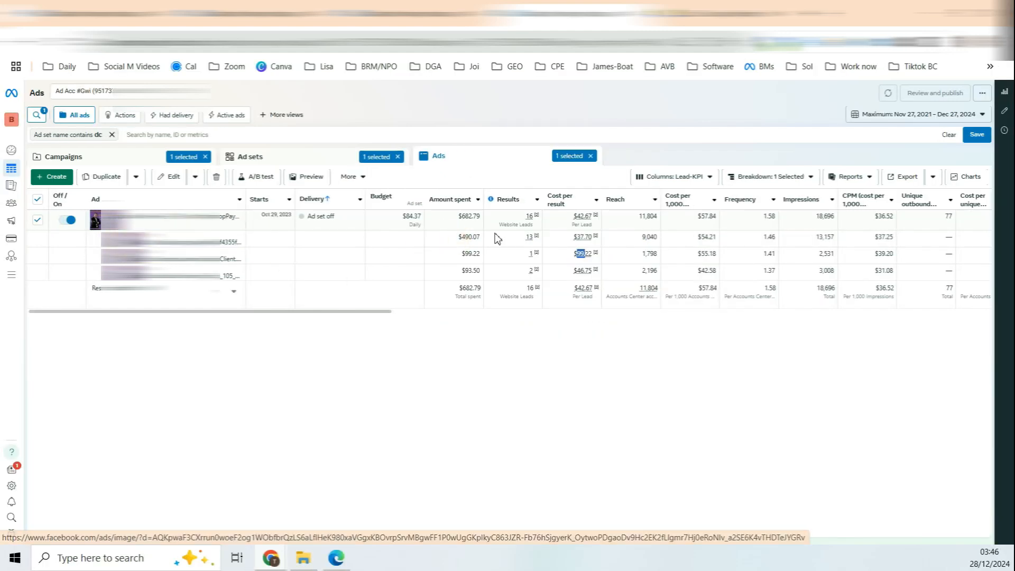
{"action": "double_click", "coordinate": [530, 237]}
{"action": "left_click", "coordinate": [539, 299]}
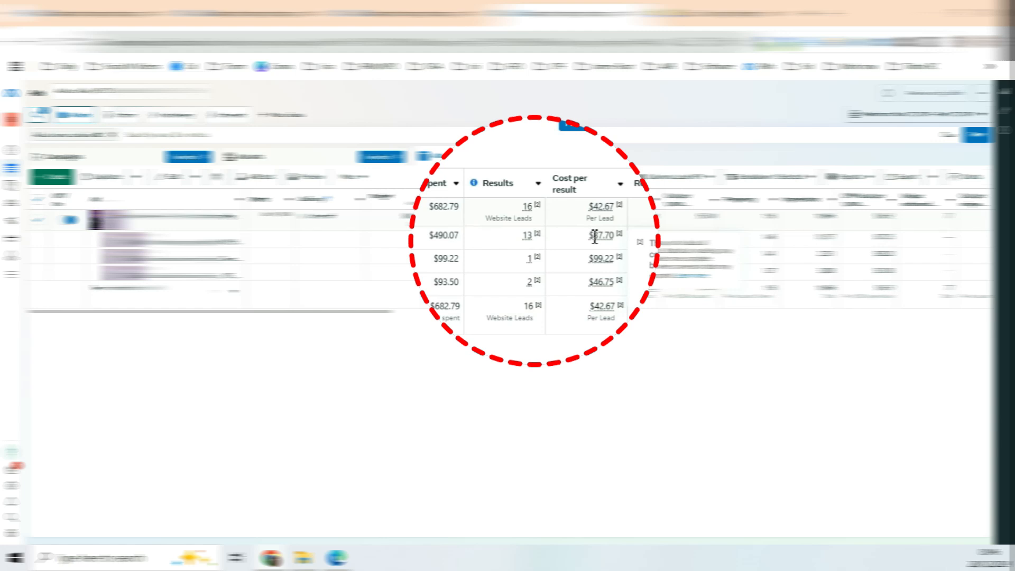
{"action": "left_click_drag", "start_coordinate": [595, 238], "coordinate": [616, 237]}
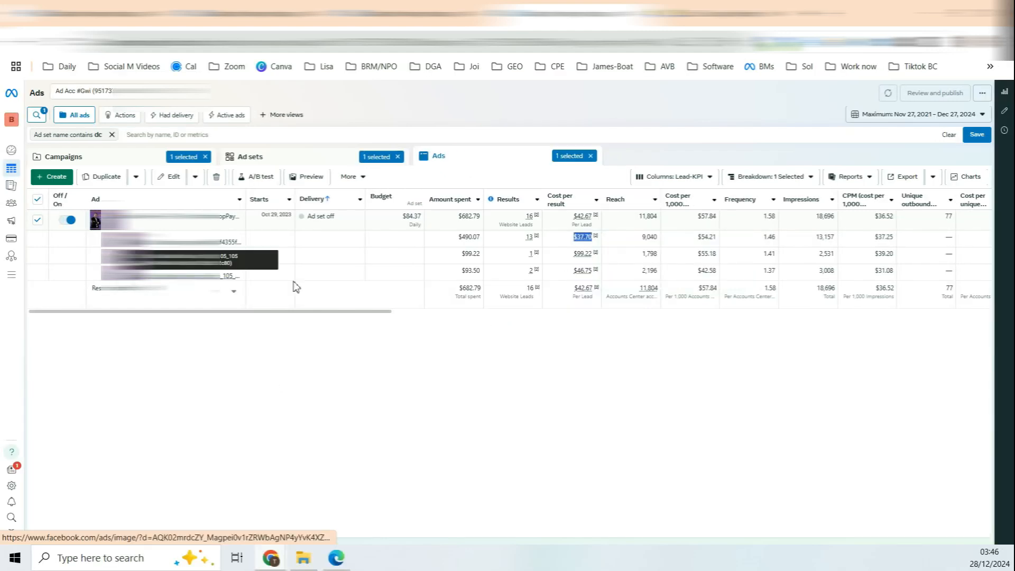
{"action": "left_click", "coordinate": [530, 263]}
{"action": "double_click", "coordinate": [530, 275]}
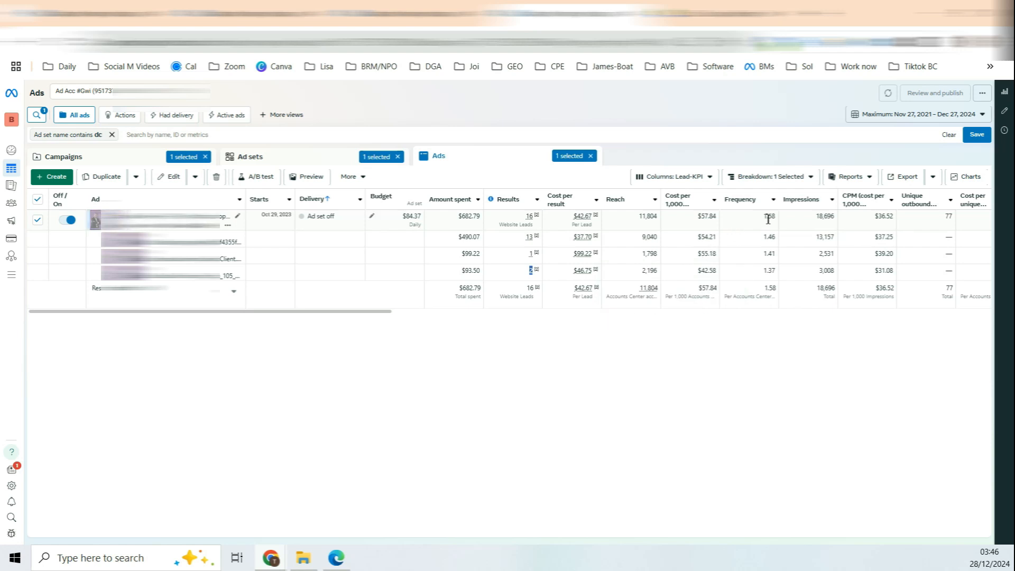
- Switch the ad's dynamic creative breakdown to Text
{"action": "left_click", "coordinate": [805, 179]}
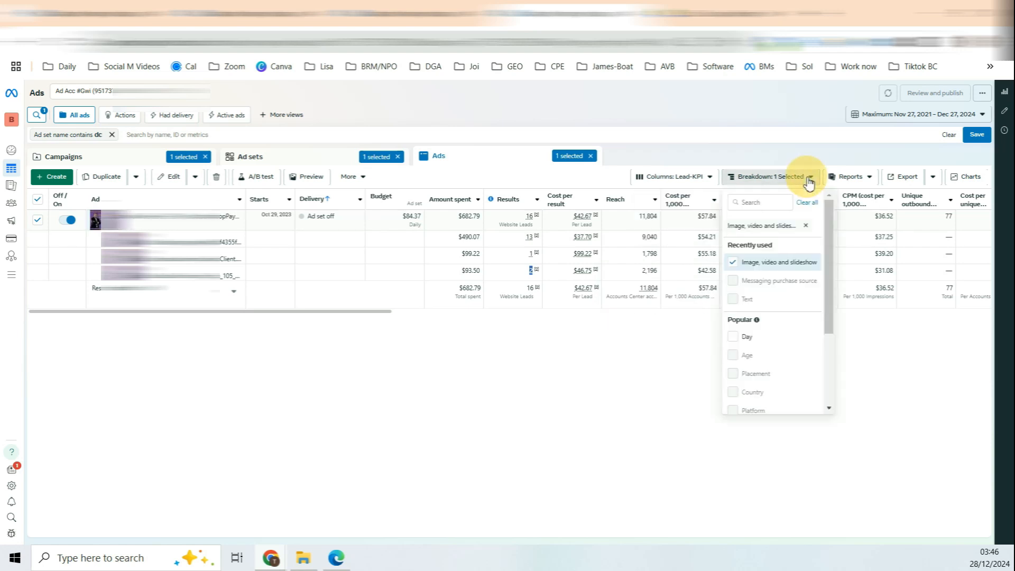
{"action": "mouse_move", "coordinate": [788, 374]}
{"action": "mouse_move", "coordinate": [776, 412]}
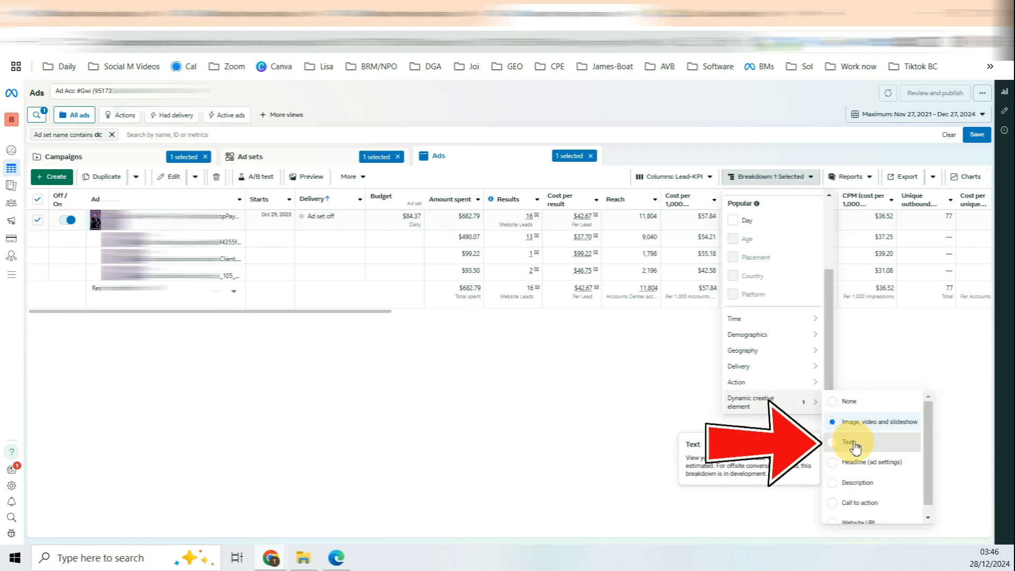
{"action": "left_click", "coordinate": [854, 445]}
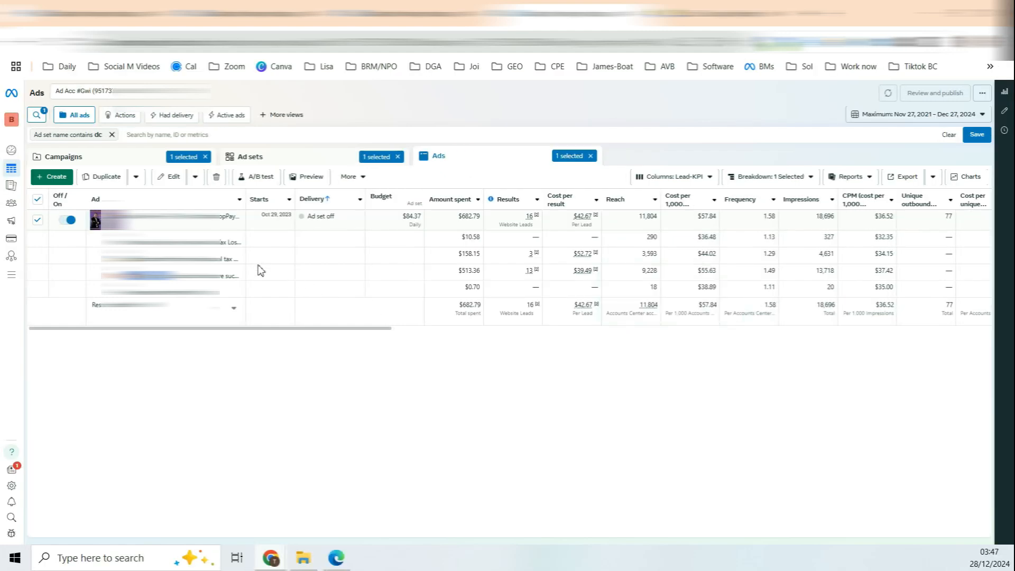
- Show the ad's full name and reapply the Image, video and slideshow breakdown
{"action": "mouse_move", "coordinate": [236, 275]}
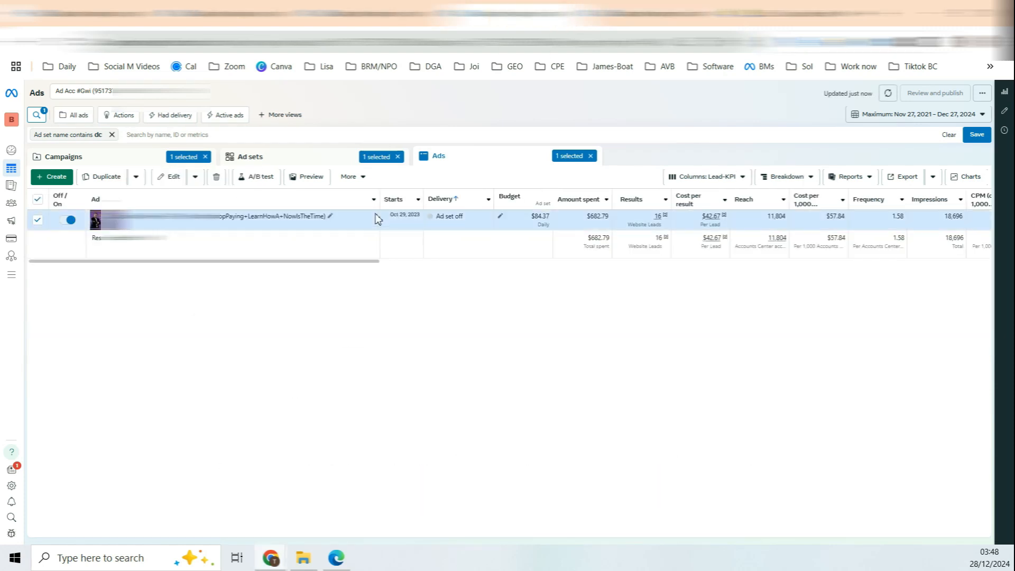
{"action": "left_click", "coordinate": [705, 176]}
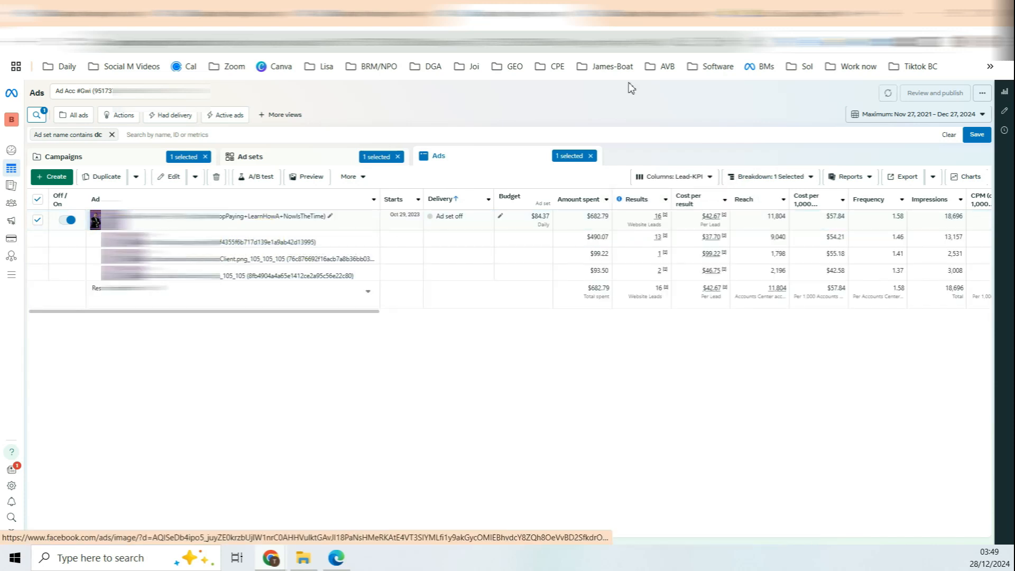
- Compare the ad's results by text variant, then by another dynamic creative element
{"action": "left_click", "coordinate": [642, 13]}
{"action": "mouse_move", "coordinate": [226, 278]}
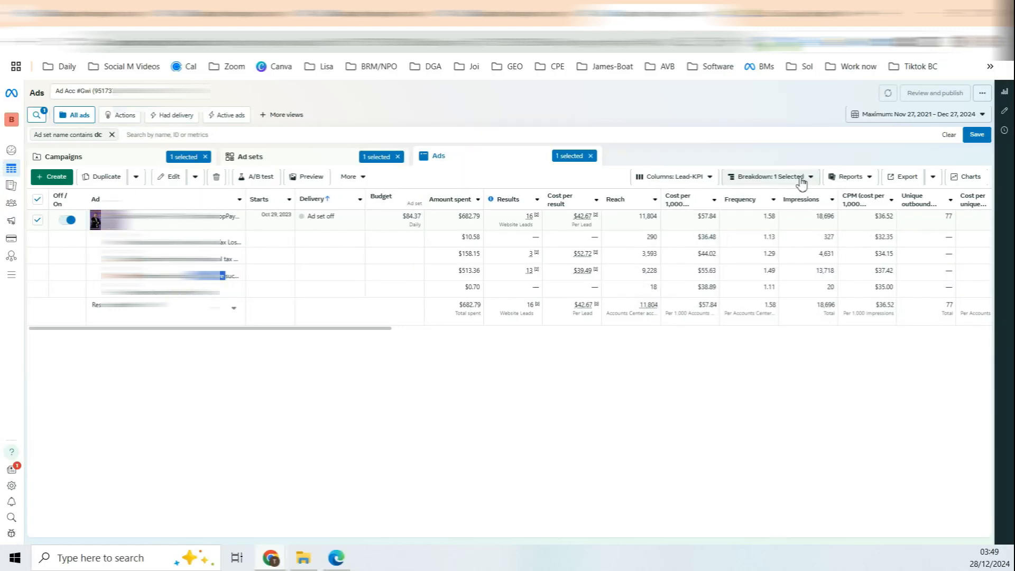
{"action": "left_click", "coordinate": [797, 179]}
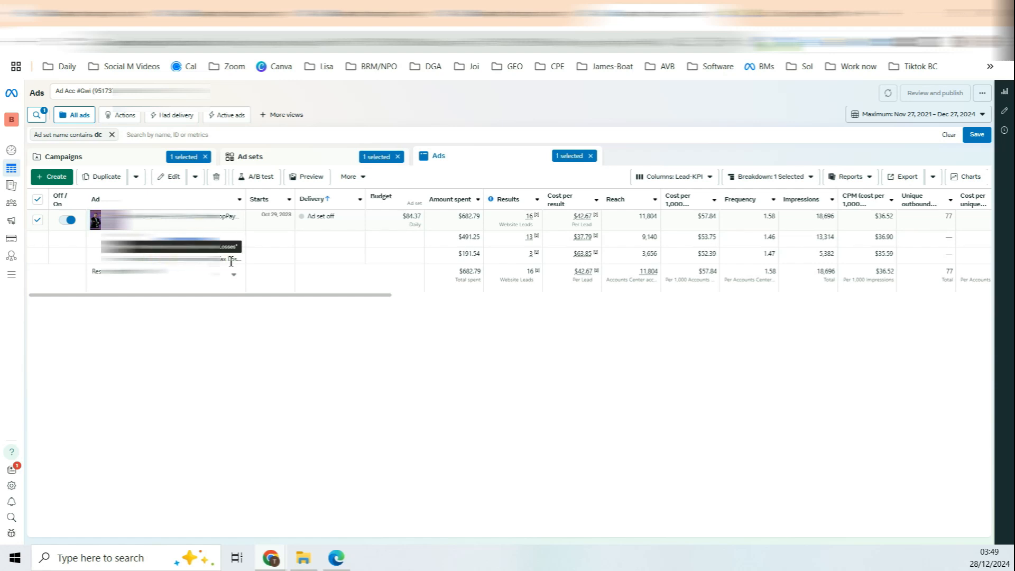
{"action": "mouse_move", "coordinate": [531, 241]}
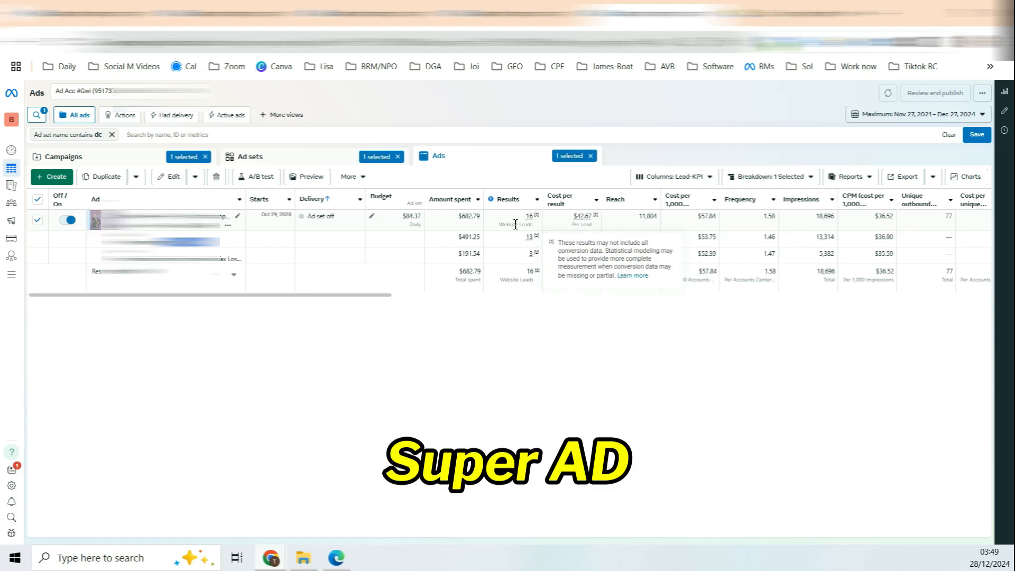
{"action": "mouse_move", "coordinate": [497, 203]}
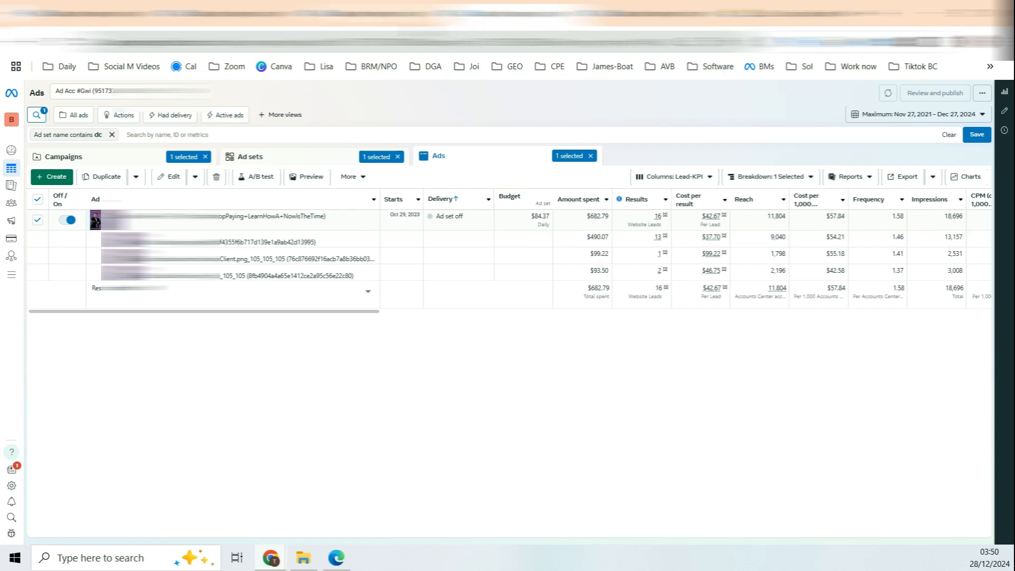
- Switch to the draft campaign and check the daily budget of its ad sets
{"action": "left_click", "coordinate": [340, 169]}
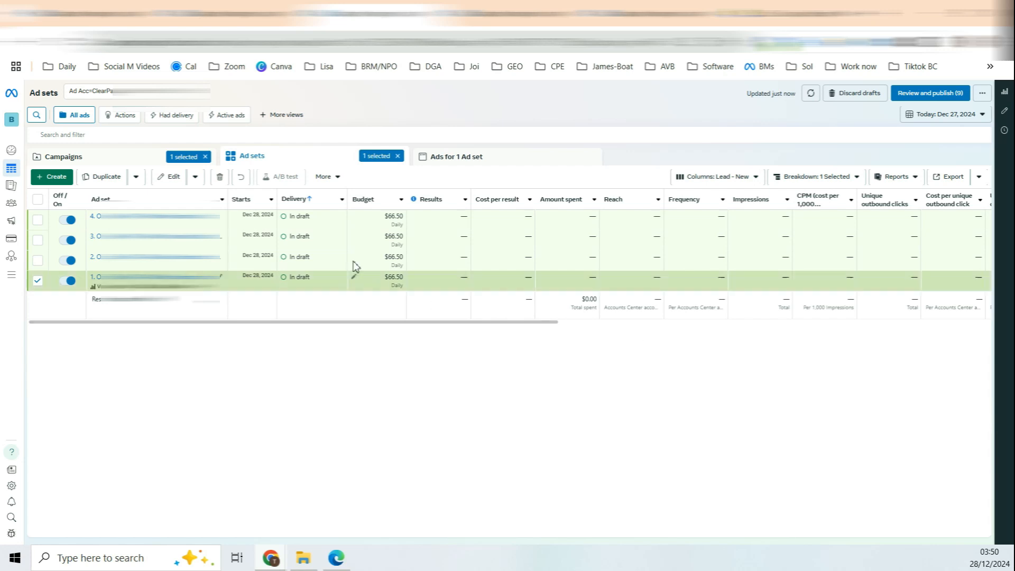
{"action": "left_click", "coordinate": [479, 157]}
{"action": "left_click", "coordinate": [324, 164]}
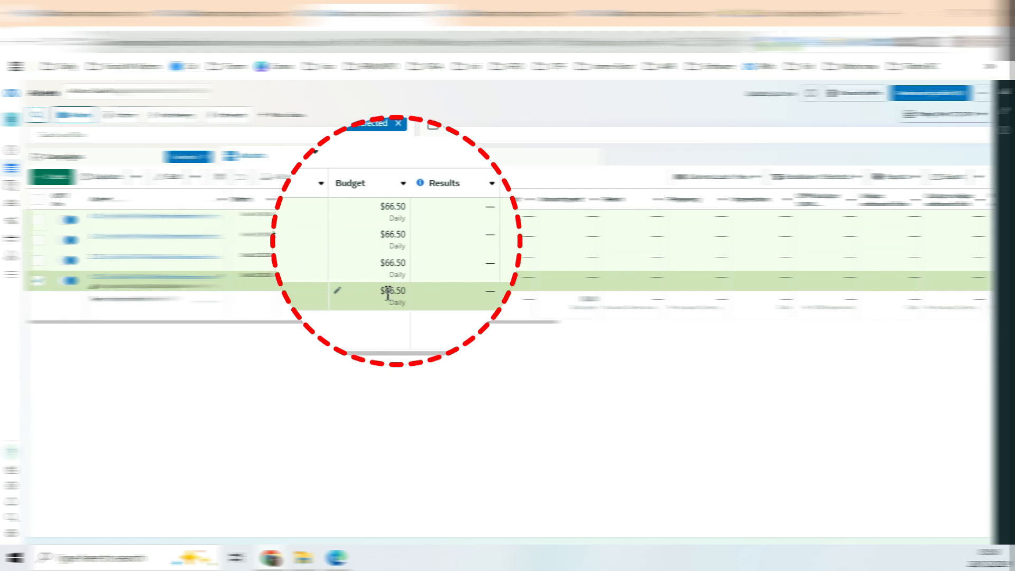
{"action": "left_click", "coordinate": [413, 295]}
{"action": "left_click_drag", "start_coordinate": [405, 291], "coordinate": [402, 369]}
{"action": "left_click_drag", "start_coordinate": [400, 279], "coordinate": [389, 278]}
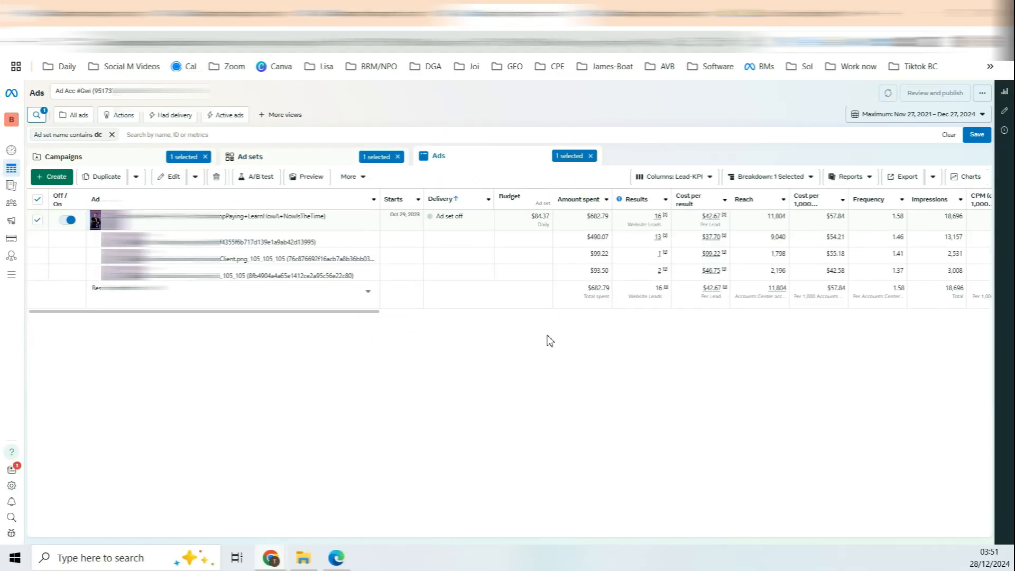
- Return to the past campaign's ad set level and check the overall cost per lead
{"action": "left_click_drag", "start_coordinate": [718, 288], "coordinate": [698, 290]}
{"action": "left_click", "coordinate": [325, 157]}
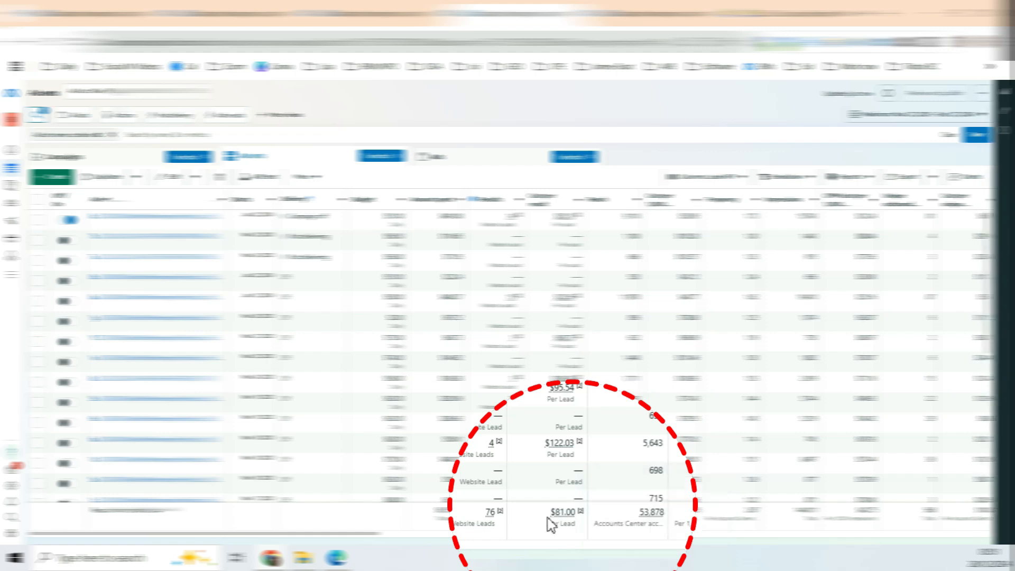
{"action": "left_click_drag", "start_coordinate": [551, 512], "coordinate": [567, 513]}
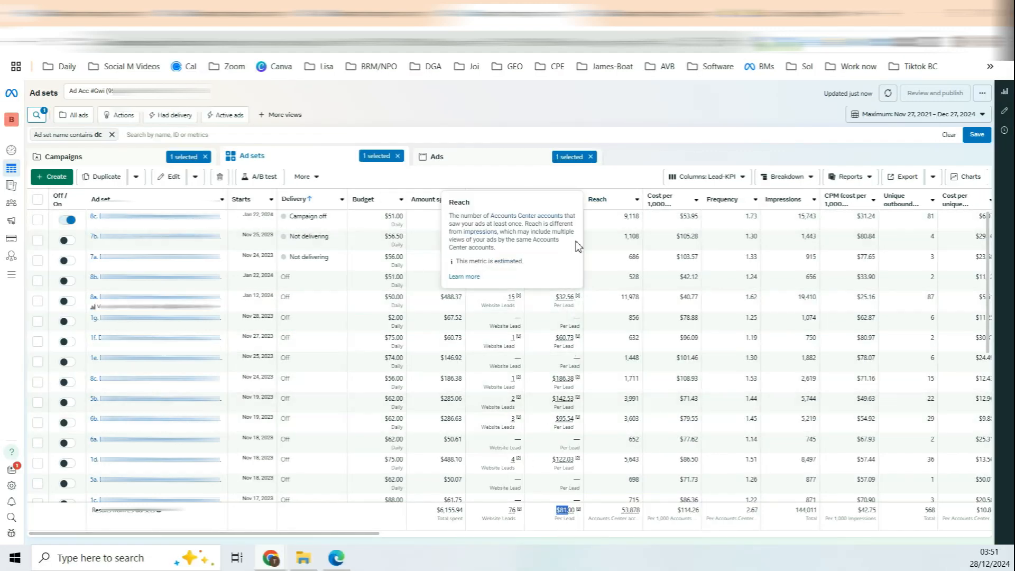
- Compare the cost per lead of individual ad sets, such as 8c, 8a and 5b, with the campaign's overall cost per lead
{"action": "left_click", "coordinate": [568, 218]}
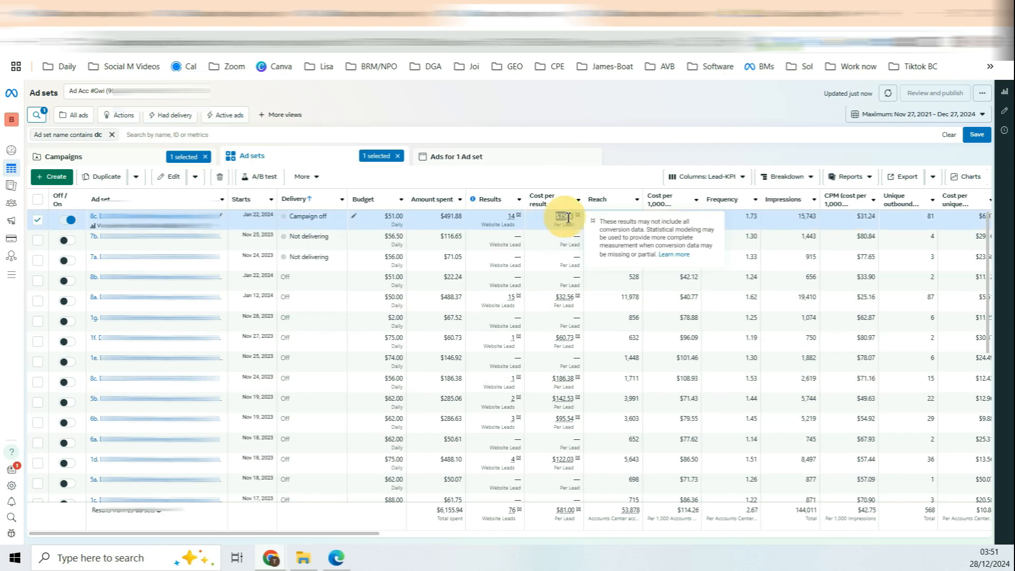
{"action": "double_click", "coordinate": [558, 379]}
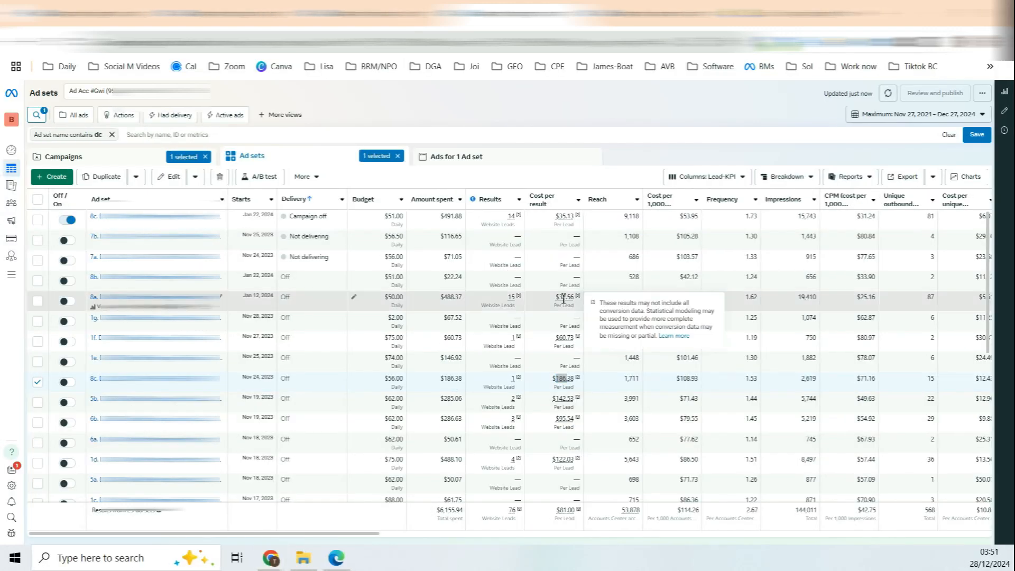
{"action": "double_click", "coordinate": [561, 298]}
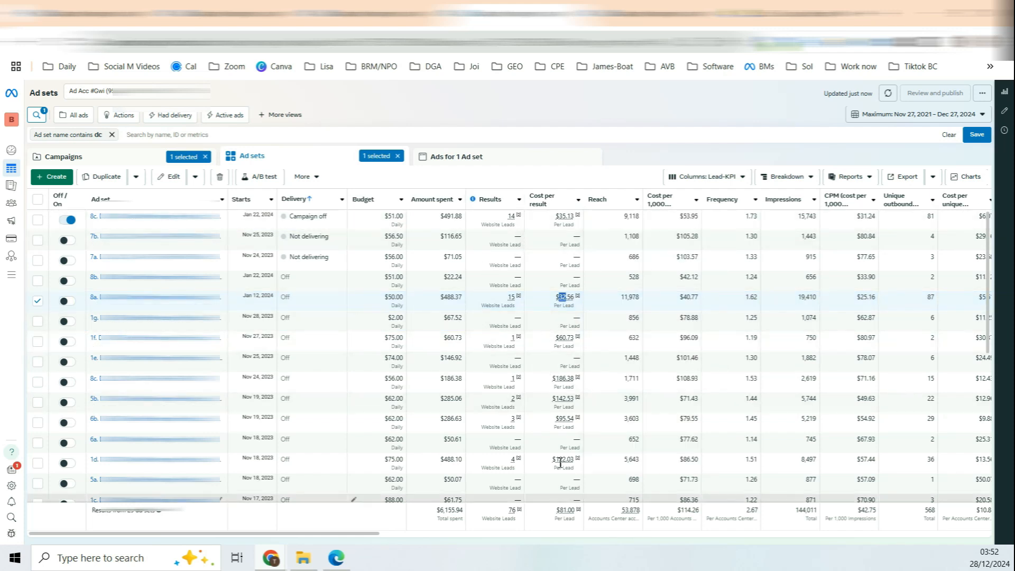
{"action": "left_click", "coordinate": [38, 220]}
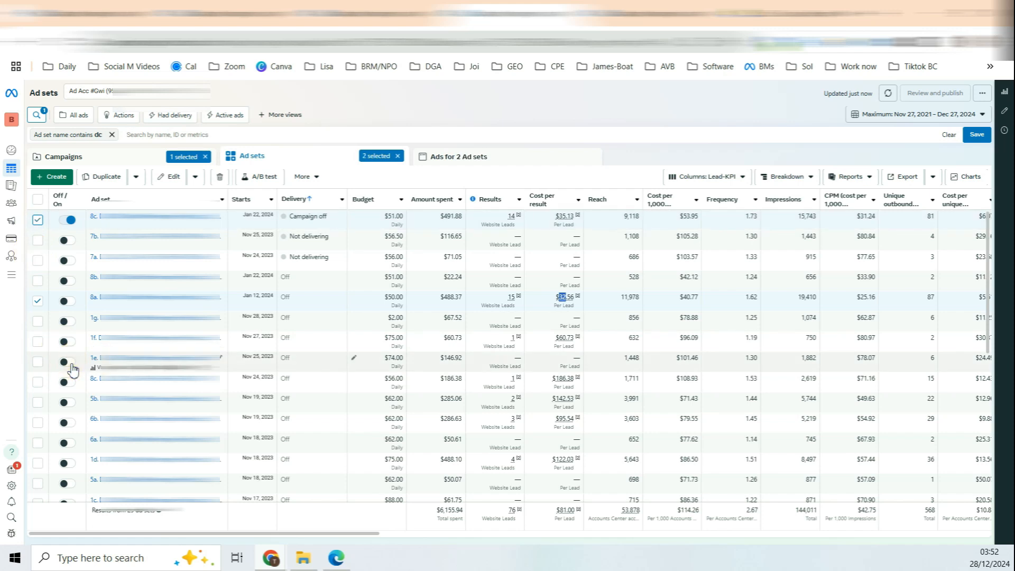
{"action": "left_click", "coordinate": [565, 217]}
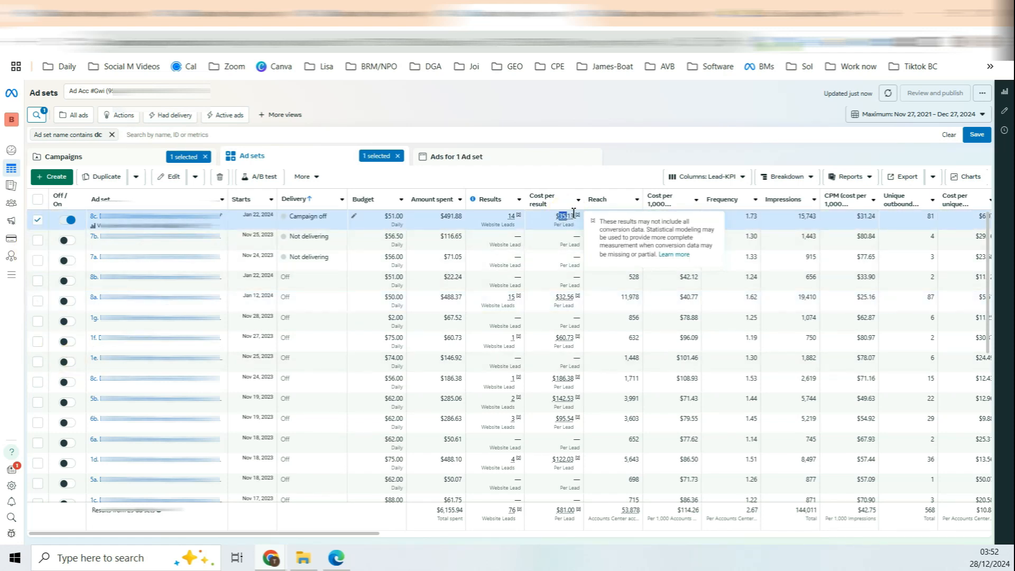
{"action": "left_click", "coordinate": [38, 402]}
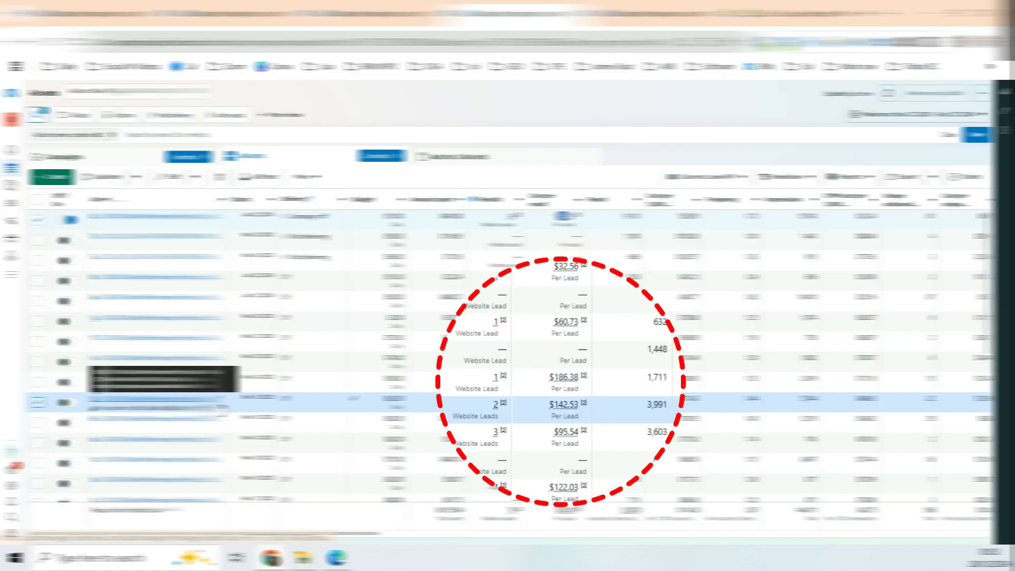
{"action": "left_click_drag", "start_coordinate": [557, 399], "coordinate": [570, 400]}
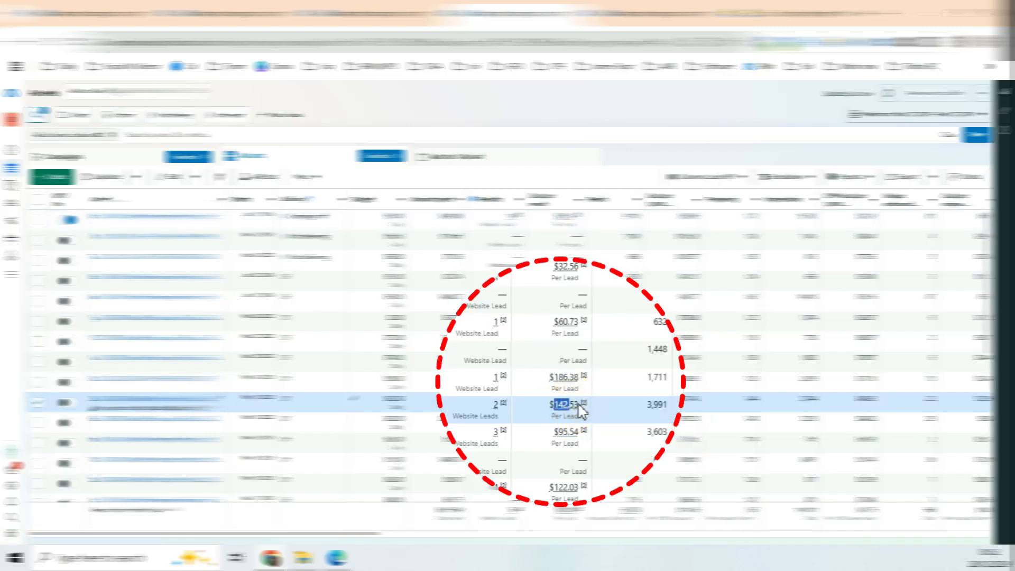
{"action": "mouse_move", "coordinate": [580, 408]}
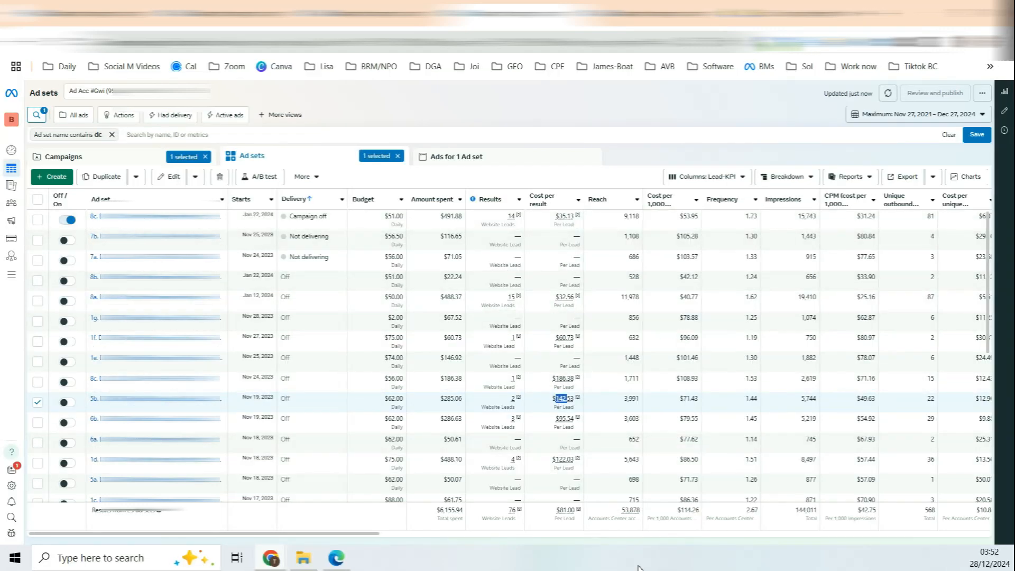
{"action": "left_click_drag", "start_coordinate": [559, 510], "coordinate": [571, 509]}
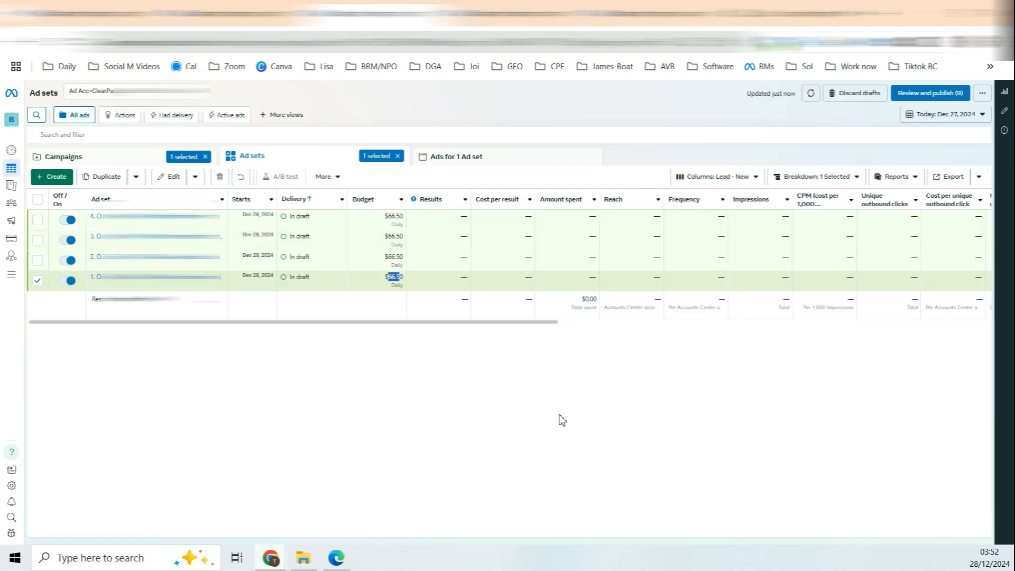
- Widen the Cost per unique outbound click column in the draft campaign's ad set table
{"action": "left_click", "coordinate": [520, 394]}
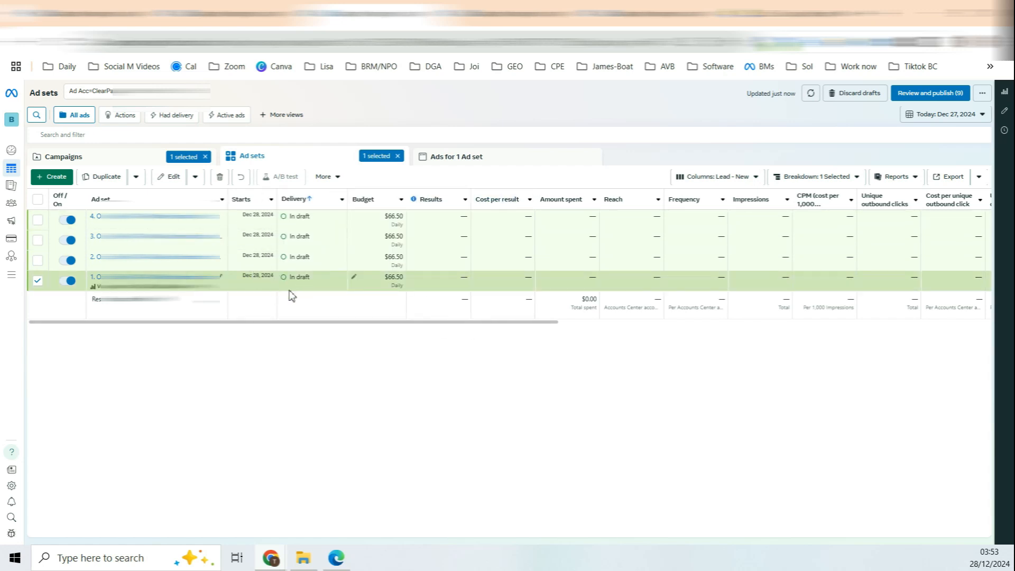
{"action": "left_click_drag", "start_coordinate": [471, 326], "coordinate": [536, 325]}
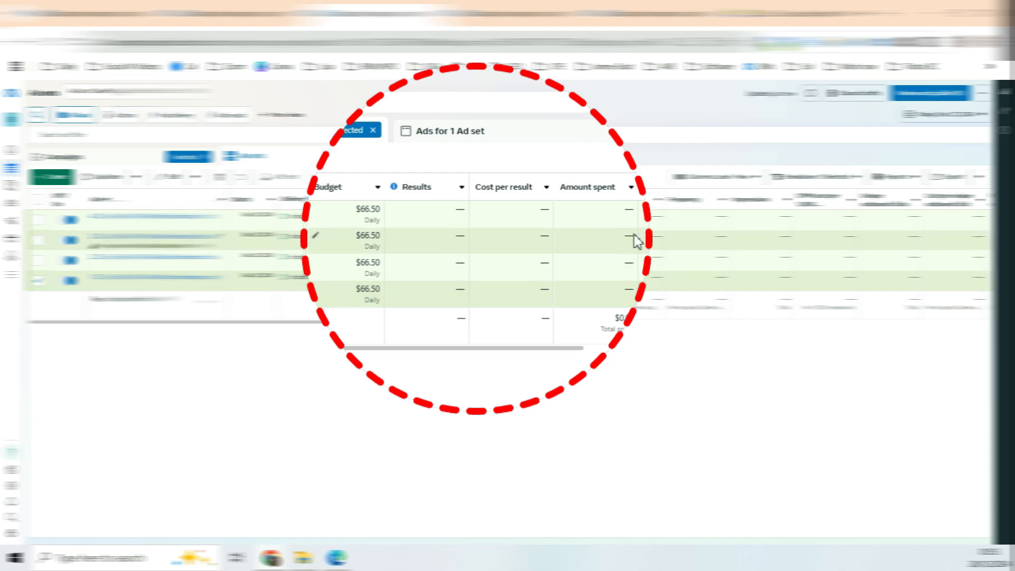
{"action": "left_click_drag", "start_coordinate": [555, 324], "coordinate": [731, 328]}
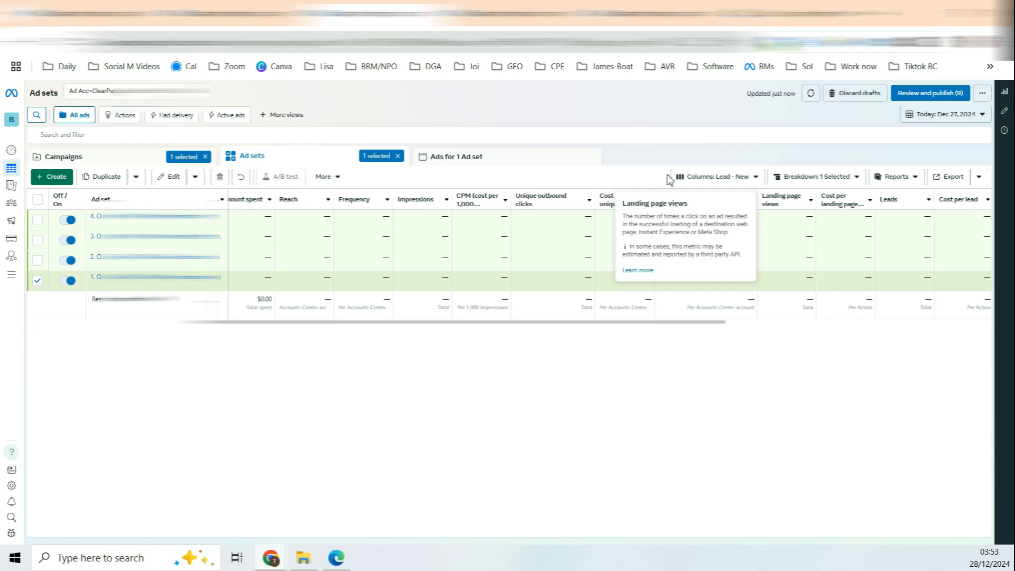
{"action": "left_click_drag", "start_coordinate": [682, 196], "coordinate": [707, 192]}
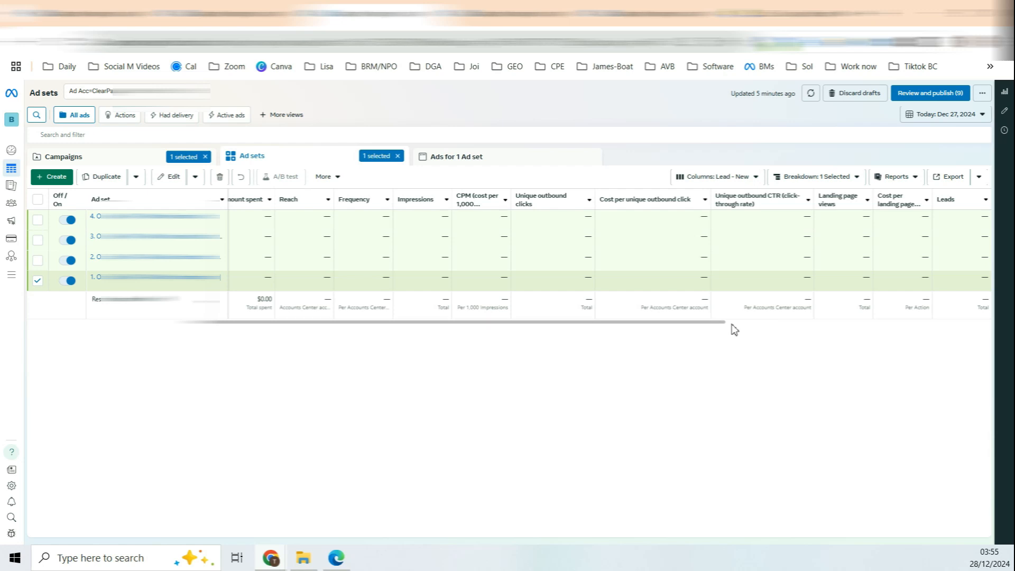
- Examine the draft ad sets' funnel metric columns from Unique outbound CTR through Leads, Checkouts Initiated and Applications submitted to the purchase metrics
{"action": "mouse_move", "coordinate": [741, 209]}
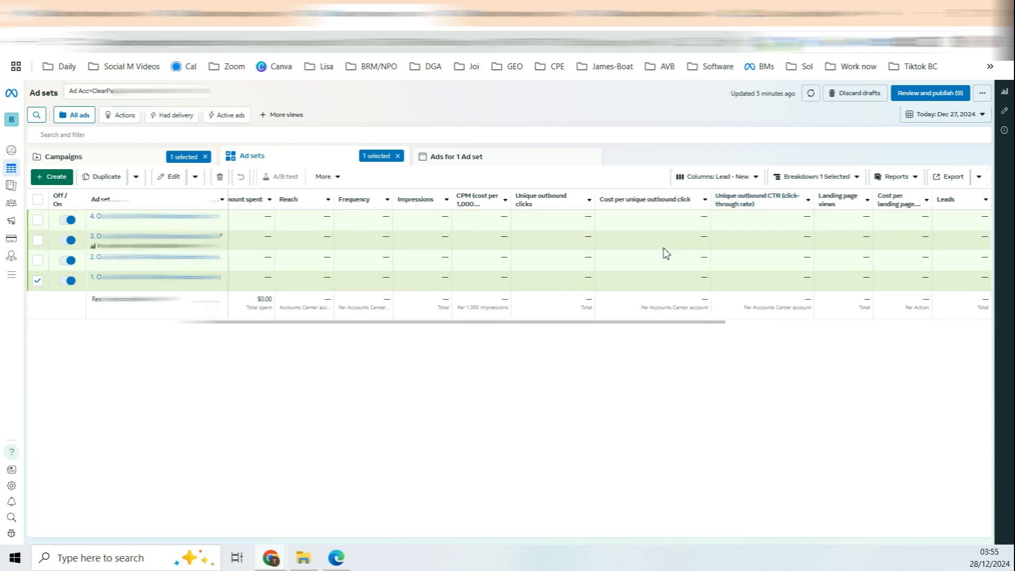
{"action": "left_click_drag", "start_coordinate": [694, 321], "coordinate": [814, 323]}
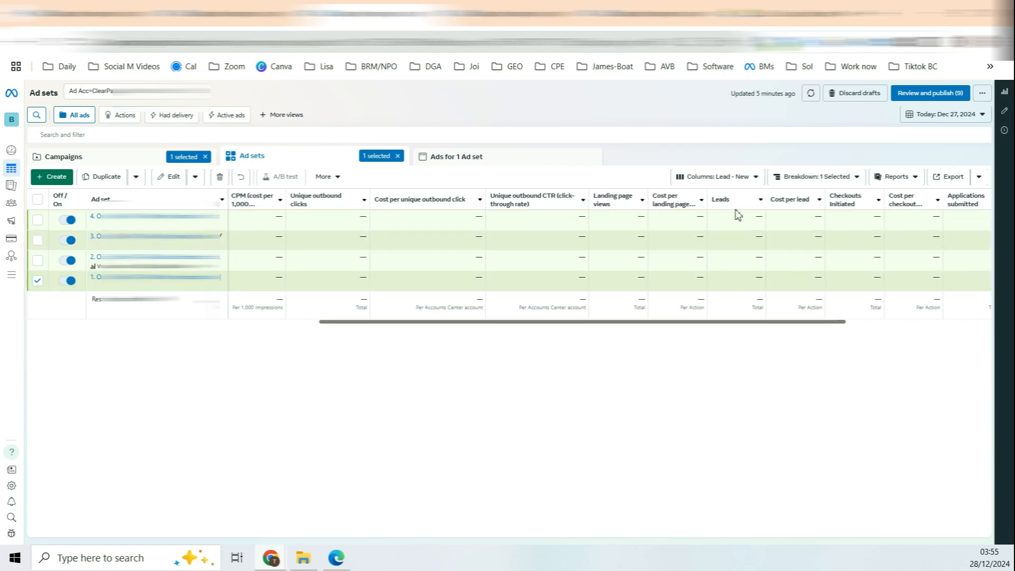
{"action": "left_click_drag", "start_coordinate": [775, 321], "coordinate": [875, 329]}
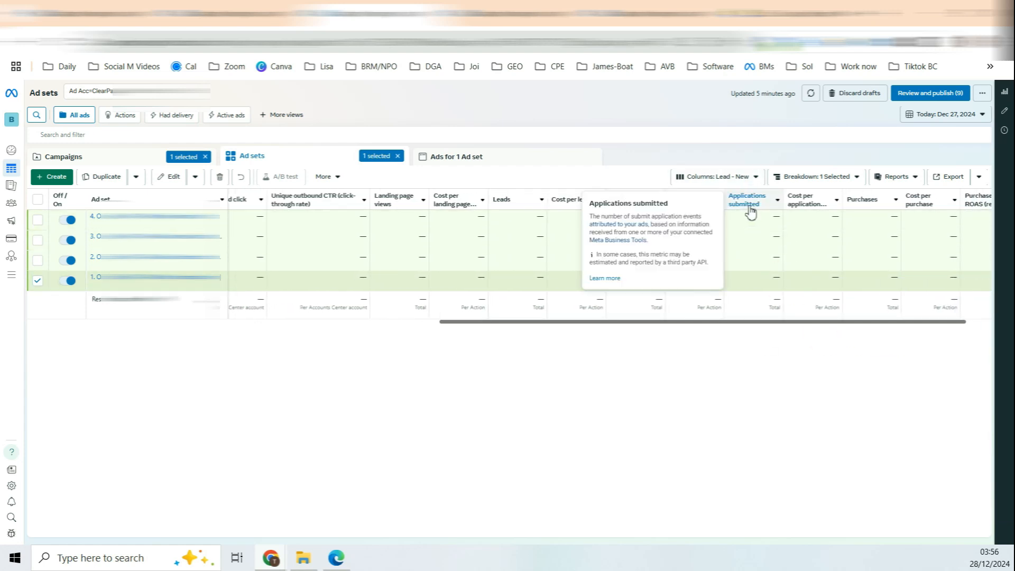
{"action": "mouse_move", "coordinate": [870, 205]}
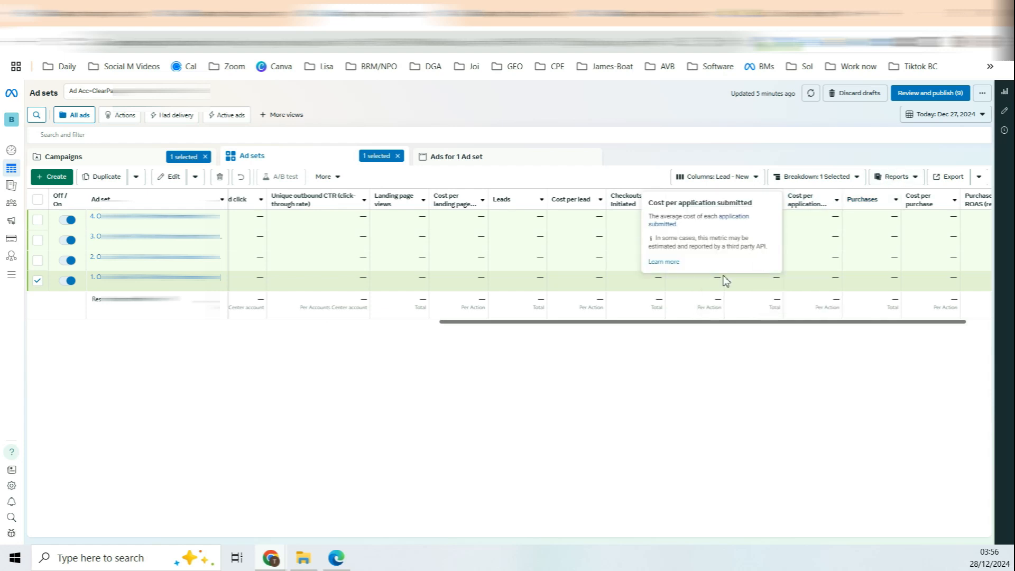
{"action": "left_click_drag", "start_coordinate": [575, 339], "coordinate": [541, 341]}
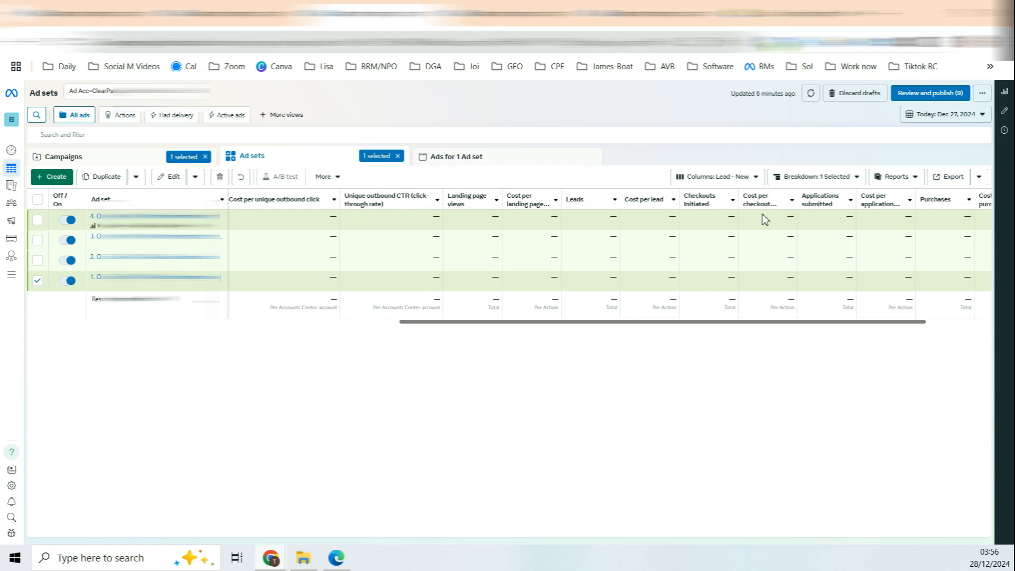
{"action": "scroll", "coordinate": [691, 245], "scroll_direction": "left", "scroll_amount": 10}
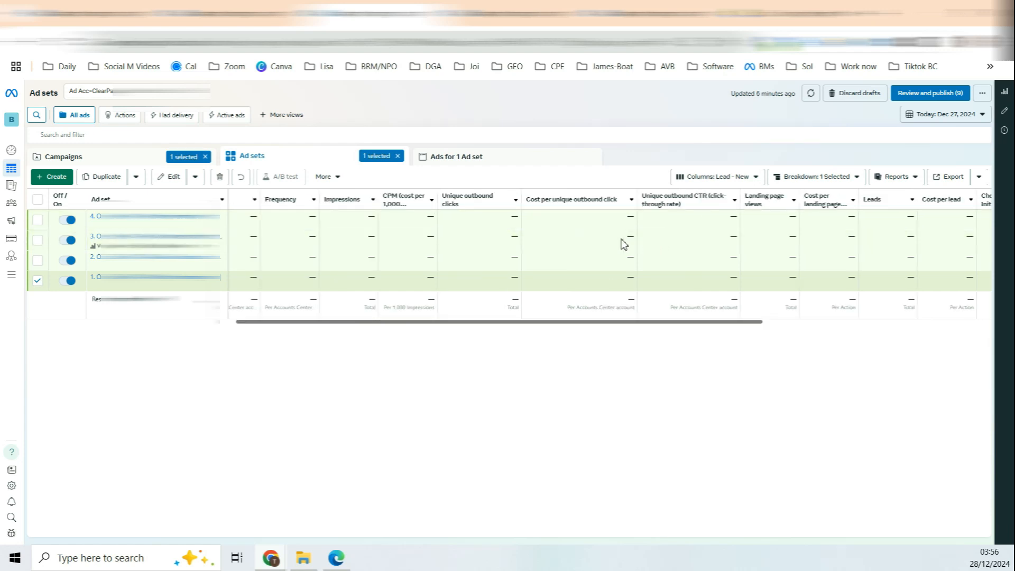
{"action": "scroll", "coordinate": [343, 219], "scroll_direction": "left", "scroll_amount": 5}
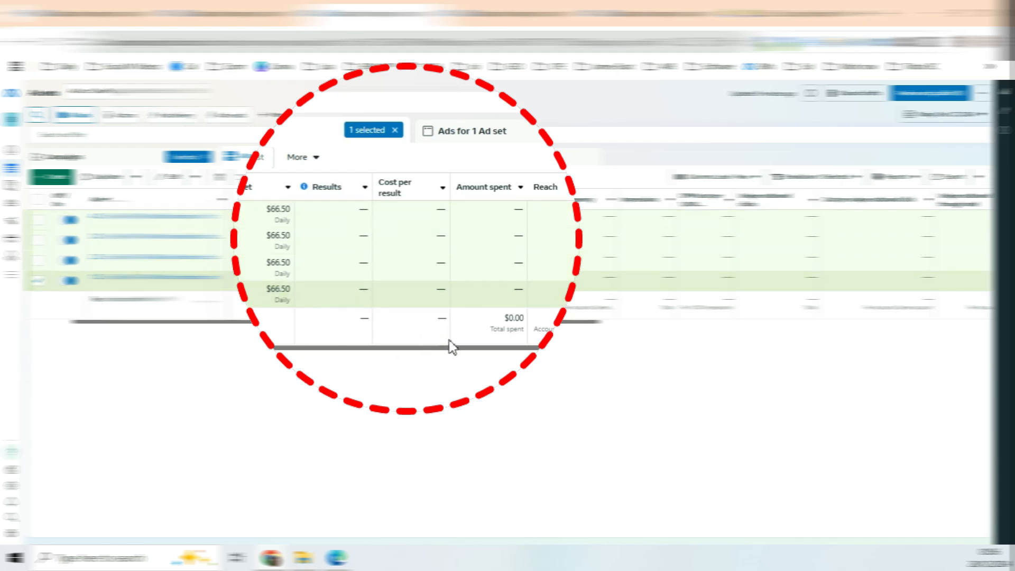
- Review the Checkouts Initiated through Purchase ROAS columns again, and examine the Landing page views metric
{"action": "left_click_drag", "start_coordinate": [481, 325], "coordinate": [761, 321]}
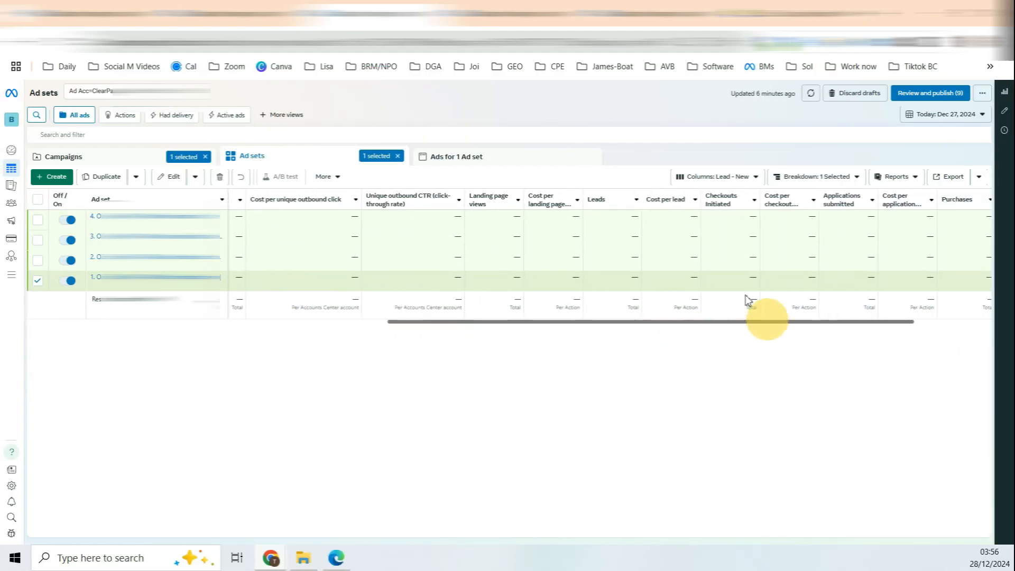
{"action": "mouse_move", "coordinate": [736, 216]}
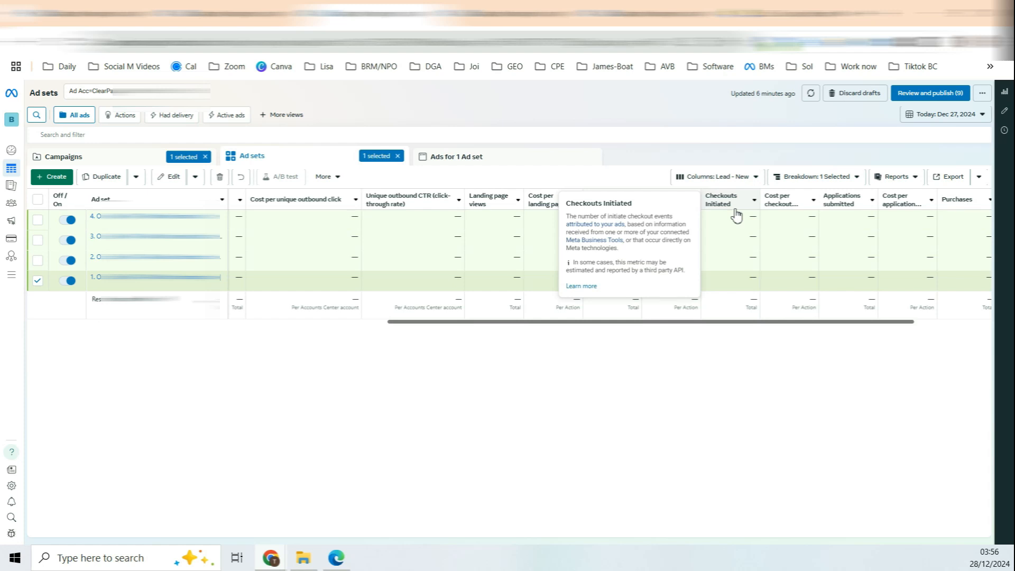
{"action": "scroll", "coordinate": [816, 229], "scroll_direction": "right", "scroll_amount": 2}
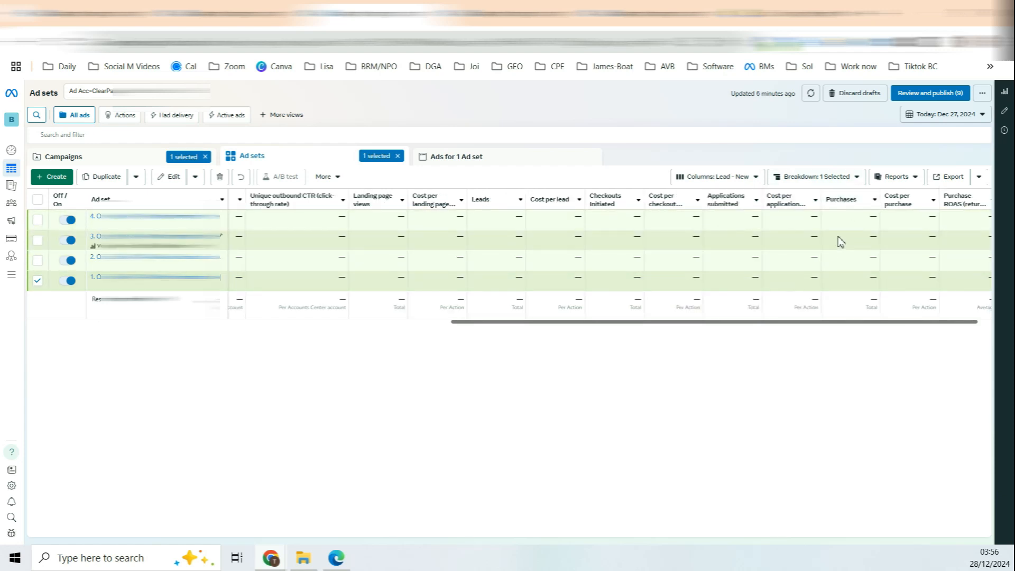
{"action": "left_click_drag", "start_coordinate": [867, 321], "coordinate": [541, 337]}
{"action": "scroll", "coordinate": [508, 256], "scroll_direction": "right", "scroll_amount": 4}
{"action": "scroll", "coordinate": [507, 256], "scroll_direction": "right", "scroll_amount": 3}
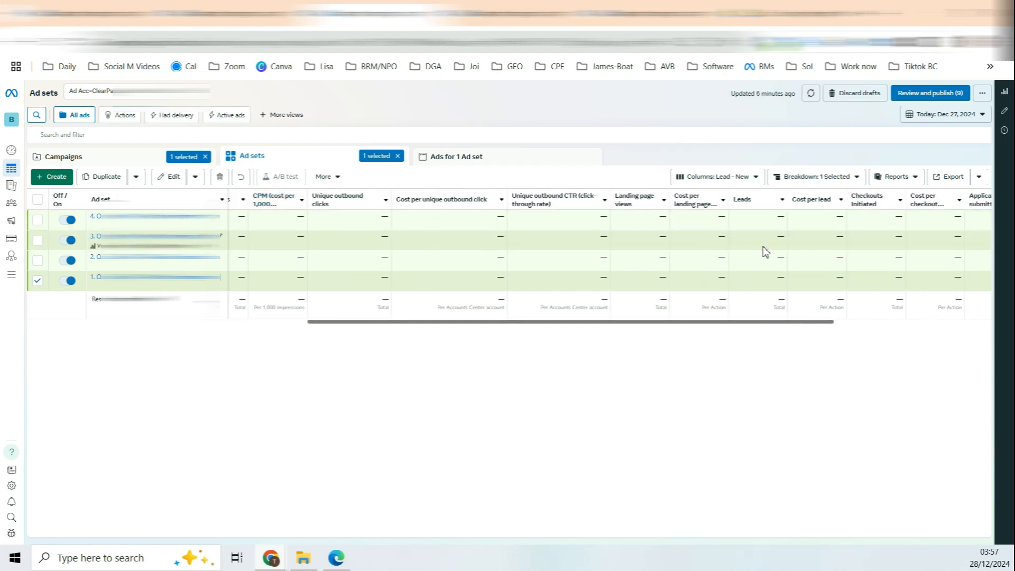
{"action": "scroll", "coordinate": [772, 246], "scroll_direction": "right", "scroll_amount": 6}
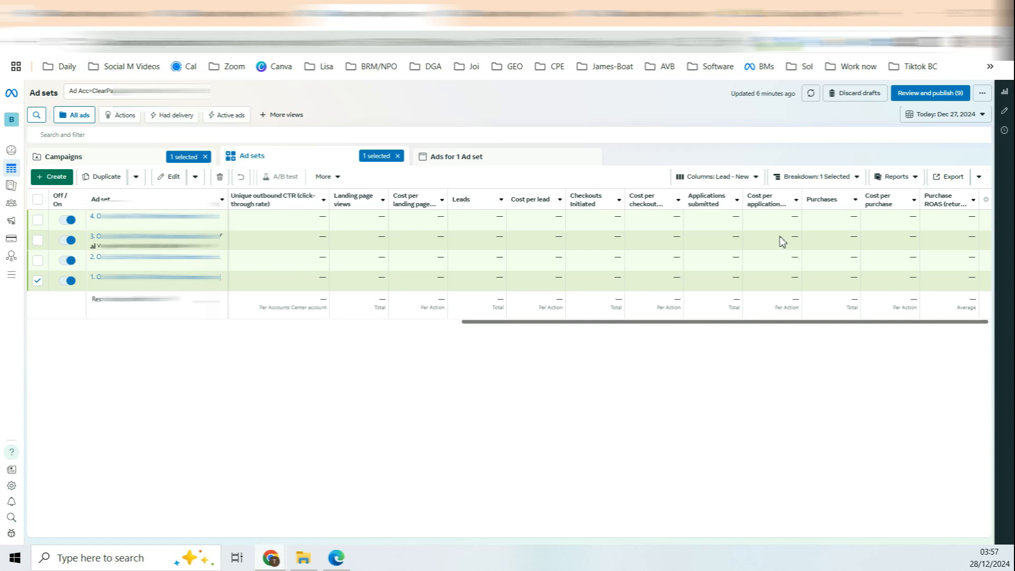
{"action": "scroll", "coordinate": [779, 246], "scroll_direction": "left", "scroll_amount": 7}
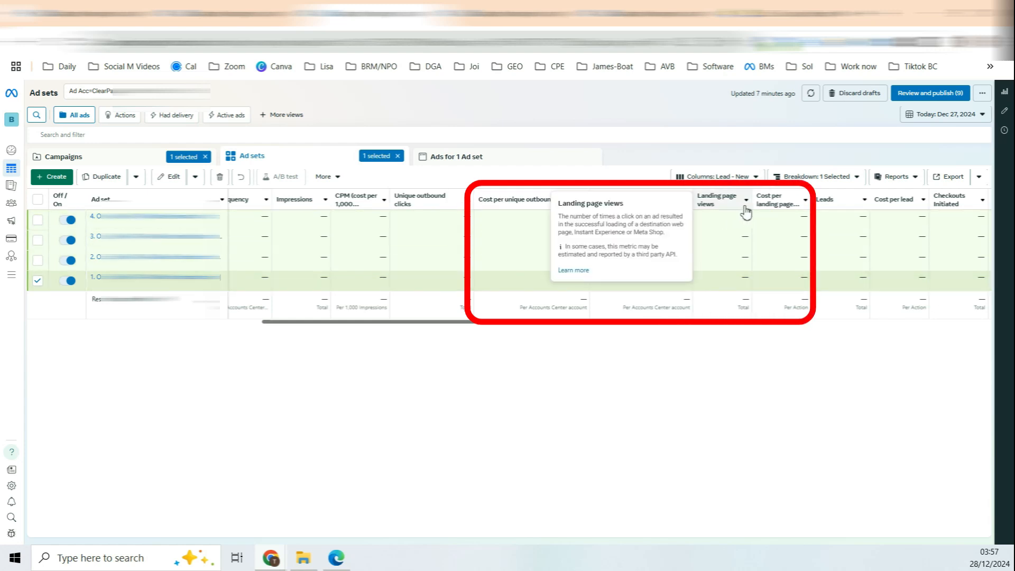
- Select all four draft ad sets and widen the ad set name column
{"action": "mouse_move", "coordinate": [748, 329]}
{"action": "left_mouse_down"}
{"action": "mouse_move", "coordinate": [573, 342]}
{"action": "mouse_move", "coordinate": [493, 322]}
{"action": "left_mouse_up"}
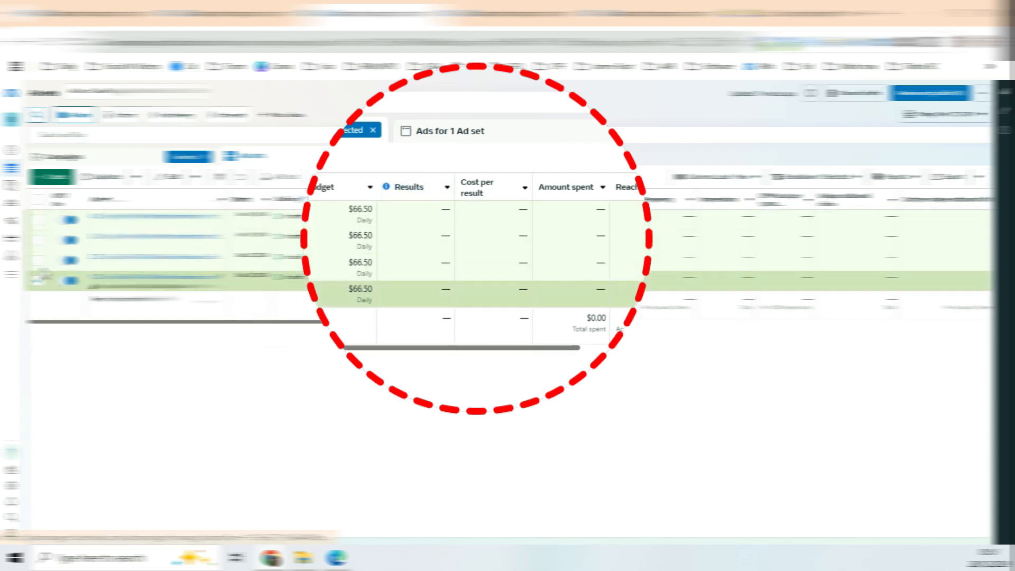
{"action": "left_click", "coordinate": [43, 240]}
{"action": "left_click", "coordinate": [37, 199]}
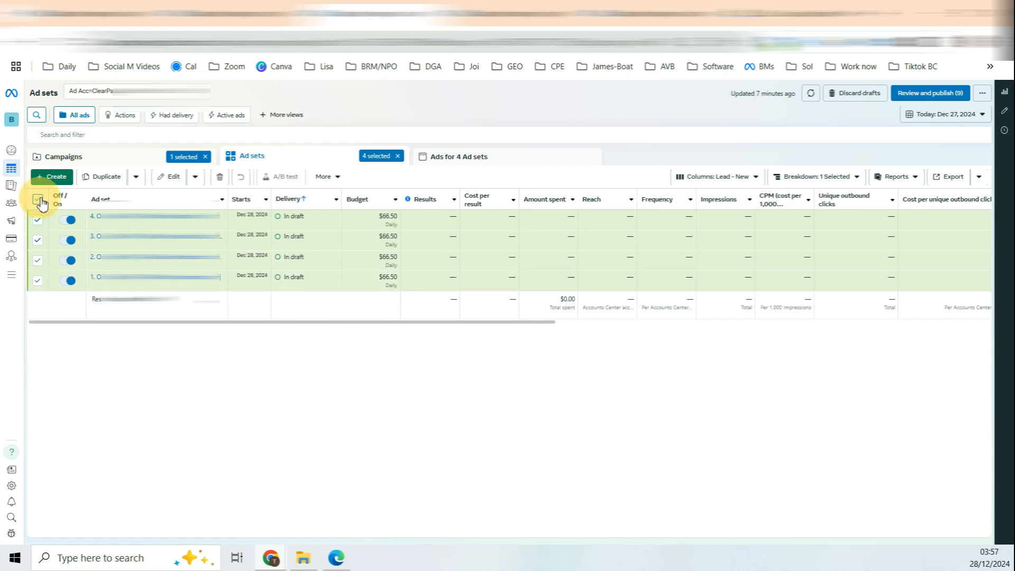
{"action": "left_click_drag", "start_coordinate": [227, 200], "coordinate": [271, 199]}
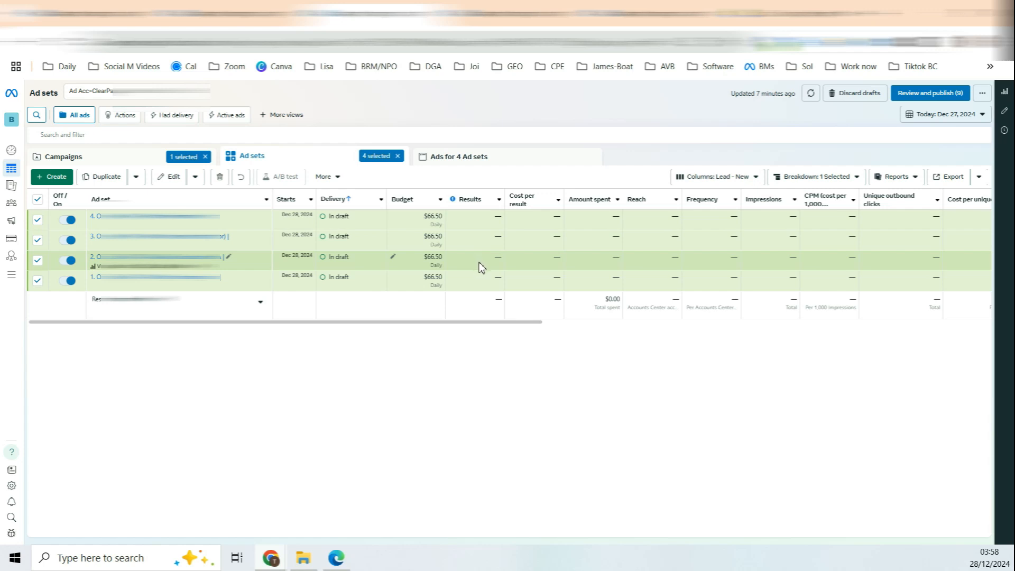
- Examine the draft ad sets' metric columns from Results through the outbound click, landing page view and lead metrics
{"action": "scroll", "coordinate": [484, 269], "scroll_direction": "right", "scroll_amount": 3}
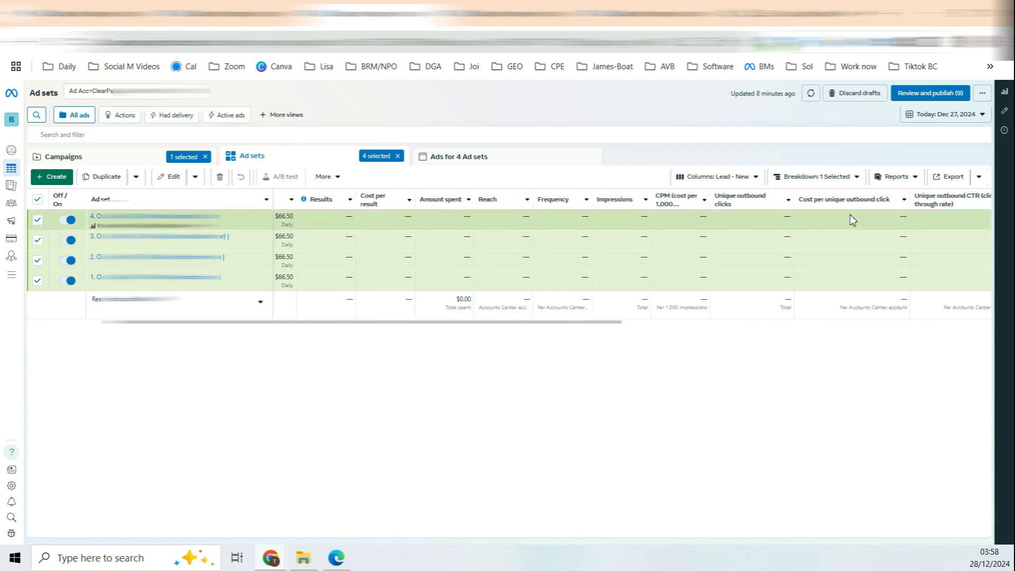
{"action": "scroll", "coordinate": [782, 222], "scroll_direction": "right", "scroll_amount": 2}
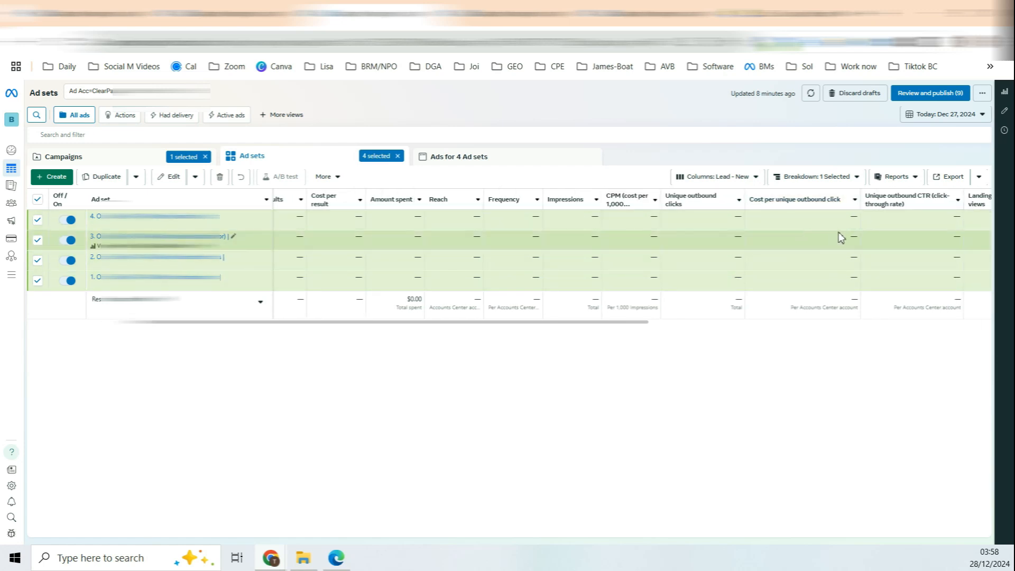
{"action": "scroll", "coordinate": [825, 255], "scroll_direction": "left", "scroll_amount": 4}
{"action": "scroll", "coordinate": [822, 255], "scroll_direction": "right", "scroll_amount": 9}
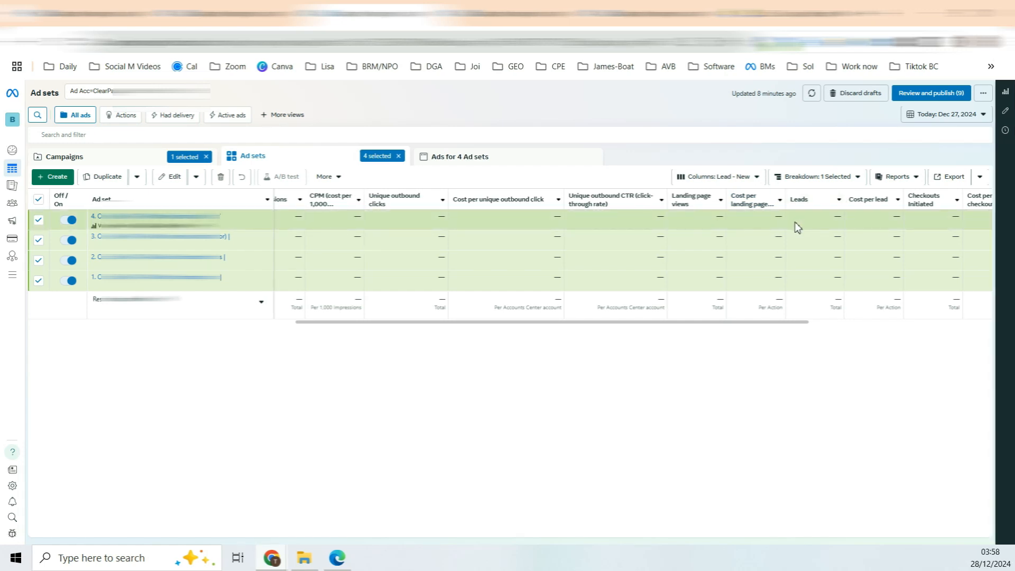
{"action": "scroll", "coordinate": [589, 281], "scroll_direction": "left", "scroll_amount": 10}
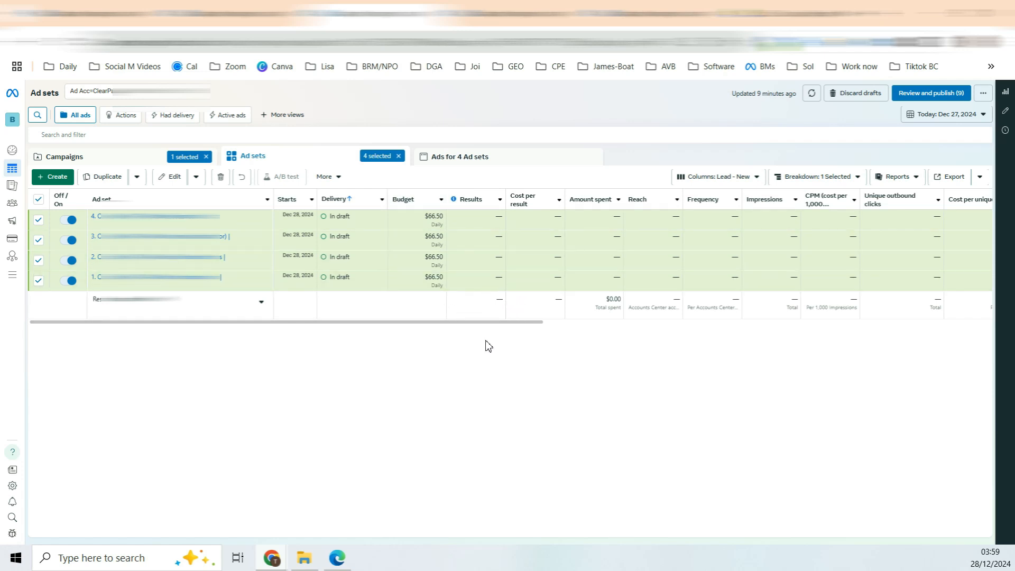
- Single out ad sets 3 and 2, and examine the daily budget of ad set 1
{"action": "left_click", "coordinate": [38, 199]}
{"action": "left_click", "coordinate": [38, 240]}
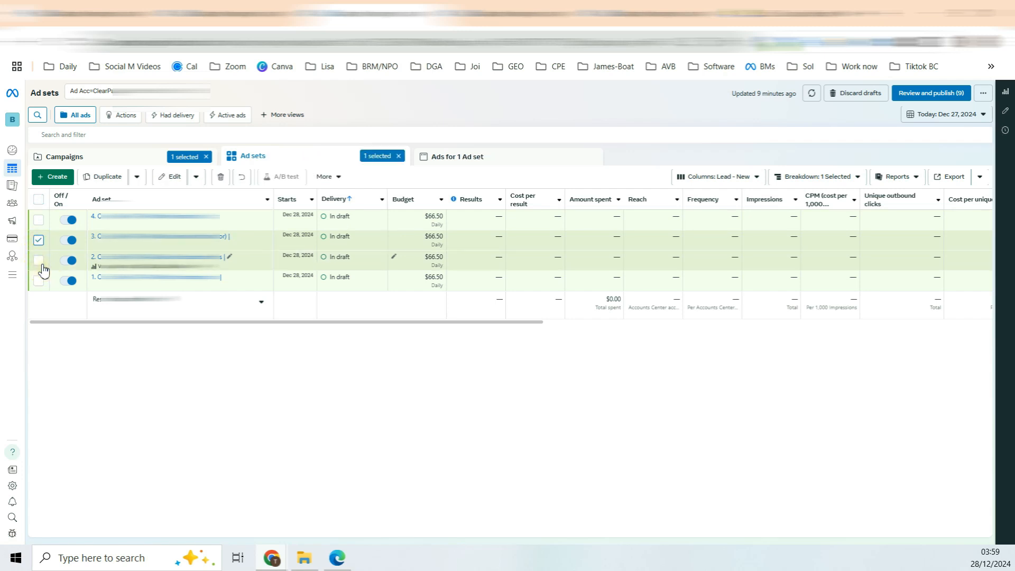
{"action": "left_click", "coordinate": [38, 261]}
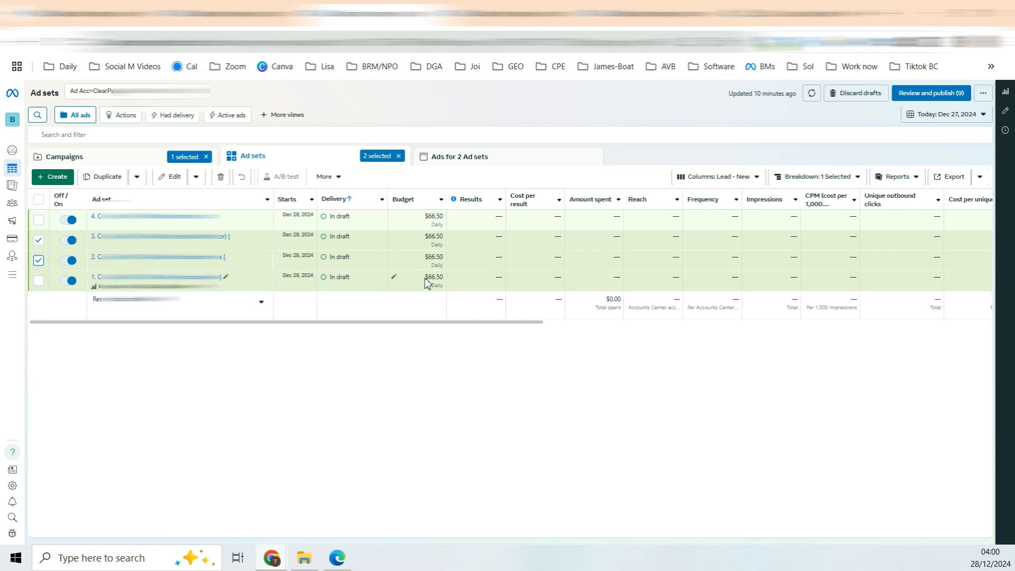
{"action": "left_click_drag", "start_coordinate": [426, 277], "coordinate": [435, 278]}
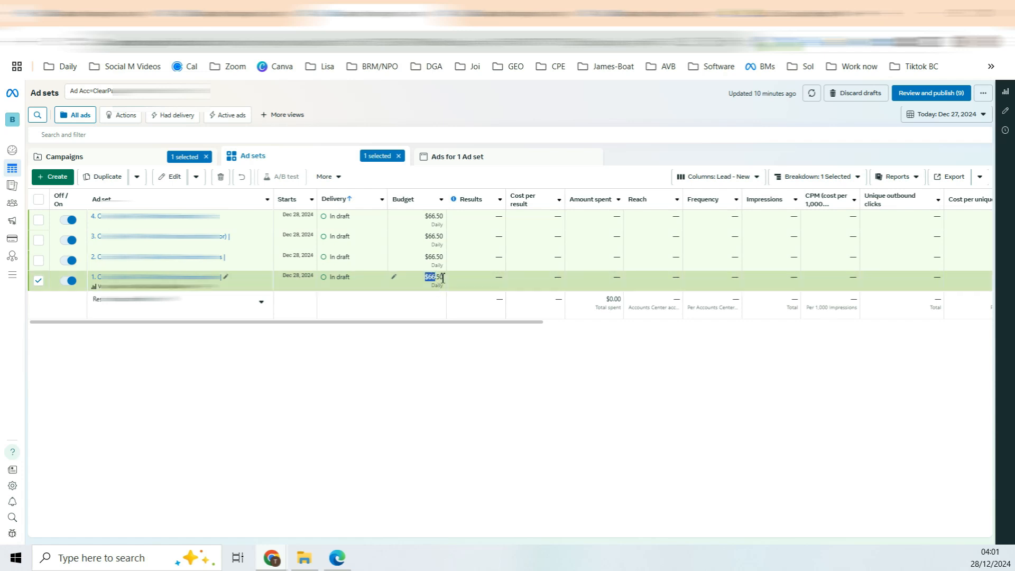
{"action": "left_click_drag", "start_coordinate": [443, 277], "coordinate": [429, 278]}
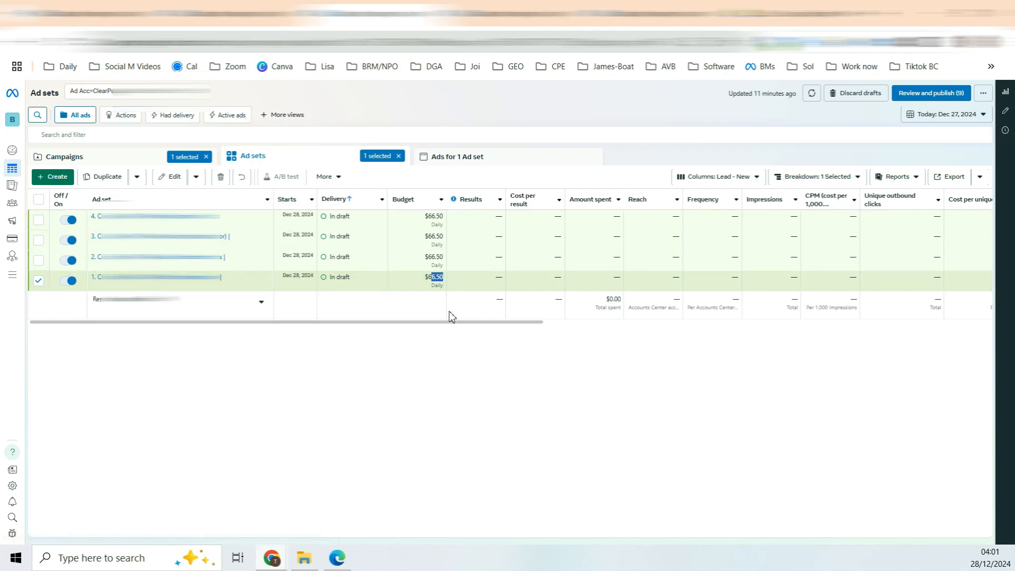
{"action": "left_click_drag", "start_coordinate": [427, 280], "coordinate": [442, 282]}
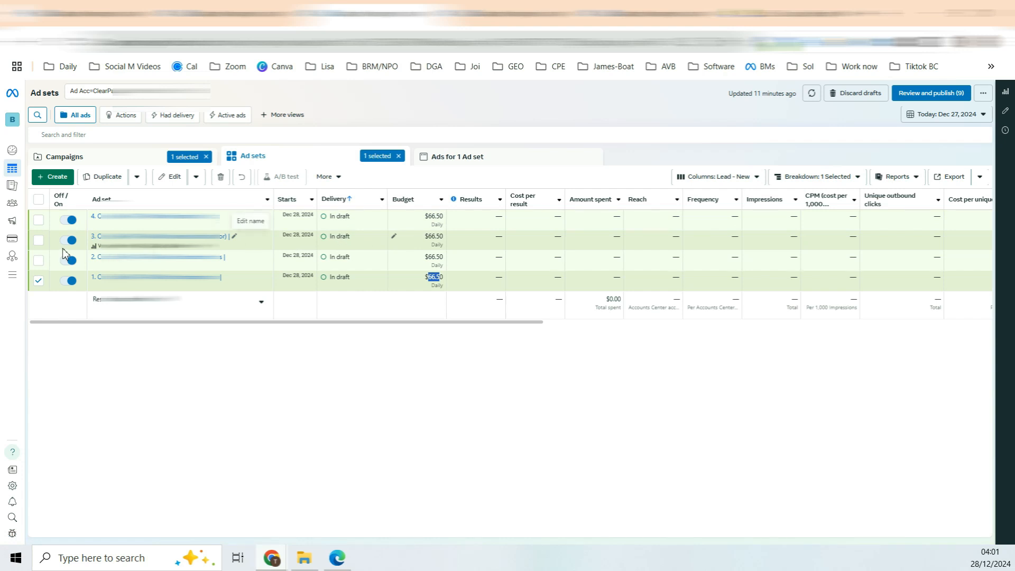
{"action": "left_click", "coordinate": [38, 280]}
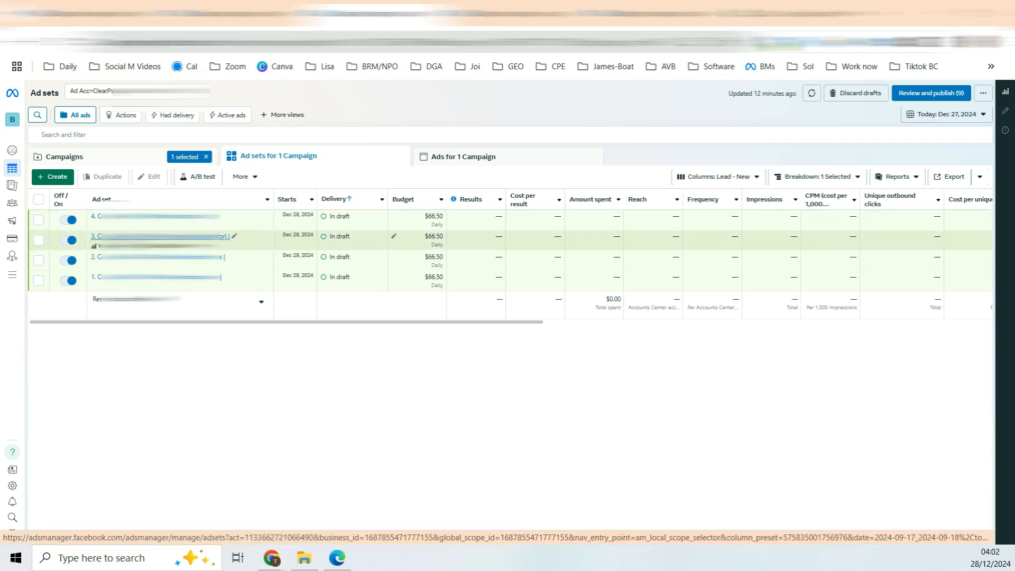
- Open ad set 3's daily budget and work out an increased amount in the calculator by adding 13.2 and 66
{"action": "left_click", "coordinate": [441, 240]}
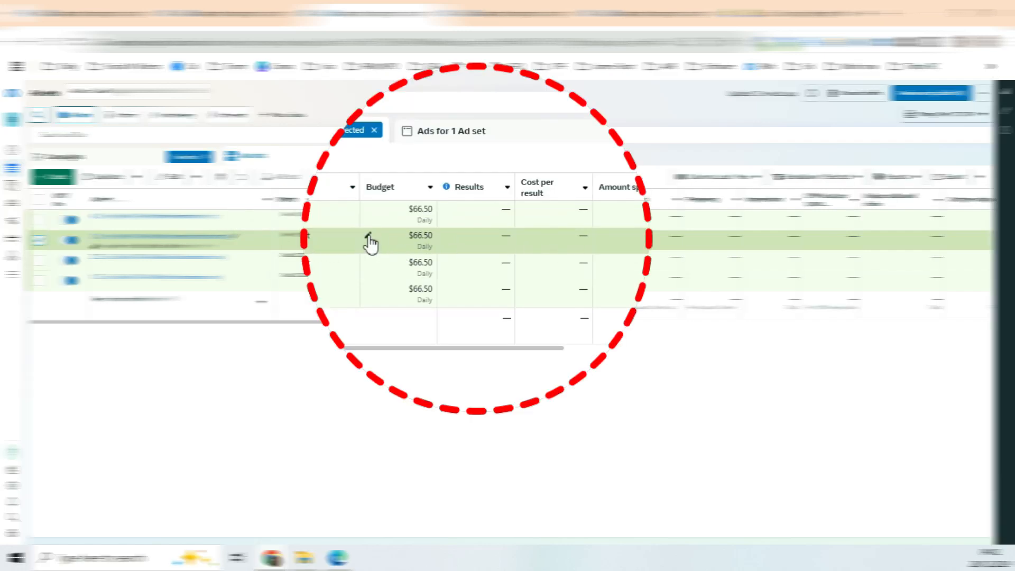
{"action": "left_click", "coordinate": [368, 236]}
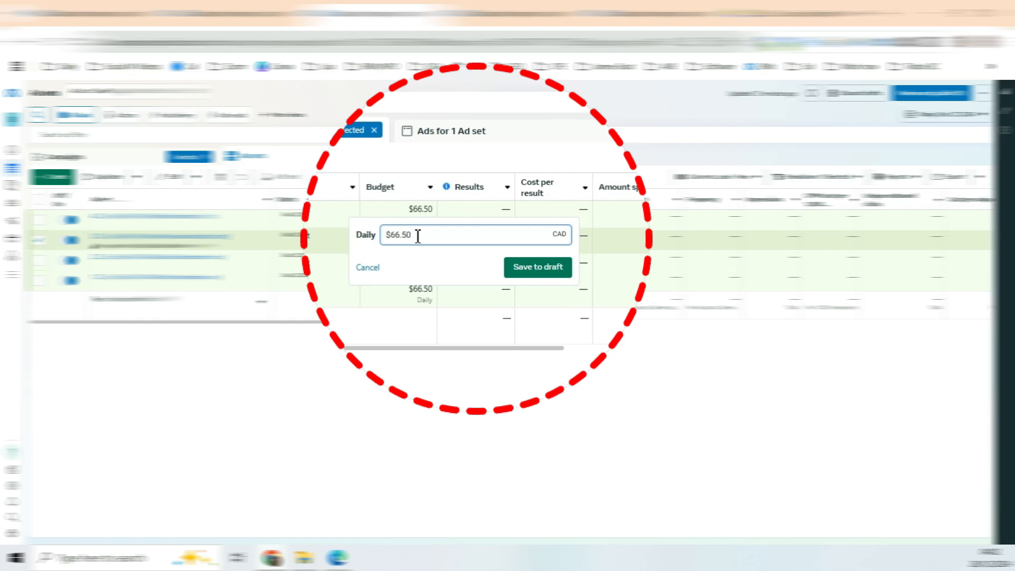
{"action": "left_click_drag", "start_coordinate": [429, 236], "coordinate": [411, 236]}
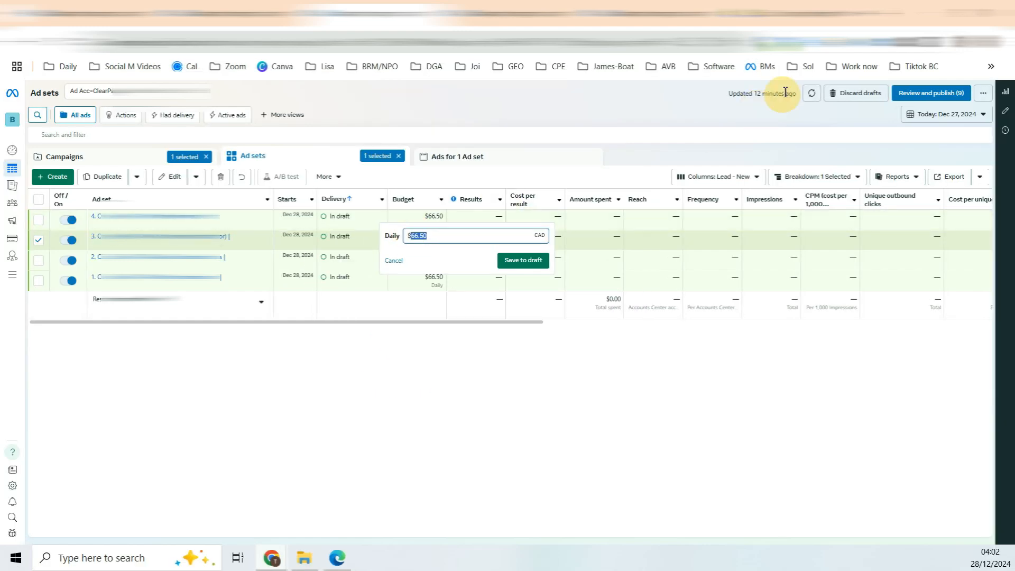
{"action": "left_click", "coordinate": [826, 42]}
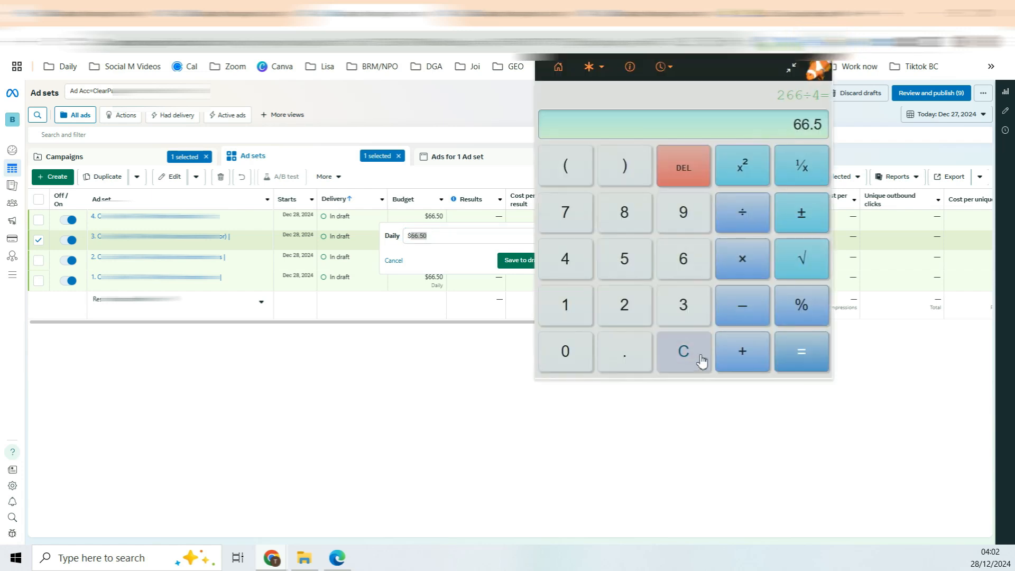
{"action": "left_click", "coordinate": [701, 362]}
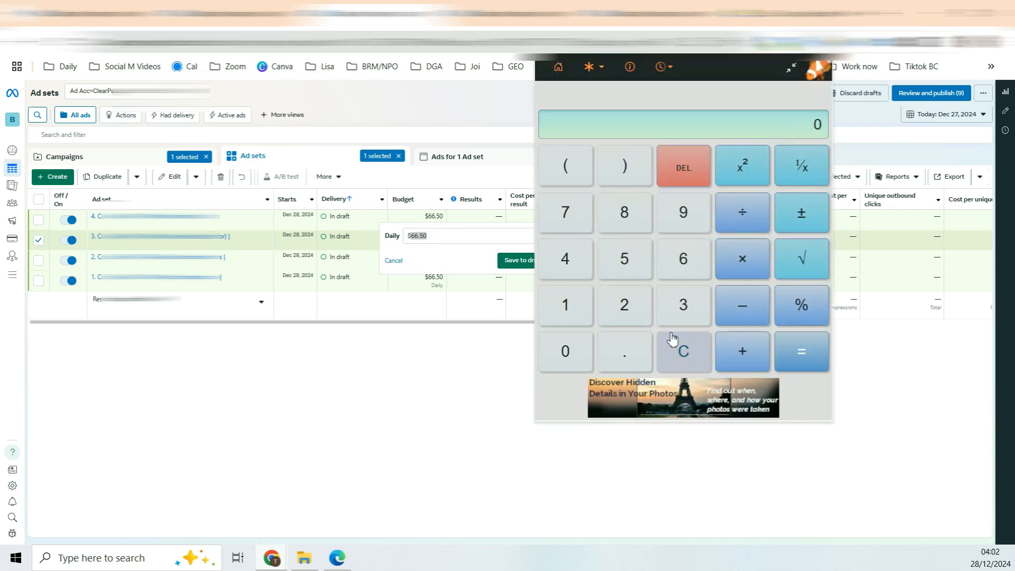
{"action": "double_click", "coordinate": [819, 126]}
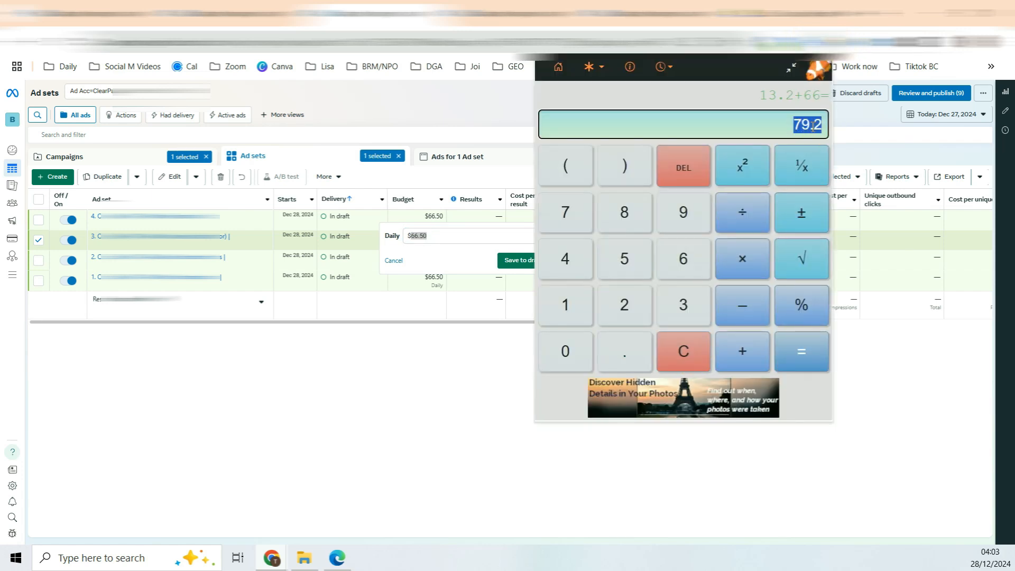
{"action": "double_click", "coordinate": [810, 127]}
{"action": "left_click", "coordinate": [802, 128]}
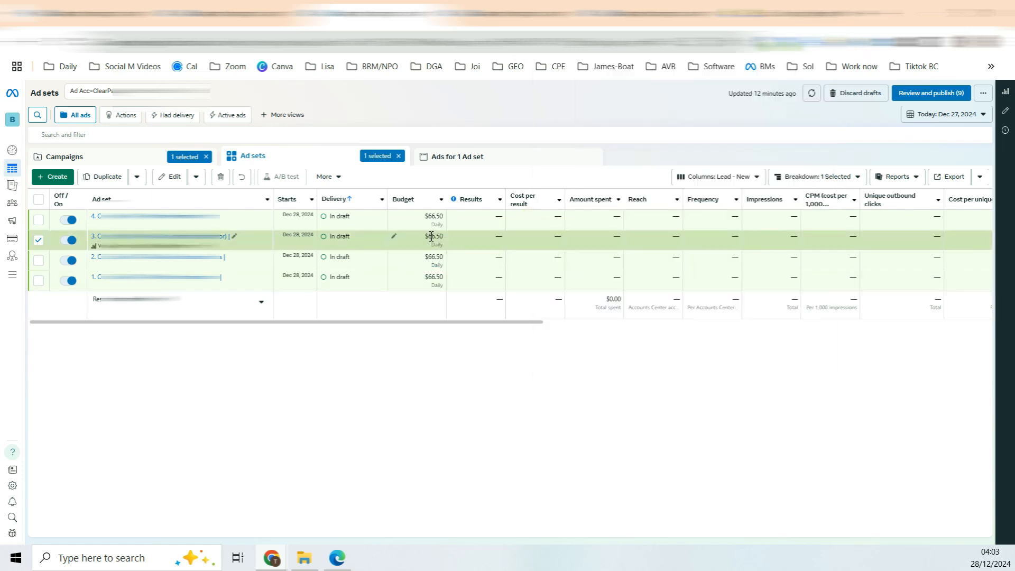
{"action": "left_click_drag", "start_coordinate": [425, 236], "coordinate": [437, 238]}
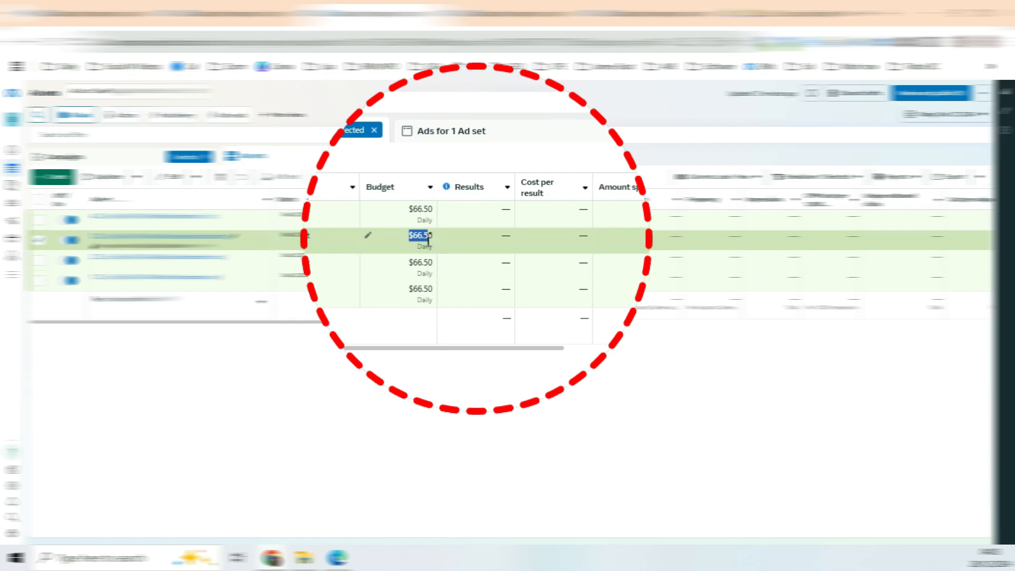
{"action": "left_click", "coordinate": [430, 236]}
{"action": "left_click_drag", "start_coordinate": [429, 236], "coordinate": [413, 235]}
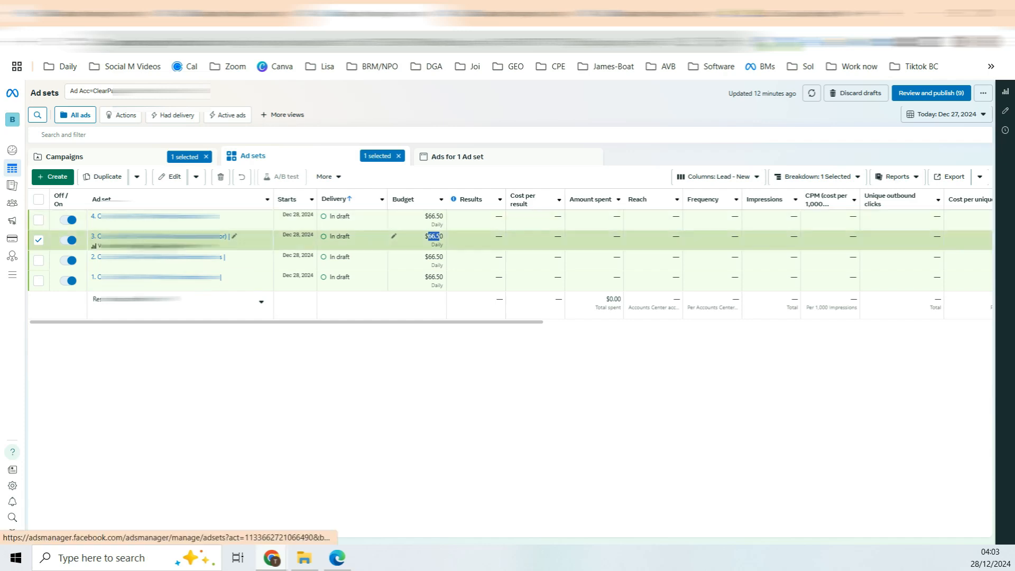
- Duplicate ad set 3 once into its original campaign and change the copy's number prefix to 3a
{"action": "left_click", "coordinate": [170, 246]}
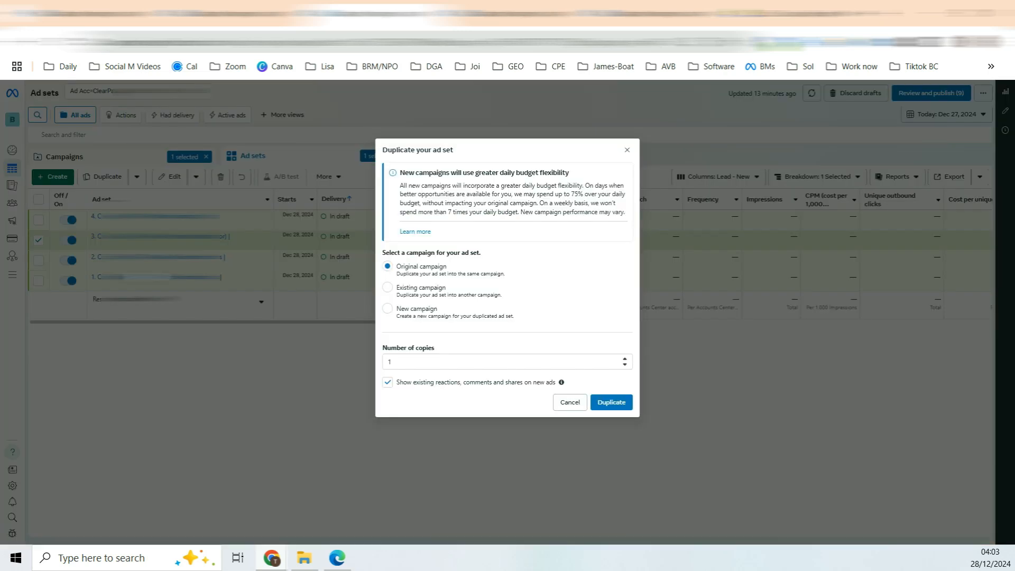
{"action": "left_click", "coordinate": [611, 408]}
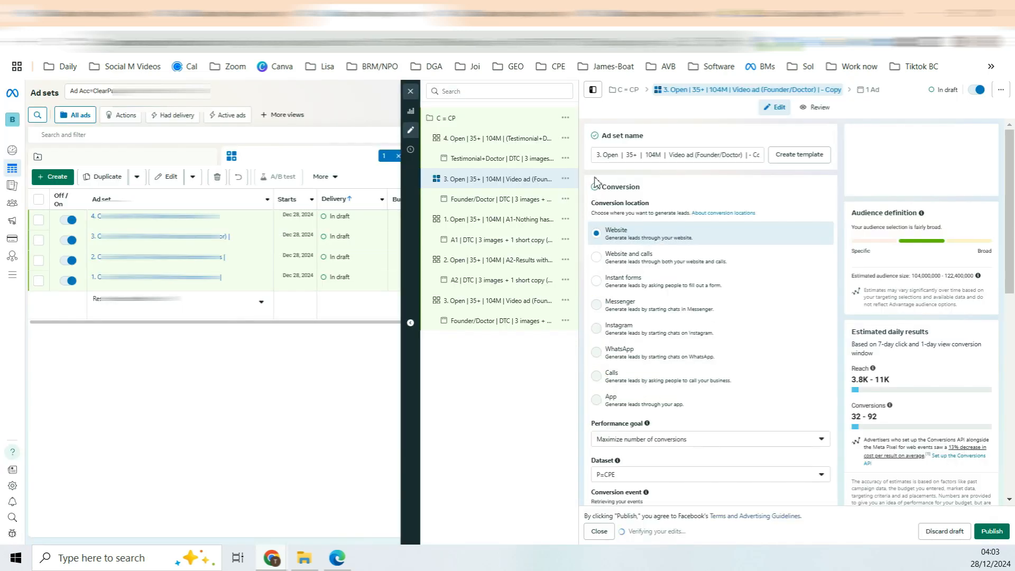
{"action": "left_click", "coordinate": [599, 156]}
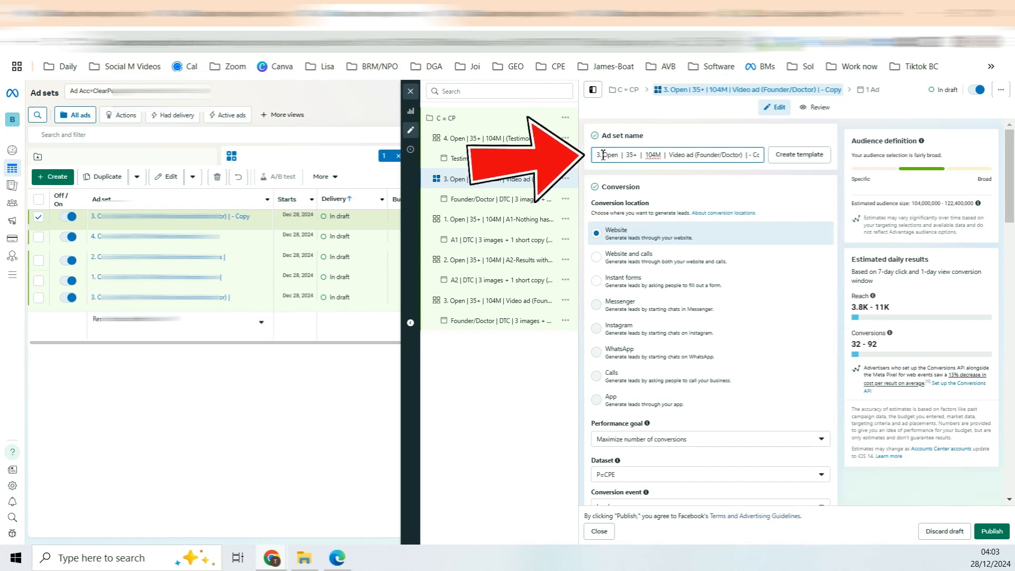
{"action": "type", "text": "a"}
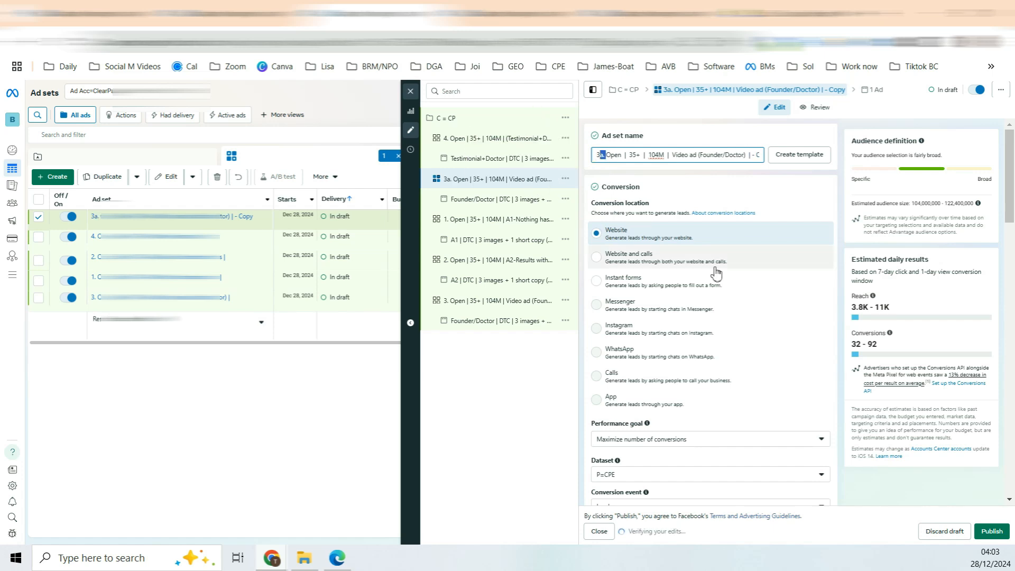
- Set ad set 3a's daily budget to 100 CAD and its minimum audience age to 34, and close the editor
{"action": "scroll", "coordinate": [716, 272], "scroll_direction": "down", "scroll_amount": 10}
{"action": "double_click", "coordinate": [662, 193]}
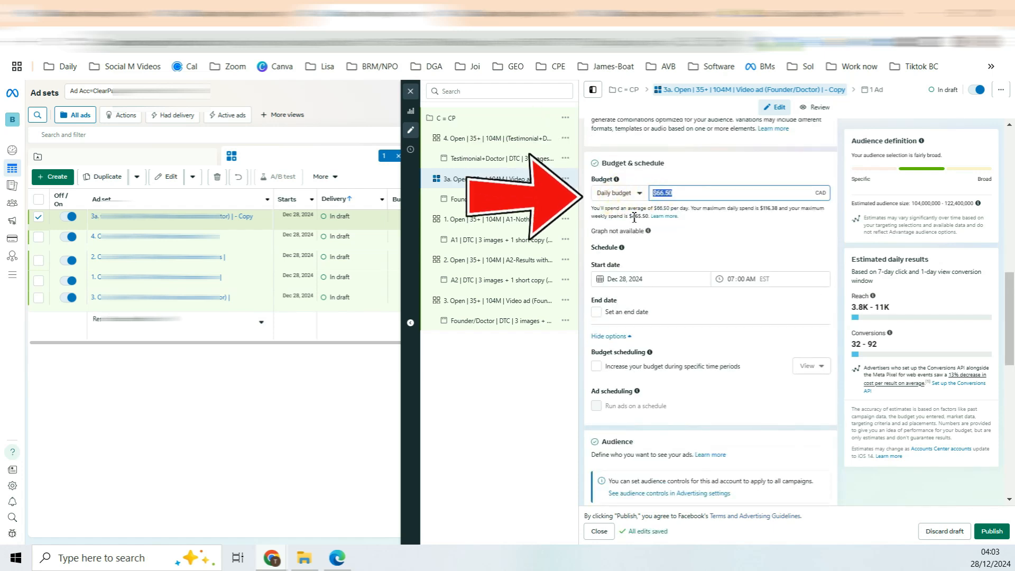
{"action": "type", "text": "100"}
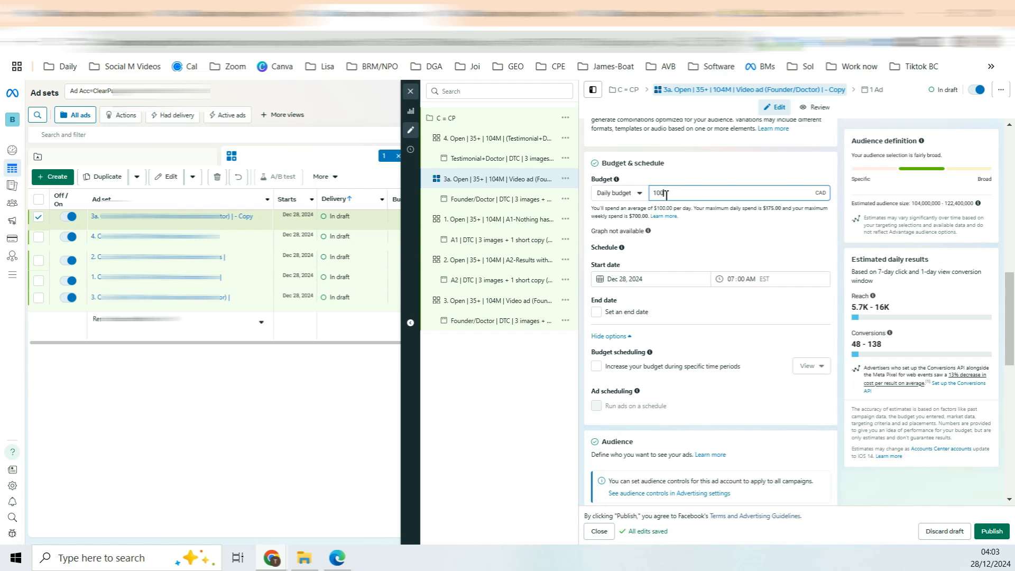
{"action": "scroll", "coordinate": [870, 319], "scroll_direction": "down", "scroll_amount": 6}
{"action": "left_click", "coordinate": [625, 435]}
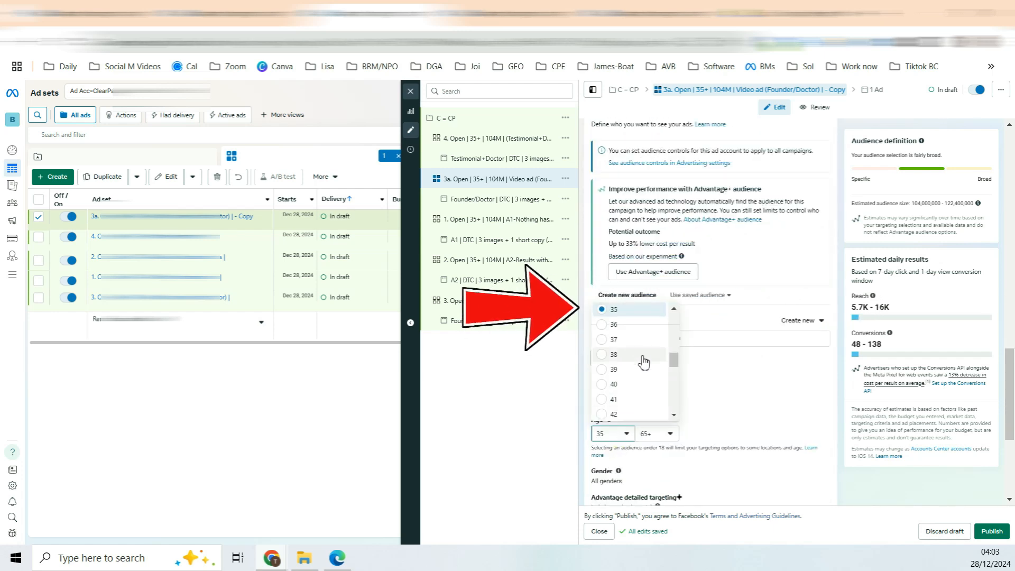
{"action": "left_click", "coordinate": [643, 355]}
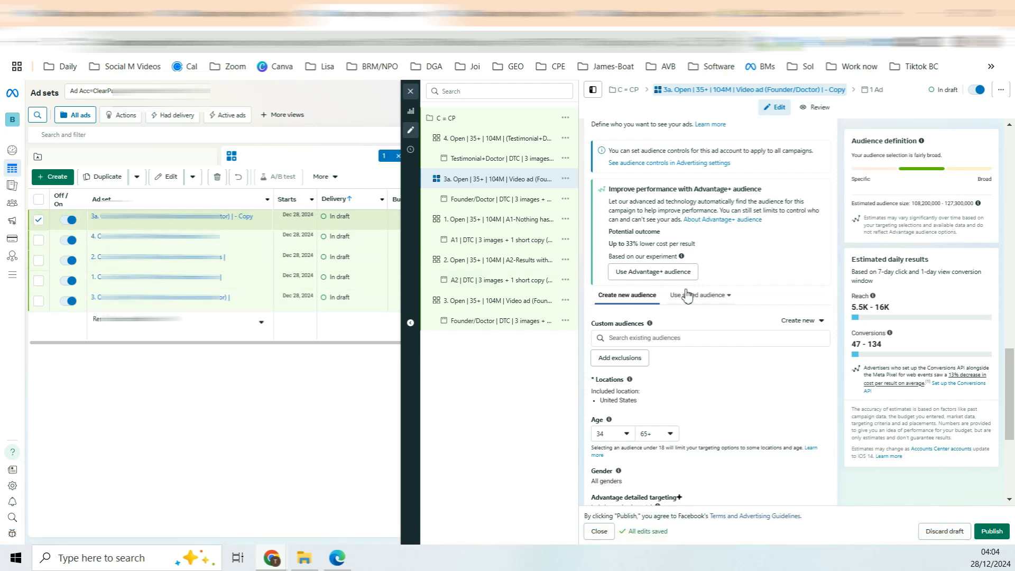
{"action": "scroll", "coordinate": [606, 379], "scroll_direction": "down", "scroll_amount": 1}
{"action": "left_click_drag", "start_coordinate": [596, 354], "coordinate": [605, 355]}
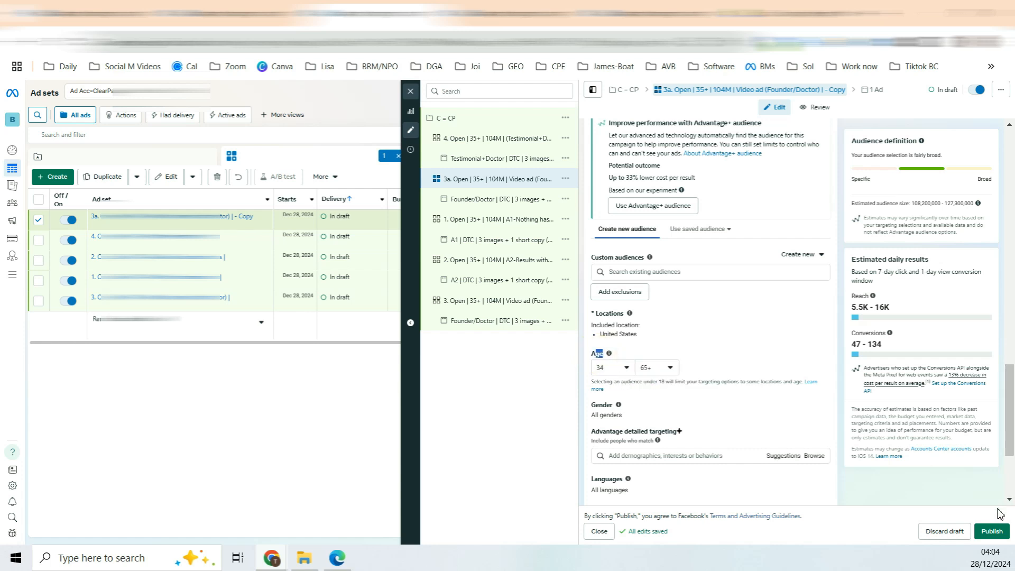
{"action": "left_click", "coordinate": [411, 91]}
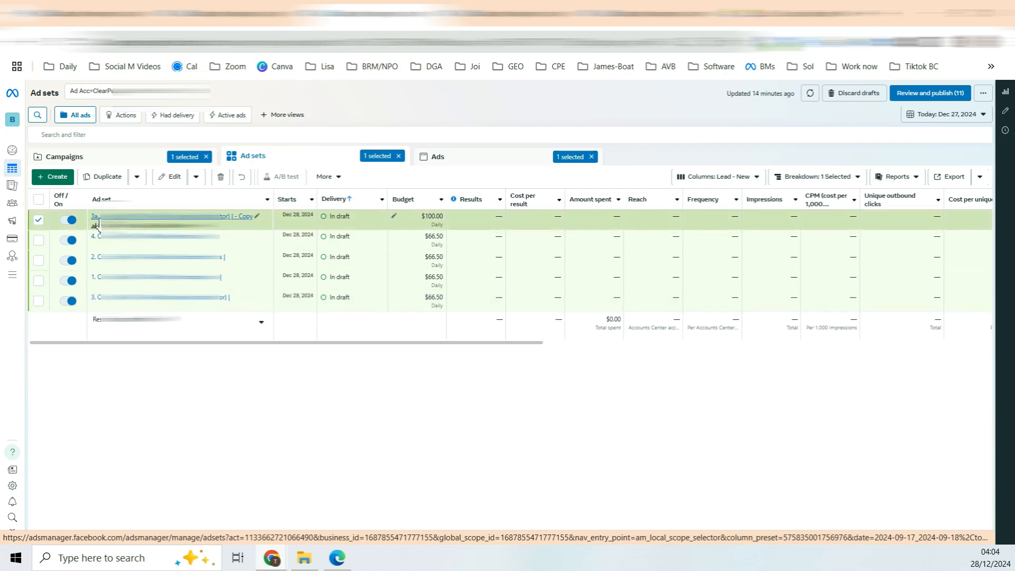
- Compare the daily budget of the duplicated ad set 3a with that of the original ad set 3
{"action": "left_click", "coordinate": [443, 217]}
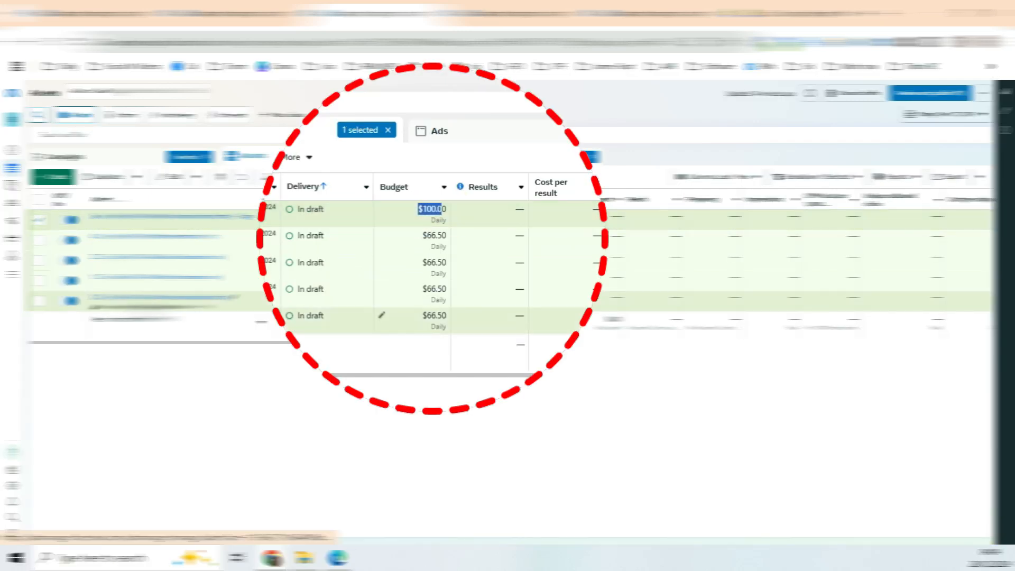
{"action": "left_click", "coordinate": [433, 316]}
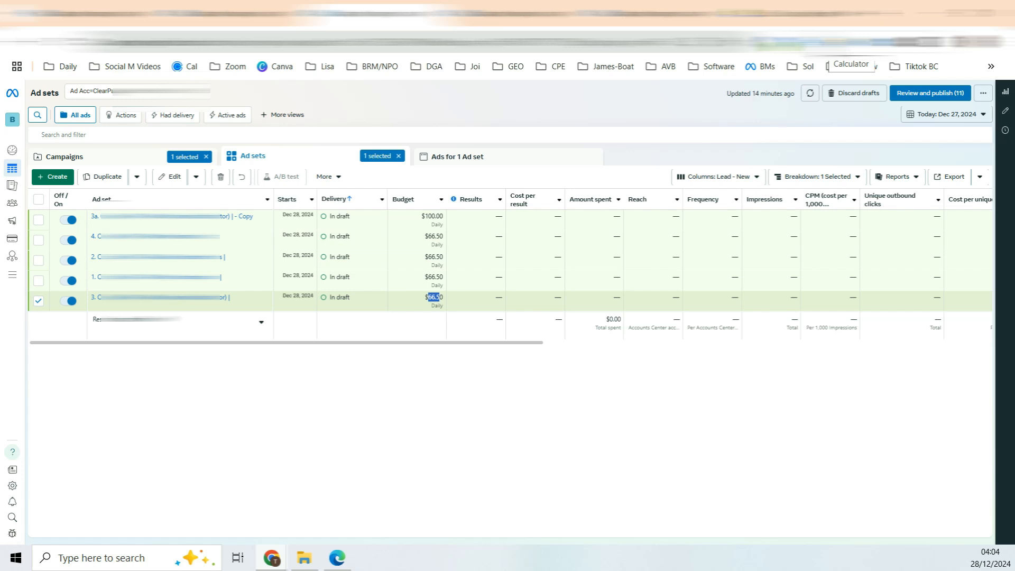
{"action": "double_click", "coordinate": [429, 218]}
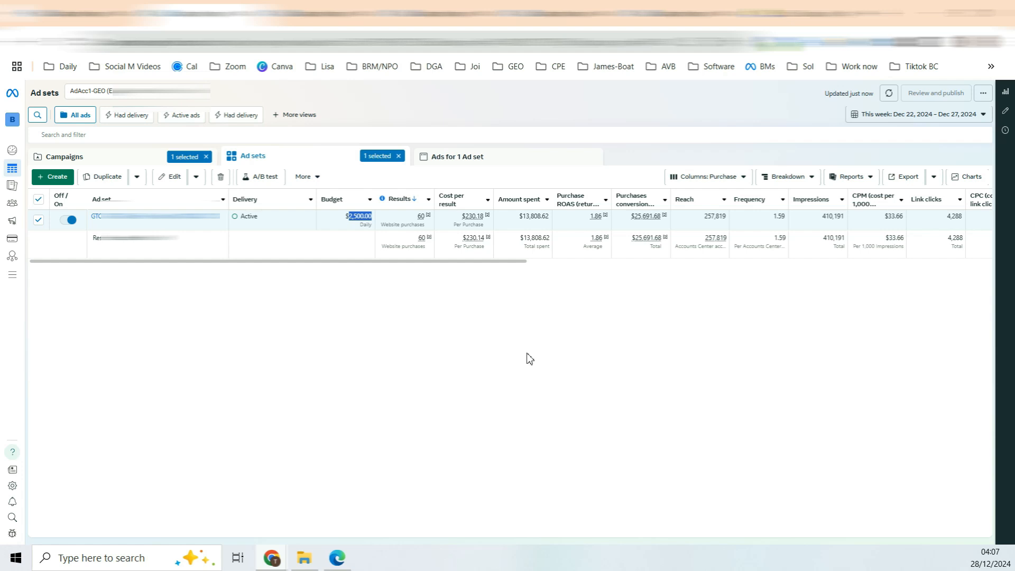
- Check the active GTC ad set's daily budget, return to the draft lead ad sets, and check ad set 3a's daily budget
{"action": "left_click", "coordinate": [489, 337]}
{"action": "left_click_drag", "start_coordinate": [361, 217], "coordinate": [354, 217]}
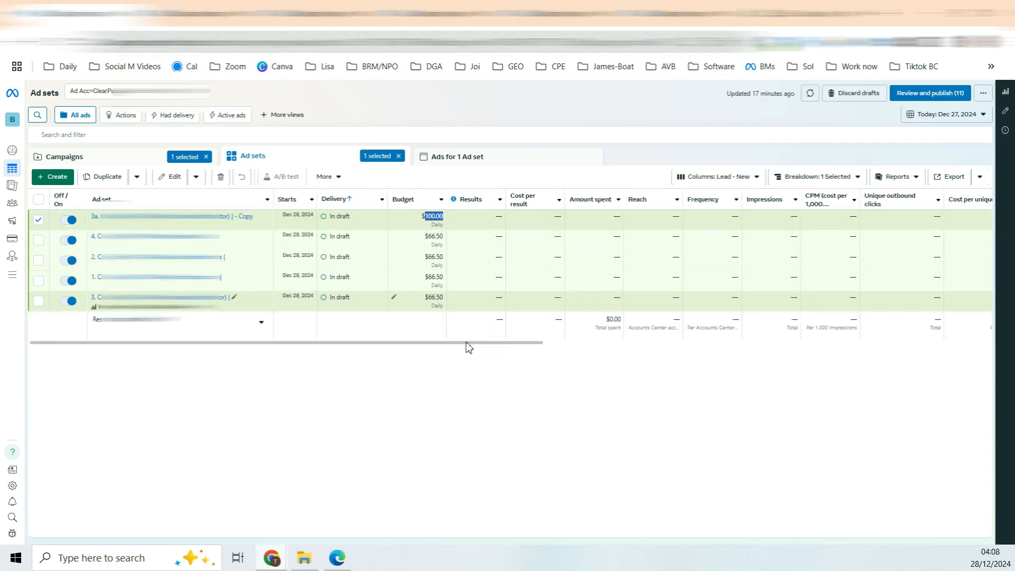
{"action": "left_click", "coordinate": [469, 348]}
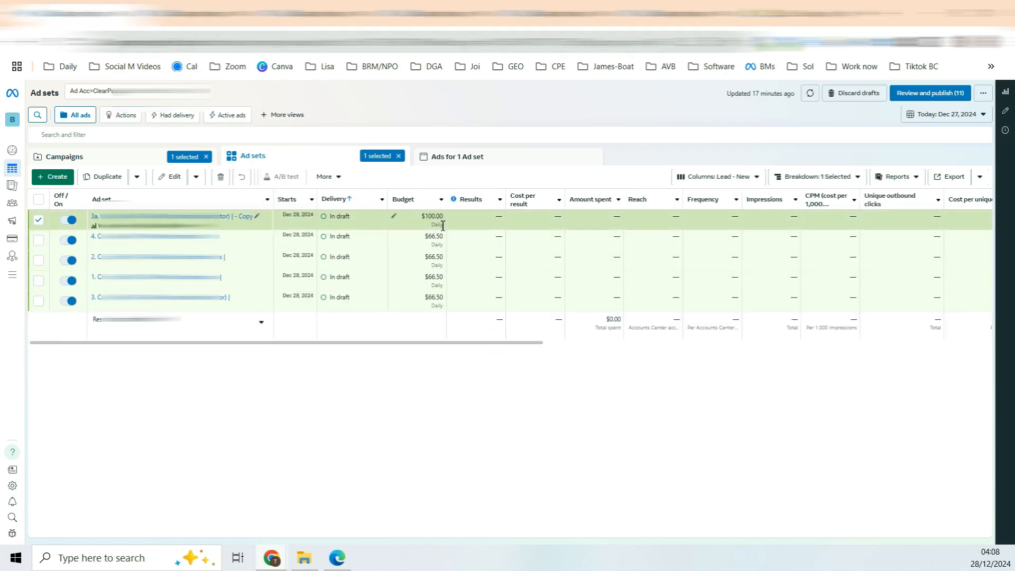
{"action": "left_click_drag", "start_coordinate": [445, 218], "coordinate": [423, 218]}
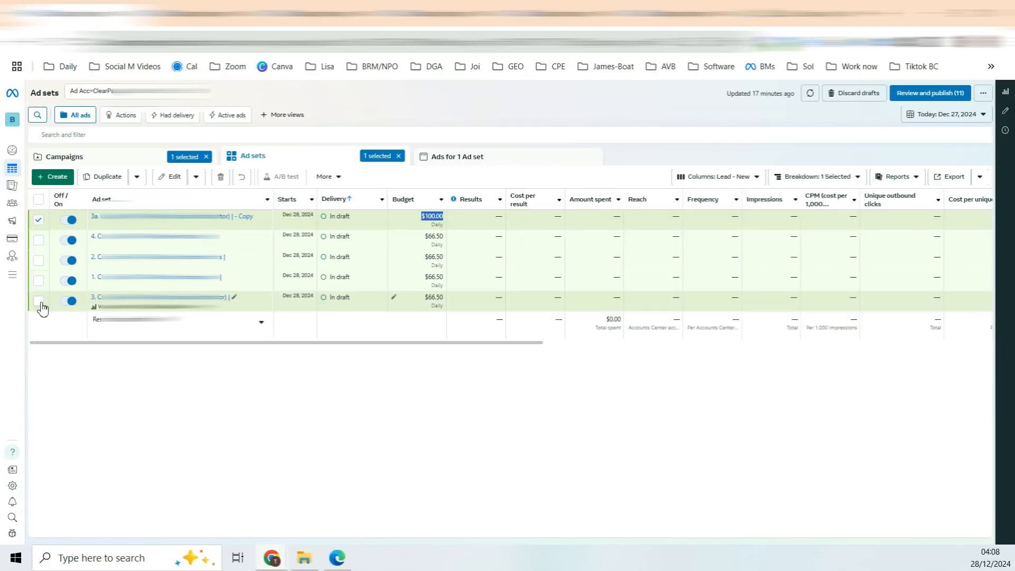
{"action": "left_click", "coordinate": [39, 280]}
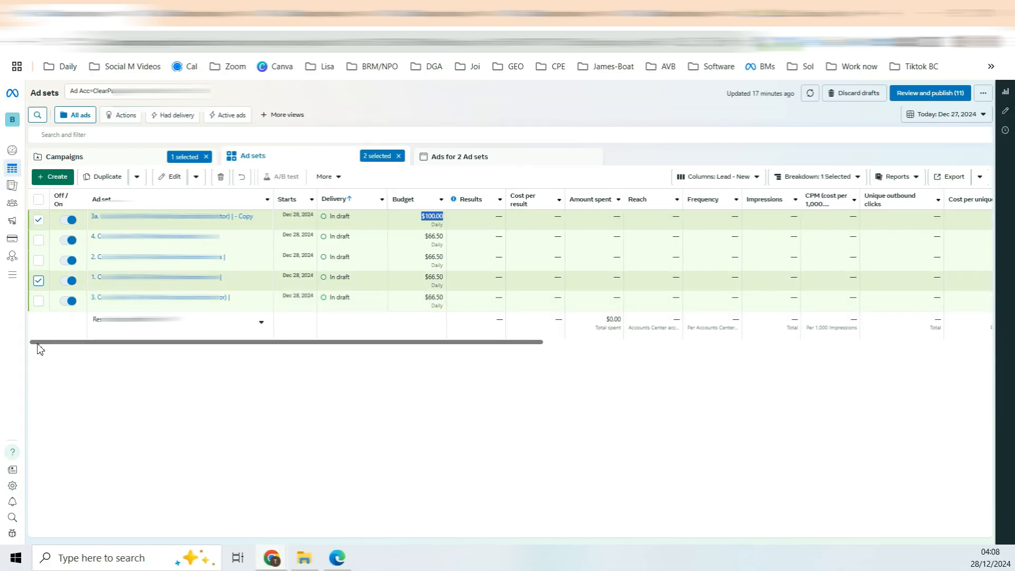
{"action": "left_click", "coordinate": [39, 240]}
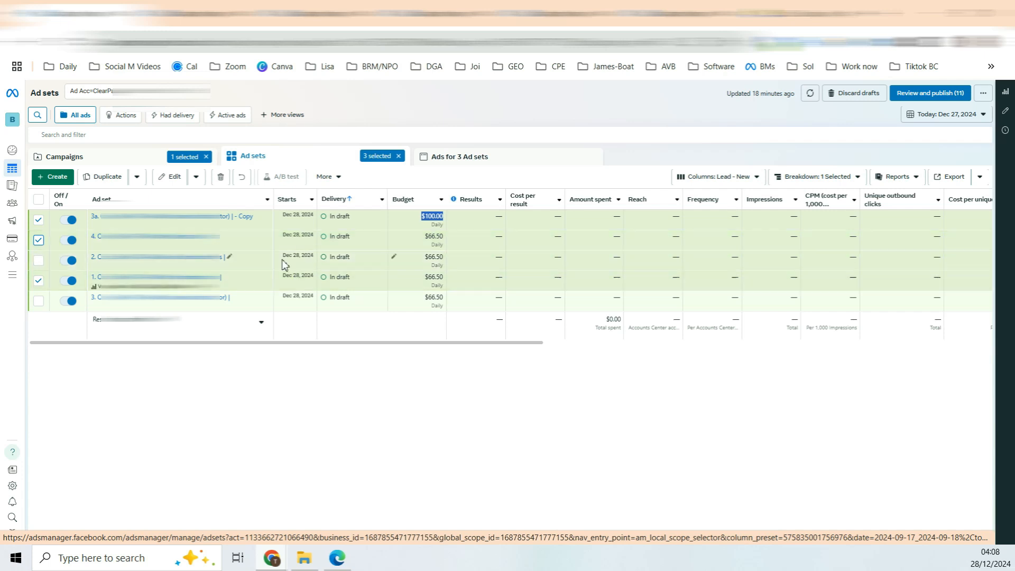
{"action": "left_click", "coordinate": [39, 199]}
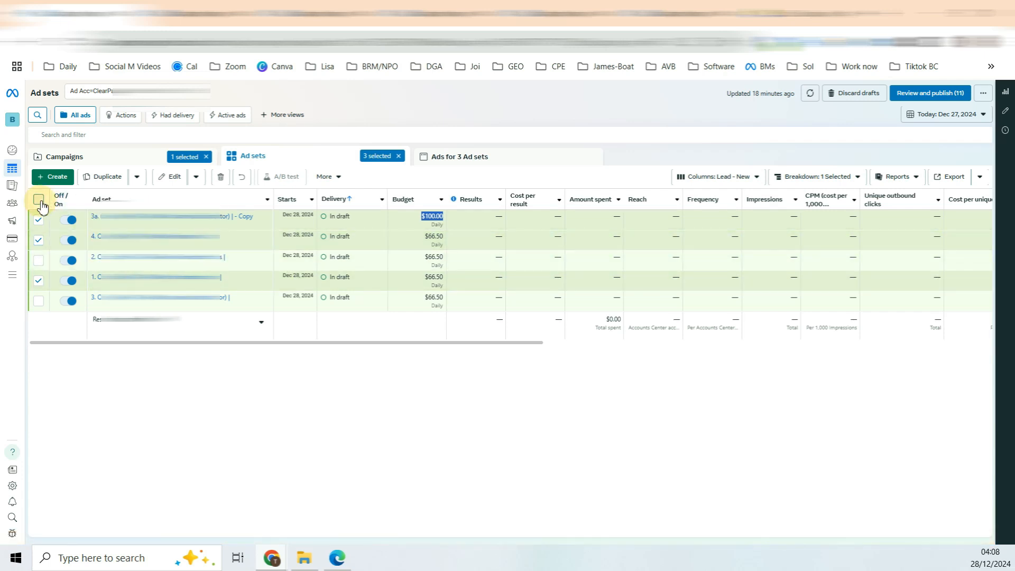
- Delete the duplicated draft ad set 3a and confirm the deletion
{"action": "left_click", "coordinate": [38, 219]}
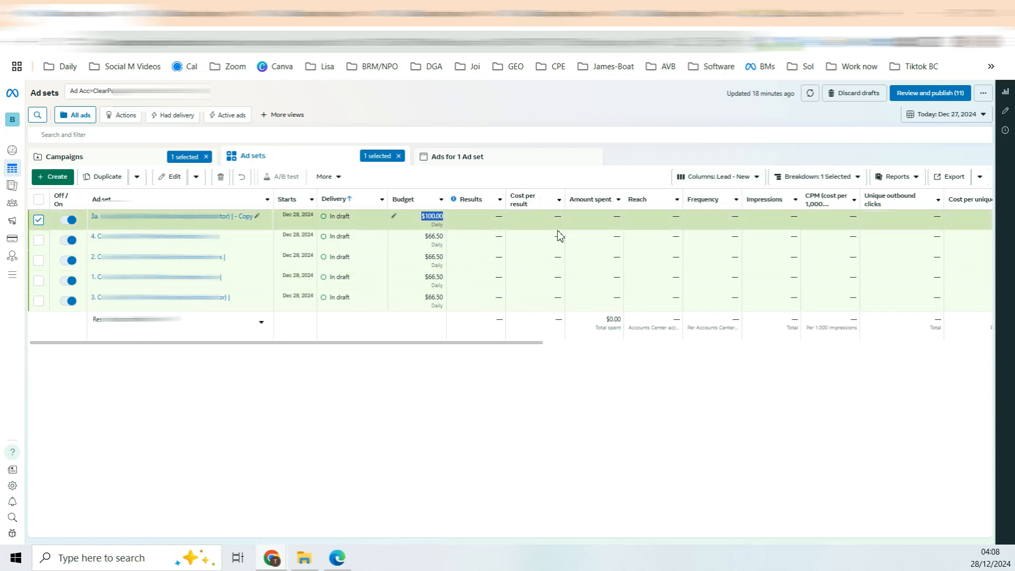
{"action": "left_click", "coordinate": [220, 176]}
{"action": "left_click", "coordinate": [582, 247]}
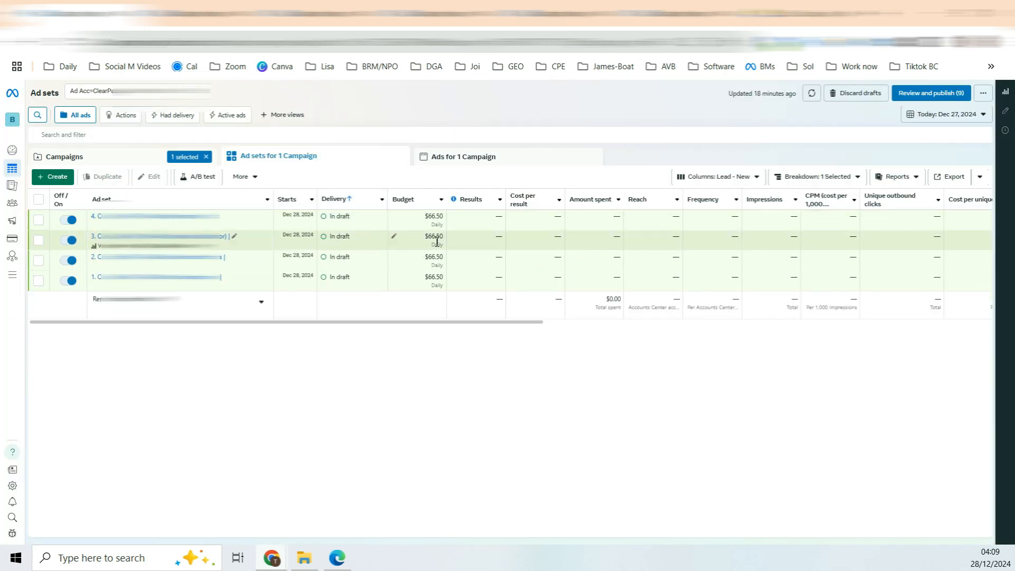
- Select draft ad sets 1, 4 and 3, and reduce the selection to ad set 3 alone
{"action": "left_click", "coordinate": [38, 280]}
{"action": "left_click", "coordinate": [40, 221]}
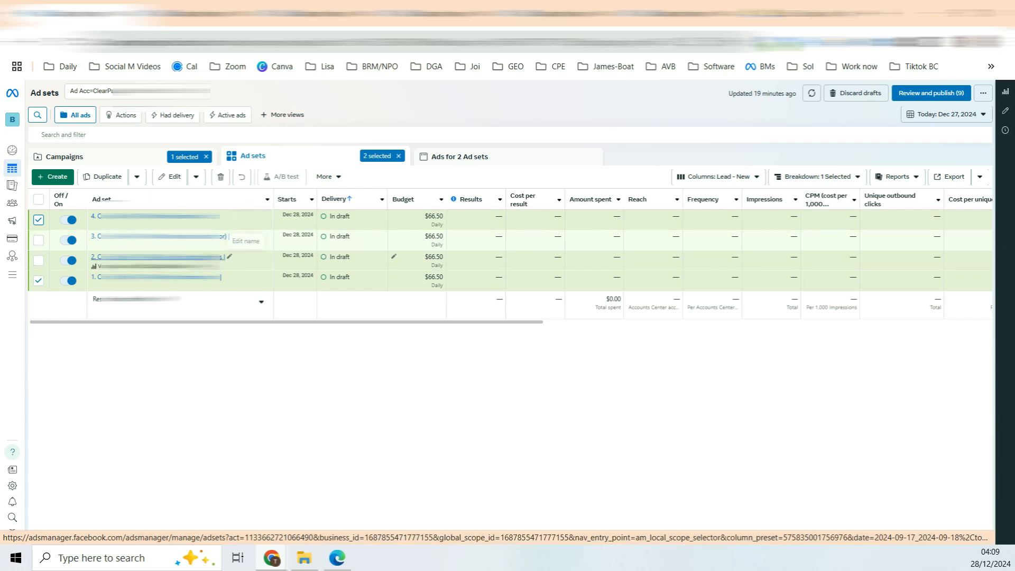
{"action": "left_click", "coordinate": [39, 240]}
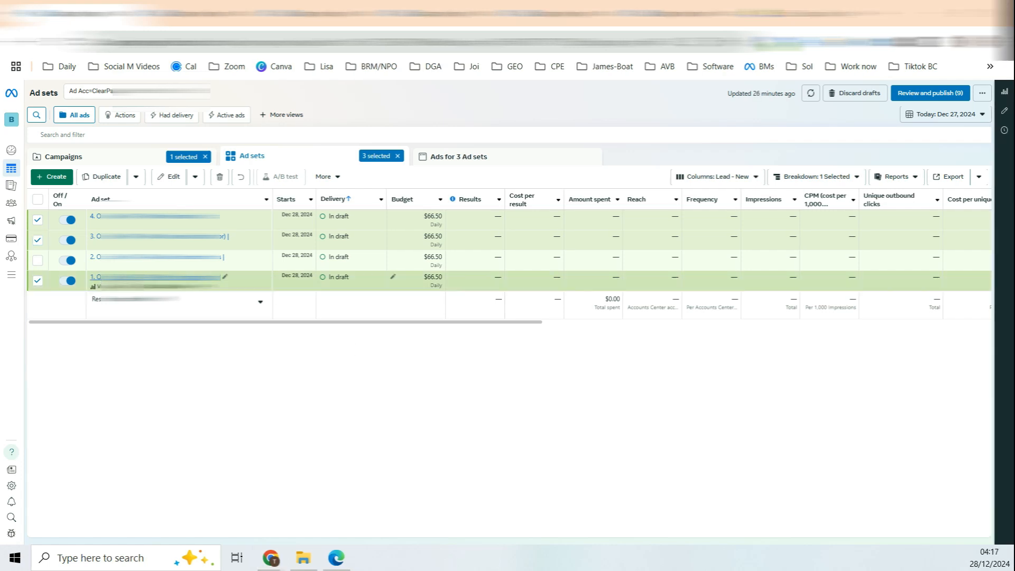
{"action": "left_click", "coordinate": [39, 220]}
{"action": "left_click", "coordinate": [38, 281]}
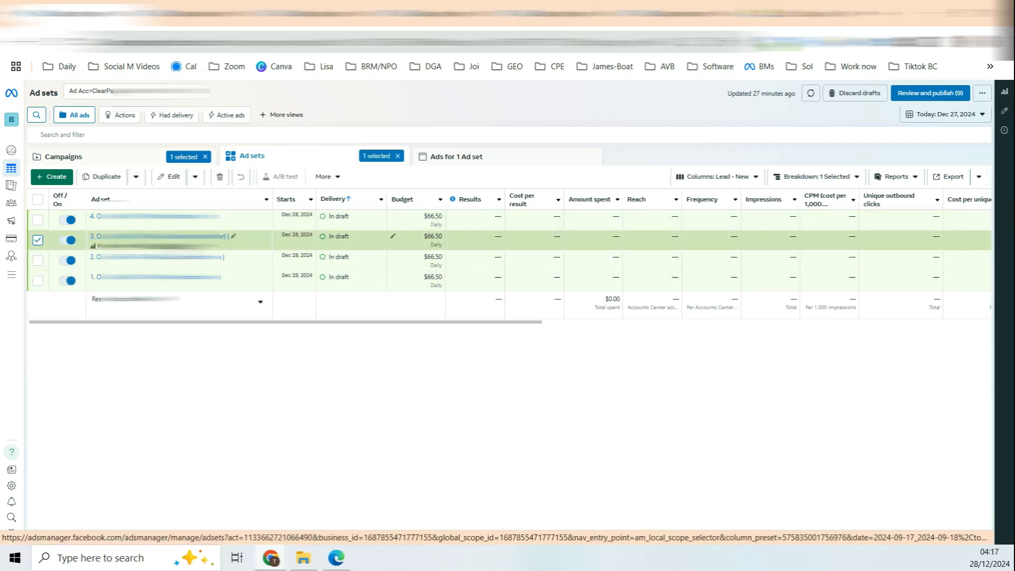
- Set up 3 copies of ad set 3 in its original campaign, and dismiss the duplication settings
{"action": "key", "text": "ctrl+d"}
{"action": "left_click", "coordinate": [624, 360]}
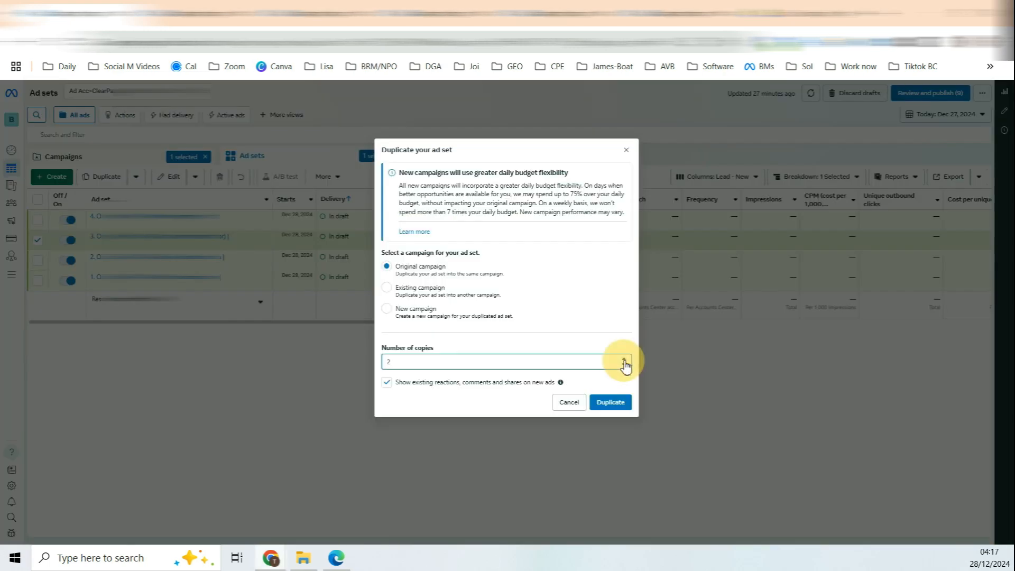
{"action": "left_click", "coordinate": [624, 359]}
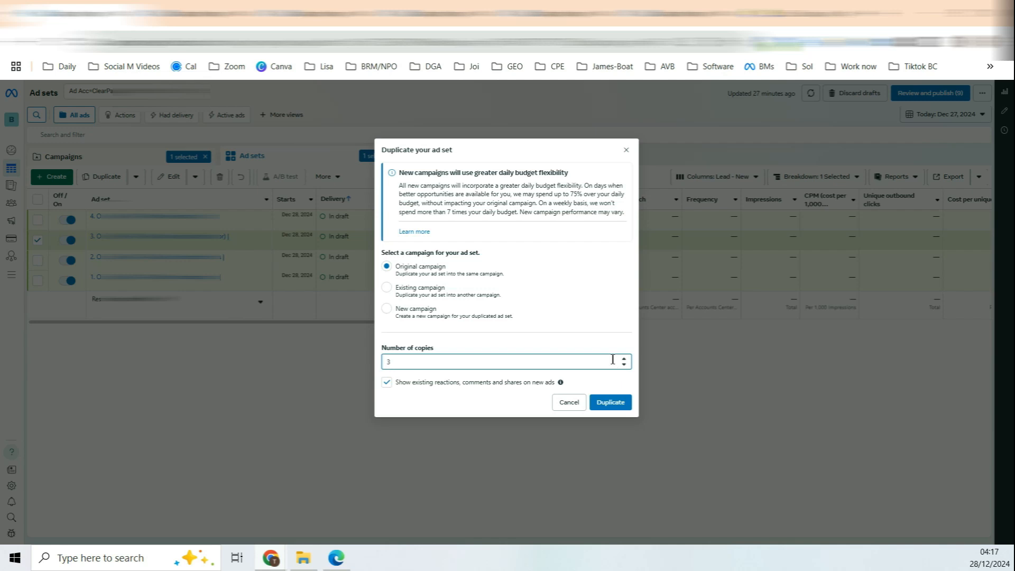
{"action": "left_click", "coordinate": [628, 151]}
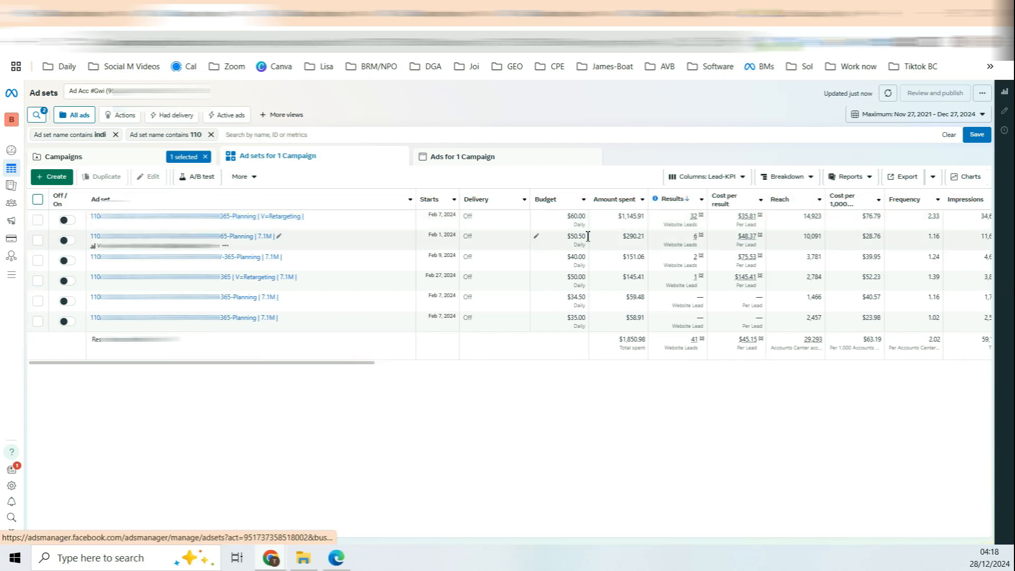
- In the other account's 110 ad sets, compare the cost per lead of the four ad sets with leads
{"action": "left_click", "coordinate": [742, 218]}
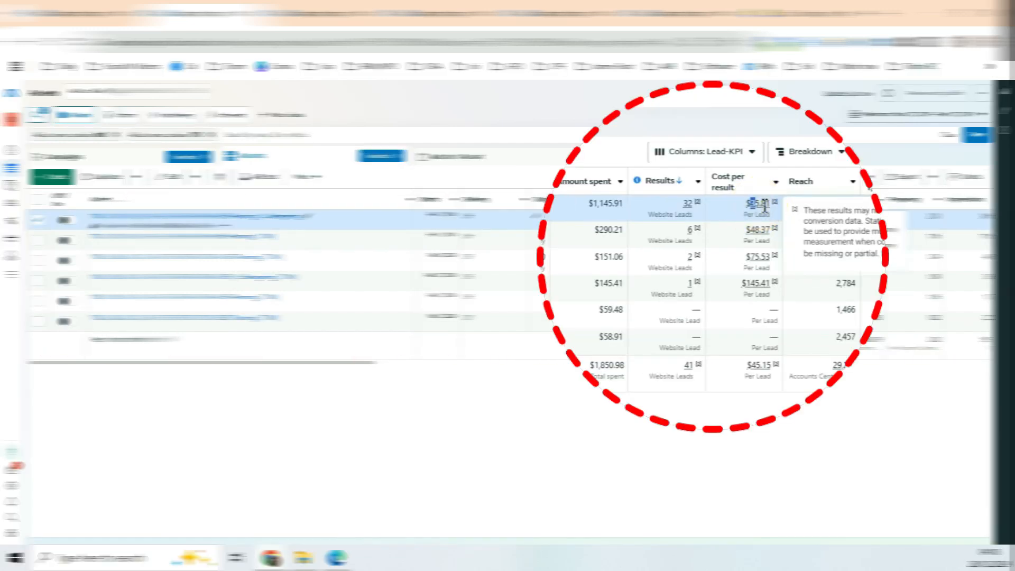
{"action": "left_click_drag", "start_coordinate": [761, 205], "coordinate": [751, 207]}
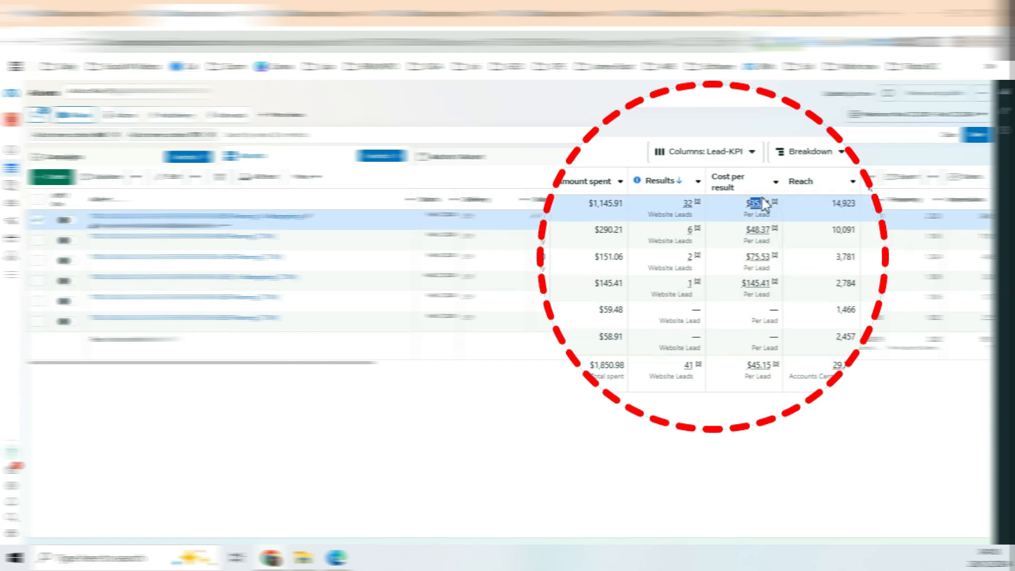
{"action": "left_click", "coordinate": [754, 235]}
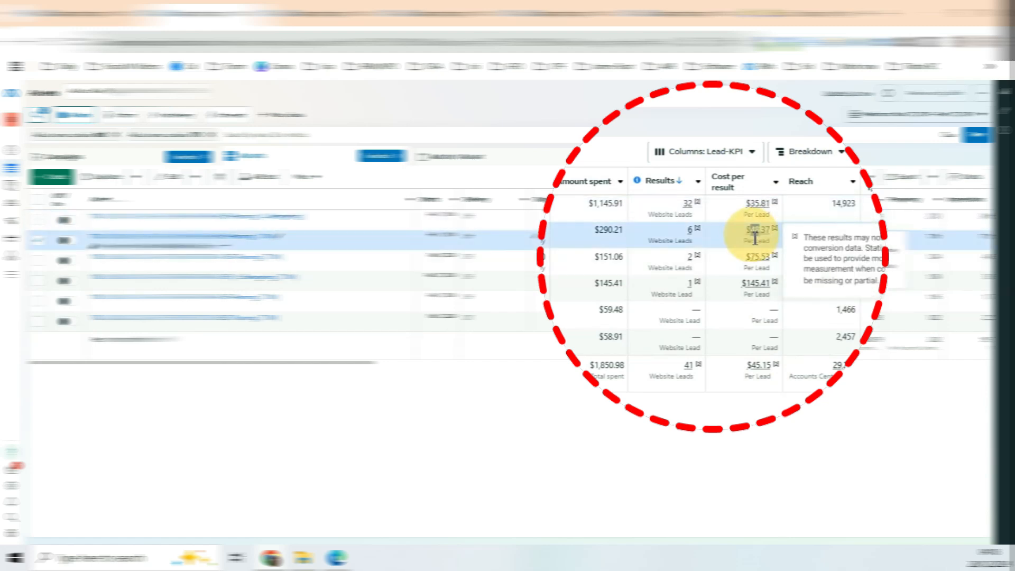
{"action": "left_click_drag", "start_coordinate": [763, 258], "coordinate": [749, 286]}
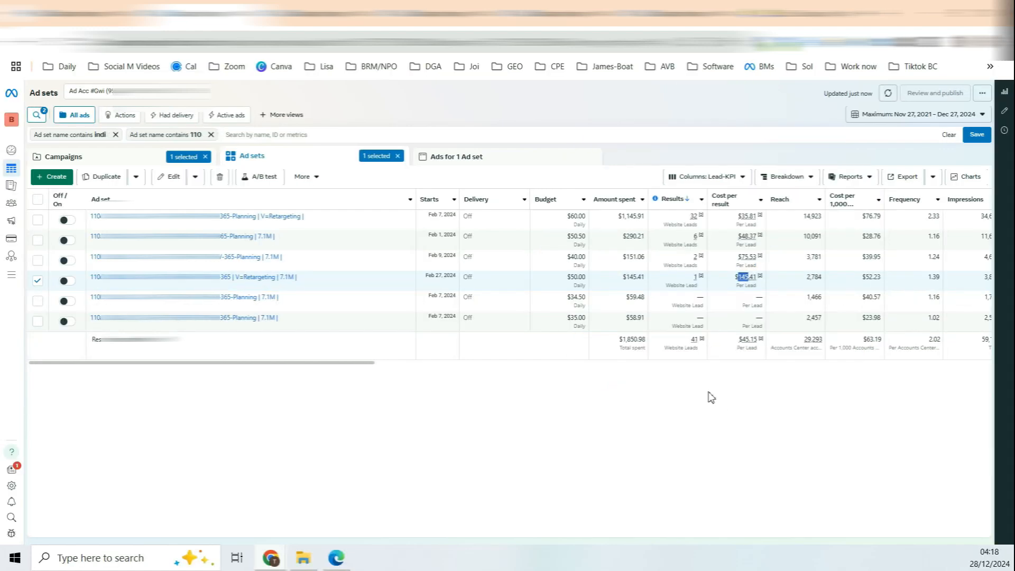
{"action": "left_click_drag", "start_coordinate": [755, 217], "coordinate": [740, 218]}
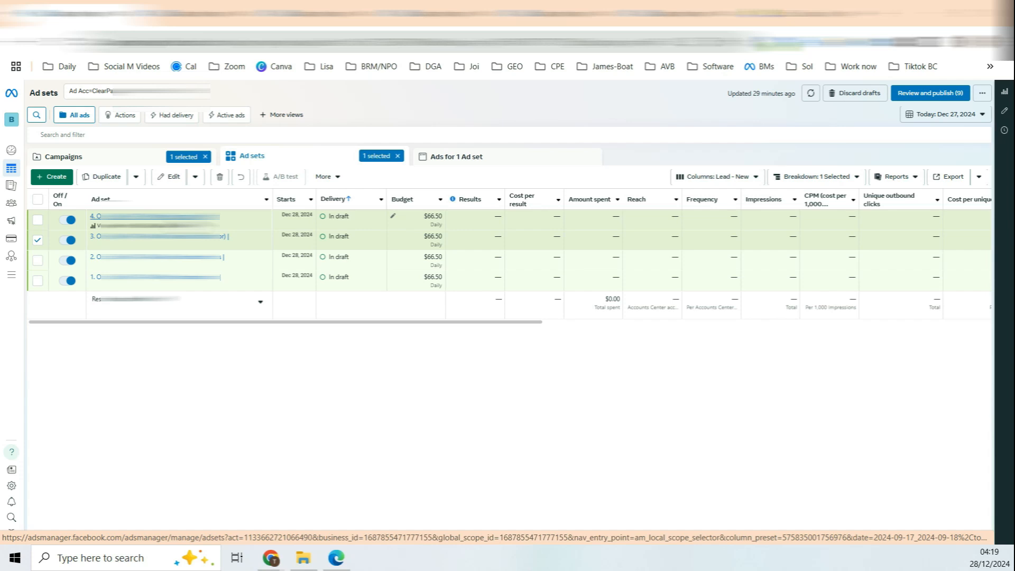
- Return to the draft lead ad sets and examine ad set 4's daily budget
{"action": "left_click_drag", "start_coordinate": [435, 216], "coordinate": [436, 207]}
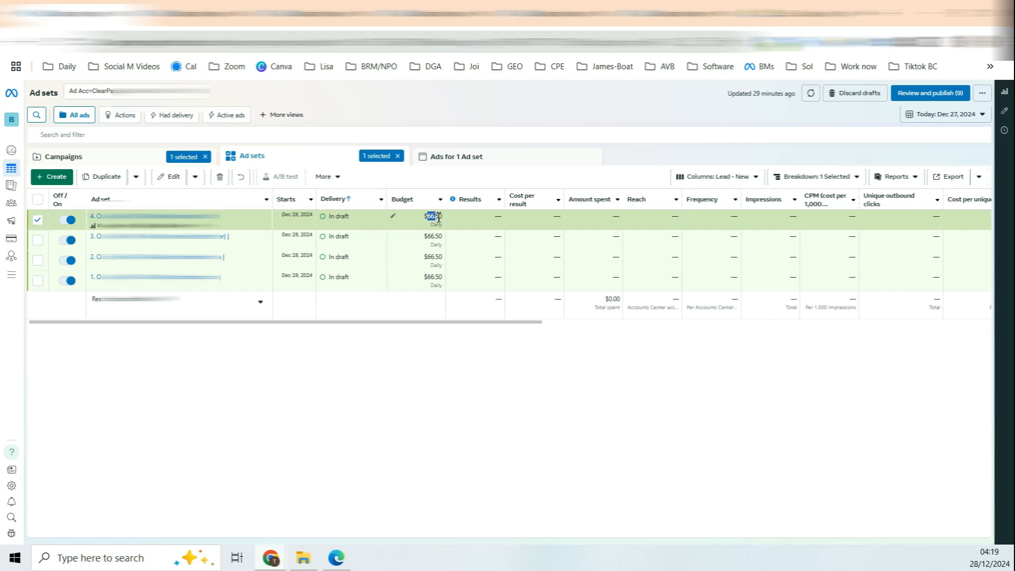
{"action": "left_click_drag", "start_coordinate": [438, 218], "coordinate": [436, 211]}
{"action": "left_click", "coordinate": [438, 220]}
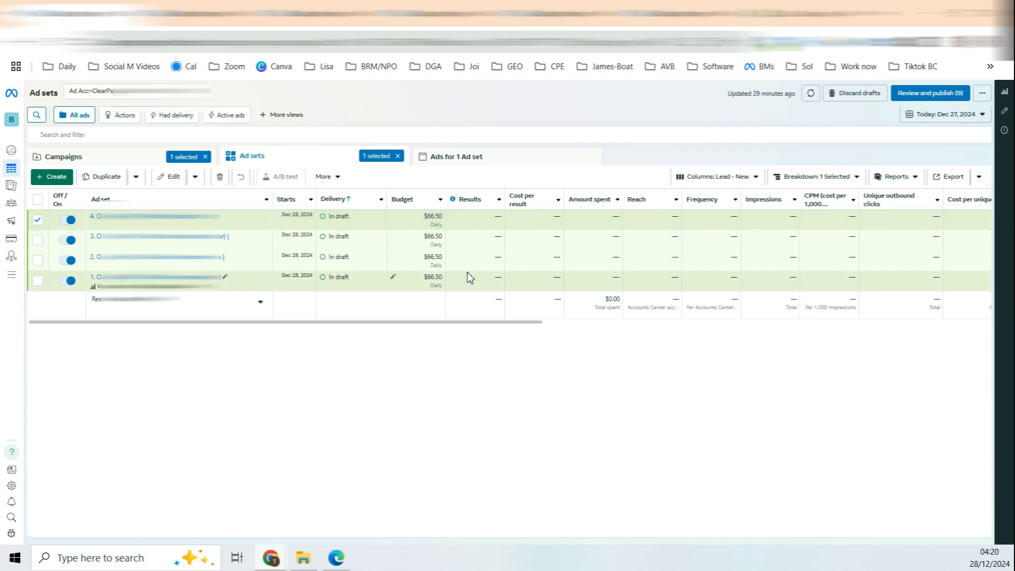
{"action": "double_click", "coordinate": [431, 216]}
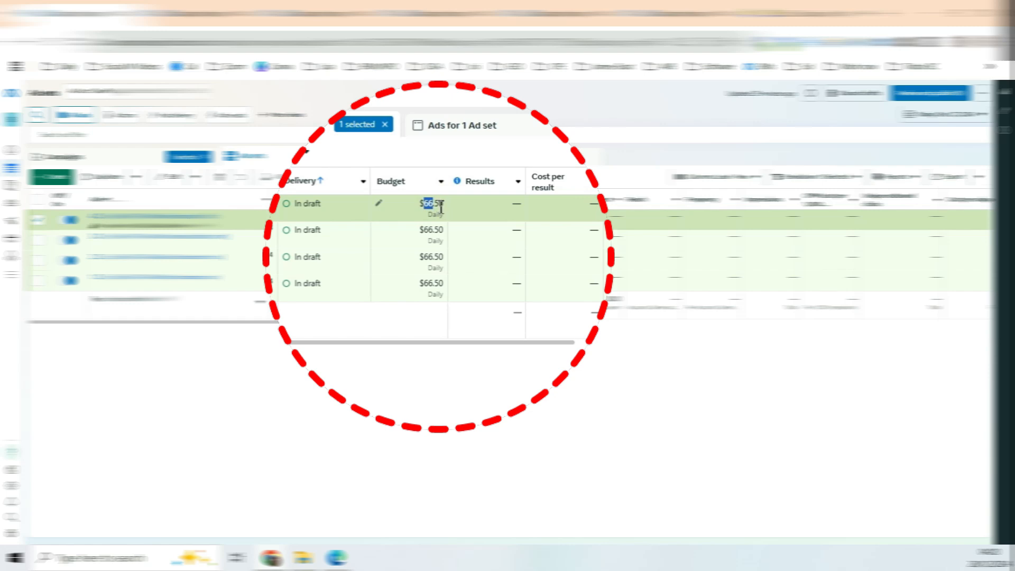
{"action": "double_click", "coordinate": [441, 204]}
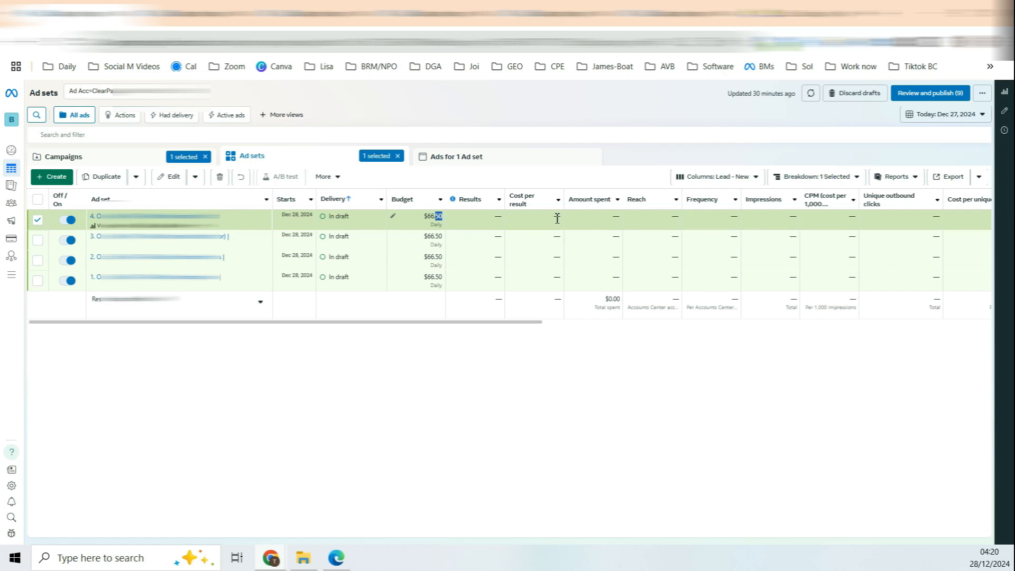
{"action": "left_click", "coordinate": [437, 217]}
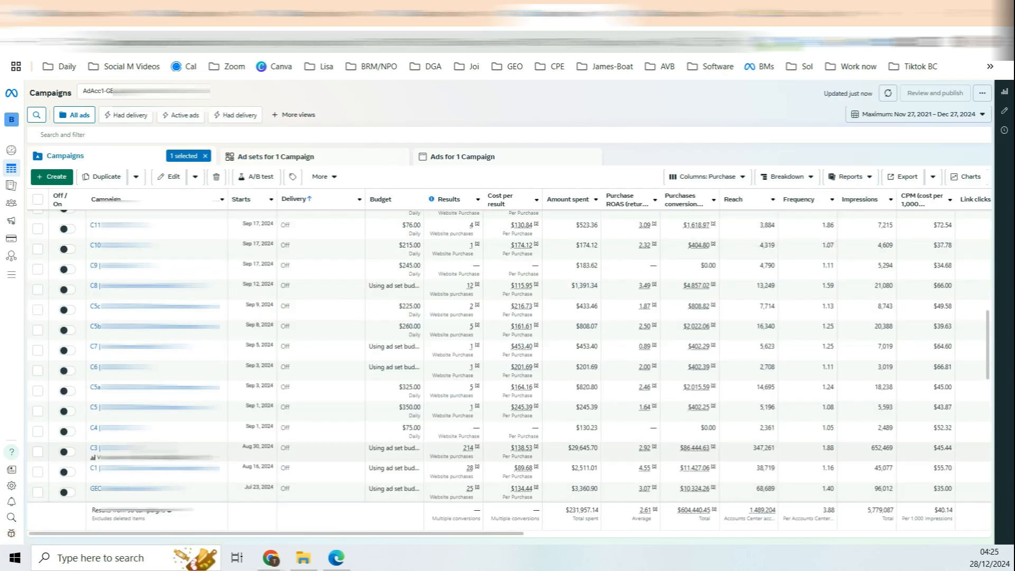
- In the GEO account, select campaigns C1 and C3, and check the daily budget of campaign C16 started Sep 25, 2024
{"action": "left_click", "coordinate": [37, 471]}
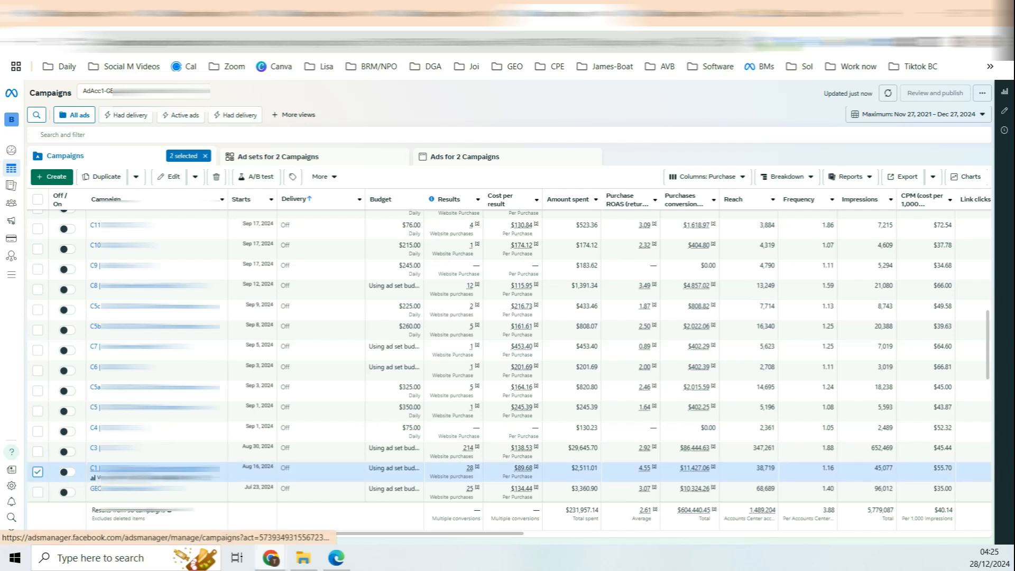
{"action": "left_click", "coordinate": [37, 450]}
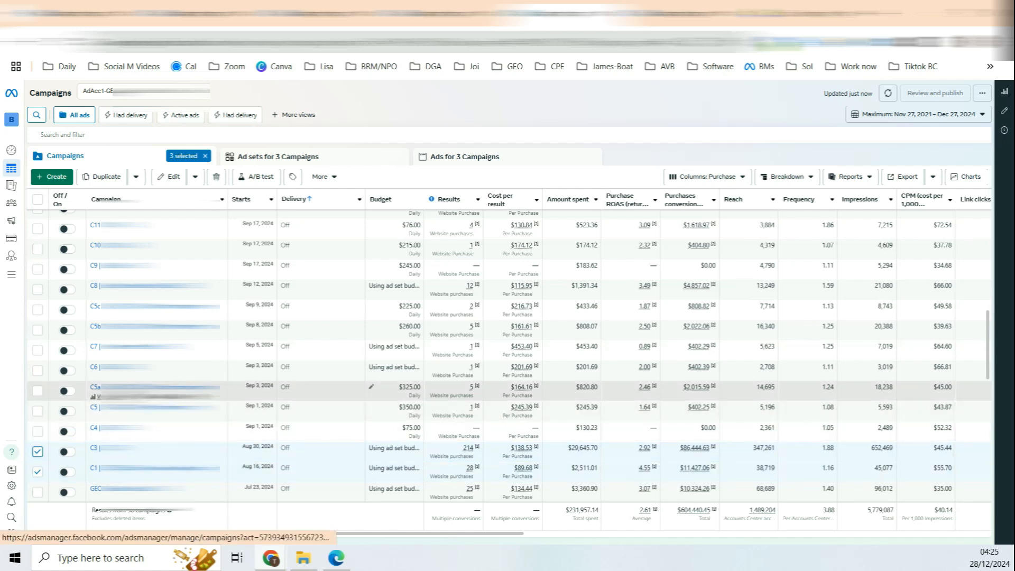
{"action": "scroll", "coordinate": [100, 370], "scroll_direction": "up", "scroll_amount": 3}
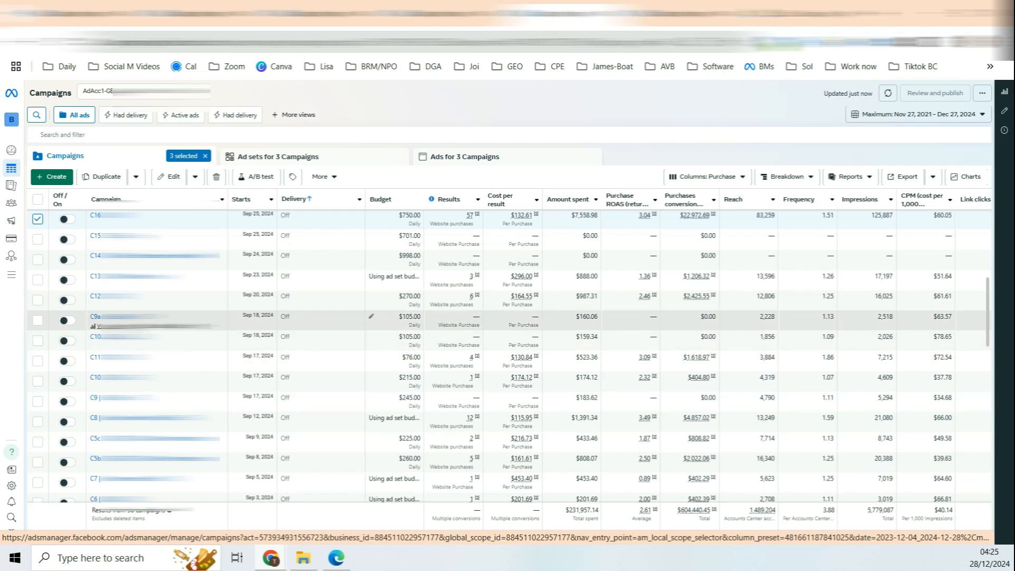
{"action": "scroll", "coordinate": [317, 320], "scroll_direction": "up", "scroll_amount": 1}
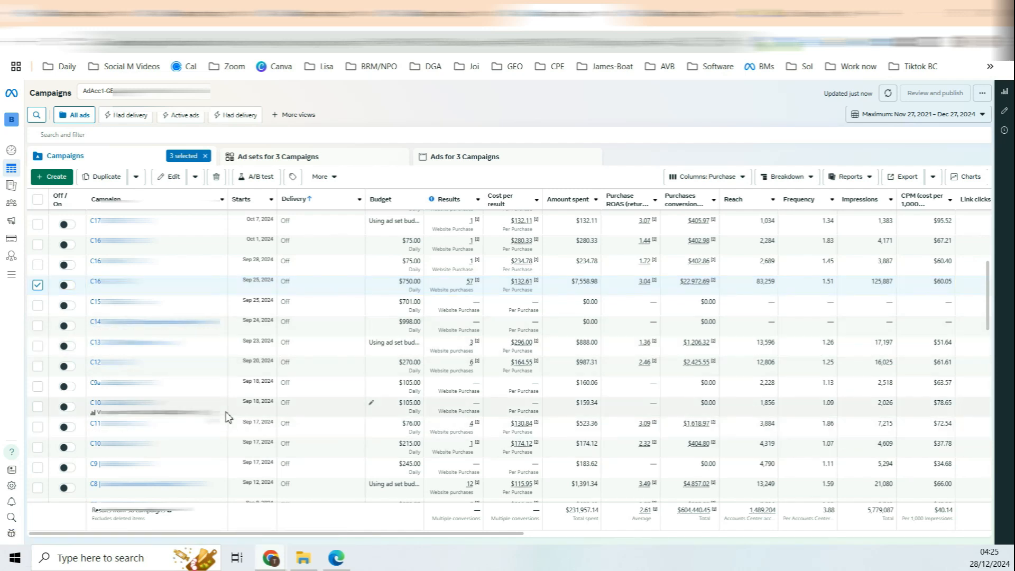
{"action": "left_click", "coordinate": [405, 284]}
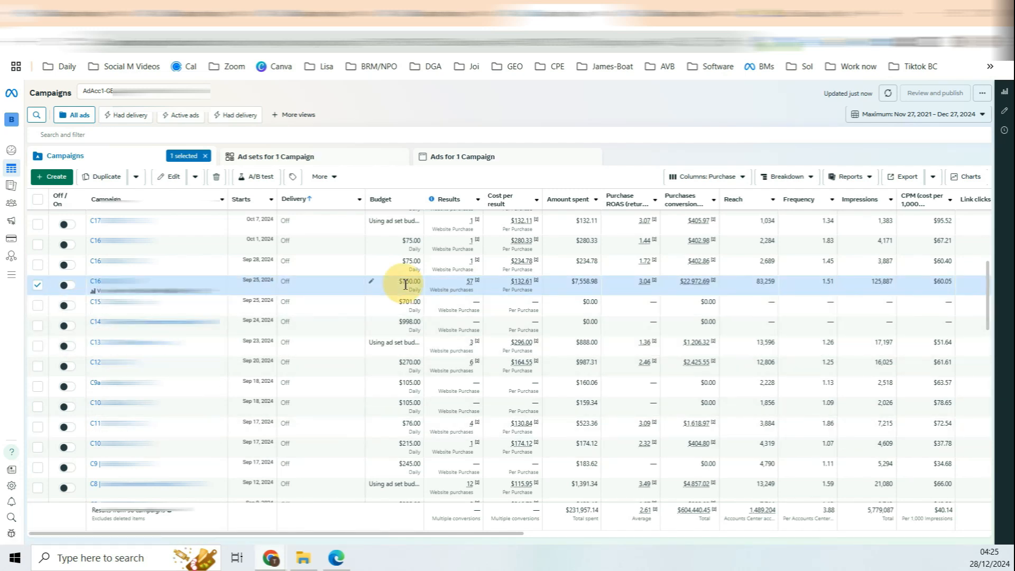
{"action": "left_click_drag", "start_coordinate": [404, 284], "coordinate": [422, 282]}
- Open campaign C1's ad sets, check how many it contains, and return to the campaign list
{"action": "scroll", "coordinate": [423, 286], "scroll_direction": "down", "scroll_amount": 10}
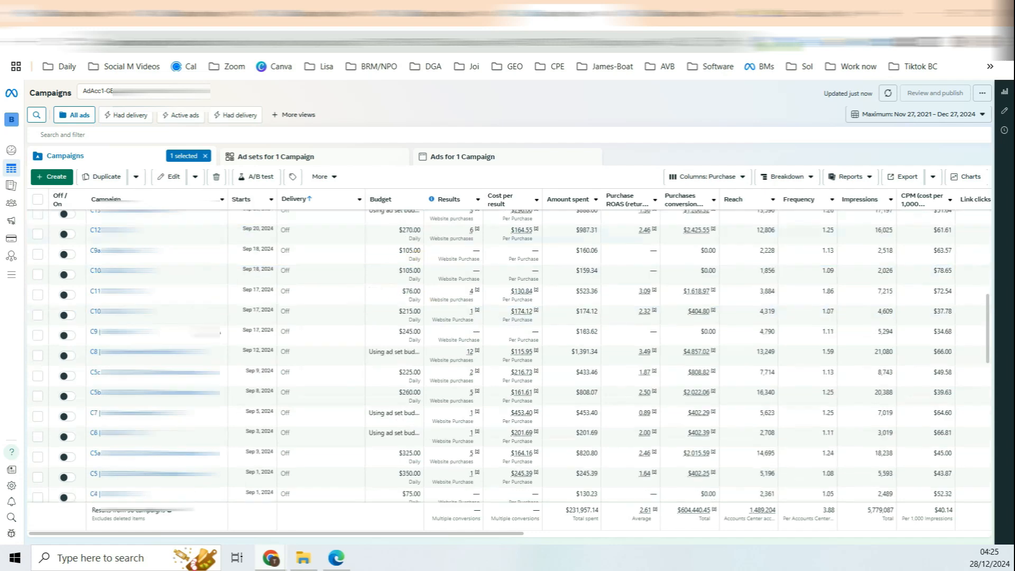
{"action": "scroll", "coordinate": [153, 465], "scroll_direction": "up", "scroll_amount": 4}
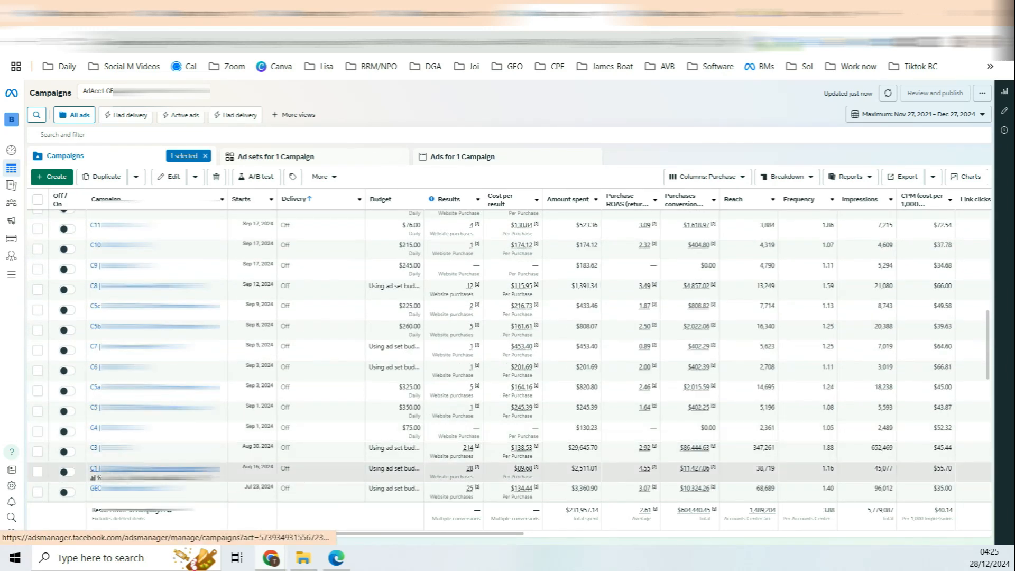
{"action": "left_click", "coordinate": [100, 468]}
{"action": "left_click_drag", "start_coordinate": [128, 510], "coordinate": [156, 511]}
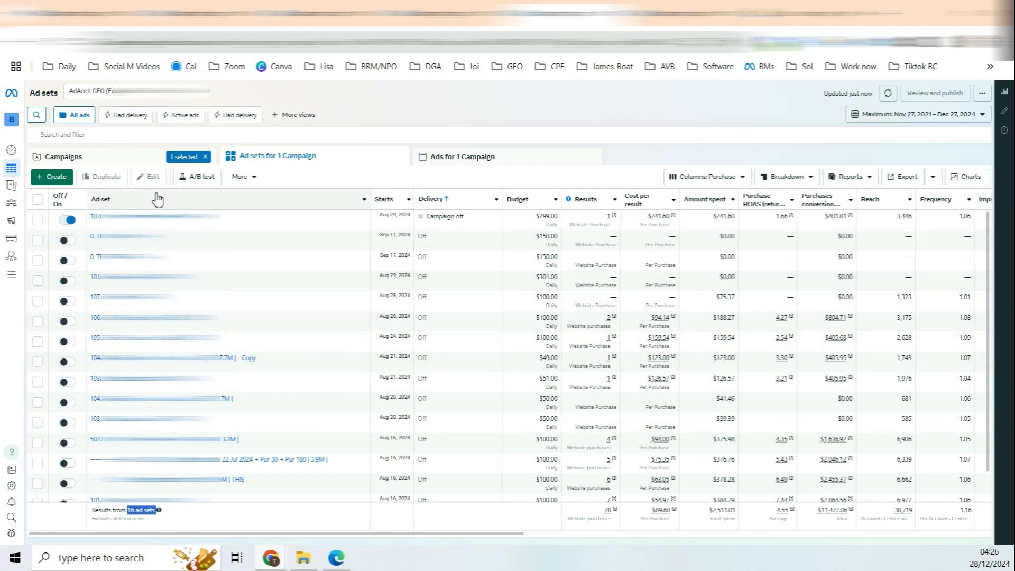
{"action": "left_click", "coordinate": [63, 157]}
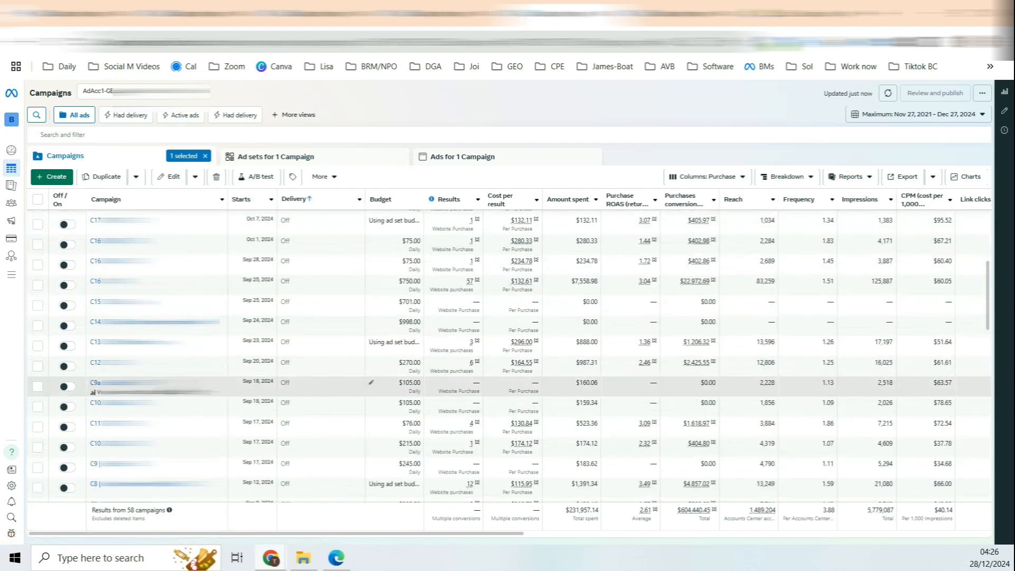
- Open campaign C3's ad sets, then return to the campaign list and locate C3 again
{"action": "scroll", "coordinate": [507, 349], "scroll_direction": "down", "scroll_amount": 3}
{"action": "left_click", "coordinate": [106, 447]}
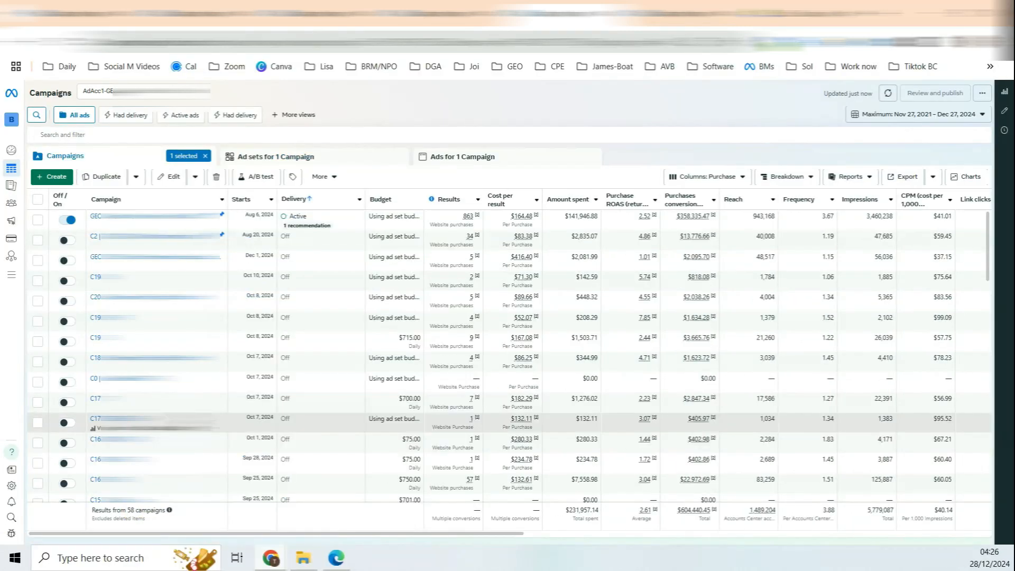
{"action": "scroll", "coordinate": [507, 354], "scroll_direction": "down", "scroll_amount": 6}
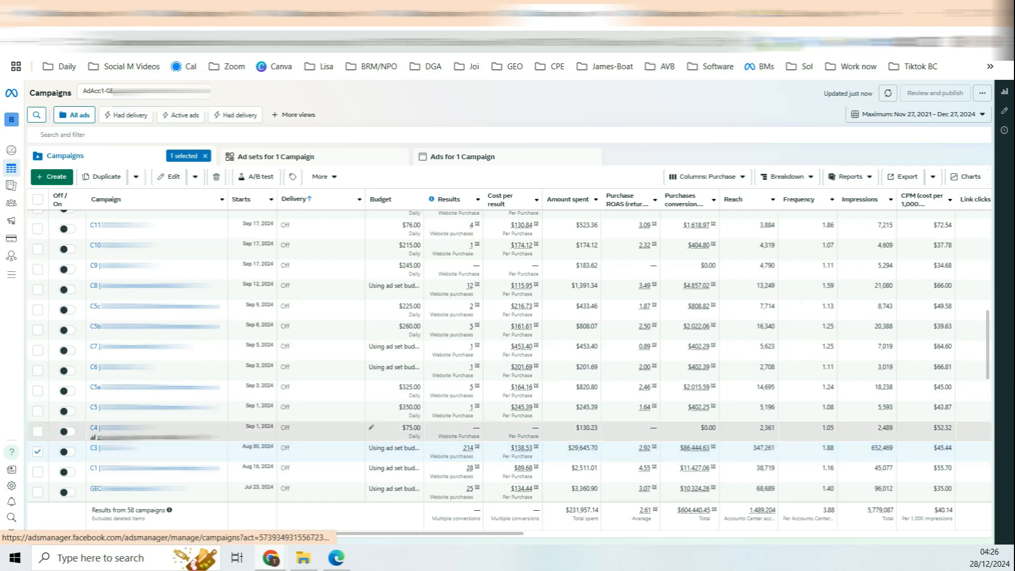
- Open campaign C16 started Sep 25, 2024, select its four ad sets that have results, and return to check the campaign's daily budget
{"action": "scroll", "coordinate": [507, 354], "scroll_direction": "up", "scroll_amount": 5}
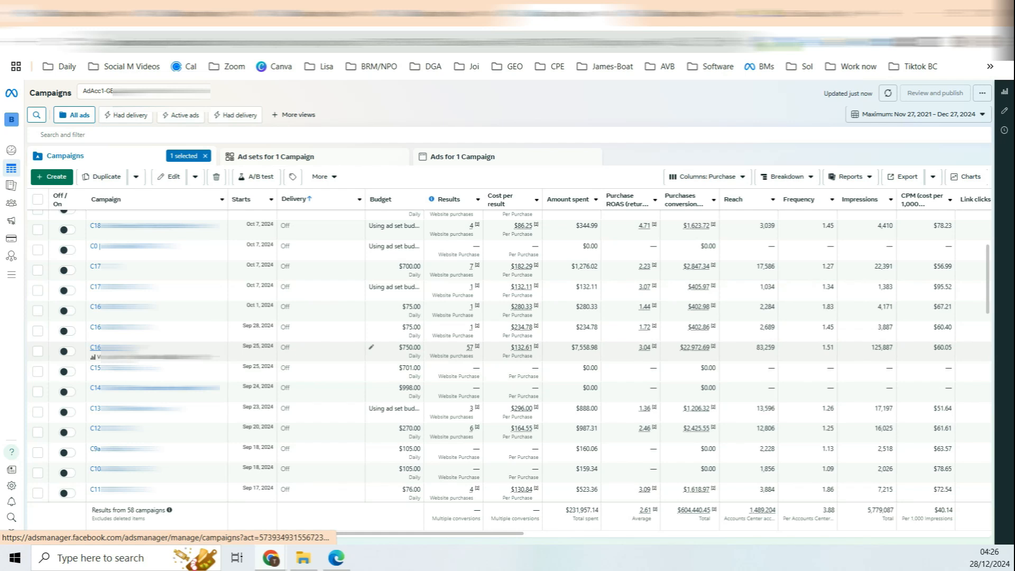
{"action": "left_click", "coordinate": [95, 348]}
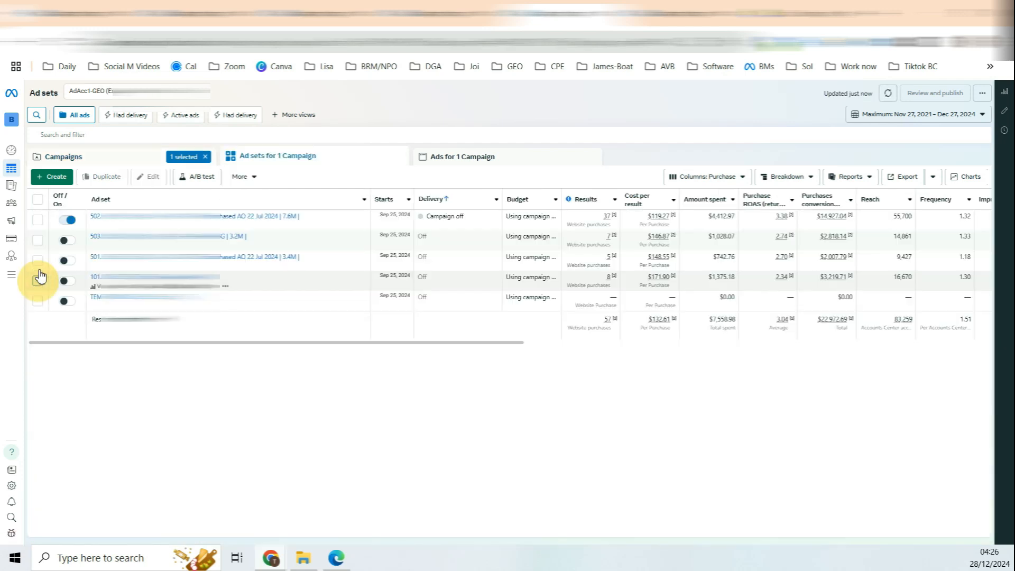
{"action": "left_click", "coordinate": [38, 281]}
{"action": "left_click", "coordinate": [37, 220]}
{"action": "left_click", "coordinate": [37, 240]}
{"action": "left_click", "coordinate": [37, 260]}
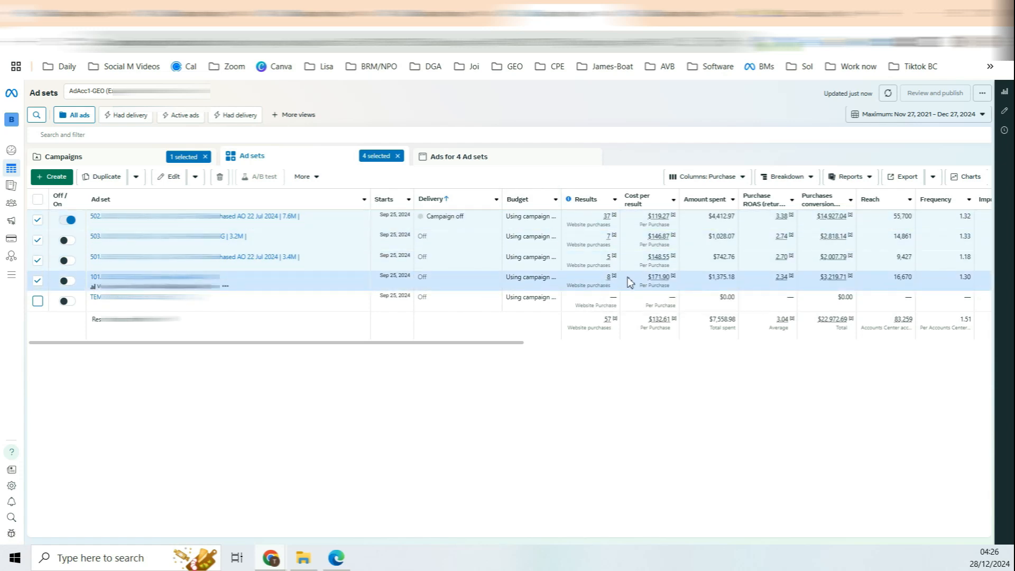
{"action": "left_click", "coordinate": [152, 157]}
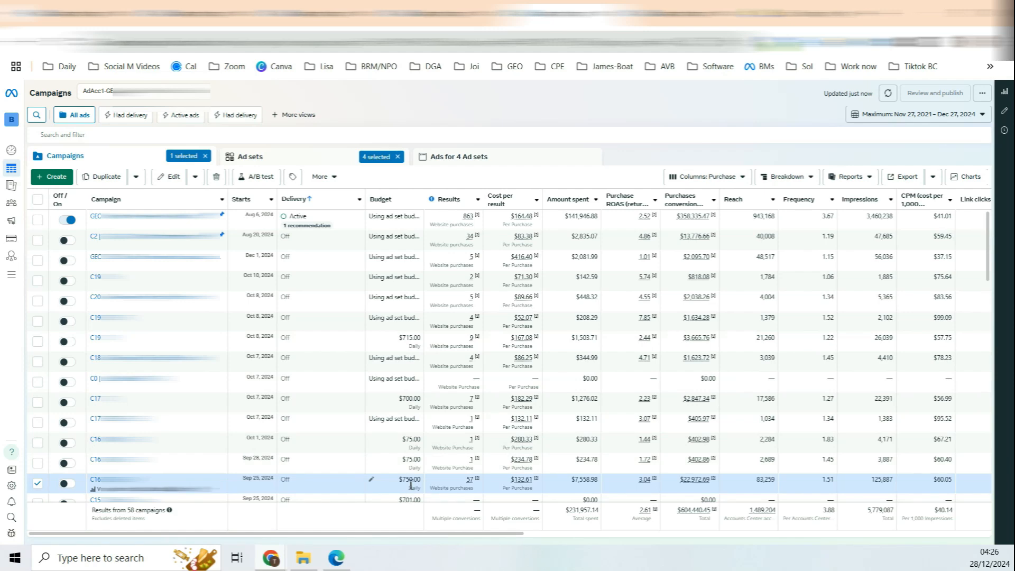
{"action": "left_click", "coordinate": [405, 482]}
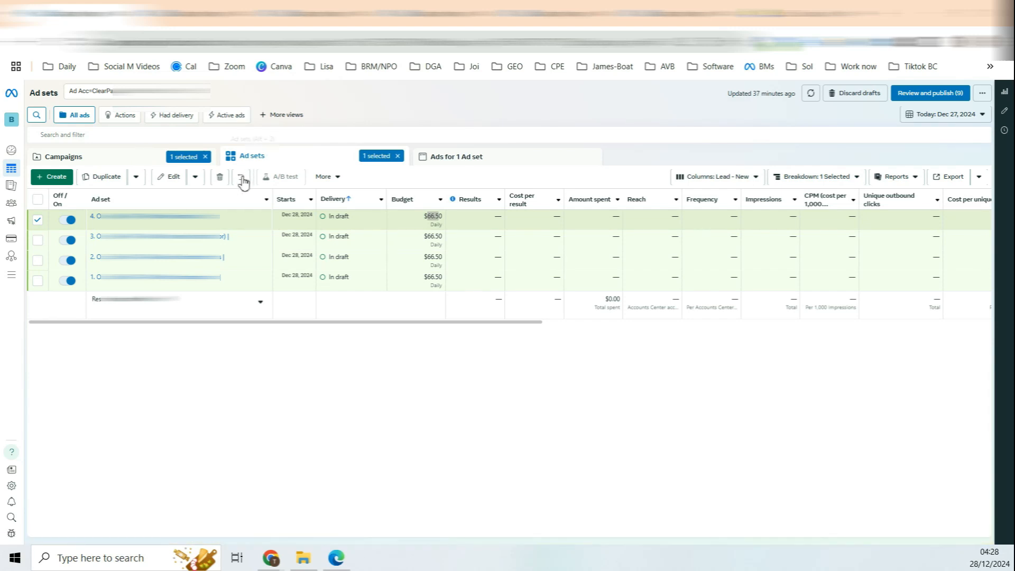
- In the ClearPath account, open the draft ad inside ad set 4 and return to the ad set list
{"action": "left_click", "coordinate": [162, 216]}
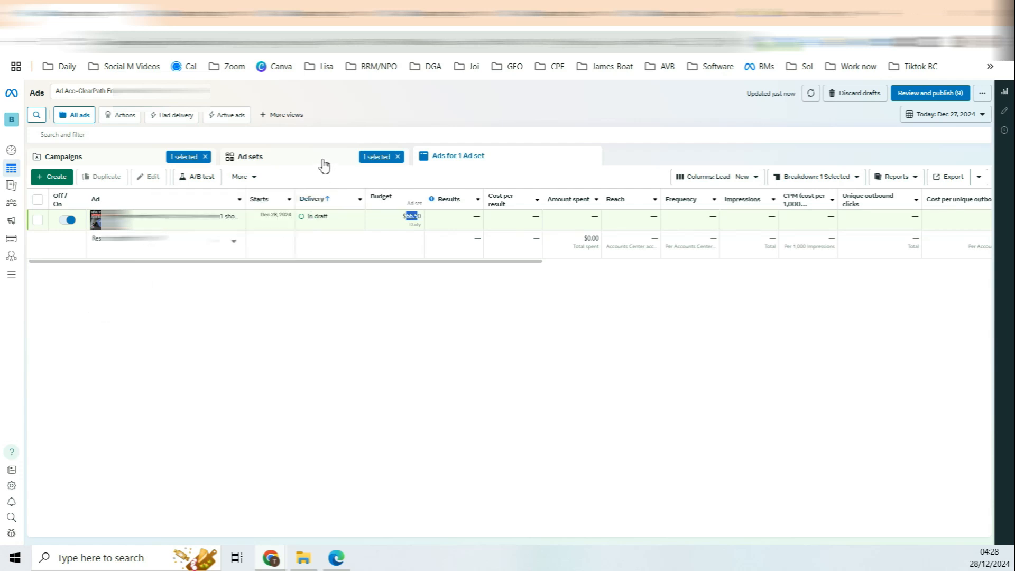
{"action": "left_click", "coordinate": [296, 160]}
{"action": "left_click", "coordinate": [444, 157]}
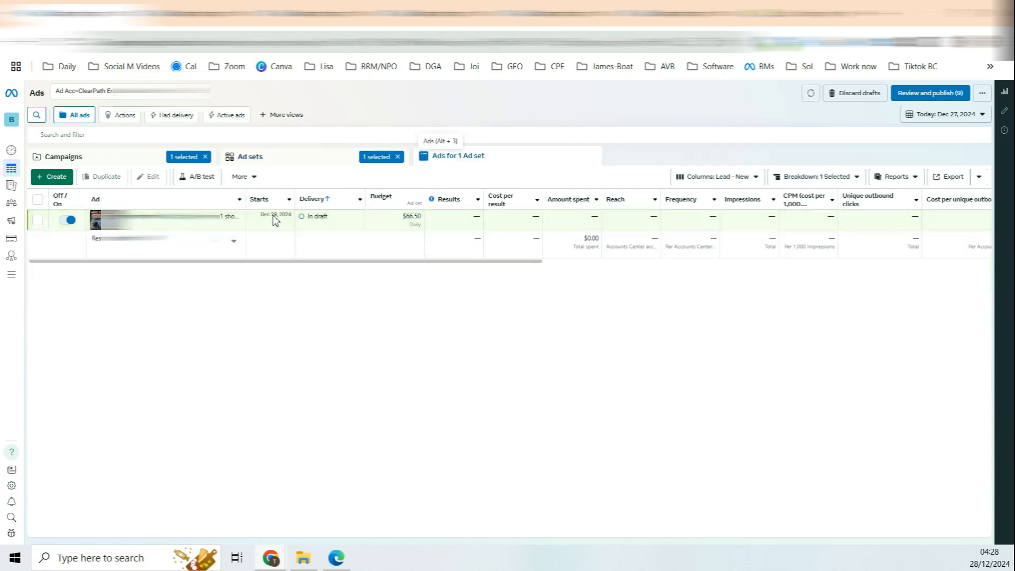
{"action": "left_click", "coordinate": [320, 159]}
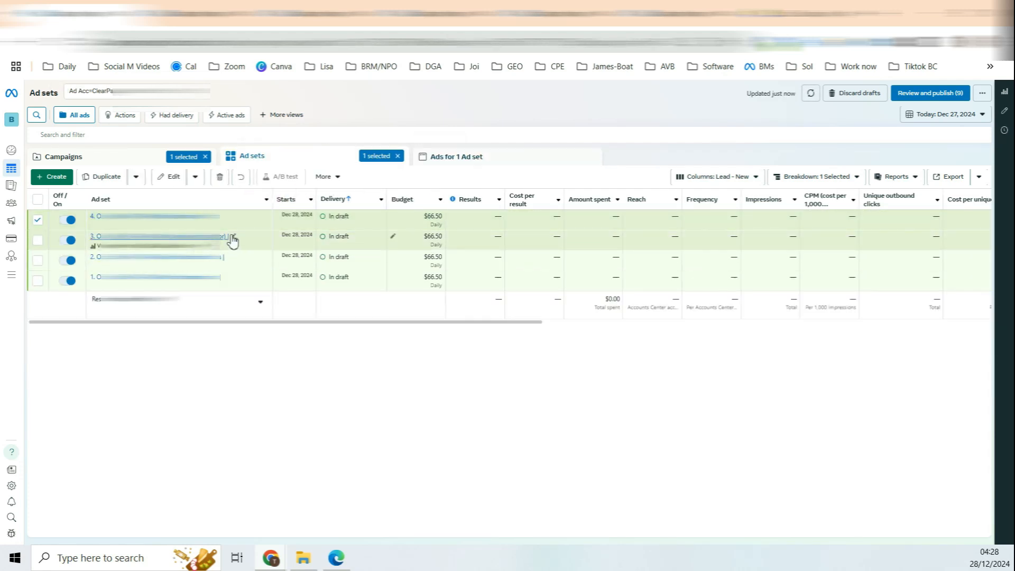
- Switch to the "103. Work done" document and examine the angles and creatives planned for Adset 1 to Adset 4
{"action": "key", "text": "ctrl+Tab"}
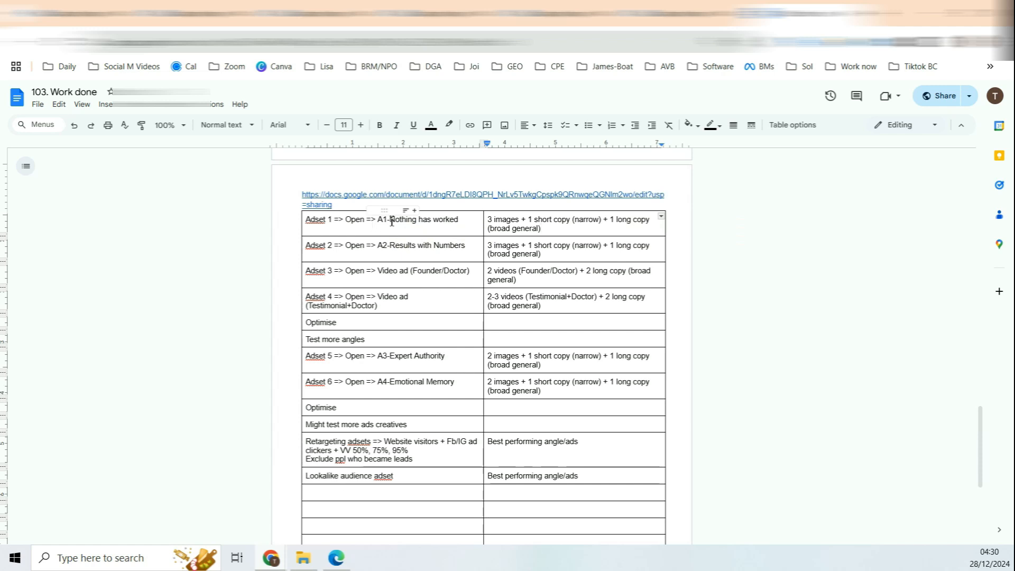
{"action": "left_click_drag", "start_coordinate": [373, 222], "coordinate": [591, 377]}
{"action": "left_click", "coordinate": [662, 300]}
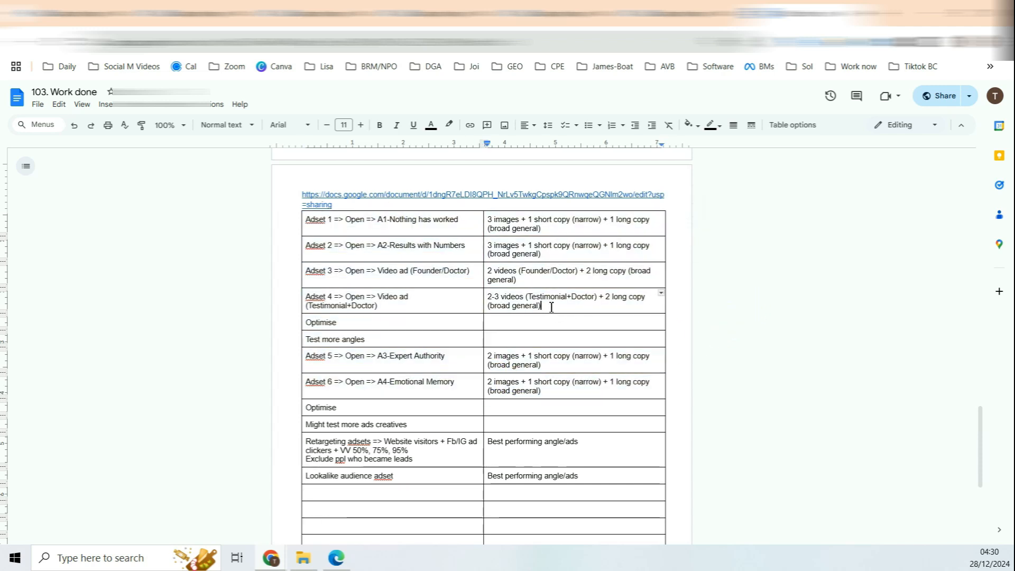
{"action": "scroll", "coordinate": [551, 307], "scroll_direction": "down", "scroll_amount": 1}
{"action": "scroll", "coordinate": [390, 401], "scroll_direction": "up", "scroll_amount": 1}
{"action": "left_click", "coordinate": [386, 219]}
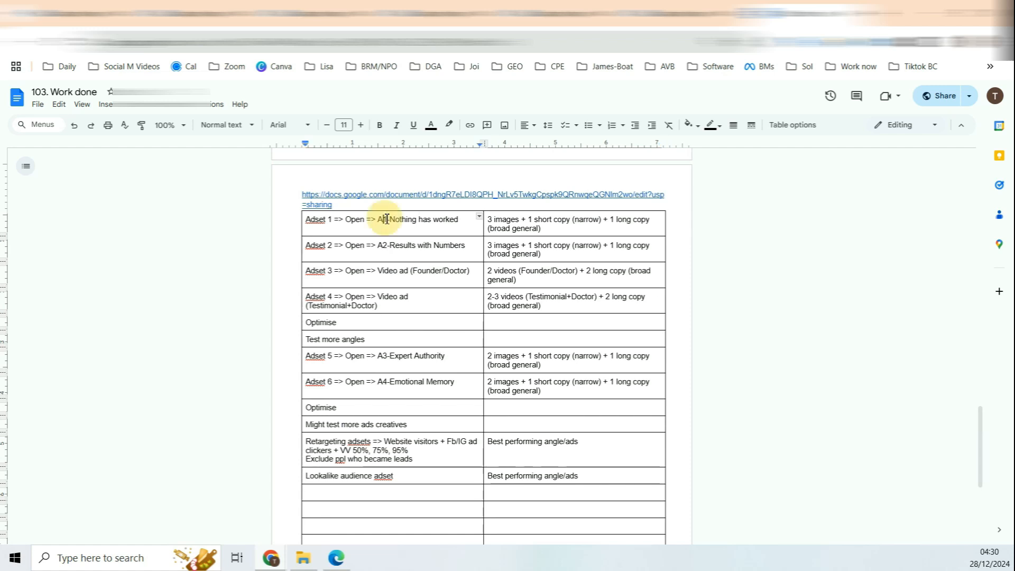
{"action": "left_click_drag", "start_coordinate": [387, 219], "coordinate": [453, 267]}
{"action": "left_click", "coordinate": [534, 270]}
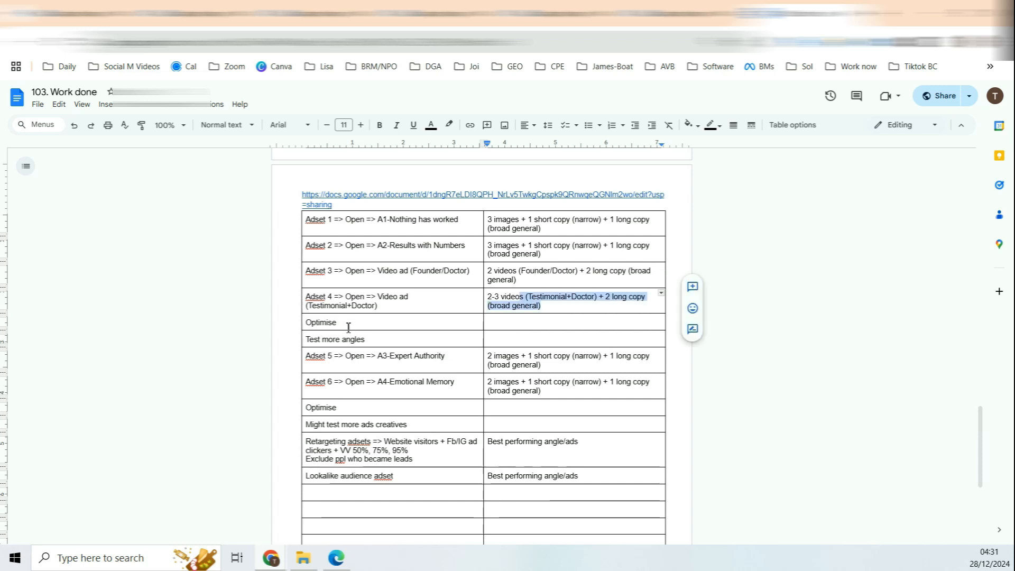
- Highlight the "Test more angles" row, and review the image rows of Adsets 1–2 and video rows of Adsets 3–4
{"action": "left_click_drag", "start_coordinate": [345, 327], "coordinate": [326, 341]}
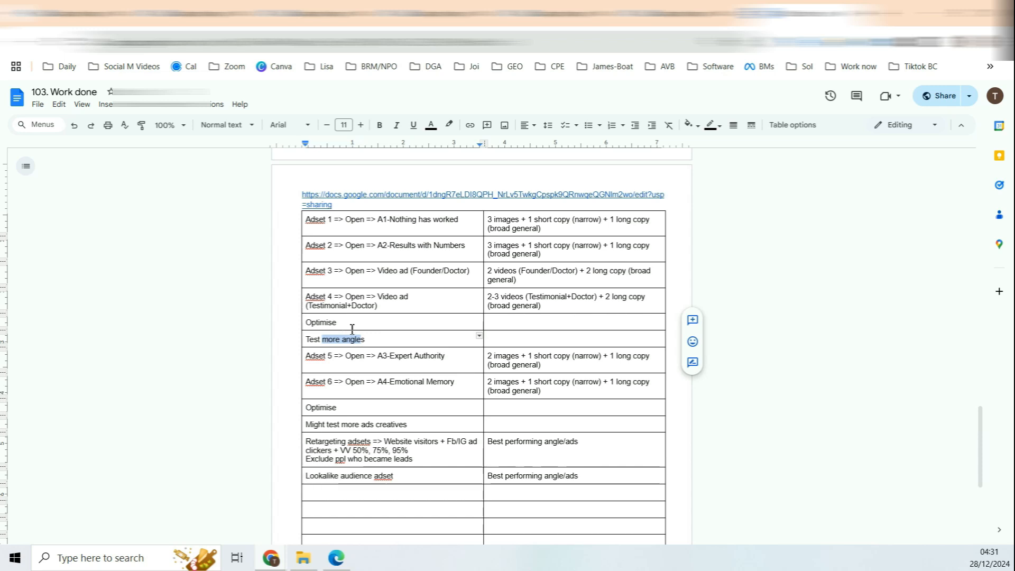
{"action": "scroll", "coordinate": [351, 335], "scroll_direction": "down", "scroll_amount": 1}
{"action": "scroll", "coordinate": [389, 309], "scroll_direction": "up", "scroll_amount": 1}
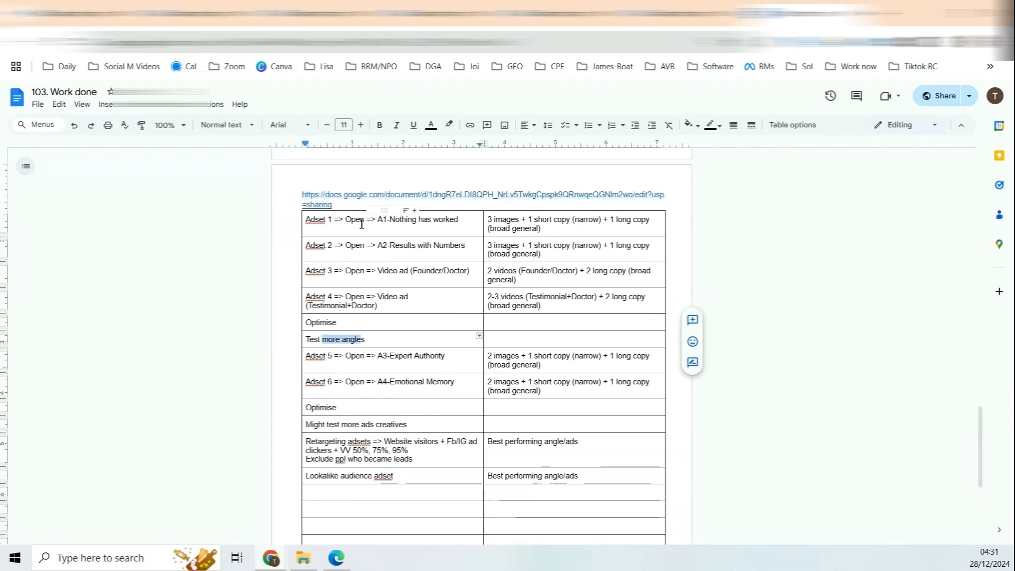
{"action": "left_click_drag", "start_coordinate": [361, 224], "coordinate": [571, 247]}
{"action": "left_click_drag", "start_coordinate": [385, 280], "coordinate": [544, 297]}
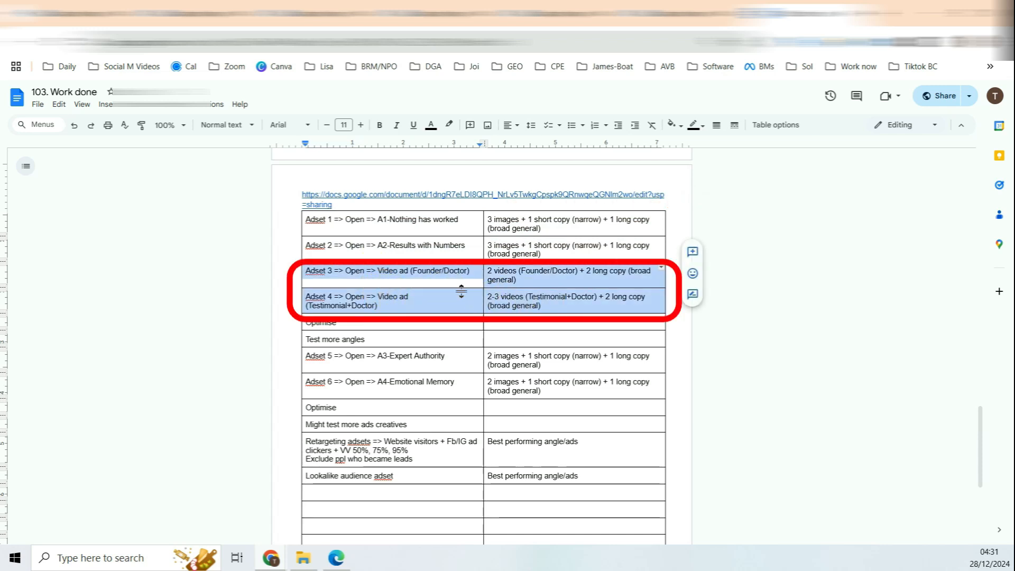
- Highlight the first "Optimise" row, "Test more angles" and Adset 5's Expert Authority angle in the testing plan
{"action": "left_click", "coordinate": [333, 324]}
{"action": "double_click", "coordinate": [309, 324]}
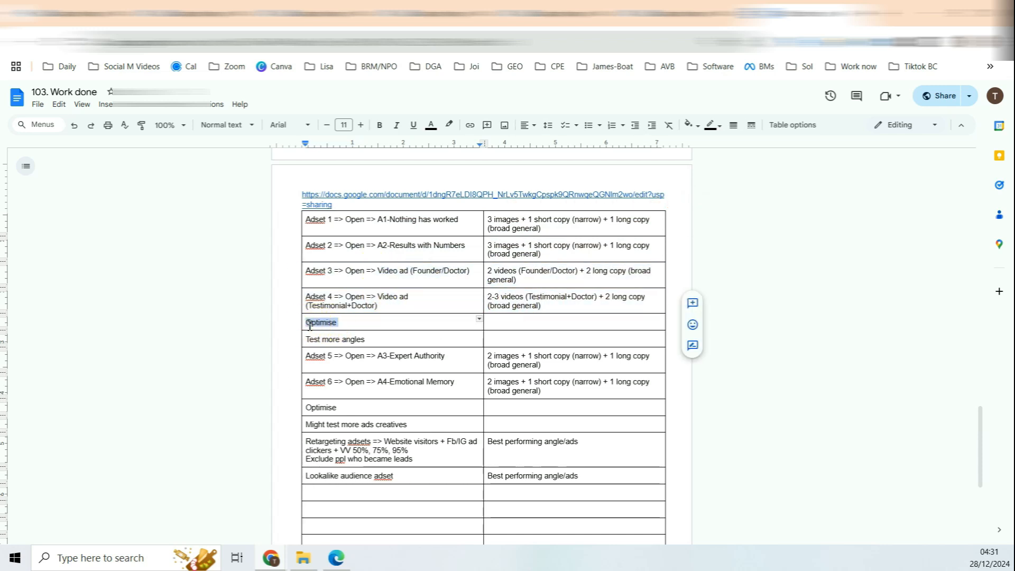
{"action": "left_click", "coordinate": [339, 324]}
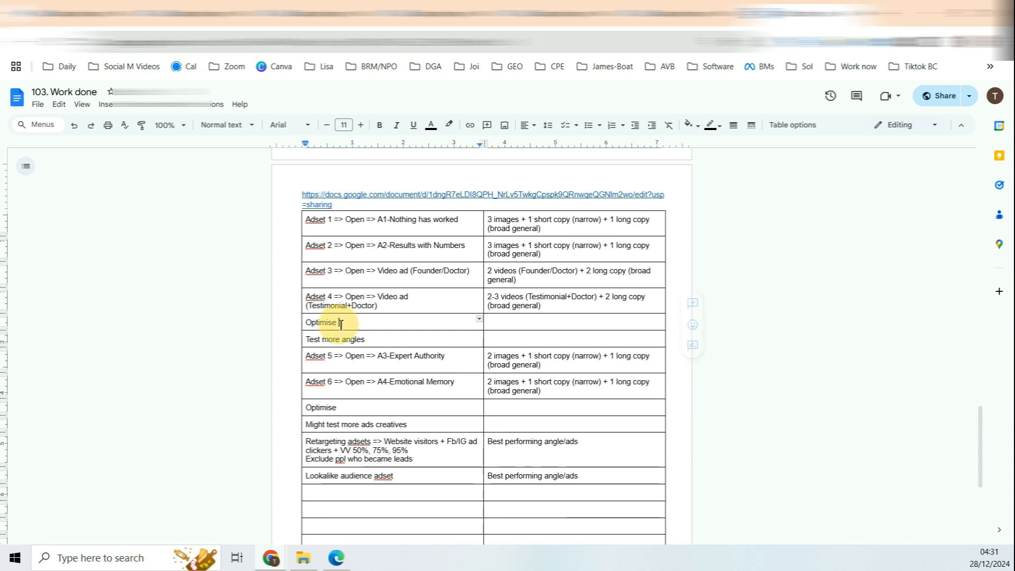
{"action": "left_click_drag", "start_coordinate": [340, 323], "coordinate": [334, 323]}
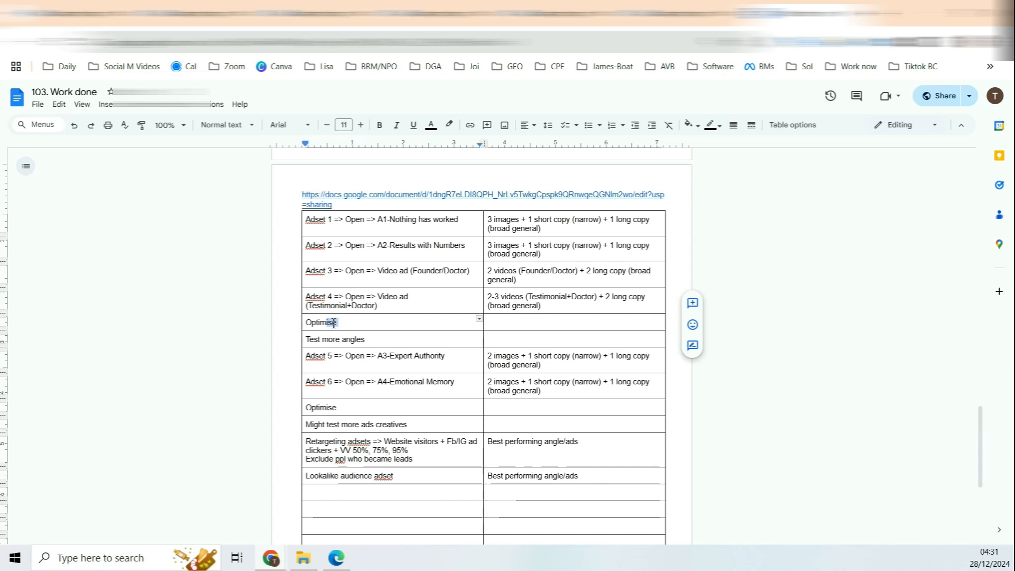
{"action": "left_click_drag", "start_coordinate": [368, 341], "coordinate": [321, 337]}
{"action": "left_click_drag", "start_coordinate": [447, 358], "coordinate": [388, 355]}
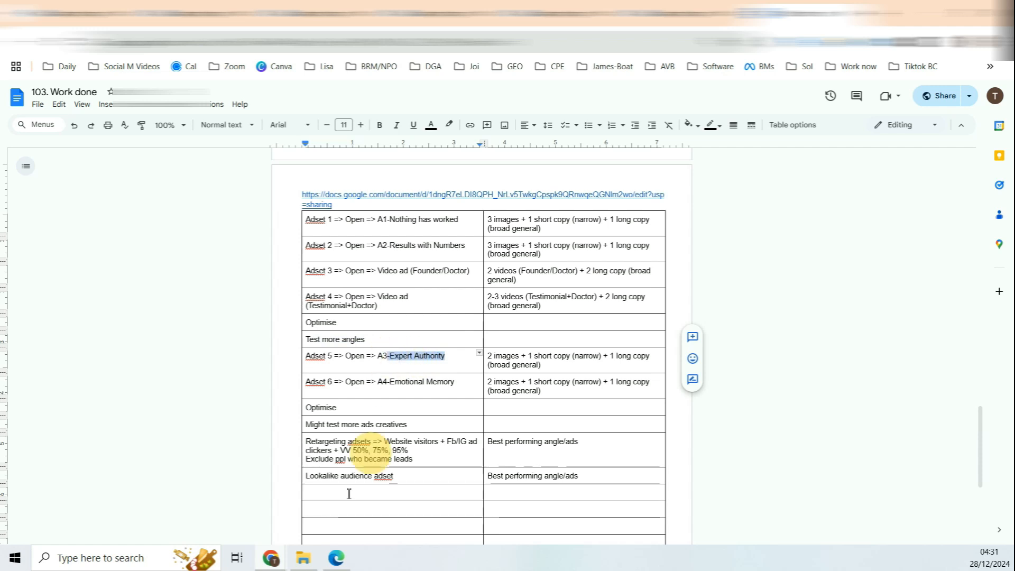
- Switch to File Explorer, examine the A1 to A4 angle folders in "1. Images", and put the window away
{"action": "left_click", "coordinate": [303, 558]}
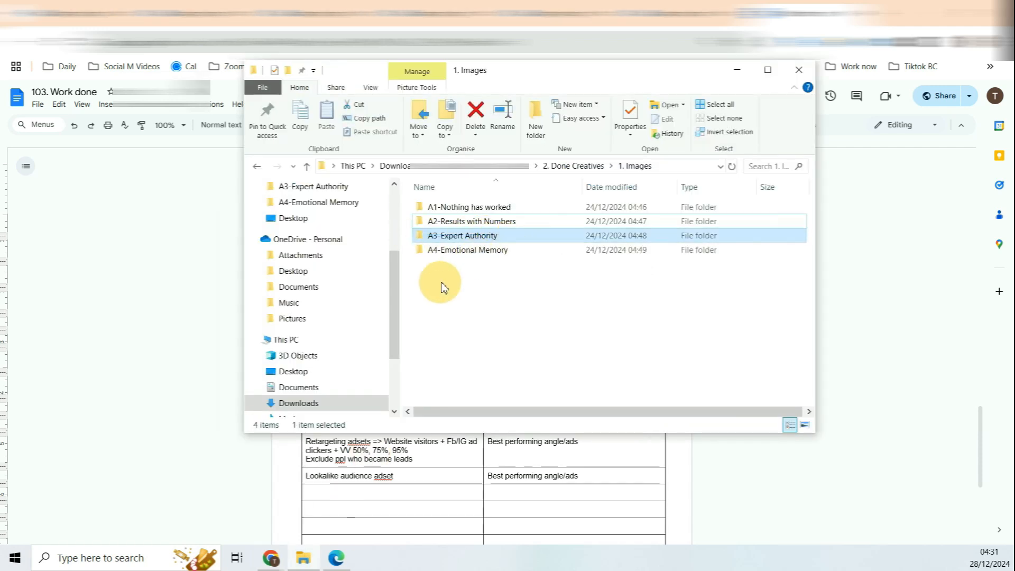
{"action": "left_click_drag", "start_coordinate": [444, 278], "coordinate": [500, 250]}
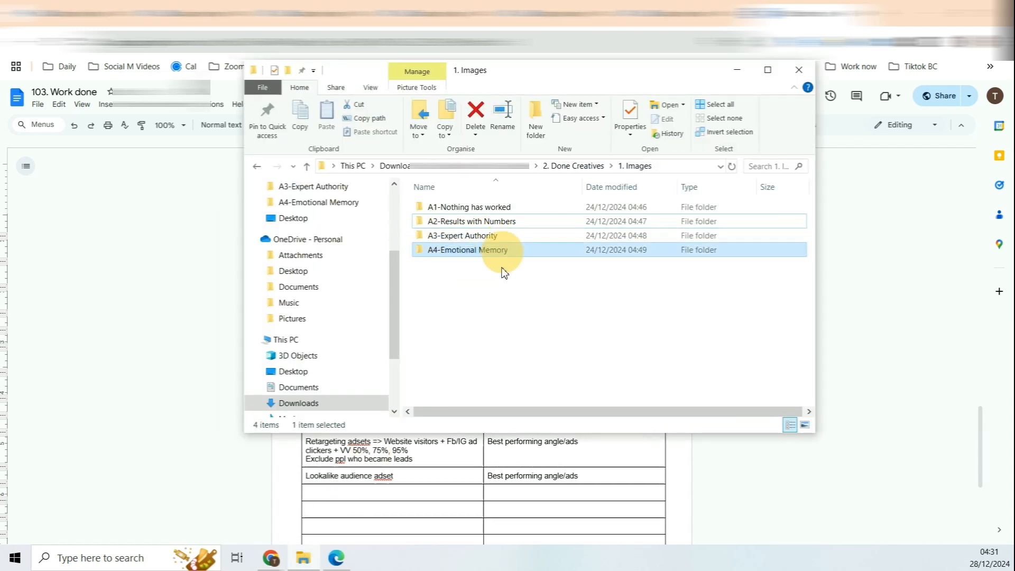
{"action": "left_click", "coordinate": [477, 282]}
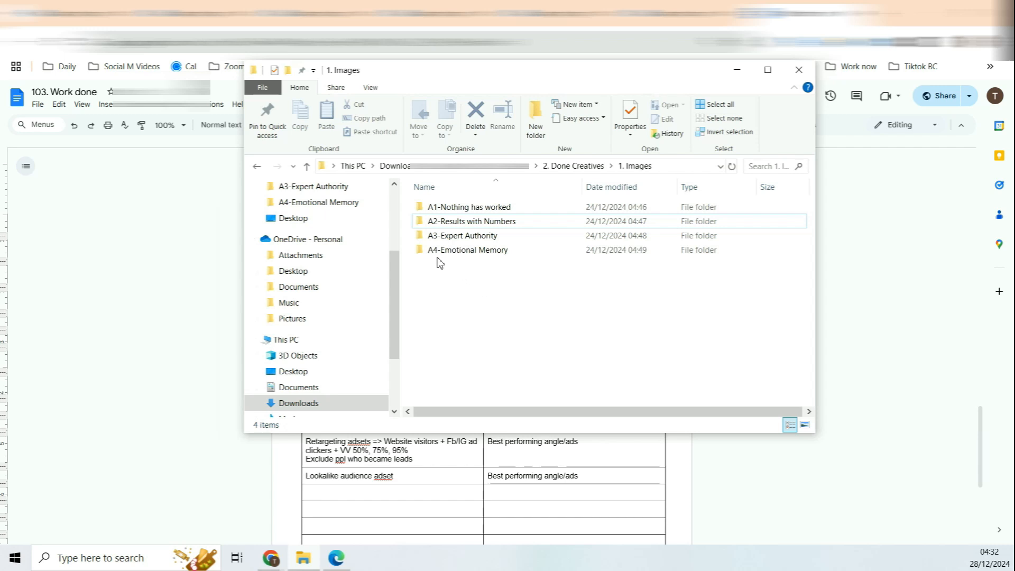
{"action": "left_click_drag", "start_coordinate": [407, 203], "coordinate": [436, 228]}
{"action": "left_click_drag", "start_coordinate": [450, 284], "coordinate": [507, 238]}
{"action": "left_click_drag", "start_coordinate": [487, 270], "coordinate": [624, 349]}
{"action": "left_click_drag", "start_coordinate": [465, 278], "coordinate": [540, 207]}
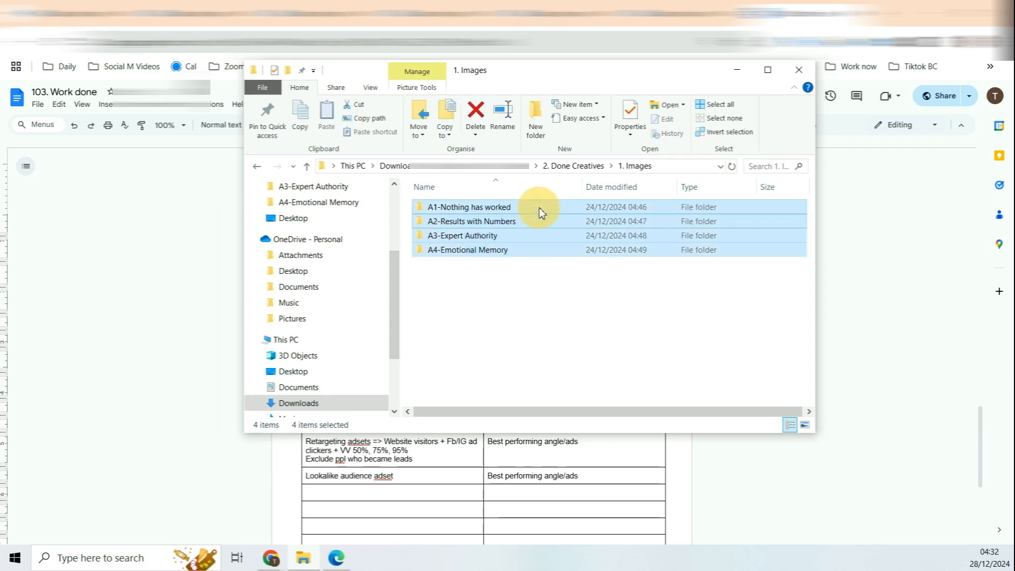
{"action": "left_click", "coordinate": [739, 71]}
- Highlight "more angles" in the plan, and compare Adset 1's "Nothing has worked" angle with its planned creatives
{"action": "left_click_drag", "start_coordinate": [365, 339], "coordinate": [327, 341]}
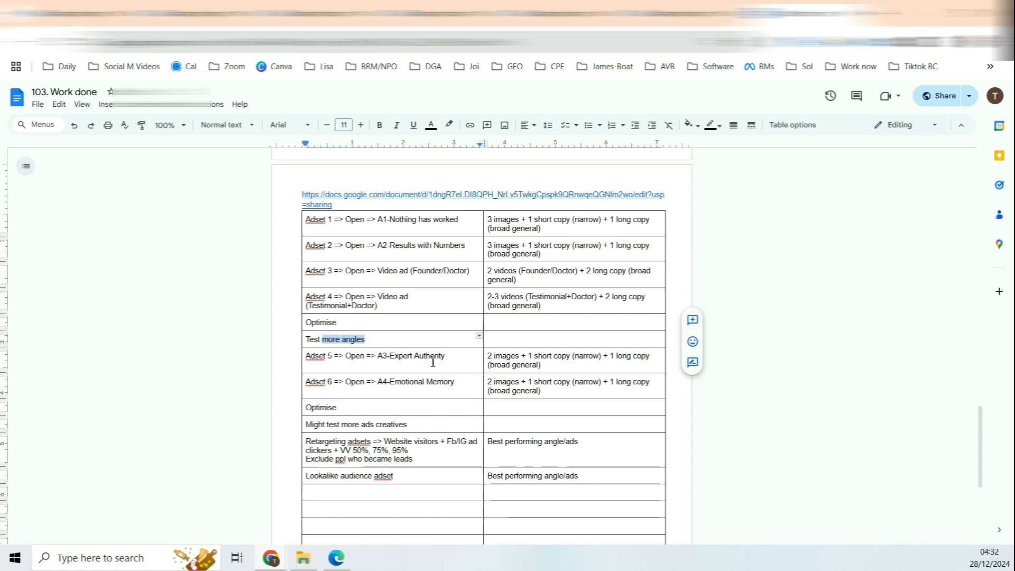
{"action": "left_click_drag", "start_coordinate": [466, 220], "coordinate": [393, 222]}
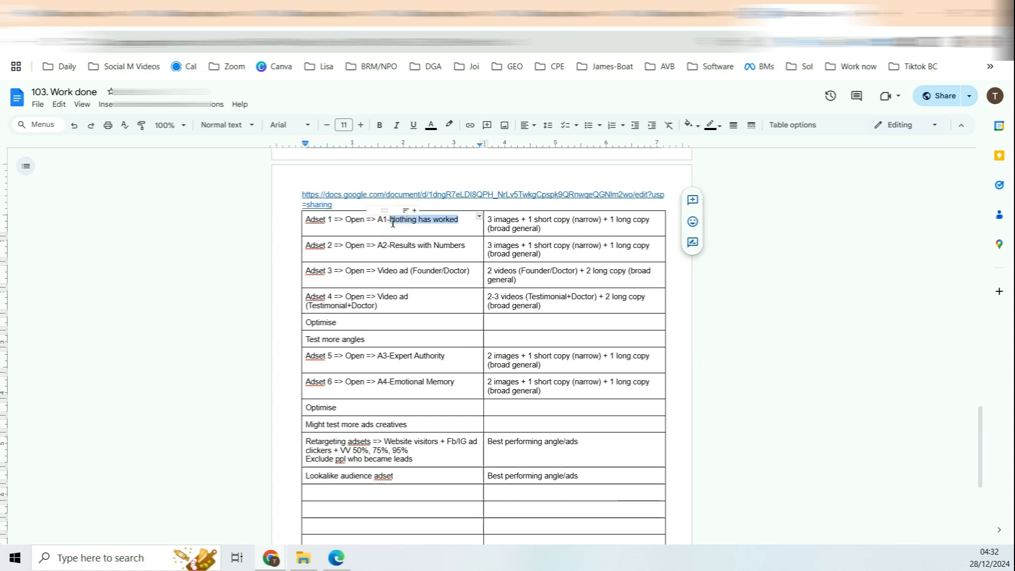
{"action": "left_click", "coordinate": [443, 222]}
{"action": "left_click_drag", "start_coordinate": [459, 222], "coordinate": [395, 221]}
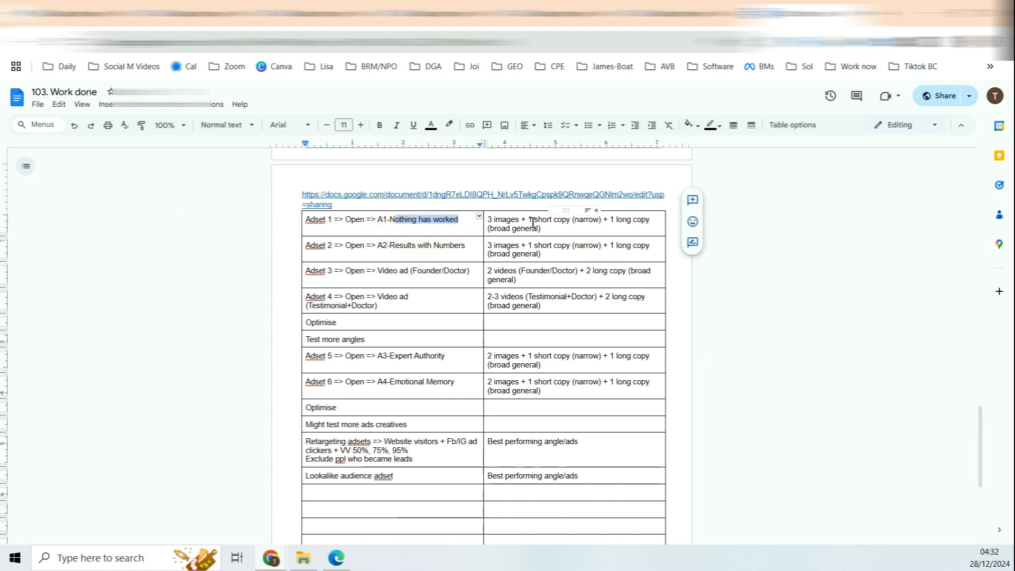
{"action": "left_click_drag", "start_coordinate": [487, 220], "coordinate": [622, 233]}
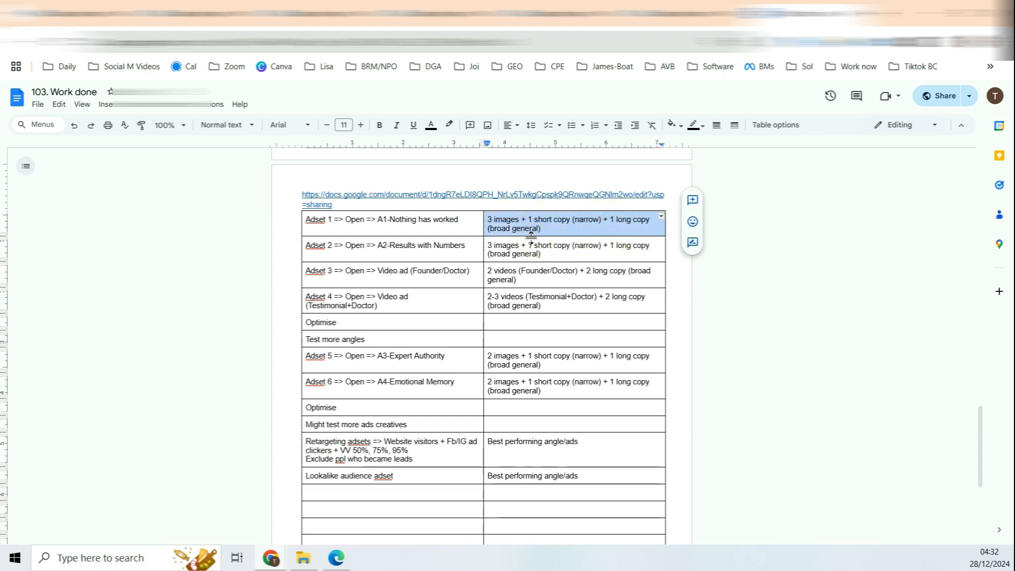
- Examine the "3 images" and short copy planned for Adset 1's "Nothing has worked" angle
{"action": "left_click", "coordinate": [505, 221]}
{"action": "double_click", "coordinate": [495, 221]}
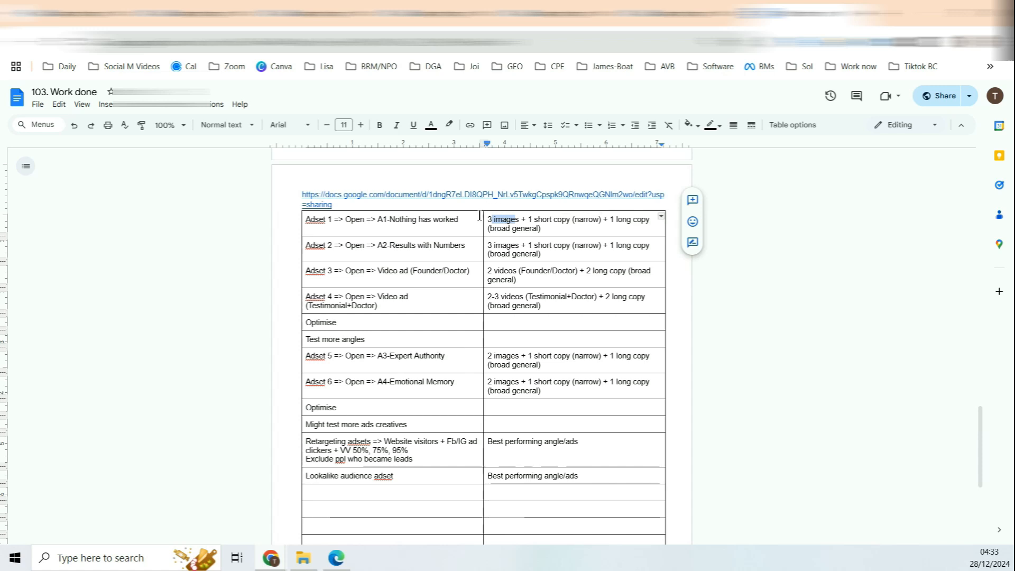
{"action": "left_click", "coordinate": [492, 219]}
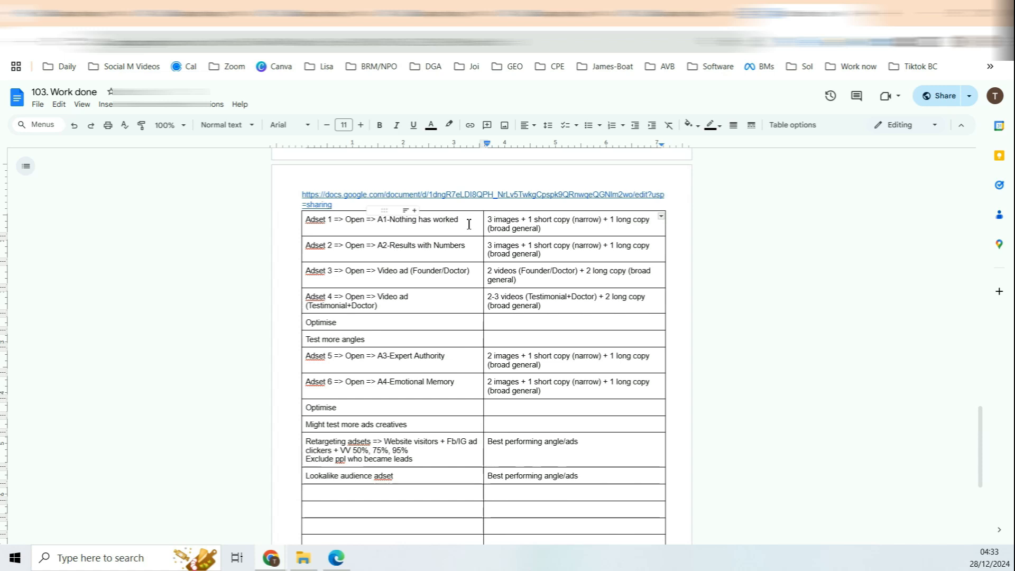
{"action": "left_click", "coordinate": [502, 220]}
{"action": "left_click_drag", "start_coordinate": [515, 221], "coordinate": [487, 222]}
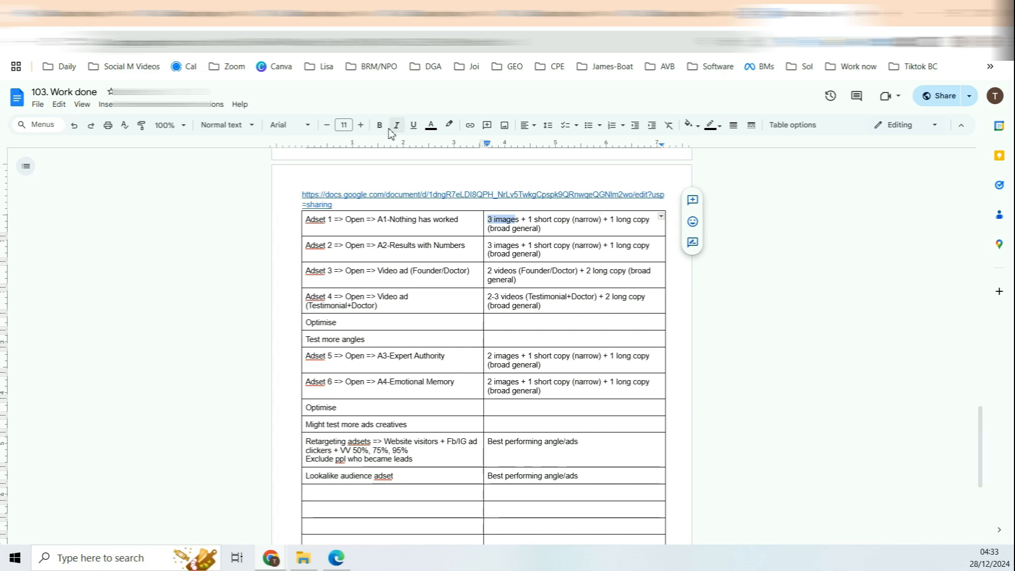
{"action": "left_click_drag", "start_coordinate": [459, 220], "coordinate": [390, 226]}
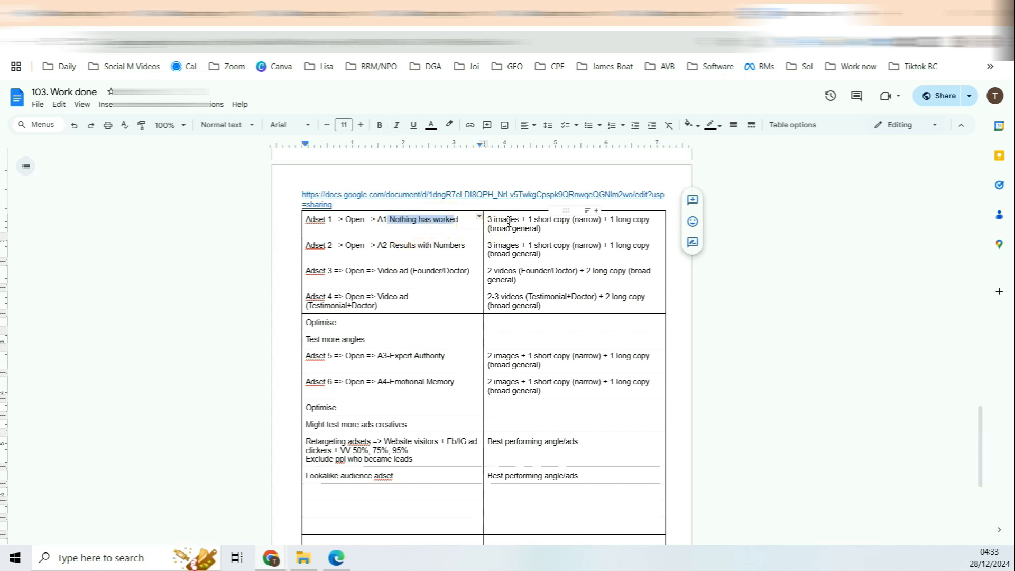
{"action": "left_click", "coordinate": [491, 219]}
{"action": "left_click_drag", "start_coordinate": [490, 220], "coordinate": [583, 221]}
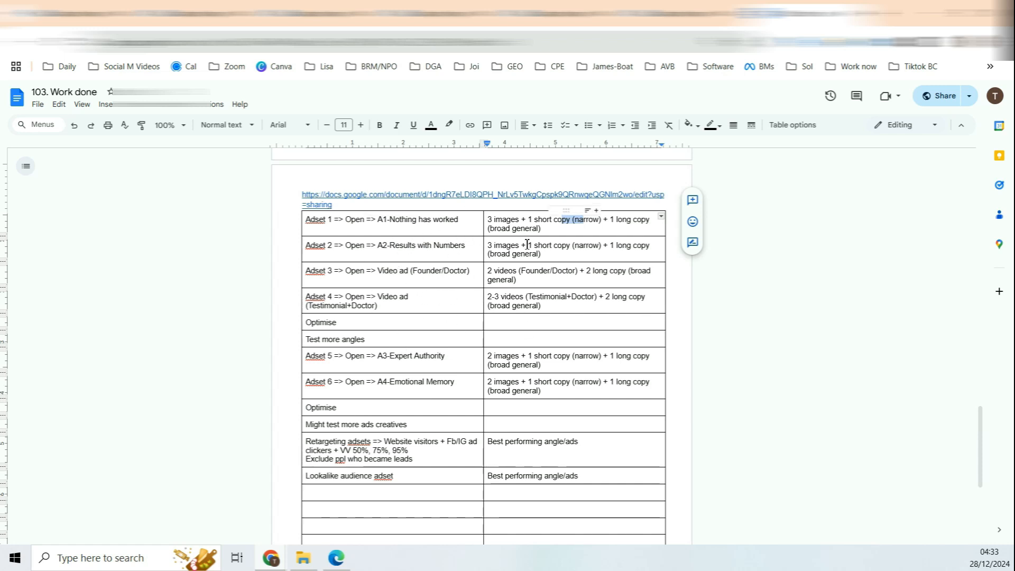
- Review the plan from "Optimise" and "Test more angles" on to the Adset 5 and Adset 6 angles
{"action": "left_click_drag", "start_coordinate": [341, 322], "coordinate": [327, 322]}
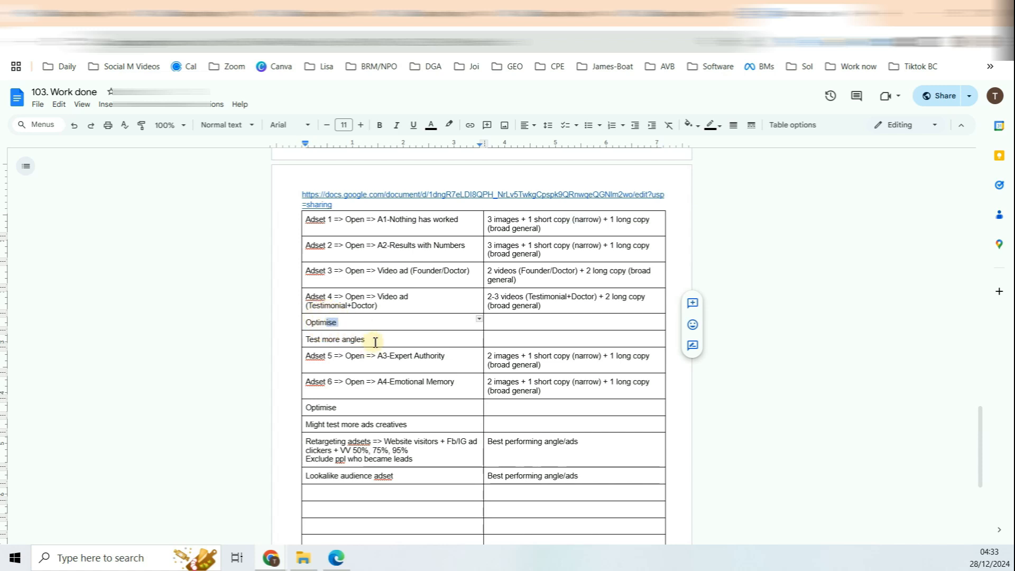
{"action": "double_click", "coordinate": [351, 339]}
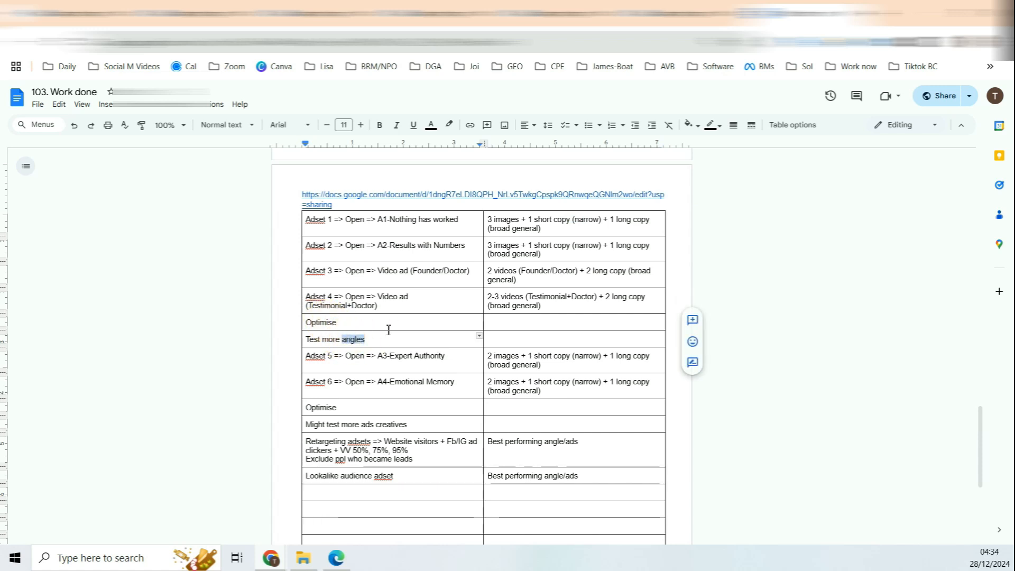
{"action": "mouse_move", "coordinate": [337, 356]}
{"action": "left_mouse_down"}
{"action": "mouse_move", "coordinate": [361, 357]}
{"action": "mouse_move", "coordinate": [326, 356]}
{"action": "left_mouse_up"}
{"action": "left_click_drag", "start_coordinate": [399, 356], "coordinate": [386, 356]}
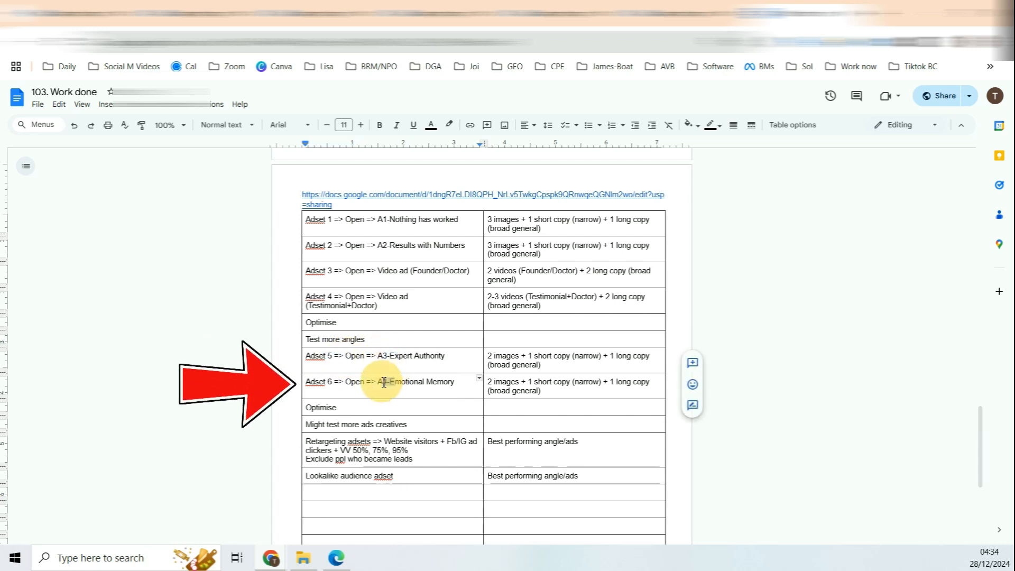
- Review the plan's Adset 6 "A4-Emotional Memory" angle and the audiences listed for the retargeting adsets
{"action": "left_click_drag", "start_coordinate": [378, 381], "coordinate": [394, 381]}
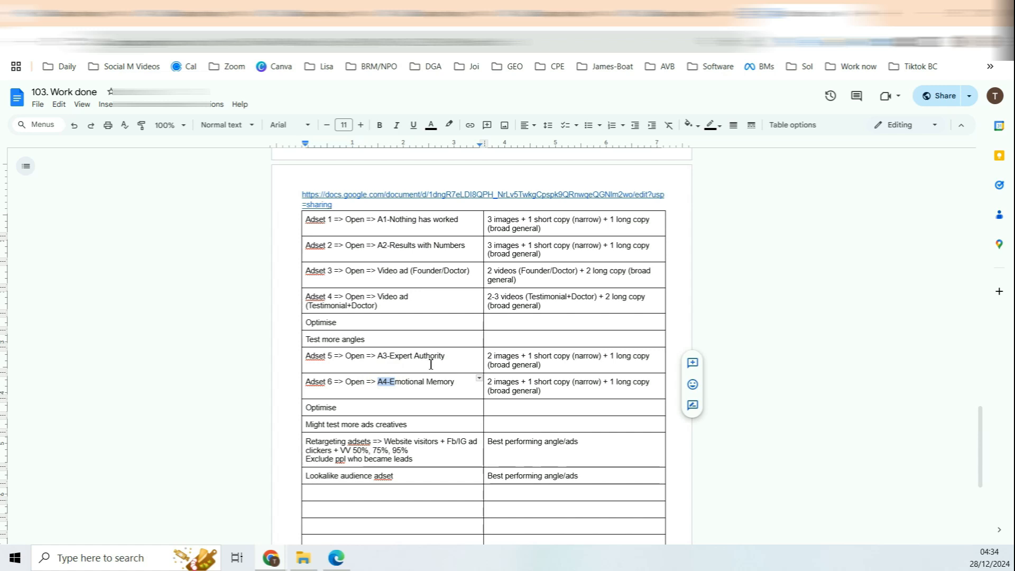
{"action": "scroll", "coordinate": [430, 364], "scroll_direction": "down", "scroll_amount": 1}
{"action": "left_click", "coordinate": [410, 393]}
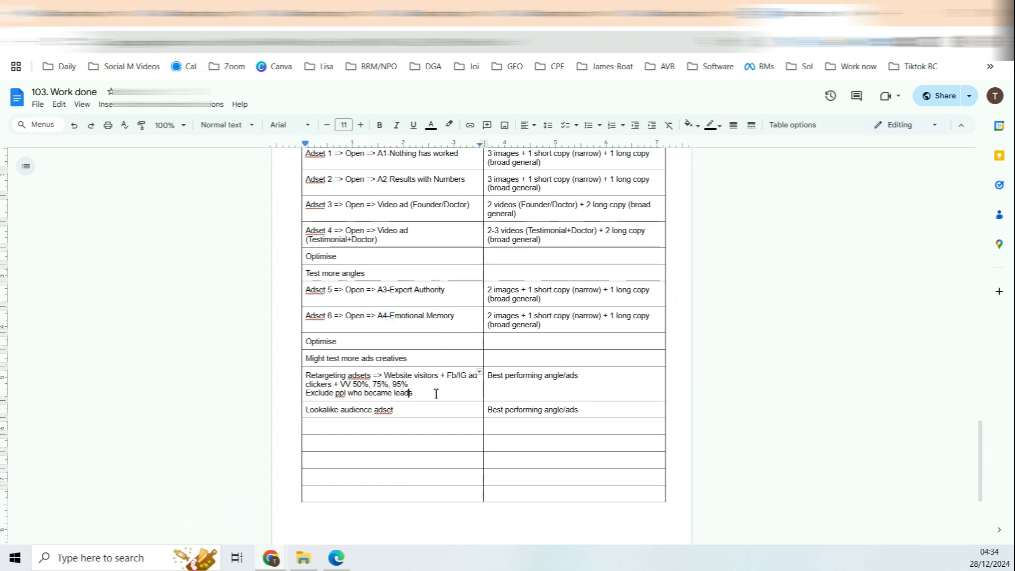
{"action": "left_click_drag", "start_coordinate": [422, 394], "coordinate": [382, 377]}
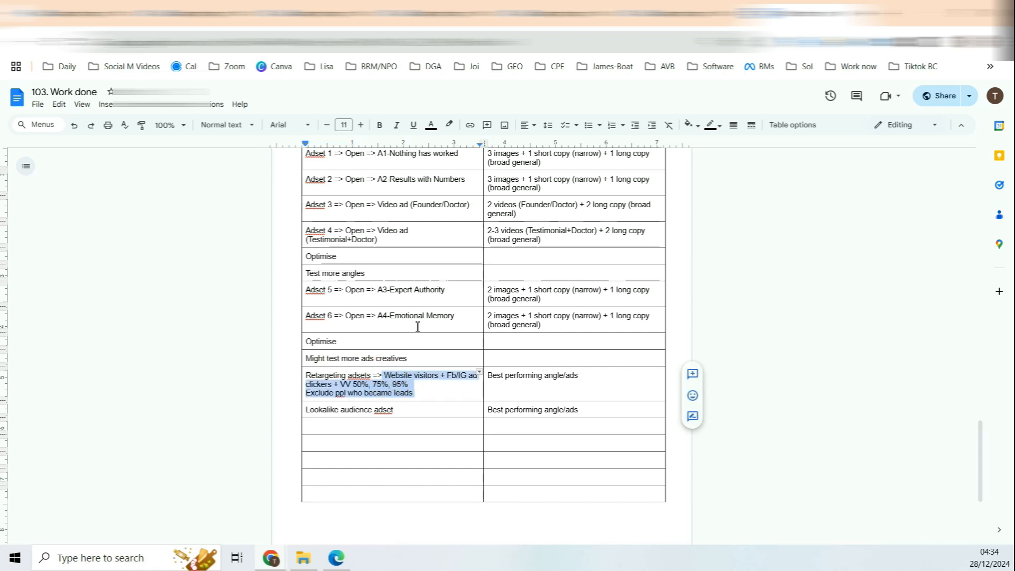
- Switch to Ads Manager and open its Audiences tool in a separate browser tab
{"action": "key", "text": "ctrl+Tab"}
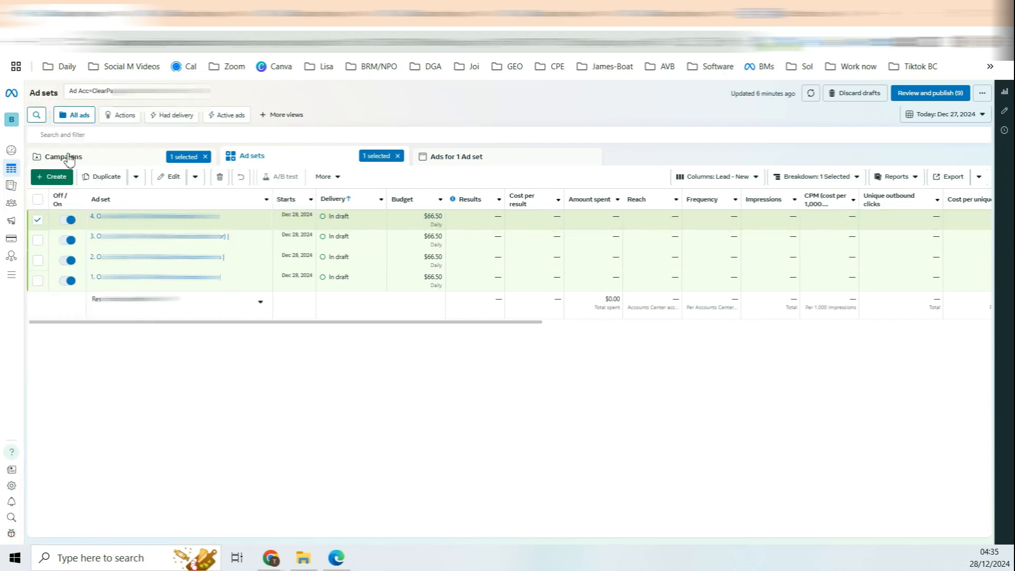
{"action": "mouse_move", "coordinate": [44, 128]}
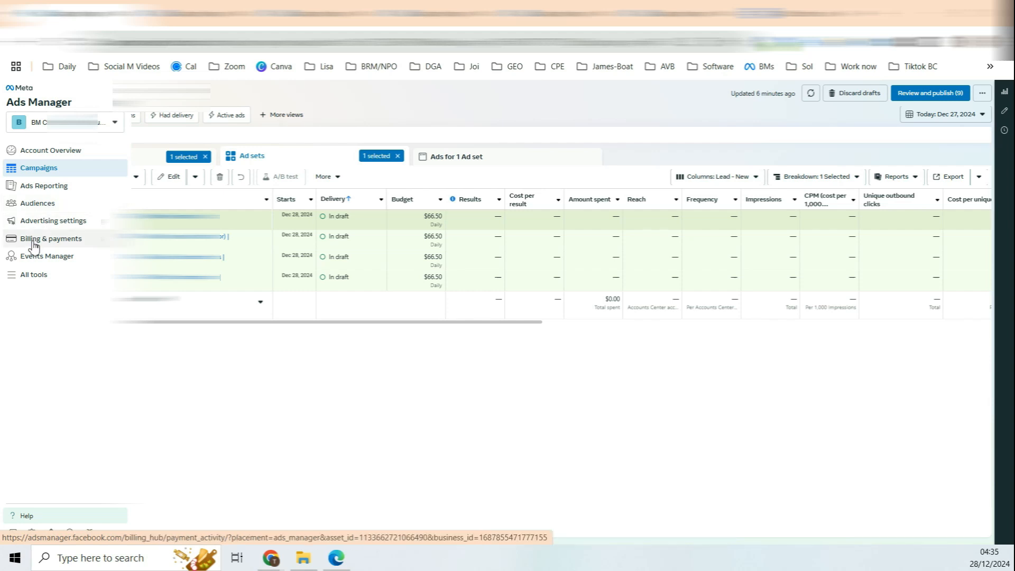
{"action": "left_click", "coordinate": [11, 276]}
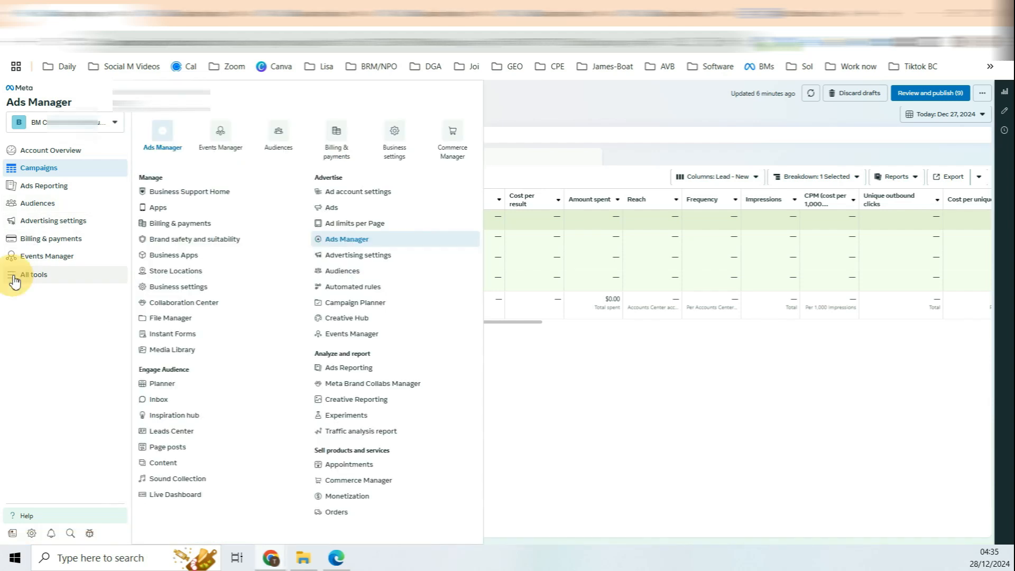
{"action": "right_click", "coordinate": [276, 138]}
{"action": "left_click", "coordinate": [296, 148]}
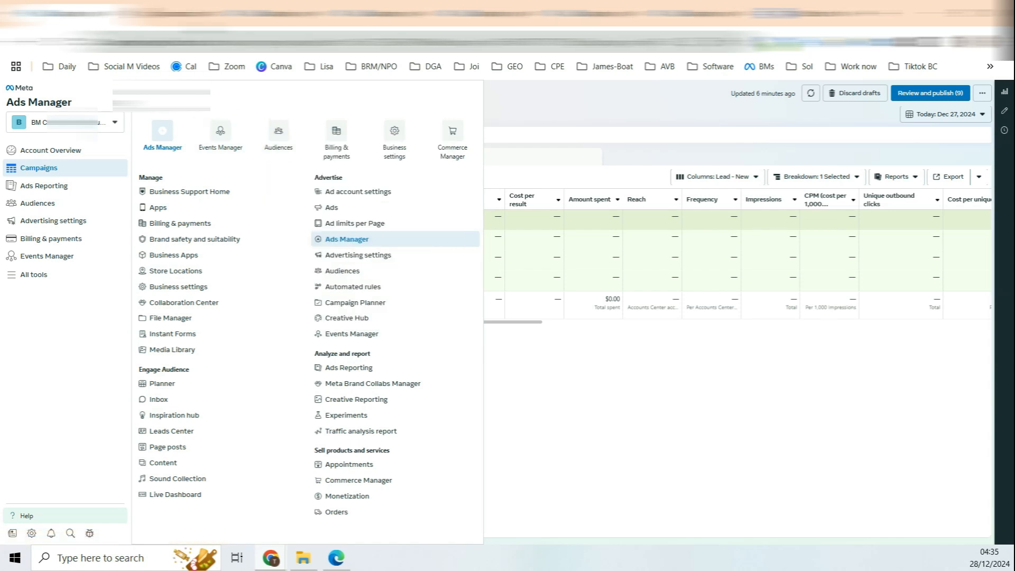
{"action": "left_click", "coordinate": [212, 13]}
- Return to the plan document and highlight the exclusion of people who became leads in the retargeting row
{"action": "left_click", "coordinate": [438, 15]}
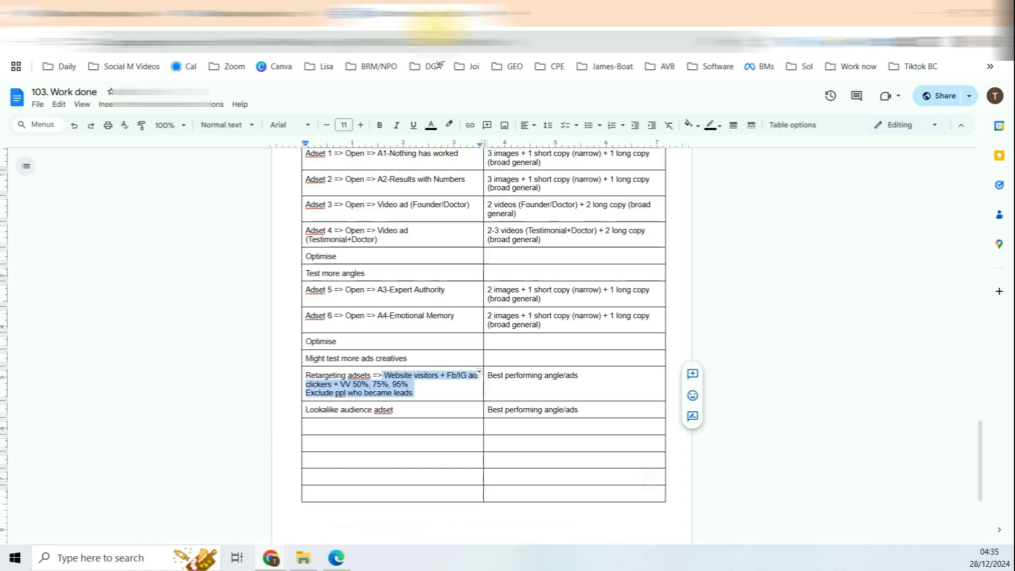
{"action": "left_click", "coordinate": [411, 385]}
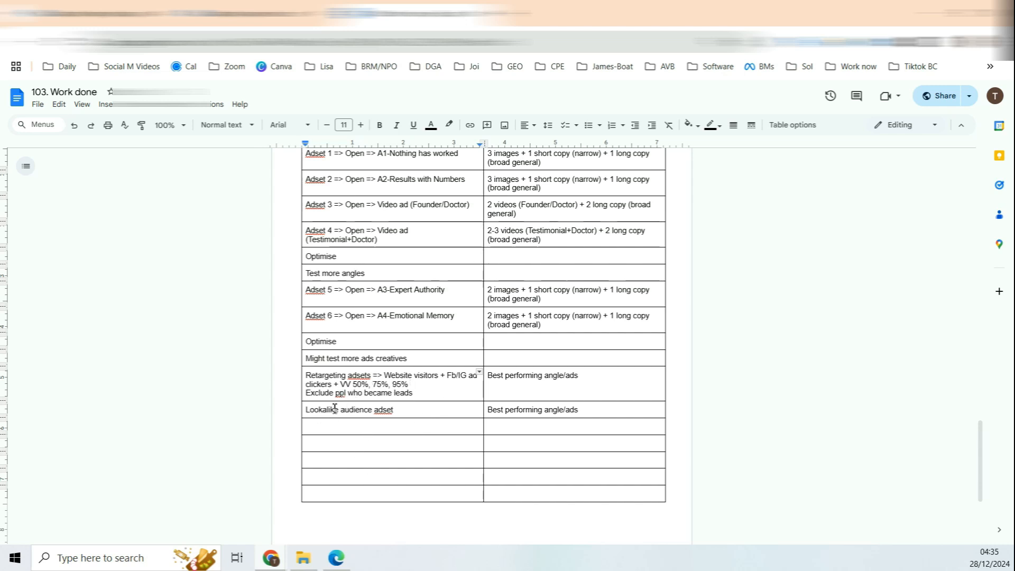
{"action": "left_click_drag", "start_coordinate": [421, 396], "coordinate": [319, 398]}
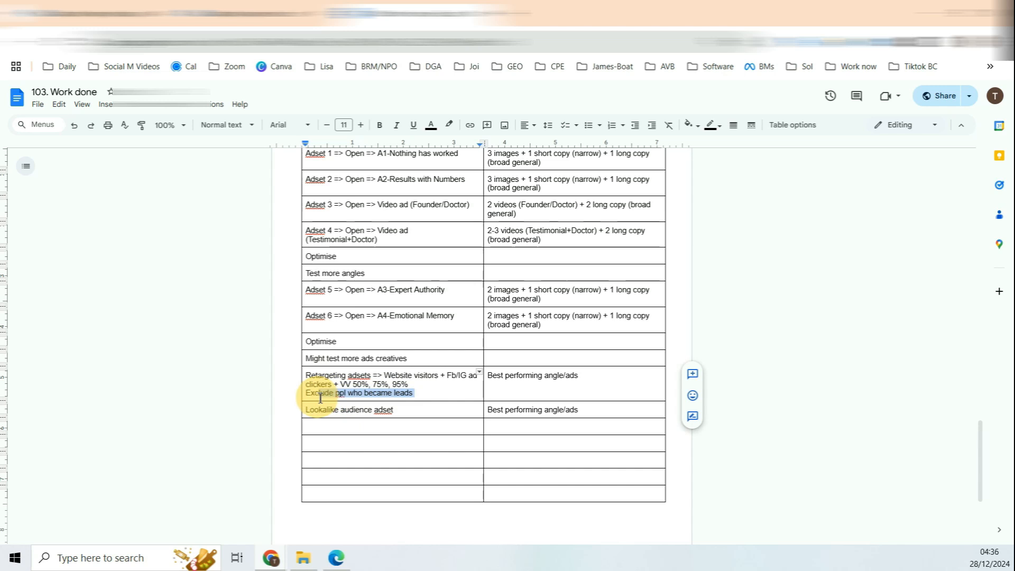
- Switch to Audiences and start a custom audience with Website as its source
{"action": "left_click", "coordinate": [296, 11]}
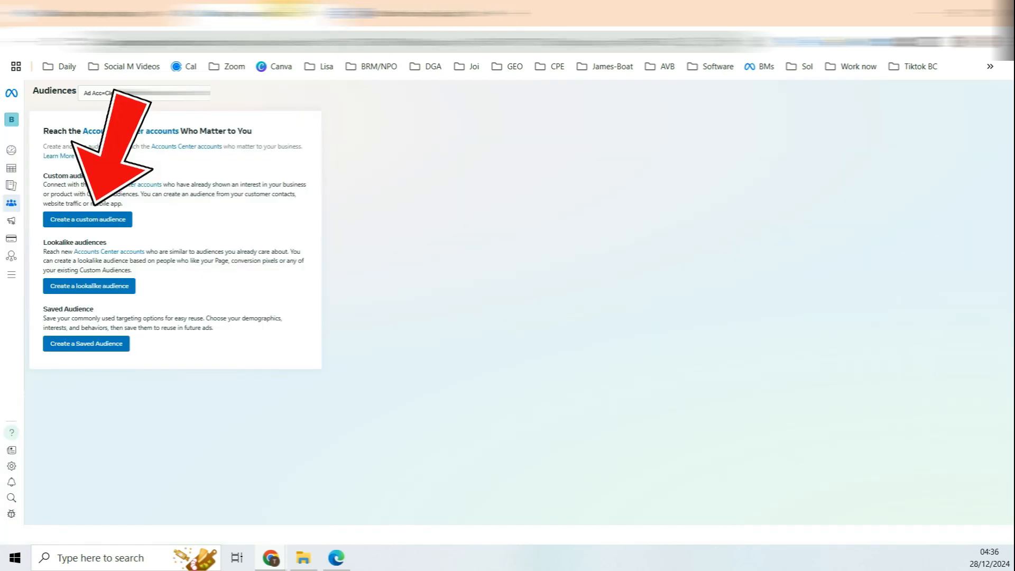
{"action": "left_click", "coordinate": [69, 225]}
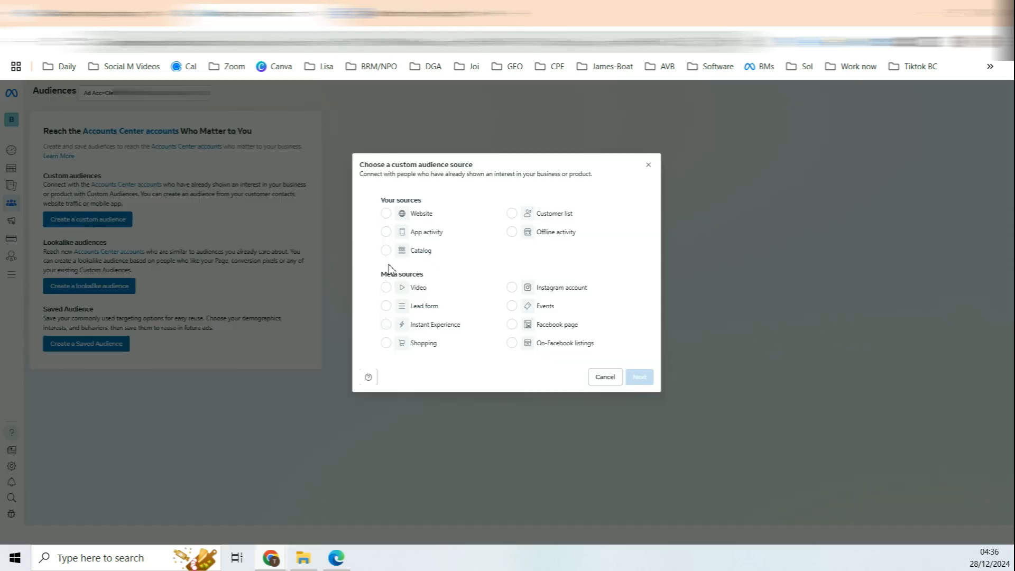
{"action": "left_click", "coordinate": [425, 219]}
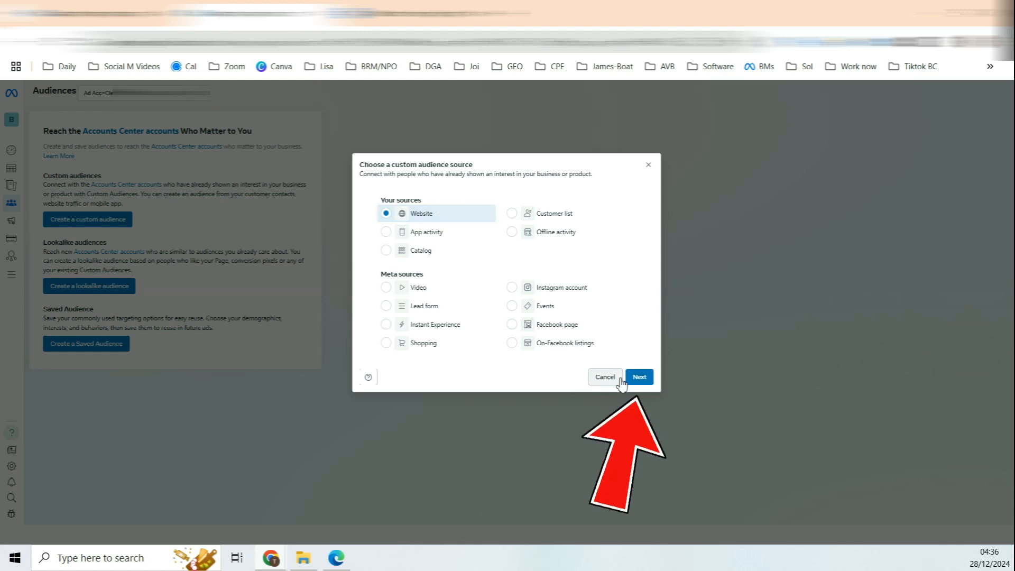
{"action": "left_click", "coordinate": [641, 377]}
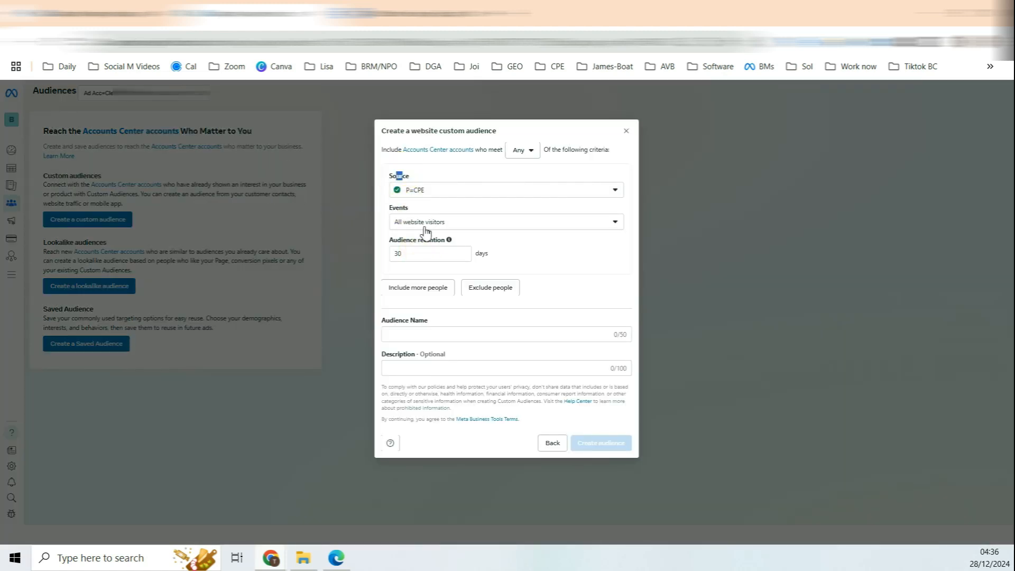
- Set the website audience's retention to 180 days
{"action": "double_click", "coordinate": [410, 255]}
{"action": "type", "text": "30180"}
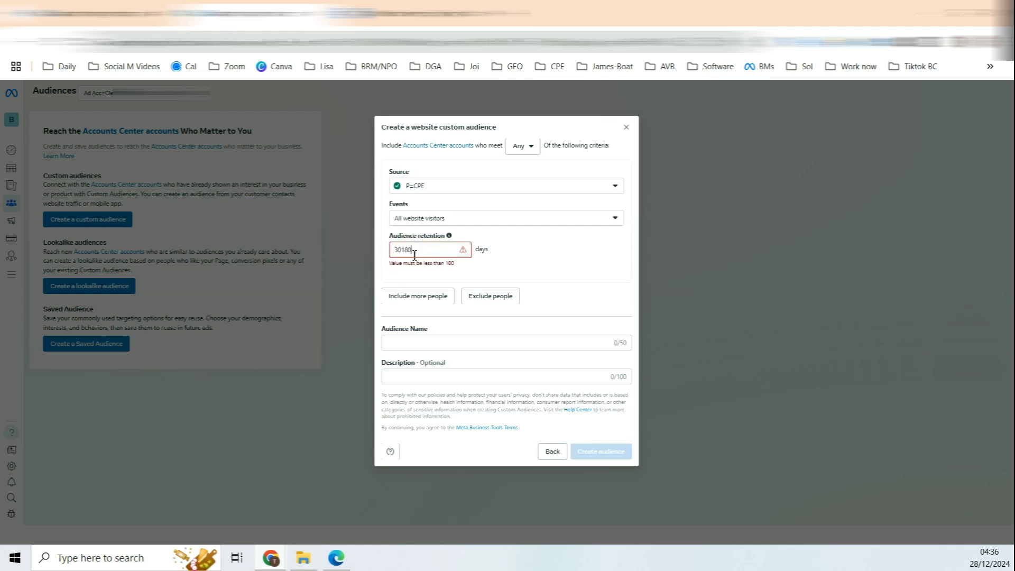
{"action": "type", "text": "180"}
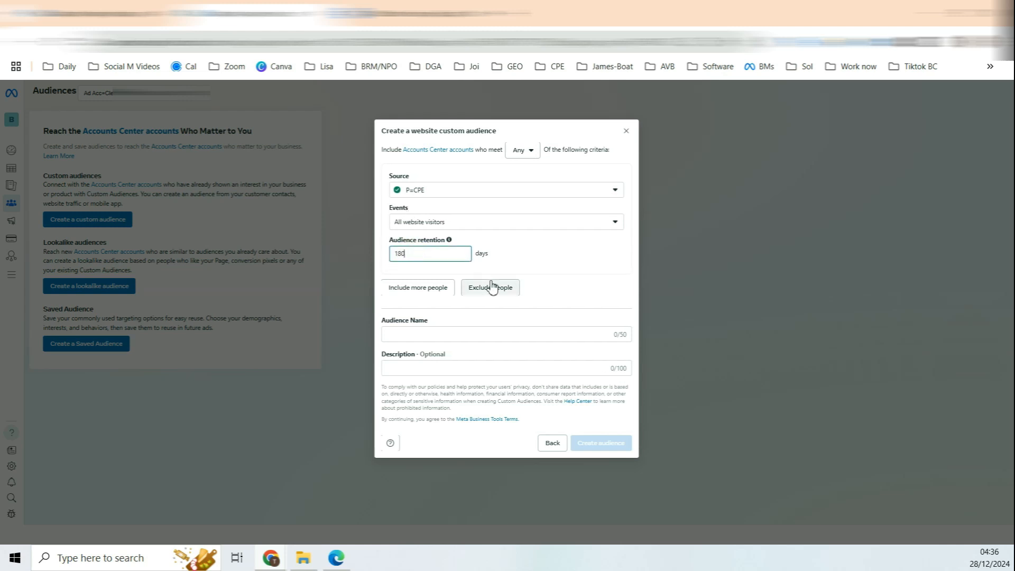
{"action": "left_click_drag", "start_coordinate": [434, 243], "coordinate": [428, 244]}
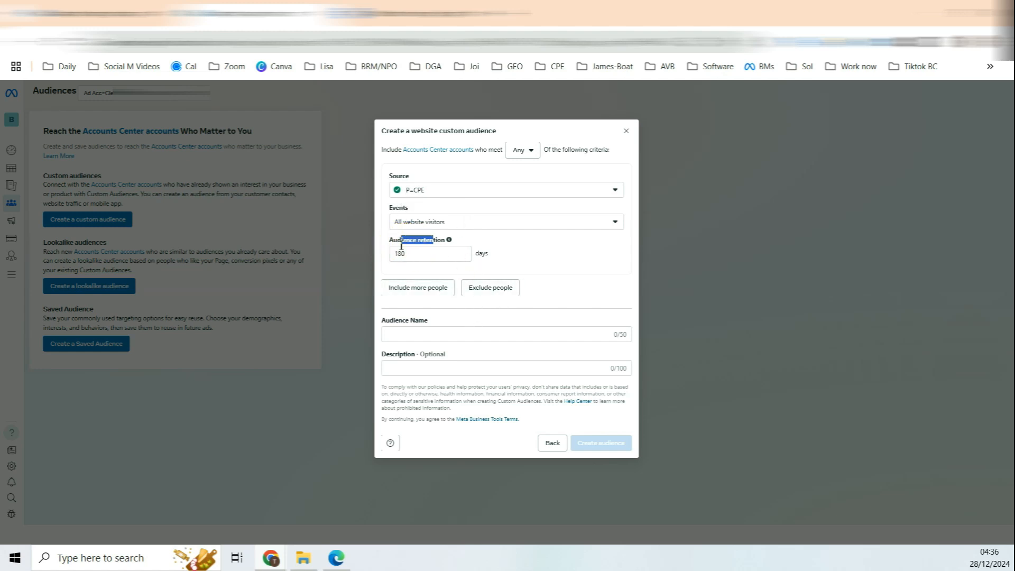
- Create the all-website-visitors audience with 30 days' retention under the name "WV-30", and check its availability
{"action": "left_click_drag", "start_coordinate": [414, 259], "coordinate": [332, 265]}
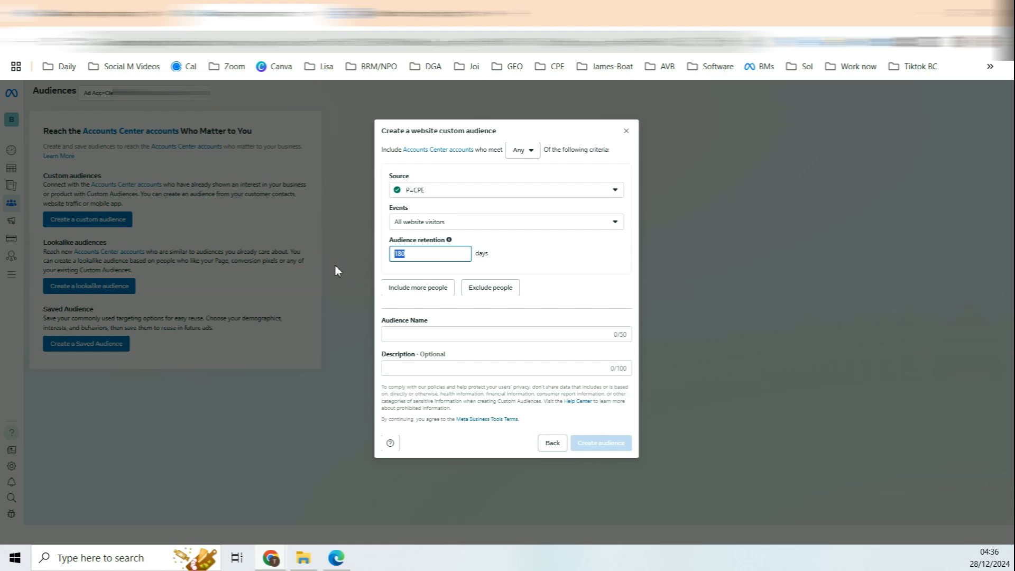
{"action": "type", "text": "30"}
{"action": "left_click", "coordinate": [414, 333]}
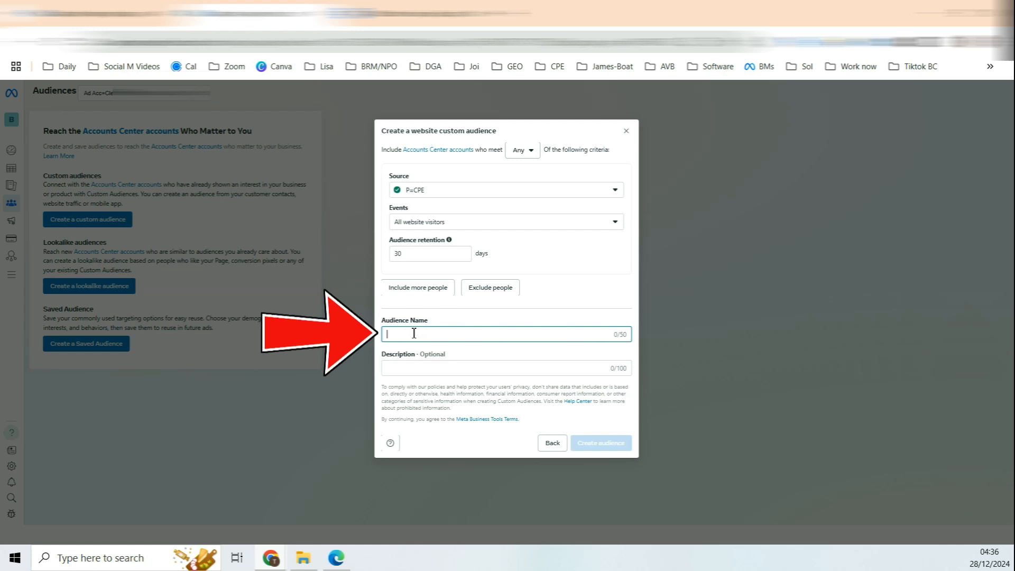
{"action": "type", "text": "WV-30"}
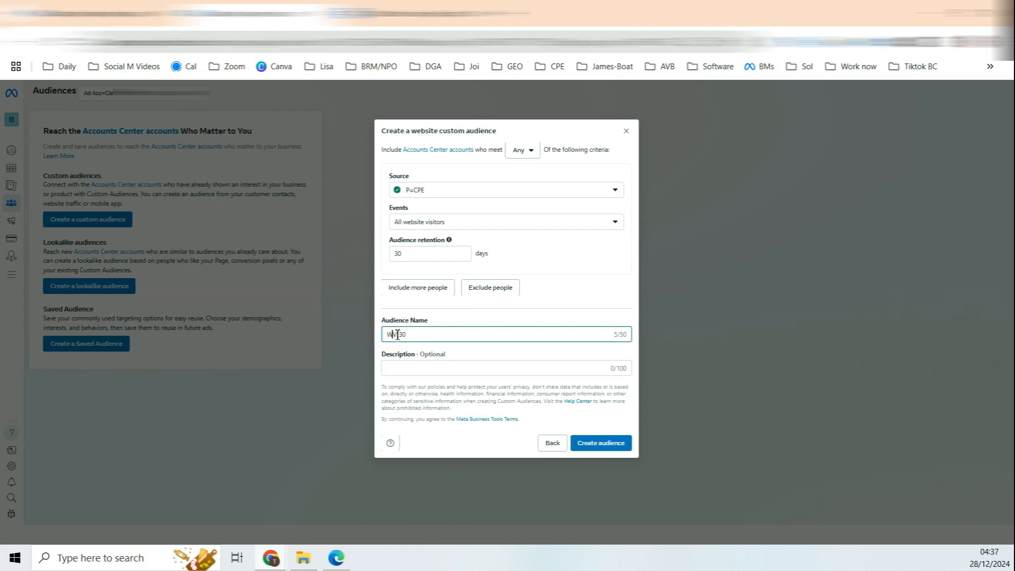
{"action": "triple_click", "coordinate": [398, 334]}
{"action": "left_click", "coordinate": [591, 444]}
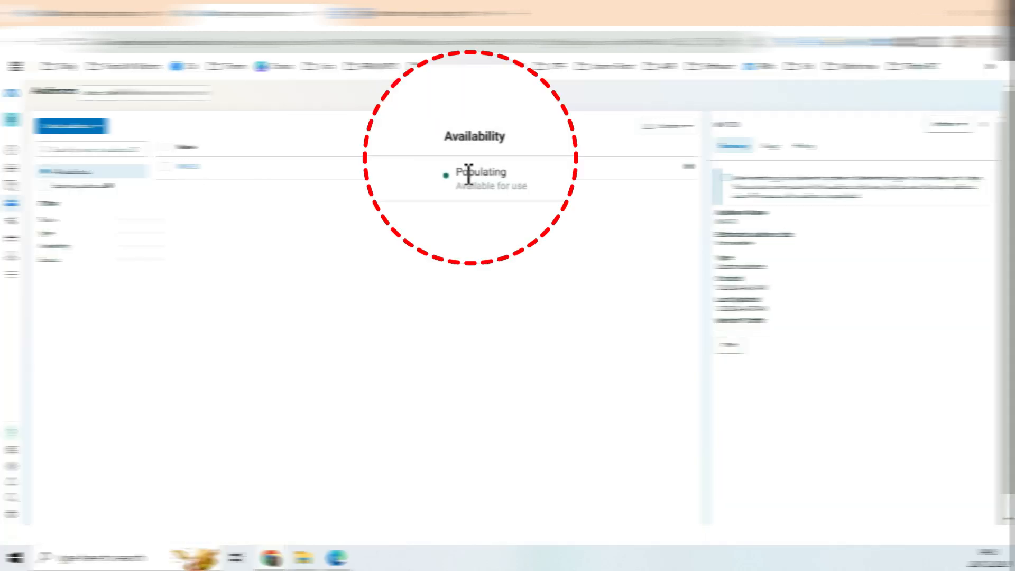
{"action": "left_click_drag", "start_coordinate": [467, 165], "coordinate": [490, 164]}
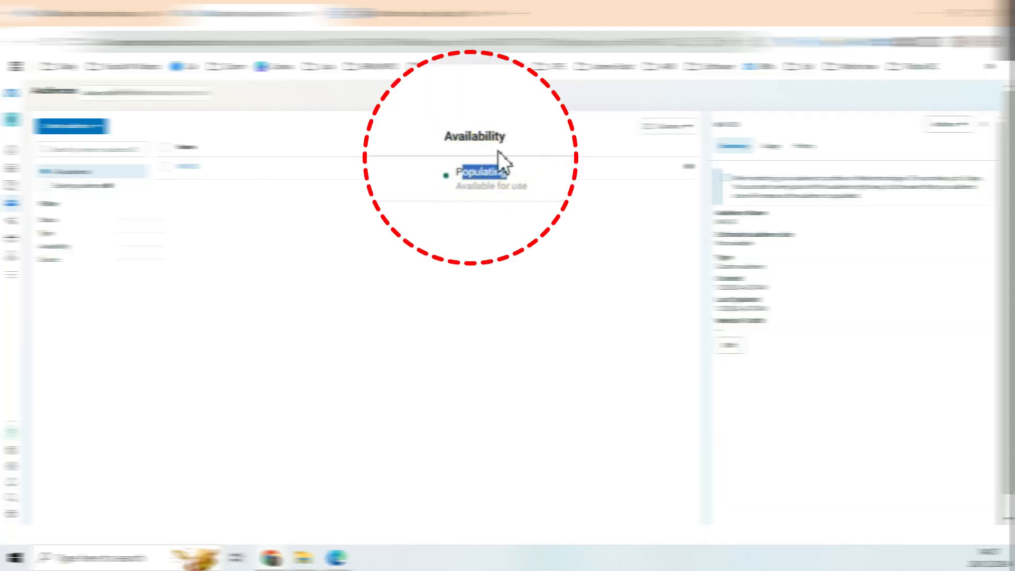
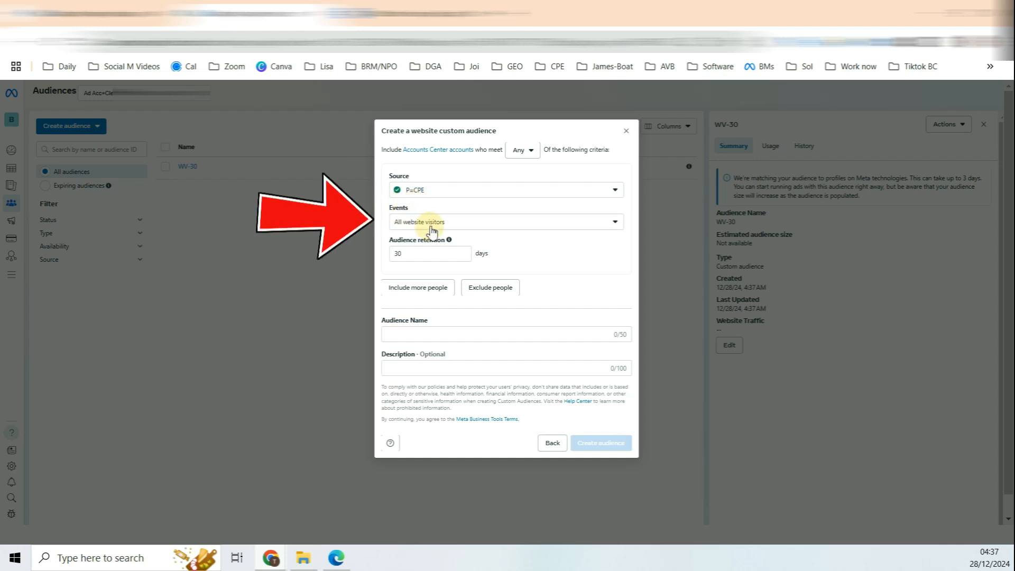
- Open the event choices for another website custom audience and examine the options under "From your events"
{"action": "left_click", "coordinate": [430, 227]}
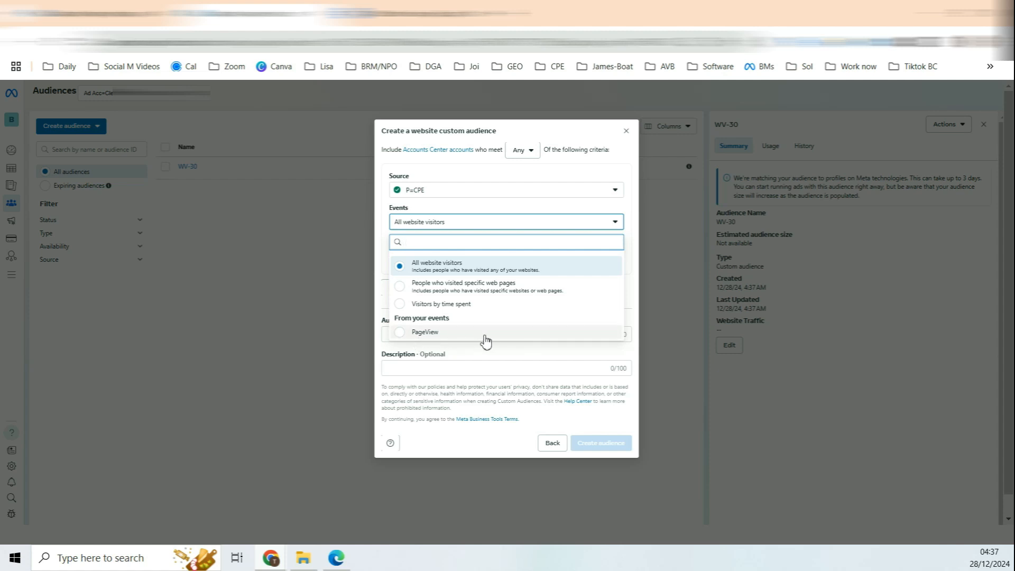
{"action": "left_click_drag", "start_coordinate": [405, 318], "coordinate": [444, 317]}
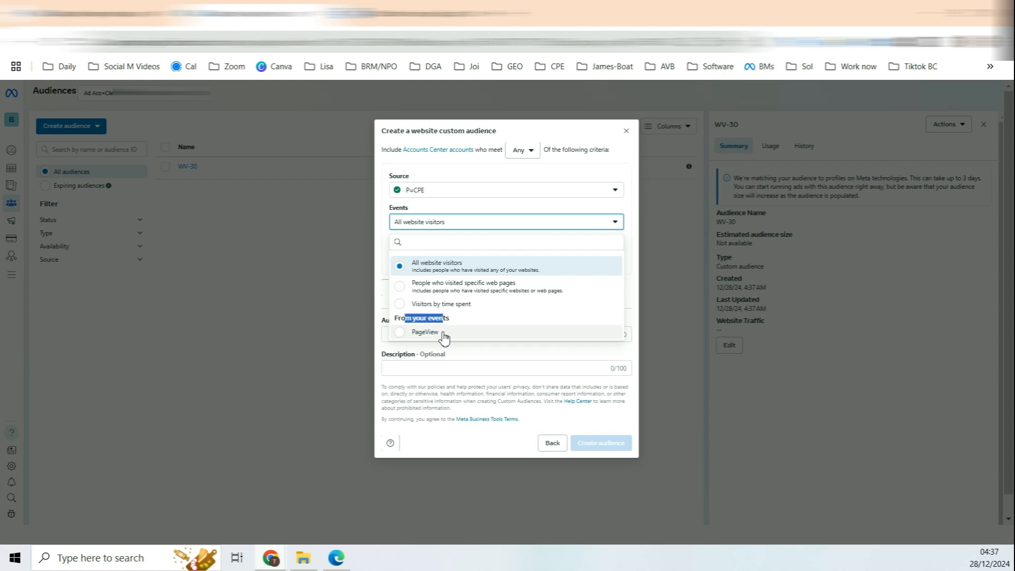
- Base the website custom audience on the PageView event and set its audience retention to 180 days
{"action": "left_click", "coordinate": [415, 336]}
{"action": "left_click_drag", "start_coordinate": [415, 336], "coordinate": [438, 337]}
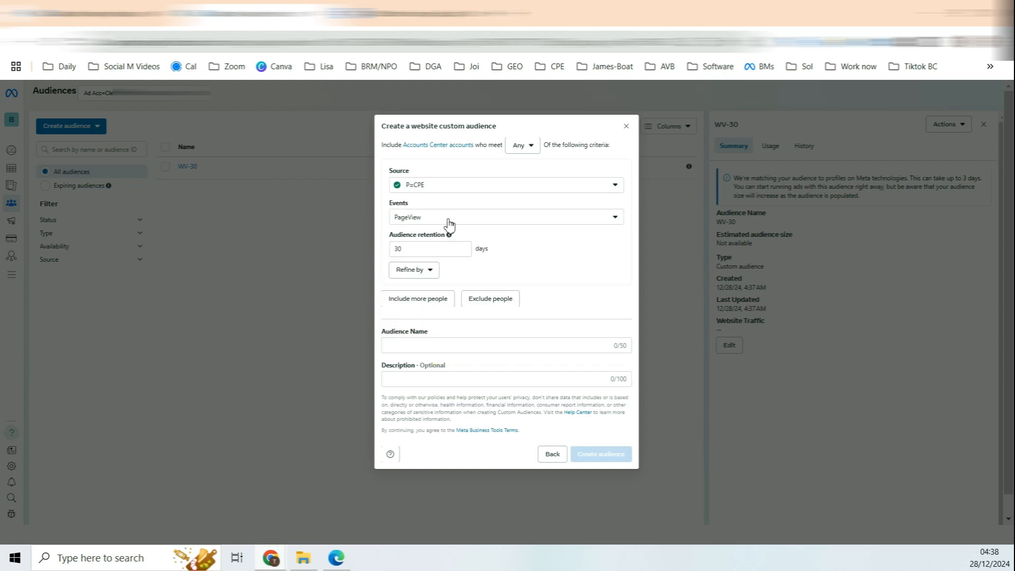
{"action": "left_click", "coordinate": [421, 221]}
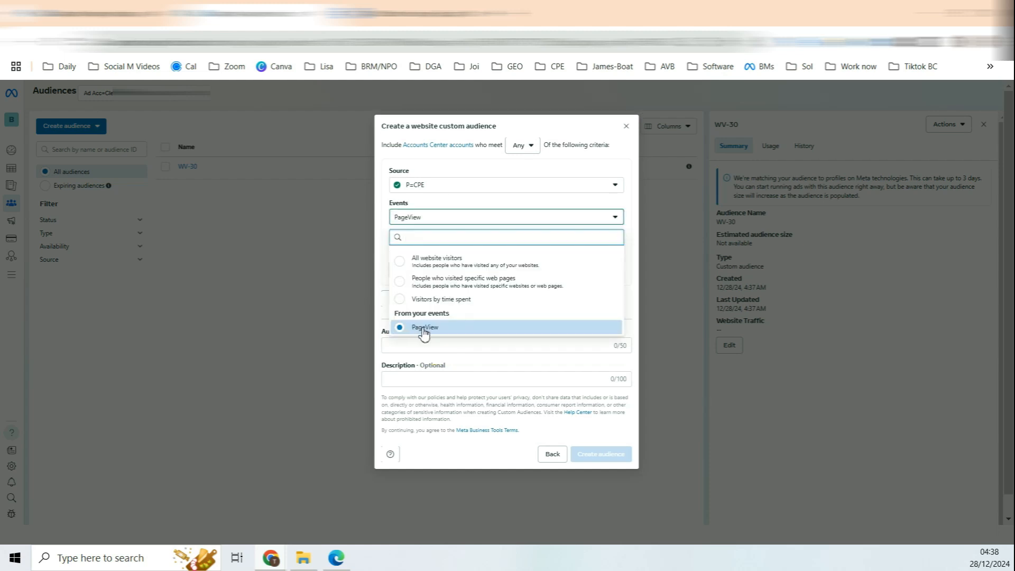
{"action": "left_click", "coordinate": [541, 175]}
{"action": "left_click", "coordinate": [442, 346]}
{"action": "double_click", "coordinate": [398, 250]}
{"action": "type", "text": "180"}
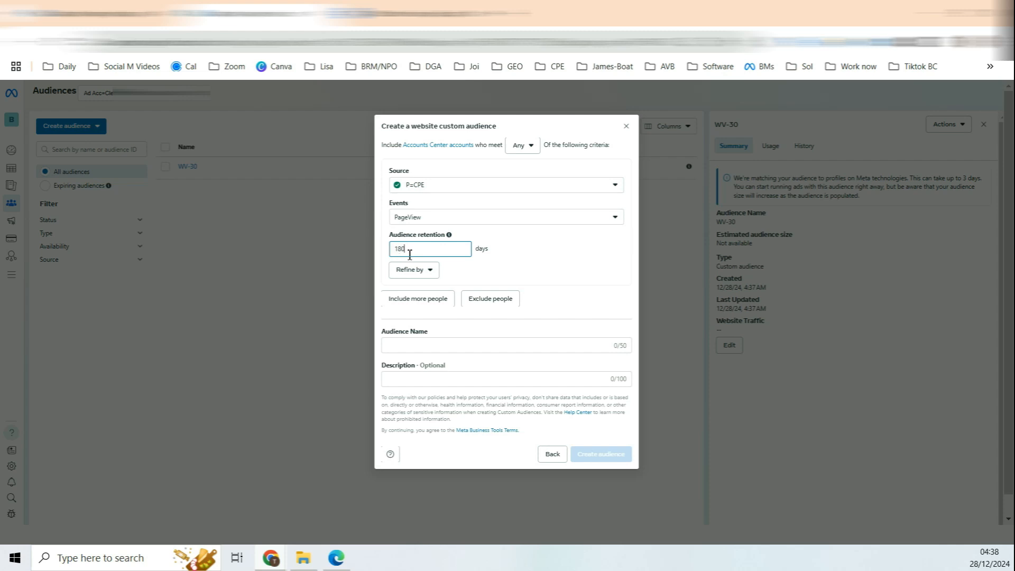
- Name the website audience Lead-180, create it and dismiss the follow-up suggestions
{"action": "left_click", "coordinate": [408, 345]}
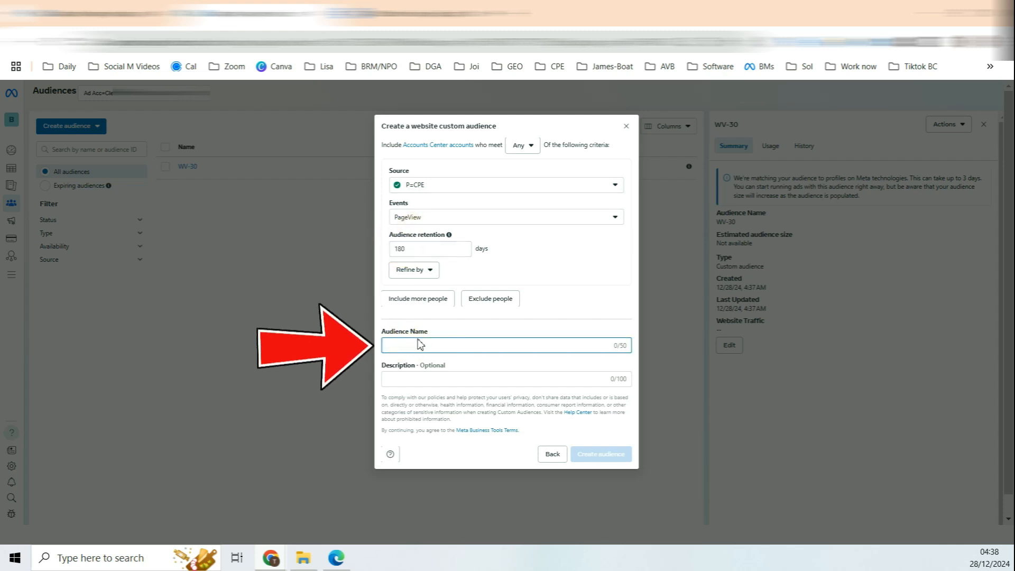
{"action": "type", "text": "Lead-180"}
{"action": "triple_click", "coordinate": [389, 345]}
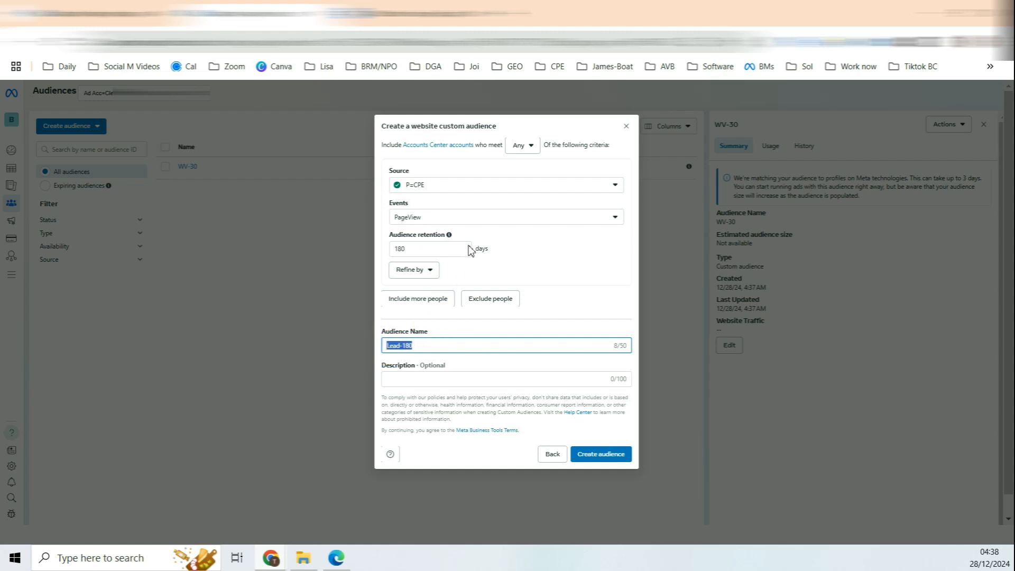
{"action": "left_click", "coordinate": [590, 458]}
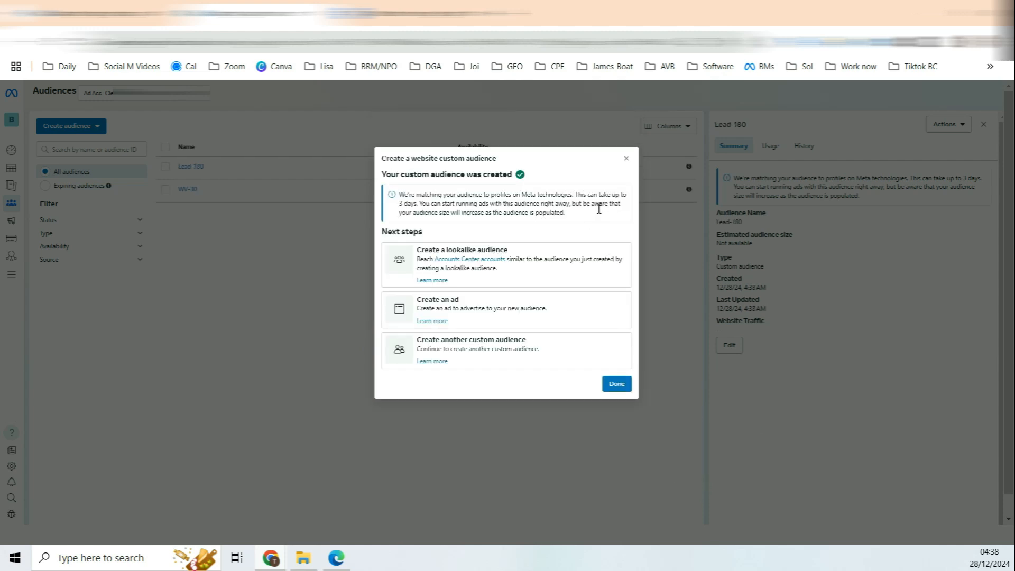
{"action": "left_click", "coordinate": [626, 158]}
- Start a new custom audience with Facebook page as its source
{"action": "left_click", "coordinate": [97, 126]}
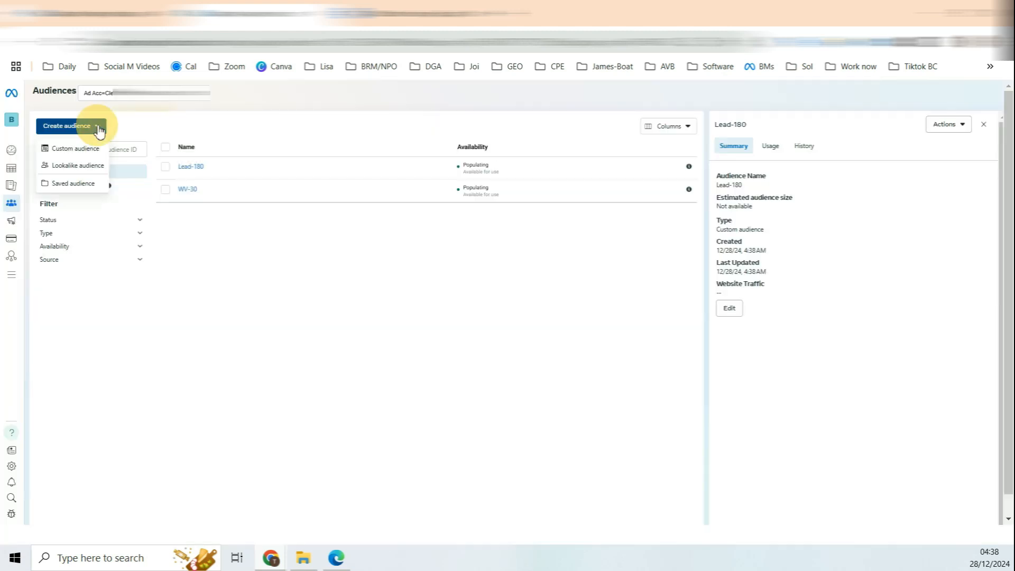
{"action": "left_click", "coordinate": [68, 152]}
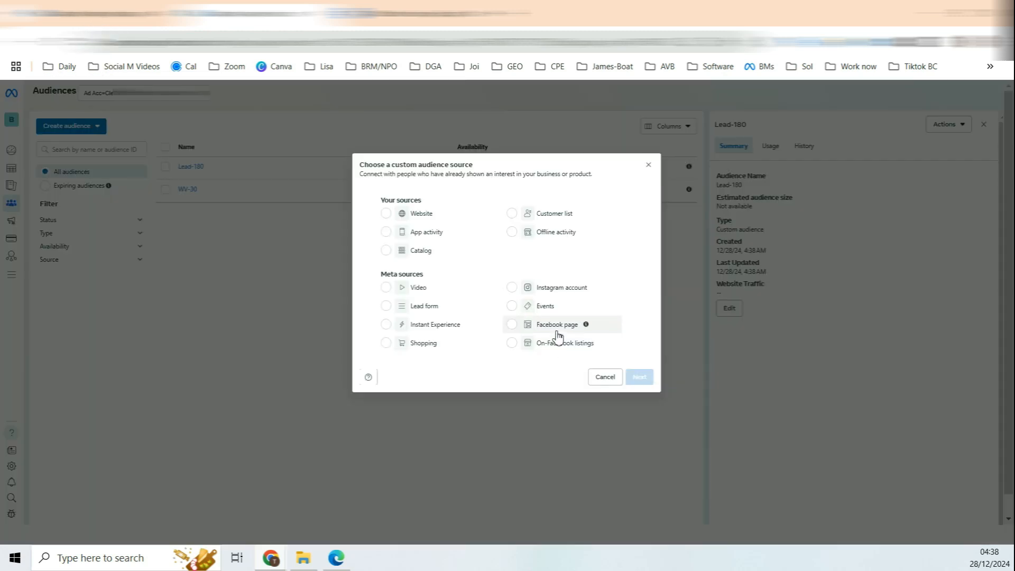
{"action": "left_click", "coordinate": [556, 330]}
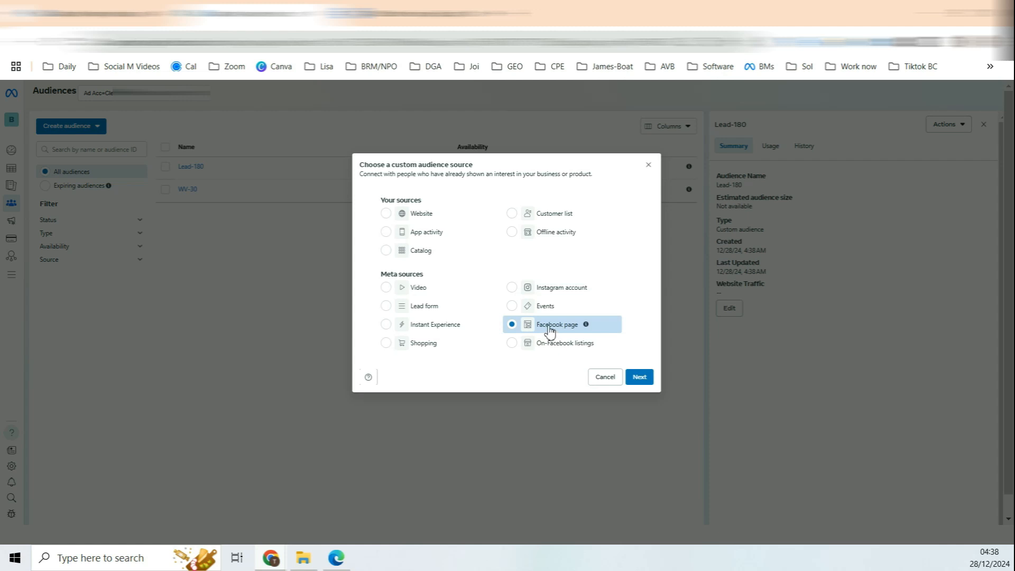
{"action": "left_click_drag", "start_coordinate": [542, 329], "coordinate": [574, 327]}
{"action": "left_click_drag", "start_coordinate": [537, 214], "coordinate": [567, 216]}
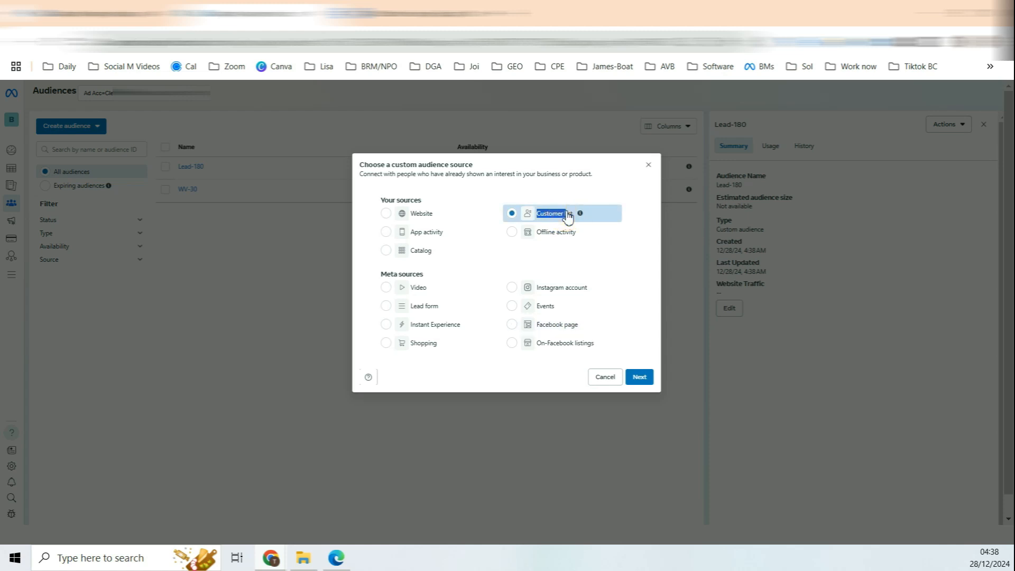
{"action": "left_click_drag", "start_coordinate": [568, 216], "coordinate": [547, 222]}
{"action": "left_click_drag", "start_coordinate": [394, 274], "coordinate": [462, 299]}
{"action": "left_click", "coordinate": [565, 324]}
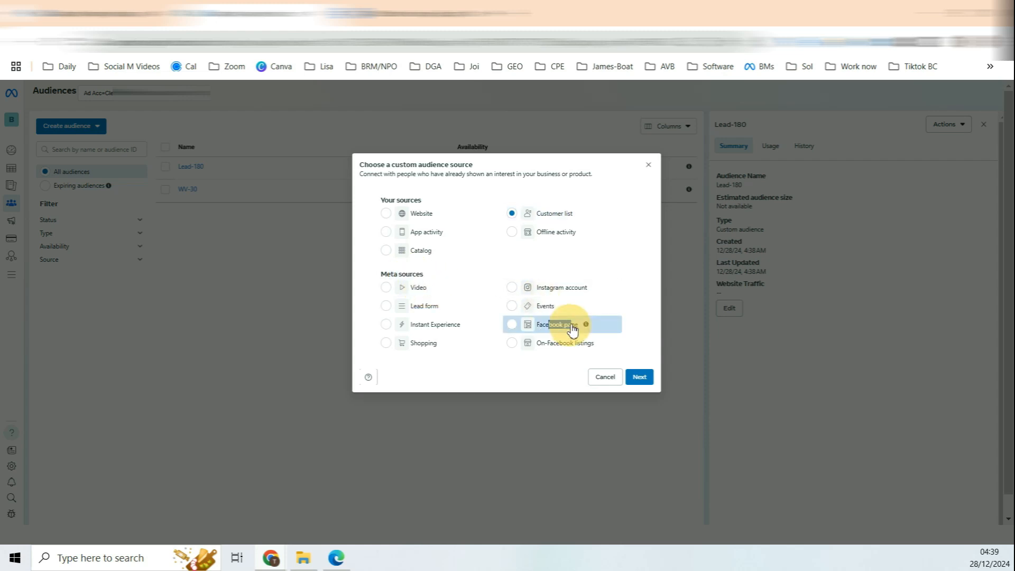
{"action": "left_click", "coordinate": [418, 213]}
{"action": "left_click", "coordinate": [555, 326]}
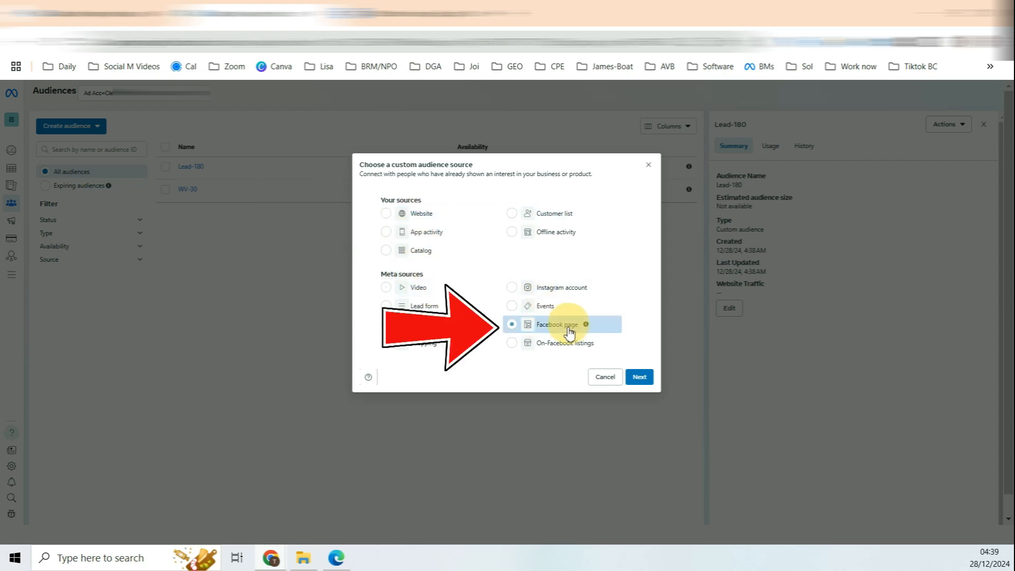
{"action": "left_click", "coordinate": [639, 376]}
- For the Jewelica.Com.Bd page, target accounts that engaged with any post or ad, with a retention of 30 days
{"action": "left_click", "coordinate": [598, 208]}
{"action": "left_click", "coordinate": [423, 208]}
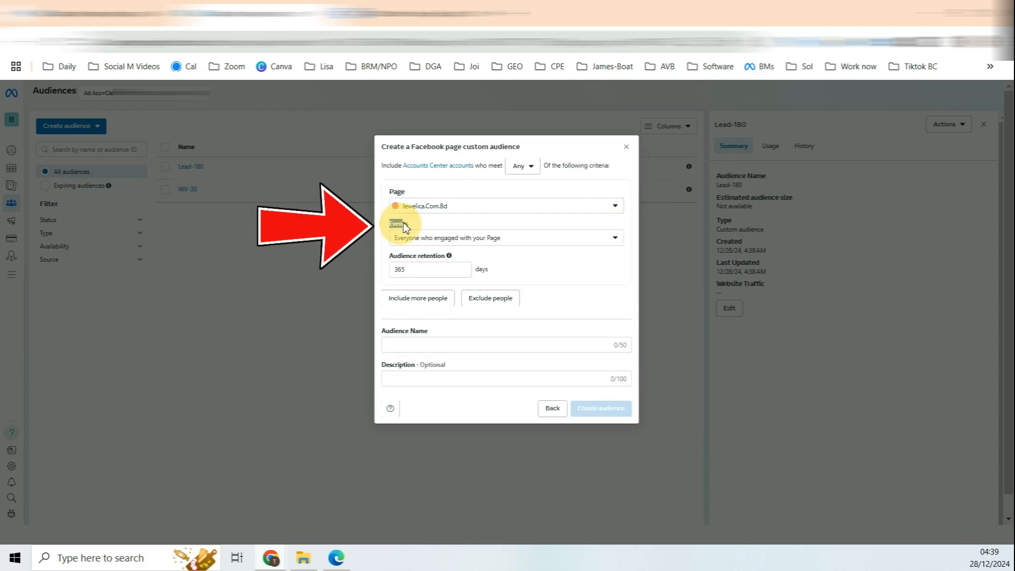
{"action": "left_click", "coordinate": [449, 240]}
{"action": "left_click", "coordinate": [531, 342]}
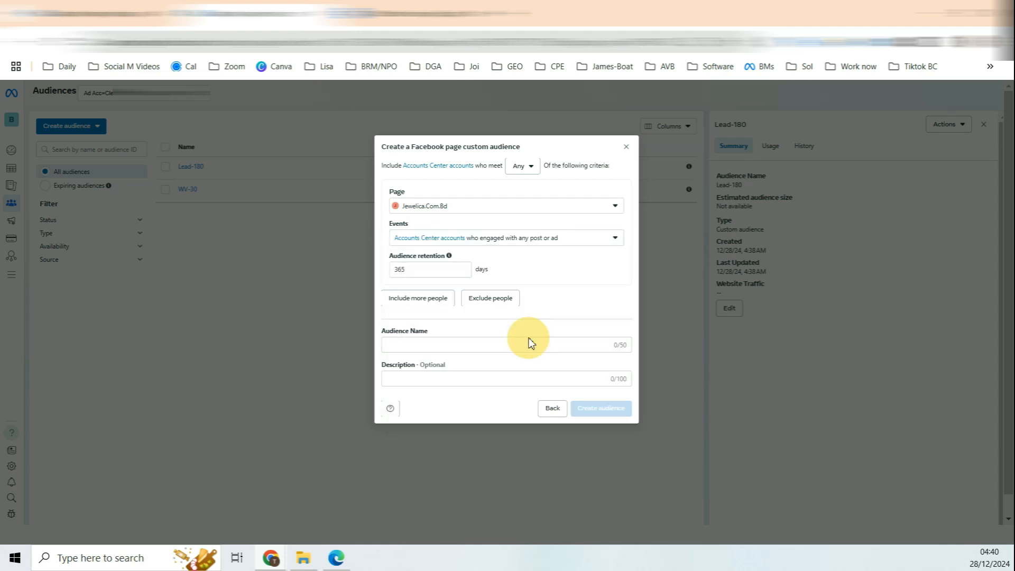
{"action": "double_click", "coordinate": [398, 270]}
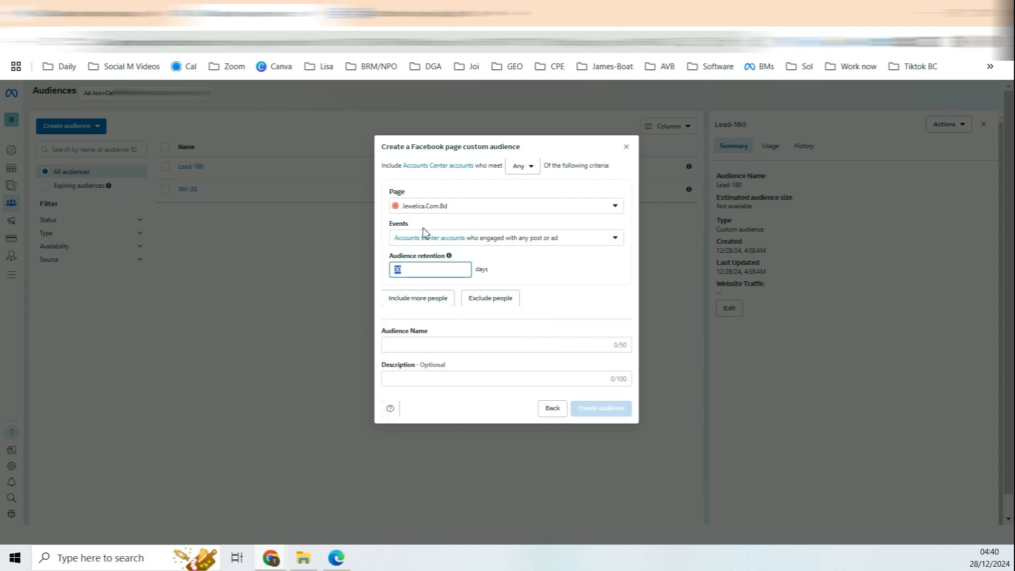
- Include a second group of accounts that clicked any call-to-action button, with a retention of 30 days
{"action": "left_click", "coordinate": [419, 302]}
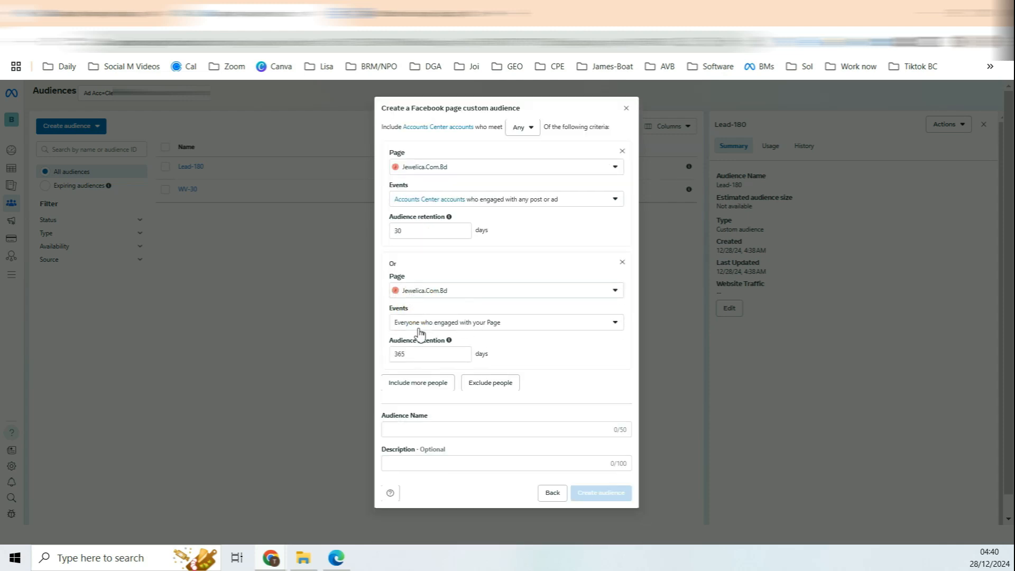
{"action": "left_click", "coordinate": [479, 324]}
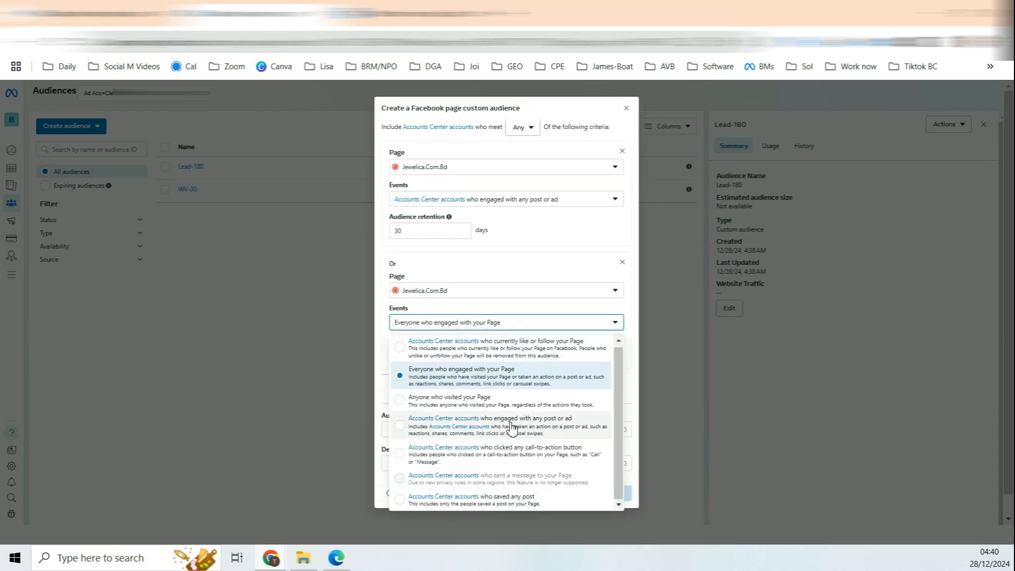
{"action": "left_click", "coordinate": [512, 448]}
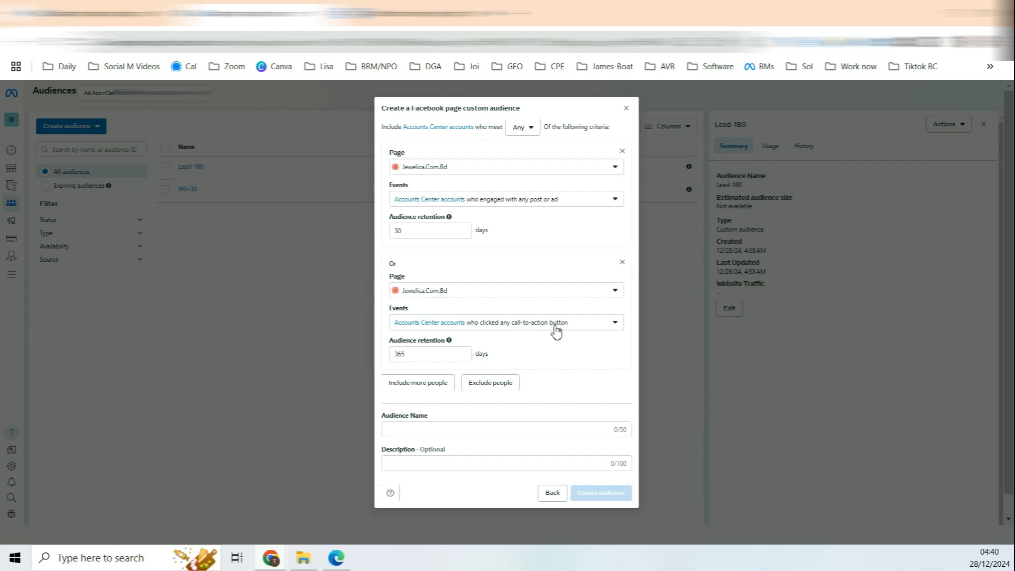
{"action": "double_click", "coordinate": [417, 359]}
{"action": "type", "text": "30"}
- Name the Facebook page audience Fb-Clickers-30, create it and return to the audience list
{"action": "left_click", "coordinate": [437, 430]}
{"action": "type", "text": "Fb"}
{"action": "mouse_move", "coordinate": [409, 430]}
{"action": "left_mouse_down"}
{"action": "mouse_move", "coordinate": [393, 431]}
{"action": "mouse_move", "coordinate": [419, 430]}
{"action": "mouse_move", "coordinate": [403, 431]}
{"action": "left_mouse_up"}
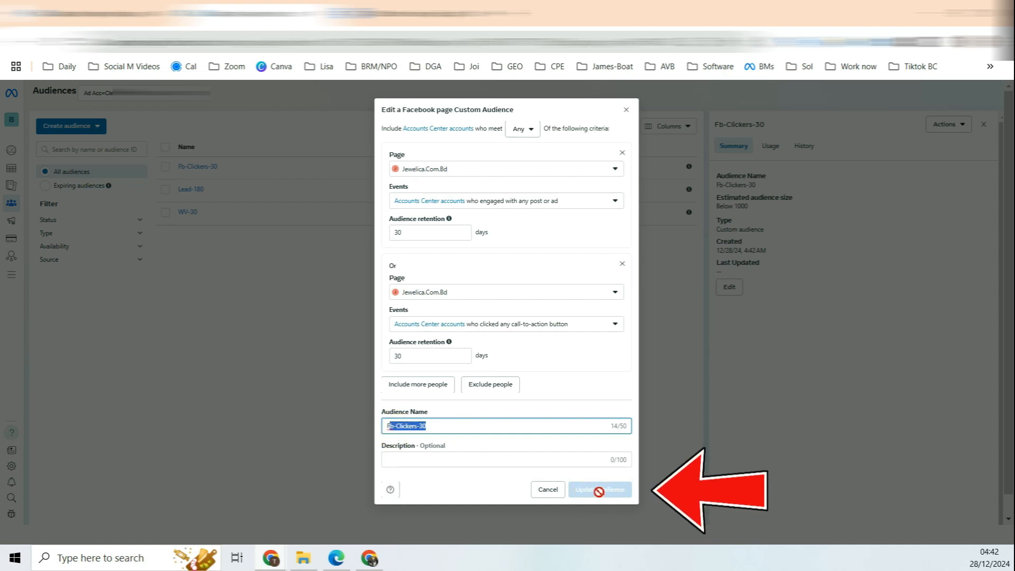
{"action": "left_click", "coordinate": [626, 109]}
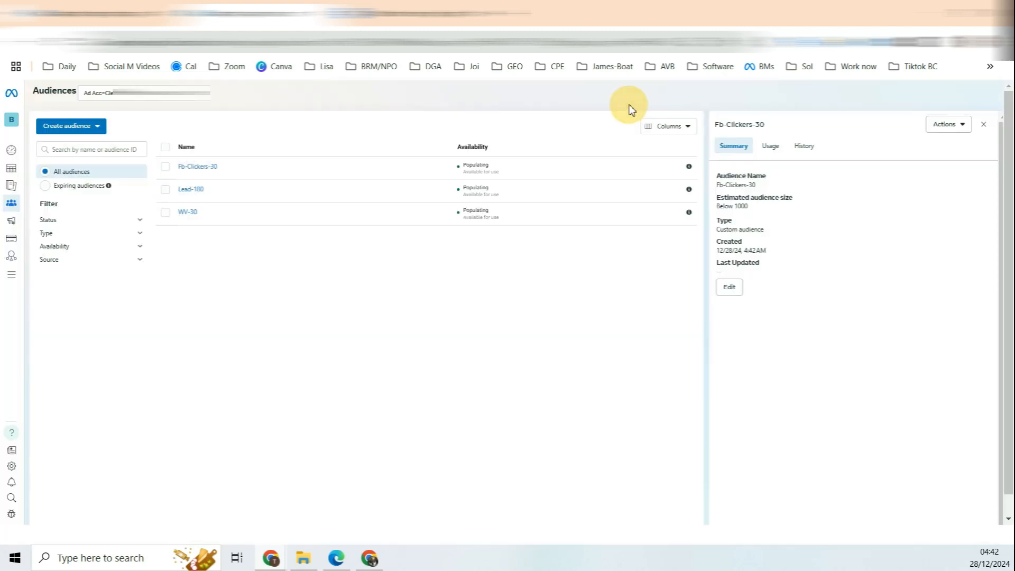
- Start a video-based custom audience of people who have viewed at least 50% of the video
{"action": "left_click", "coordinate": [68, 128]}
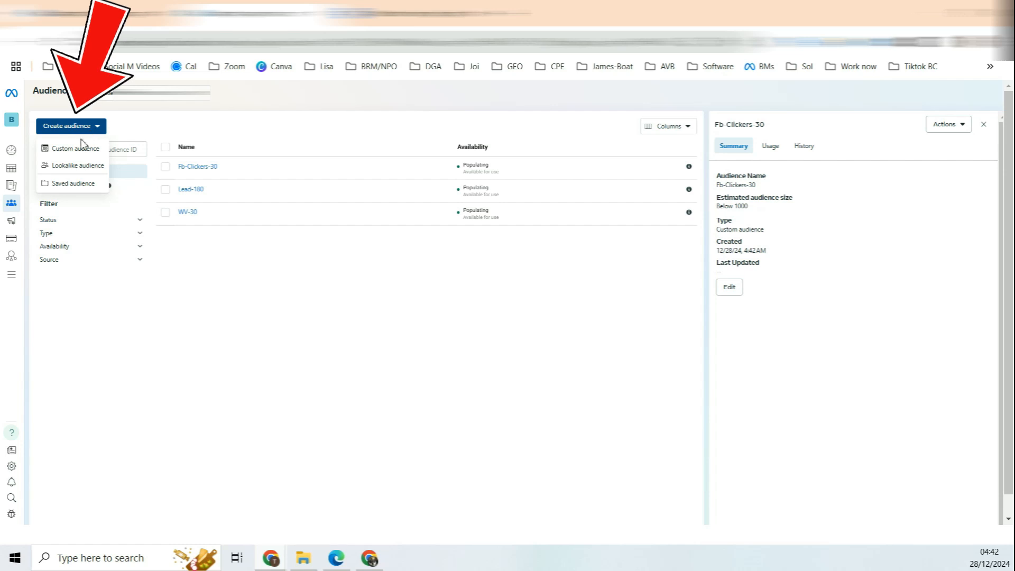
{"action": "left_click", "coordinate": [75, 148]}
{"action": "left_click", "coordinate": [420, 288]}
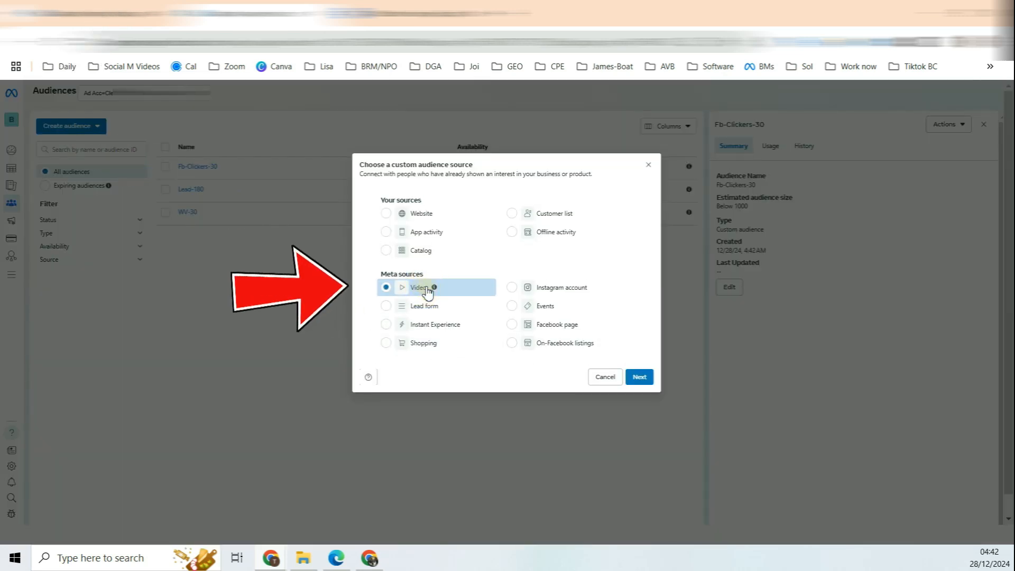
{"action": "left_click", "coordinate": [640, 376]}
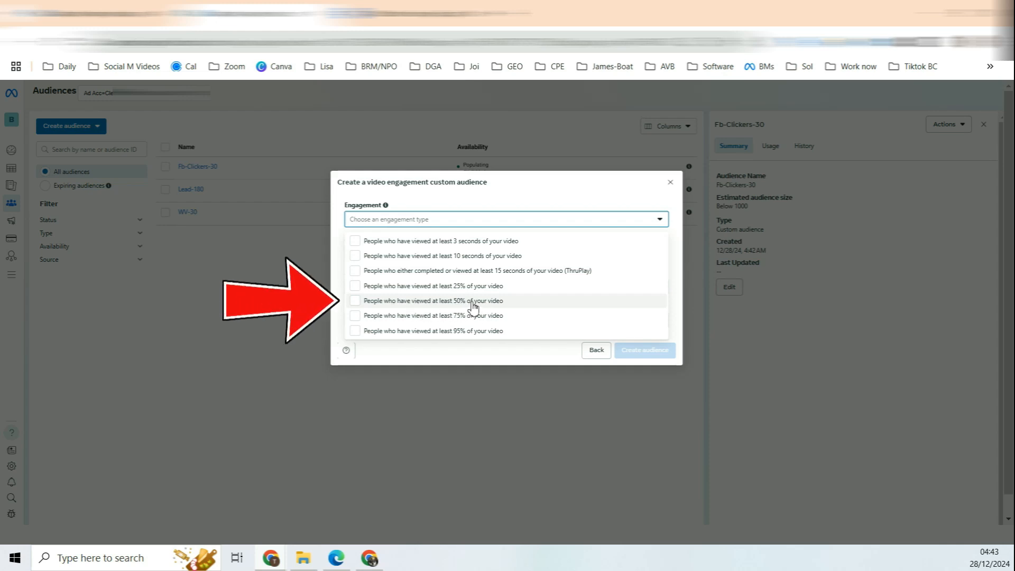
{"action": "left_click", "coordinate": [468, 302]}
{"action": "left_click", "coordinate": [642, 234]}
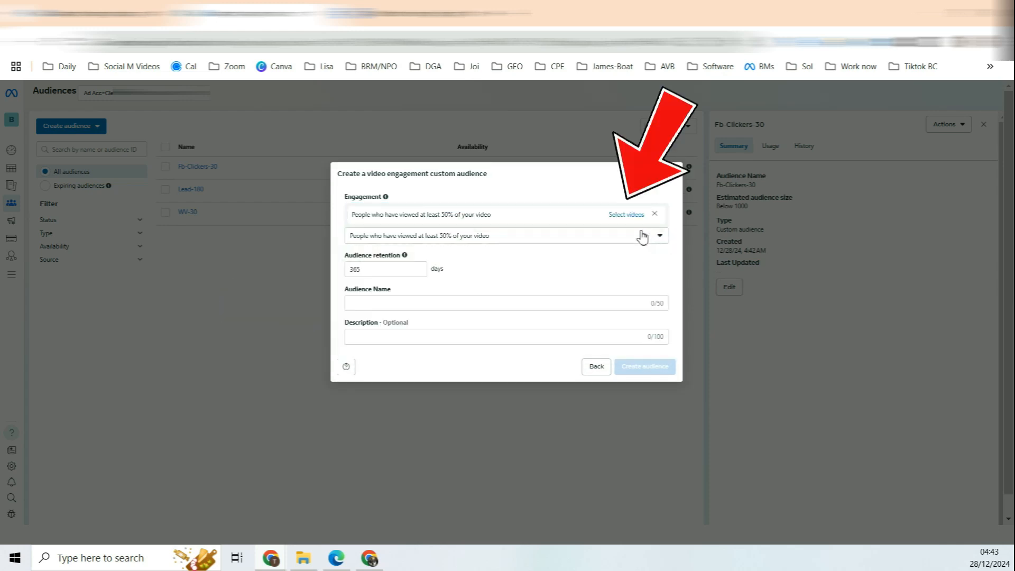
- Select the 0:48 video uploaded Dec 24, 2024 from the Facebook page's videos and confirm the selection
{"action": "left_click", "coordinate": [626, 214]}
{"action": "left_click", "coordinate": [317, 139]}
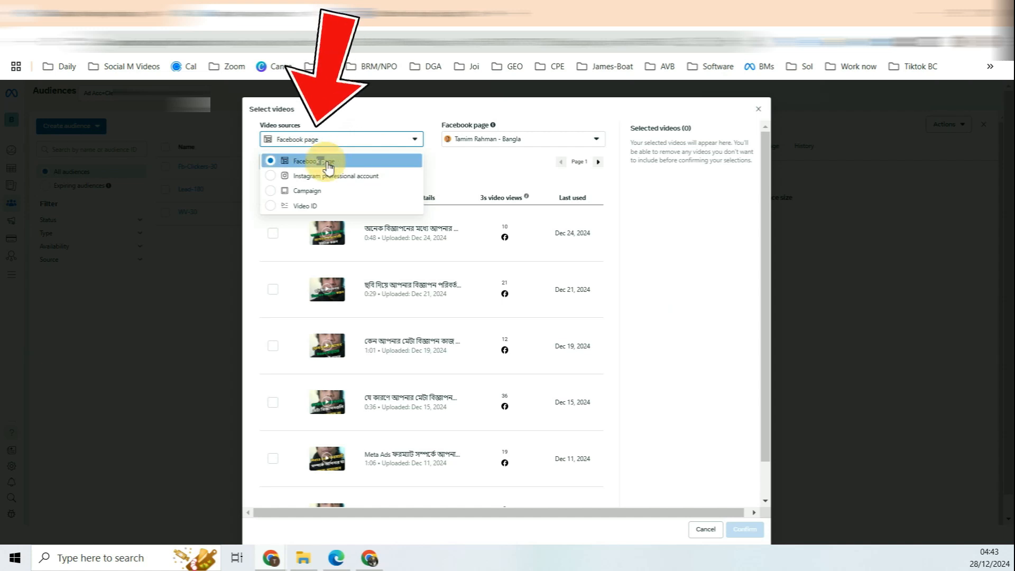
{"action": "left_click", "coordinate": [316, 161]}
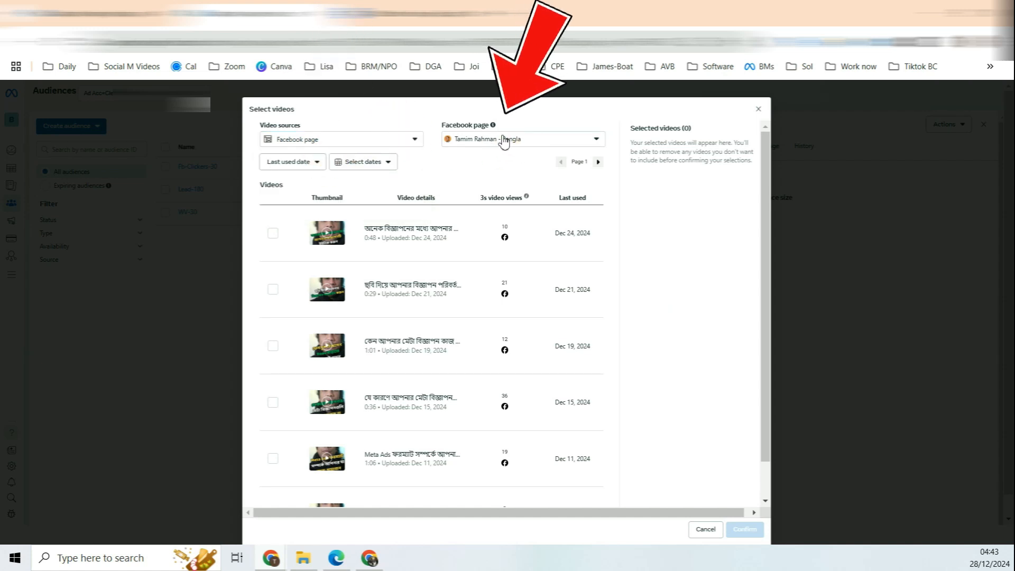
{"action": "left_click", "coordinate": [598, 161]}
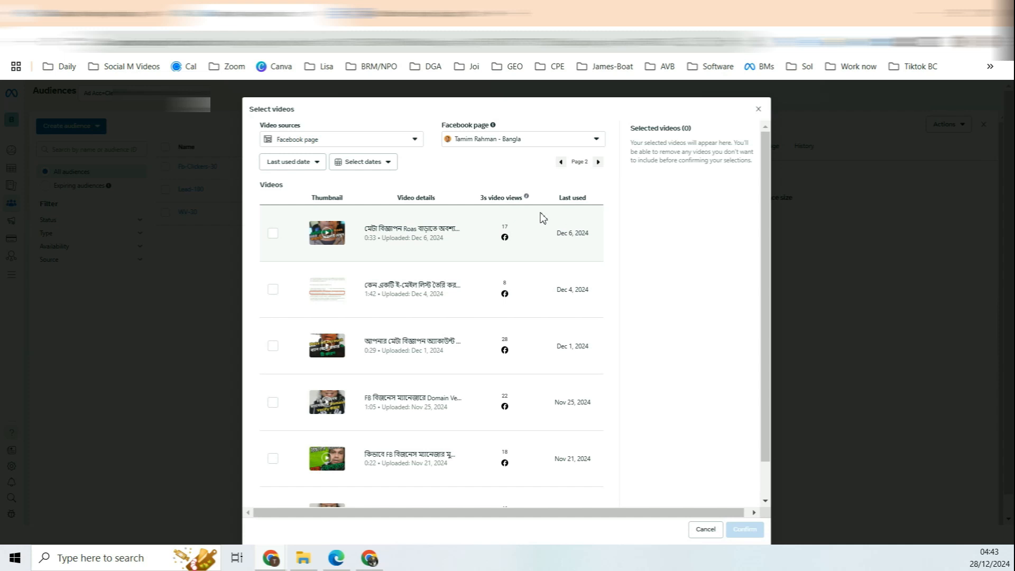
{"action": "left_click", "coordinate": [561, 162]}
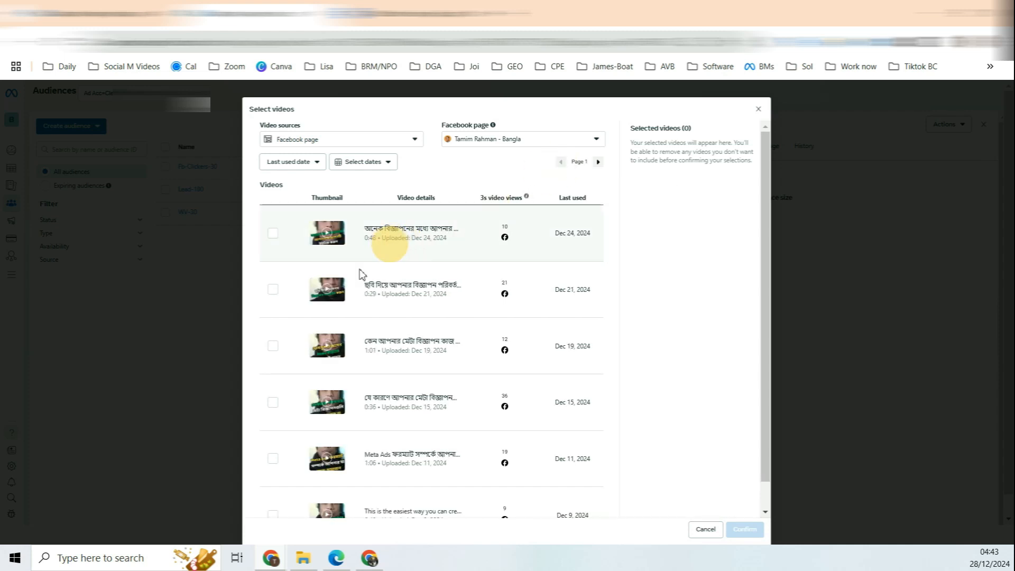
{"action": "left_click", "coordinate": [273, 233]}
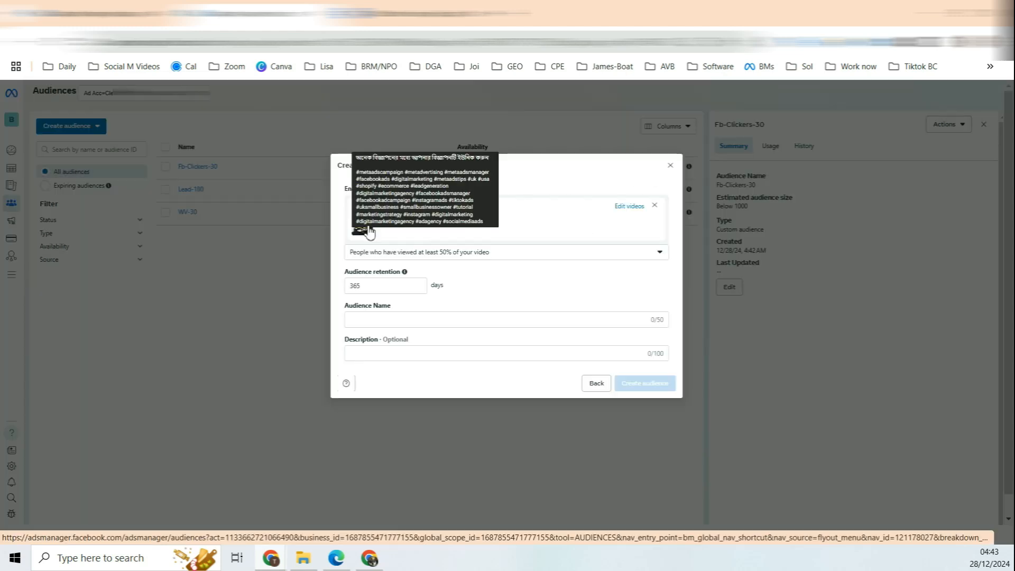
- Reopen the audience's video selection and add the 0:29 video uploaded Dec 21, 2024
{"action": "left_click", "coordinate": [626, 208]}
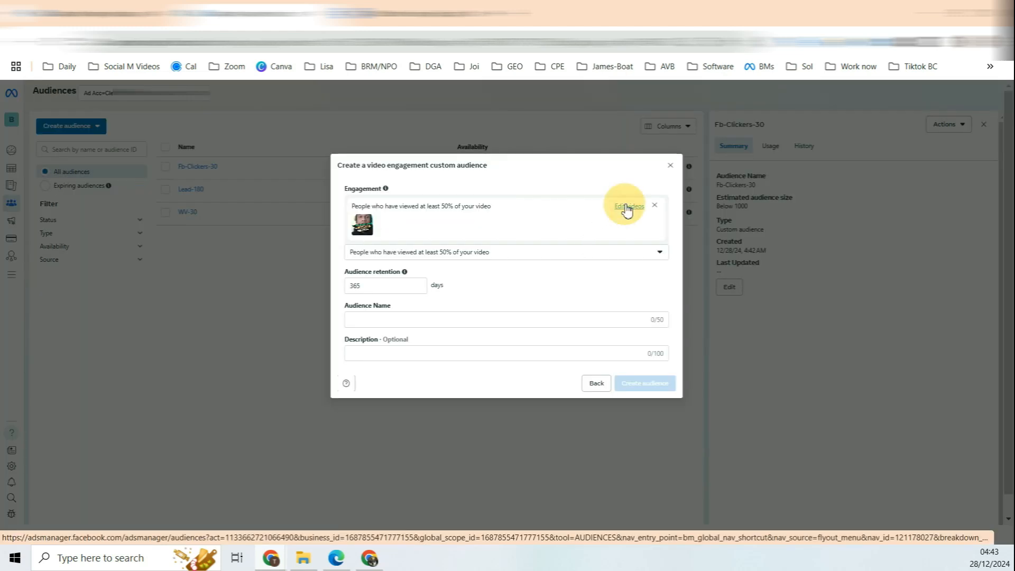
{"action": "left_click", "coordinate": [274, 292]}
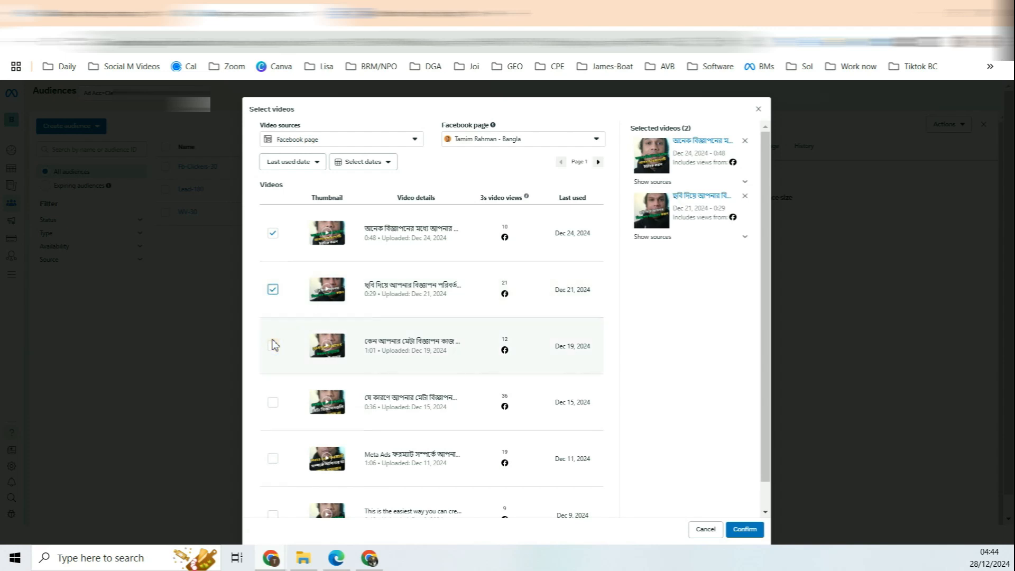
{"action": "left_click", "coordinate": [274, 347]}
{"action": "left_click", "coordinate": [274, 404]}
{"action": "left_click", "coordinate": [273, 404]}
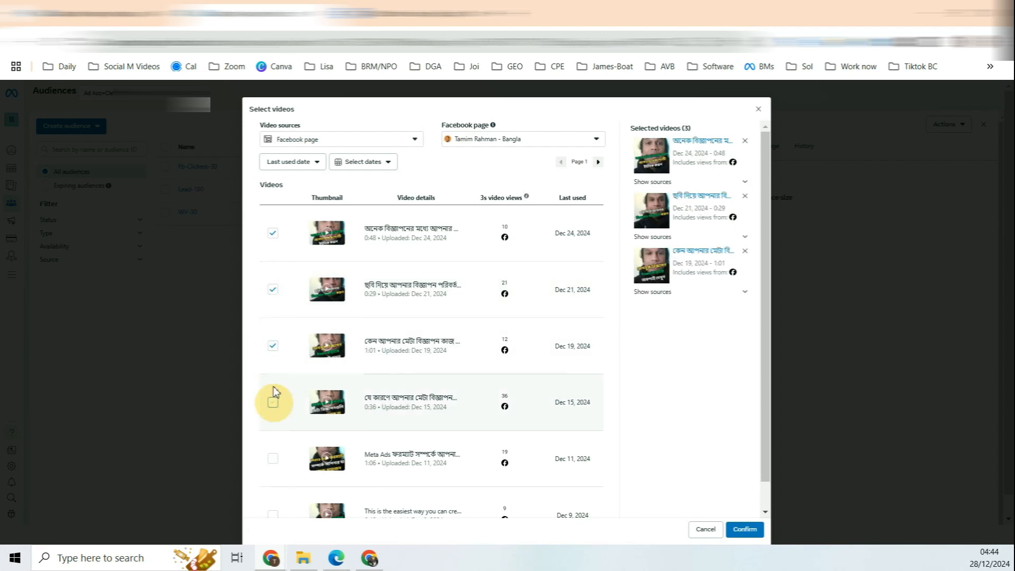
{"action": "left_click", "coordinate": [273, 346]}
{"action": "left_click", "coordinate": [274, 291]}
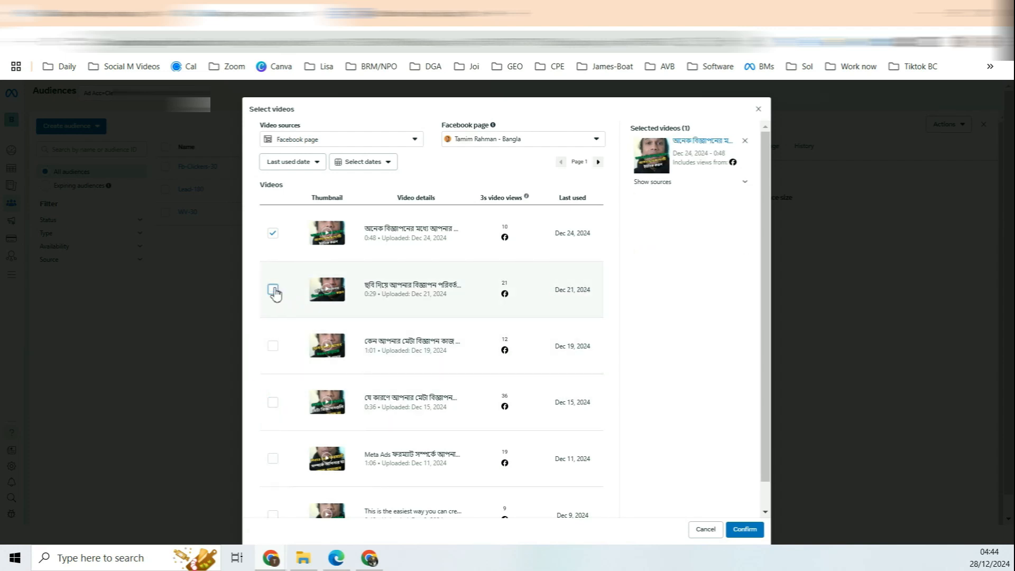
{"action": "left_click", "coordinate": [274, 291]}
{"action": "left_click", "coordinate": [274, 346]}
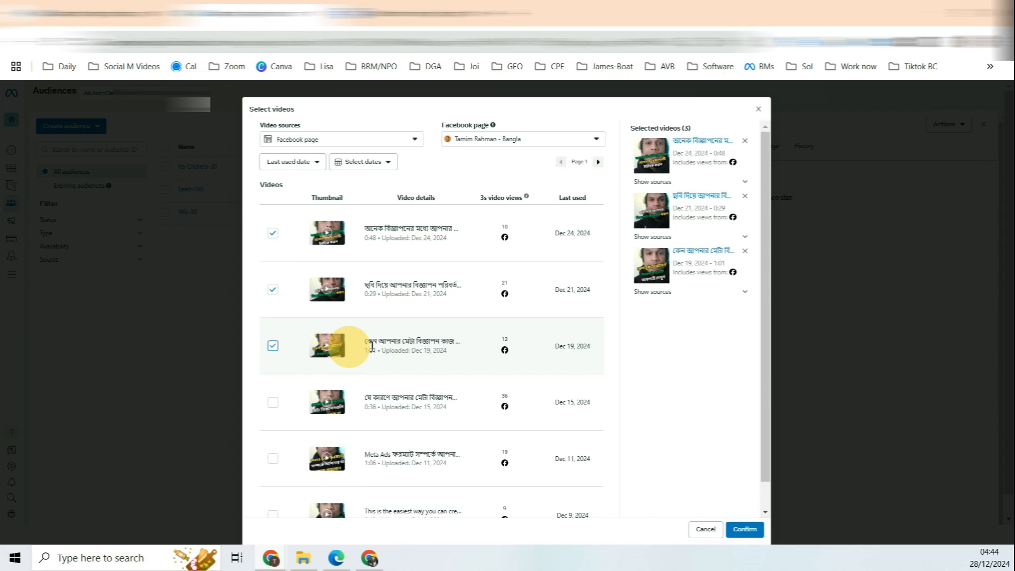
{"action": "left_click", "coordinate": [273, 345]}
{"action": "left_click", "coordinate": [272, 289]}
{"action": "left_click", "coordinate": [272, 289]}
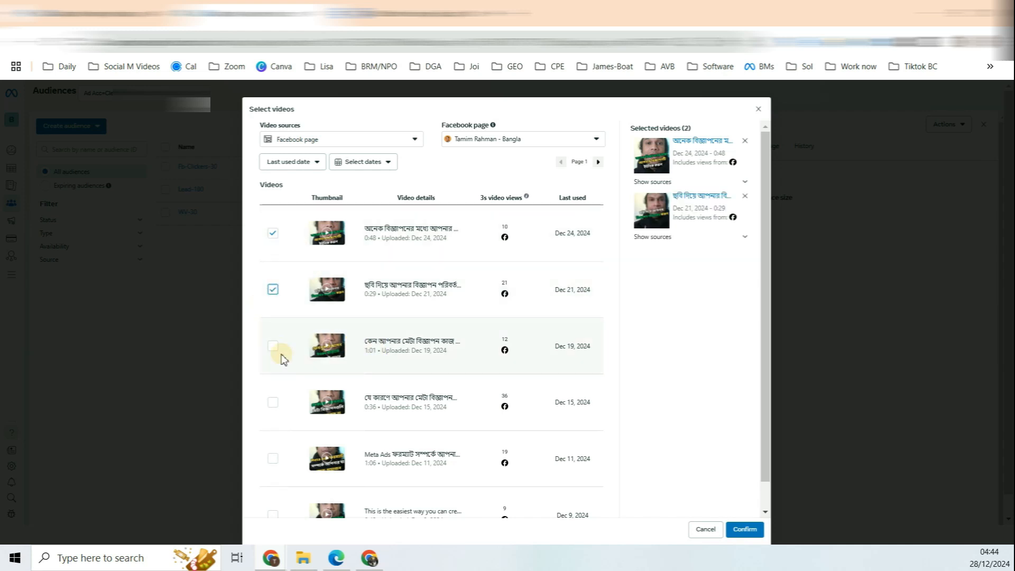
- Add the 1:01 video uploaded Dec 19, 2024 to the selection and confirm the chosen videos
{"action": "left_click", "coordinate": [273, 346]}
{"action": "left_click", "coordinate": [738, 530]}
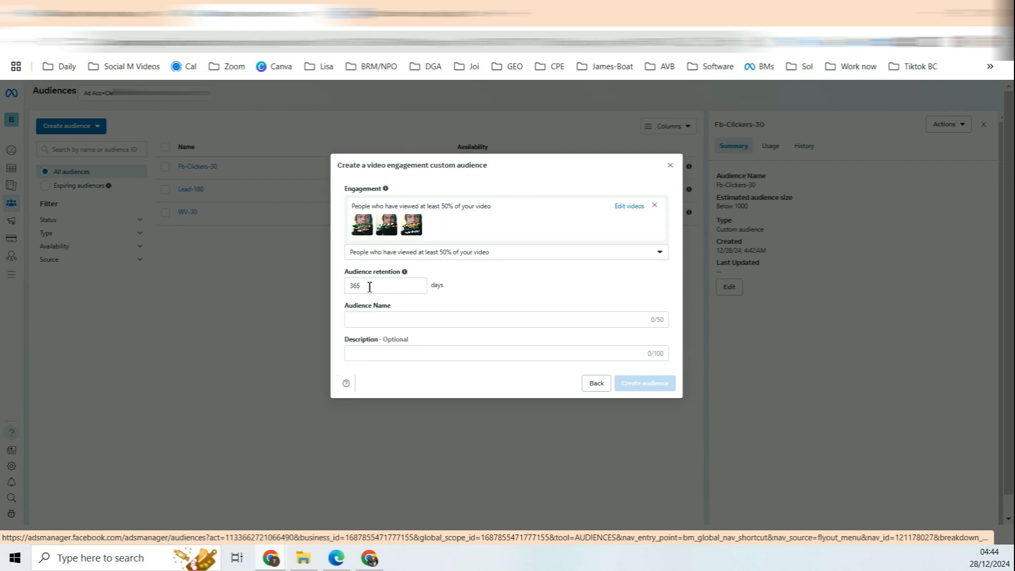
- Name the 50% video viewers audience VV-50%-3video and create it
{"action": "double_click", "coordinate": [352, 286]}
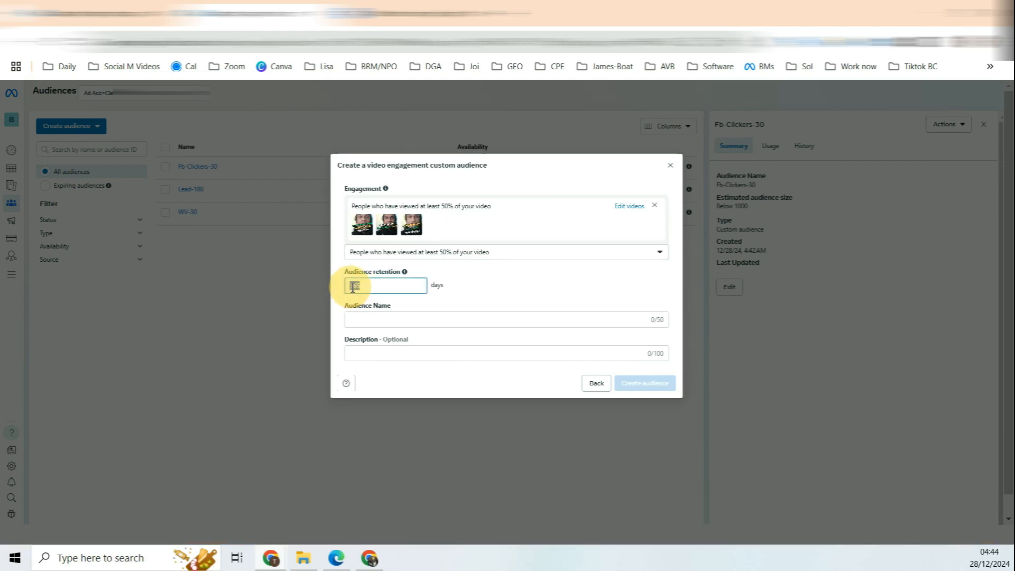
{"action": "left_click", "coordinate": [385, 319]}
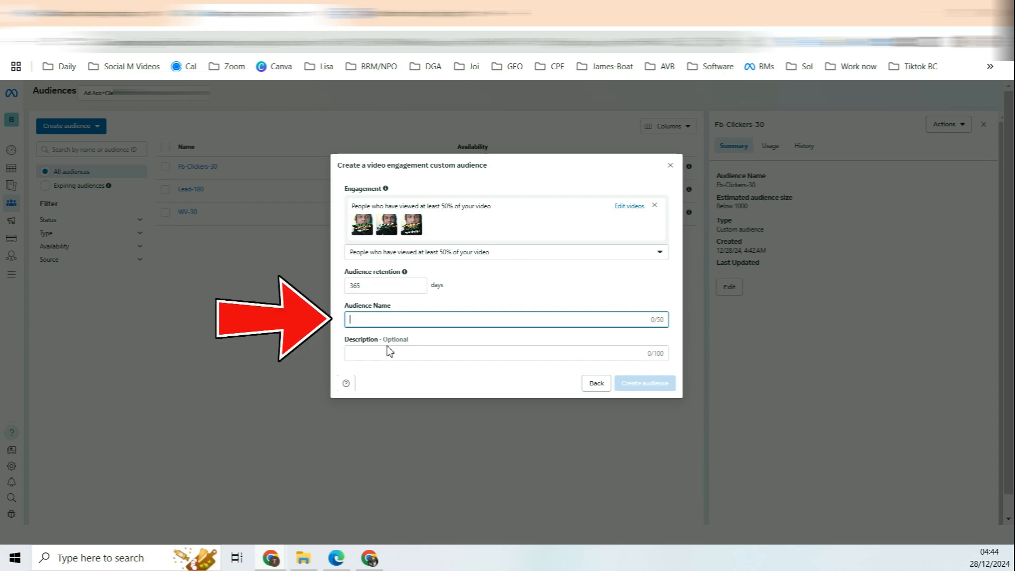
{"action": "type", "text": "VV-50%-3video"}
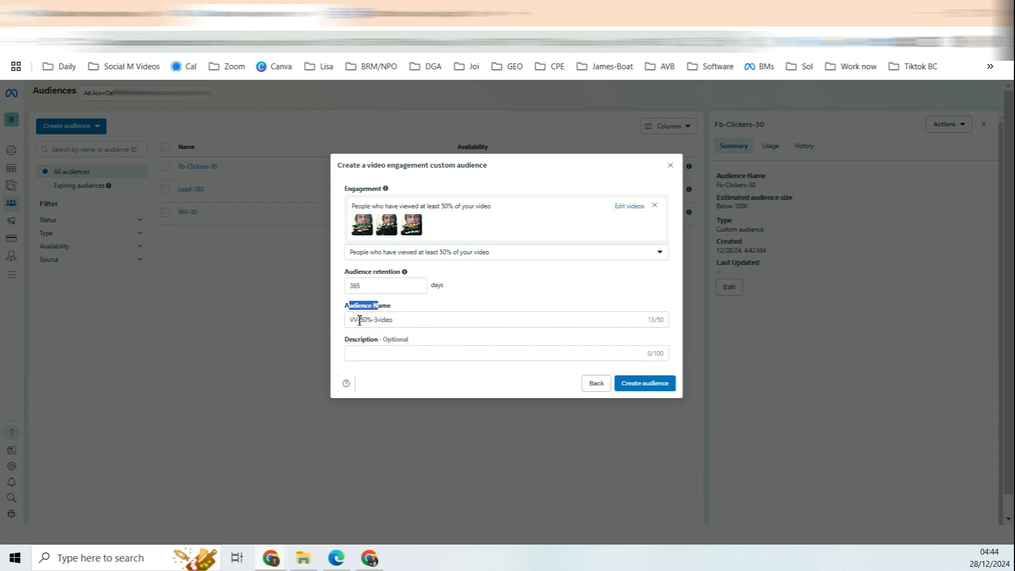
{"action": "double_click", "coordinate": [352, 319]}
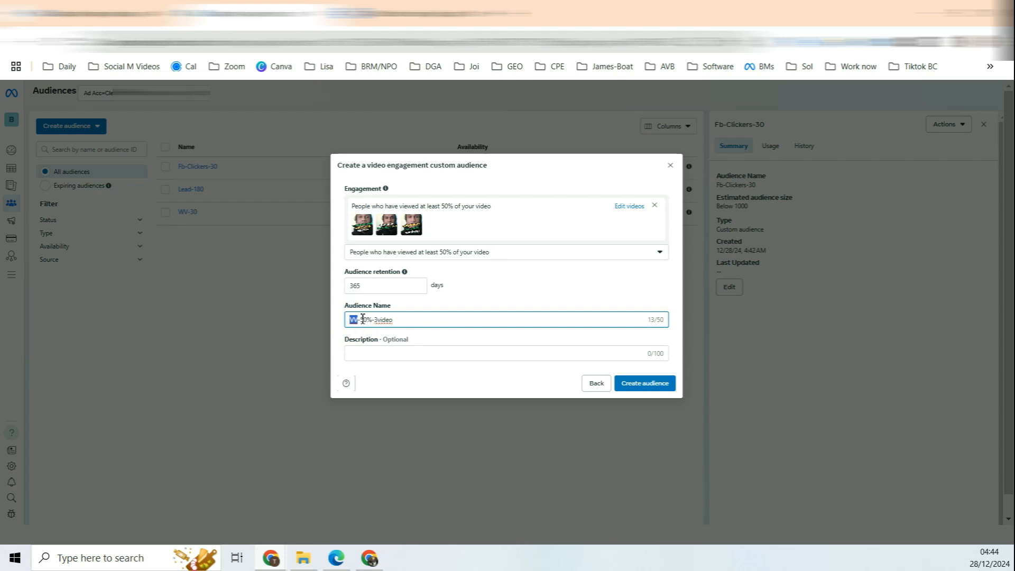
{"action": "double_click", "coordinate": [370, 319]}
{"action": "left_click_drag", "start_coordinate": [367, 319], "coordinate": [394, 320]}
{"action": "left_click", "coordinate": [645, 383]}
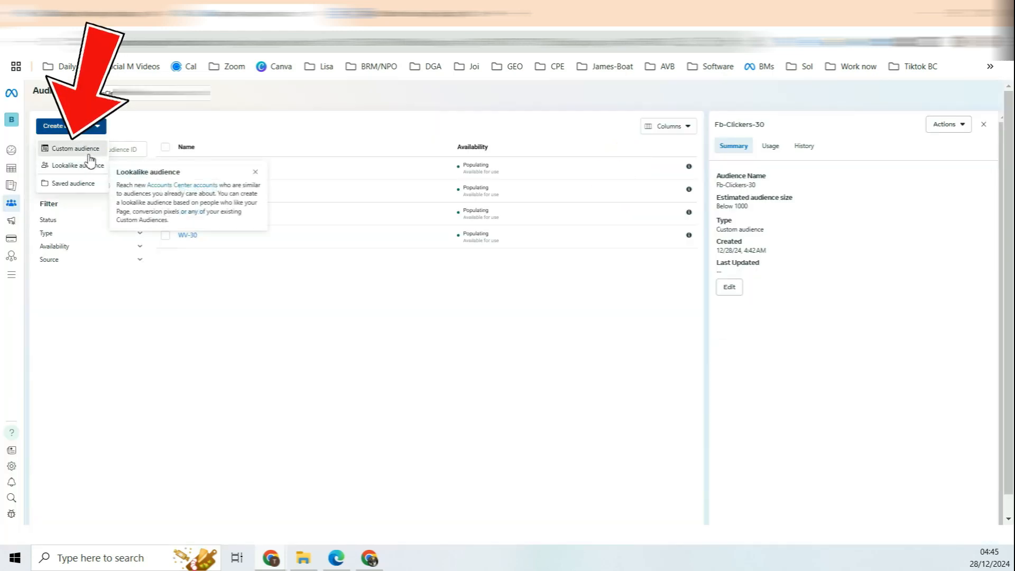
- Start a video-based custom audience of people who have viewed at least 75% of the video
{"action": "left_click", "coordinate": [75, 149]}
{"action": "left_click", "coordinate": [417, 287]}
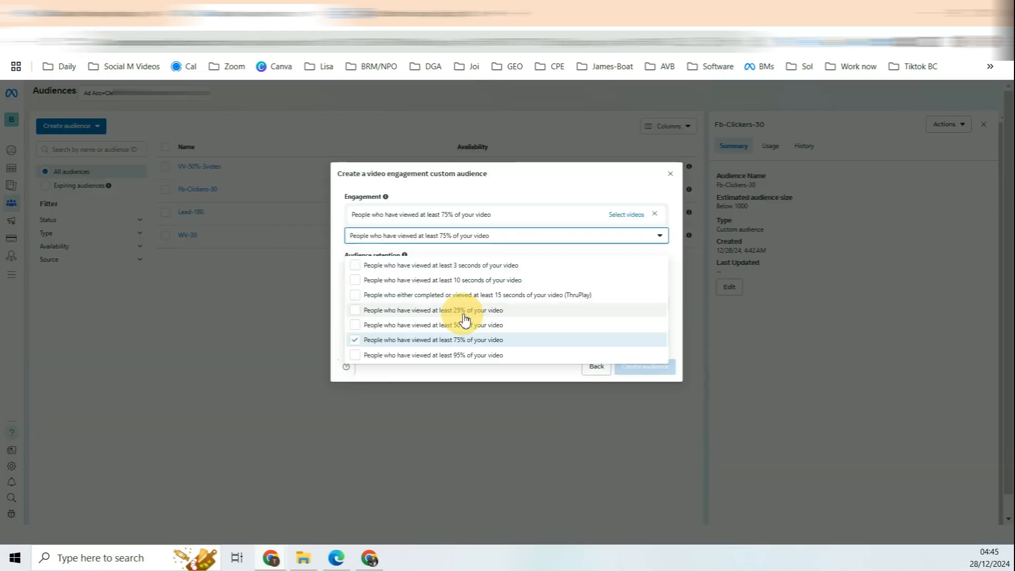
- Select the page videos uploaded Dec 24, Dec 21 and Dec 19, 2024 for the 75% audience and confirm the selection
{"action": "left_click", "coordinate": [626, 214]}
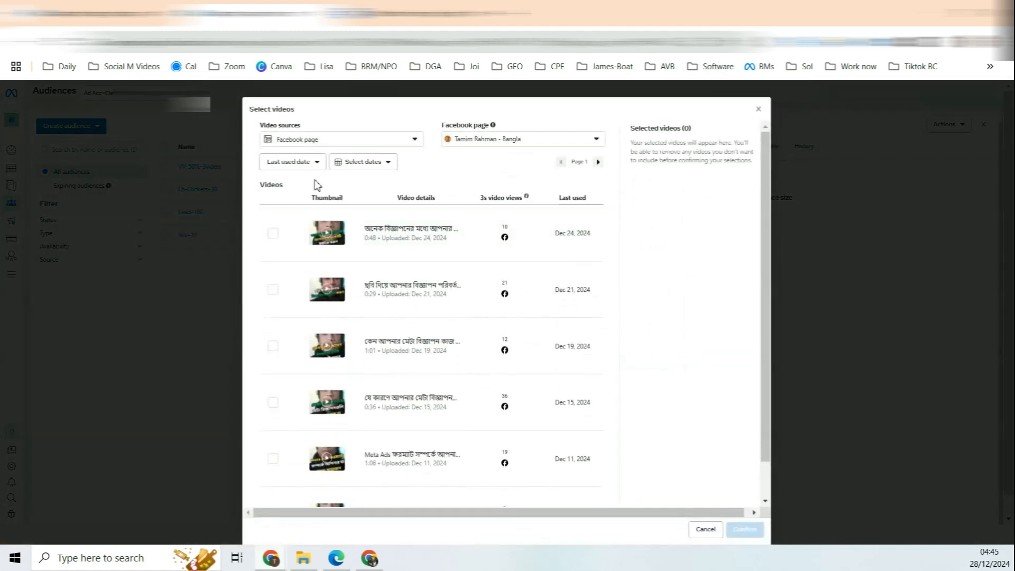
{"action": "left_click", "coordinate": [273, 233]}
{"action": "left_click", "coordinate": [273, 289]}
{"action": "left_click", "coordinate": [272, 347]}
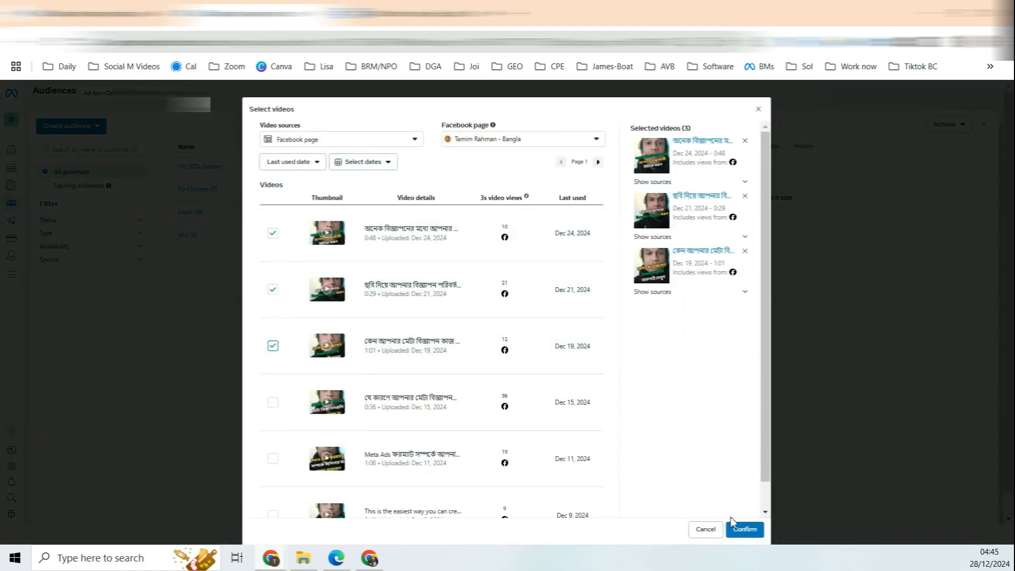
{"action": "left_click", "coordinate": [745, 529]}
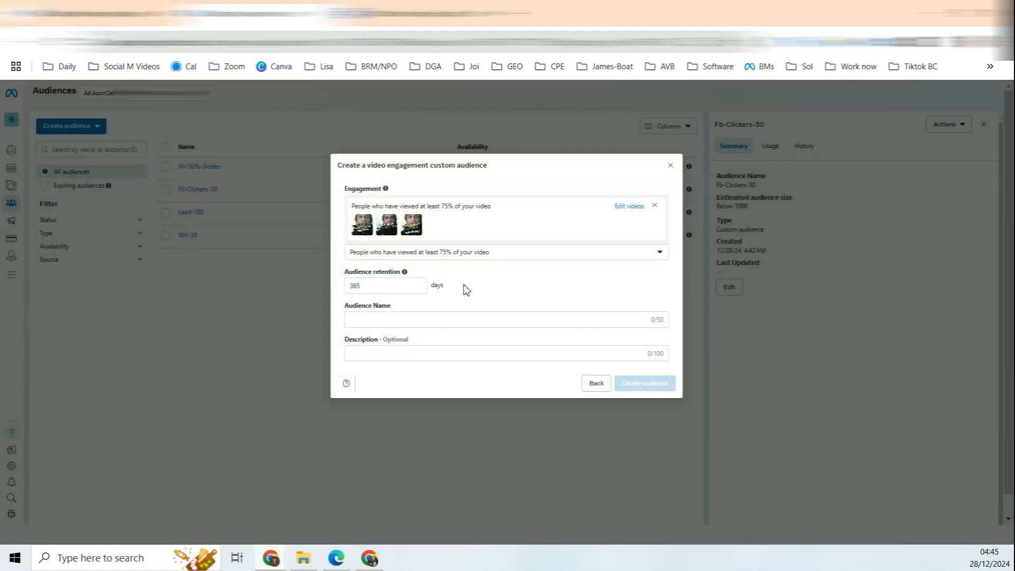
- Name the 75% video viewers audience VV-75%-3videos and create it
{"action": "left_click", "coordinate": [411, 319]}
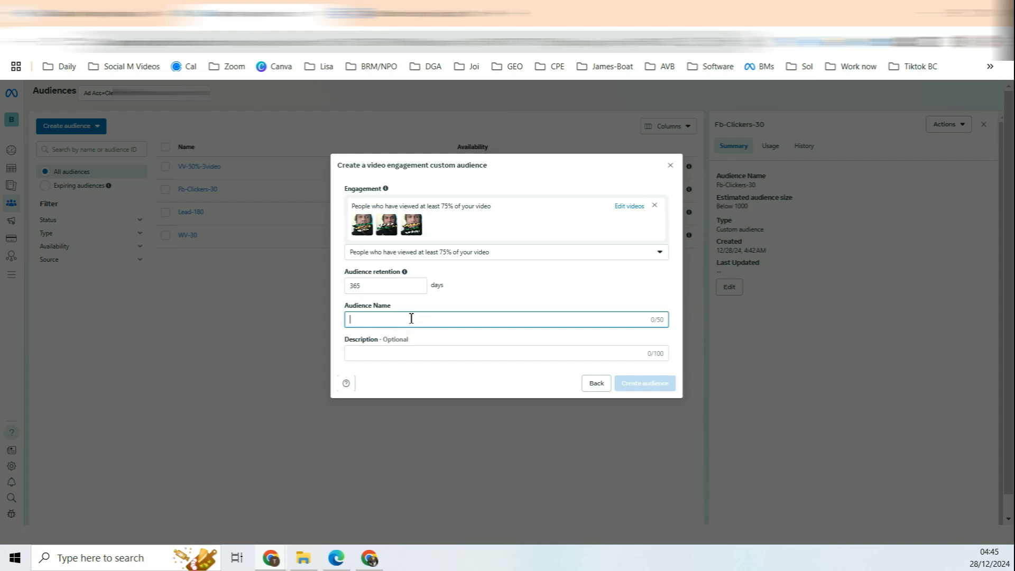
{"action": "type", "text": "WV-75"}
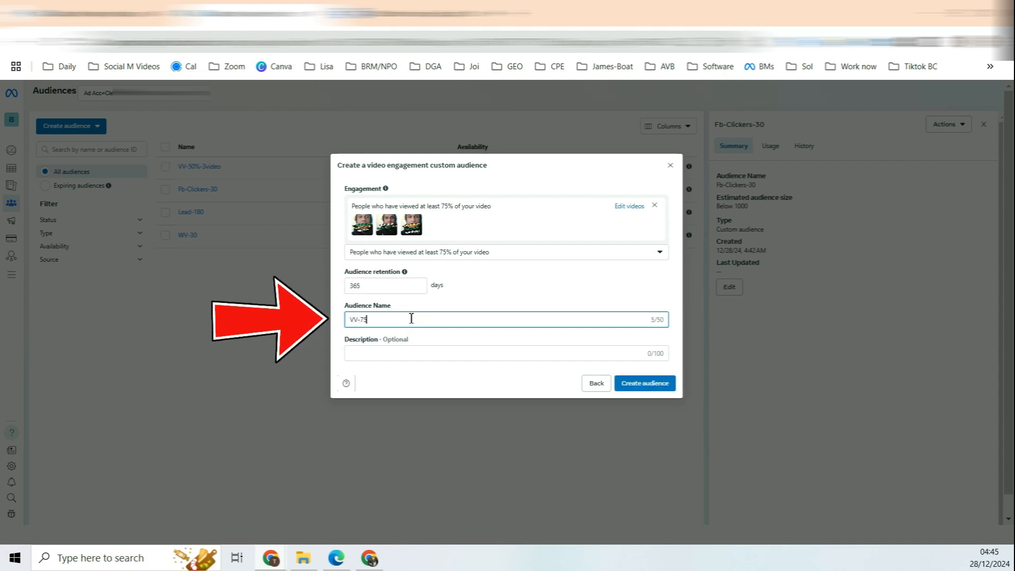
{"action": "type", "text": "%-3vid"}
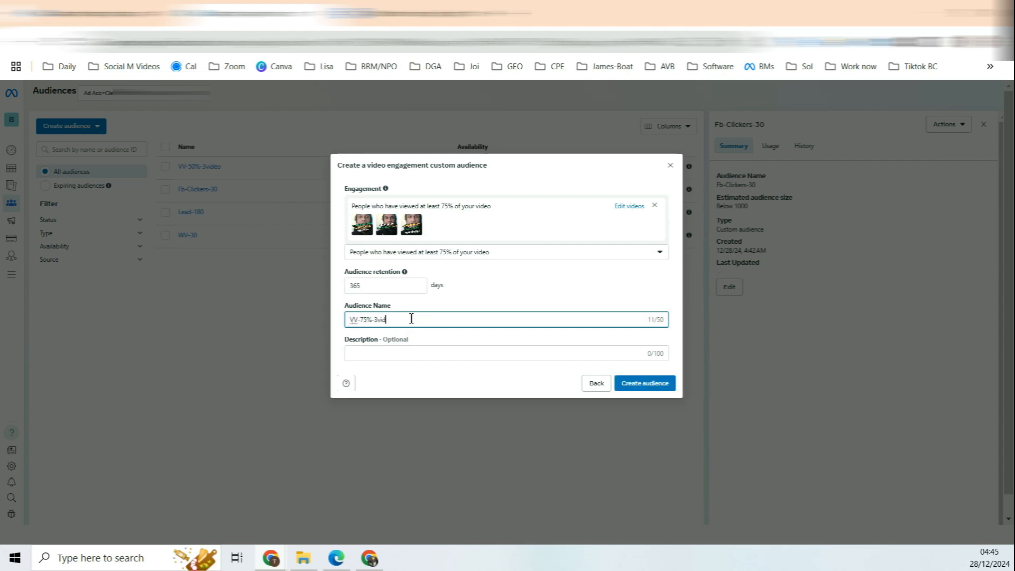
{"action": "left_click", "coordinate": [643, 383]}
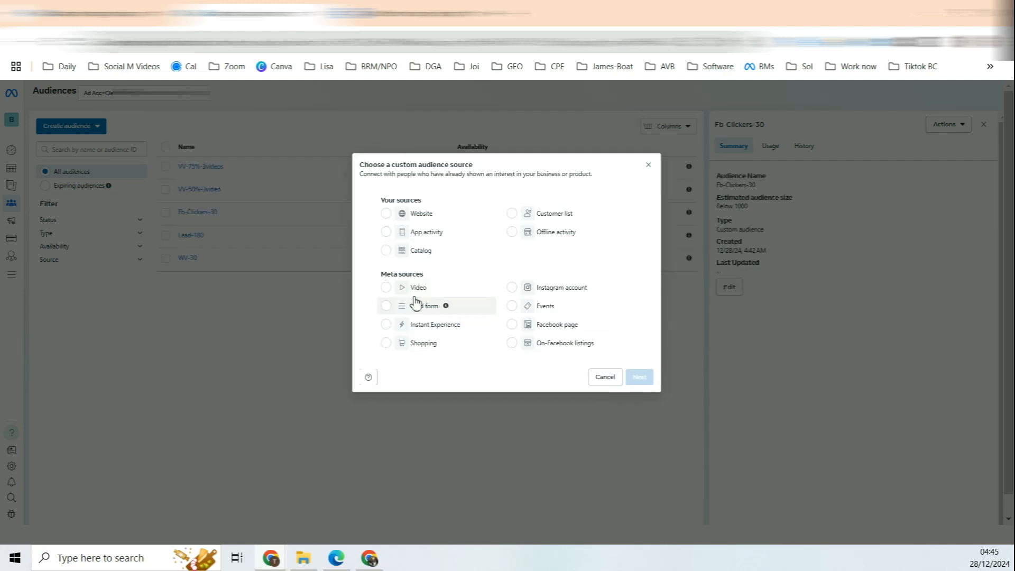
- Start a video-based custom audience of people who have viewed at least 95% of the video
{"action": "left_click", "coordinate": [421, 292]}
{"action": "left_click", "coordinate": [638, 377]}
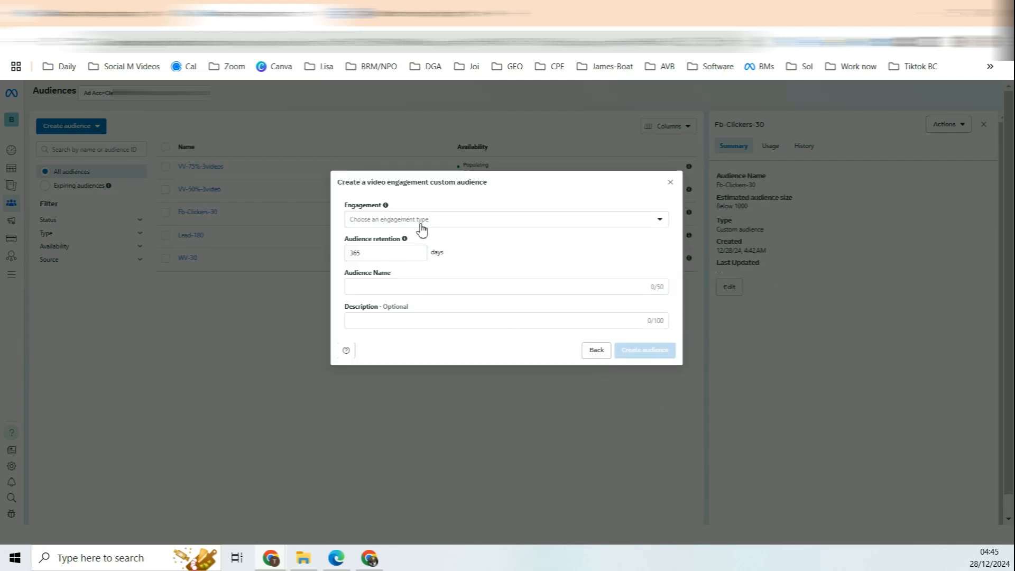
{"action": "left_click", "coordinate": [421, 228]}
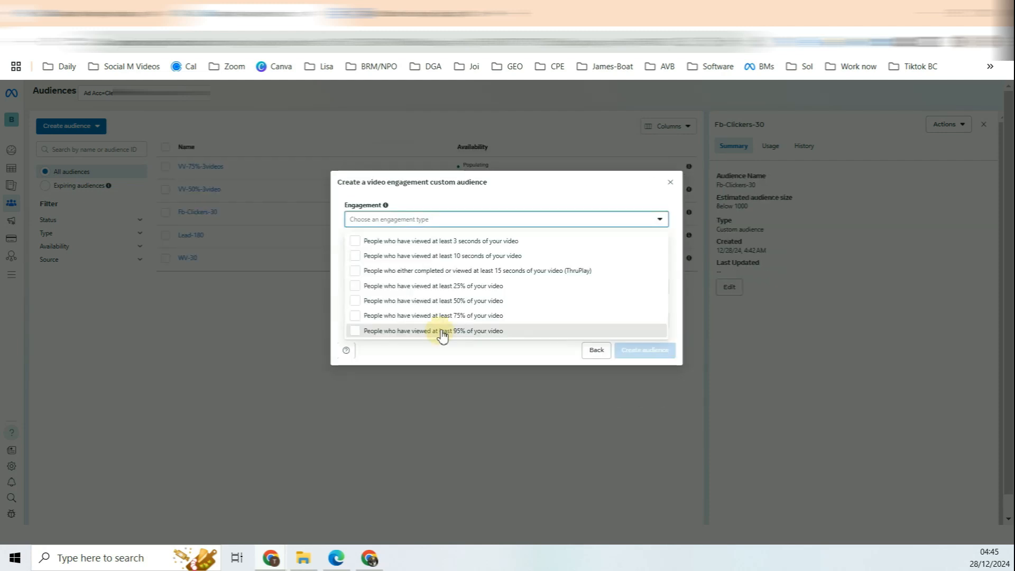
{"action": "left_click", "coordinate": [442, 333]}
{"action": "left_click", "coordinate": [567, 273]}
- Name the 95% video viewers audience VV-95%-3videos
{"action": "left_click", "coordinate": [396, 302]}
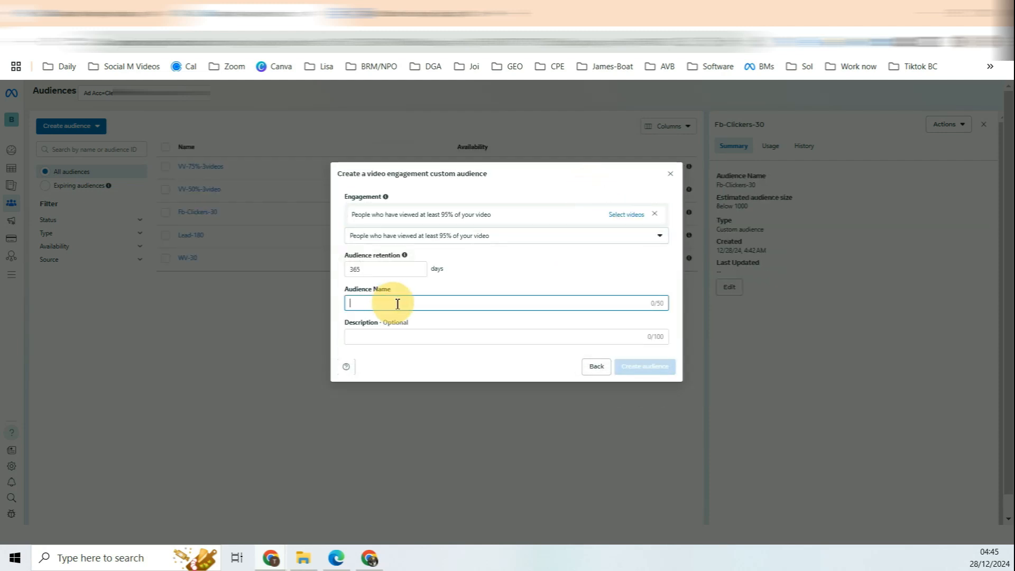
{"action": "type", "text": "VV-75%-3videos"}
{"action": "left_click", "coordinate": [366, 303]}
{"action": "key", "text": "BackSpace"}
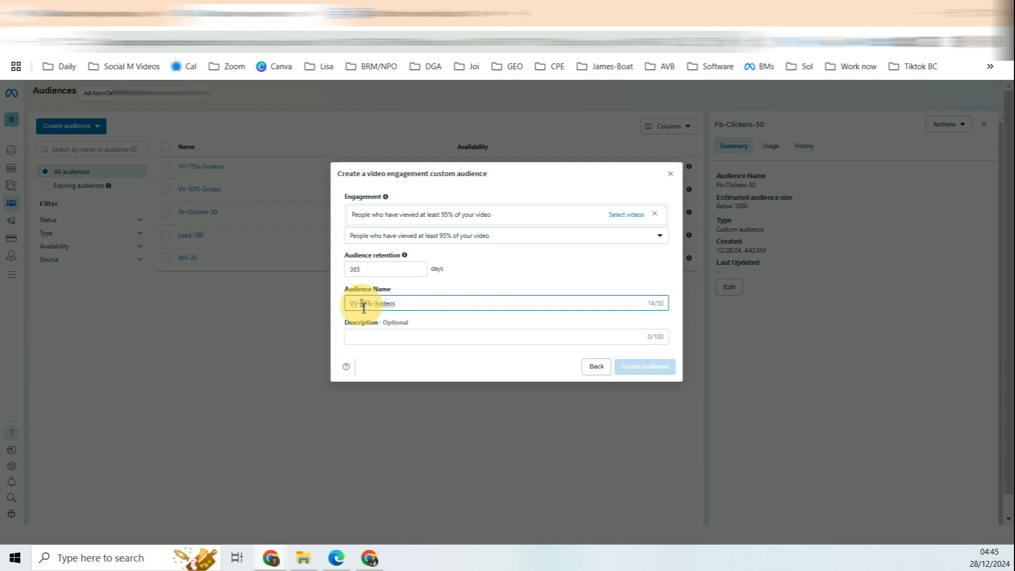
{"action": "type", "text": "9"}
{"action": "left_click", "coordinate": [386, 331]}
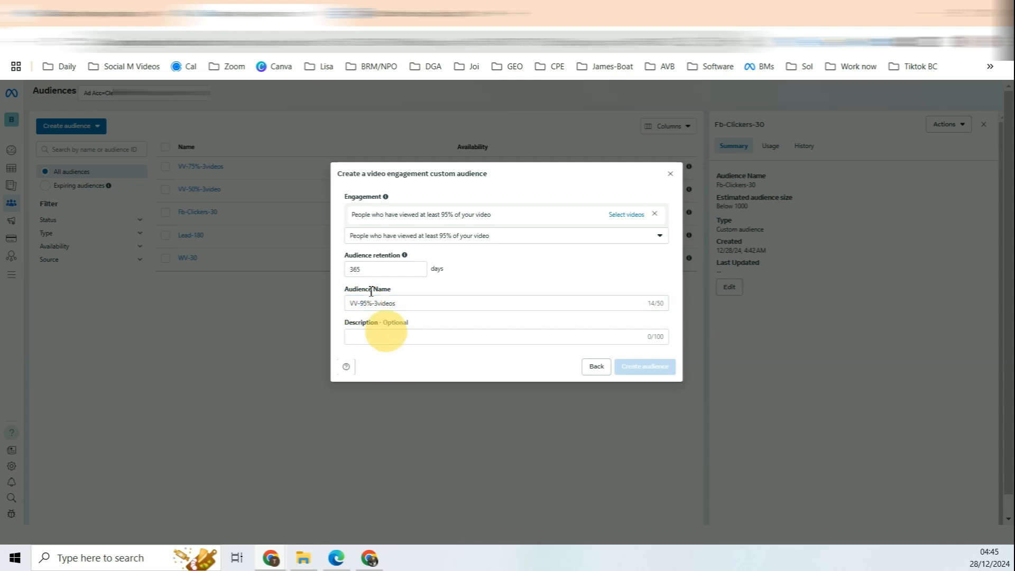
- Select the videos uploaded Dec 24, Dec 21 and Dec 19, 2024 for the 95% audience, then create it and return to the list
{"action": "left_click", "coordinate": [623, 220]}
{"action": "left_click", "coordinate": [273, 232]}
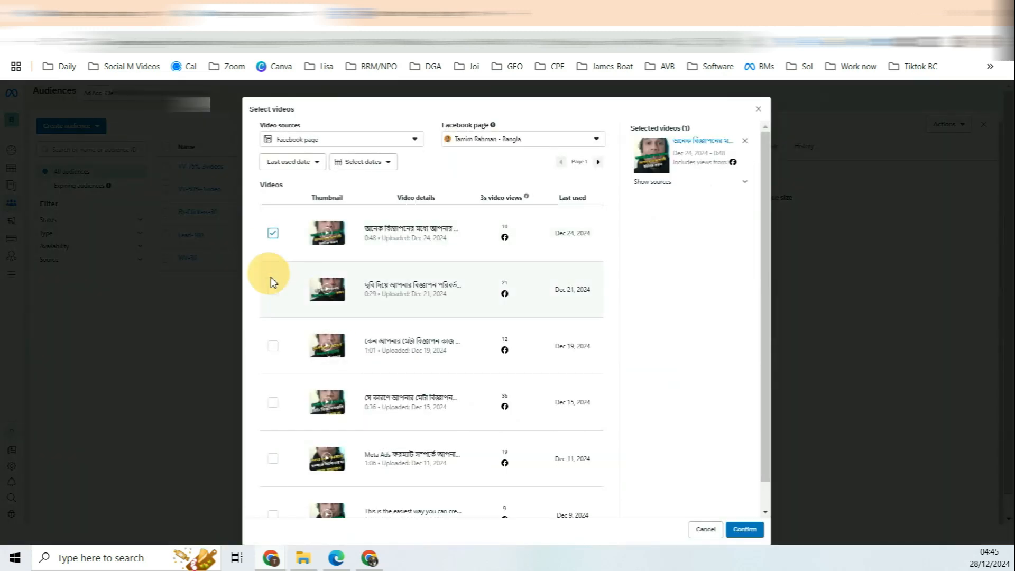
{"action": "left_click", "coordinate": [273, 289]}
{"action": "left_click", "coordinate": [273, 345]}
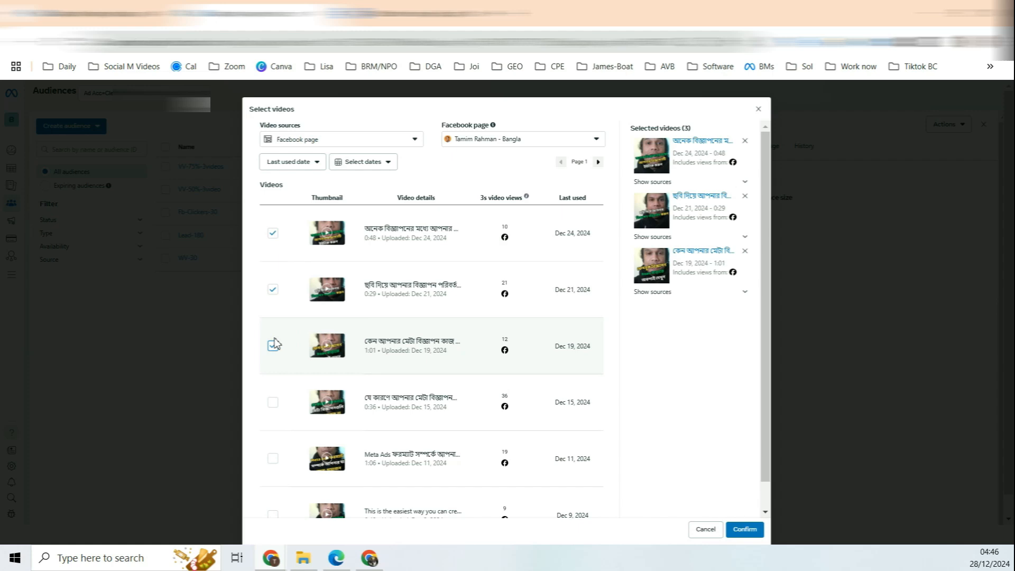
{"action": "left_click", "coordinate": [745, 529]}
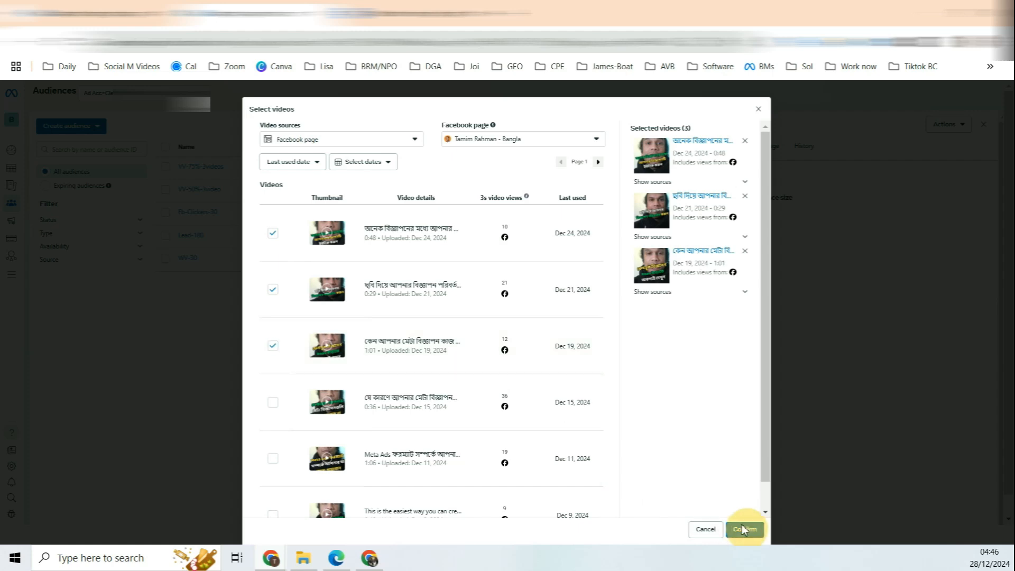
{"action": "left_click", "coordinate": [635, 390]}
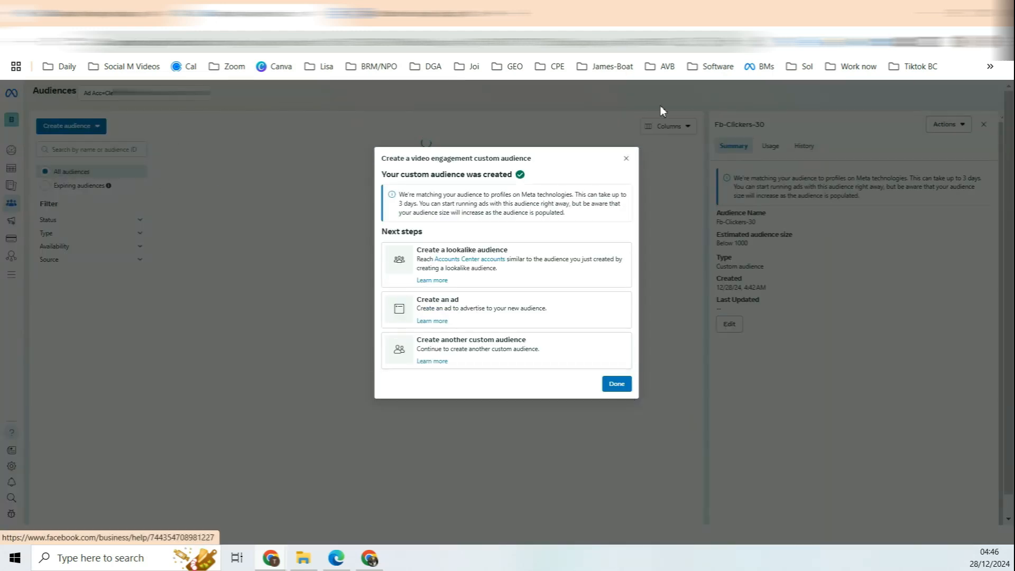
{"action": "left_click", "coordinate": [626, 158]}
- Start a lookalike audience that uses the WV-30 custom audience as its source
{"action": "left_click", "coordinate": [166, 167]}
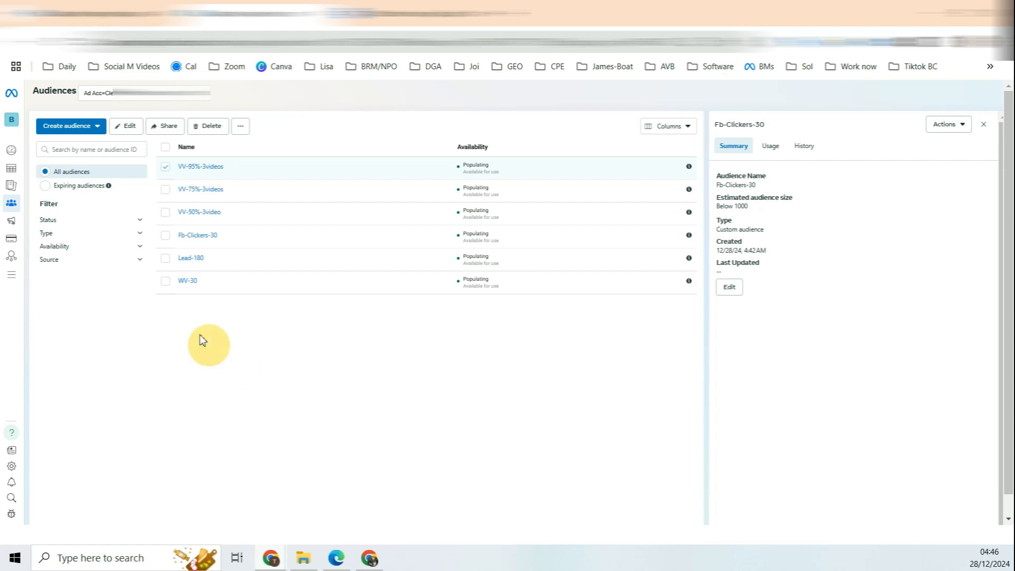
{"action": "left_click", "coordinate": [166, 281]}
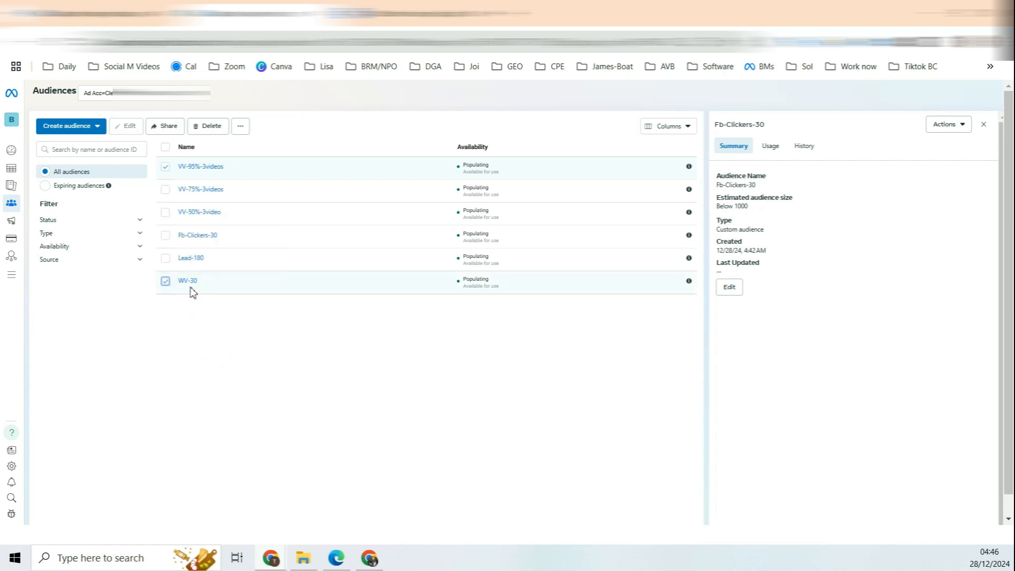
{"action": "mouse_move", "coordinate": [196, 288]}
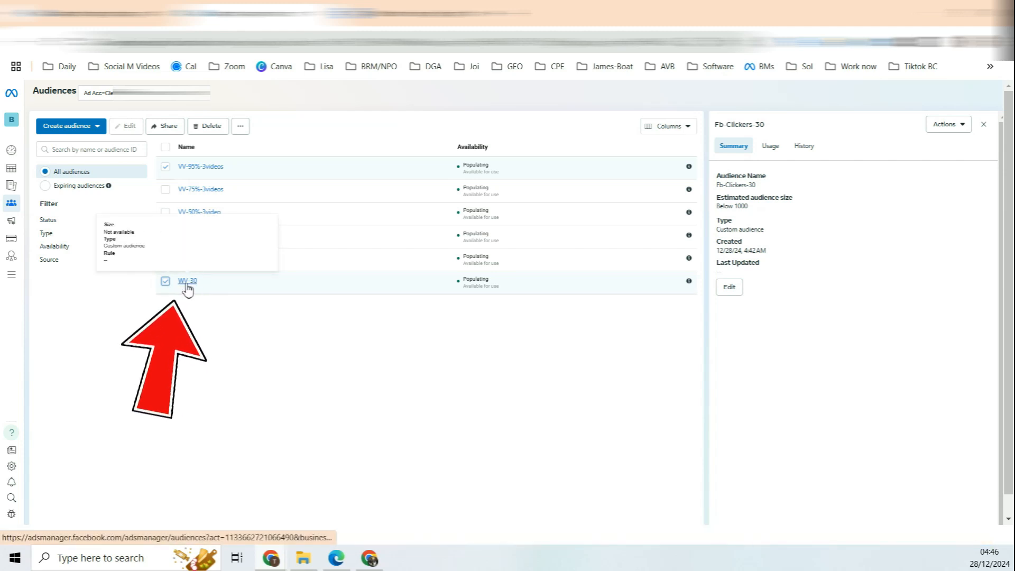
{"action": "left_click", "coordinate": [240, 127]}
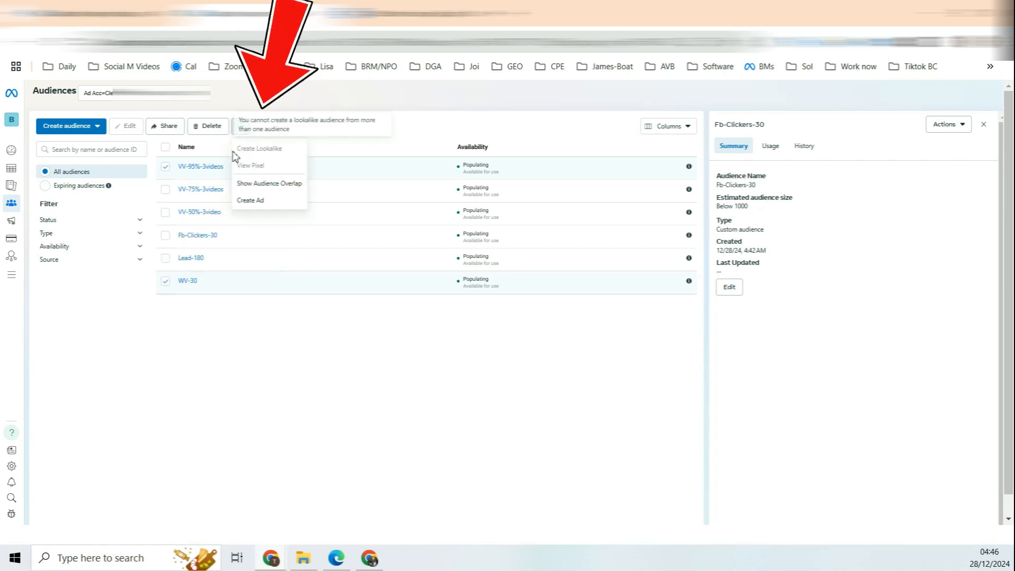
{"action": "left_click", "coordinate": [271, 147]}
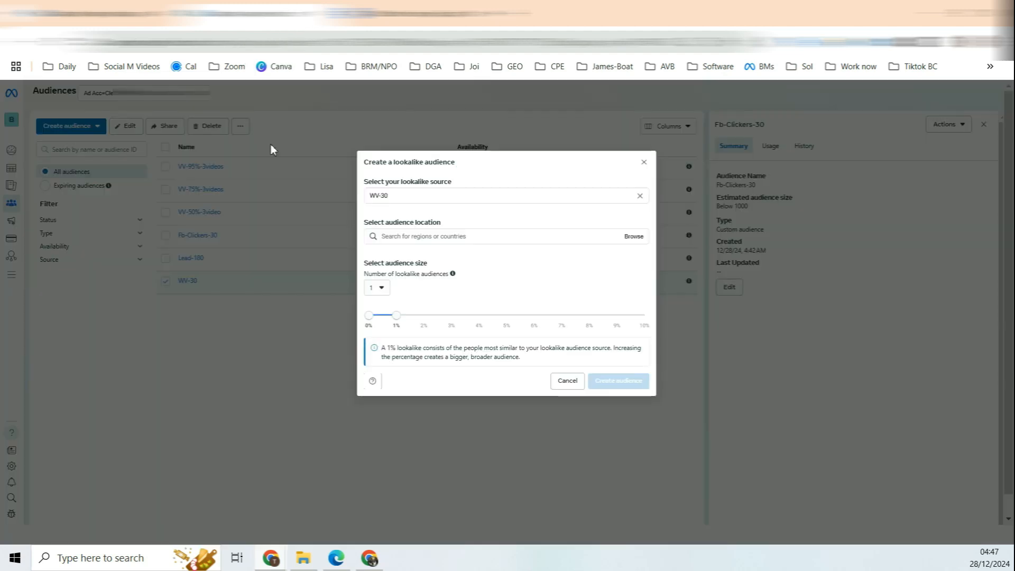
- Set the audience location of the WV-30 lookalike to United States
{"action": "left_click_drag", "start_coordinate": [389, 181], "coordinate": [428, 182]}
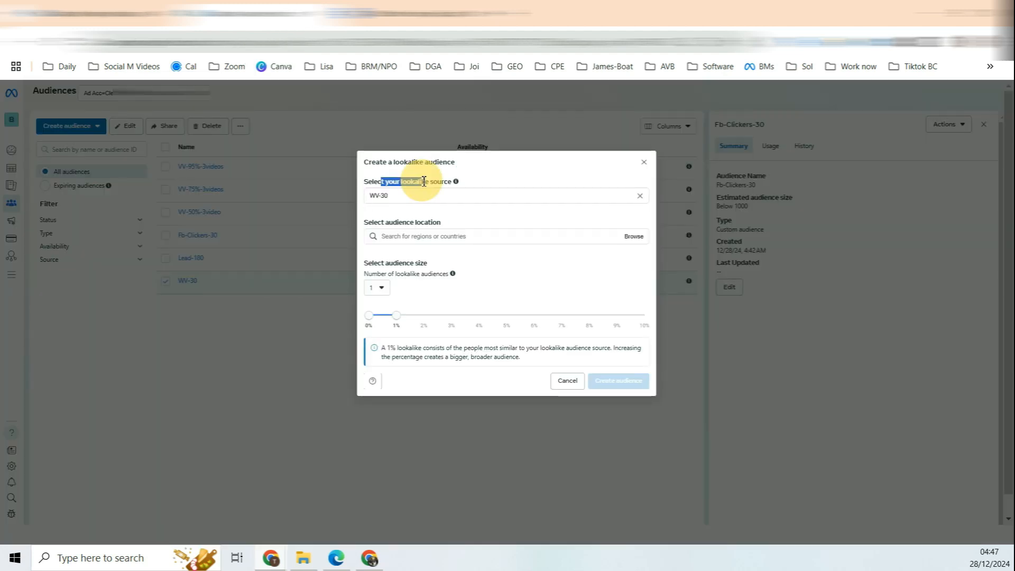
{"action": "left_click", "coordinate": [376, 197]}
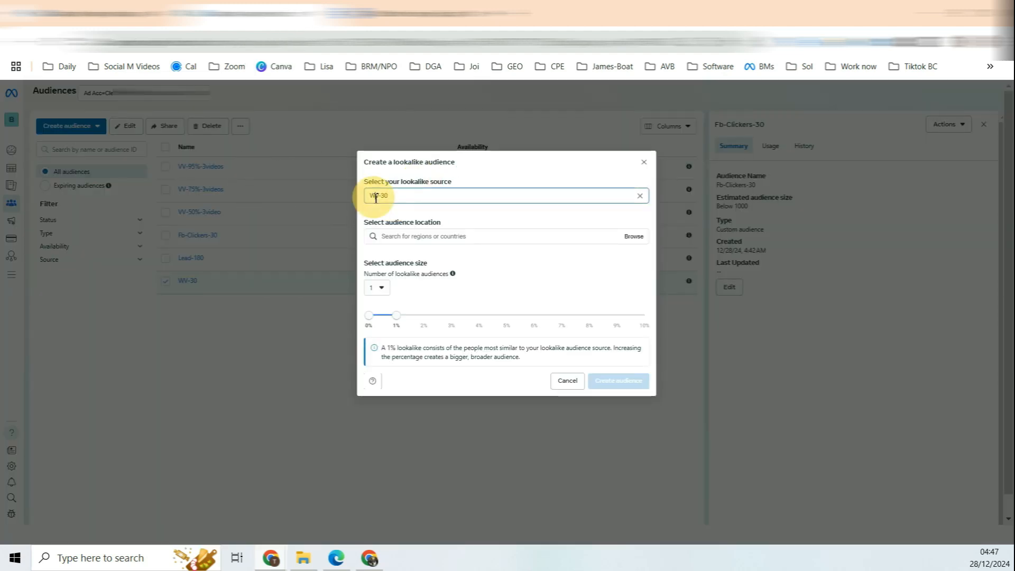
{"action": "left_click", "coordinate": [418, 238]}
{"action": "type", "text": "unite"}
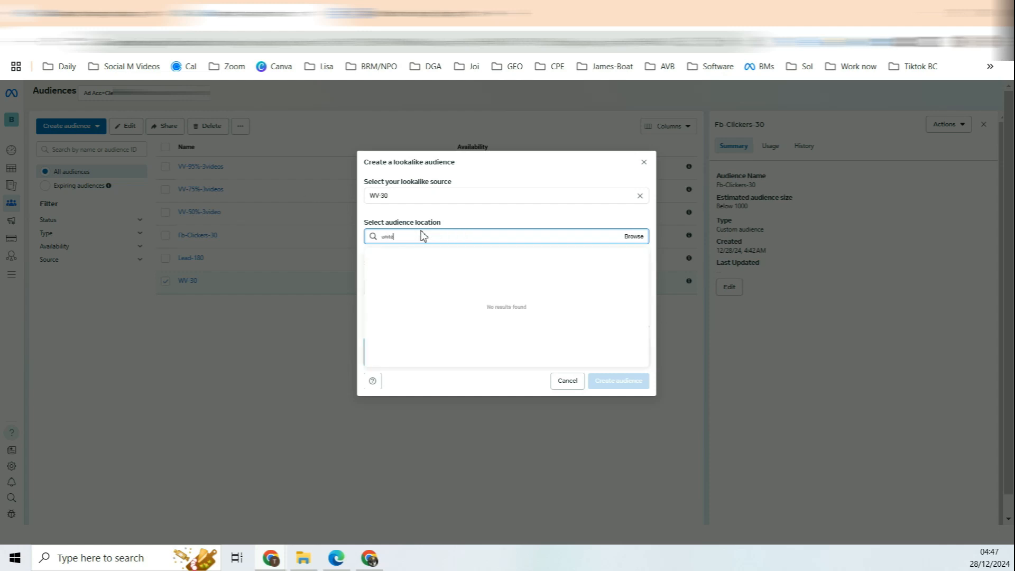
{"action": "left_click", "coordinate": [428, 258]}
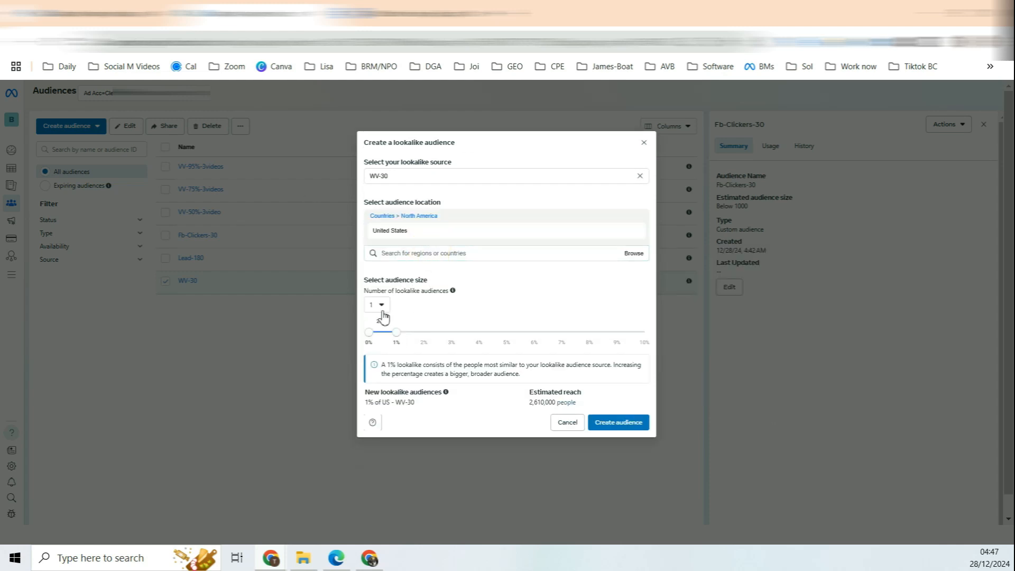
- Set the number of lookalike audiences to 6, covering 0% to 6%, and create them
{"action": "left_click_drag", "start_coordinate": [381, 280], "coordinate": [386, 315]}
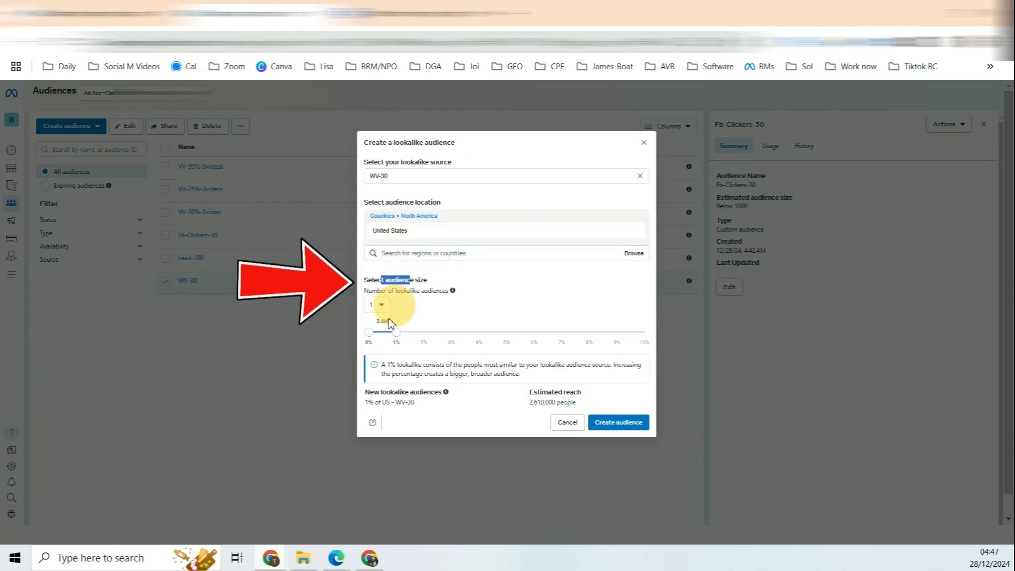
{"action": "left_click", "coordinate": [376, 305]}
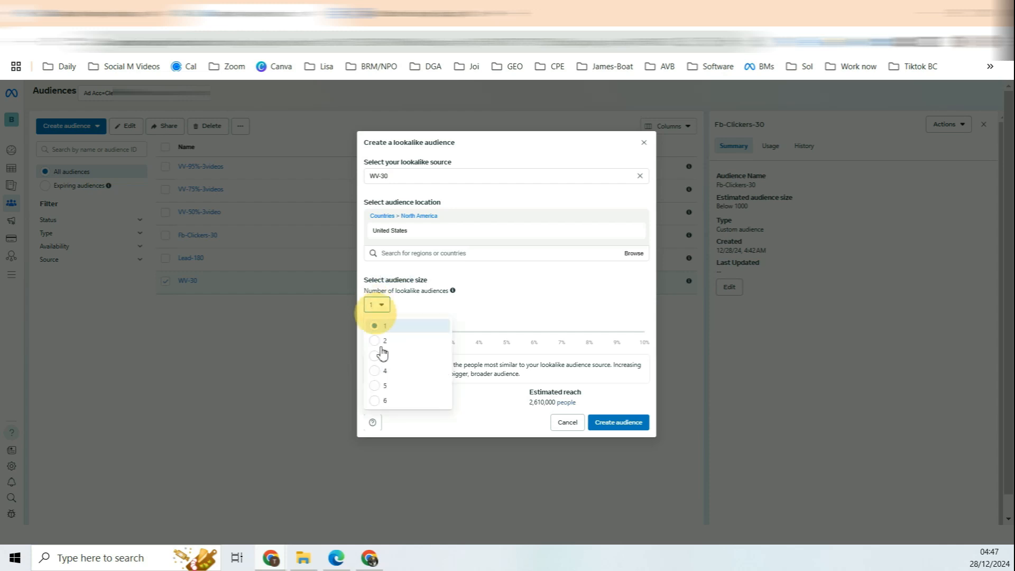
{"action": "left_click", "coordinate": [389, 403]}
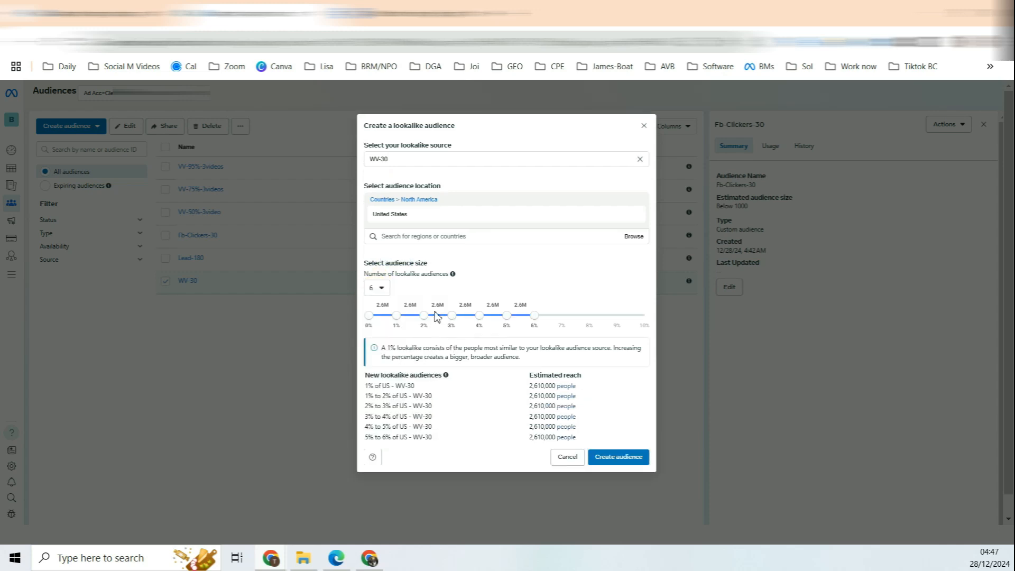
{"action": "left_click", "coordinate": [379, 289]}
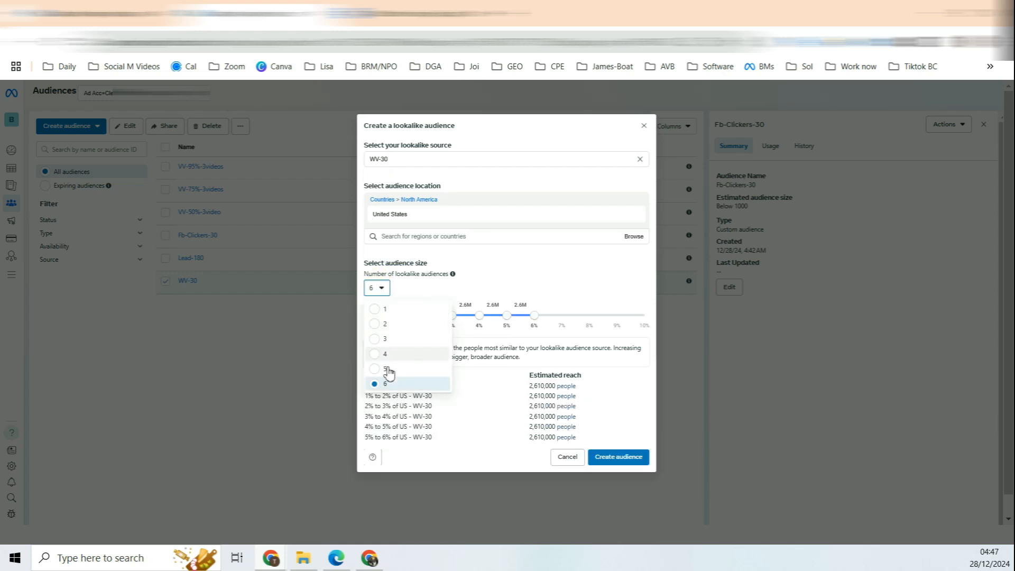
{"action": "left_click", "coordinate": [619, 459]}
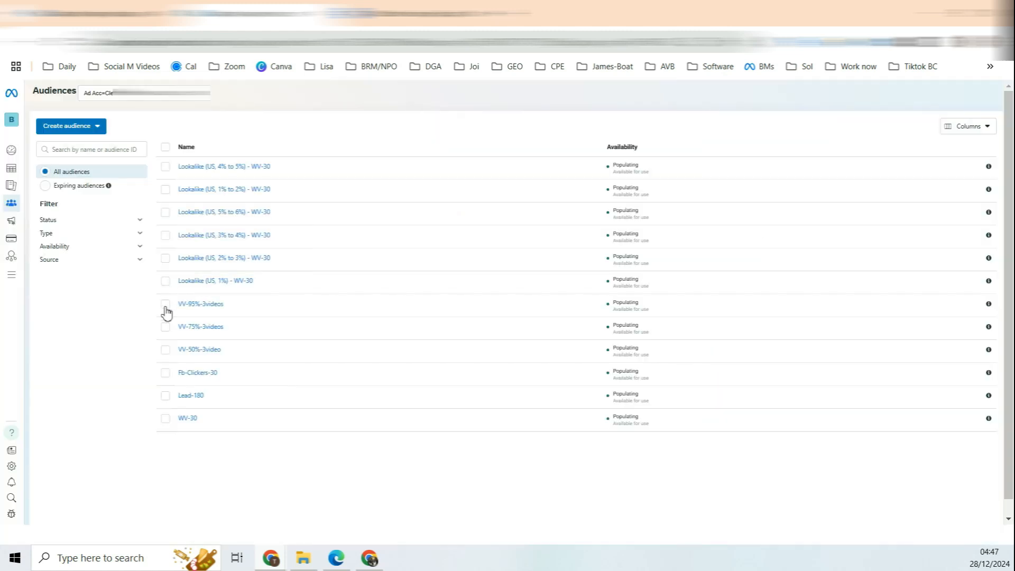
- Mark WV-30 and the 1%, 1% to 2%, 4% to 5% and 5% to 6% US lookalikes in the audience list
{"action": "left_click", "coordinate": [165, 418]}
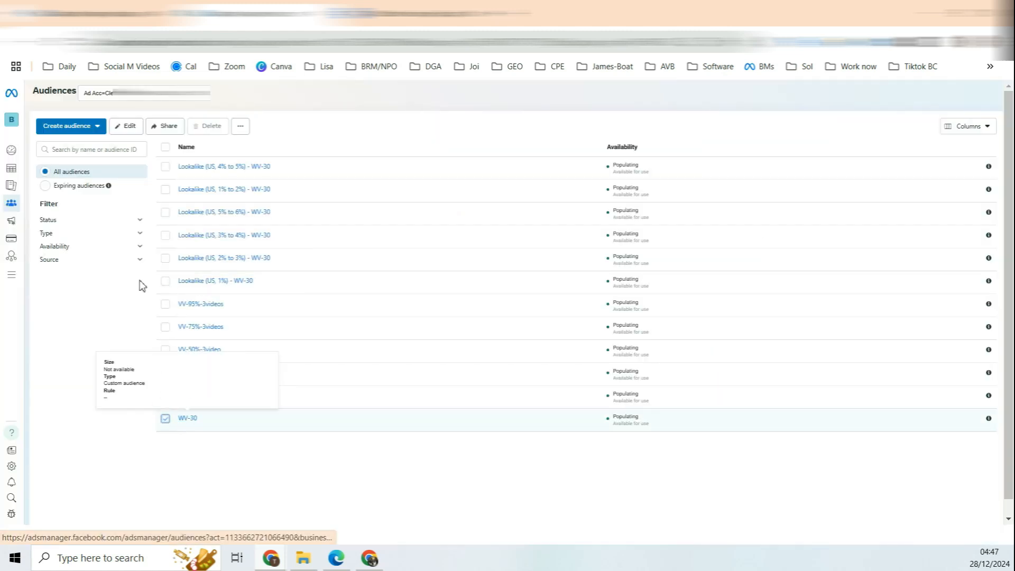
{"action": "left_click", "coordinate": [166, 189]}
{"action": "mouse_move", "coordinate": [192, 191]}
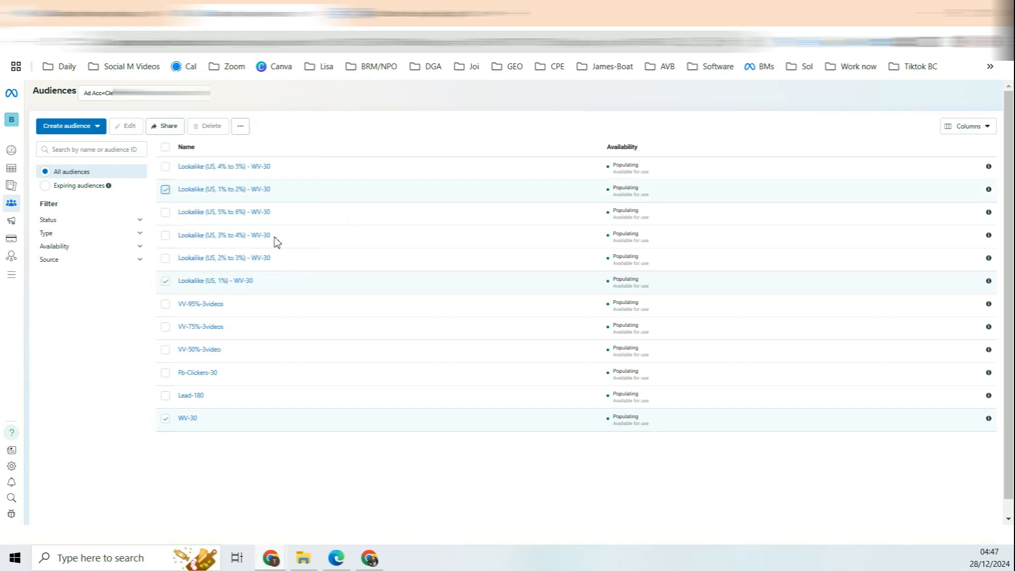
{"action": "left_click", "coordinate": [166, 166]}
{"action": "left_click", "coordinate": [166, 212]}
- Switch to the Work done document in Google Docs and review the ad set plan's retargeting and lookalike rows against the audience list
{"action": "left_click", "coordinate": [391, 14]}
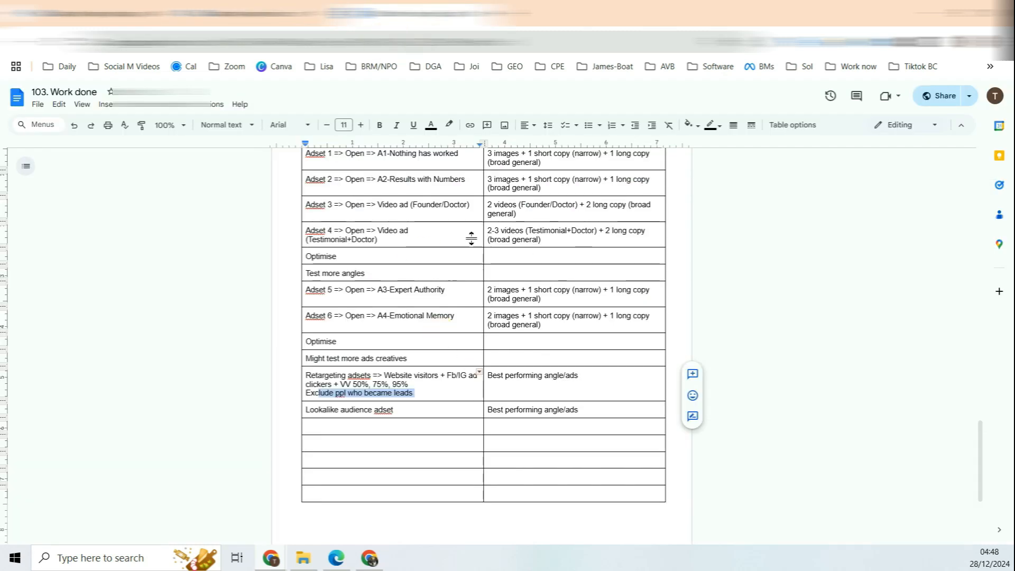
{"action": "scroll", "coordinate": [471, 238], "scroll_direction": "up", "scroll_amount": 1}
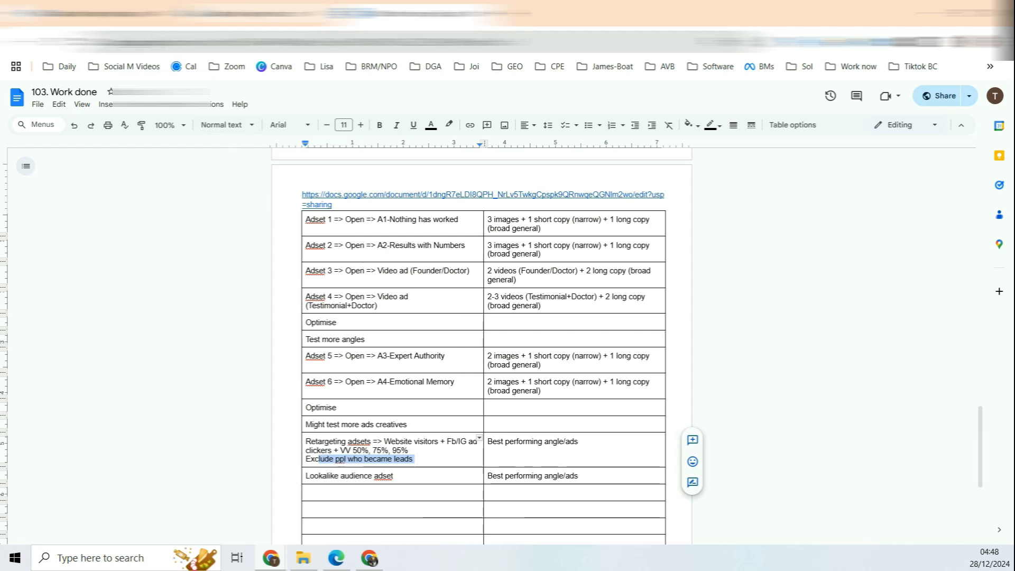
{"action": "left_click", "coordinate": [109, 14]}
{"action": "left_click", "coordinate": [246, 14]}
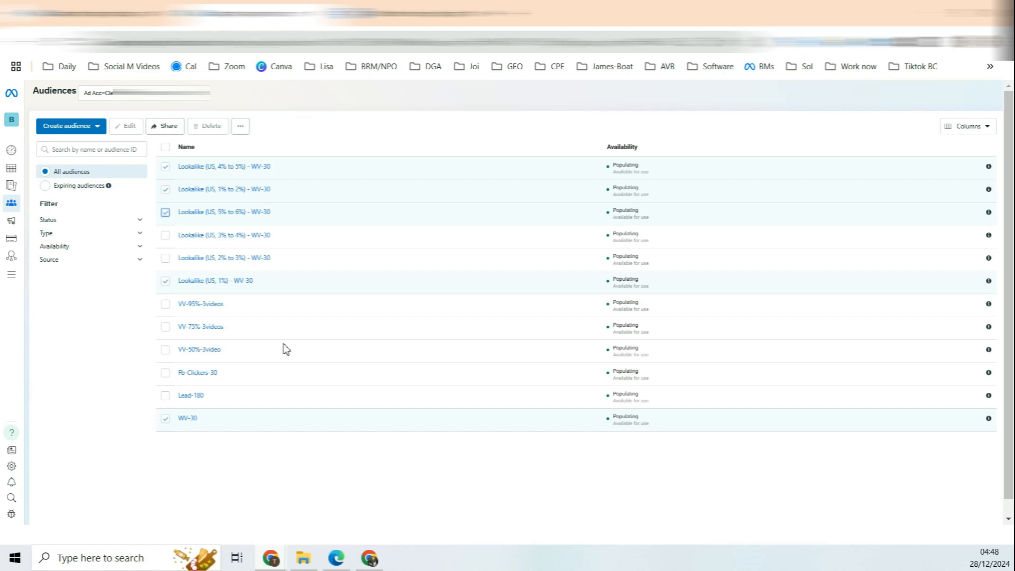
{"action": "mouse_move", "coordinate": [244, 282]}
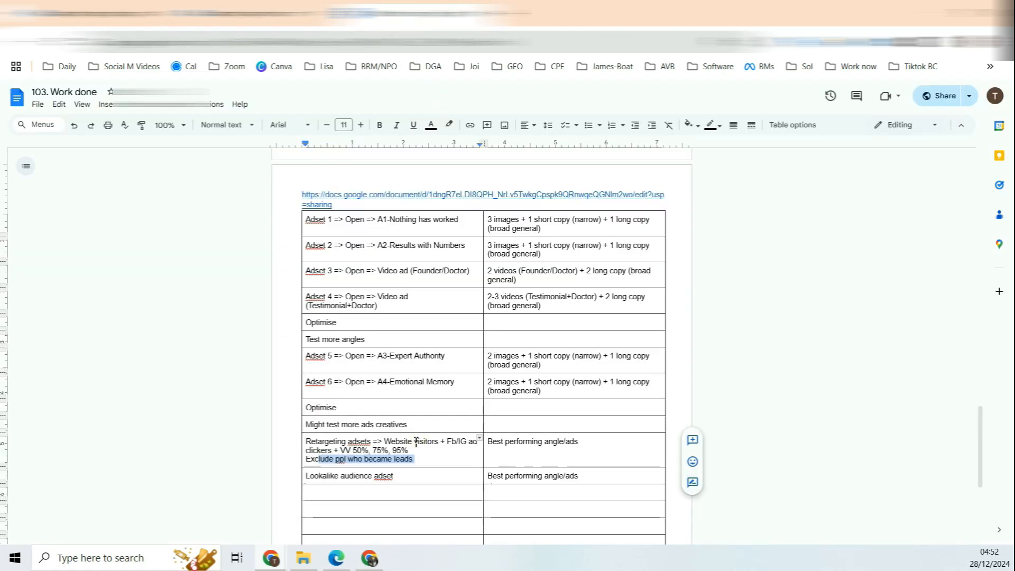
{"action": "scroll", "coordinate": [374, 313], "scroll_direction": "down", "scroll_amount": 3}
{"action": "left_click_drag", "start_coordinate": [374, 313], "coordinate": [410, 318]}
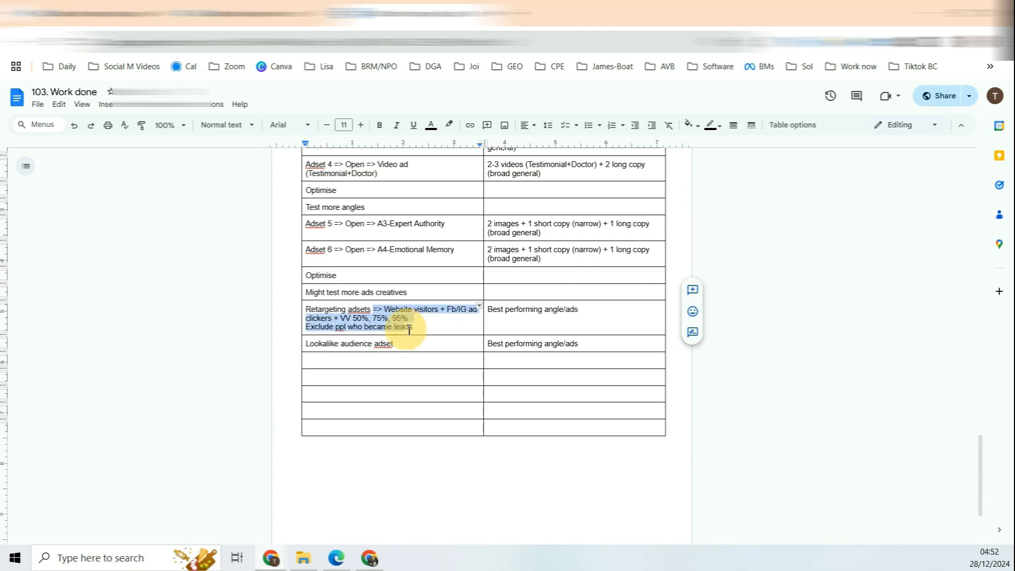
{"action": "left_click", "coordinate": [363, 310]}
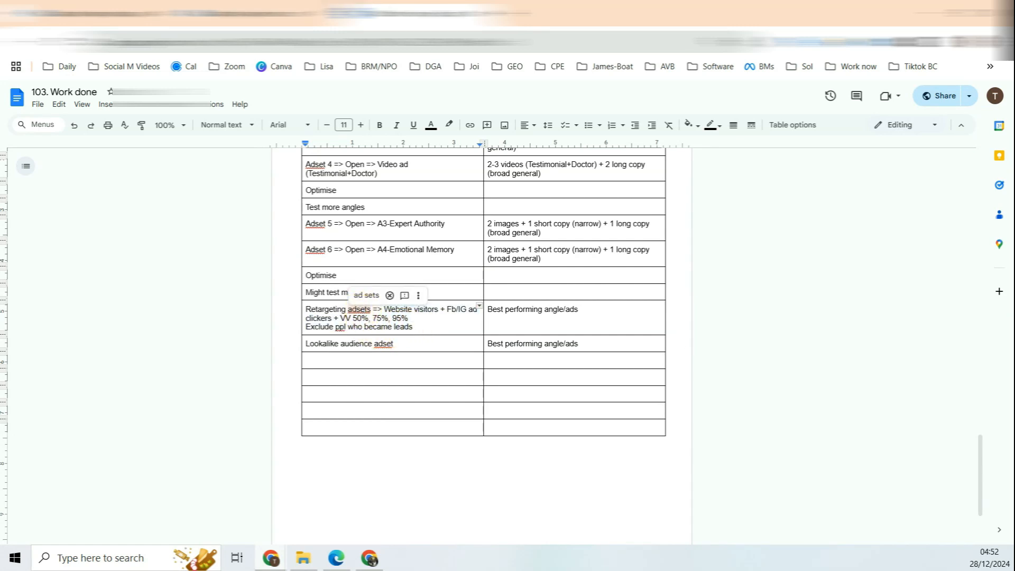
- Switch to Meta Ads Manager campaigns and open the draft campaign C = CP to view its ad sets
{"action": "left_click", "coordinate": [169, 13]}
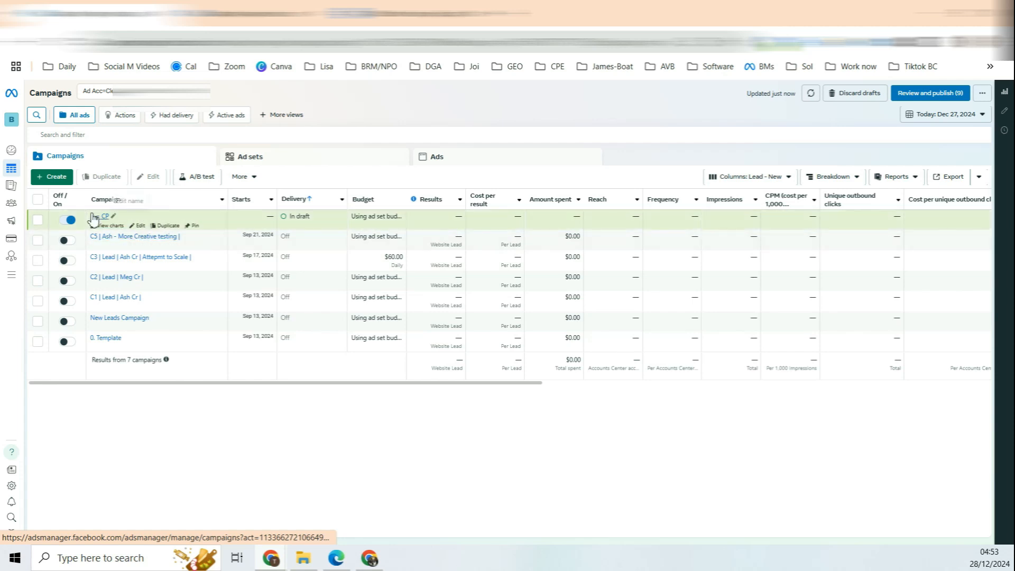
{"action": "left_click", "coordinate": [162, 238]}
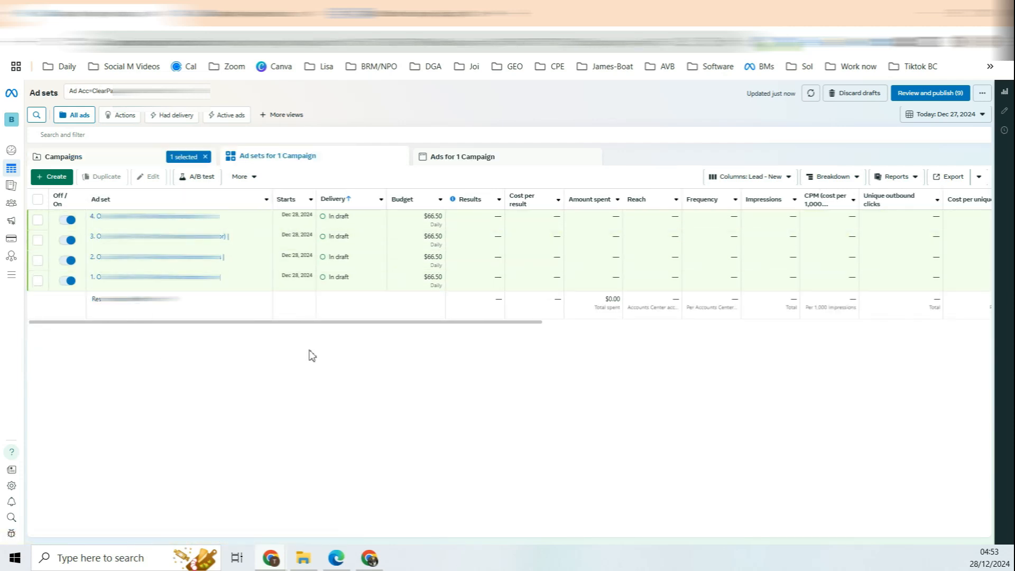
{"action": "left_click", "coordinate": [148, 161]}
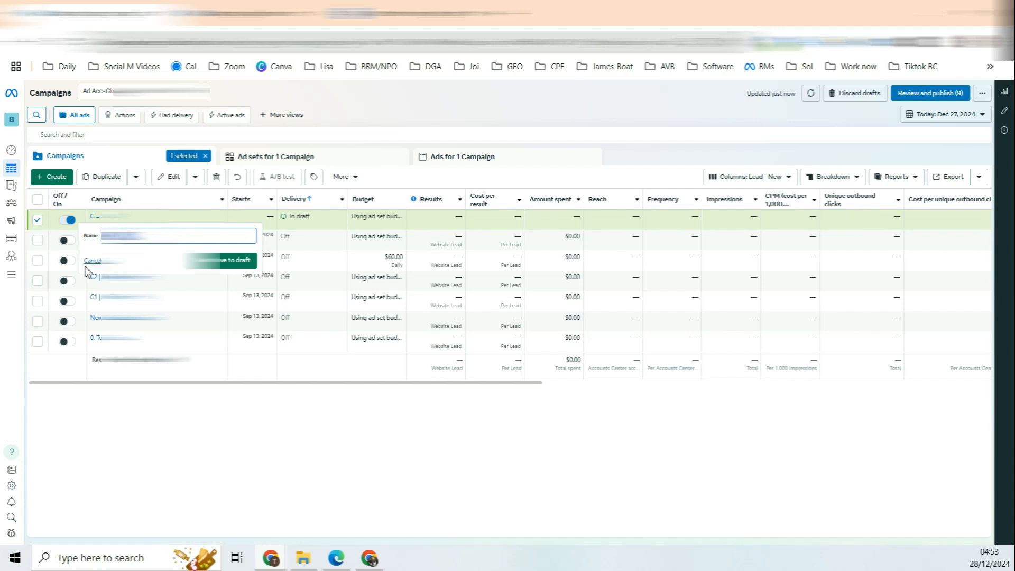
{"action": "left_click", "coordinate": [95, 217]}
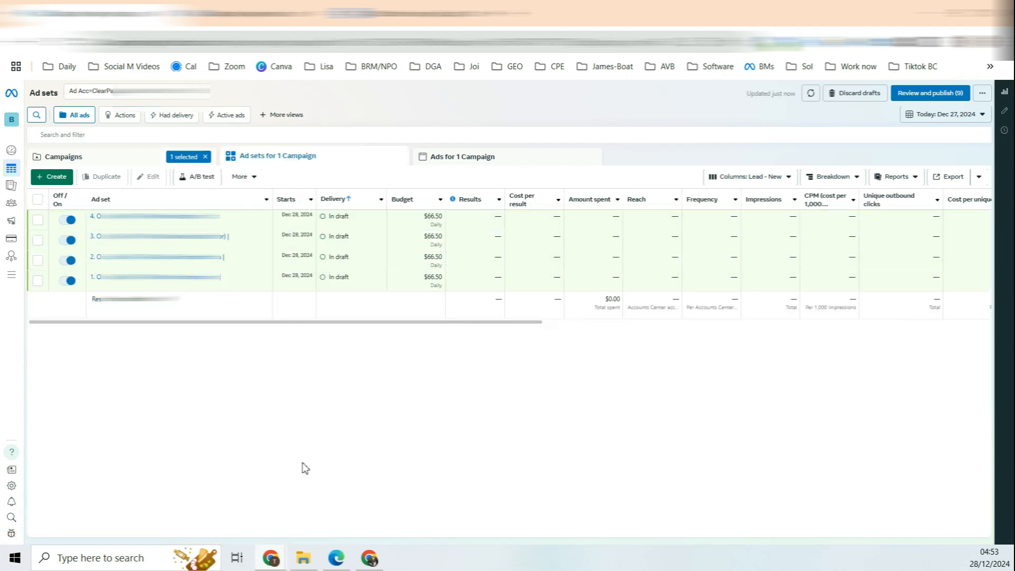
- Return to the Work done document and review the plan from Adset 1 through the retargeting ad sets row
{"action": "left_click", "coordinate": [423, 13]}
{"action": "scroll", "coordinate": [521, 281], "scroll_direction": "up", "scroll_amount": 4}
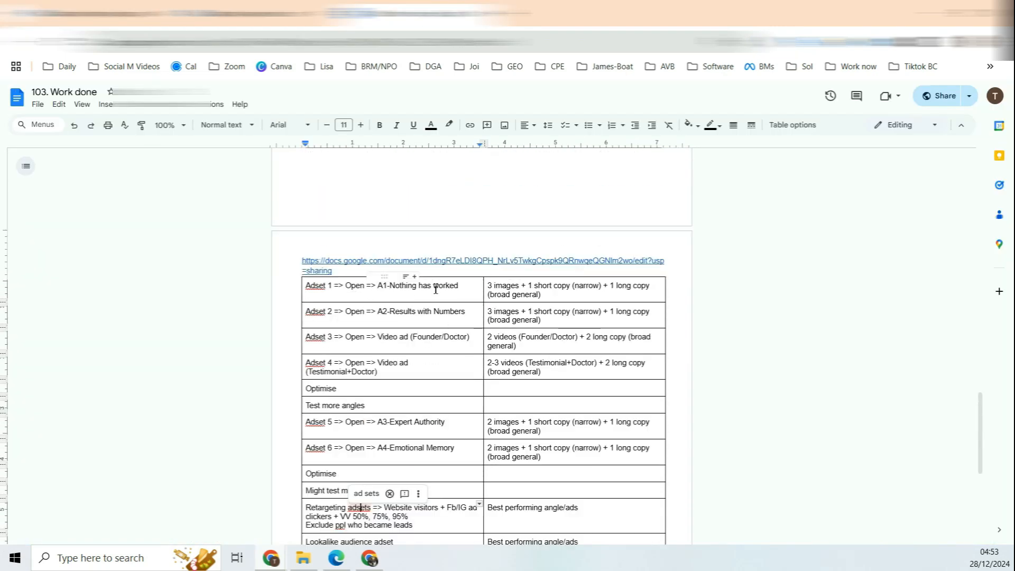
{"action": "left_click_drag", "start_coordinate": [436, 290], "coordinate": [455, 391]}
{"action": "scroll", "coordinate": [396, 412], "scroll_direction": "down", "scroll_amount": 3}
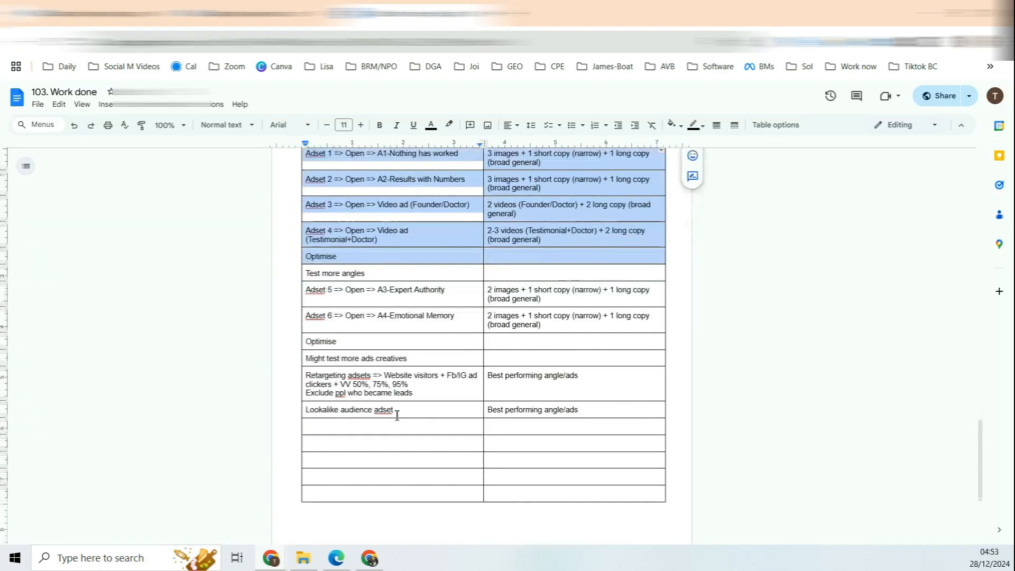
{"action": "left_click", "coordinate": [423, 392]}
{"action": "scroll", "coordinate": [498, 362], "scroll_direction": "up", "scroll_amount": 1}
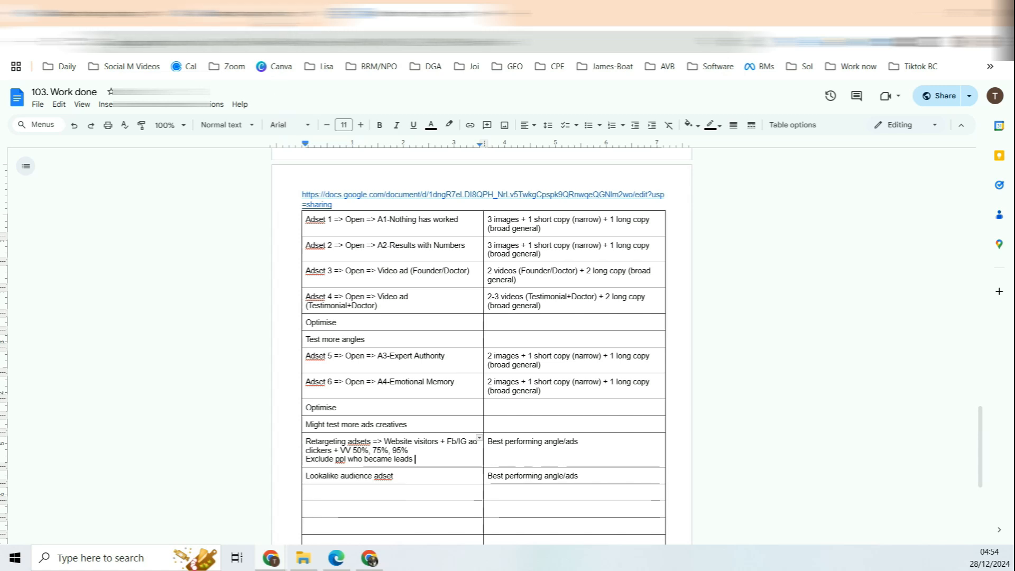
- In Ads Manager, duplicate ad set 1 (A1-Nothing has worked) once into a new campaign named C = Retargeting CP
{"action": "left_click", "coordinate": [122, 14]}
{"action": "left_click", "coordinate": [37, 280]}
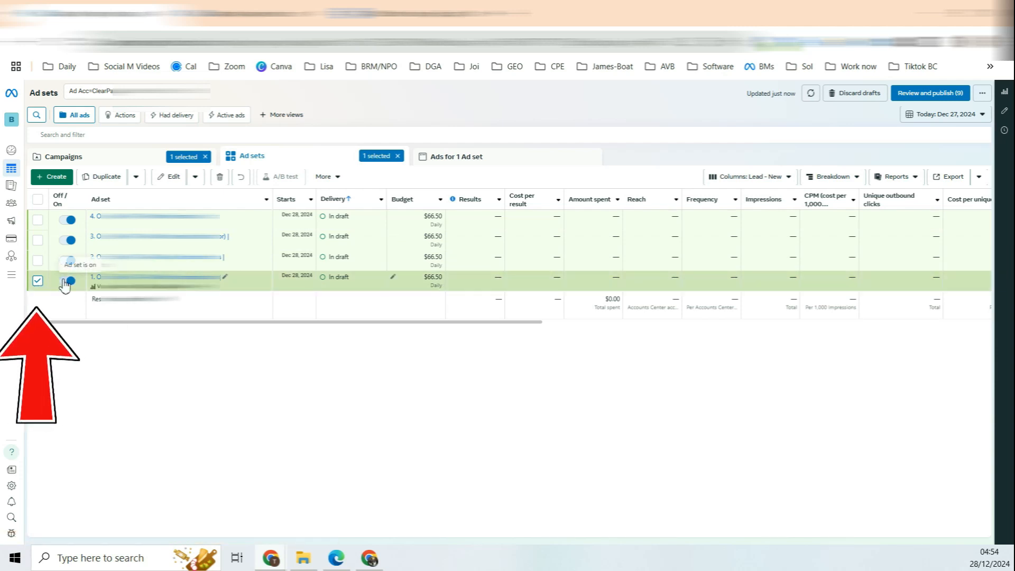
{"action": "key", "text": "ctrl+d"}
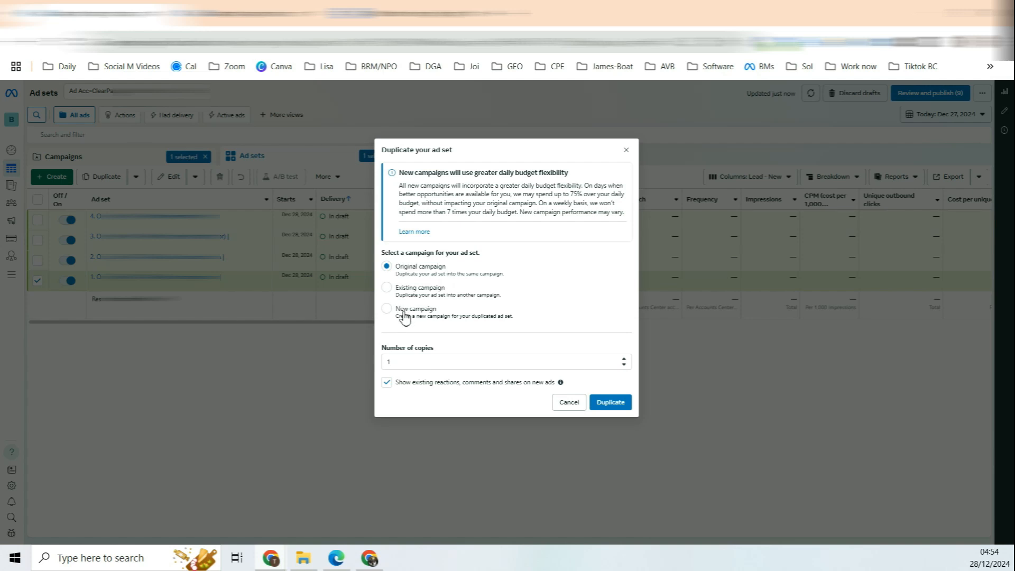
{"action": "left_click_drag", "start_coordinate": [421, 309], "coordinate": [403, 312]}
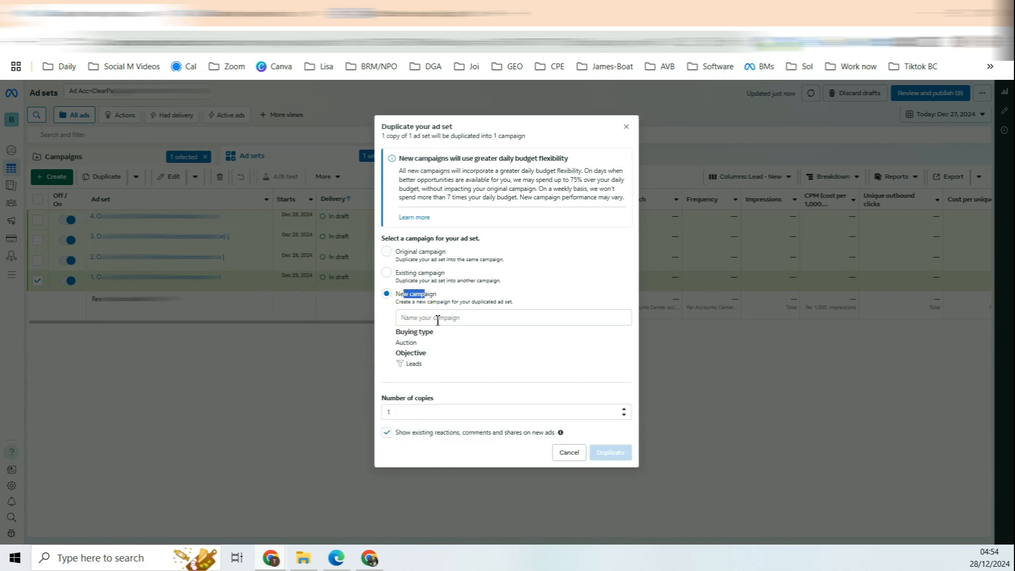
{"action": "left_click", "coordinate": [401, 318]}
{"action": "type", "text": "C = CP"}
{"action": "key", "text": "BackSpace"}
{"action": "key", "text": "BackSpace"}
{"action": "type", "text": "Re"}
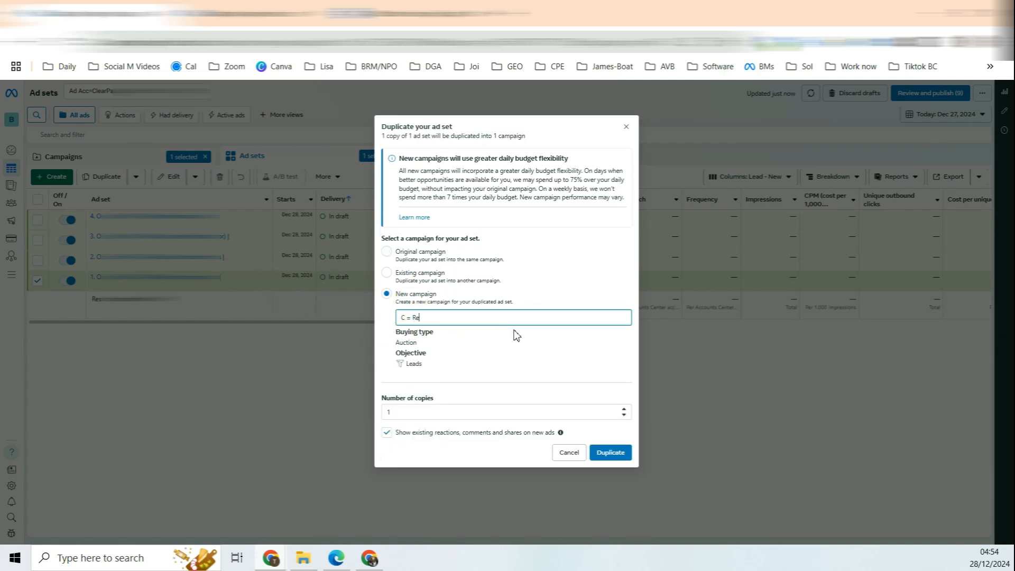
{"action": "type", "text": "targeting CP"}
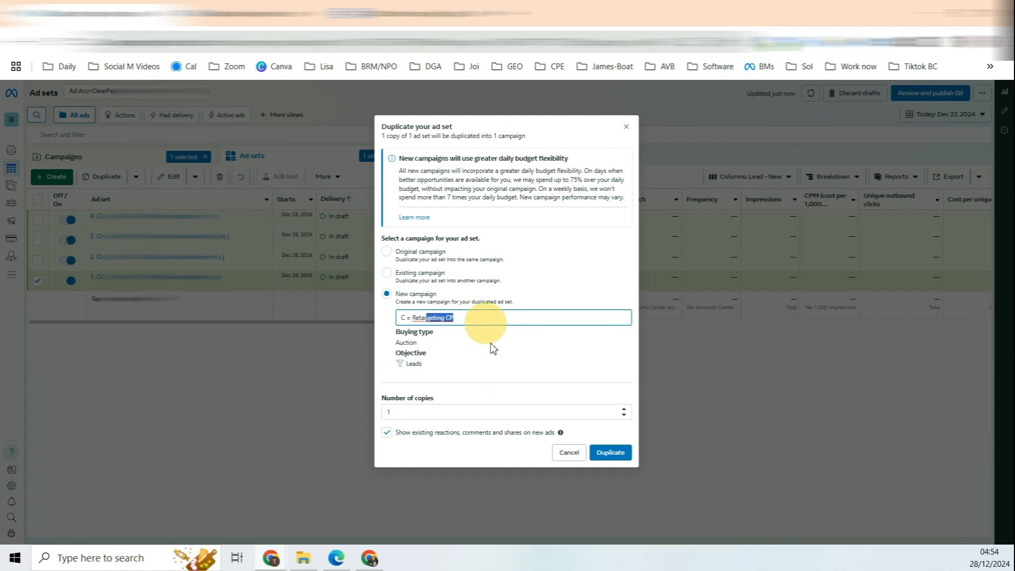
{"action": "left_click", "coordinate": [606, 452]}
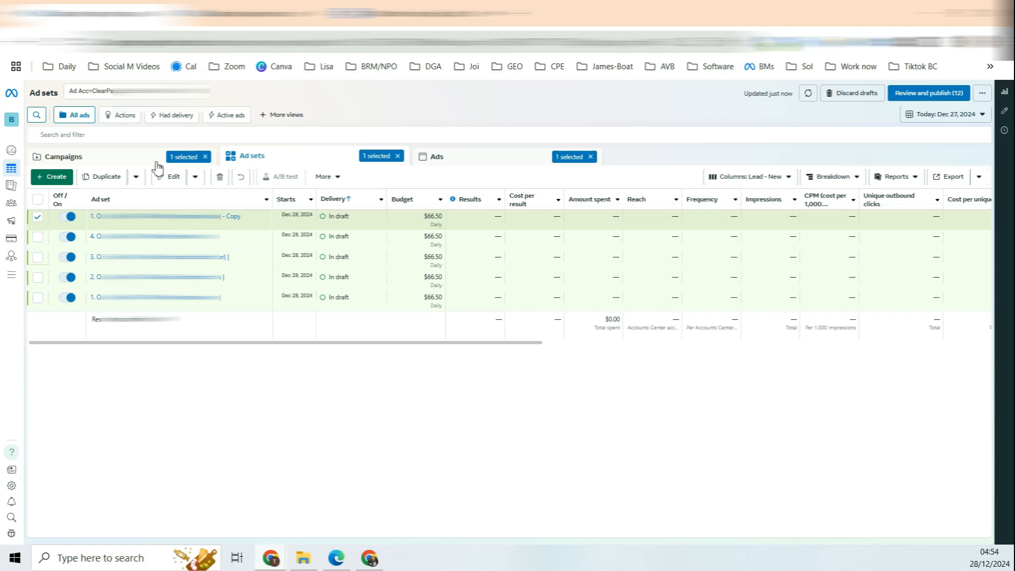
- Open the copied ad set in the C = Retargeting CP campaign and rename it 1. WV+Fb+VV
{"action": "left_click", "coordinate": [129, 164]}
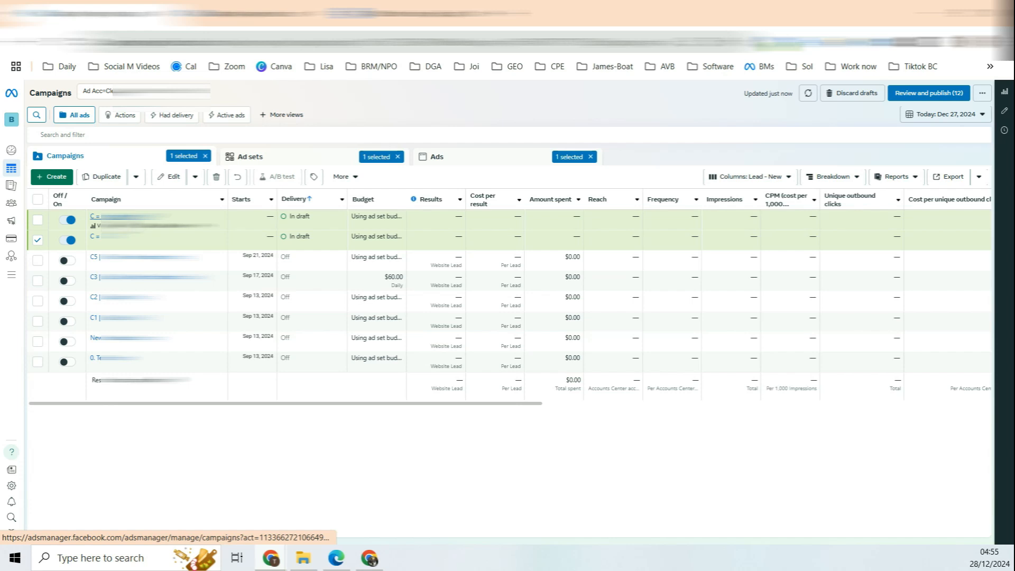
{"action": "left_click", "coordinate": [132, 217]}
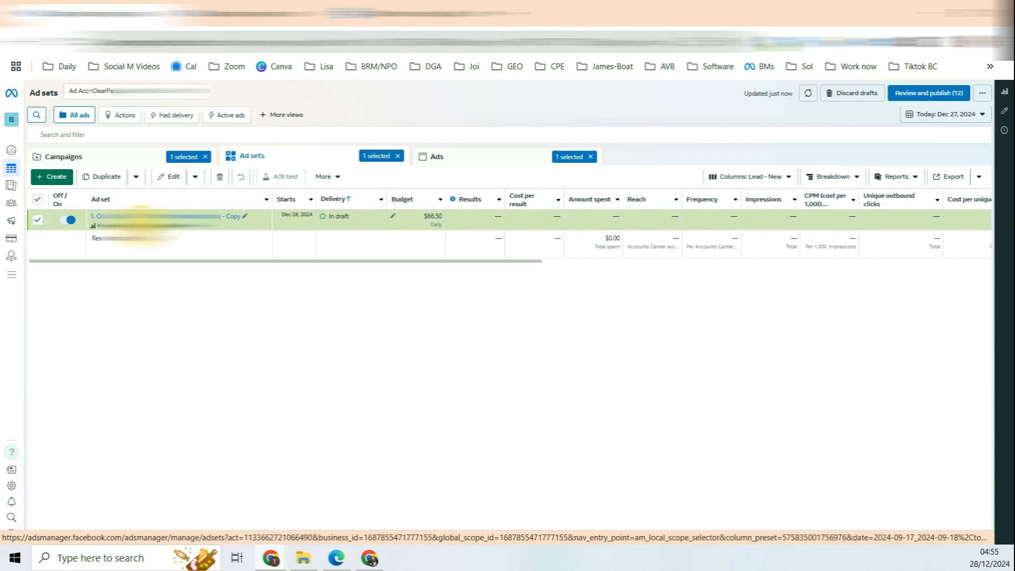
{"action": "left_click", "coordinate": [142, 227]}
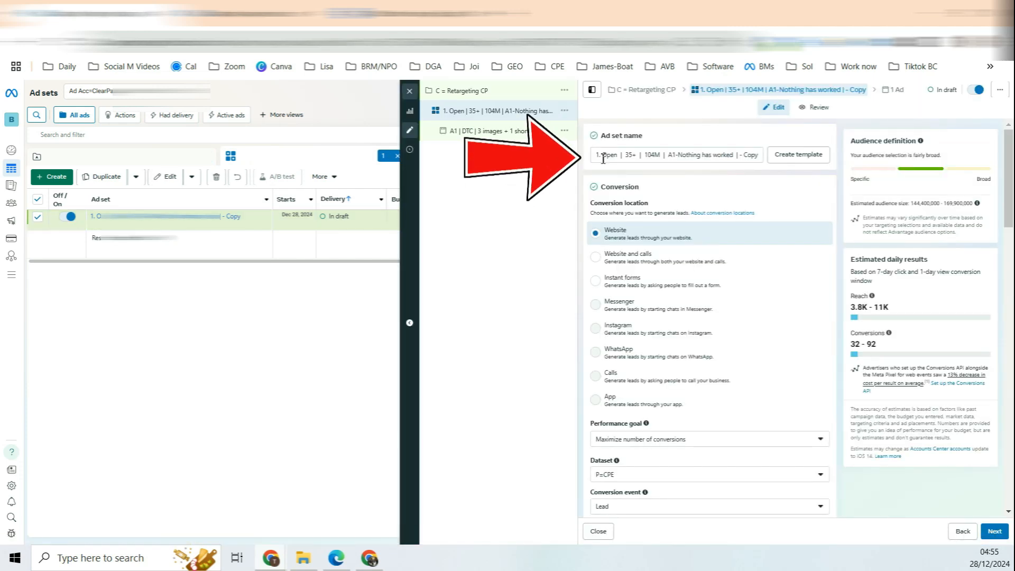
{"action": "left_click_drag", "start_coordinate": [606, 157], "coordinate": [820, 158]}
{"action": "type", "text": "WV+Fb+VV"}
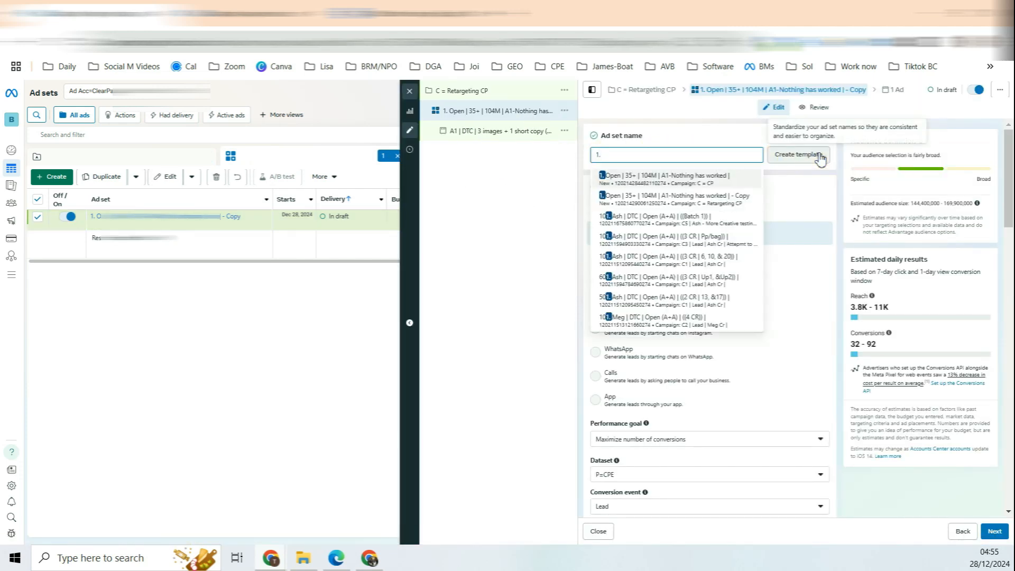
{"action": "double_click", "coordinate": [608, 156]}
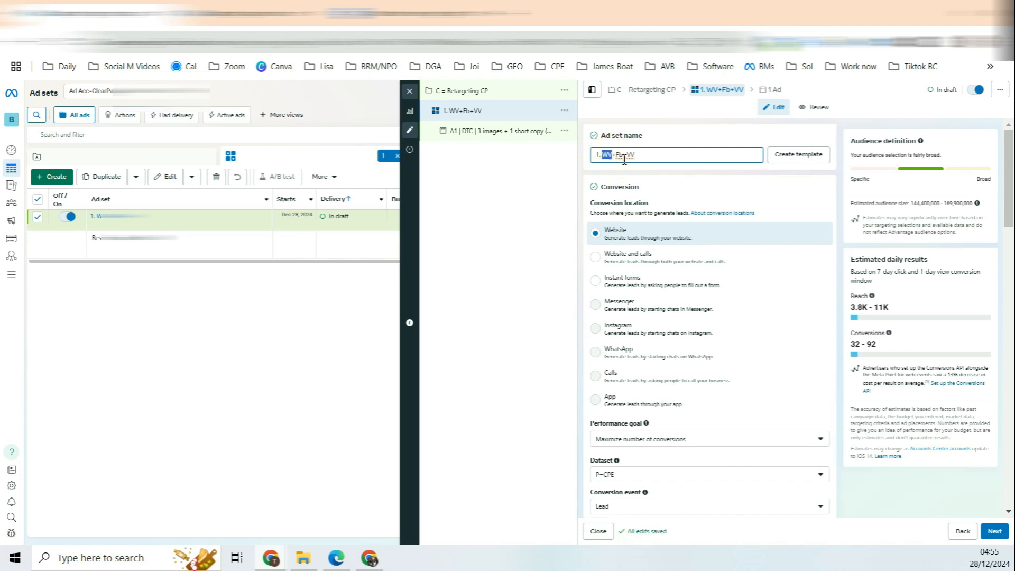
- Calculate 10% of 266 with the calculator to work out the retargeting ad set's daily budget
{"action": "double_click", "coordinate": [622, 155]}
{"action": "double_click", "coordinate": [631, 156]}
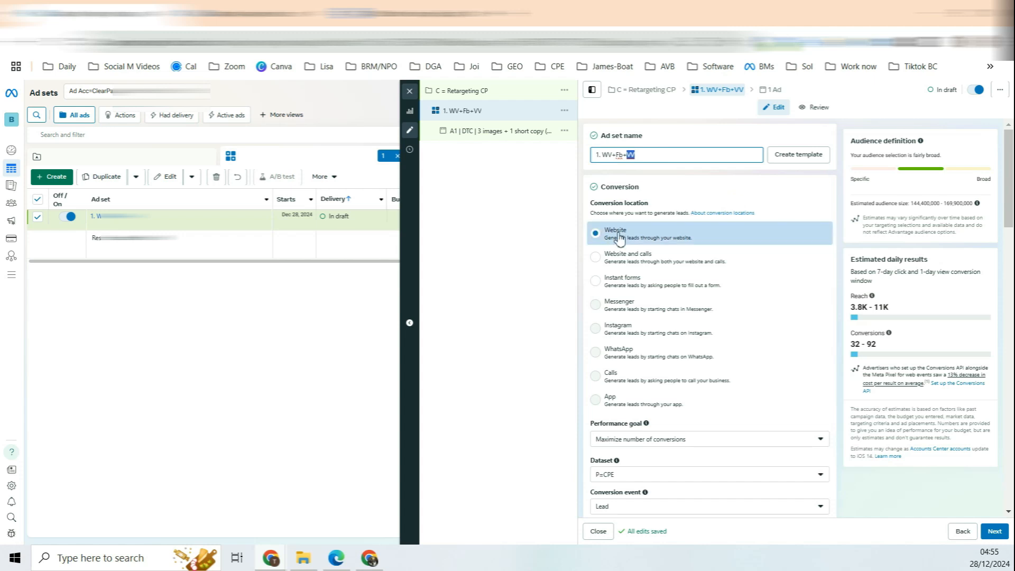
{"action": "scroll", "coordinate": [740, 202], "scroll_direction": "down", "scroll_amount": 6}
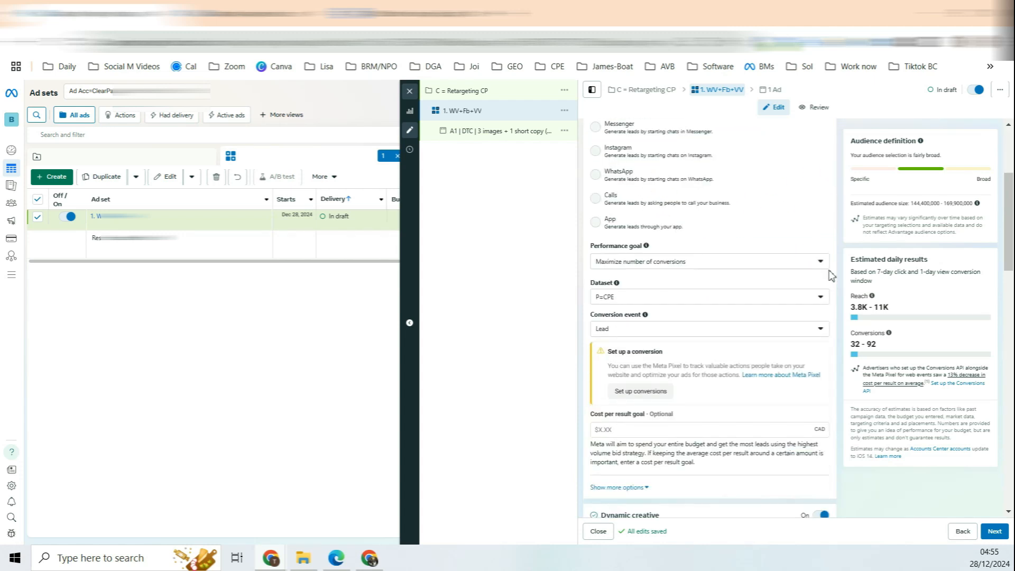
{"action": "scroll", "coordinate": [845, 306], "scroll_direction": "down", "scroll_amount": 3}
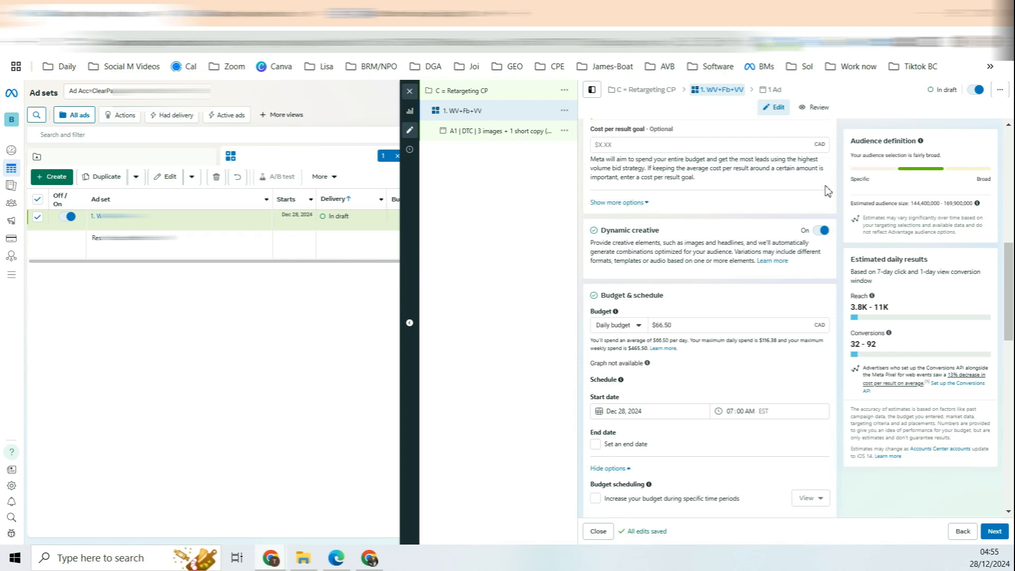
{"action": "triple_click", "coordinate": [682, 326]}
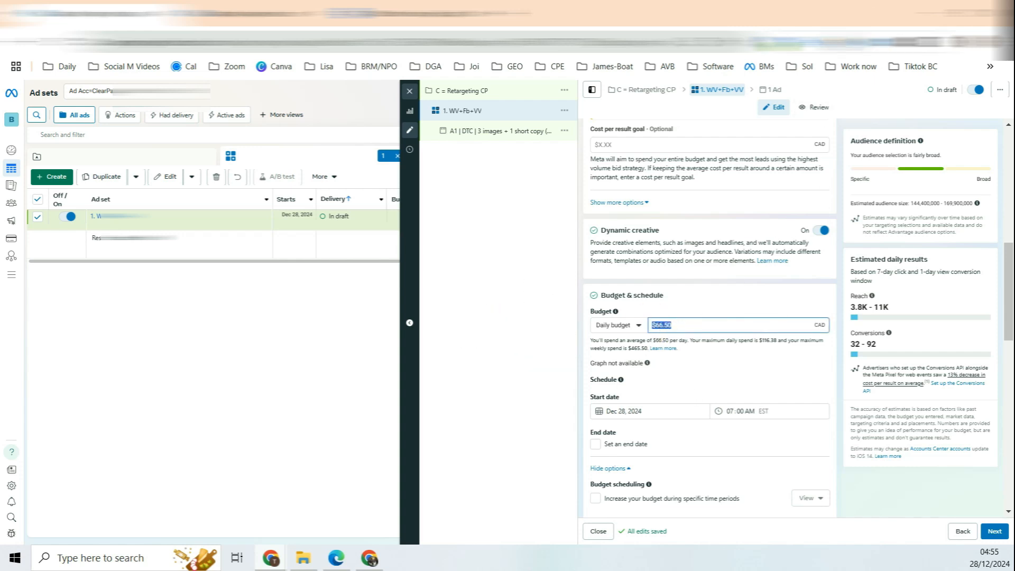
{"action": "left_click", "coordinate": [818, 32]}
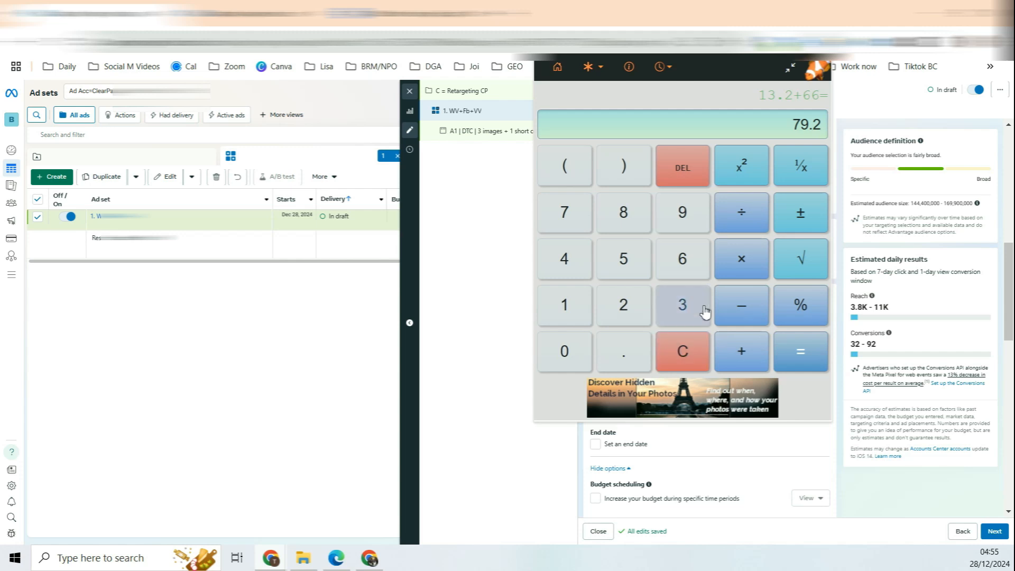
{"action": "left_click", "coordinate": [683, 355]}
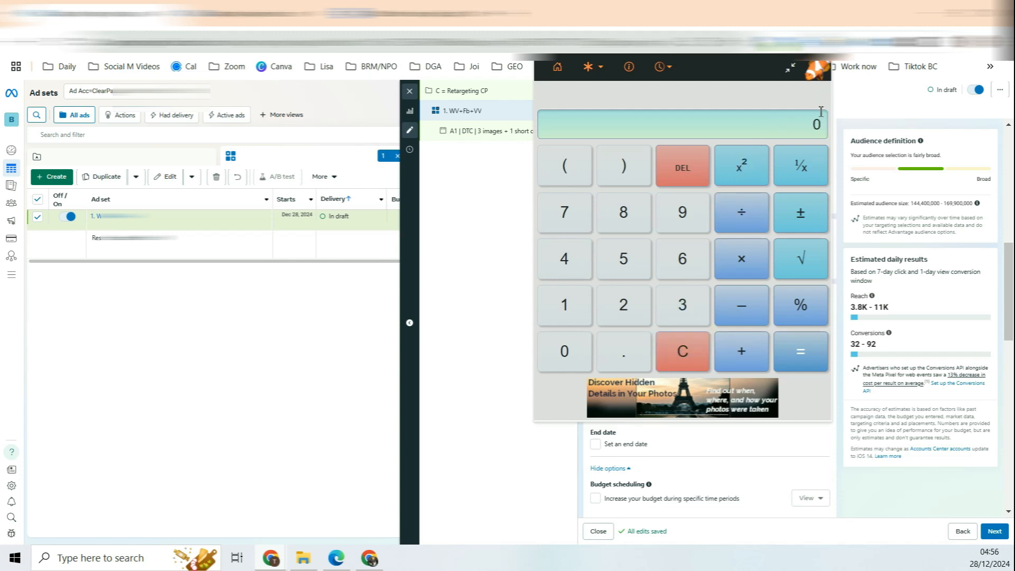
{"action": "type", "text": ".10*266"}
{"action": "key", "text": "Return"}
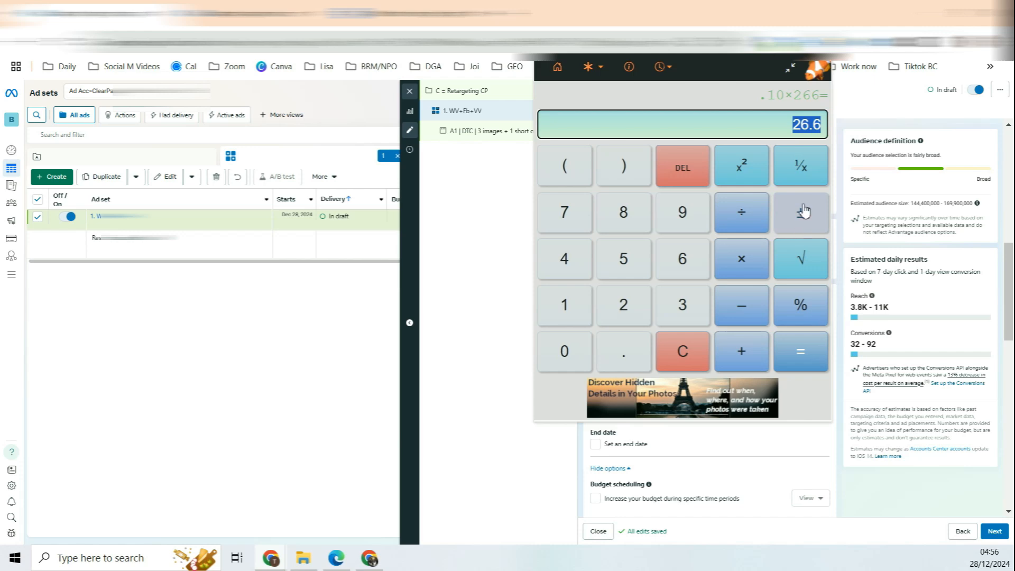
{"action": "left_click", "coordinate": [842, 130]}
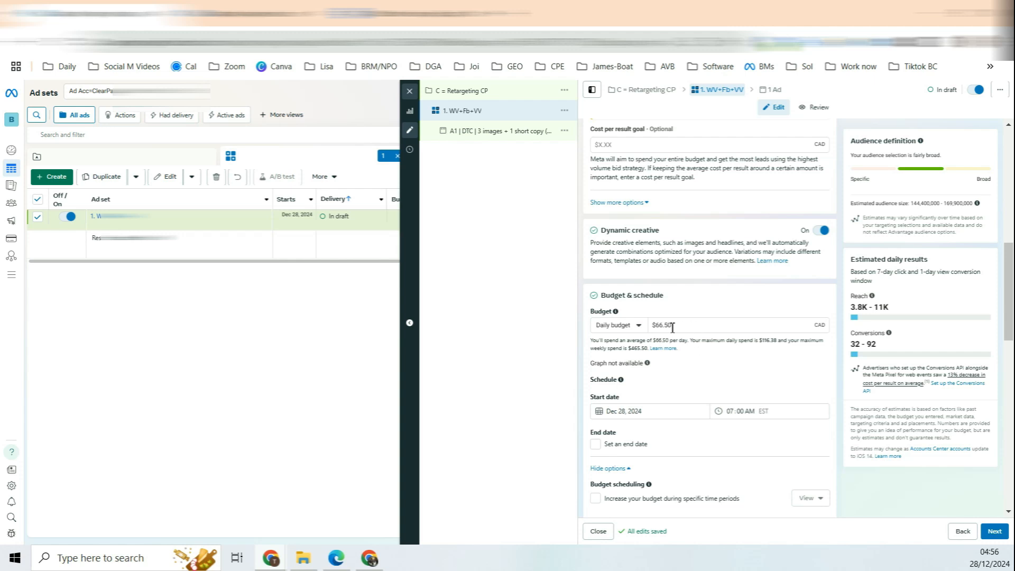
- Set the ad set's daily budget to 27 CAD and check its scheduled start date and time
{"action": "left_click_drag", "start_coordinate": [672, 327], "coordinate": [640, 330]}
{"action": "type", "text": "27"}
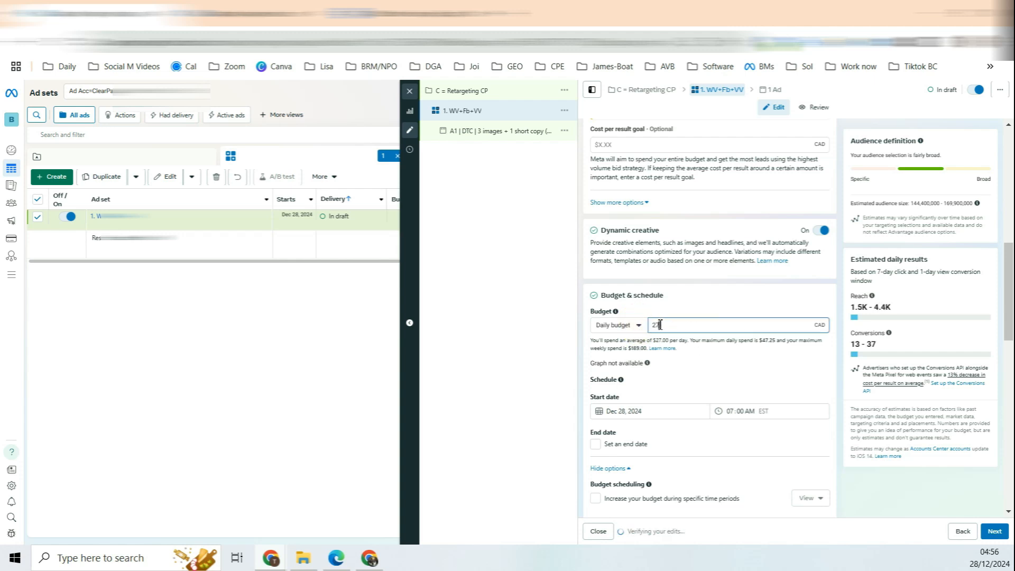
{"action": "double_click", "coordinate": [691, 328]}
{"action": "scroll", "coordinate": [633, 282], "scroll_direction": "down", "scroll_amount": 2}
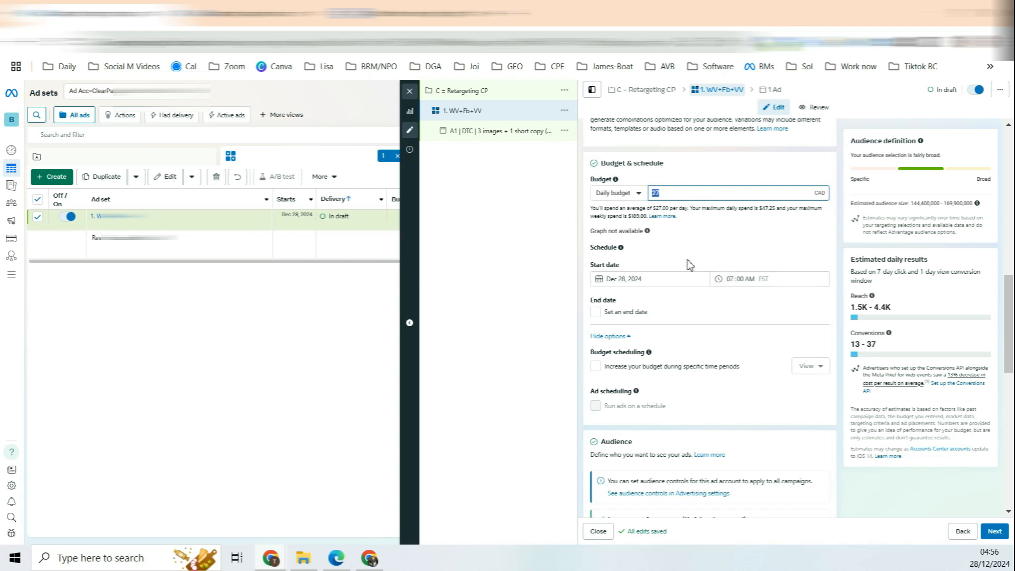
{"action": "left_click_drag", "start_coordinate": [602, 264], "coordinate": [619, 265]}
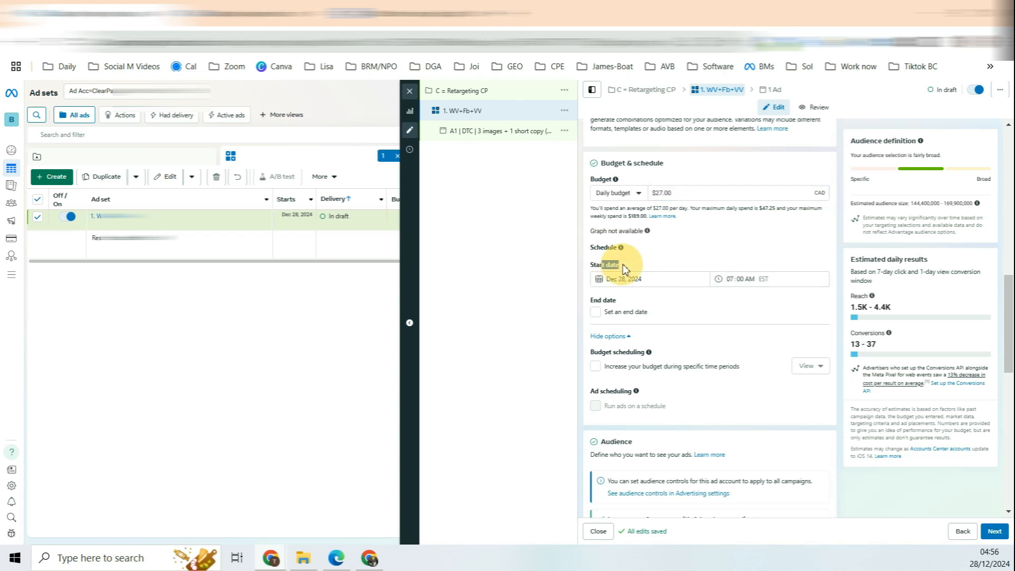
{"action": "left_click", "coordinate": [731, 280]}
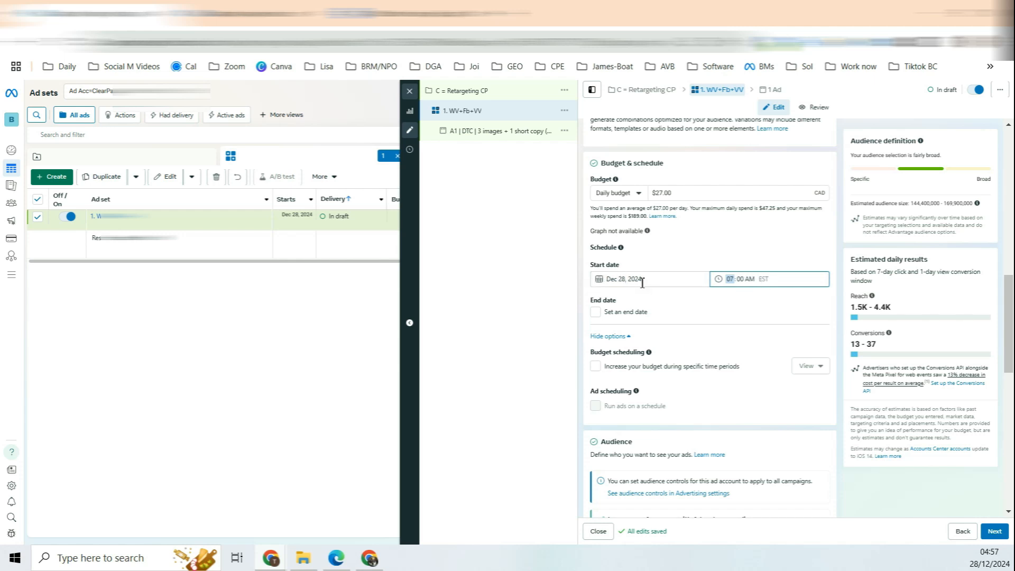
{"action": "left_click_drag", "start_coordinate": [596, 266], "coordinate": [614, 265]}
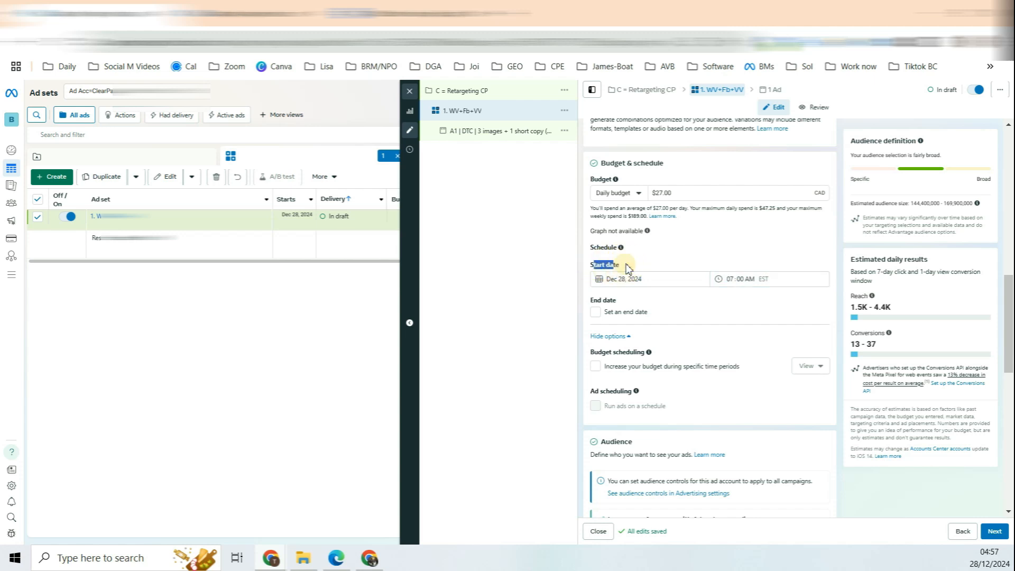
- Set the minimum age of the ad set's audience to 18
{"action": "scroll", "coordinate": [724, 285], "scroll_direction": "down", "scroll_amount": 1}
{"action": "scroll", "coordinate": [730, 280], "scroll_direction": "down", "scroll_amount": 8}
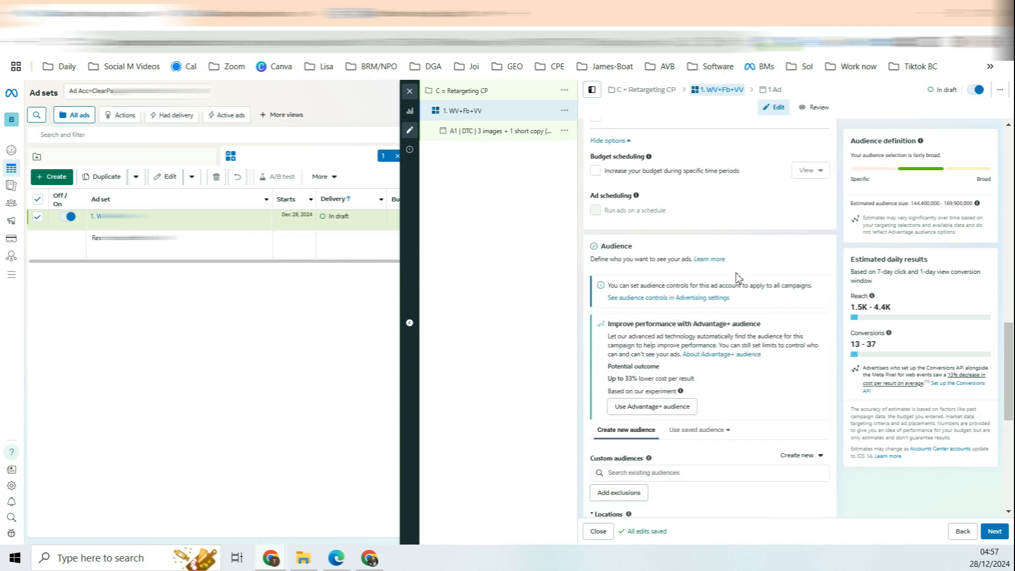
{"action": "left_click", "coordinate": [611, 301]}
{"action": "scroll", "coordinate": [637, 384], "scroll_direction": "down", "scroll_amount": 3}
{"action": "scroll", "coordinate": [640, 388], "scroll_direction": "up", "scroll_amount": 3}
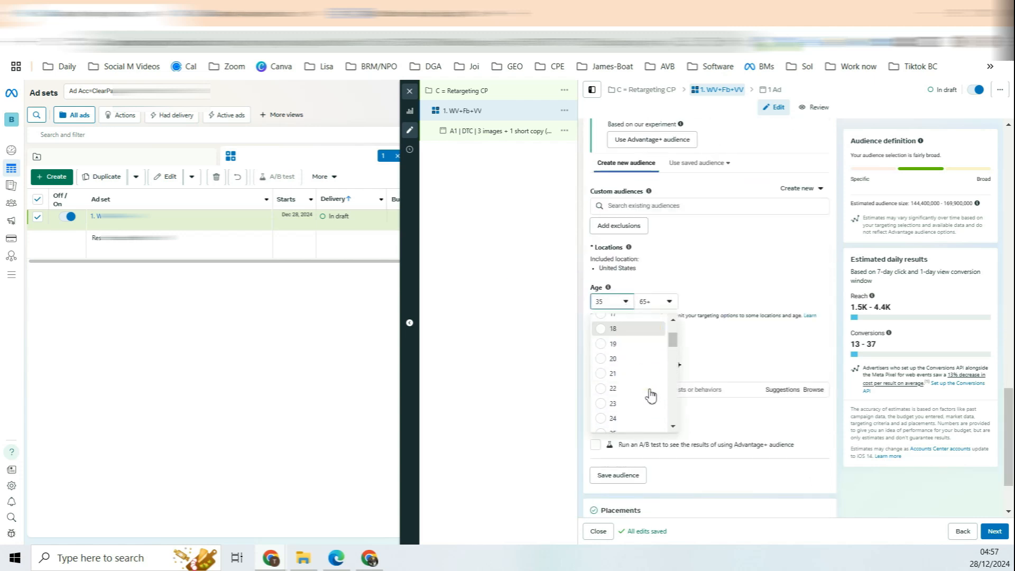
{"action": "left_click", "coordinate": [615, 329]}
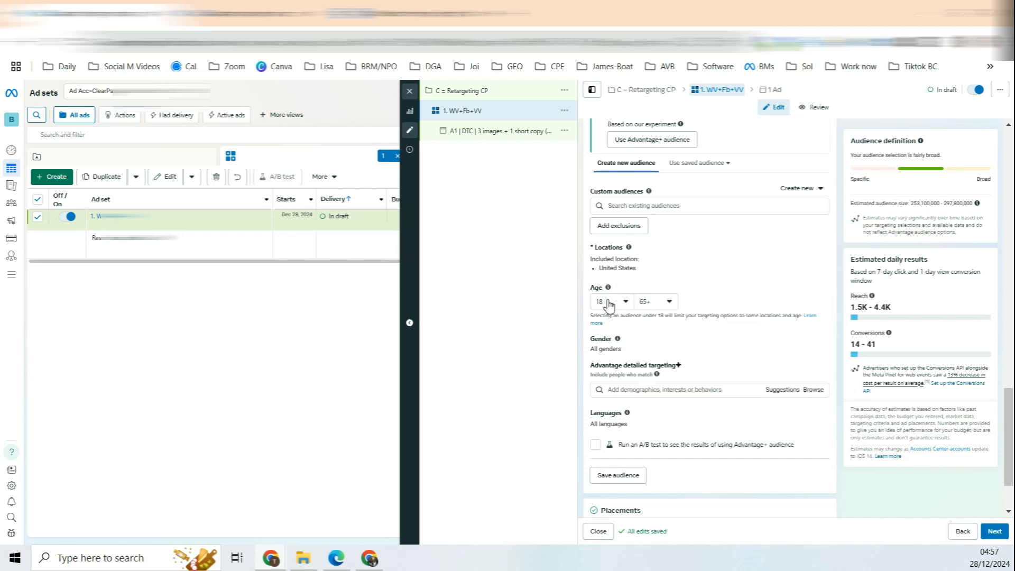
{"action": "scroll", "coordinate": [693, 344], "scroll_direction": "down", "scroll_amount": 1}
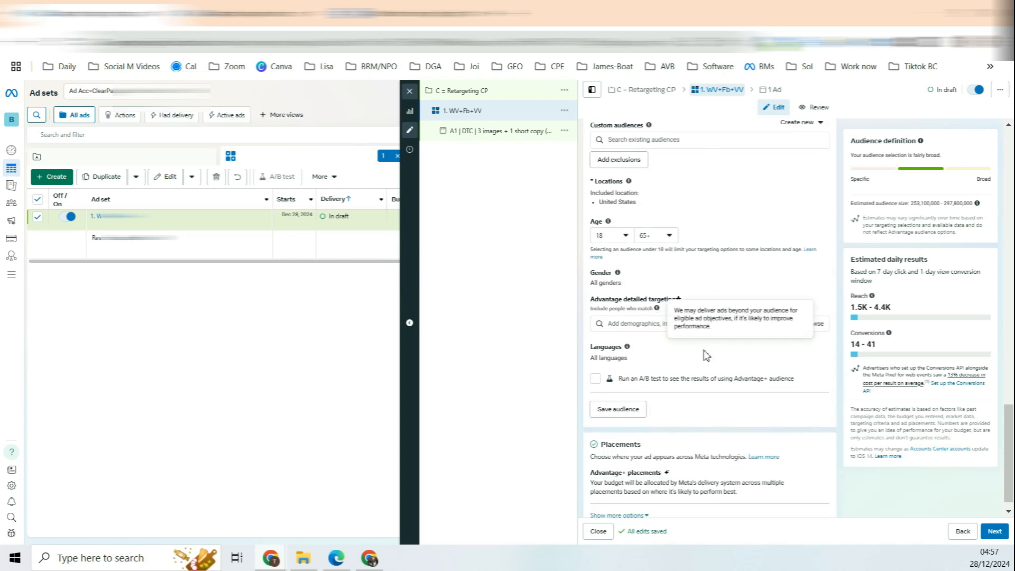
- Include the WV-30 website and Fb-Clickers-30 page engagement custom audiences in the ad set's targeting
{"action": "scroll", "coordinate": [691, 301], "scroll_direction": "up", "scroll_amount": 2}
{"action": "left_click_drag", "start_coordinate": [626, 257], "coordinate": [634, 257]}
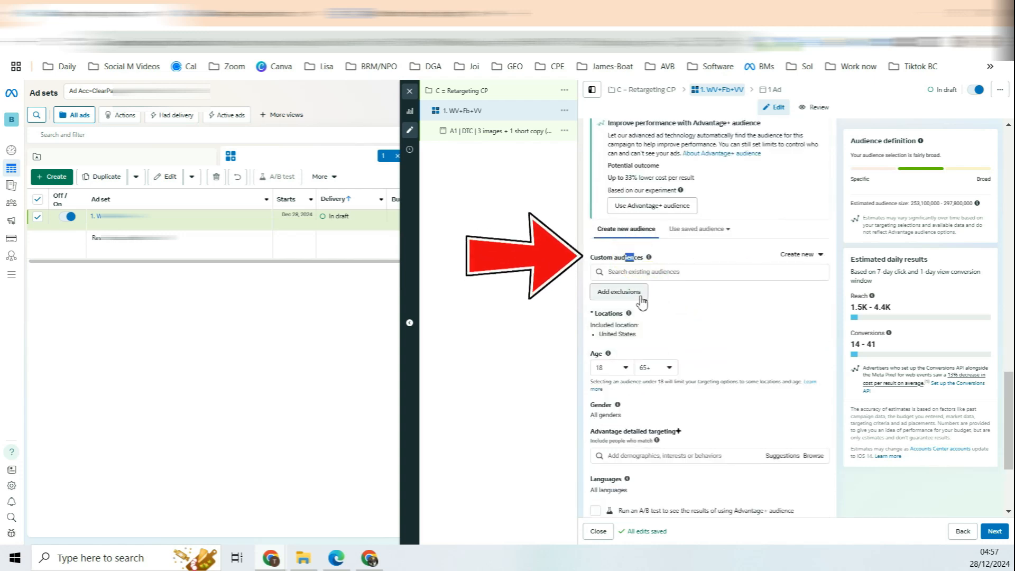
{"action": "left_click", "coordinate": [654, 272]}
{"action": "left_click", "coordinate": [700, 293]}
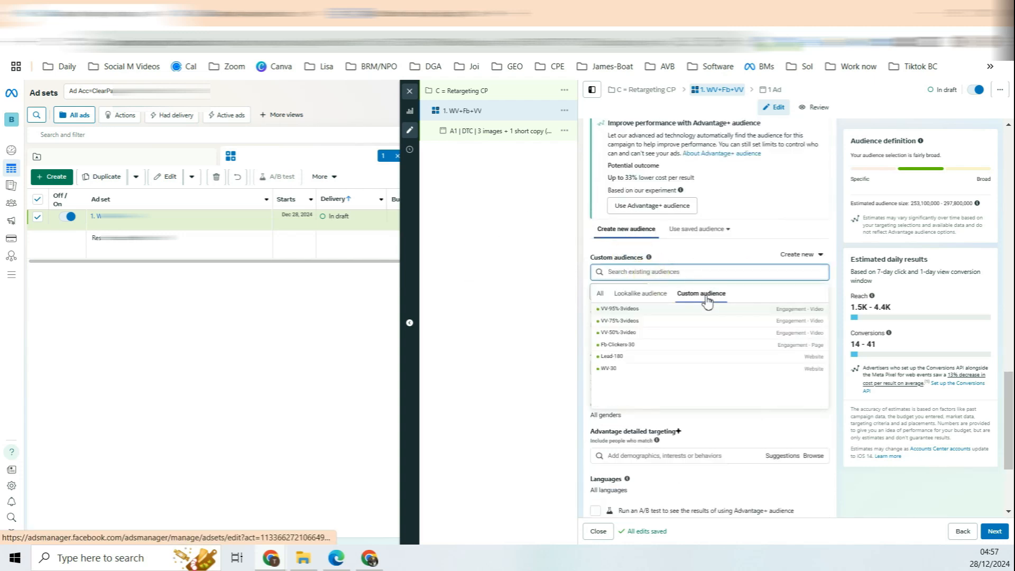
{"action": "left_click", "coordinate": [611, 369]}
{"action": "left_click_drag", "start_coordinate": [600, 290], "coordinate": [620, 290]}
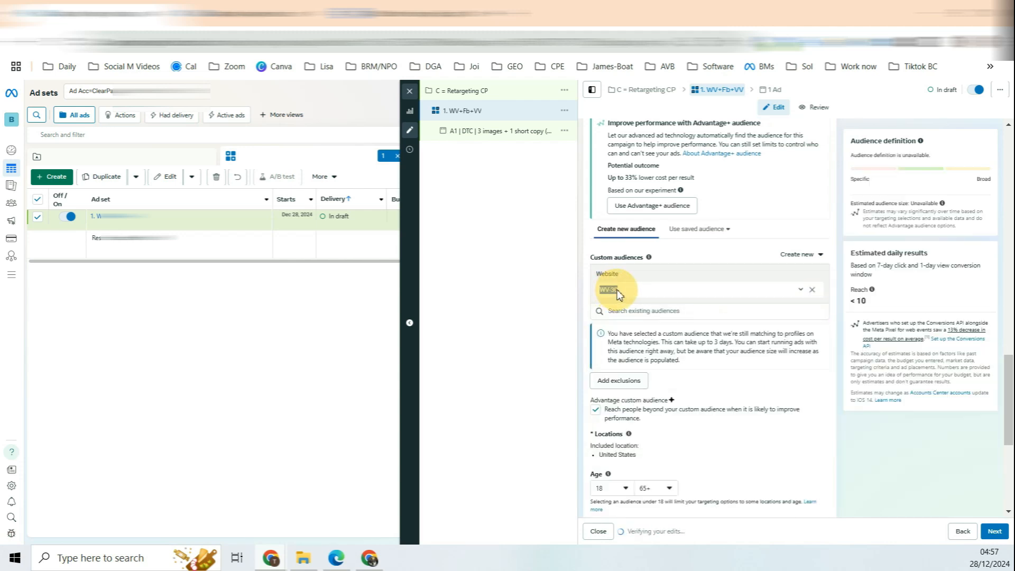
{"action": "left_click_drag", "start_coordinate": [708, 89], "coordinate": [719, 88]}
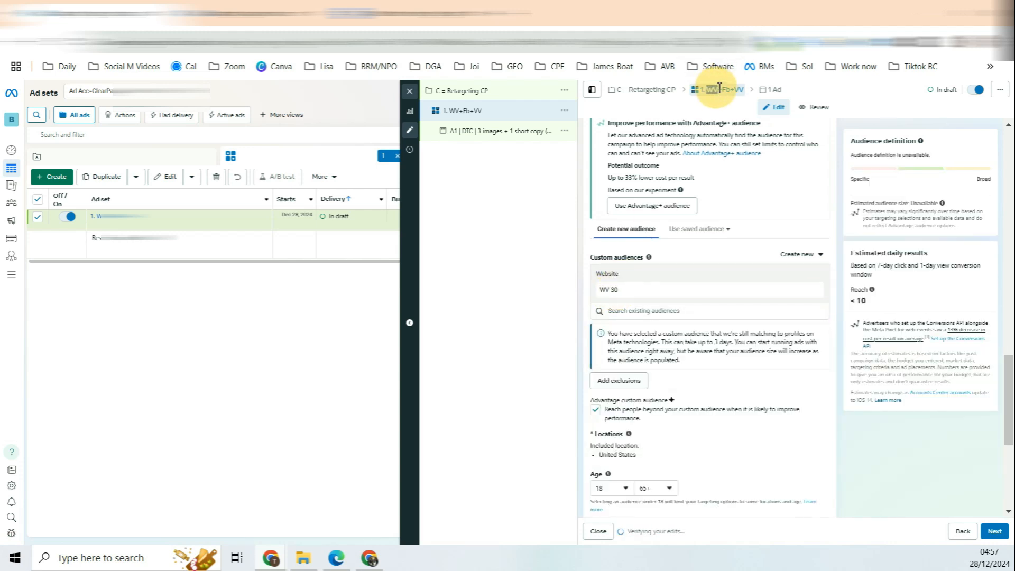
{"action": "left_click", "coordinate": [663, 312]}
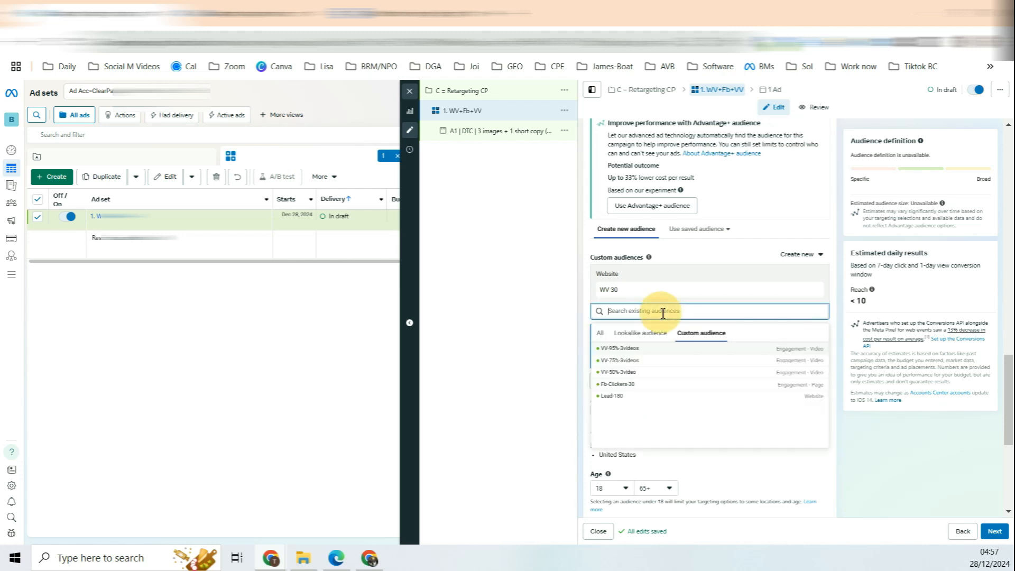
{"action": "left_click", "coordinate": [623, 390]}
{"action": "double_click", "coordinate": [726, 90]}
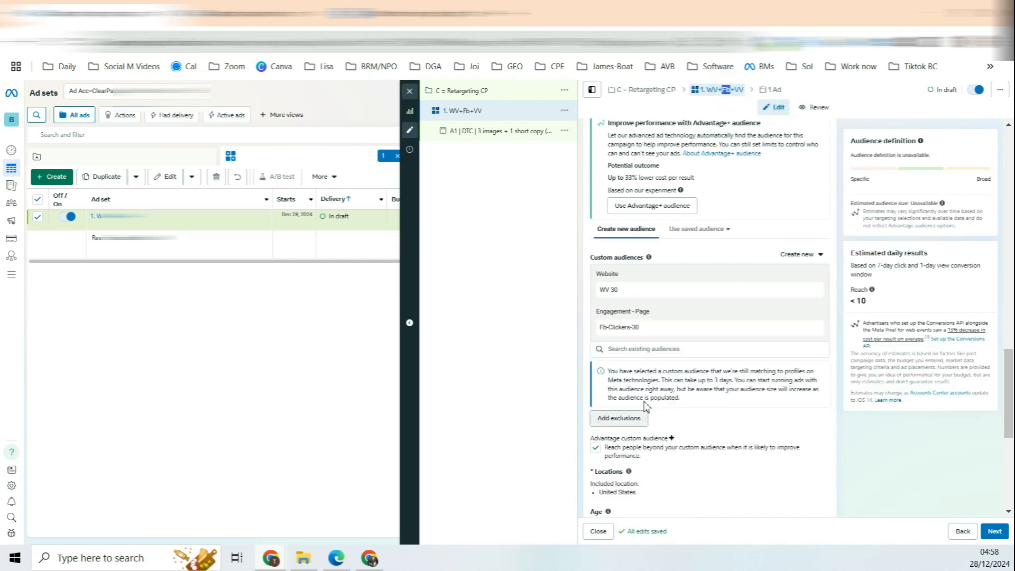
- Add the video viewer custom audiences VV-50%-3video, VV-75%-3videos and VV-95%-3videos to the included audiences
{"action": "left_click", "coordinate": [646, 349]}
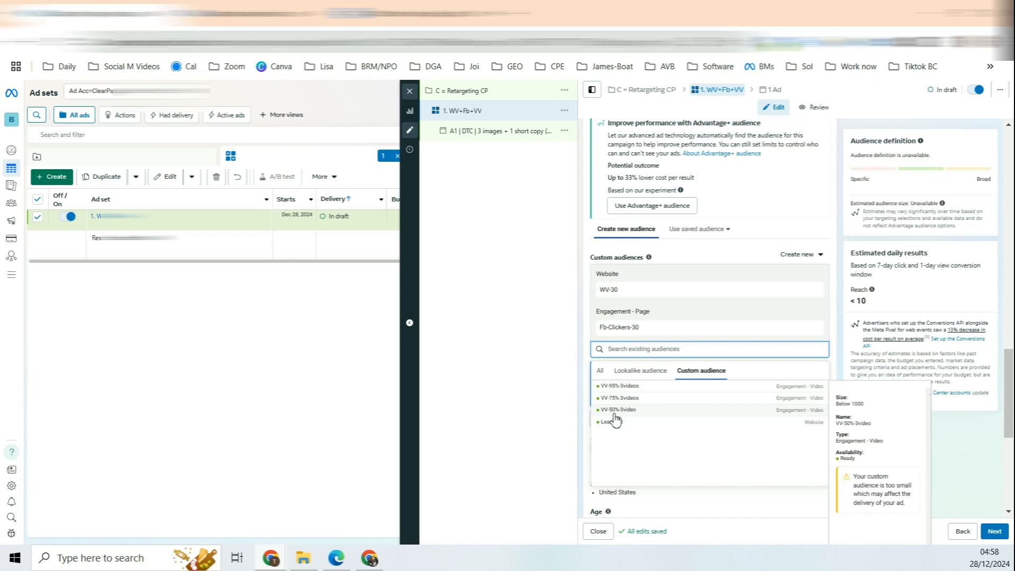
{"action": "left_click", "coordinate": [614, 412]}
{"action": "left_click", "coordinate": [629, 369]}
{"action": "left_click", "coordinate": [632, 415]}
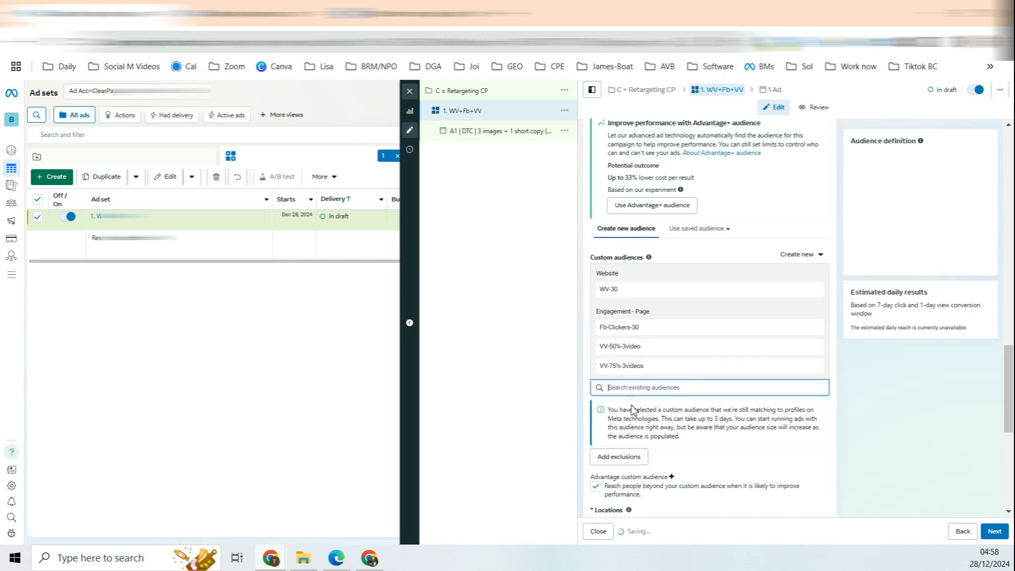
{"action": "left_click", "coordinate": [629, 414]}
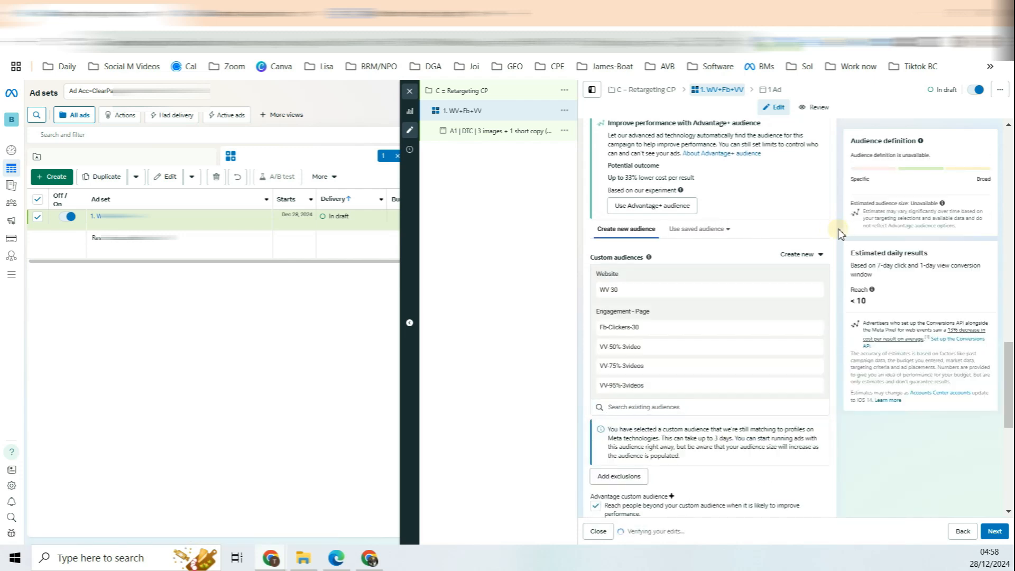
- Exclude the Lead-180 custom audience from the ad set's targeting
{"action": "scroll", "coordinate": [662, 321], "scroll_direction": "down", "scroll_amount": 1}
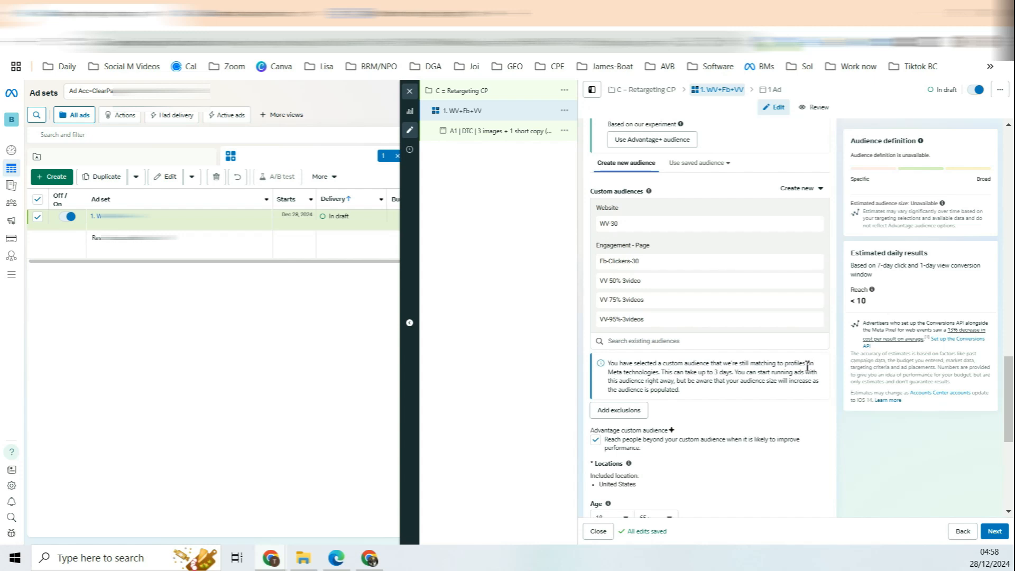
{"action": "left_click", "coordinate": [616, 414]}
{"action": "left_click", "coordinate": [613, 436]}
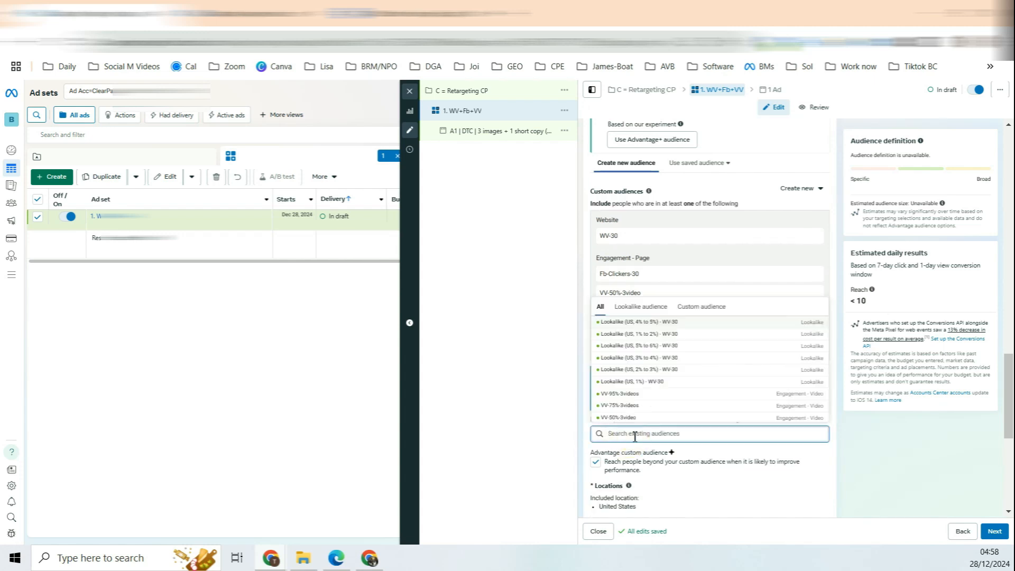
{"action": "left_click", "coordinate": [702, 307]}
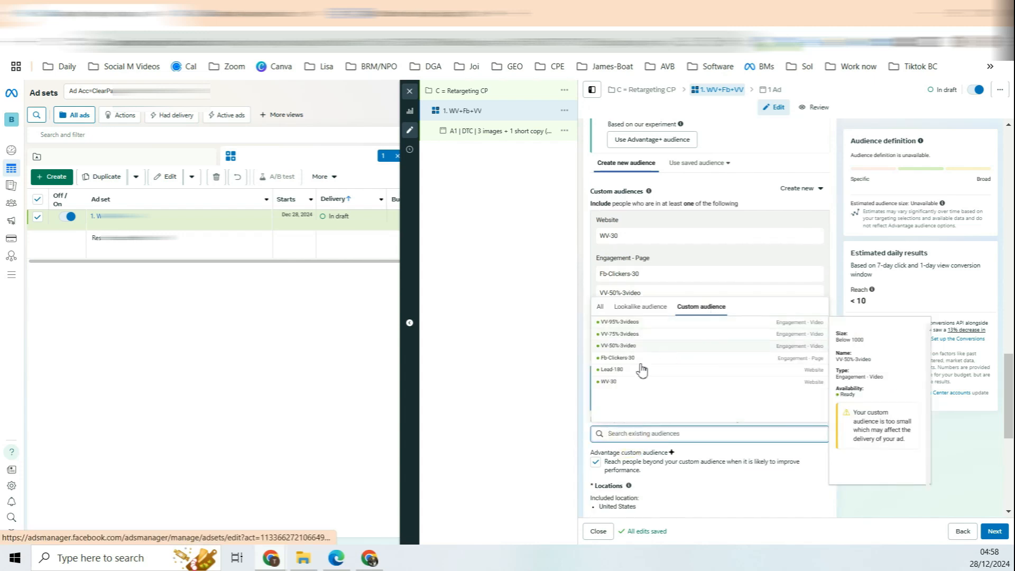
{"action": "left_click", "coordinate": [613, 369]}
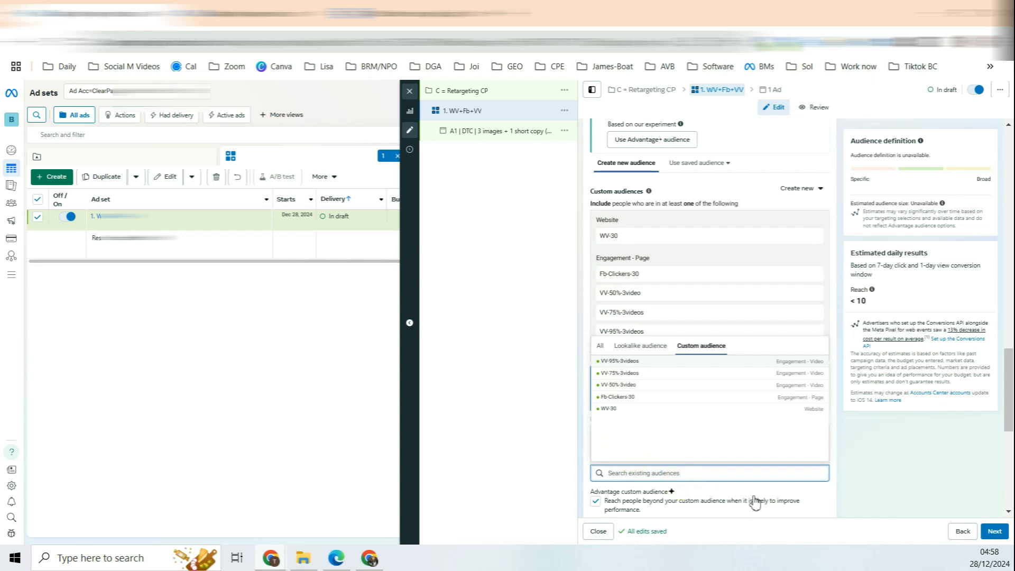
{"action": "left_click", "coordinate": [901, 468]}
- Turn off reaching people beyond the custom audience, and review the included audiences, the exclusion and the remaining targeting settings
{"action": "left_click_drag", "start_coordinate": [592, 419], "coordinate": [625, 454]}
{"action": "scroll", "coordinate": [767, 414], "scroll_direction": "down", "scroll_amount": 1}
{"action": "left_click", "coordinate": [611, 429]}
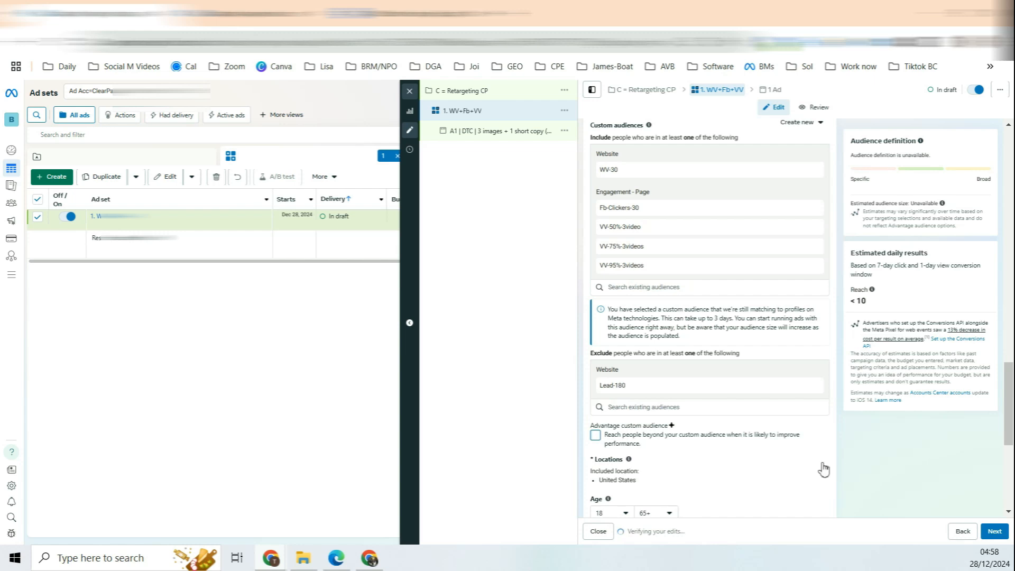
{"action": "scroll", "coordinate": [766, 392], "scroll_direction": "down", "scroll_amount": 3}
{"action": "left_click_drag", "start_coordinate": [624, 302], "coordinate": [675, 307]}
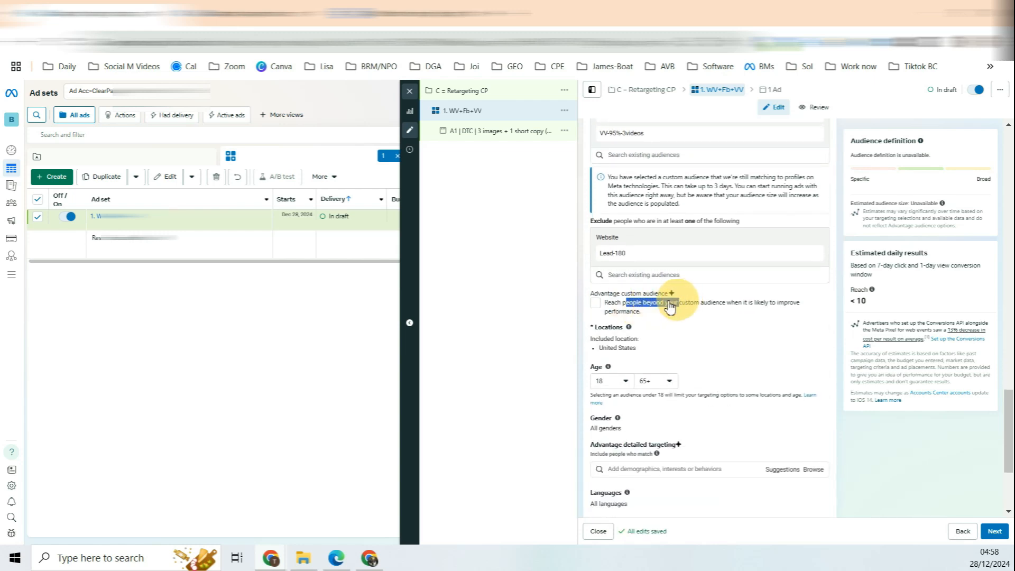
{"action": "scroll", "coordinate": [706, 236], "scroll_direction": "up", "scroll_amount": 3}
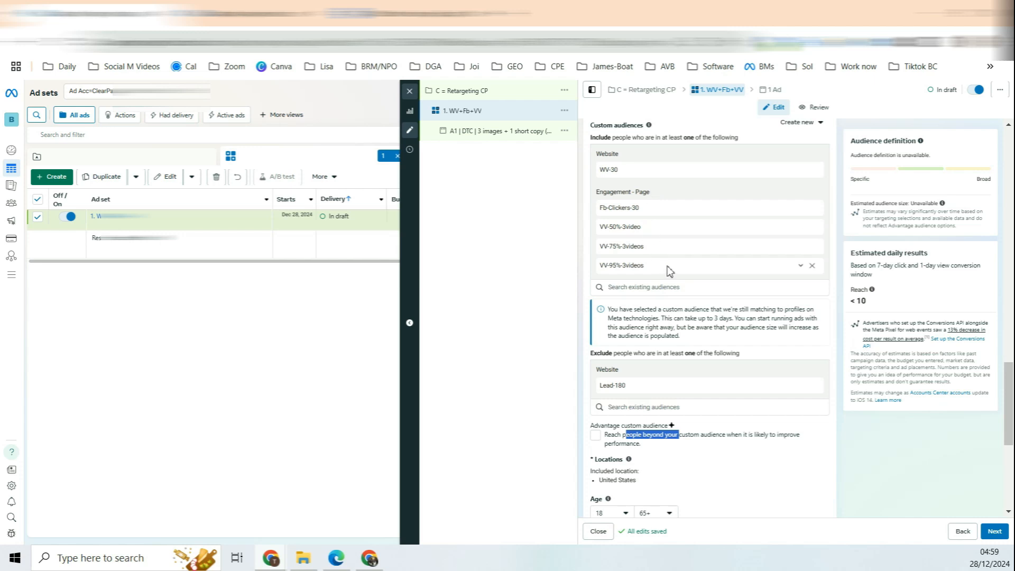
{"action": "left_click_drag", "start_coordinate": [600, 386], "coordinate": [617, 385]}
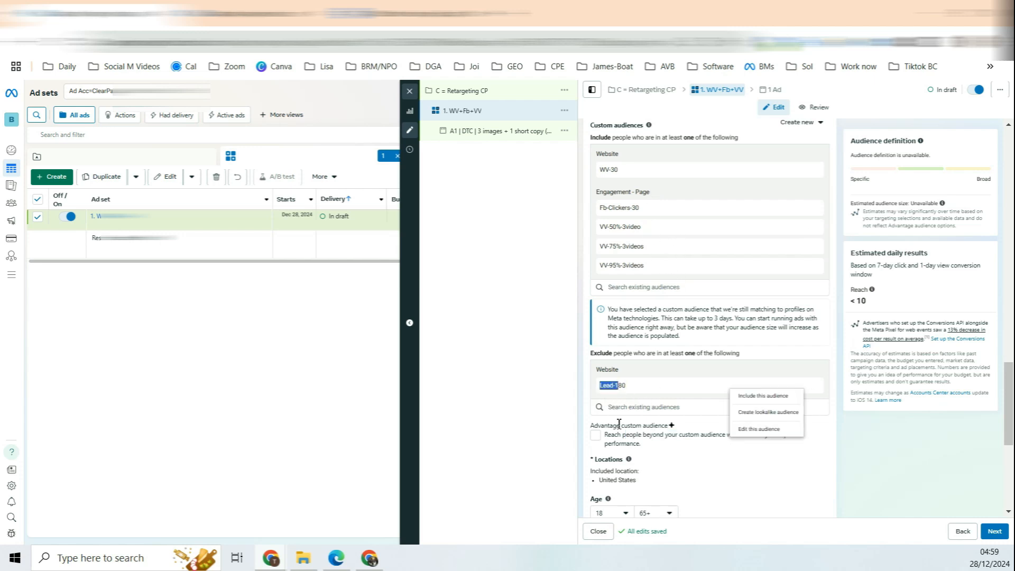
{"action": "scroll", "coordinate": [816, 503], "scroll_direction": "down", "scroll_amount": 5}
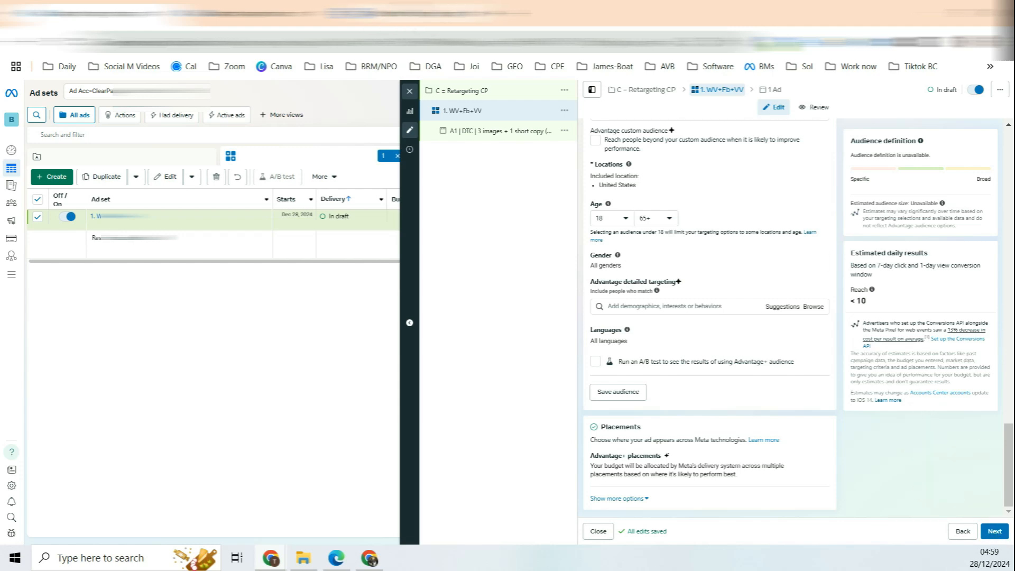
- Close the ad set editor and review the Lookalike audience adset row of the 103. Work done document's plan table
{"action": "left_click_drag", "start_coordinate": [488, 441], "coordinate": [573, 441]}
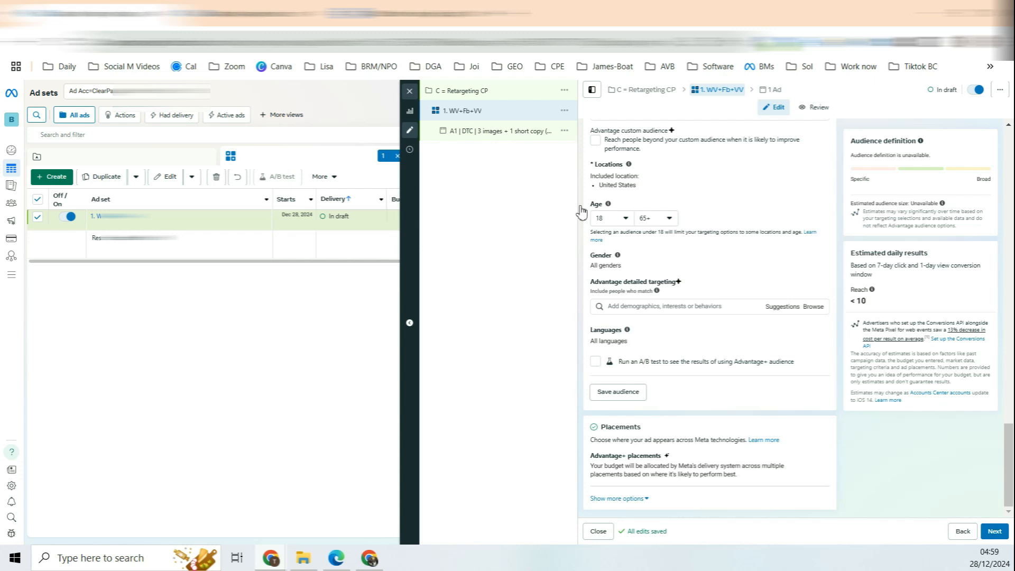
{"action": "left_click", "coordinate": [409, 91]}
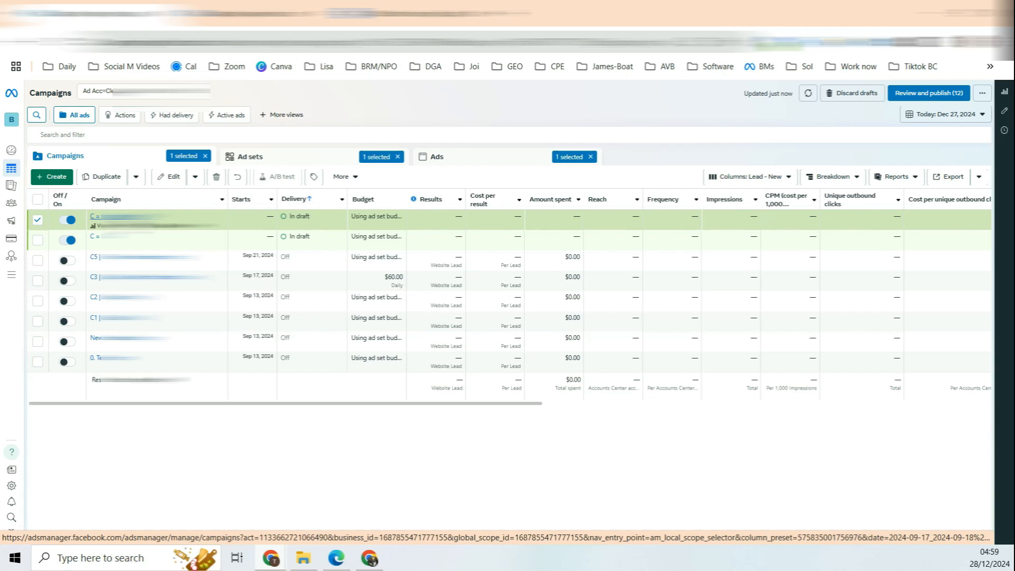
{"action": "left_click", "coordinate": [392, 10]}
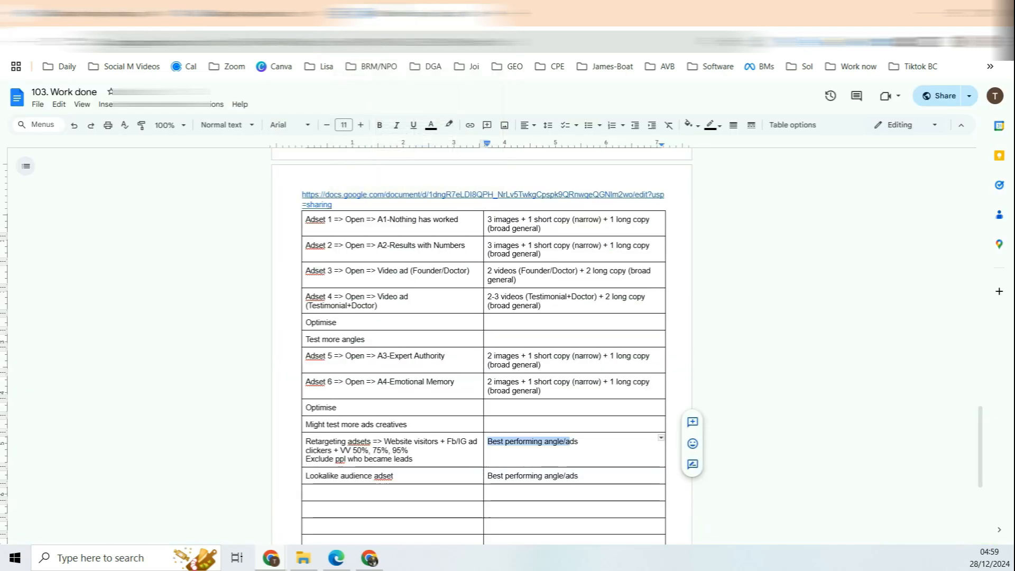
{"action": "scroll", "coordinate": [512, 413], "scroll_direction": "down", "scroll_amount": 3}
{"action": "left_click_drag", "start_coordinate": [393, 343], "coordinate": [314, 344]}
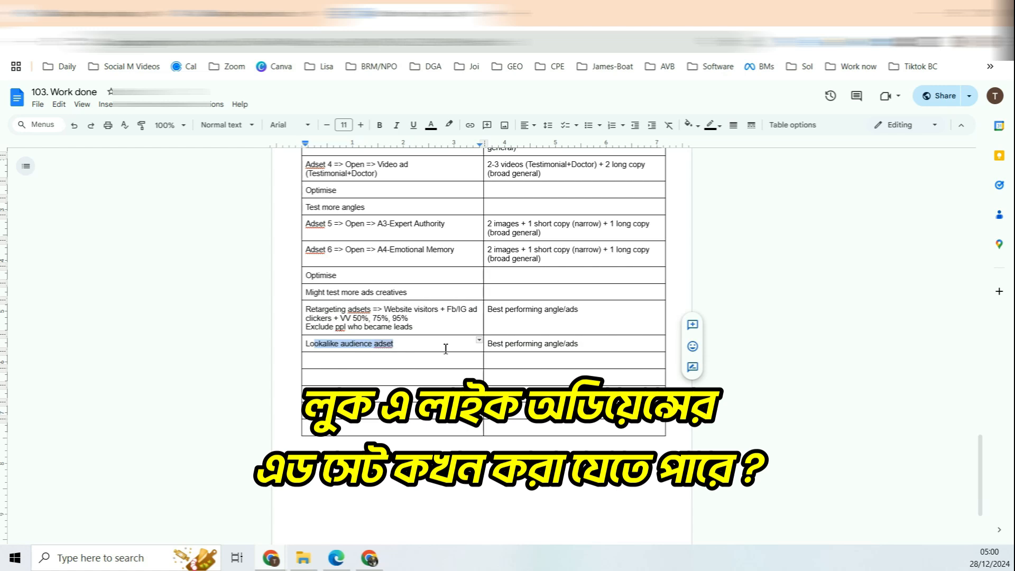
{"action": "scroll", "coordinate": [449, 346], "scroll_direction": "up", "scroll_amount": 3}
{"action": "scroll", "coordinate": [408, 342], "scroll_direction": "down", "scroll_amount": 1}
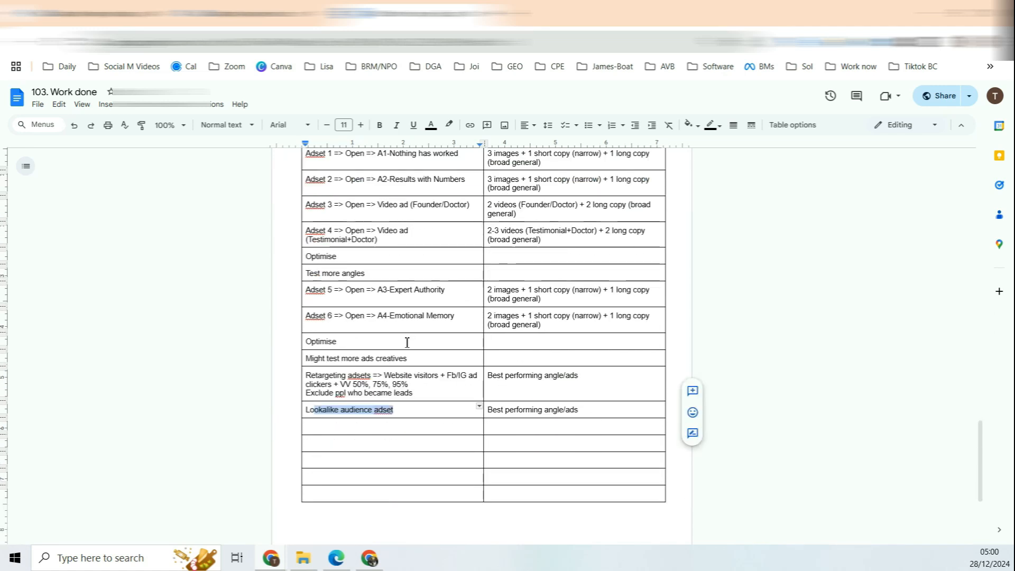
{"action": "scroll", "coordinate": [523, 328], "scroll_direction": "up", "scroll_amount": 1}
- Select the audiences from VV-95%-3videos down to WV-30 in the Audiences list and check their size and type details
{"action": "left_click", "coordinate": [293, 11]}
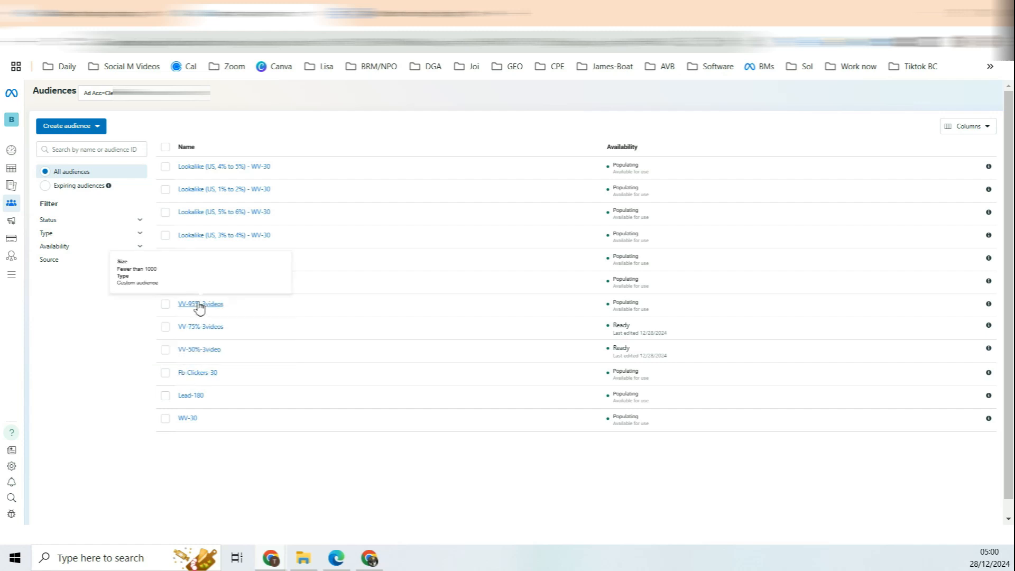
{"action": "left_click", "coordinate": [166, 419], "text": "shift"}
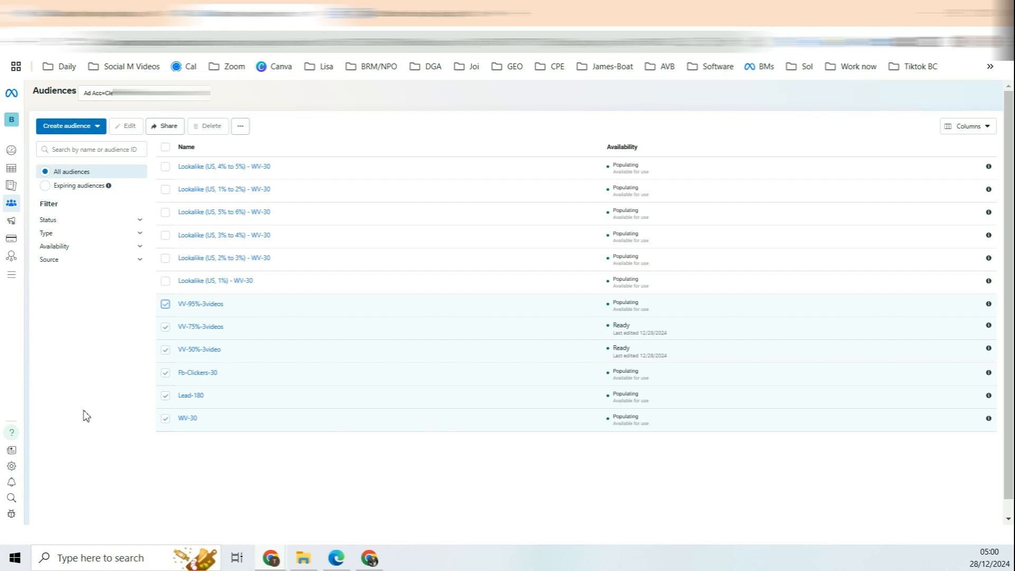
{"action": "mouse_move", "coordinate": [193, 397]}
{"action": "mouse_move", "coordinate": [187, 426]}
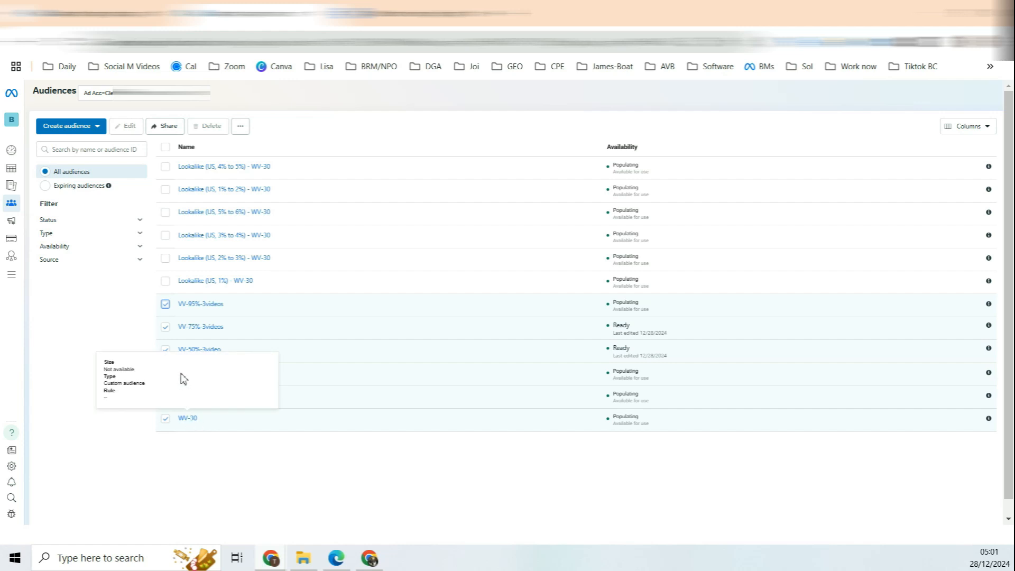
{"action": "mouse_move", "coordinate": [203, 356]}
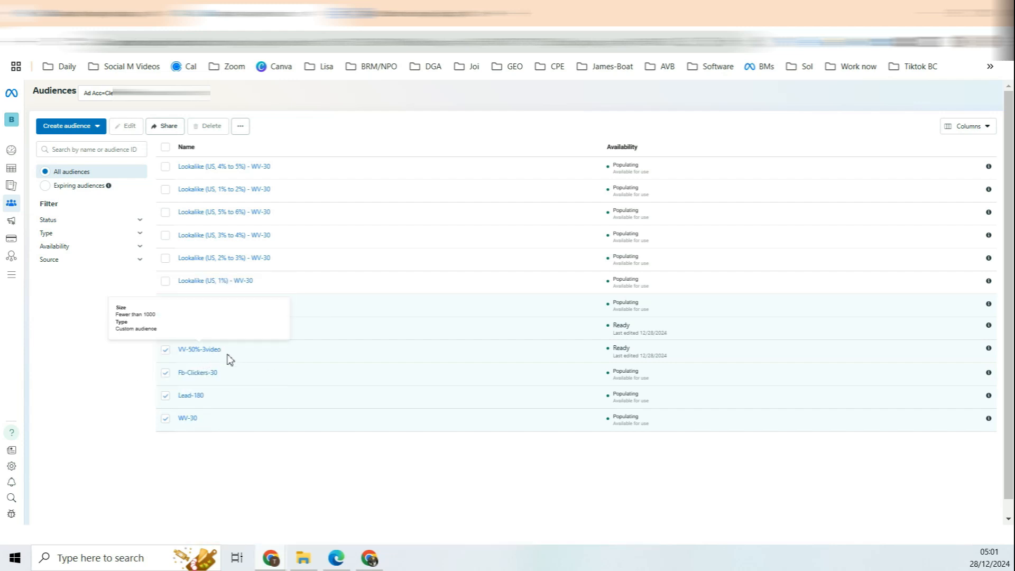
{"action": "mouse_move", "coordinate": [194, 376]}
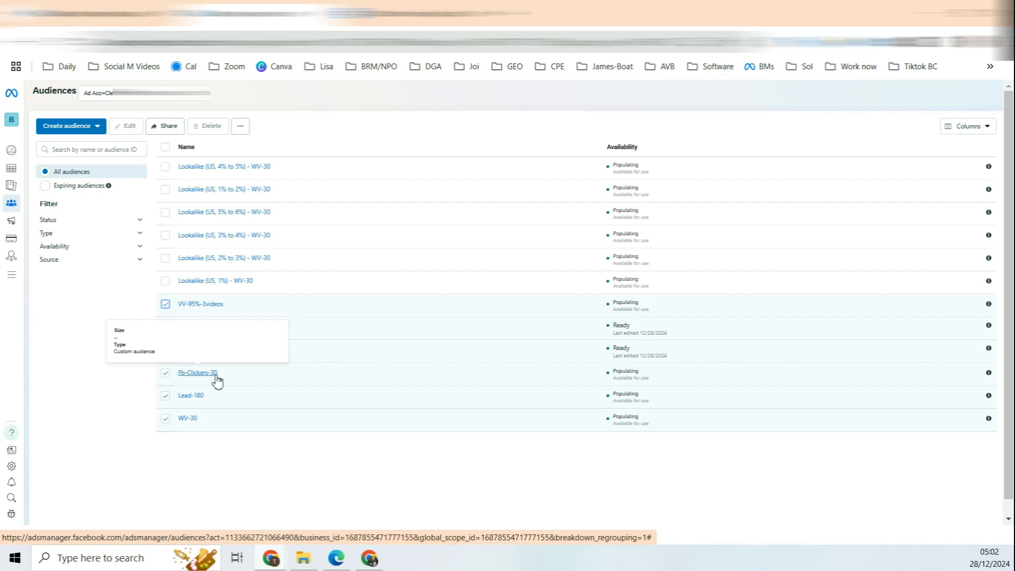
{"action": "mouse_move", "coordinate": [201, 401]}
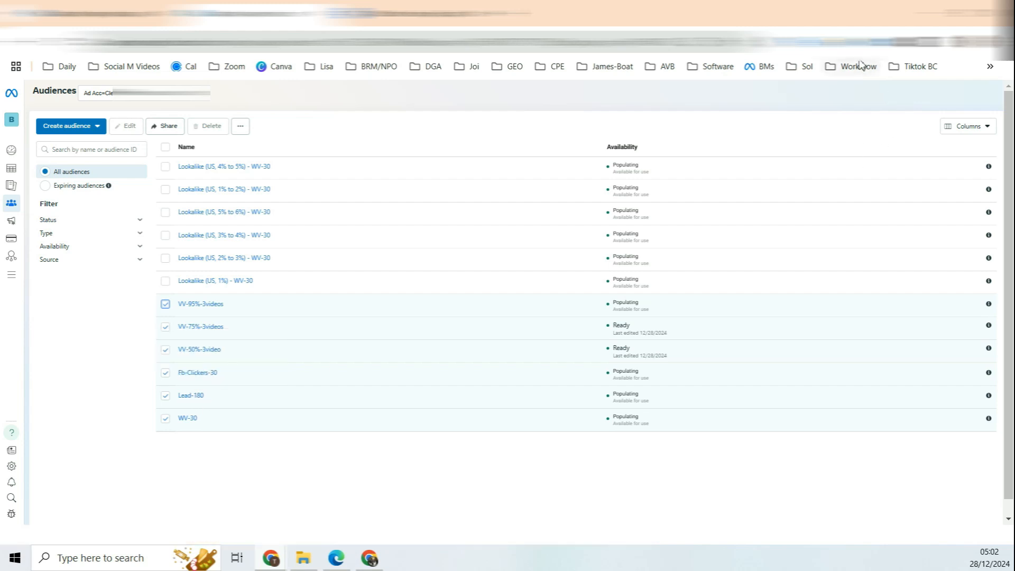
- Calculate 10 × 1000 in the browser's calculator extension, and close the calculator
{"action": "left_click", "coordinate": [819, 42]}
{"action": "left_click", "coordinate": [566, 308]}
{"action": "left_click", "coordinate": [565, 355]}
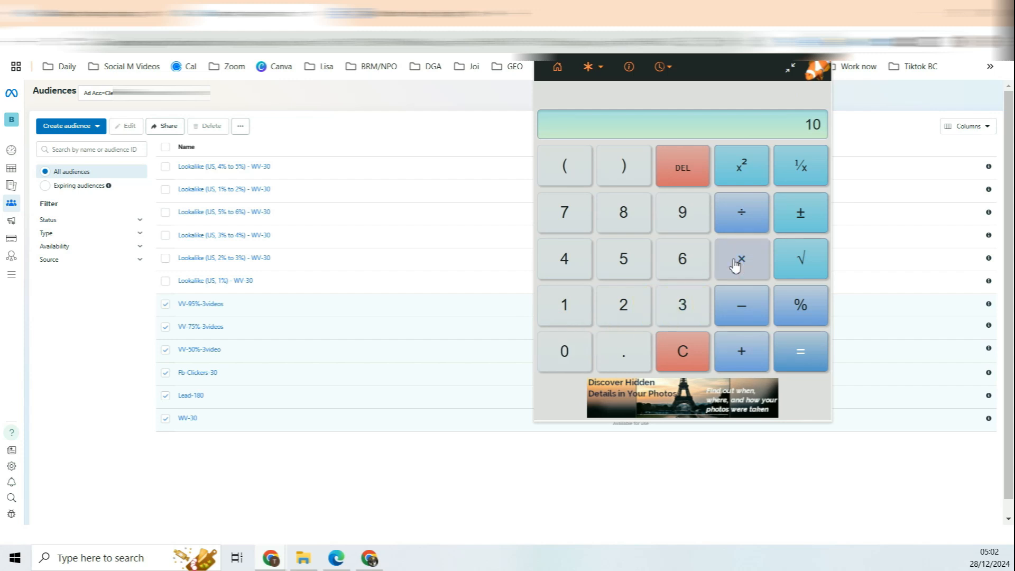
{"action": "left_click", "coordinate": [734, 264]}
{"action": "left_click", "coordinate": [582, 313]}
{"action": "double_click", "coordinate": [570, 354]}
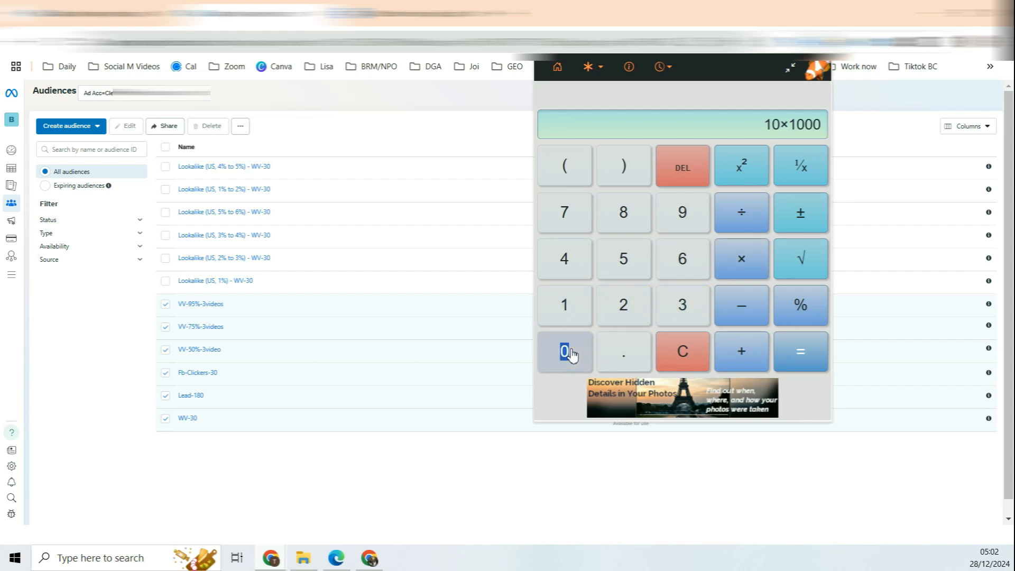
{"action": "double_click", "coordinate": [771, 125]}
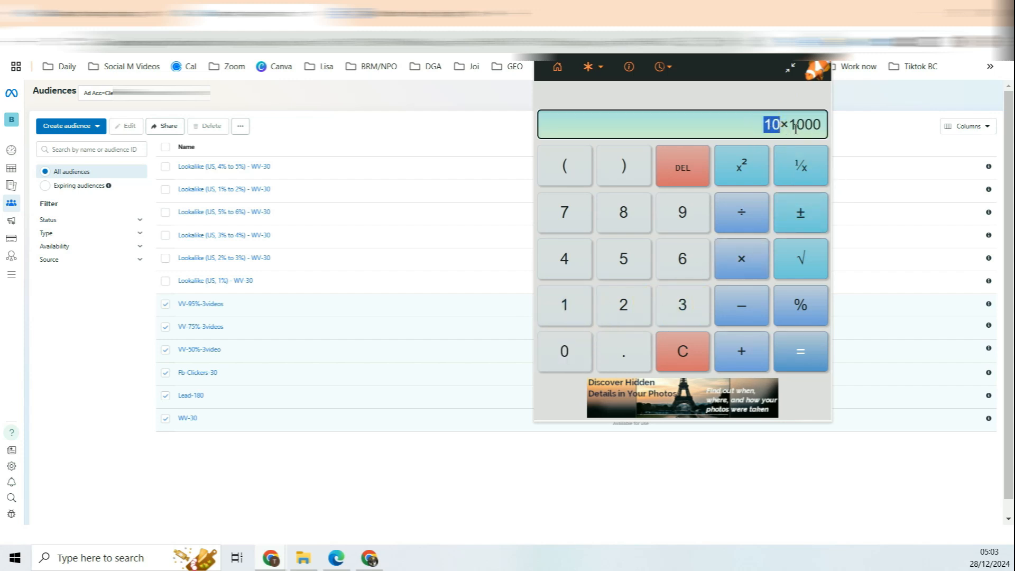
{"action": "left_click_drag", "start_coordinate": [796, 128], "coordinate": [813, 126]}
{"action": "left_click_drag", "start_coordinate": [808, 349], "coordinate": [810, 166]}
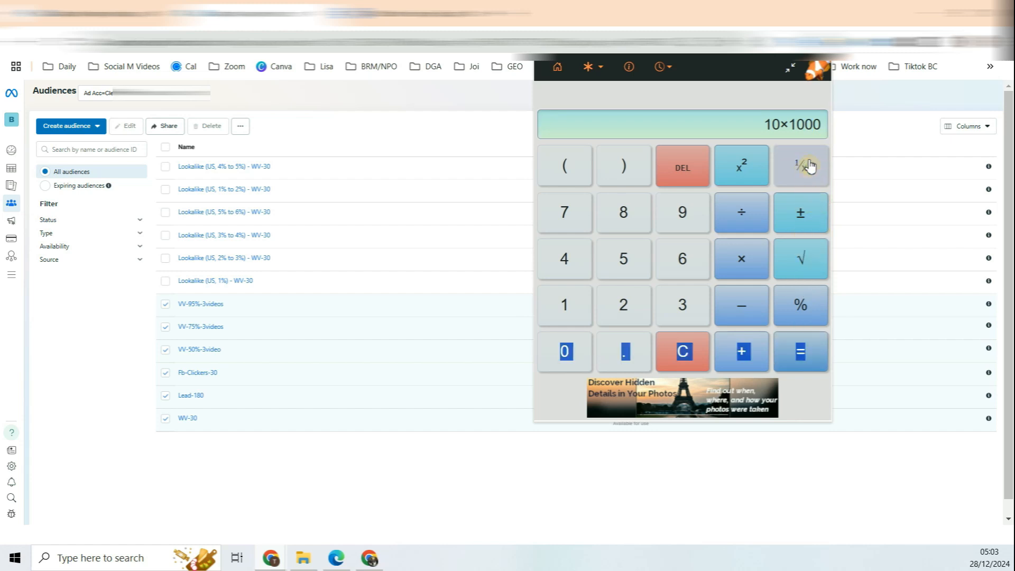
{"action": "left_click", "coordinate": [798, 358]}
{"action": "left_click_drag", "start_coordinate": [782, 124], "coordinate": [796, 125]}
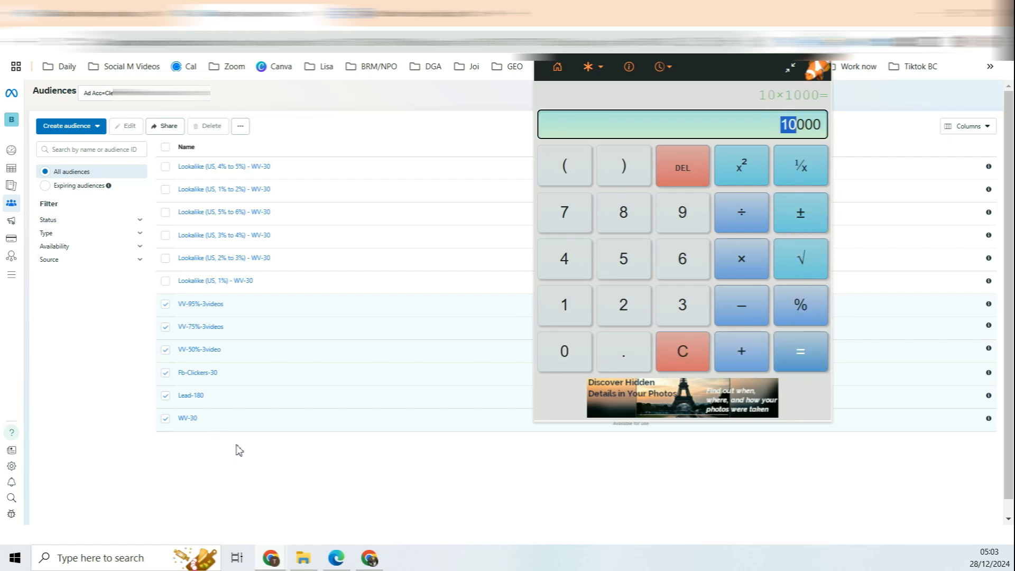
{"action": "mouse_move", "coordinate": [203, 399]}
{"action": "left_click", "coordinate": [799, 120]}
{"action": "left_click", "coordinate": [268, 446]}
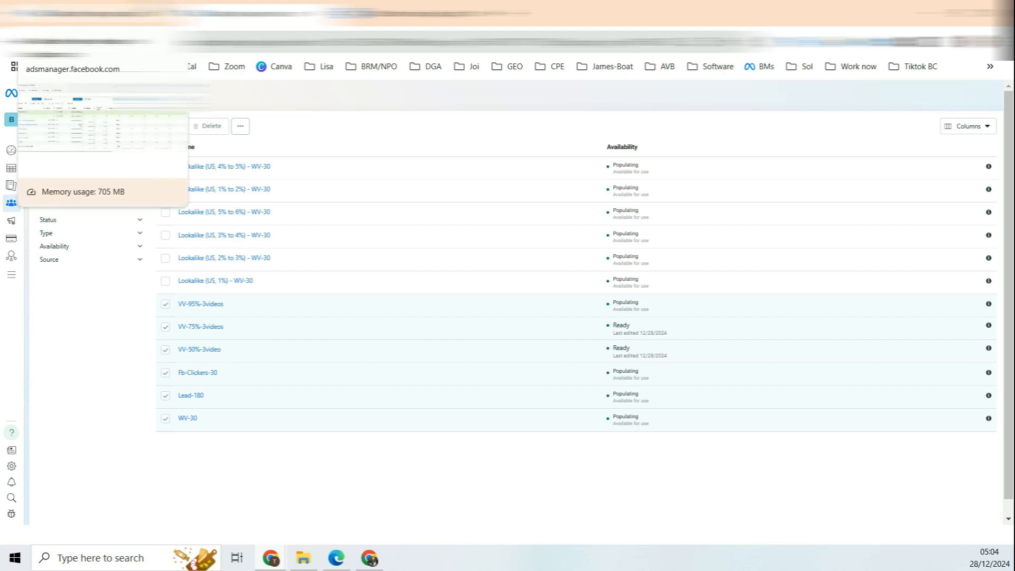
- Open the C = CP campaign's ad sets, and check the lookalike row and the A1-Nothing has worked angle in the plan document
{"action": "left_click", "coordinate": [117, 14]}
{"action": "left_click", "coordinate": [105, 237]}
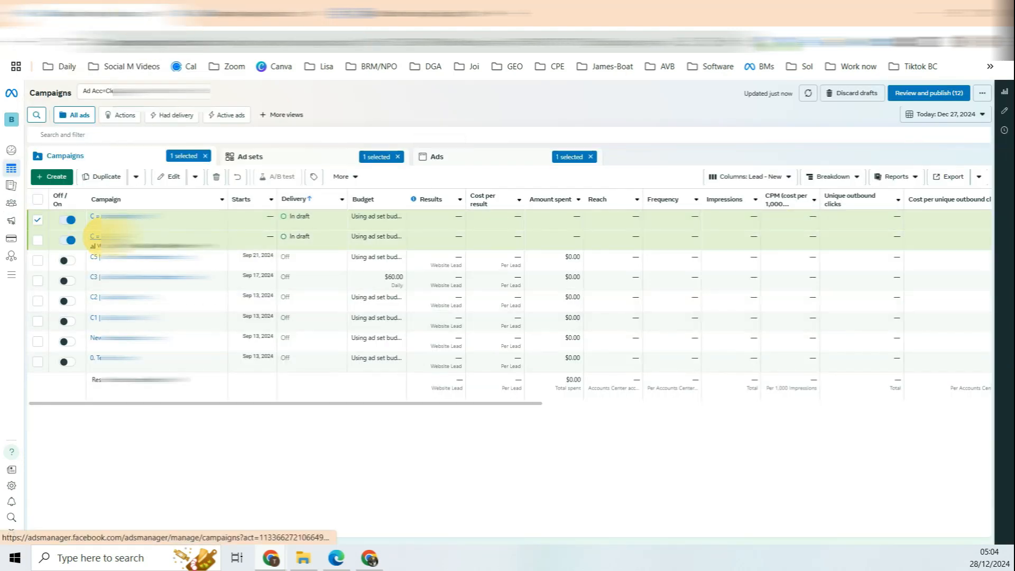
{"action": "left_click", "coordinate": [411, 11]}
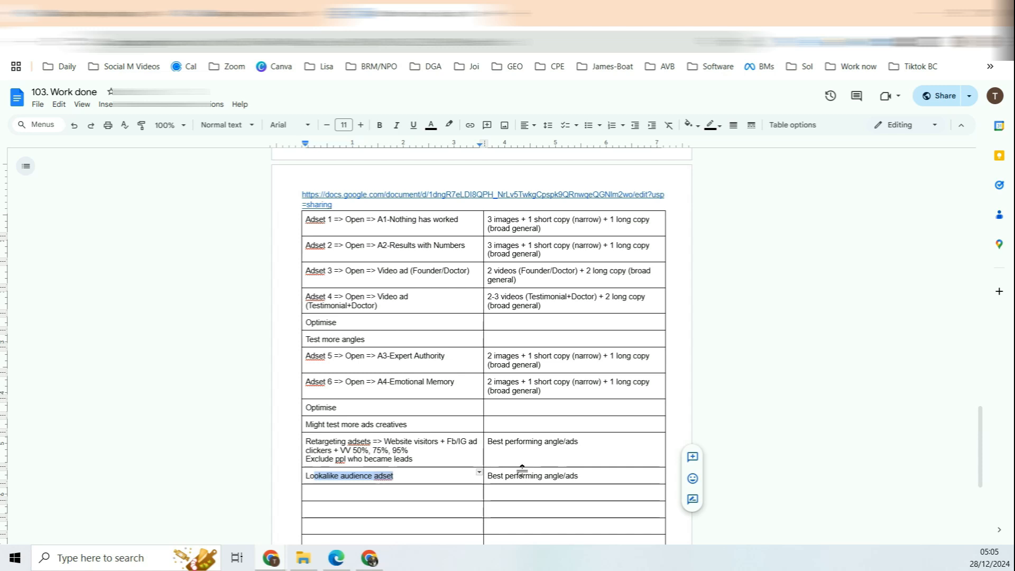
{"action": "left_click_drag", "start_coordinate": [488, 476], "coordinate": [544, 476]}
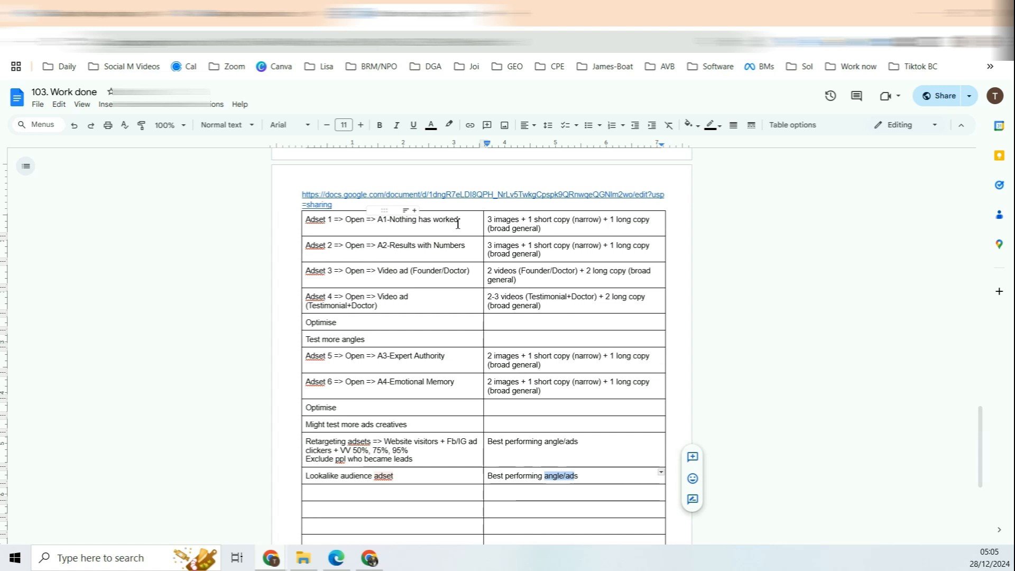
{"action": "left_click_drag", "start_coordinate": [458, 219], "coordinate": [383, 219]}
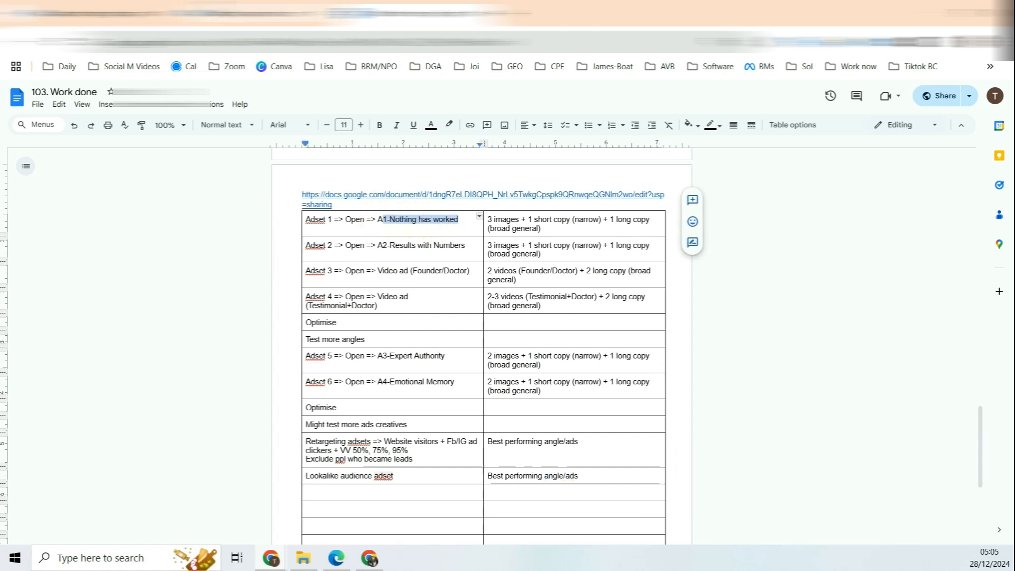
- Duplicate the "1. Open | 35+ | 104M | A1-Nothing has worked" ad set in the C = CP campaign and check the copy's start date
{"action": "left_click", "coordinate": [139, 13]}
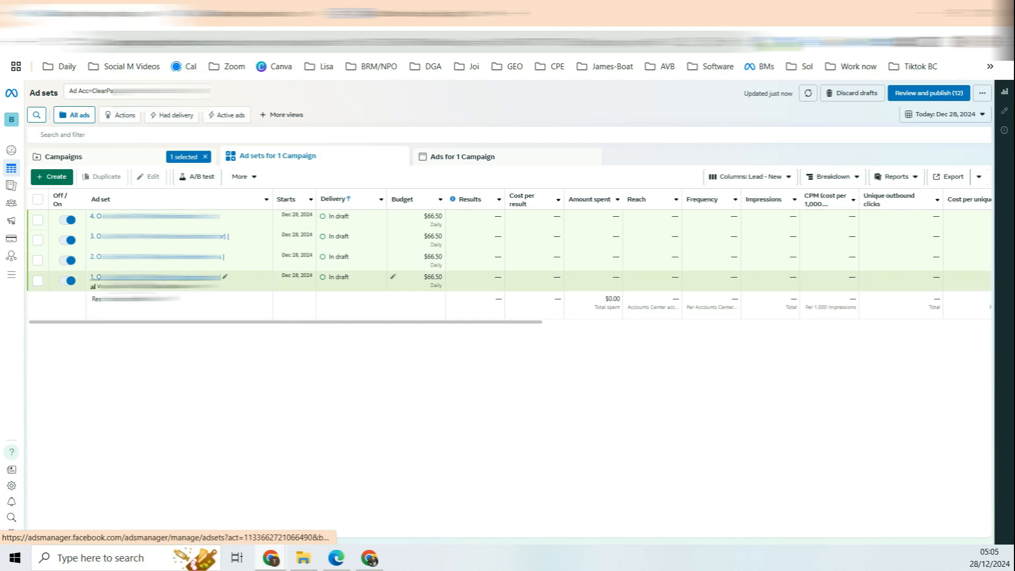
{"action": "left_click", "coordinate": [283, 290]}
{"action": "left_click", "coordinate": [609, 403]}
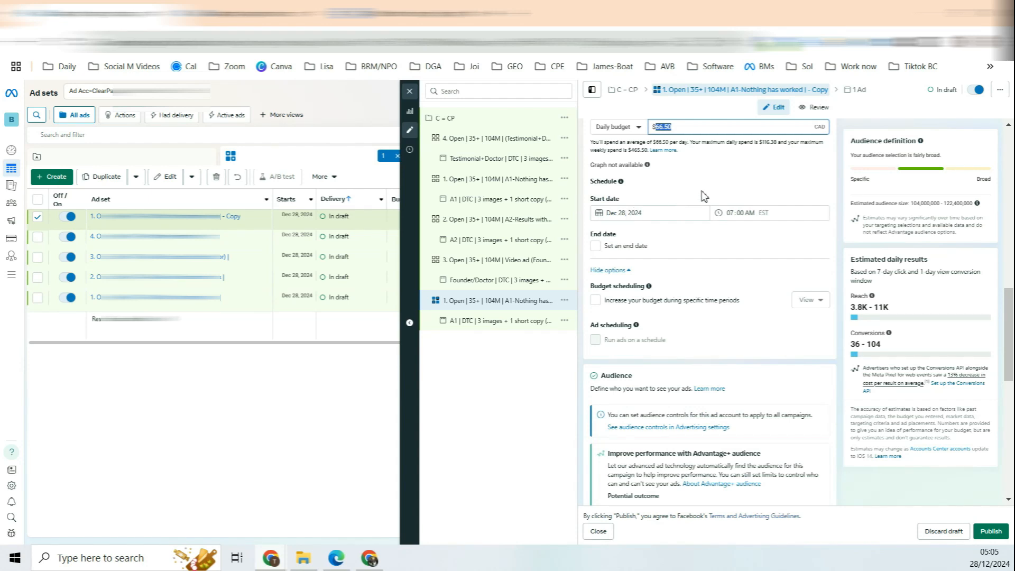
{"action": "left_click_drag", "start_coordinate": [603, 199], "coordinate": [624, 211]}
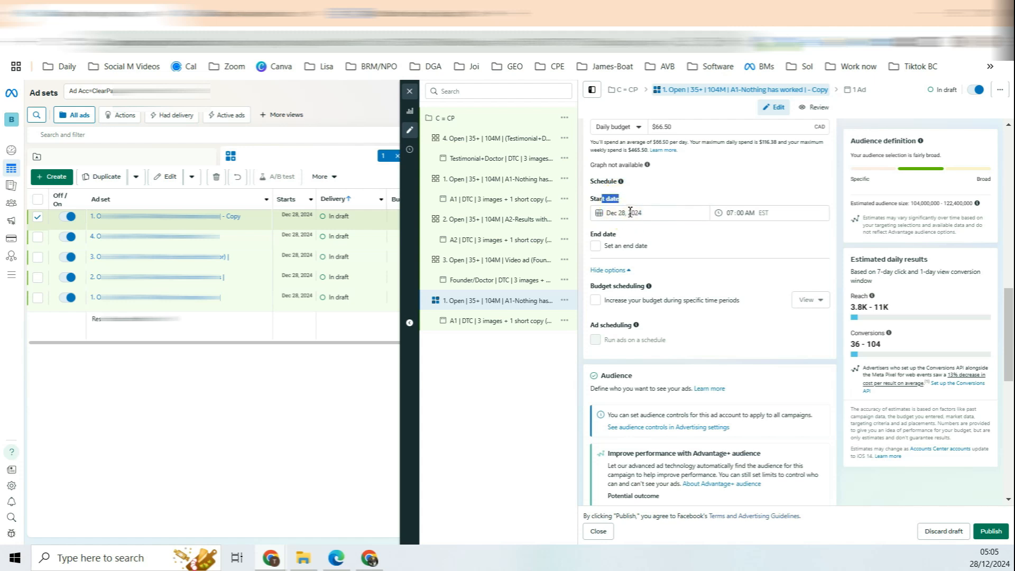
{"action": "left_click", "coordinate": [631, 211]}
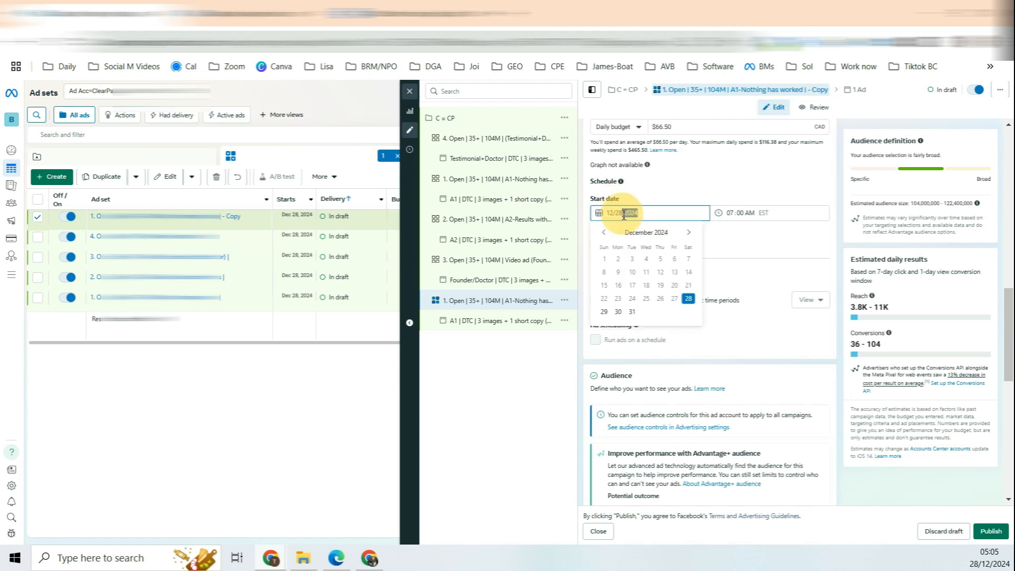
{"action": "left_click", "coordinate": [703, 188]}
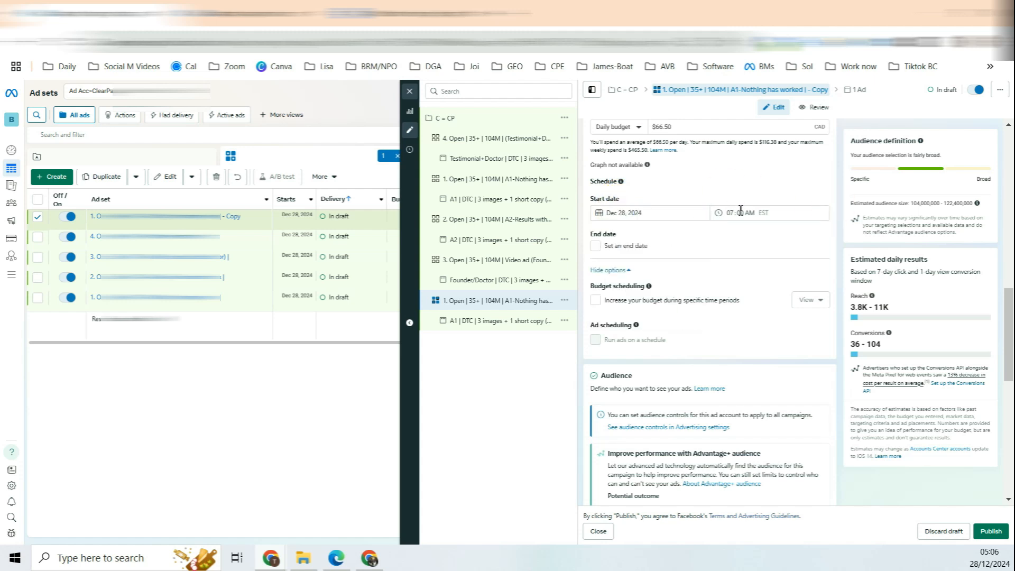
- Add Lookalike (US, 1%) - WV-30 to the copied ad set's custom audiences and check the estimated audience size
{"action": "scroll", "coordinate": [744, 211], "scroll_direction": "down", "scroll_amount": 6}
{"action": "left_click", "coordinate": [619, 201]}
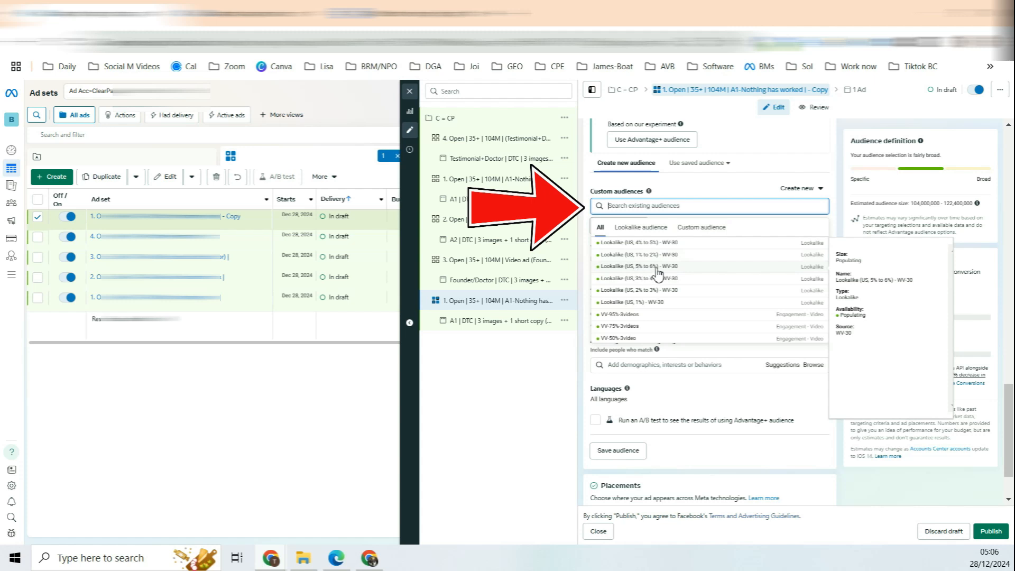
{"action": "left_click", "coordinate": [651, 304]}
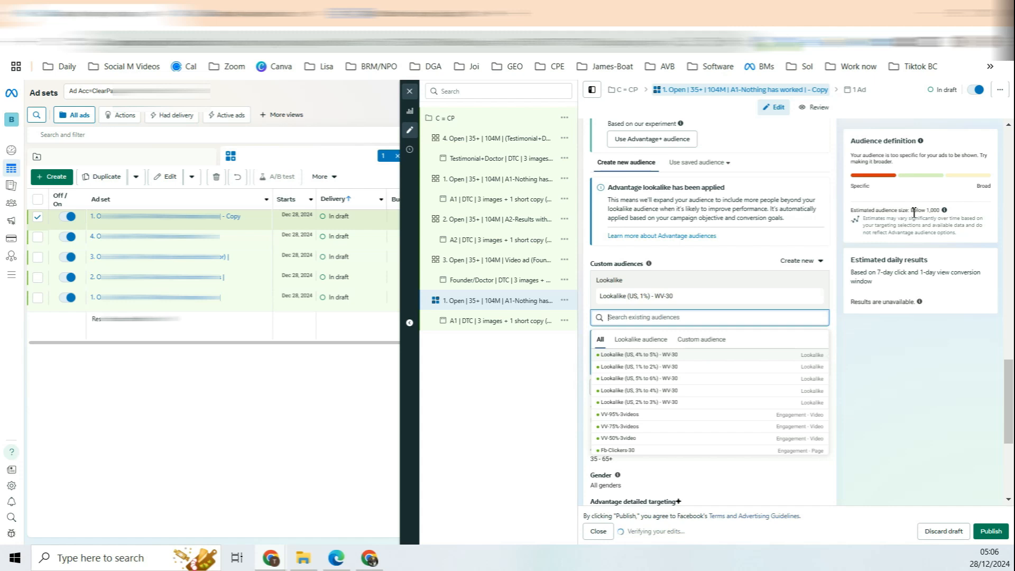
{"action": "left_click_drag", "start_coordinate": [909, 210], "coordinate": [878, 211]}
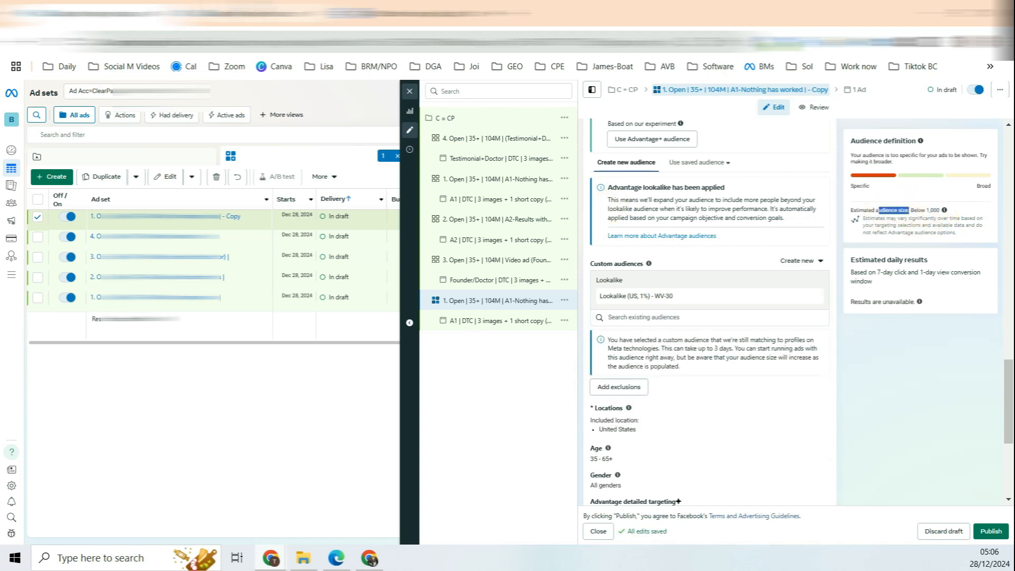
- Check the lookalike audiences' availability in the Audiences list against the copied ad set's estimated audience size
{"action": "left_click", "coordinate": [249, 13]}
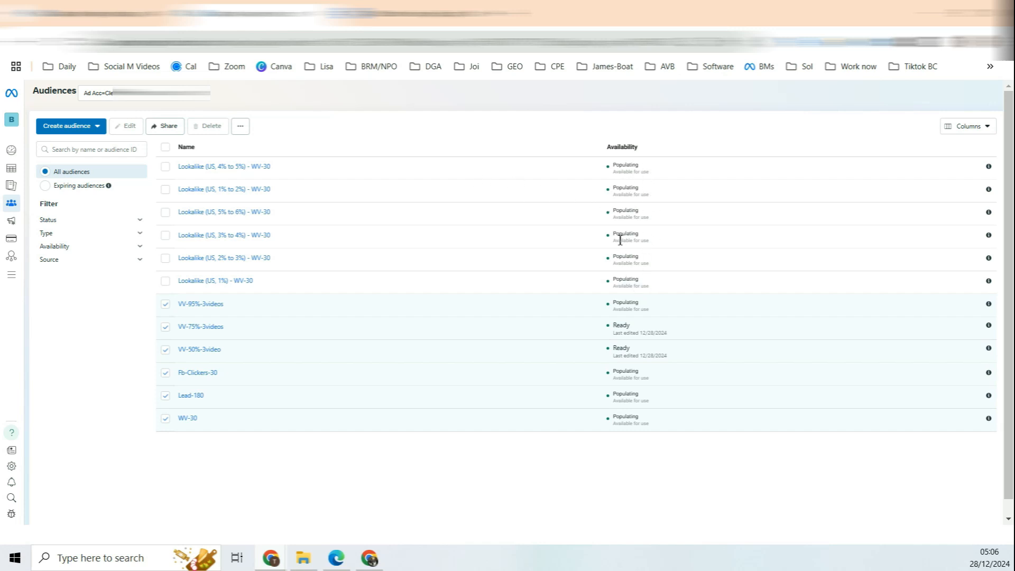
{"action": "left_click", "coordinate": [158, 13]}
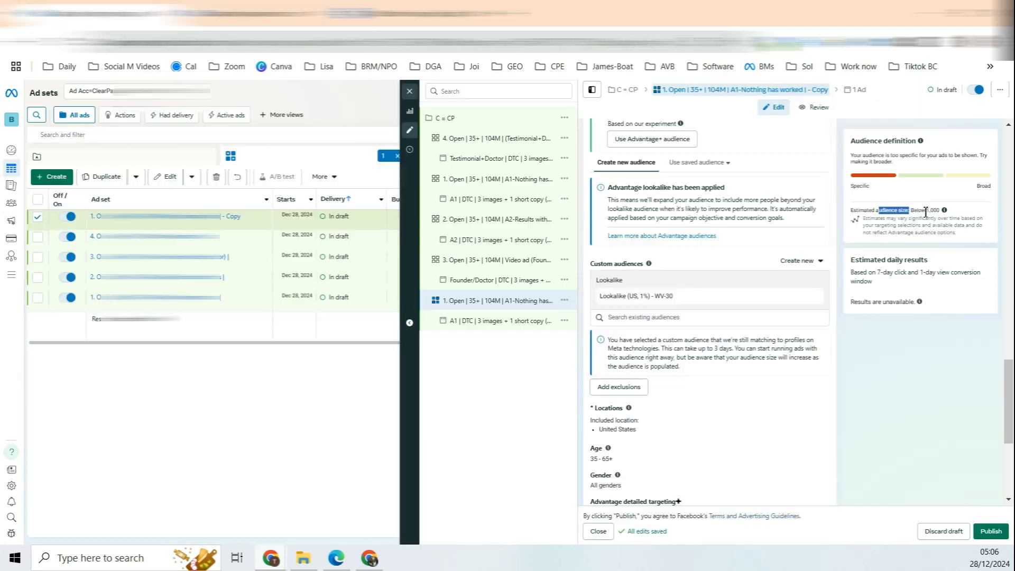
{"action": "left_click_drag", "start_coordinate": [914, 211], "coordinate": [930, 210]}
{"action": "left_click_drag", "start_coordinate": [628, 296], "coordinate": [667, 296]}
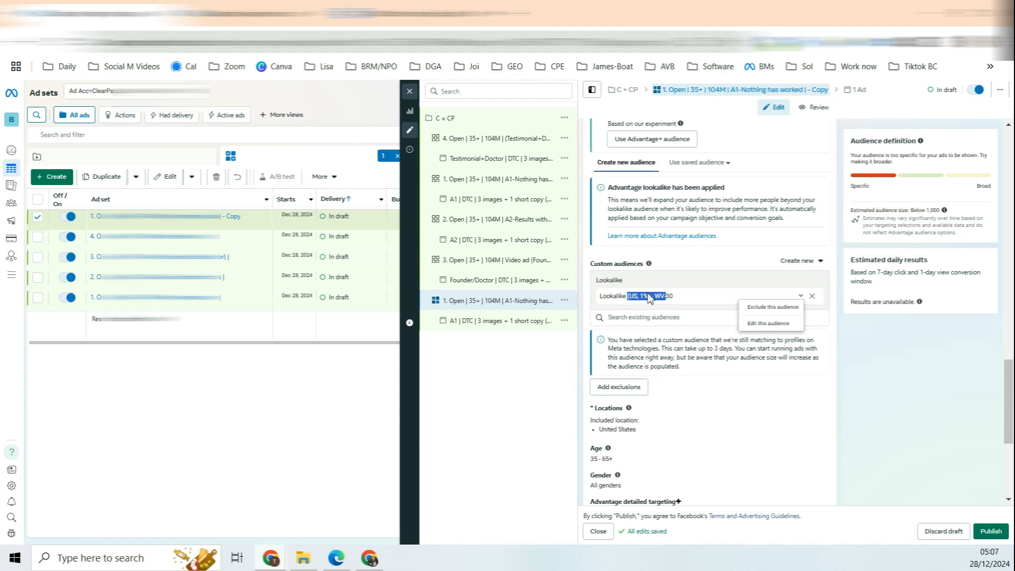
{"action": "left_click", "coordinate": [641, 296]}
- Add Lookalike (US, 1% to 2%) - WV-30 to the copied ad set's custom audiences and check the estimated audience size
{"action": "left_click", "coordinate": [285, 13]}
{"action": "left_click", "coordinate": [166, 166]}
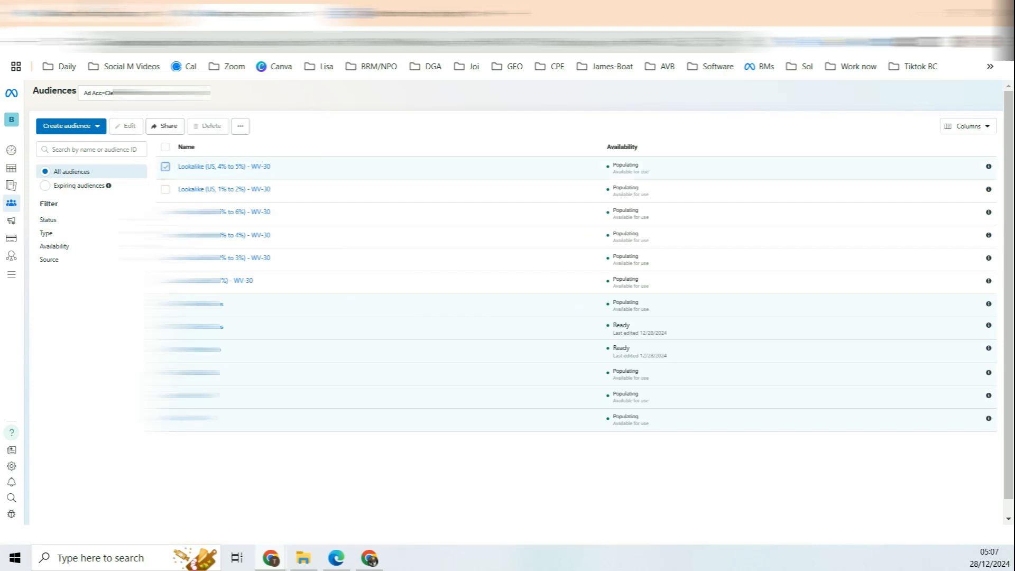
{"action": "left_click", "coordinate": [87, 14]}
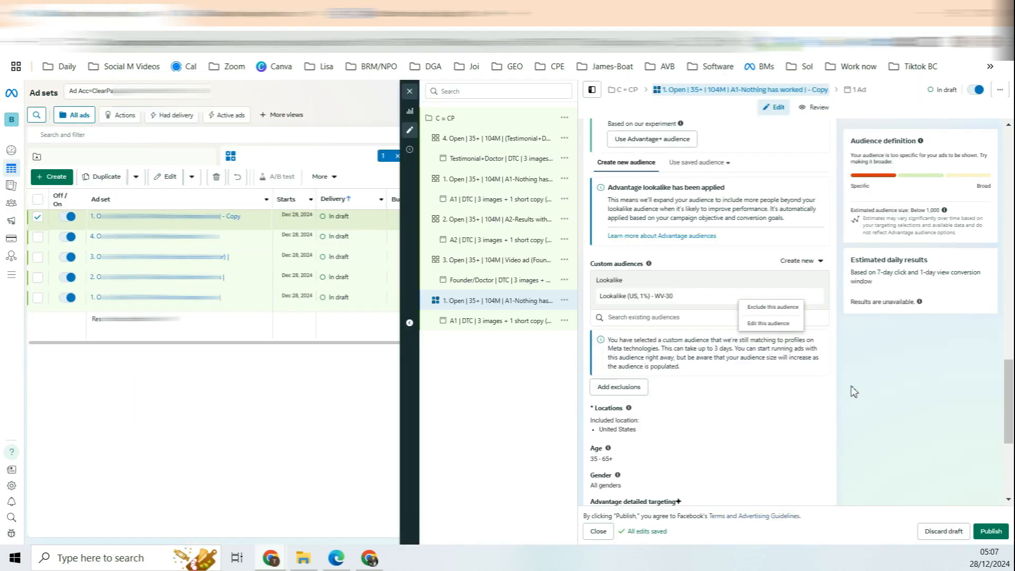
{"action": "left_click", "coordinate": [657, 317]}
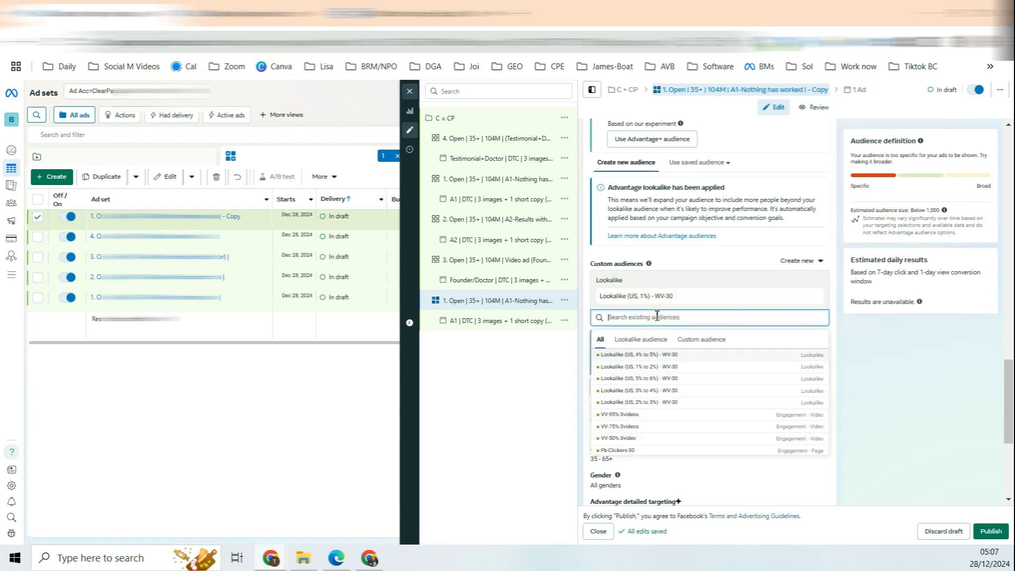
{"action": "mouse_move", "coordinate": [667, 361]}
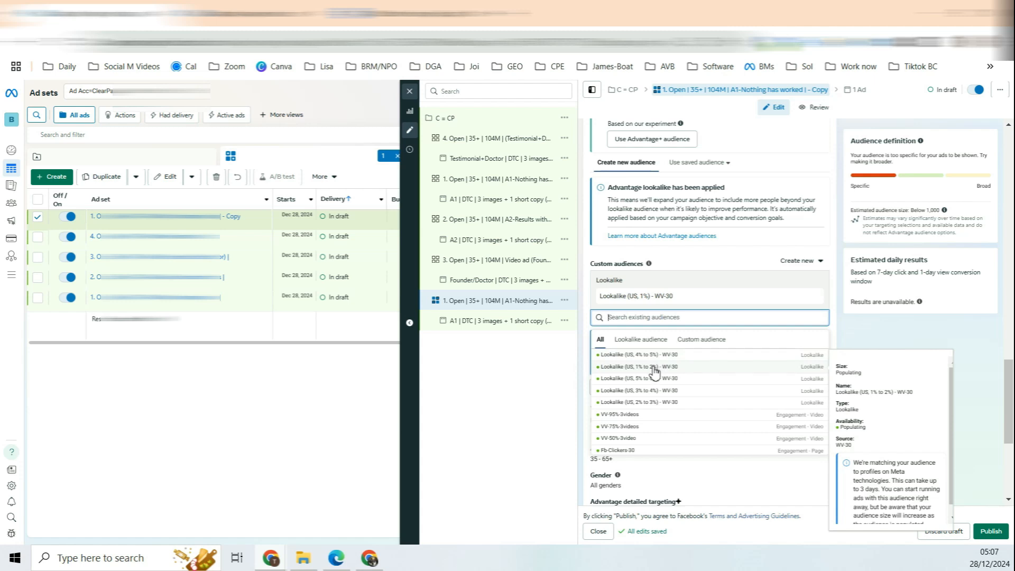
{"action": "left_click", "coordinate": [658, 366]}
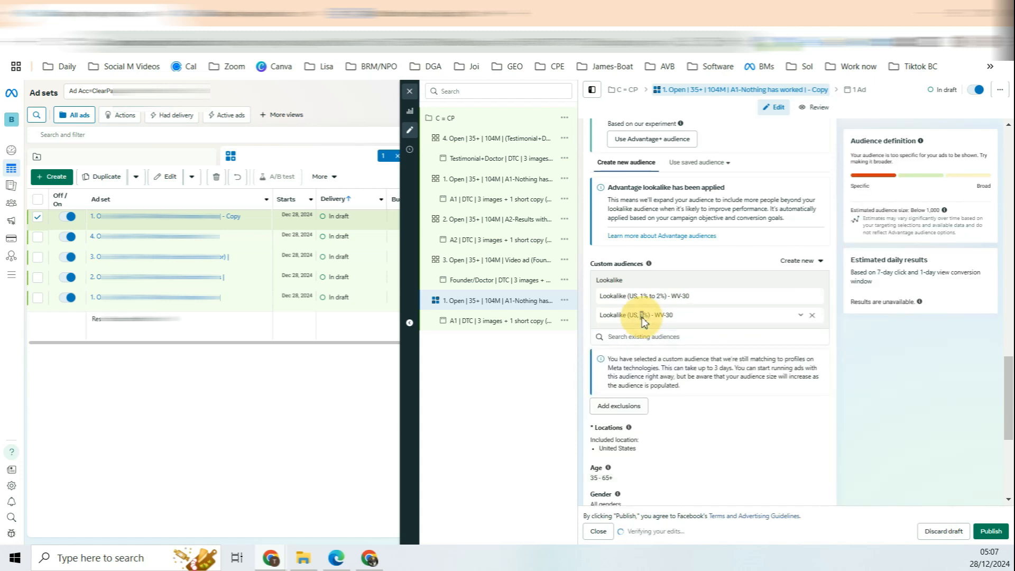
{"action": "double_click", "coordinate": [643, 315]}
{"action": "left_click_drag", "start_coordinate": [669, 296], "coordinate": [643, 296]}
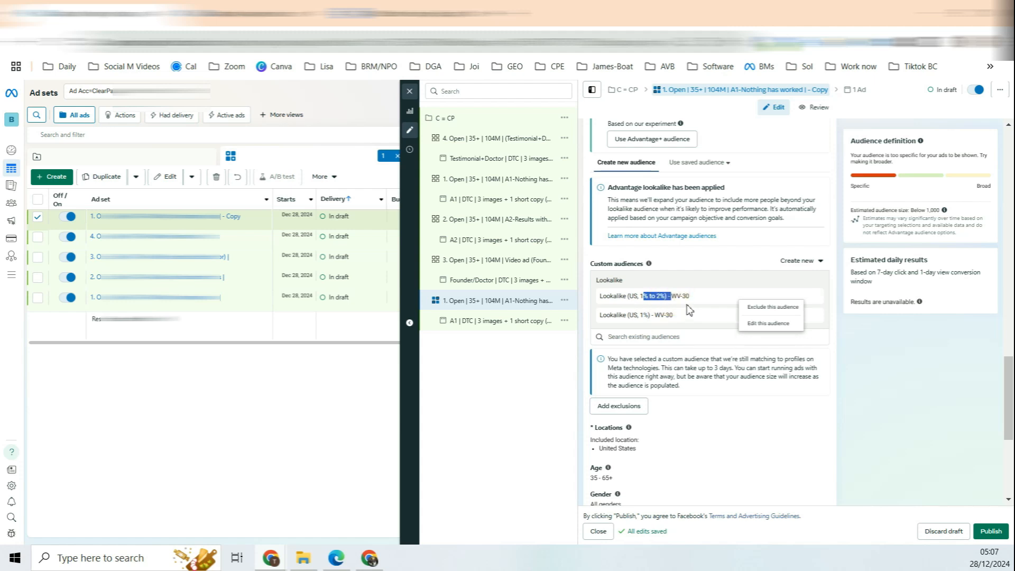
{"action": "left_click_drag", "start_coordinate": [656, 315], "coordinate": [644, 296]}
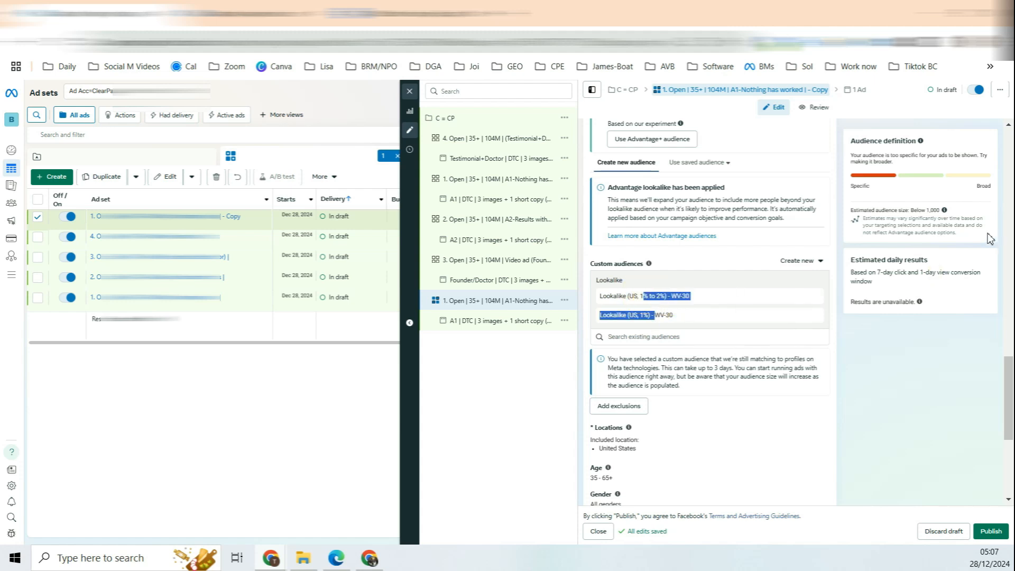
{"action": "double_click", "coordinate": [931, 211]}
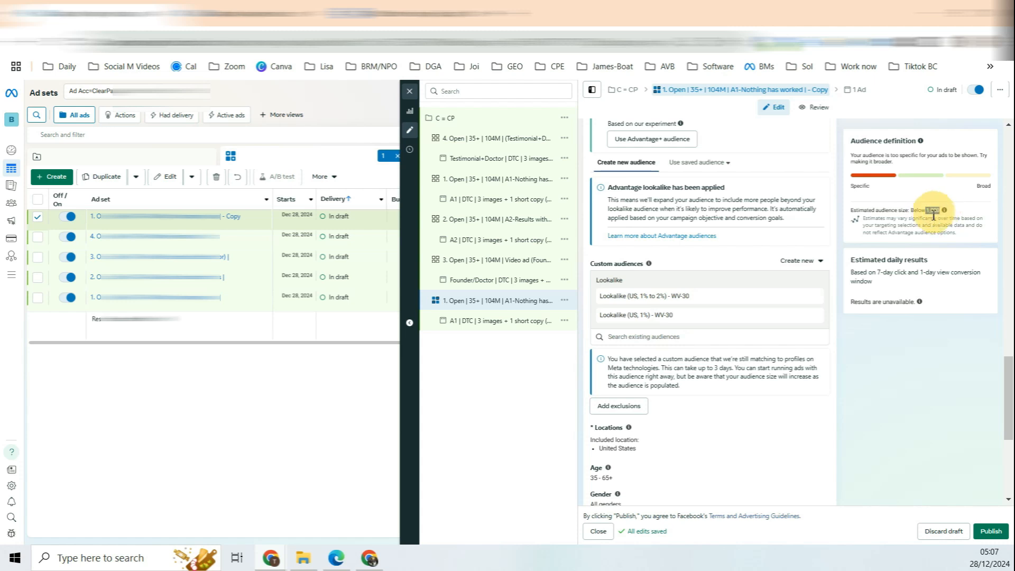
- Replace "Open" with "LLA 1 - 2 - WV-30" in the copied ad set's name and review the new label
{"action": "scroll", "coordinate": [840, 340], "scroll_direction": "up", "scroll_amount": 10}
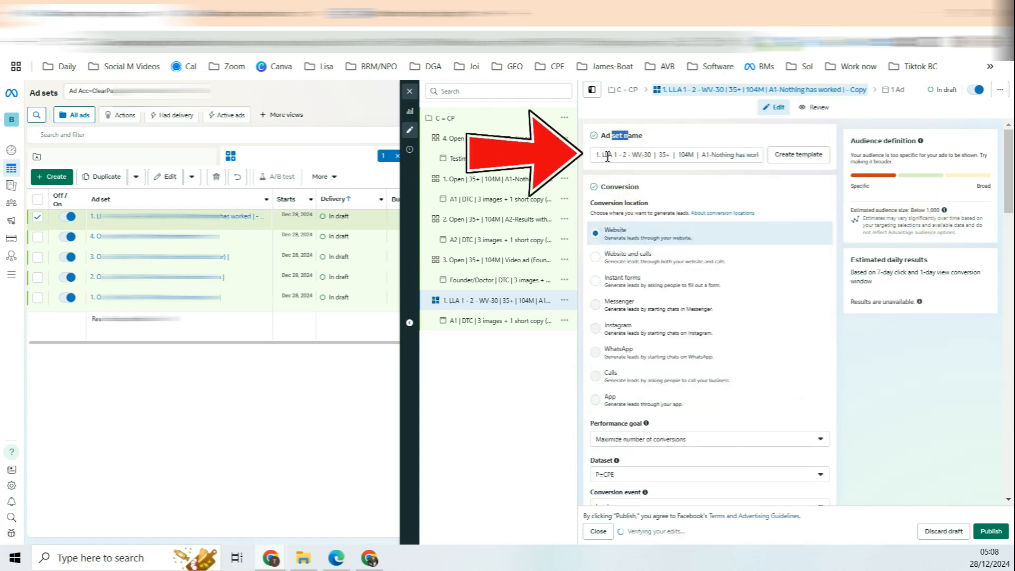
{"action": "left_click", "coordinate": [607, 155]}
{"action": "left_click_drag", "start_coordinate": [607, 155], "coordinate": [628, 155]}
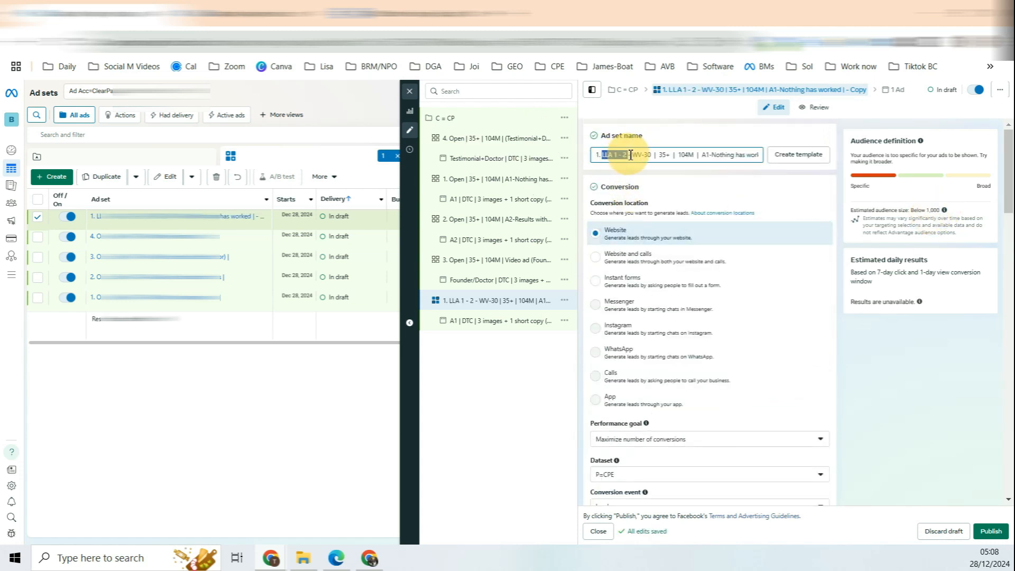
{"action": "left_click", "coordinate": [616, 155]}
{"action": "scroll", "coordinate": [746, 200], "scroll_direction": "down", "scroll_amount": 8}
{"action": "scroll", "coordinate": [688, 180], "scroll_direction": "up", "scroll_amount": 8}
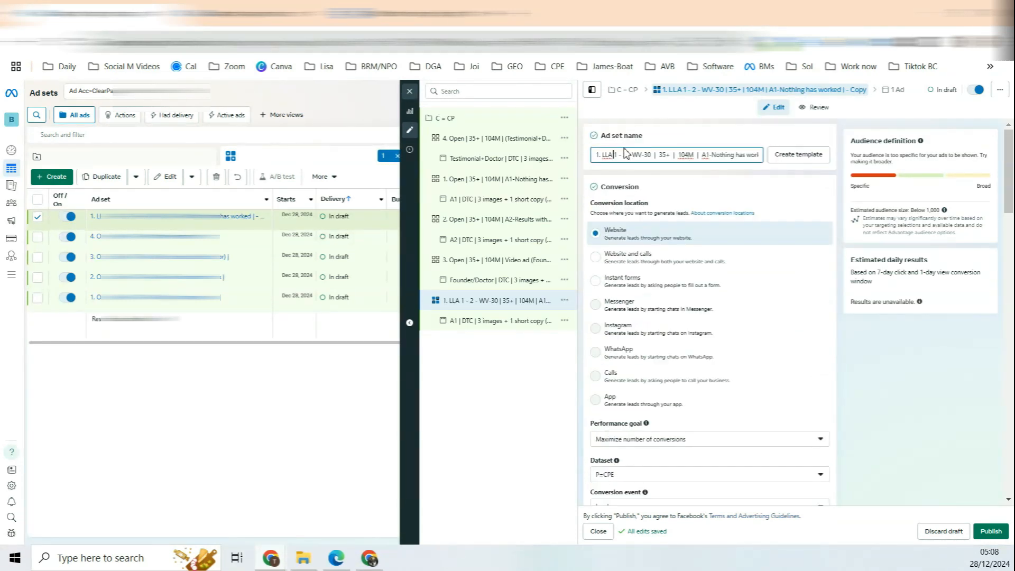
{"action": "double_click", "coordinate": [615, 154]}
{"action": "left_click_drag", "start_coordinate": [616, 154], "coordinate": [628, 152]}
{"action": "left_click", "coordinate": [616, 157]}
{"action": "type", "text": "1,"}
{"action": "left_click_drag", "start_coordinate": [624, 155], "coordinate": [634, 157]}
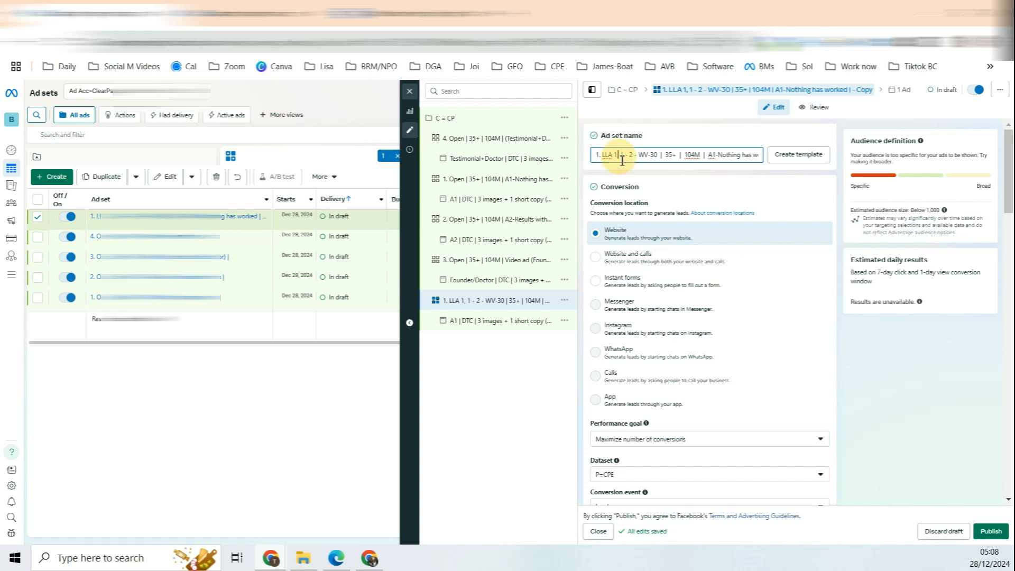
{"action": "key", "text": "BackSpace"}
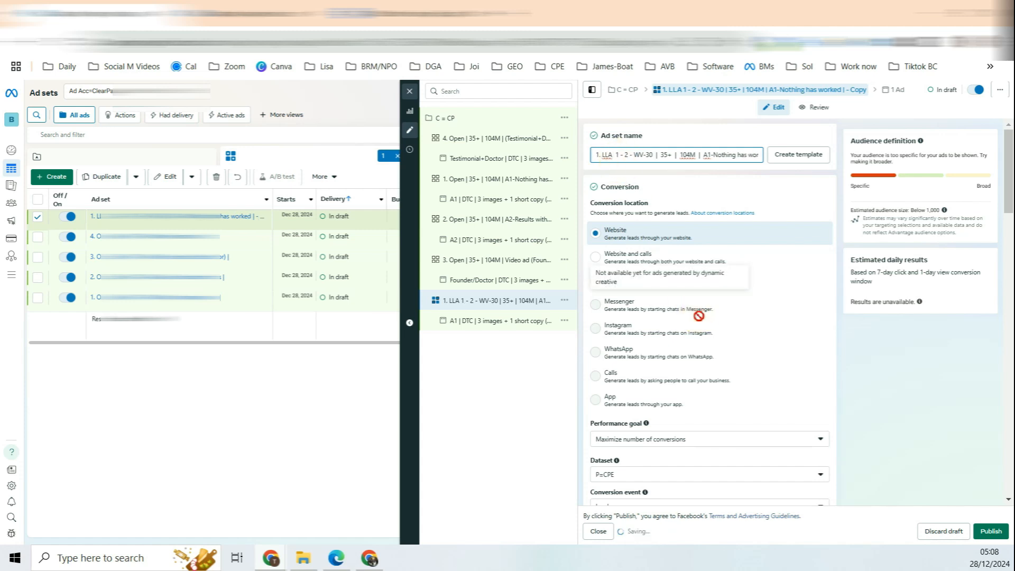
{"action": "key", "text": "Delete"}
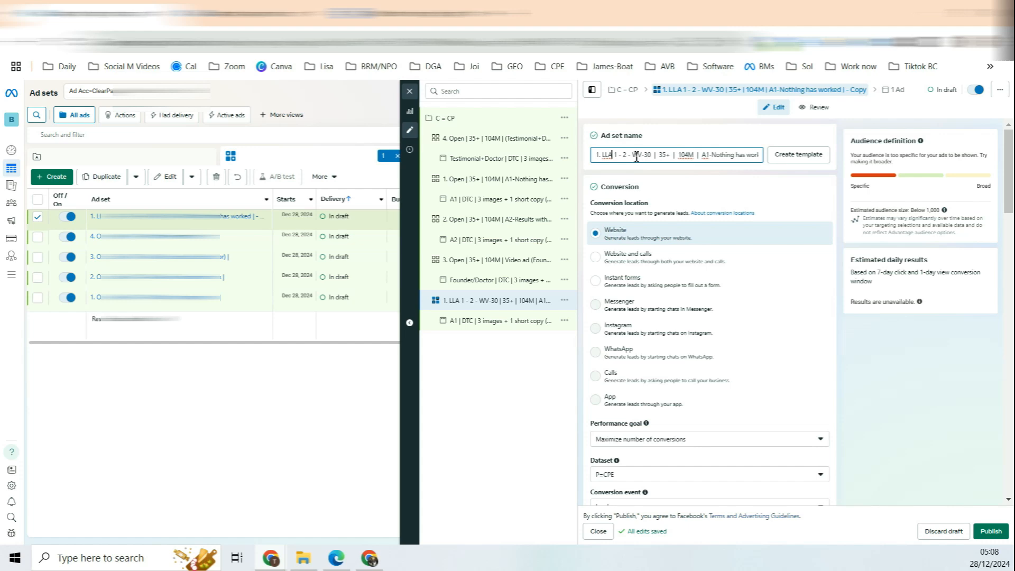
- Compare the "LLA 1 - 2" label in the ad set name with the lookalikes selected under custom audiences
{"action": "left_click_drag", "start_coordinate": [612, 156], "coordinate": [637, 161]}
{"action": "left_click", "coordinate": [623, 155]}
{"action": "scroll", "coordinate": [755, 341], "scroll_direction": "down", "scroll_amount": 20}
{"action": "left_click_drag", "start_coordinate": [638, 246], "coordinate": [657, 247]}
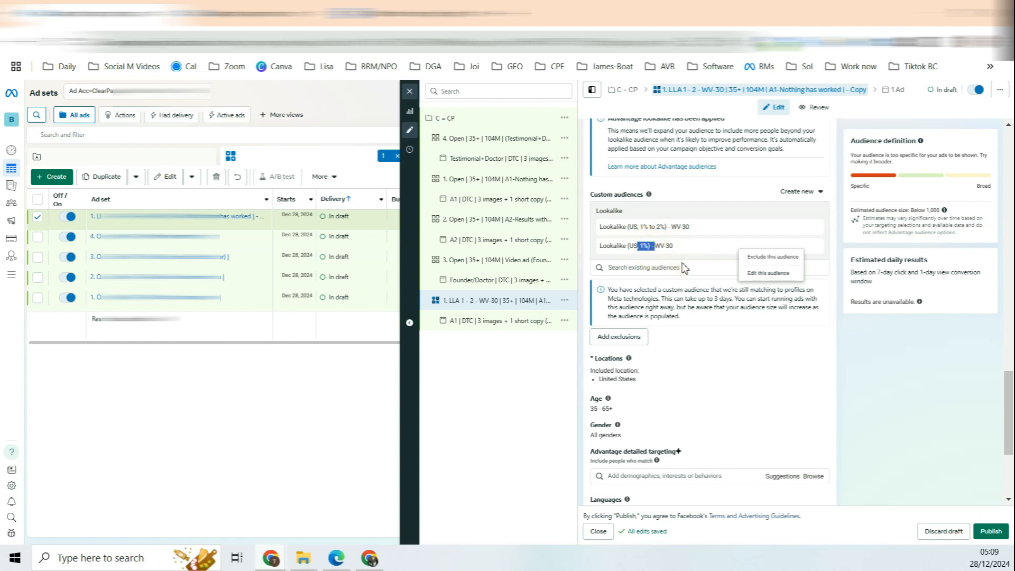
{"action": "scroll", "coordinate": [682, 268], "scroll_direction": "up", "scroll_amount": 20}
- Change the audience size in the copied ad set's name to 34.4M and check it against the audience definition
{"action": "left_click_drag", "start_coordinate": [662, 156], "coordinate": [669, 157]}
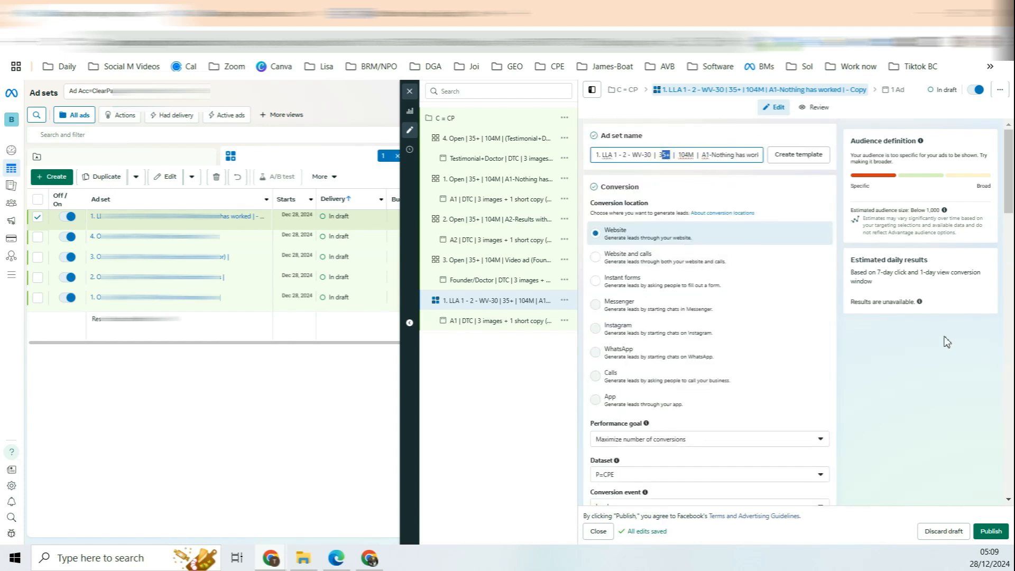
{"action": "left_click", "coordinate": [683, 154]}
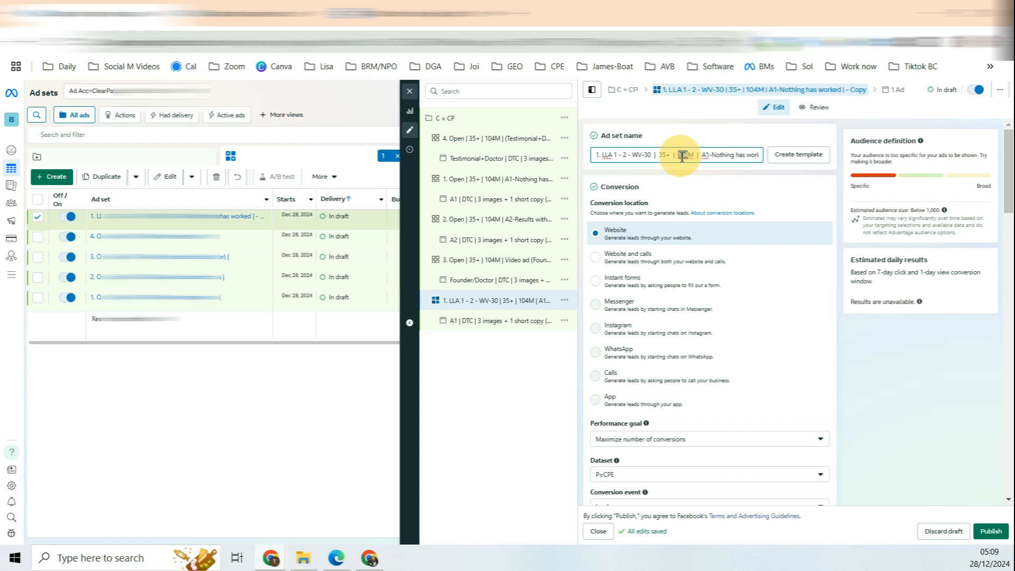
{"action": "left_click_drag", "start_coordinate": [687, 156], "coordinate": [679, 157]}
{"action": "type", "text": "3.4"}
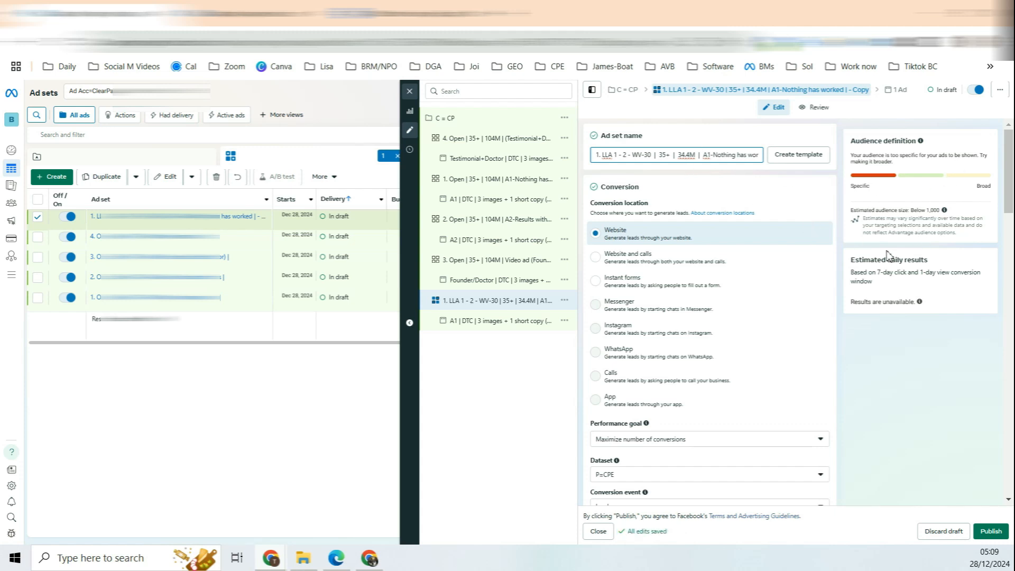
{"action": "left_click_drag", "start_coordinate": [897, 217], "coordinate": [939, 210]}
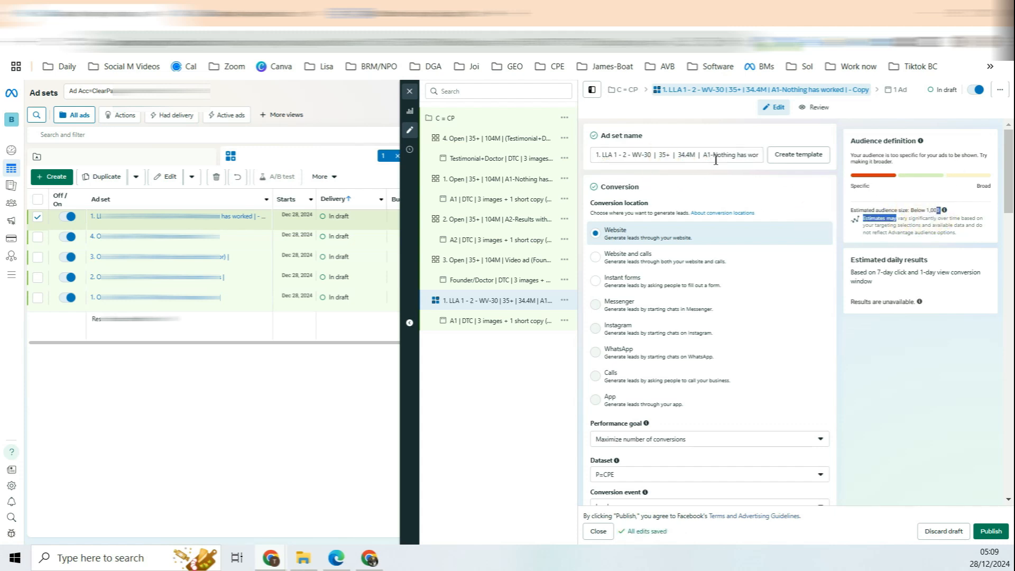
- Review the angle in the ad set's name and its budget and schedule, and check the best performing angle entry in the plan document
{"action": "left_click_drag", "start_coordinate": [716, 157], "coordinate": [770, 155]}
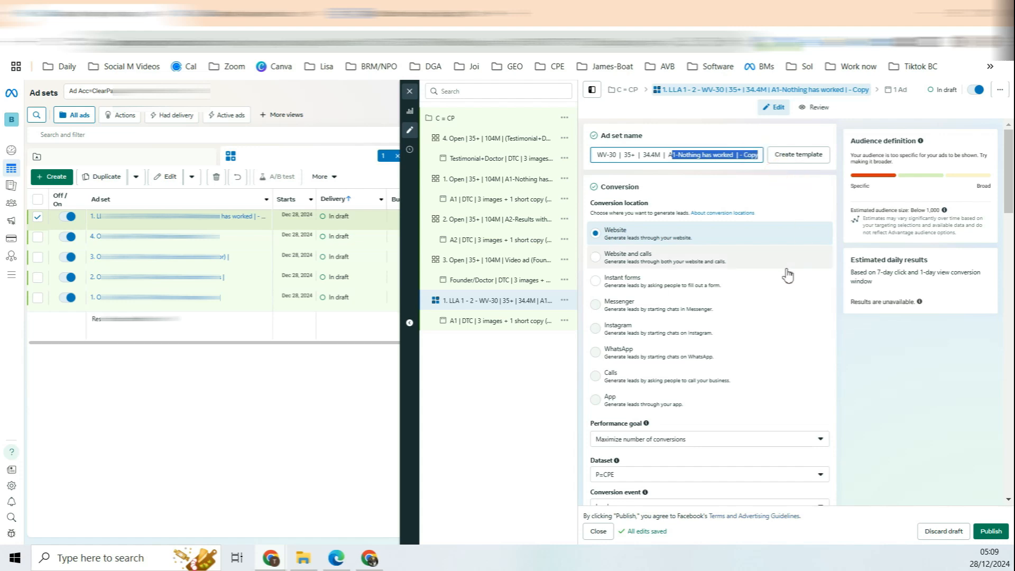
{"action": "scroll", "coordinate": [787, 275], "scroll_direction": "down", "scroll_amount": 8}
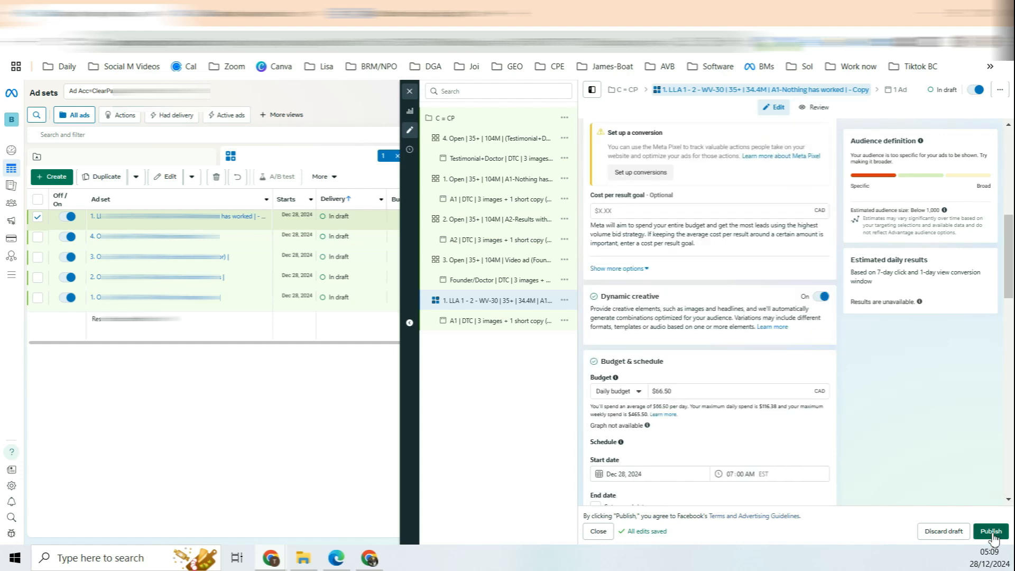
{"action": "mouse_move", "coordinate": [677, 194]}
{"action": "scroll", "coordinate": [687, 159], "scroll_direction": "up", "scroll_amount": 8}
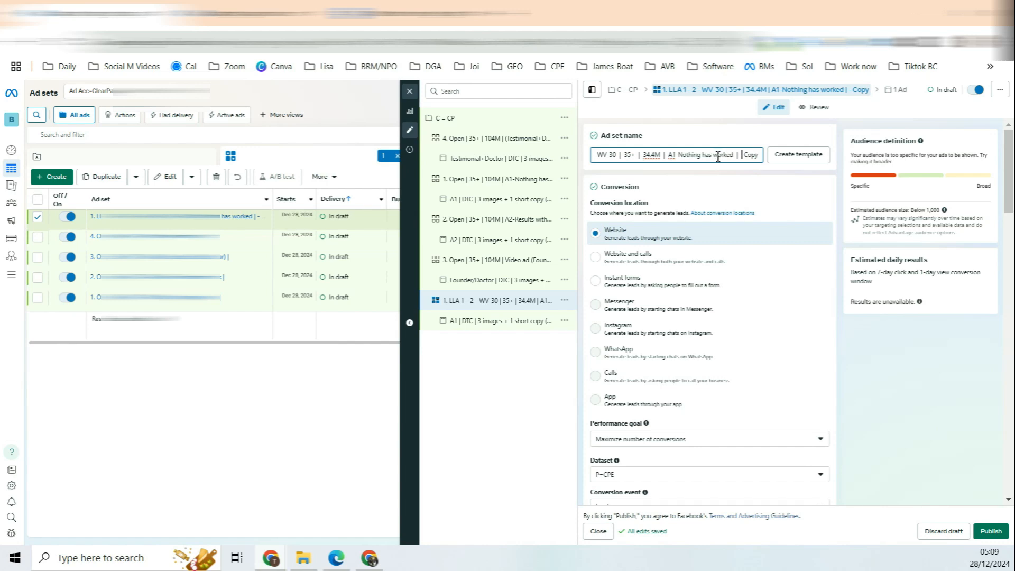
{"action": "left_click_drag", "start_coordinate": [682, 156], "coordinate": [764, 155]}
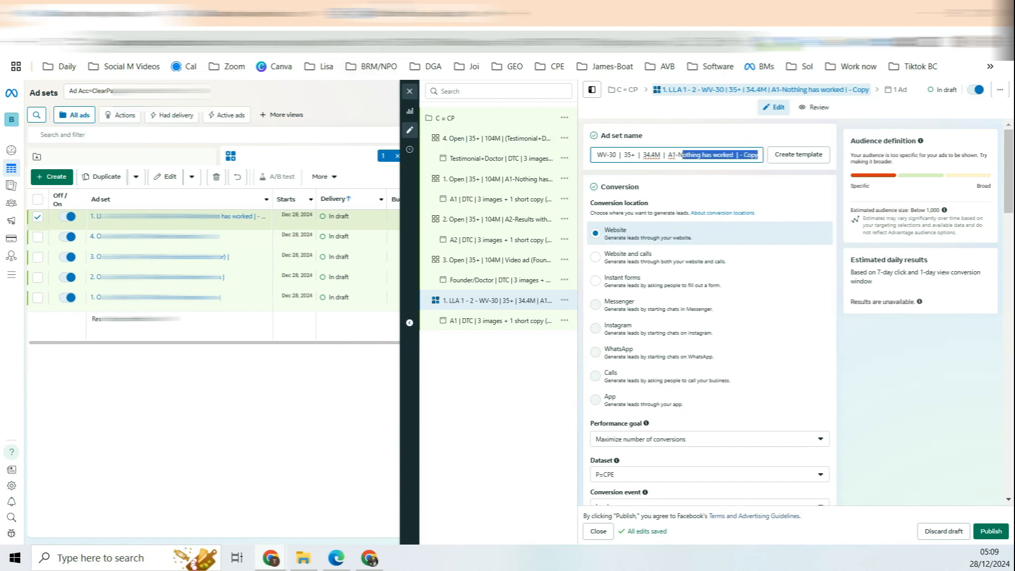
{"action": "left_click", "coordinate": [402, 14]}
{"action": "left_click_drag", "start_coordinate": [579, 442], "coordinate": [503, 440]}
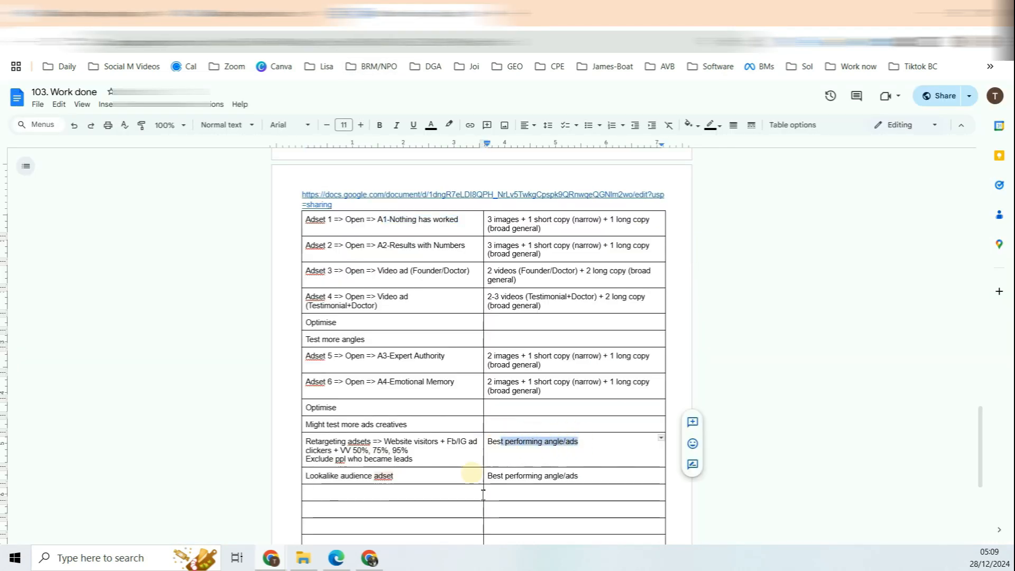
- Return to the ad sets list, check the numbering of ad set 4, and renumber the LLA 1 - 2 ad set as 101
{"action": "left_click", "coordinate": [103, 14]}
{"action": "left_click", "coordinate": [409, 93]}
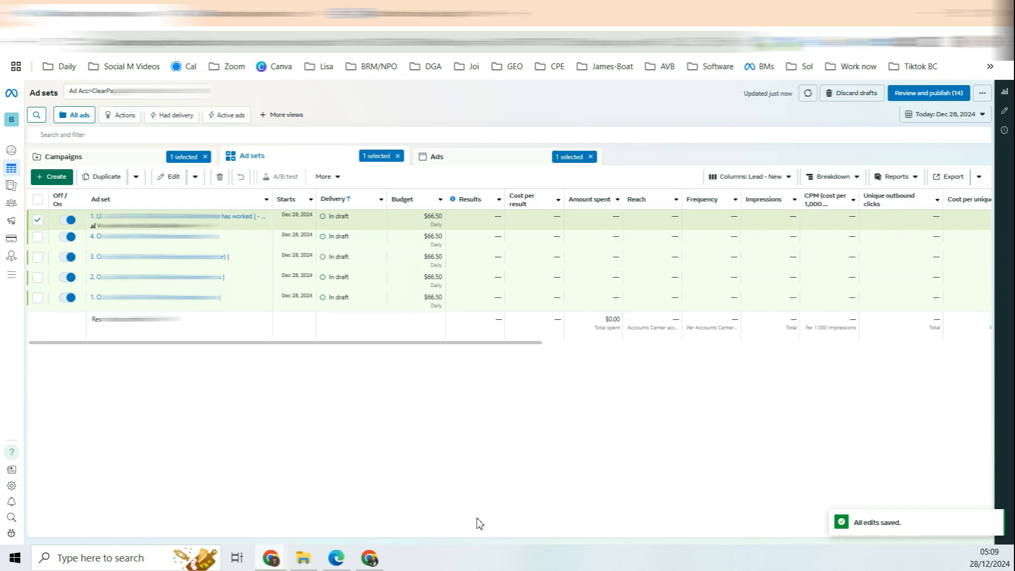
{"action": "left_click", "coordinate": [229, 216]}
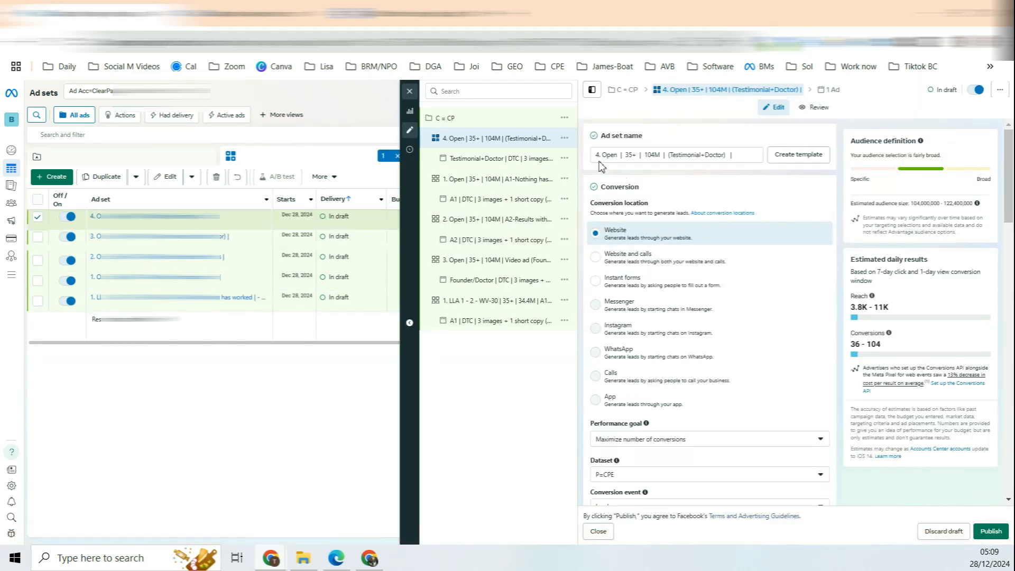
{"action": "left_click_drag", "start_coordinate": [601, 159], "coordinate": [579, 160]}
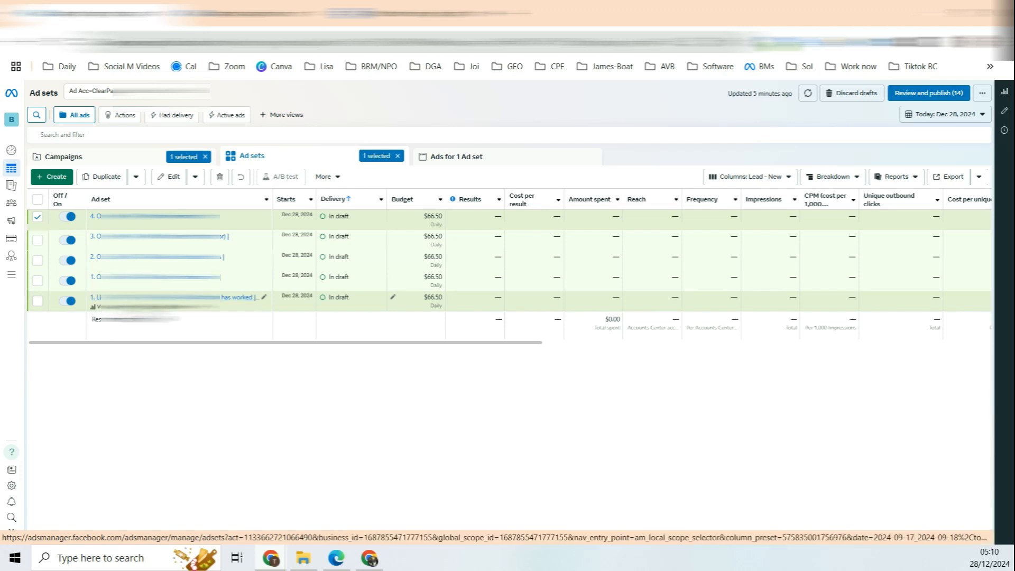
{"action": "left_click", "coordinate": [147, 307]}
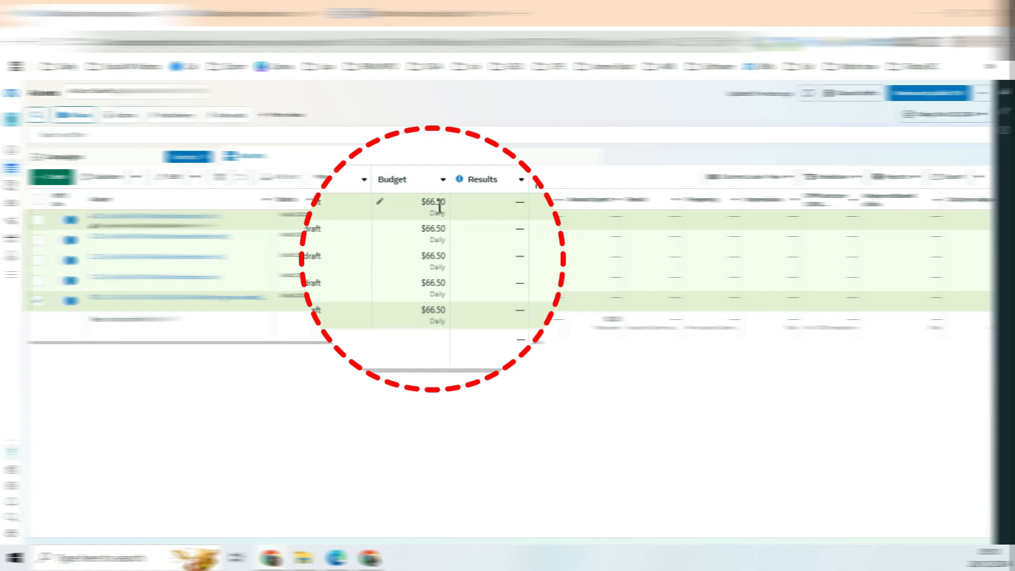
- Calculate the combined daily budget of the five ad sets as 66.5 × 5 with the calculator and close it
{"action": "left_click", "coordinate": [828, 41]}
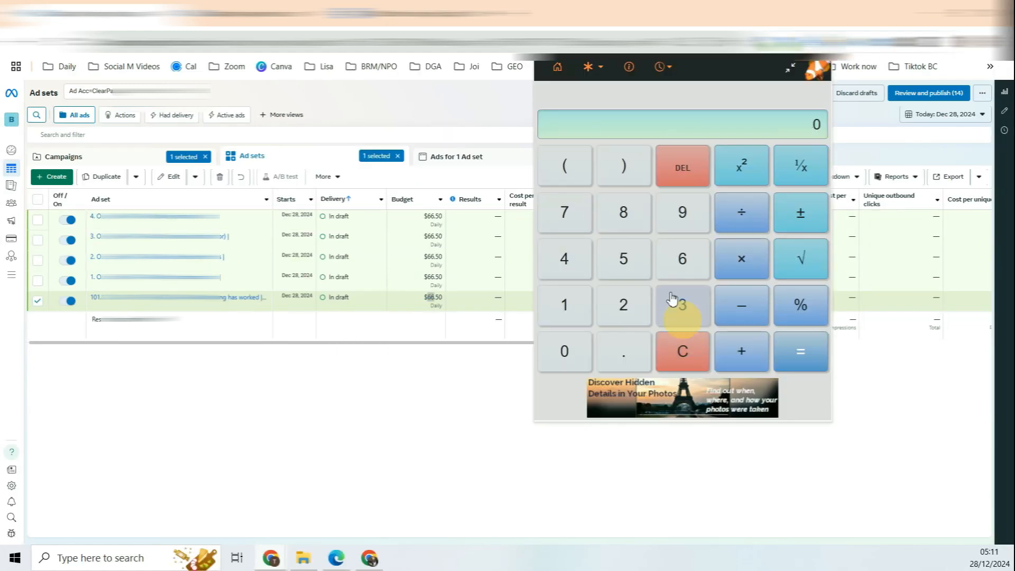
{"action": "double_click", "coordinate": [683, 258]}
{"action": "left_click", "coordinate": [624, 351]}
{"action": "left_click", "coordinate": [626, 258]}
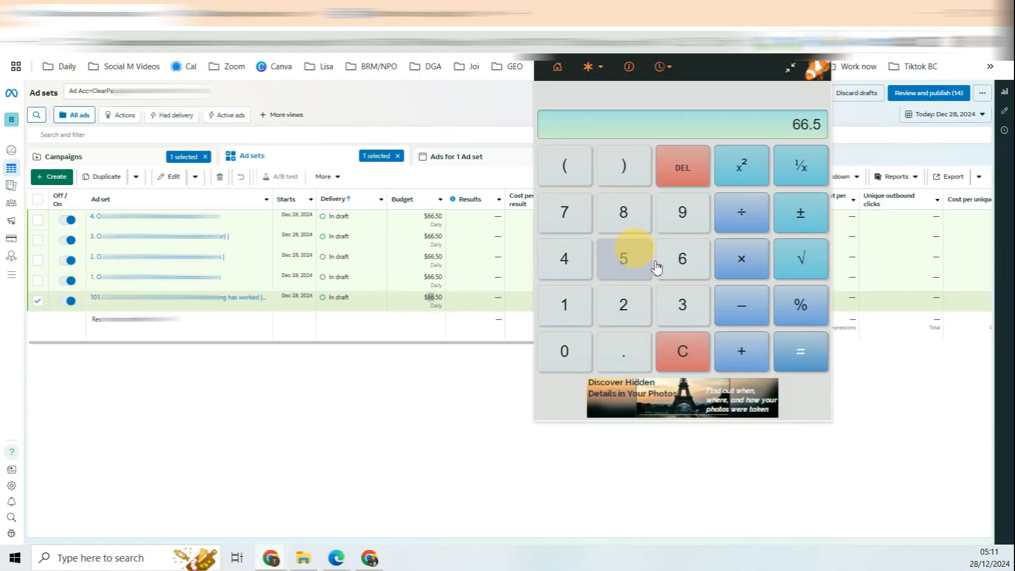
{"action": "left_click", "coordinate": [750, 261]}
{"action": "left_click", "coordinate": [624, 258]}
{"action": "key", "text": "Return"}
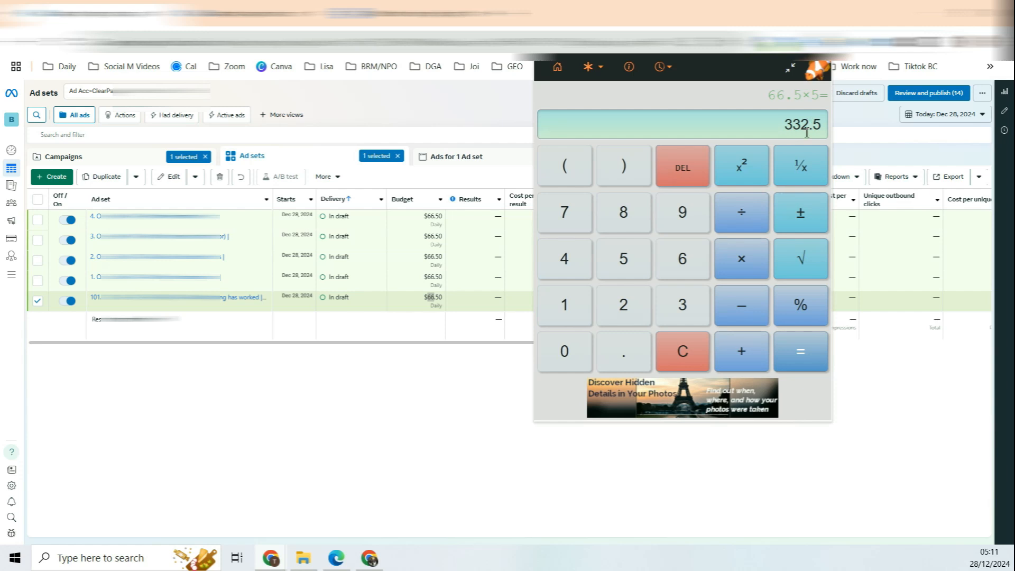
{"action": "left_click_drag", "start_coordinate": [808, 132], "coordinate": [782, 159]}
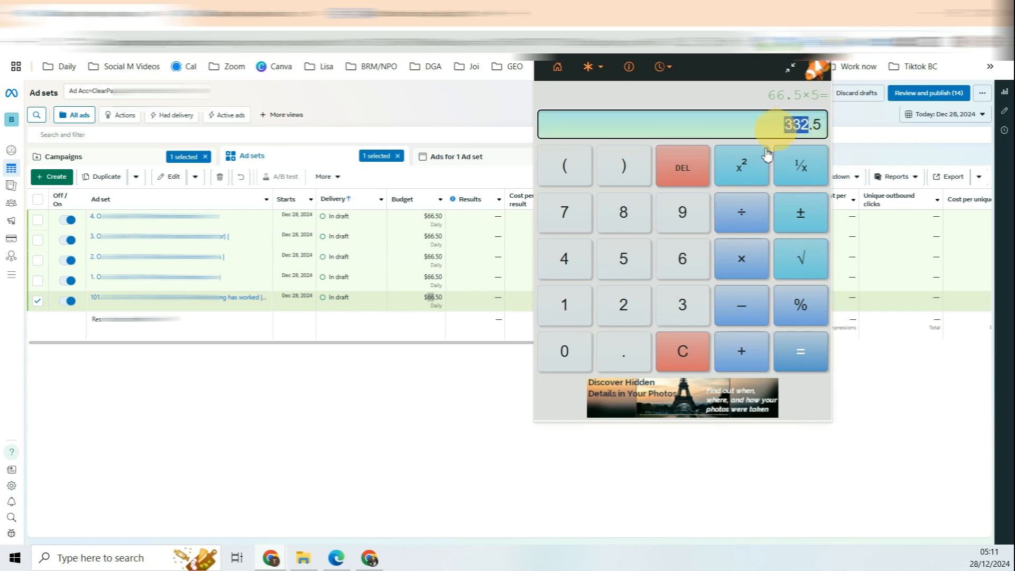
{"action": "left_click", "coordinate": [471, 369]}
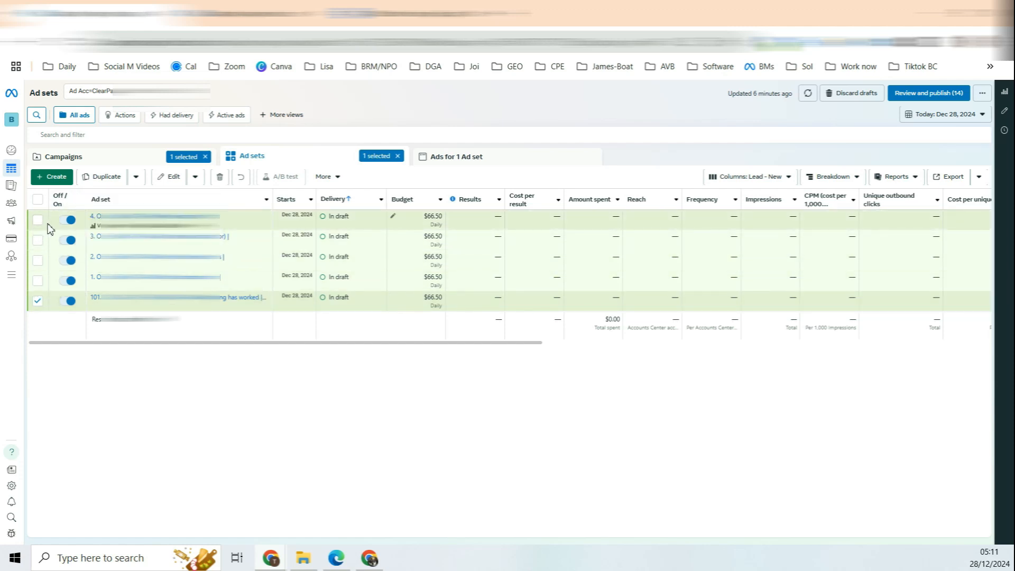
- Turn off the "3. Open" video ad set in the C = CP campaign and return to the campaigns list
{"action": "left_click", "coordinate": [67, 240]}
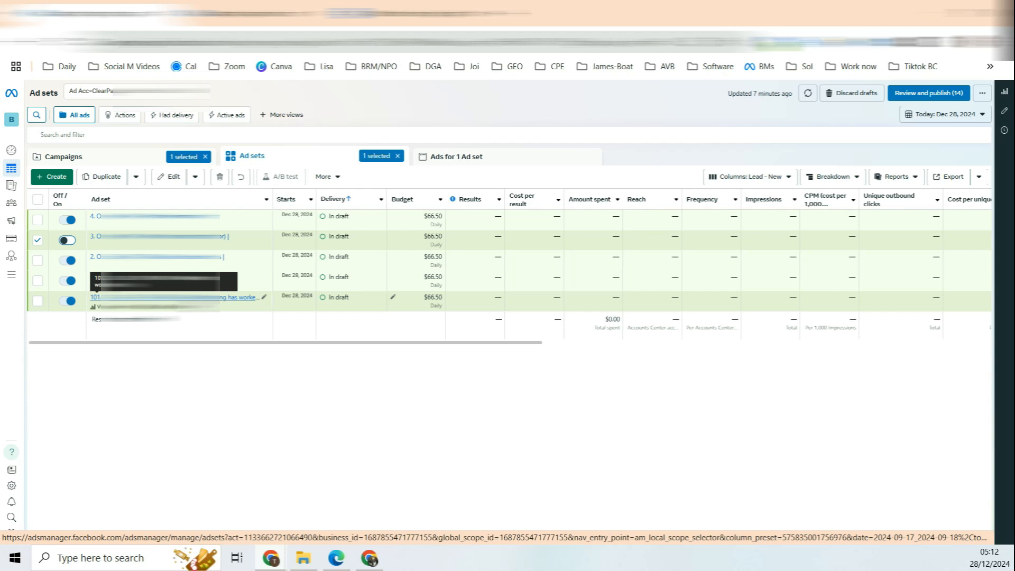
{"action": "left_click", "coordinate": [153, 159]}
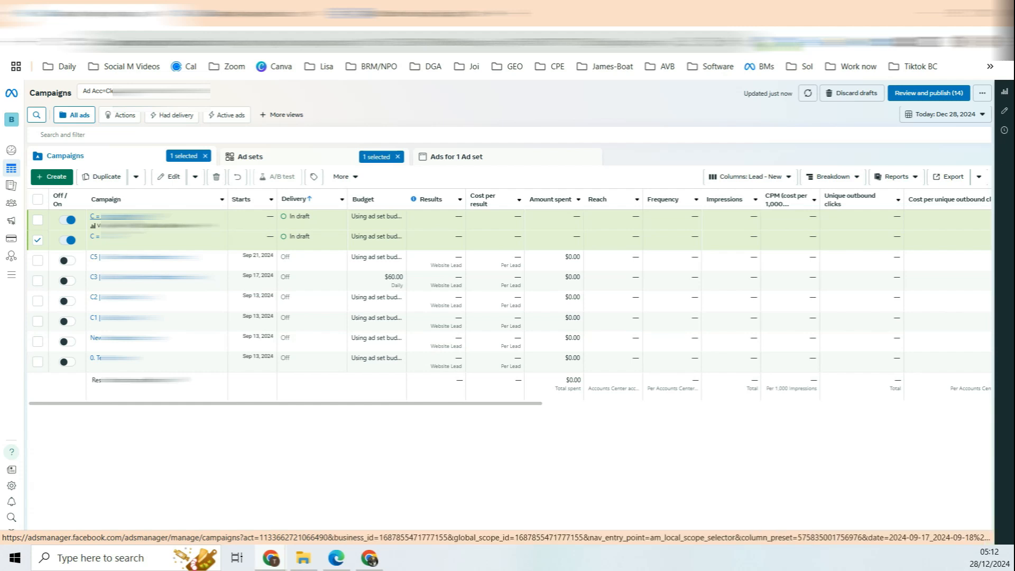
- Check the second draft campaign's ad sets, switch to the Work done document, and review the Adset 1 and Adset 2 angle entries
{"action": "left_click", "coordinate": [115, 237]}
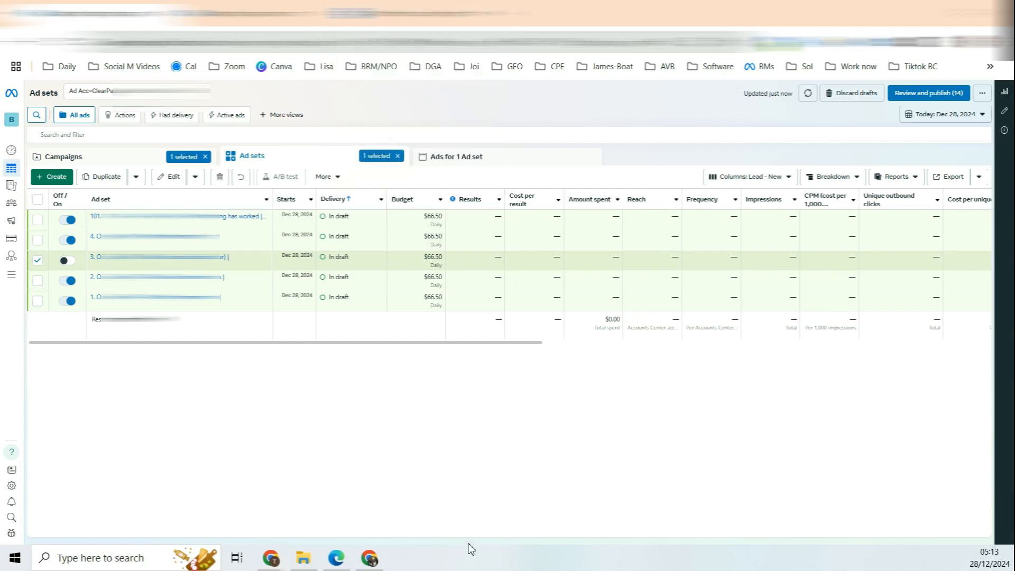
{"action": "left_click", "coordinate": [378, 562]}
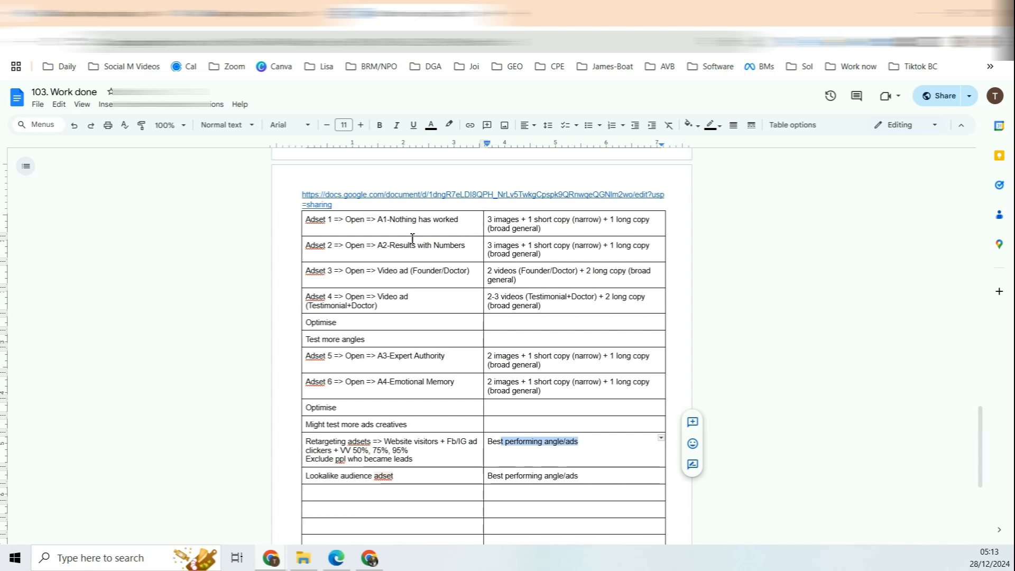
{"action": "left_click_drag", "start_coordinate": [320, 222], "coordinate": [385, 219]}
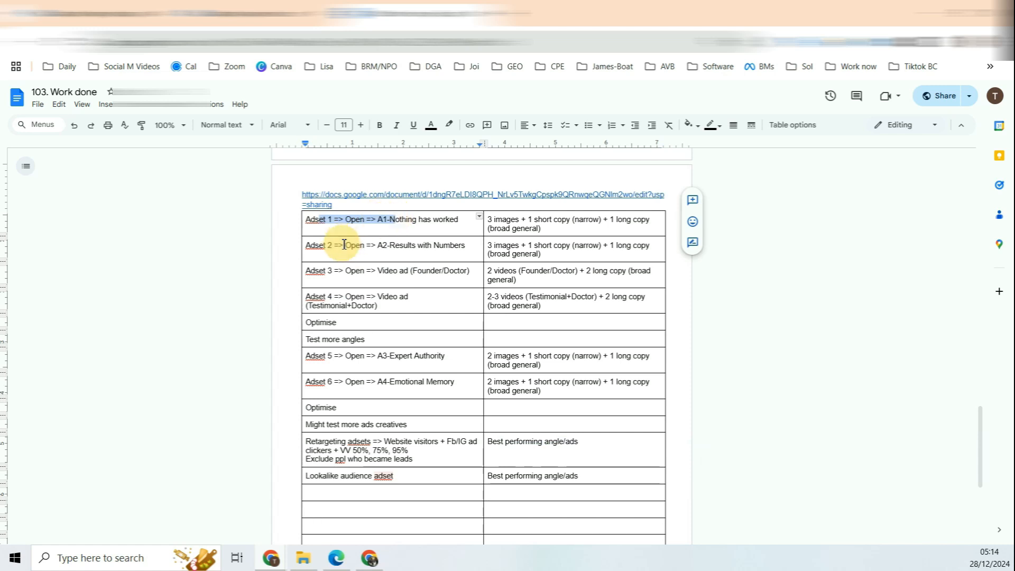
{"action": "left_click_drag", "start_coordinate": [345, 245], "coordinate": [384, 245]}
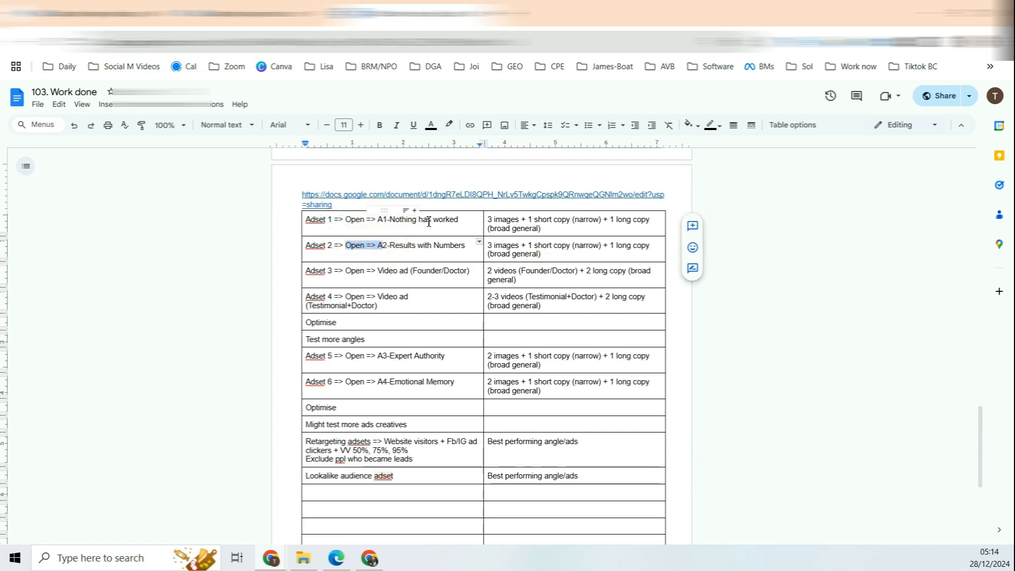
{"action": "left_click_drag", "start_coordinate": [427, 219], "coordinate": [383, 219]}
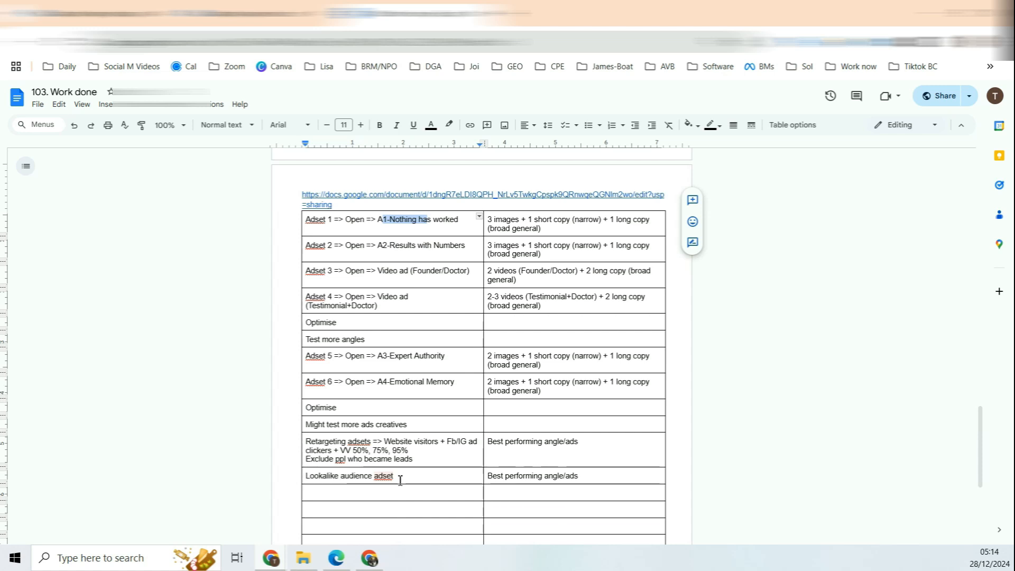
- Review the plan table's Lookalike audience adset row and the testing rows from Adset 1 through Might test more ads creatives
{"action": "left_click_drag", "start_coordinate": [404, 476], "coordinate": [312, 476]}
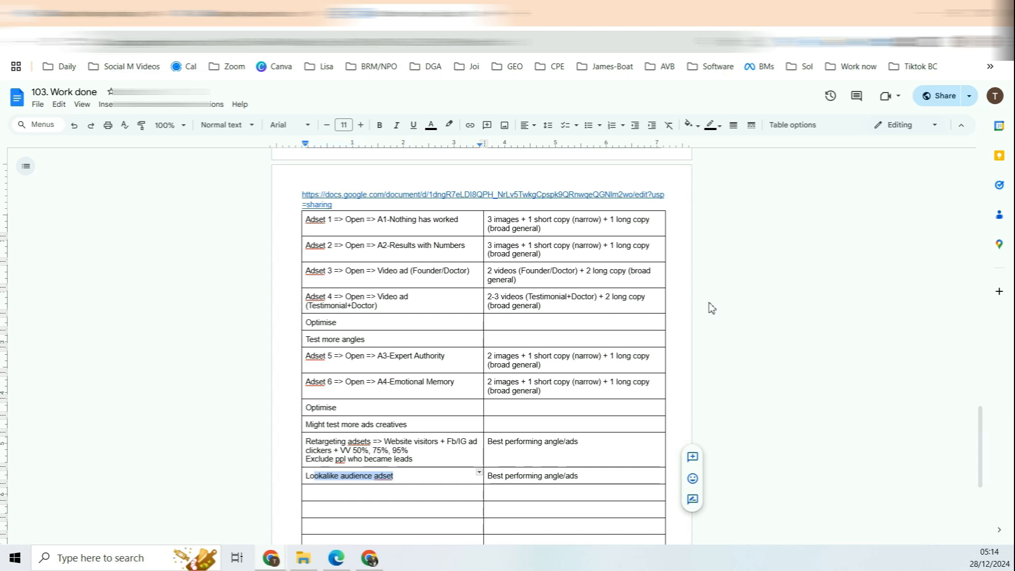
{"action": "left_click", "coordinate": [357, 478]}
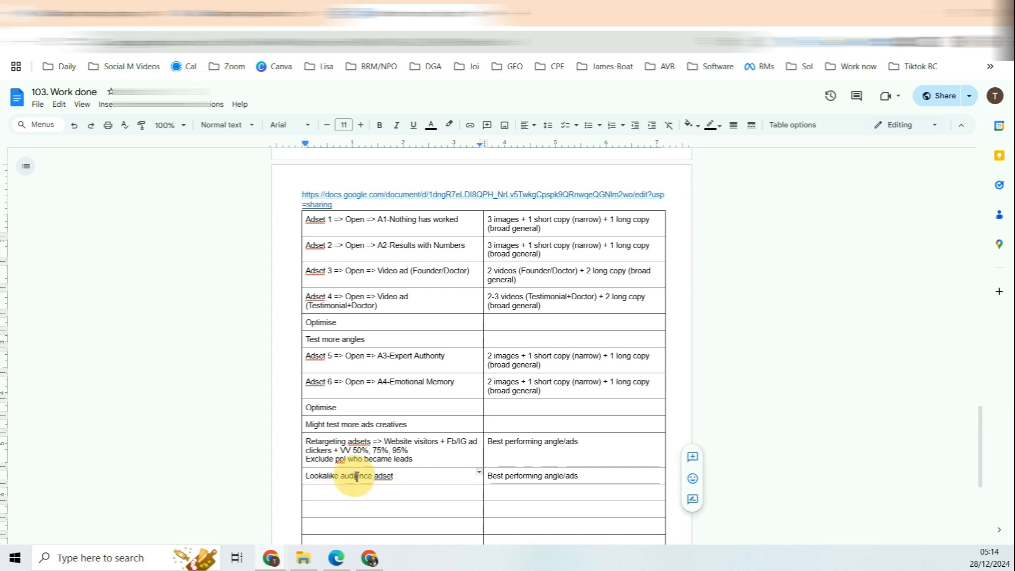
{"action": "left_click_drag", "start_coordinate": [433, 232], "coordinate": [526, 426]}
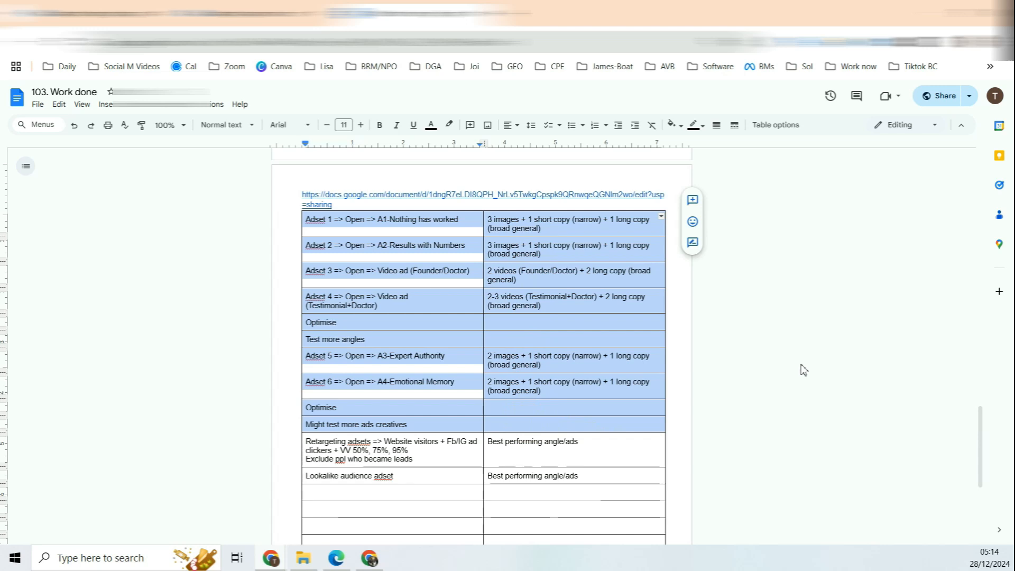
{"action": "left_click", "coordinate": [802, 294]}
{"action": "scroll", "coordinate": [802, 294], "scroll_direction": "down", "scroll_amount": 1}
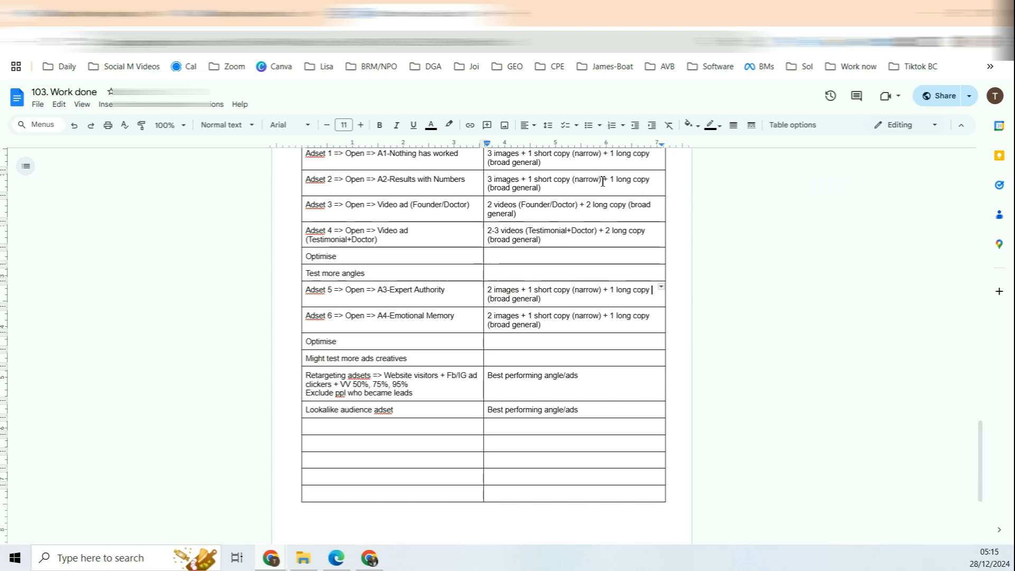
- Switch to the other ad account's C10 Creative Testing campaign, widen its ad set names, sort by results, and select the top two LLA ad sets
{"action": "key", "text": "alt+Tab"}
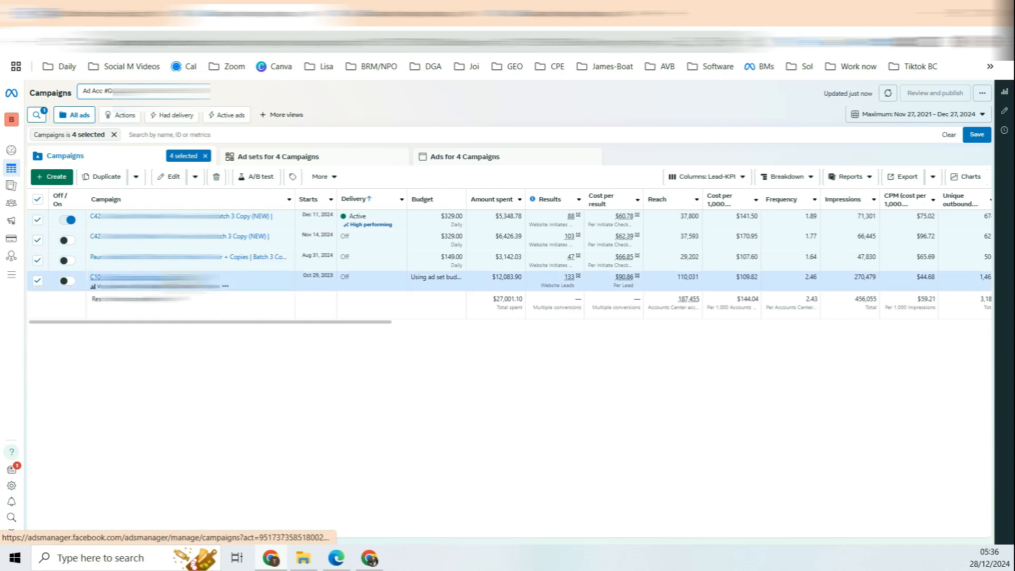
{"action": "left_click", "coordinate": [182, 278]}
{"action": "left_click_drag", "start_coordinate": [228, 200], "coordinate": [418, 202]}
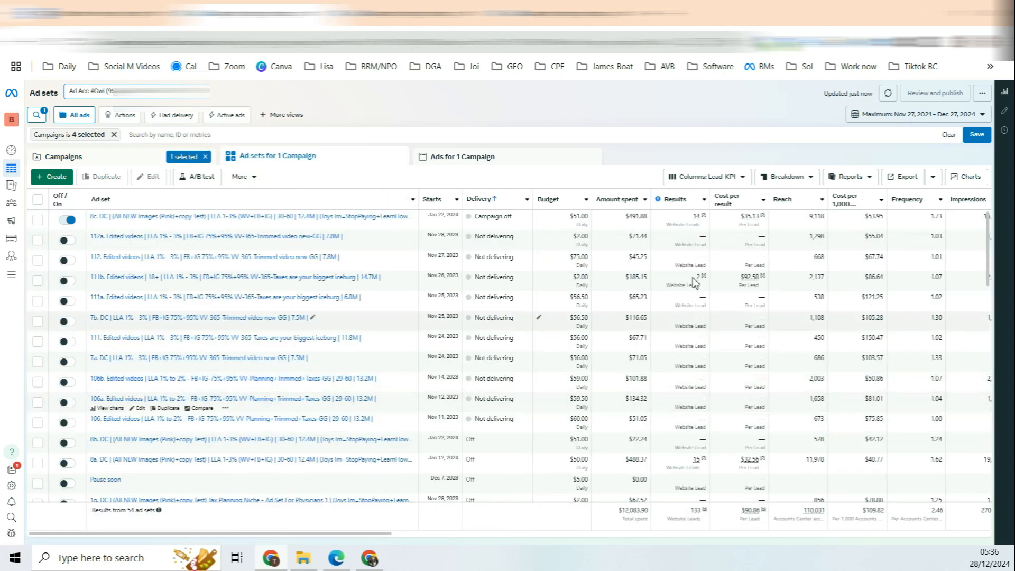
{"action": "left_click", "coordinate": [689, 206]}
{"action": "left_click", "coordinate": [38, 220]}
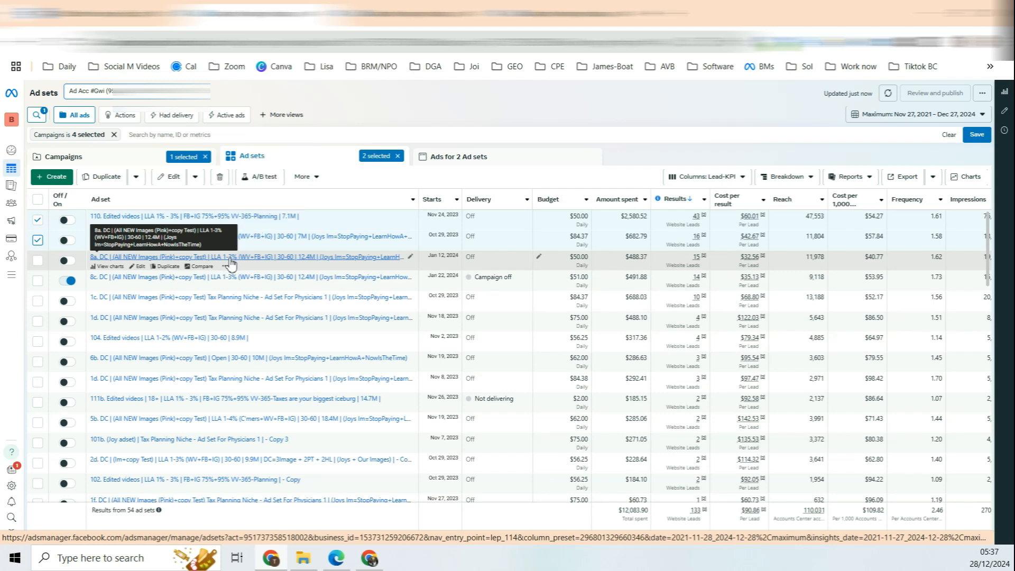
- Enlarge the page zoom and look through the C10 ad sets' results and cost per result
{"action": "left_click", "coordinate": [994, 42]}
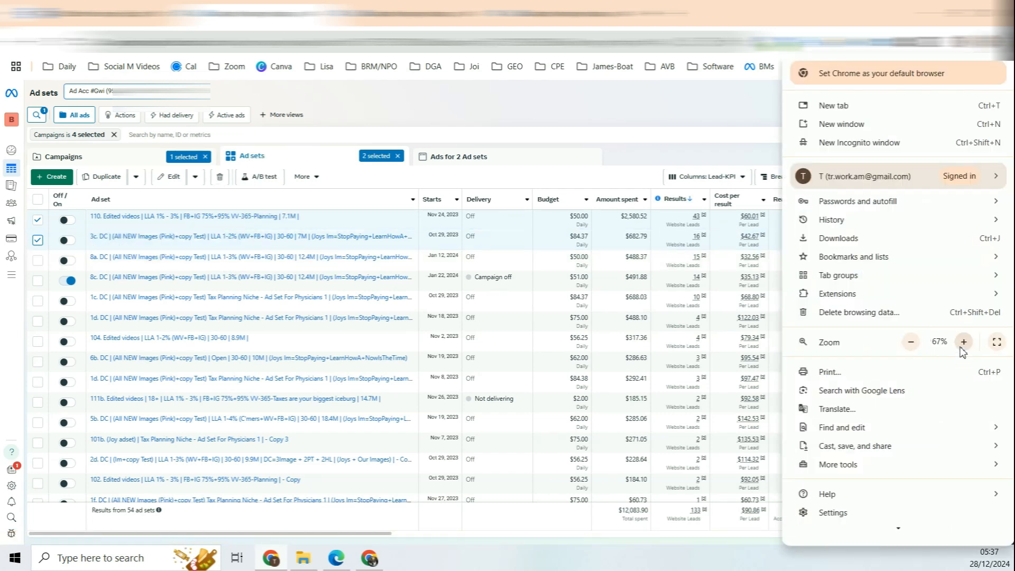
{"action": "left_click", "coordinate": [963, 342]}
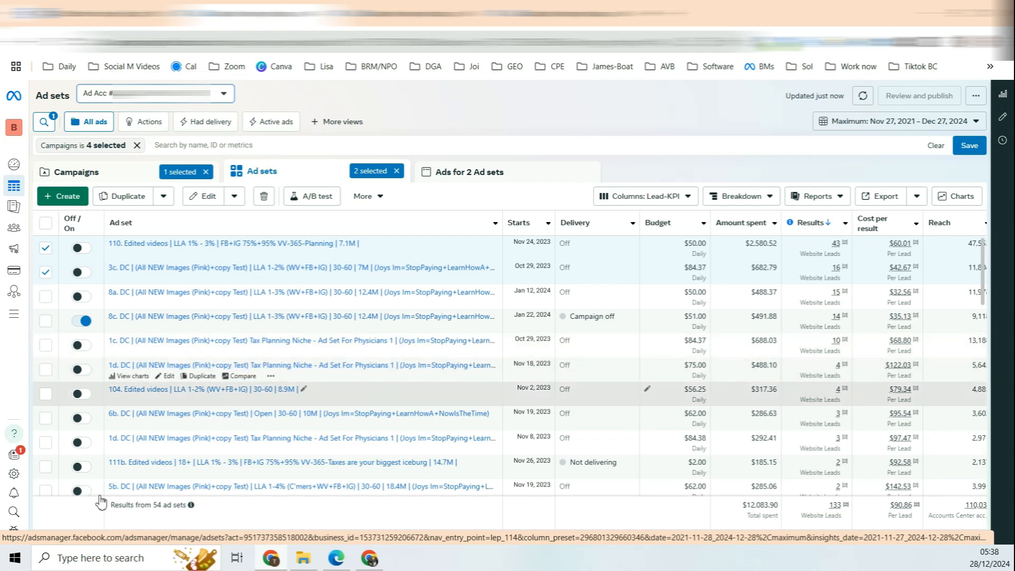
{"action": "scroll", "coordinate": [282, 427], "scroll_direction": "down", "scroll_amount": 1}
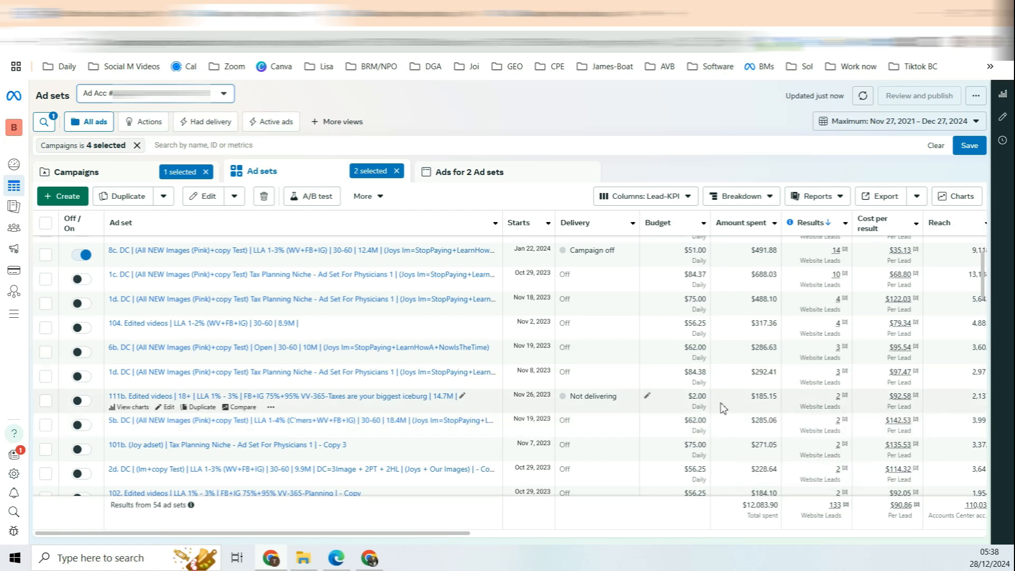
{"action": "scroll", "coordinate": [476, 370], "scroll_direction": "up", "scroll_amount": 3}
- Return to the campaigns list and compare the lookalike and open ad sets of the C42a and C42aa campaigns
{"action": "left_click", "coordinate": [154, 175]}
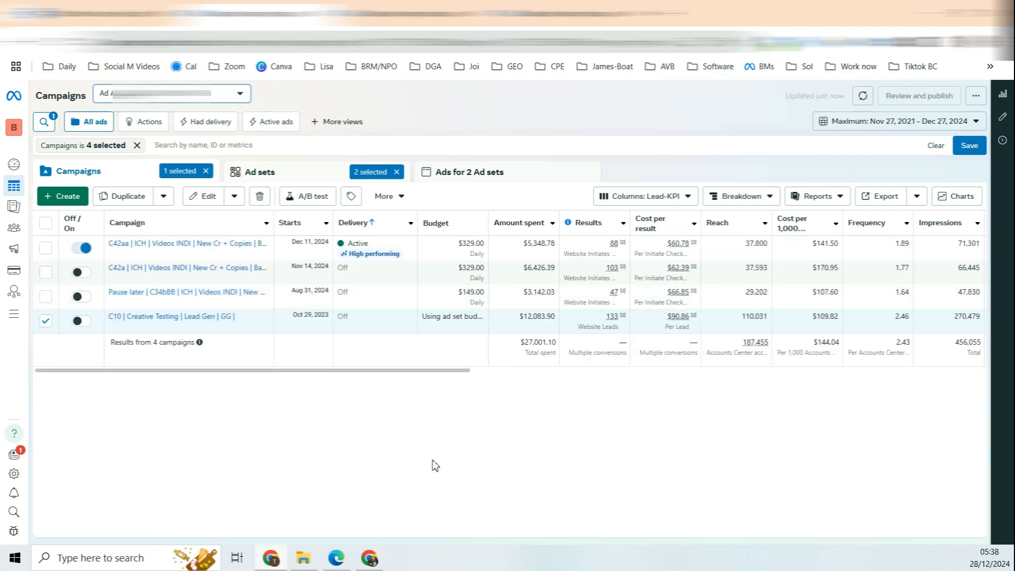
{"action": "left_click", "coordinate": [199, 268]}
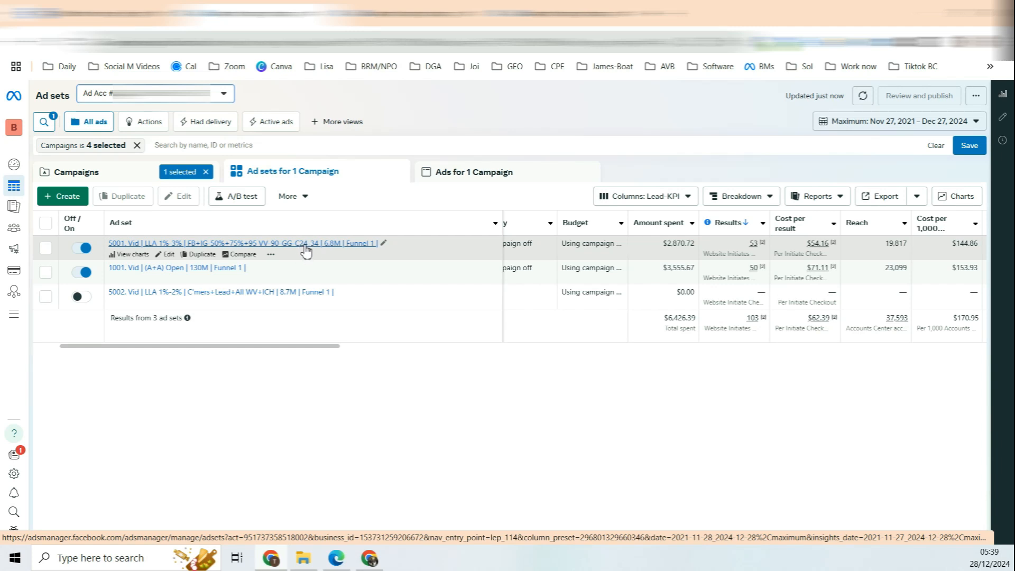
{"action": "left_click", "coordinate": [148, 176]}
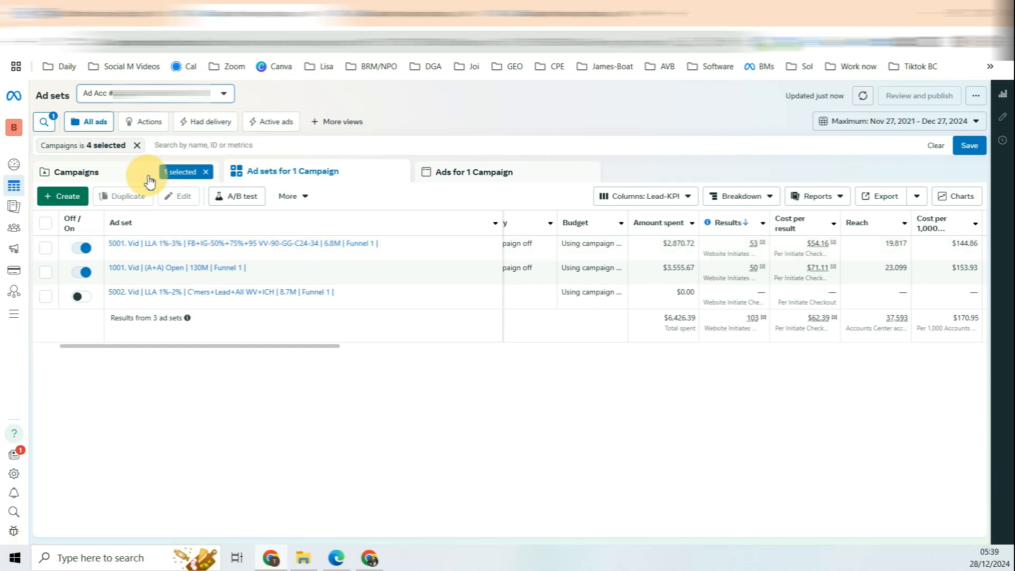
{"action": "left_click", "coordinate": [234, 244]}
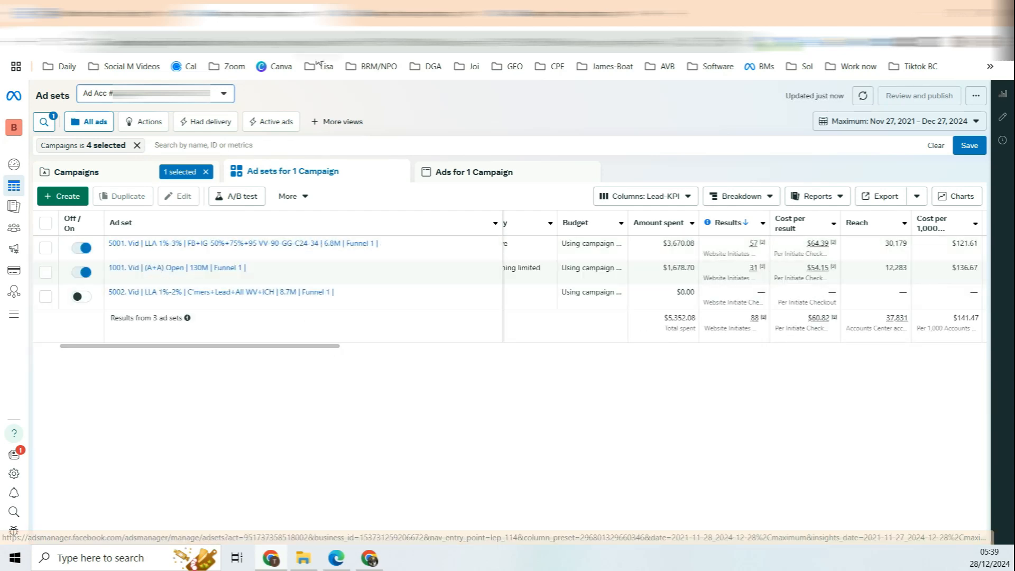
- Switch to the DTC ad account, fit the ad set name column, and review the ad sets of its C2a, AMEX, LTV LLA and NEXUS campaigns
{"action": "left_click", "coordinate": [359, 14]}
{"action": "left_click", "coordinate": [449, 479]}
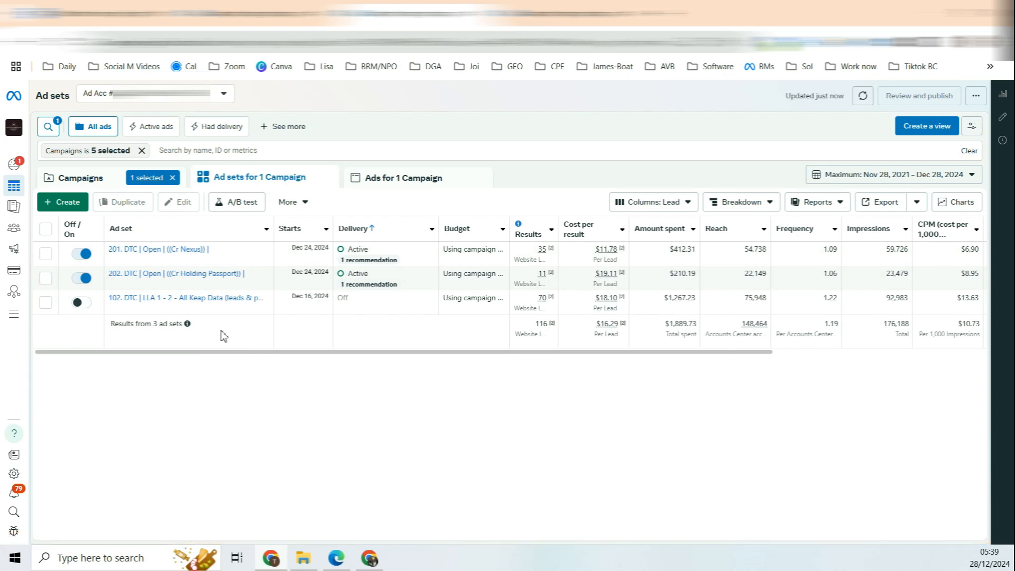
{"action": "double_click", "coordinate": [273, 228]}
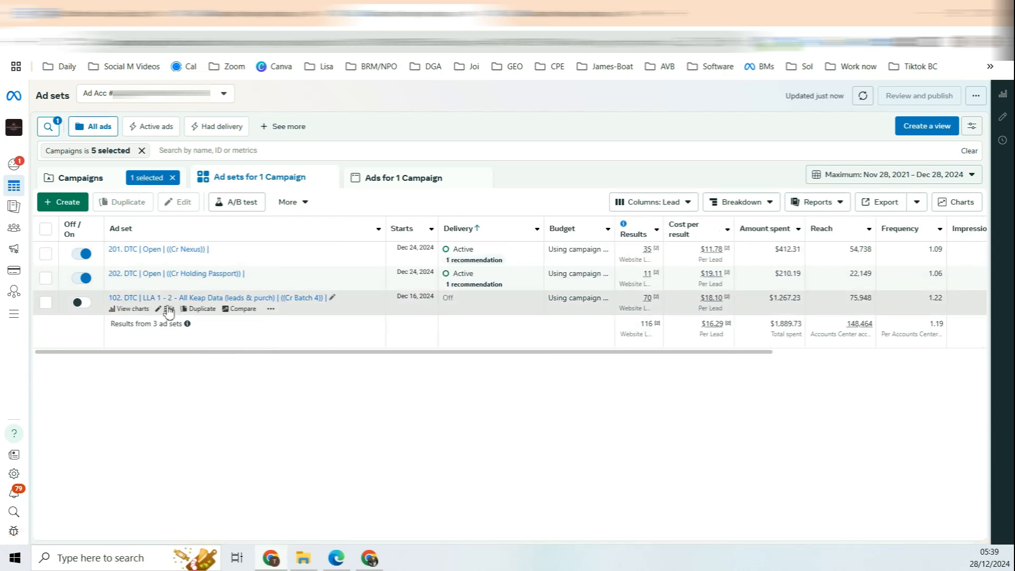
{"action": "left_click", "coordinate": [117, 180]}
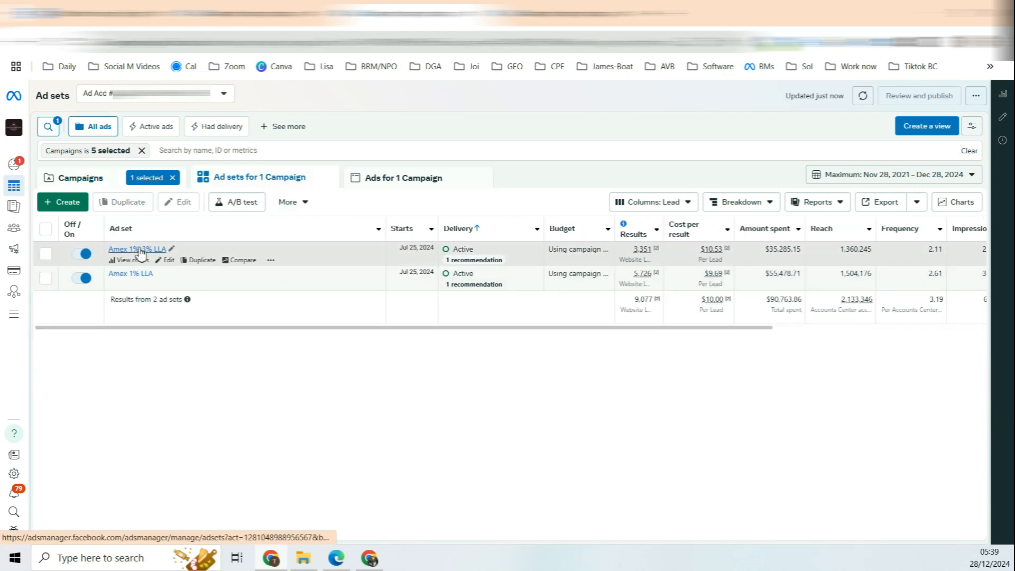
{"action": "left_click", "coordinate": [84, 177]}
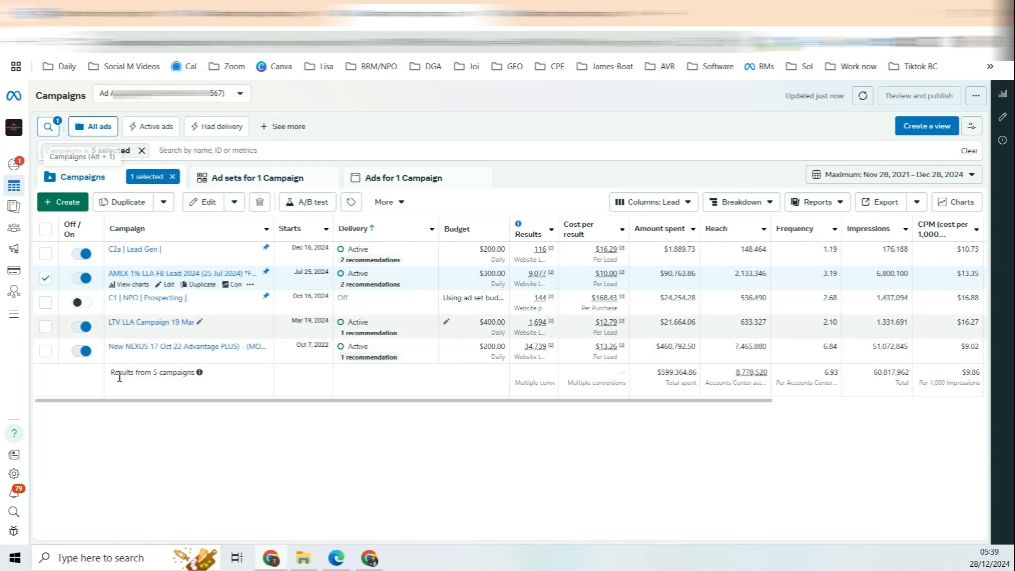
{"action": "left_click", "coordinate": [143, 324]}
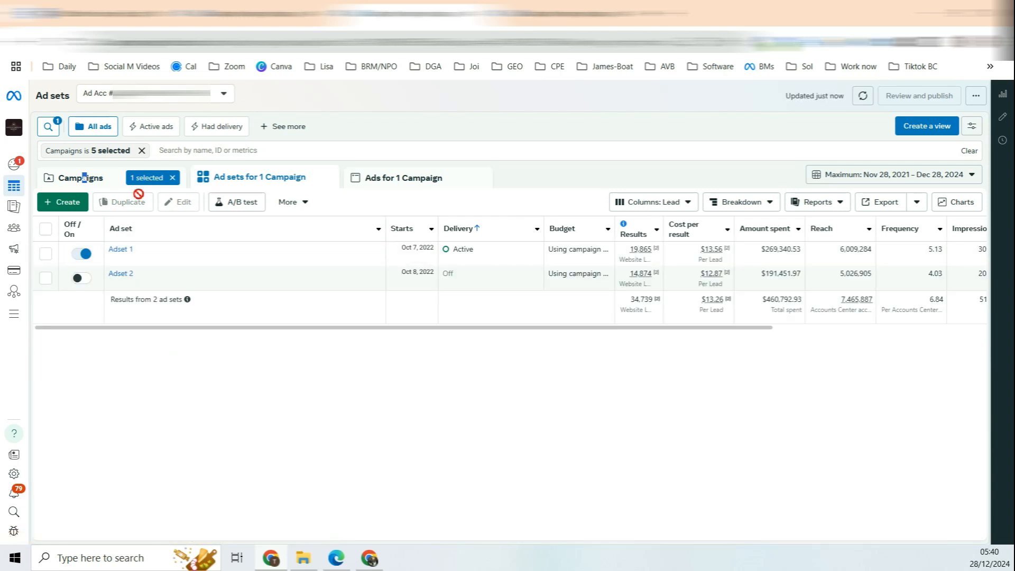
{"action": "left_click", "coordinate": [98, 178]}
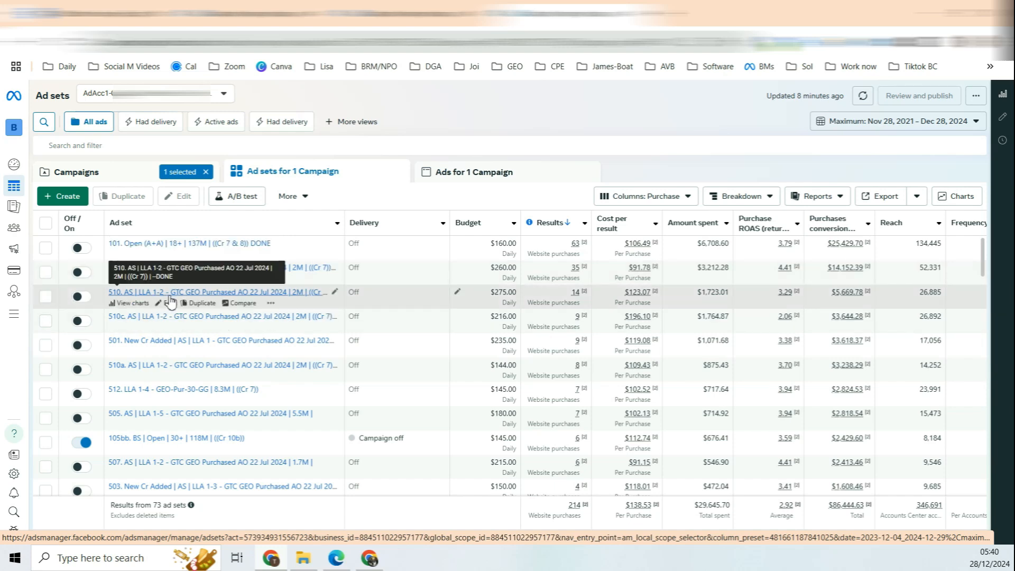
- Select the four 510-series LLA 1-2 GTC GEO Purchased ad sets and look through the other ad sets in the campaign
{"action": "left_click", "coordinate": [45, 272]}
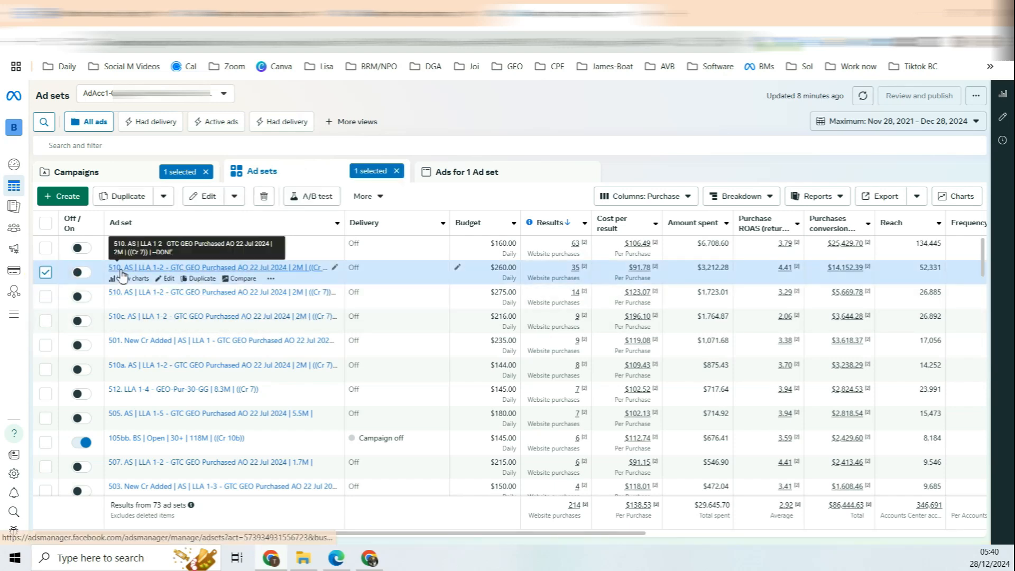
{"action": "left_click", "coordinate": [45, 296]}
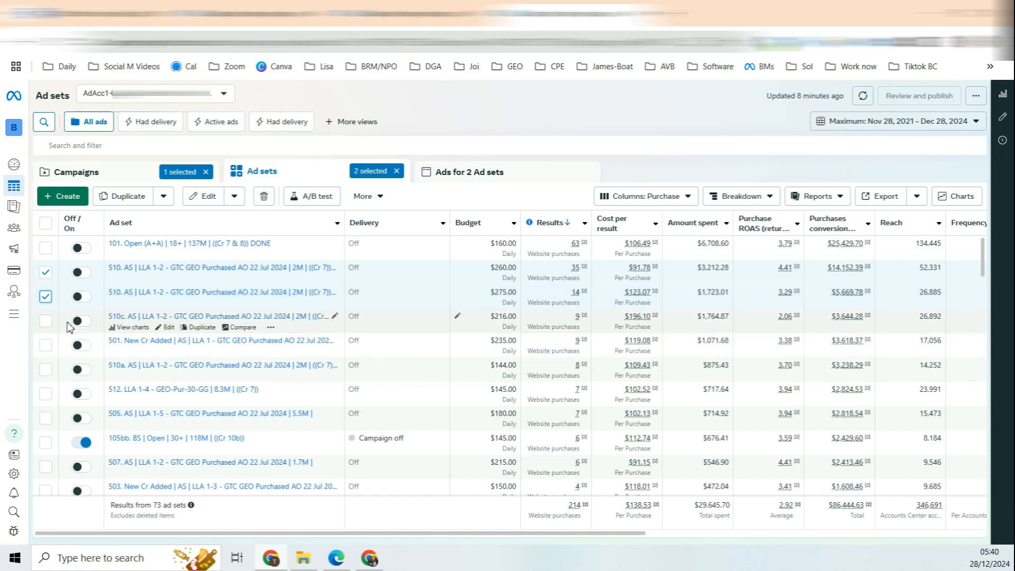
{"action": "left_click", "coordinate": [45, 321]}
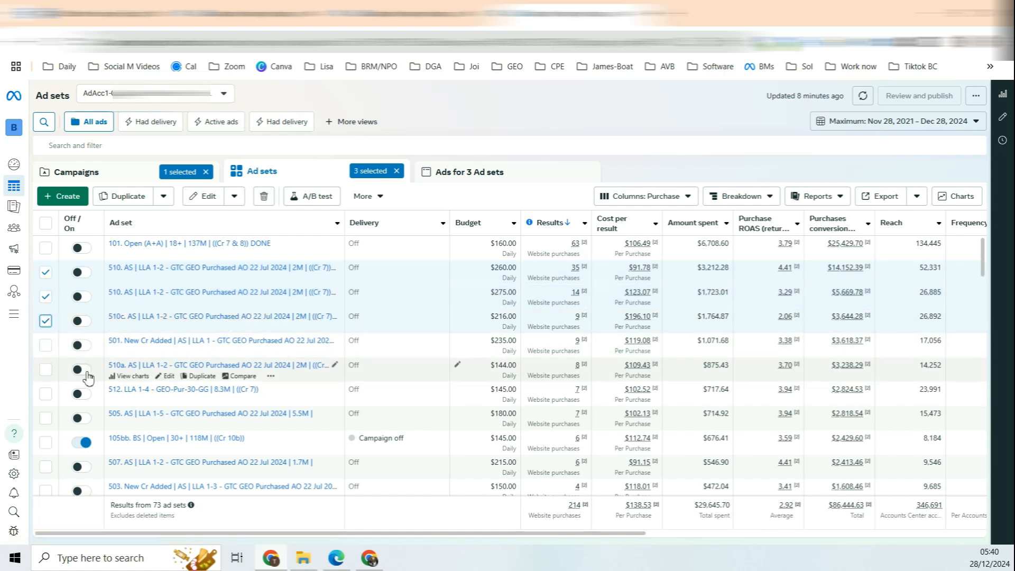
{"action": "left_click", "coordinate": [46, 369]}
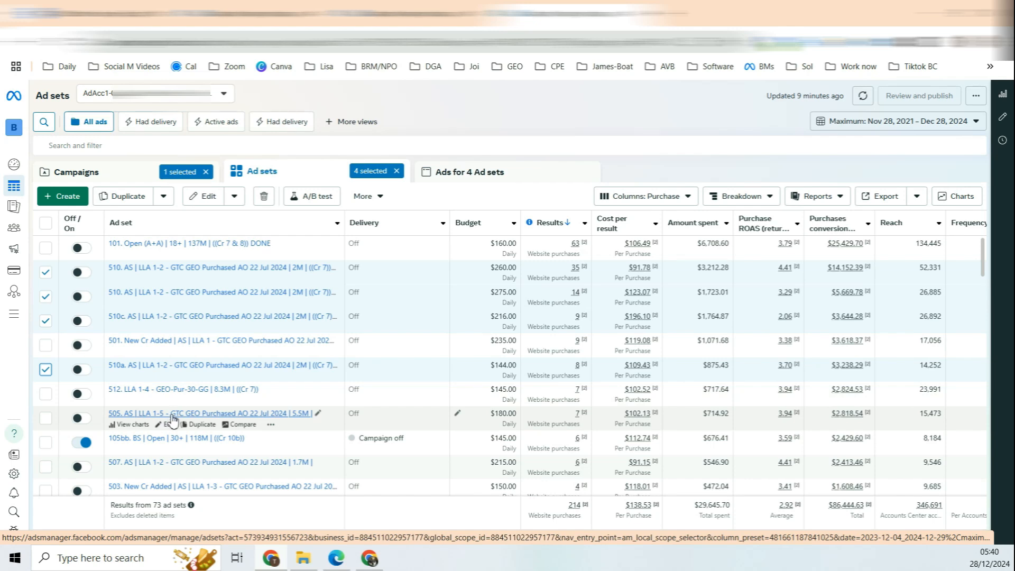
{"action": "scroll", "coordinate": [159, 449], "scroll_direction": "down", "scroll_amount": 5}
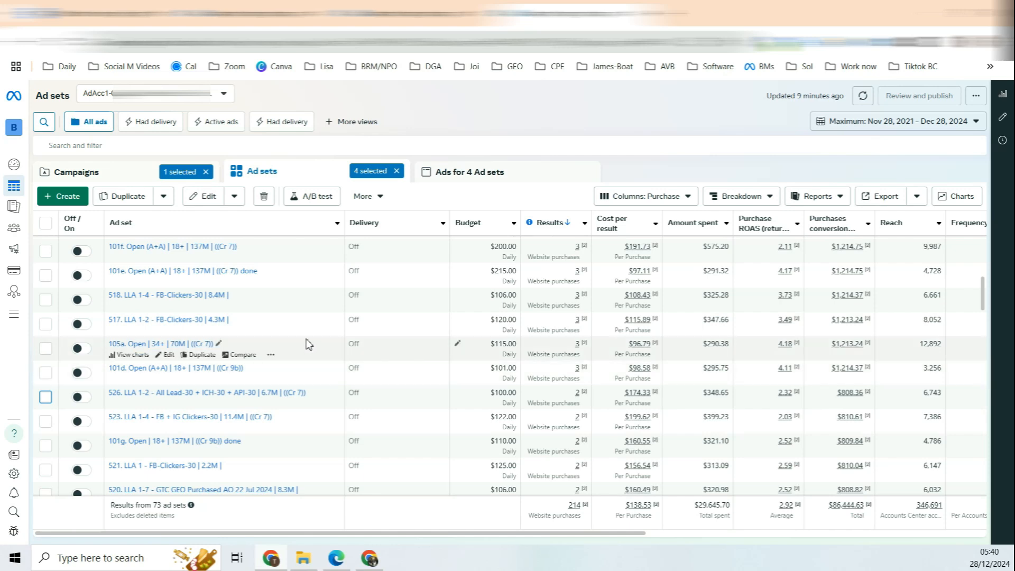
{"action": "scroll", "coordinate": [399, 301], "scroll_direction": "up", "scroll_amount": 5}
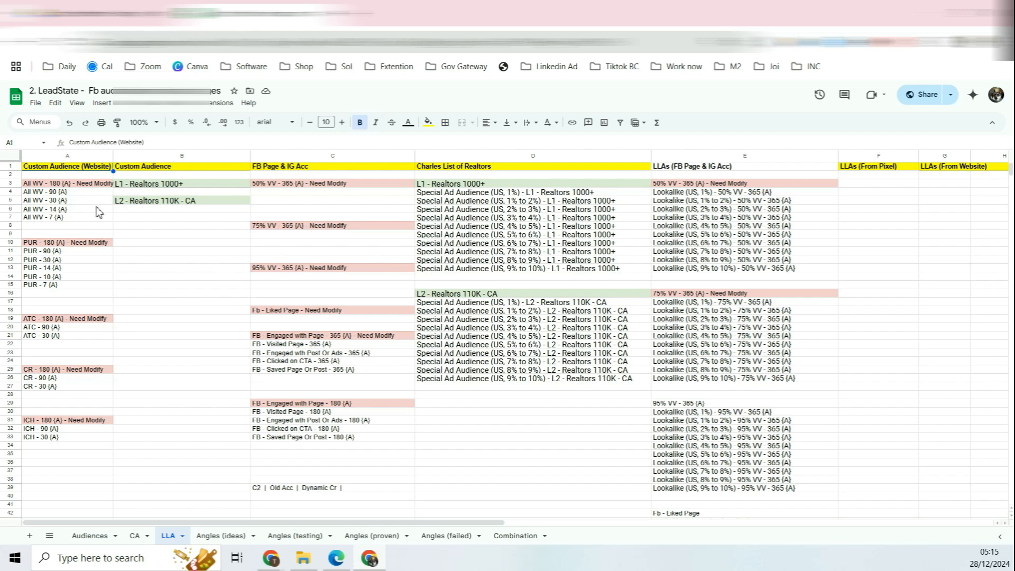
- Examine the All WV website audiences and the FB page engagement 180-day audiences on the audience spreadsheet's LLA sheet
{"action": "left_click", "coordinate": [41, 184]}
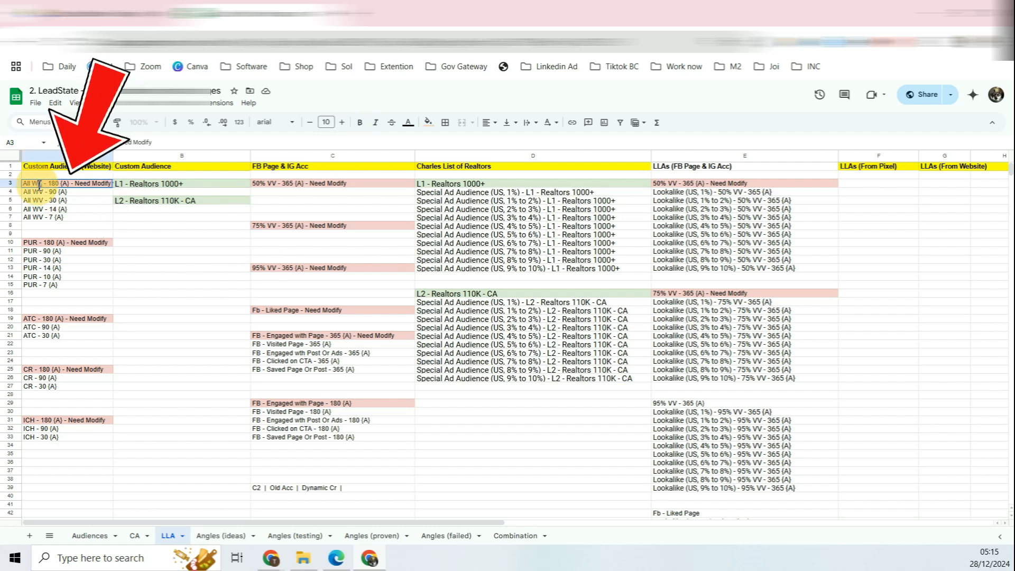
{"action": "left_click", "coordinate": [60, 233]}
{"action": "left_click", "coordinate": [42, 199]}
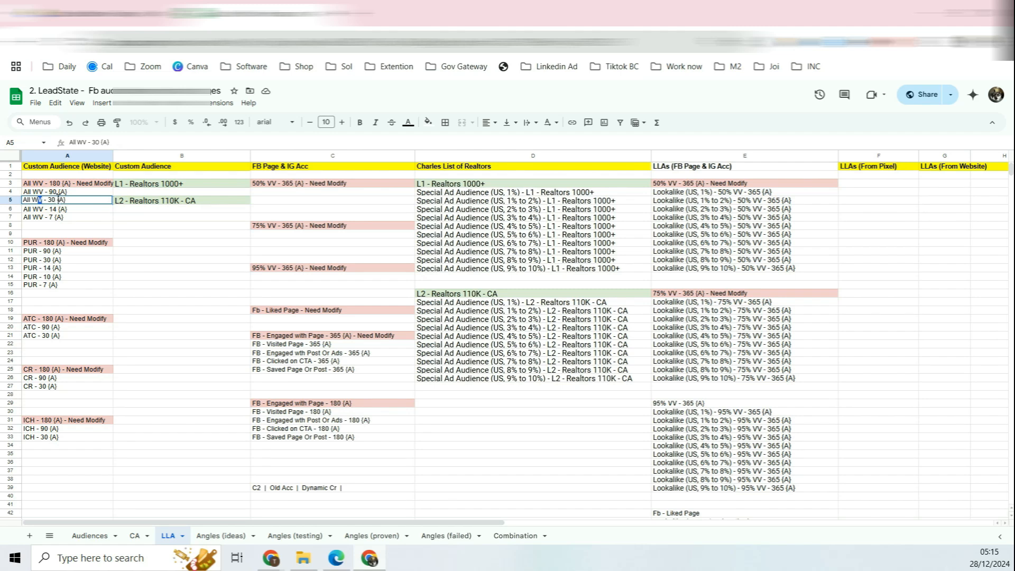
{"action": "left_click_drag", "start_coordinate": [56, 199], "coordinate": [34, 202]}
{"action": "left_click", "coordinate": [206, 389]}
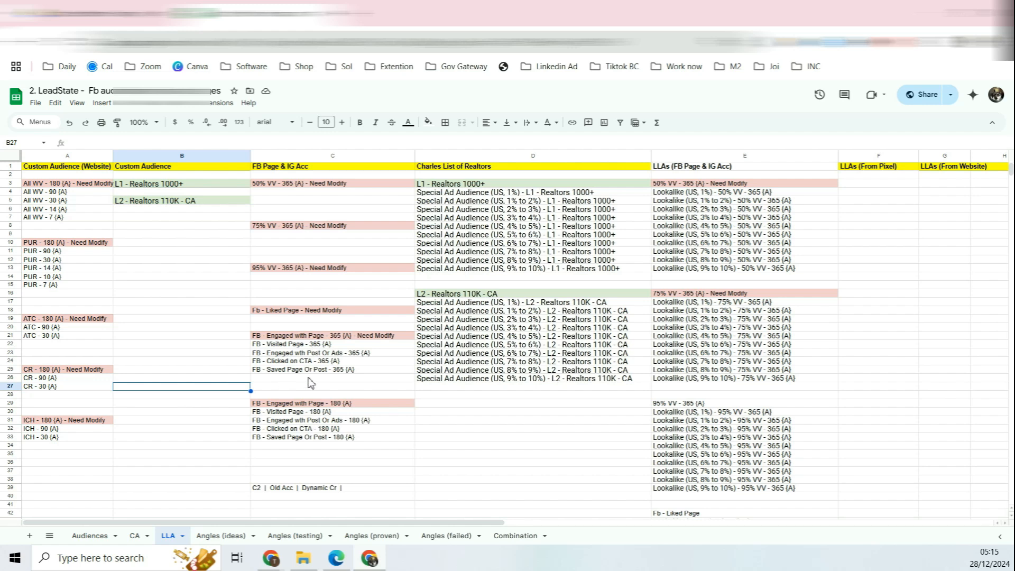
{"action": "left_click_drag", "start_coordinate": [296, 447], "coordinate": [330, 413]}
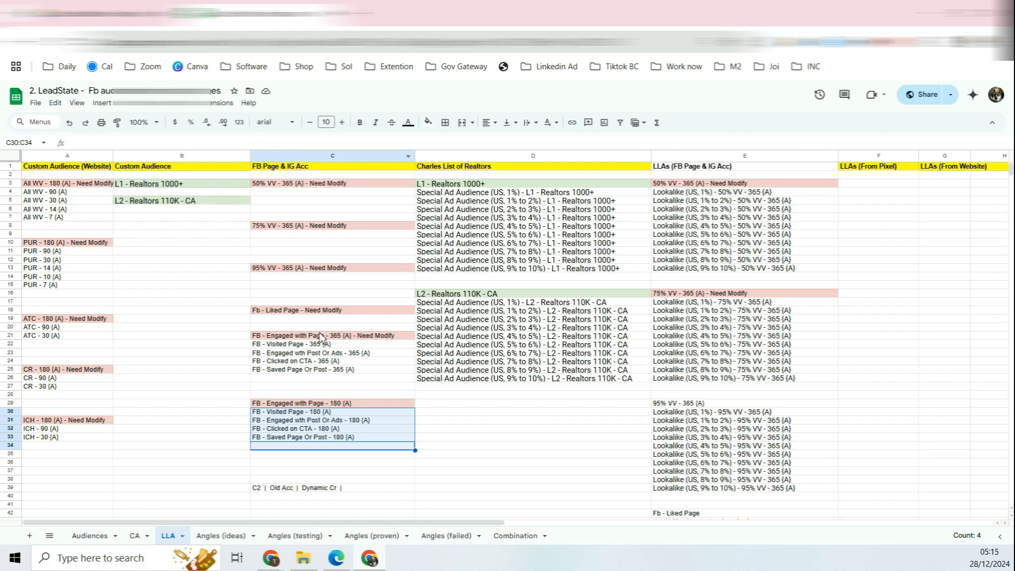
- Review the 365-day and 180-day FB page engagement audiences in the FB Page & IG Acc column
{"action": "left_click_drag", "start_coordinate": [316, 347], "coordinate": [331, 364]}
{"action": "mouse_move", "coordinate": [323, 412]}
{"action": "left_mouse_down"}
{"action": "mouse_move", "coordinate": [319, 446]}
{"action": "mouse_move", "coordinate": [319, 429]}
{"action": "left_mouse_up"}
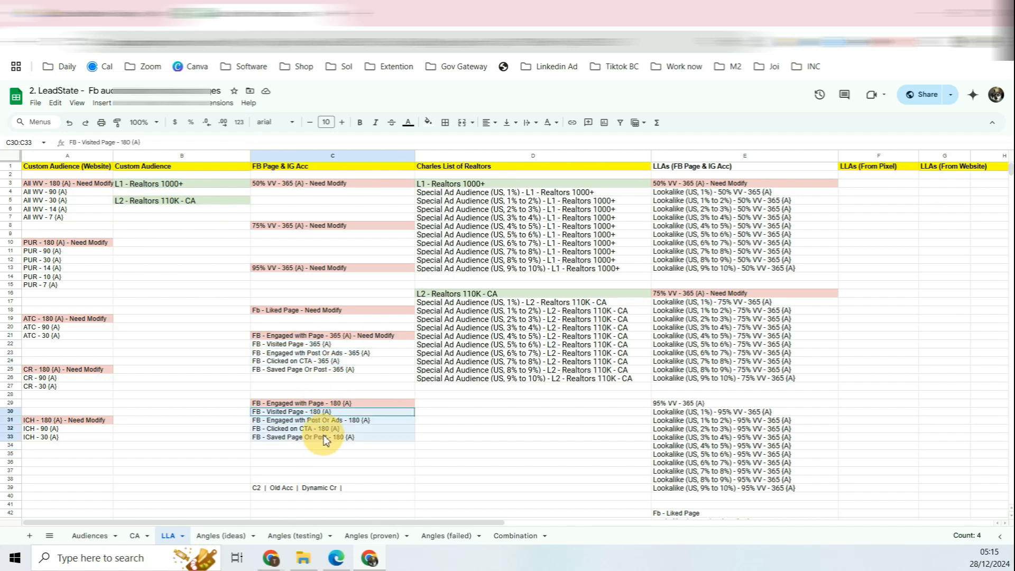
{"action": "left_click", "coordinate": [272, 318]}
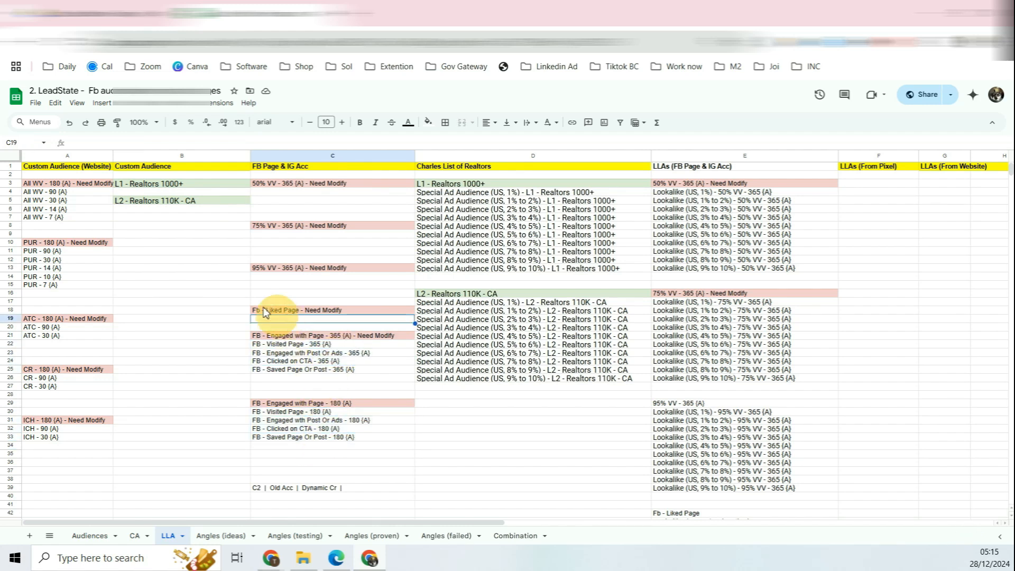
- Examine the All WV website audiences across the 180, 90, 30, 14 and 7-day windows
{"action": "left_click", "coordinate": [69, 186]}
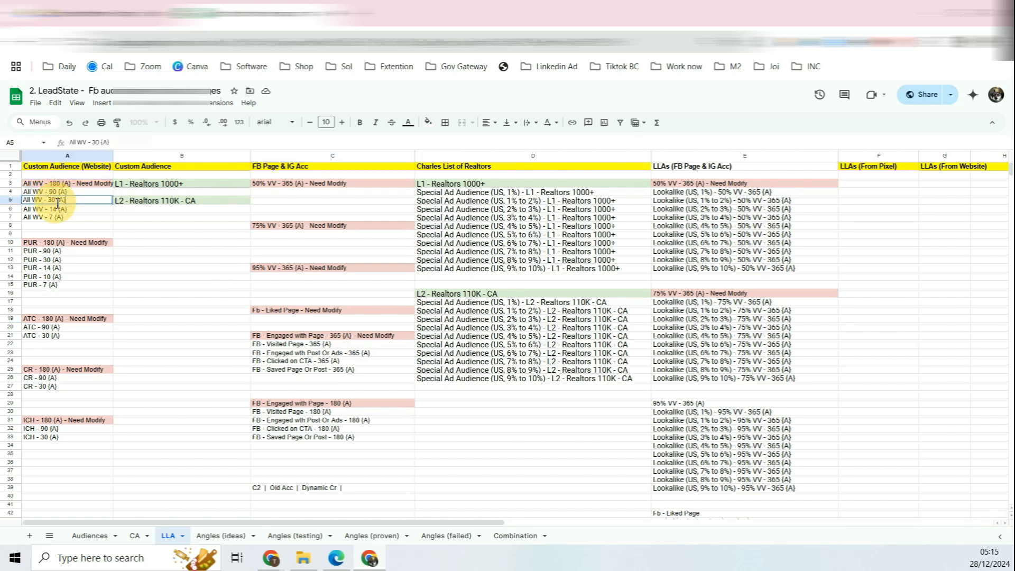
{"action": "left_click", "coordinate": [57, 224]}
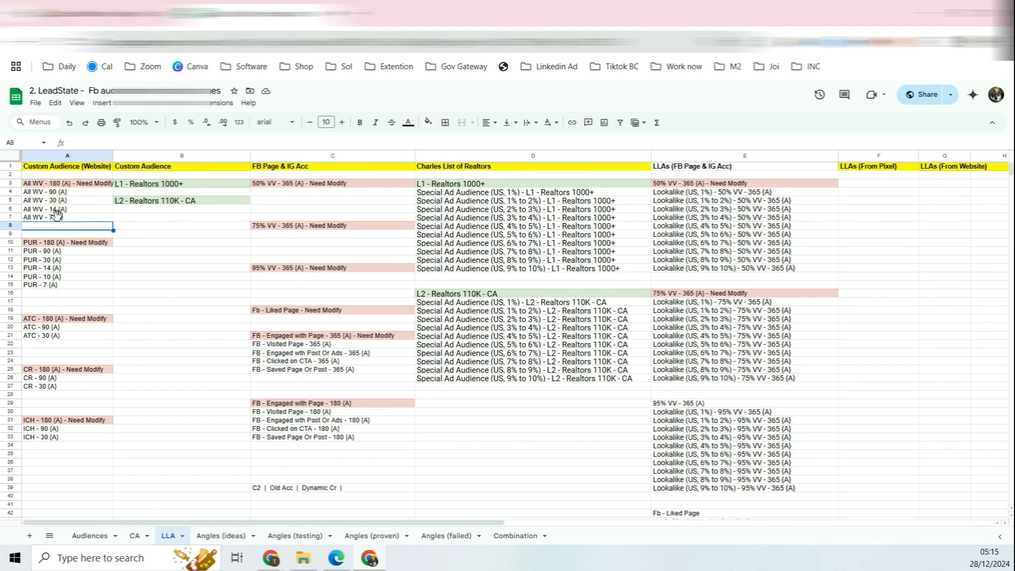
{"action": "left_click", "coordinate": [57, 216]}
{"action": "left_click", "coordinate": [61, 183]}
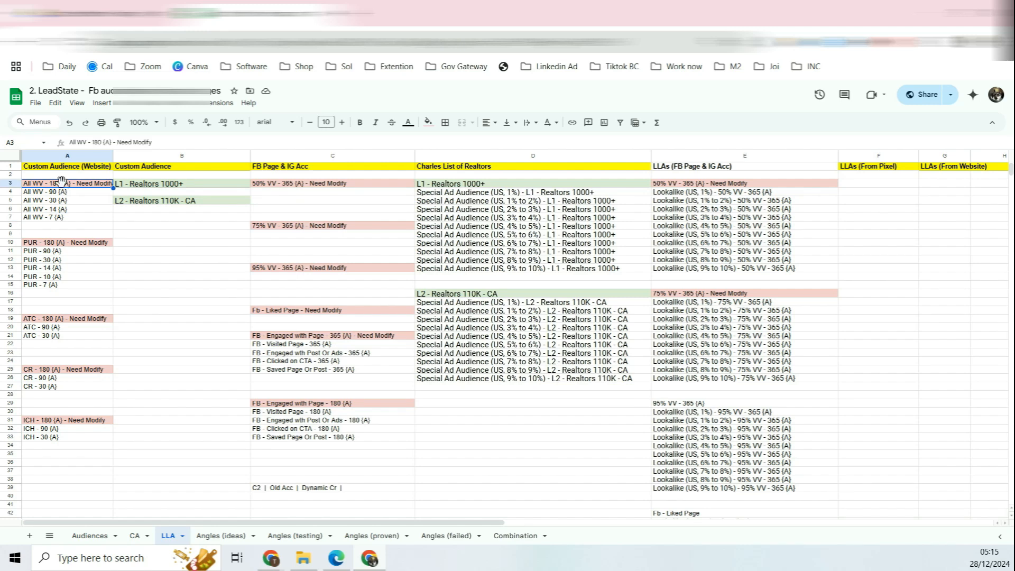
{"action": "left_click", "coordinate": [63, 216]}
{"action": "left_click", "coordinate": [65, 208]}
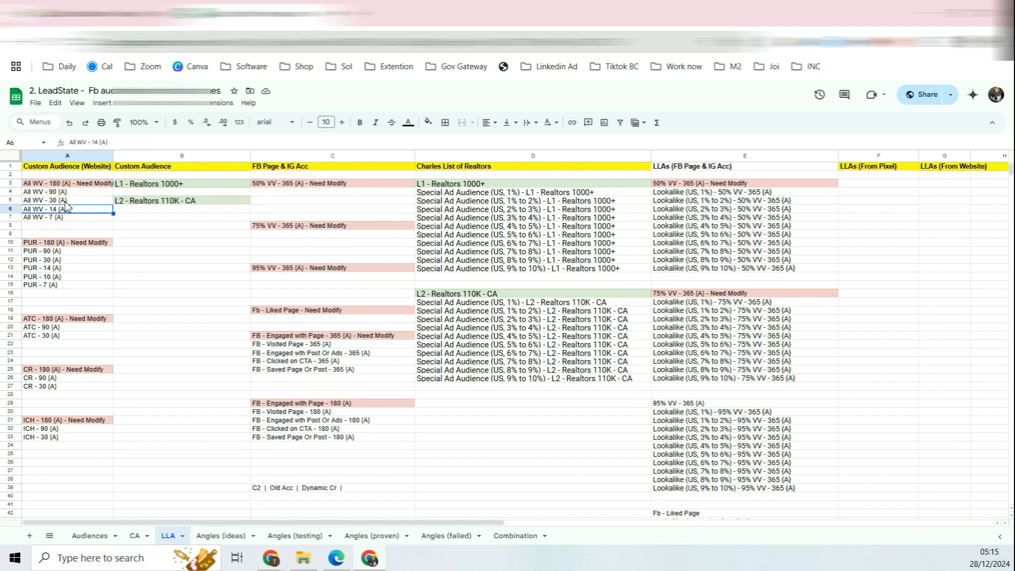
{"action": "left_click", "coordinate": [65, 200]}
{"action": "left_click", "coordinate": [69, 185]}
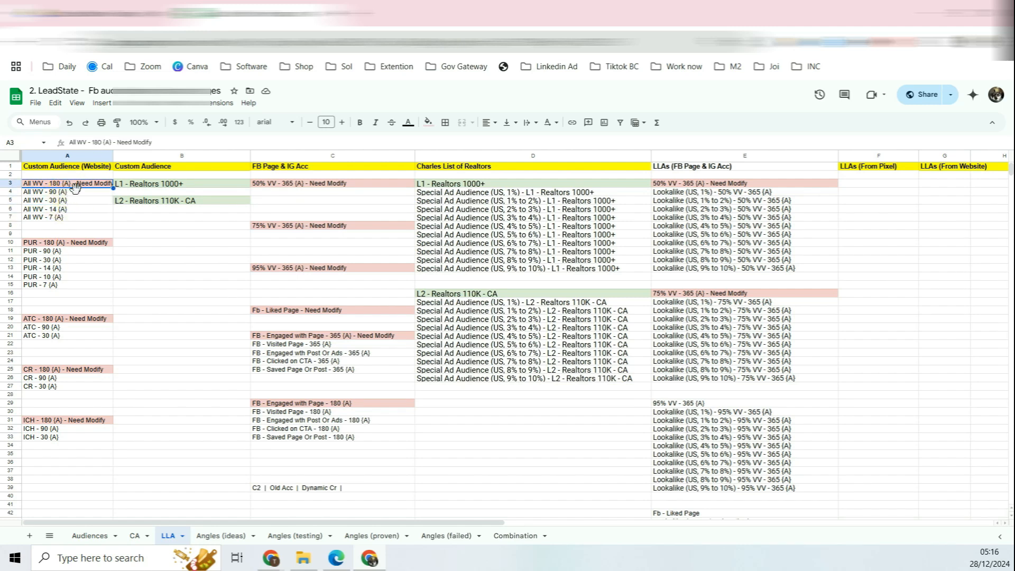
{"action": "left_click", "coordinate": [69, 221]}
{"action": "left_click_drag", "start_coordinate": [114, 217], "coordinate": [51, 219]}
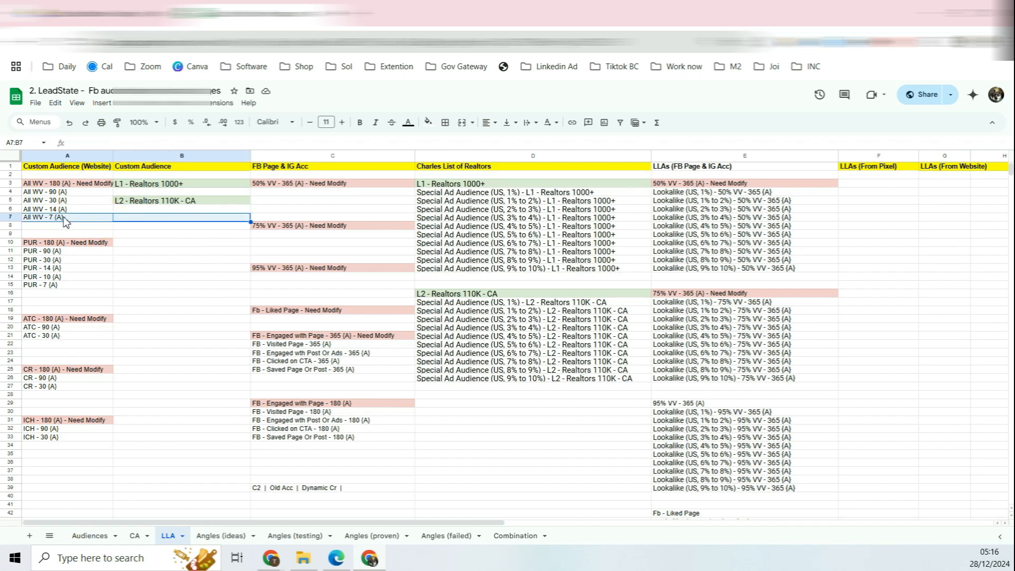
{"action": "double_click", "coordinate": [55, 218]}
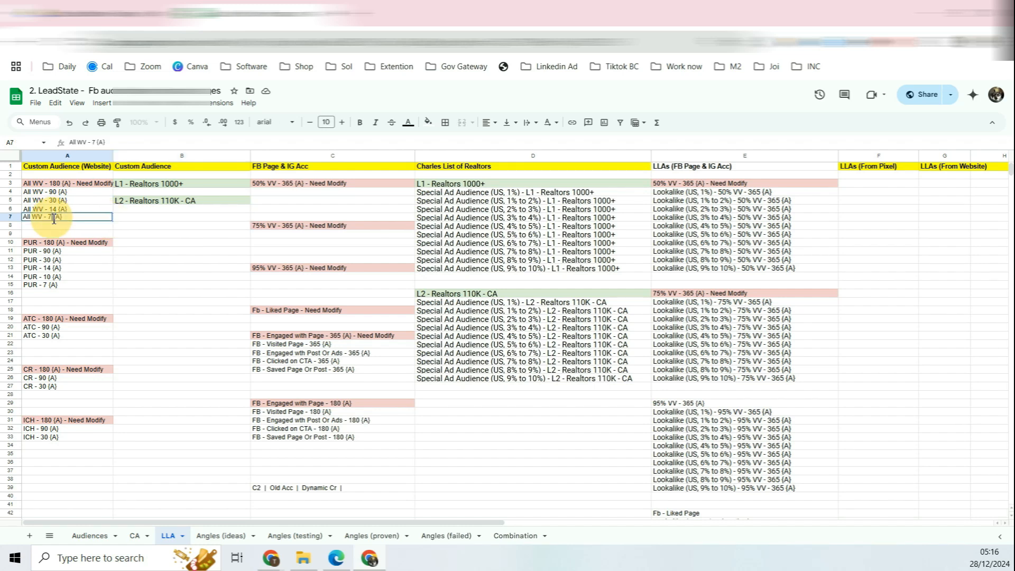
{"action": "key", "text": "Escape"}
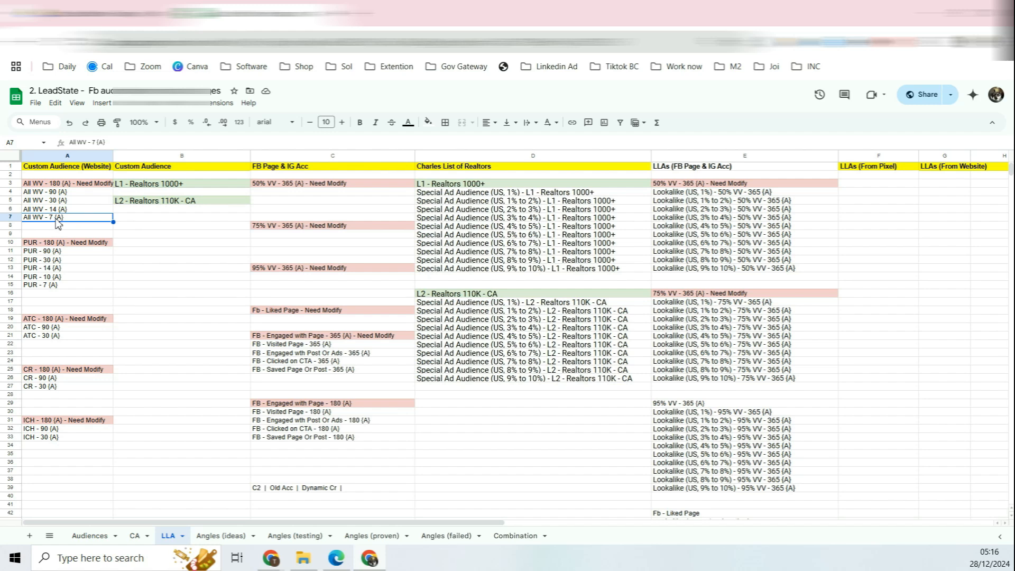
- Review the ATC, CR, ICH and PUR website audiences and the retention windows listed for each
{"action": "left_click", "coordinate": [49, 337]}
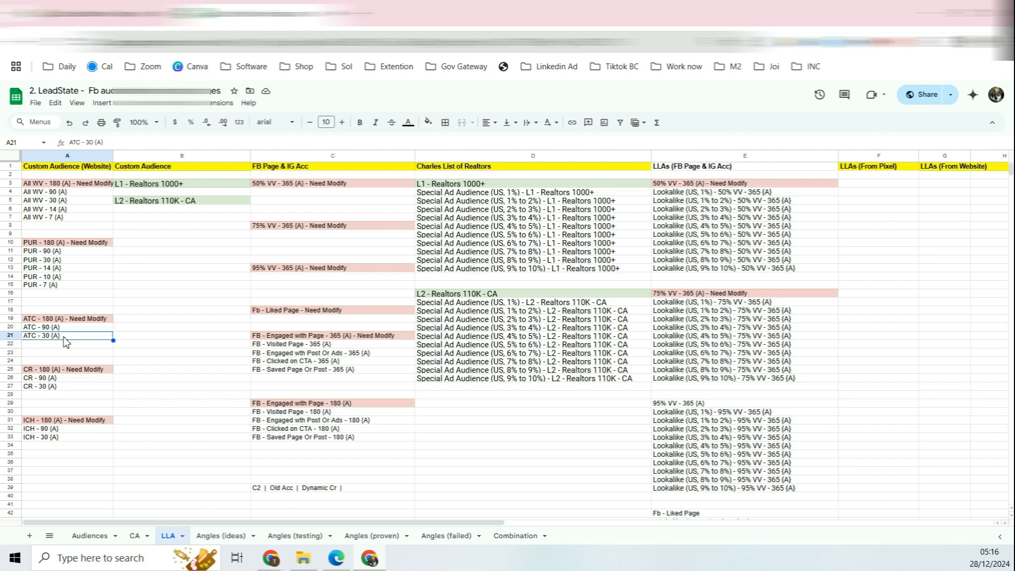
{"action": "left_click", "coordinate": [33, 370]}
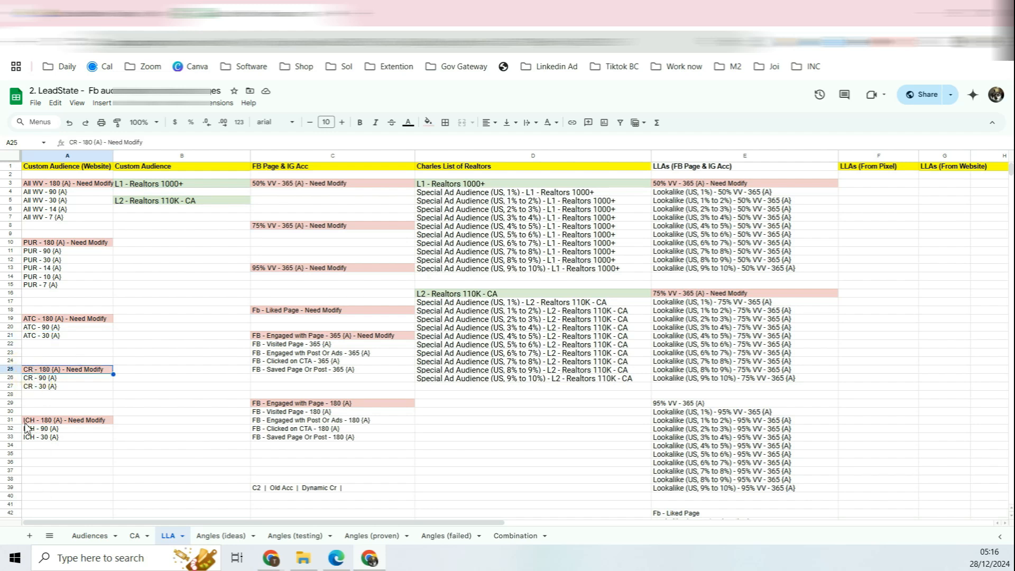
{"action": "left_click_drag", "start_coordinate": [26, 428], "coordinate": [56, 285]}
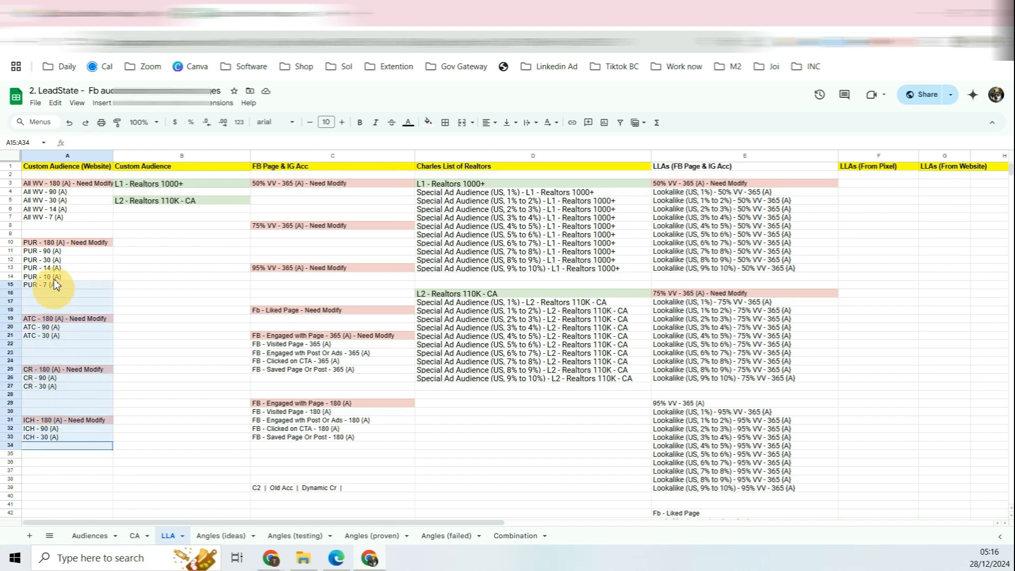
{"action": "left_click", "coordinate": [56, 284]}
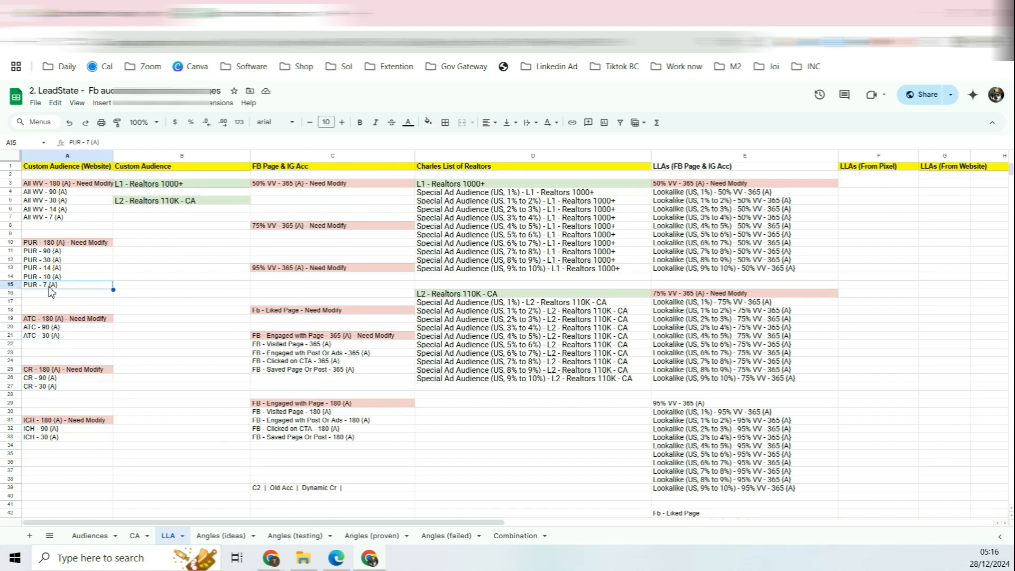
{"action": "left_click", "coordinate": [49, 285]}
{"action": "left_click", "coordinate": [58, 278]}
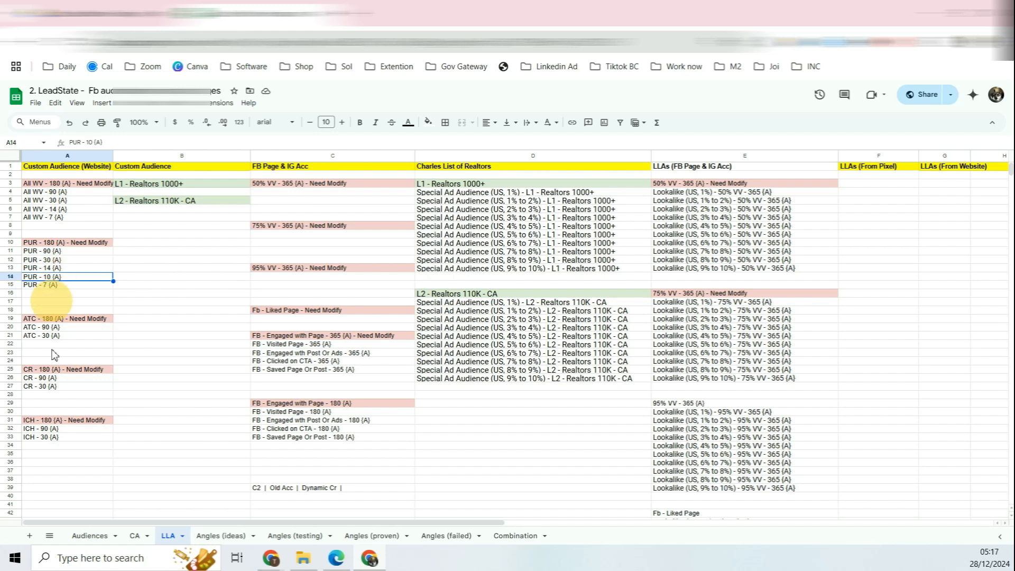
{"action": "left_click", "coordinate": [60, 260]}
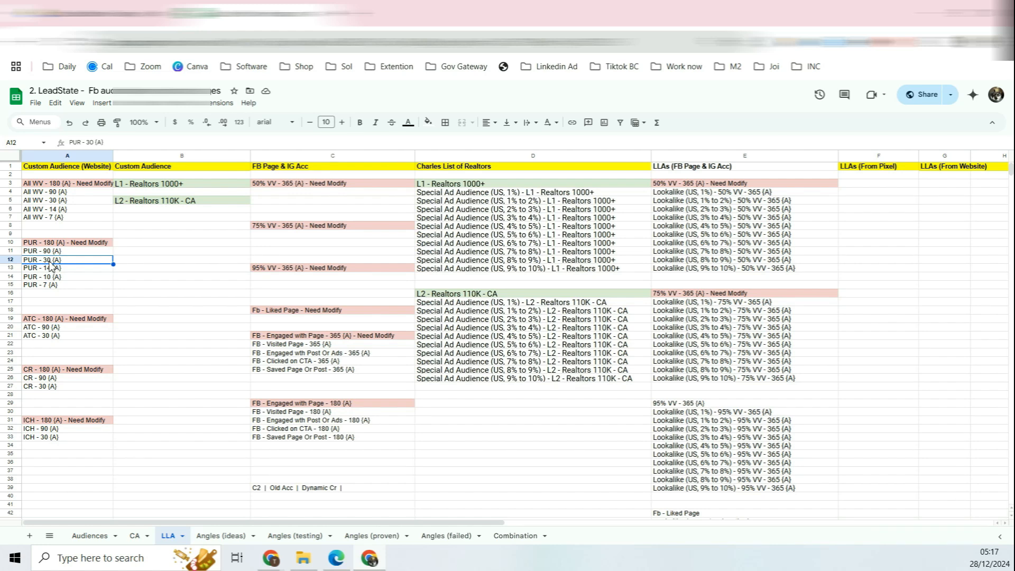
{"action": "left_click_drag", "start_coordinate": [73, 243], "coordinate": [80, 293]}
- Examine the 50%, 75% and 95% video-view audiences and the Facebook and Instagram engagement audiences
{"action": "left_click_drag", "start_coordinate": [348, 337], "coordinate": [341, 379]}
{"action": "left_click", "coordinate": [280, 185]}
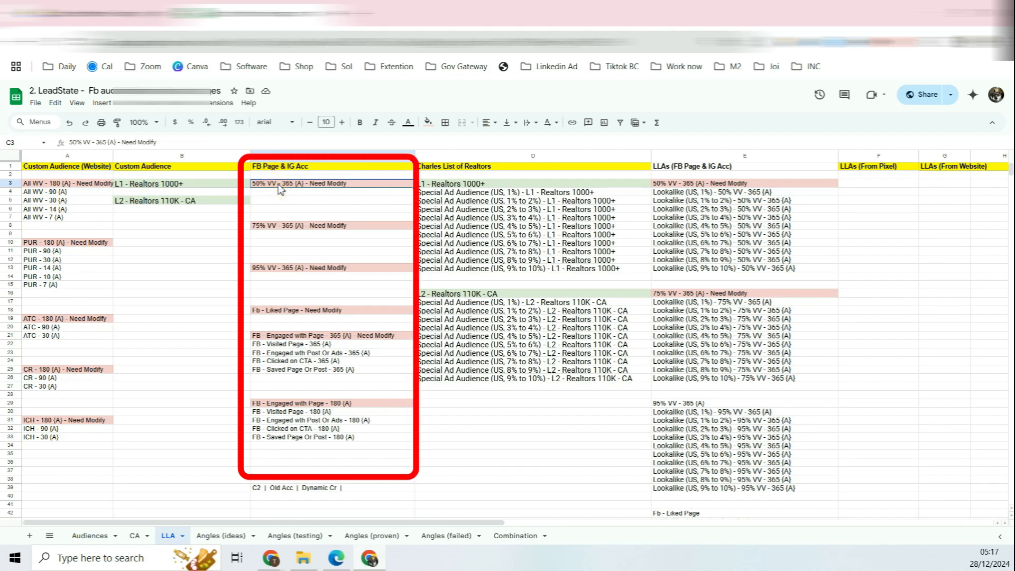
{"action": "left_click", "coordinate": [284, 227]}
{"action": "left_click", "coordinate": [280, 268]}
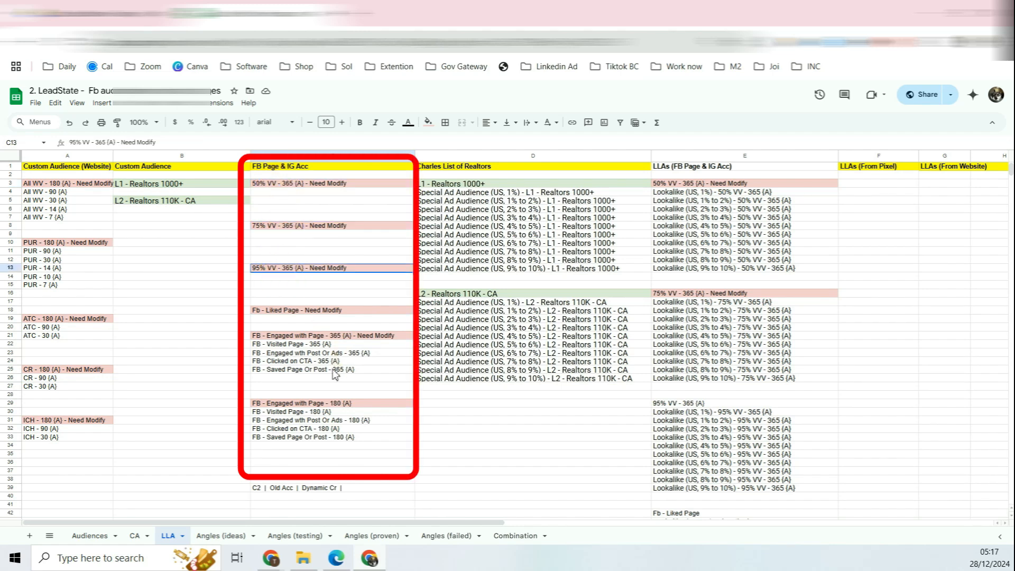
{"action": "left_click_drag", "start_coordinate": [301, 337], "coordinate": [324, 398]}
{"action": "scroll", "coordinate": [319, 421], "scroll_direction": "down", "scroll_amount": 6}
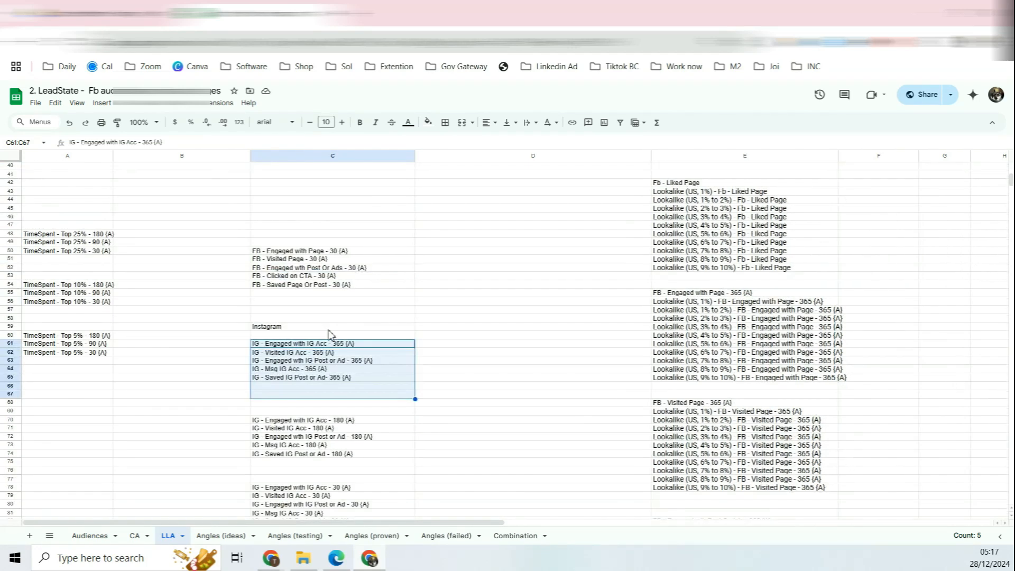
{"action": "scroll", "coordinate": [323, 327], "scroll_direction": "up", "scroll_amount": 6}
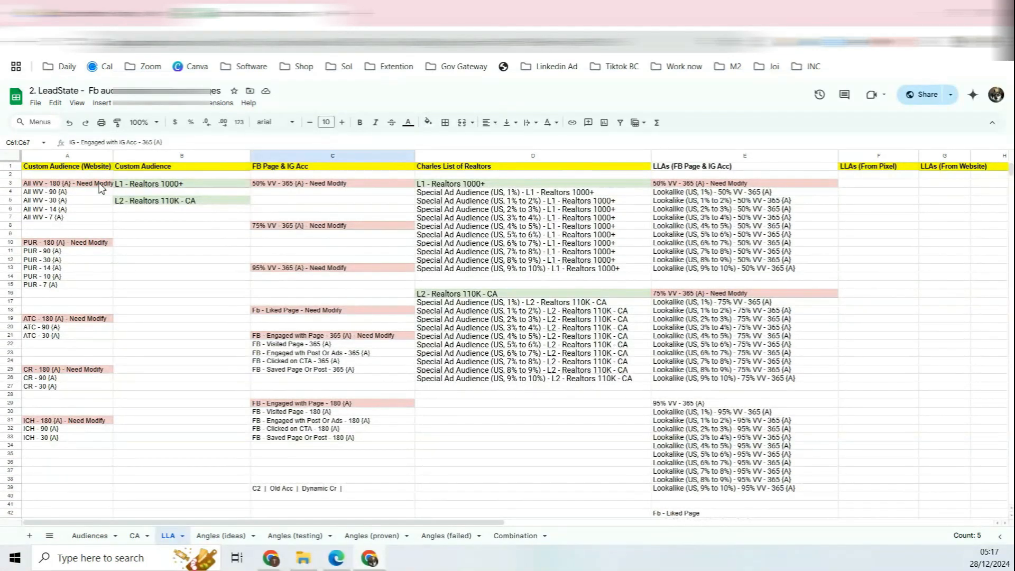
- Compare the custom audience columns with the FB Page & IG Acc column and recheck the All WV 180-day and 30-day audiences
{"action": "left_click_drag", "start_coordinate": [99, 188], "coordinate": [384, 421]}
{"action": "left_click", "coordinate": [349, 455]}
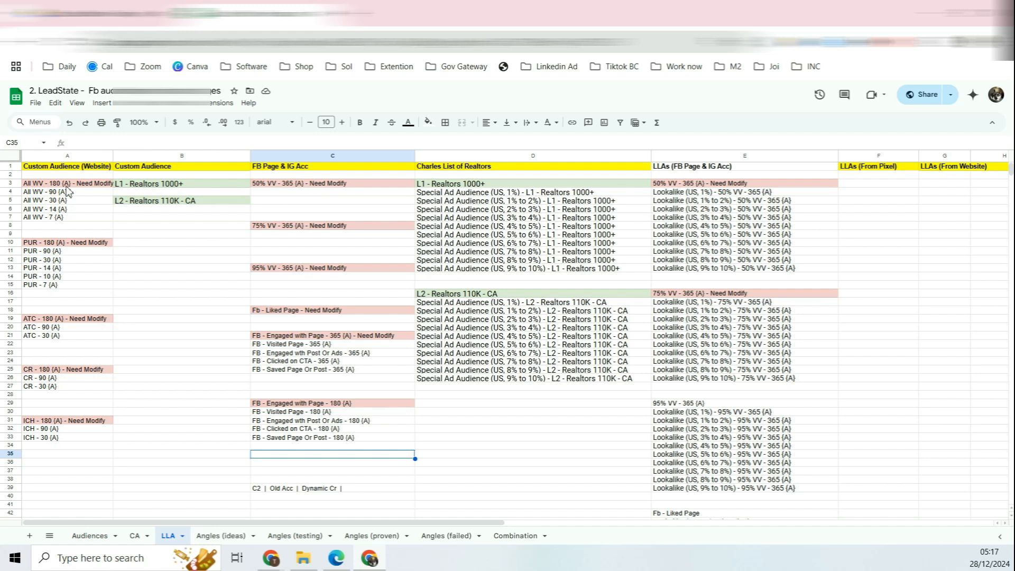
{"action": "left_click_drag", "start_coordinate": [95, 194], "coordinate": [375, 223]}
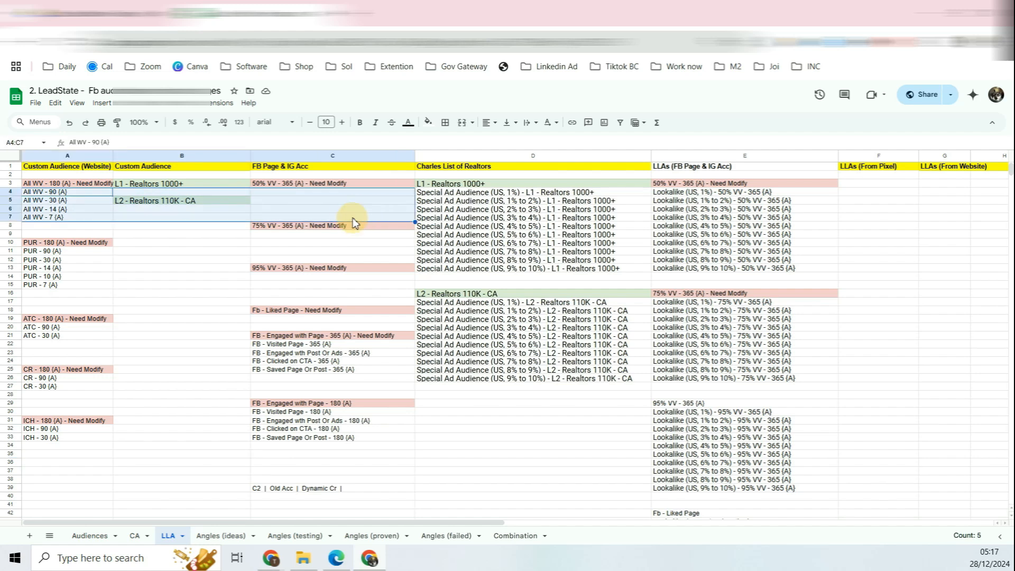
{"action": "left_click", "coordinate": [186, 316]}
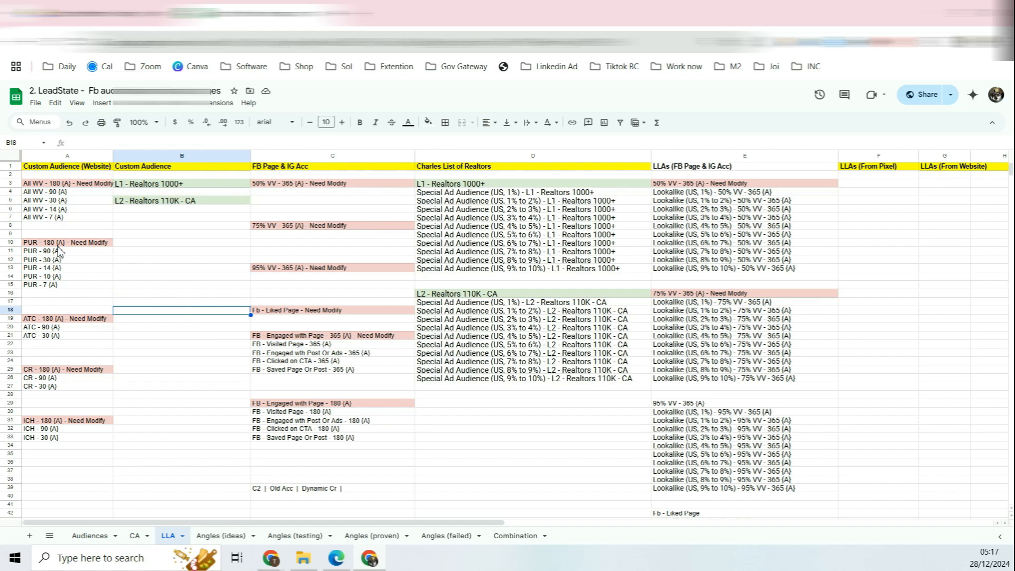
{"action": "left_click_drag", "start_coordinate": [181, 217], "coordinate": [204, 210]}
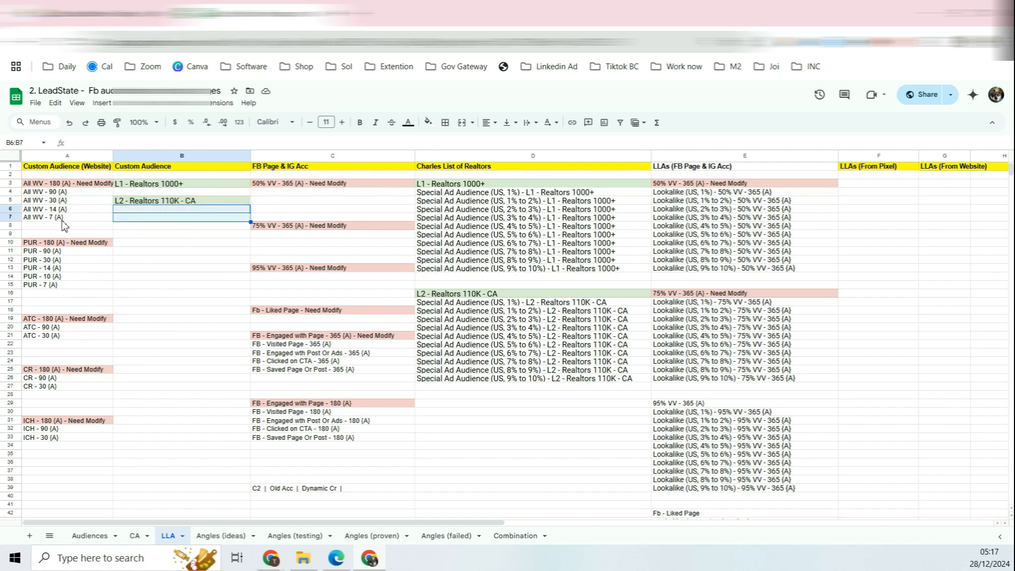
{"action": "left_click", "coordinate": [70, 201]}
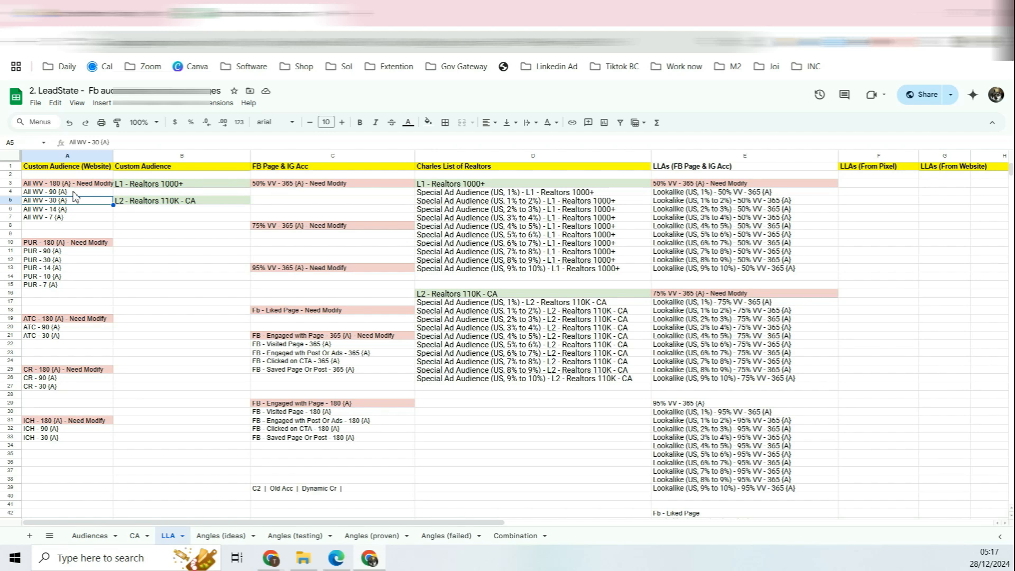
{"action": "left_click", "coordinate": [76, 184]}
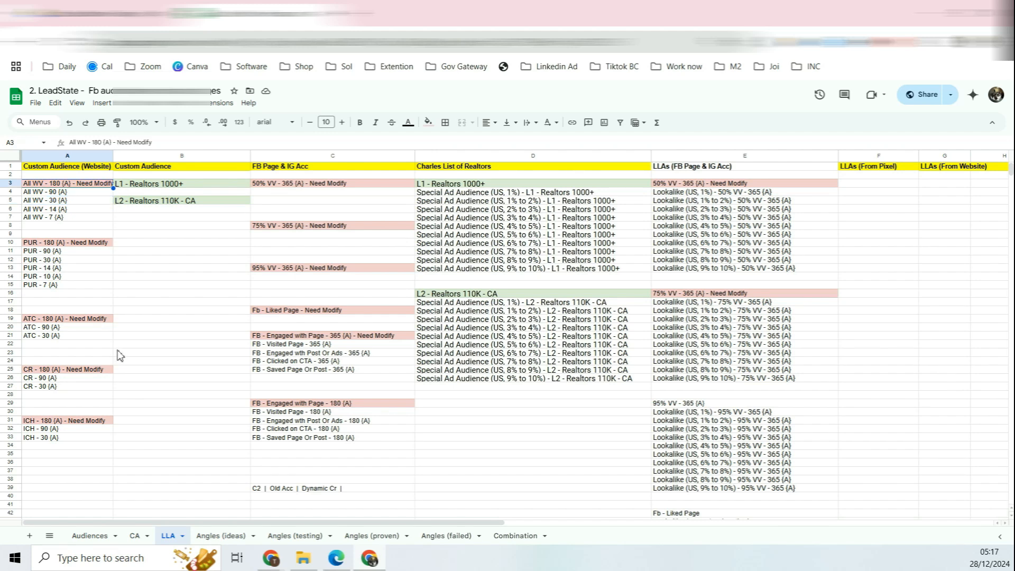
{"action": "left_click", "coordinate": [77, 203]}
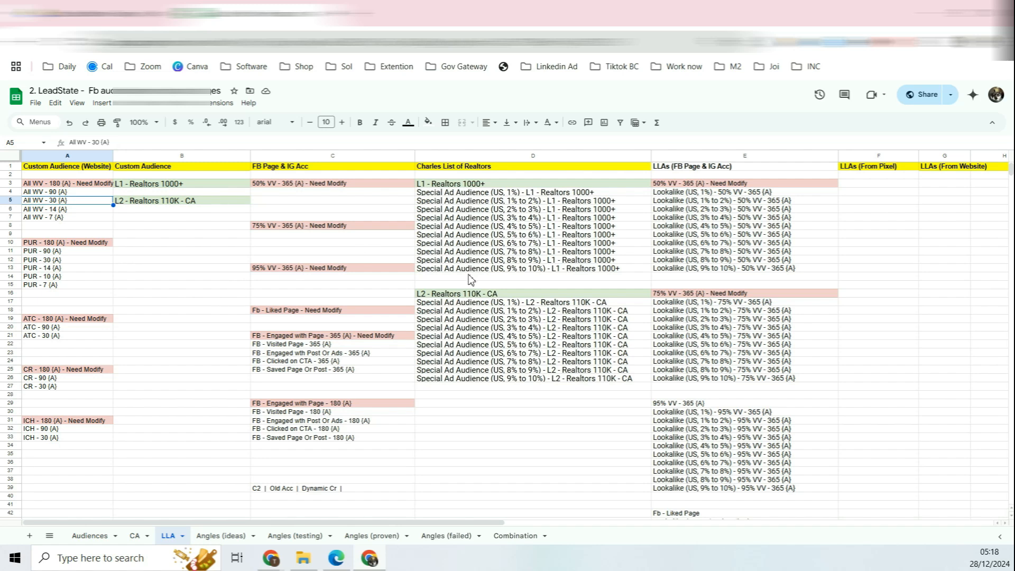
- Review the L1 - Realtors 1000+ special ad audiences and the 50% and 75% VV lookalikes from 1% to 10%
{"action": "scroll", "coordinate": [468, 286], "scroll_direction": "right", "scroll_amount": 2}
{"action": "scroll", "coordinate": [469, 287], "scroll_direction": "left", "scroll_amount": 2}
{"action": "scroll", "coordinate": [469, 287], "scroll_direction": "down", "scroll_amount": 2}
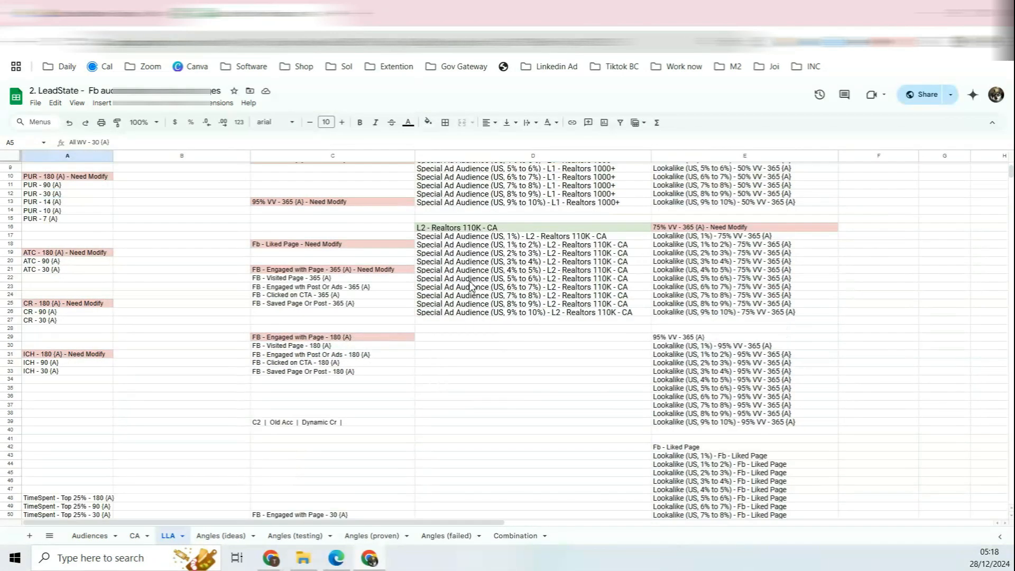
{"action": "scroll", "coordinate": [469, 286], "scroll_direction": "up", "scroll_amount": 2}
{"action": "left_click_drag", "start_coordinate": [503, 191], "coordinate": [517, 267]}
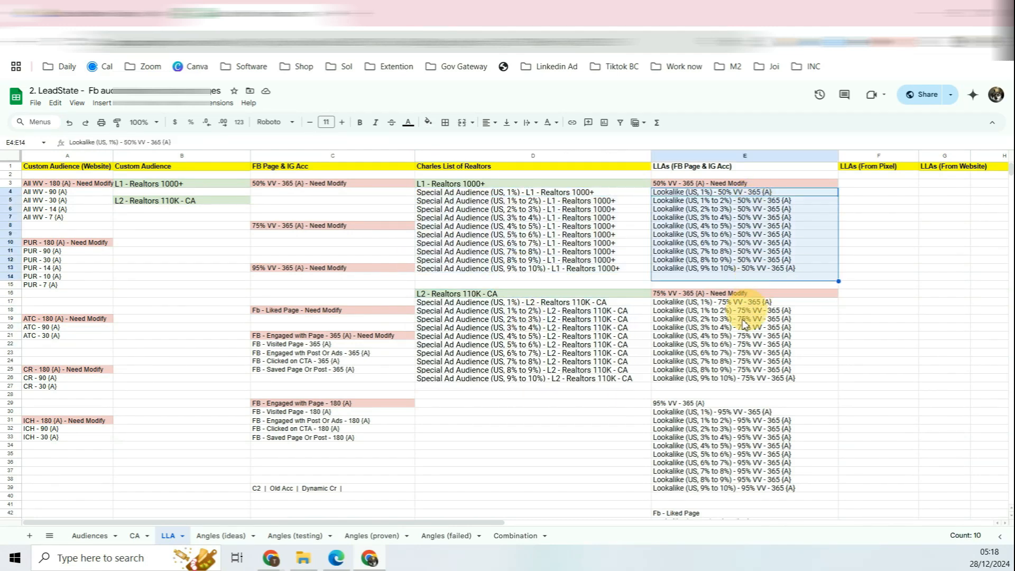
{"action": "left_click_drag", "start_coordinate": [745, 311], "coordinate": [754, 389]}
- Look through the remaining lookalikes down to the Instagram engagement groups, and examine the L1 - Realtors 1000+ special ad audiences up to 4%
{"action": "scroll", "coordinate": [641, 374], "scroll_direction": "right", "scroll_amount": 5}
{"action": "scroll", "coordinate": [641, 374], "scroll_direction": "left", "scroll_amount": 5}
{"action": "left_click", "coordinate": [557, 309]}
{"action": "scroll", "coordinate": [558, 305], "scroll_direction": "down", "scroll_amount": 20}
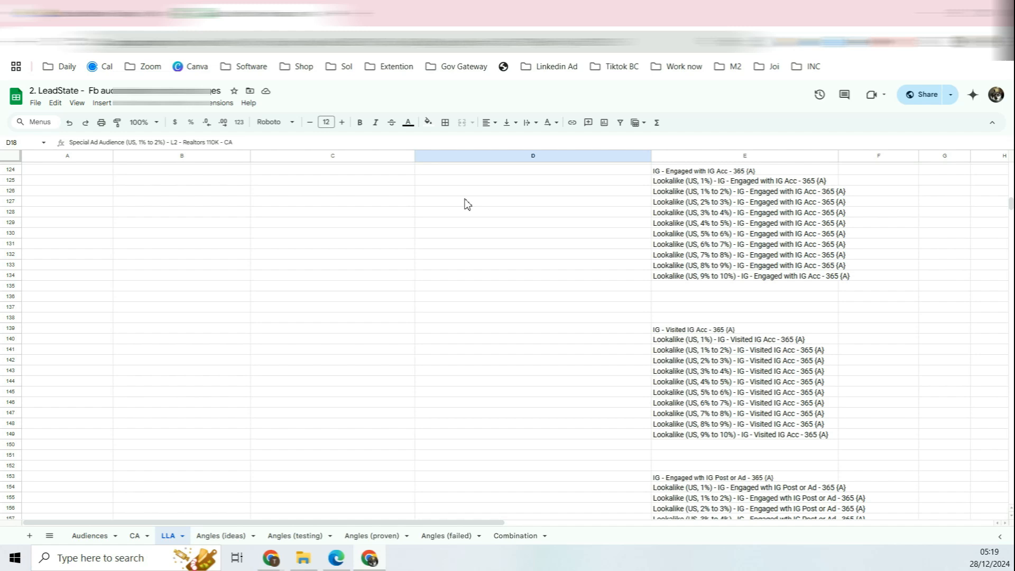
{"action": "scroll", "coordinate": [494, 214], "scroll_direction": "up", "scroll_amount": 20}
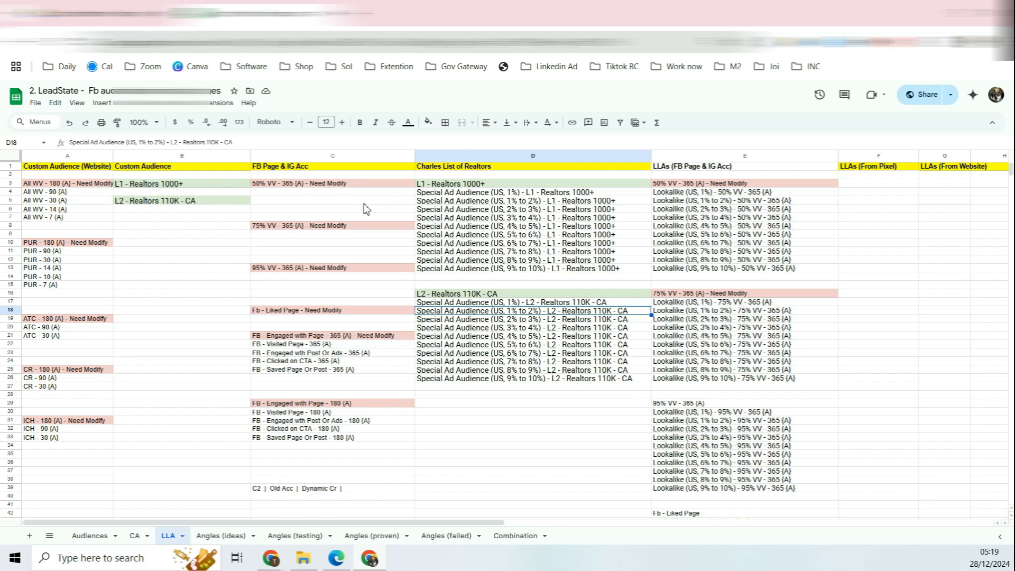
{"action": "left_click_drag", "start_coordinate": [363, 194], "coordinate": [370, 218]}
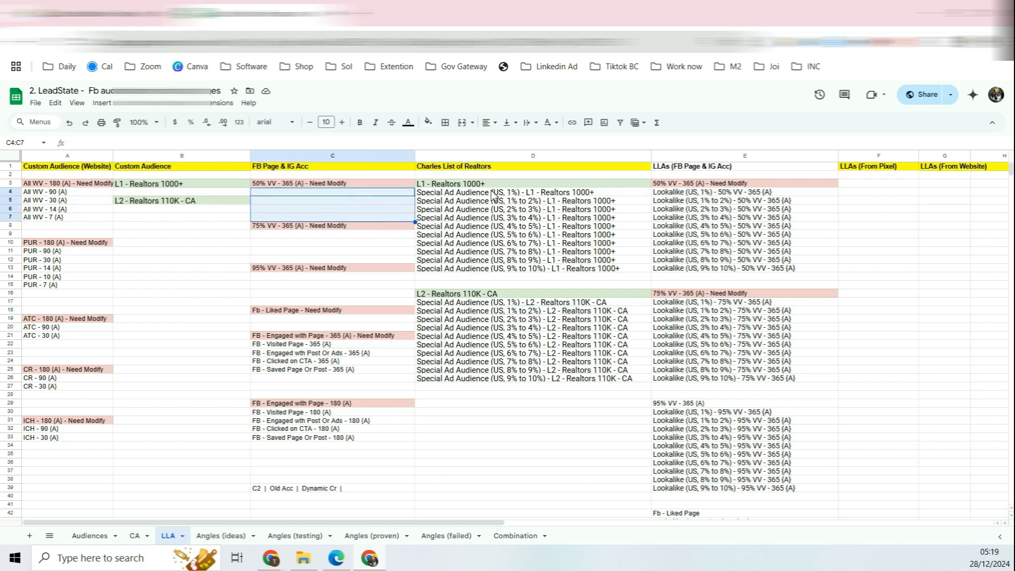
{"action": "left_click_drag", "start_coordinate": [491, 194], "coordinate": [494, 220]}
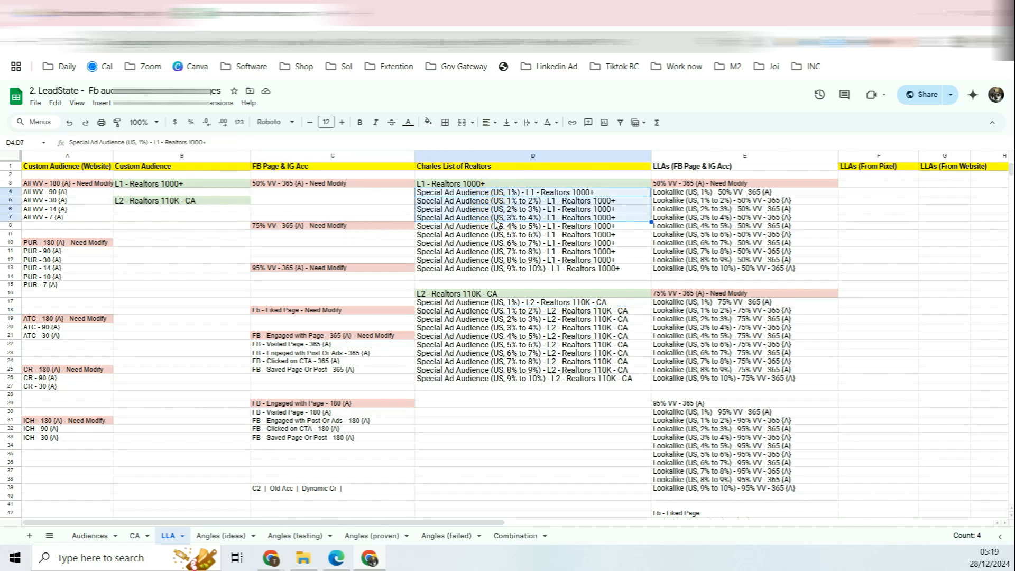